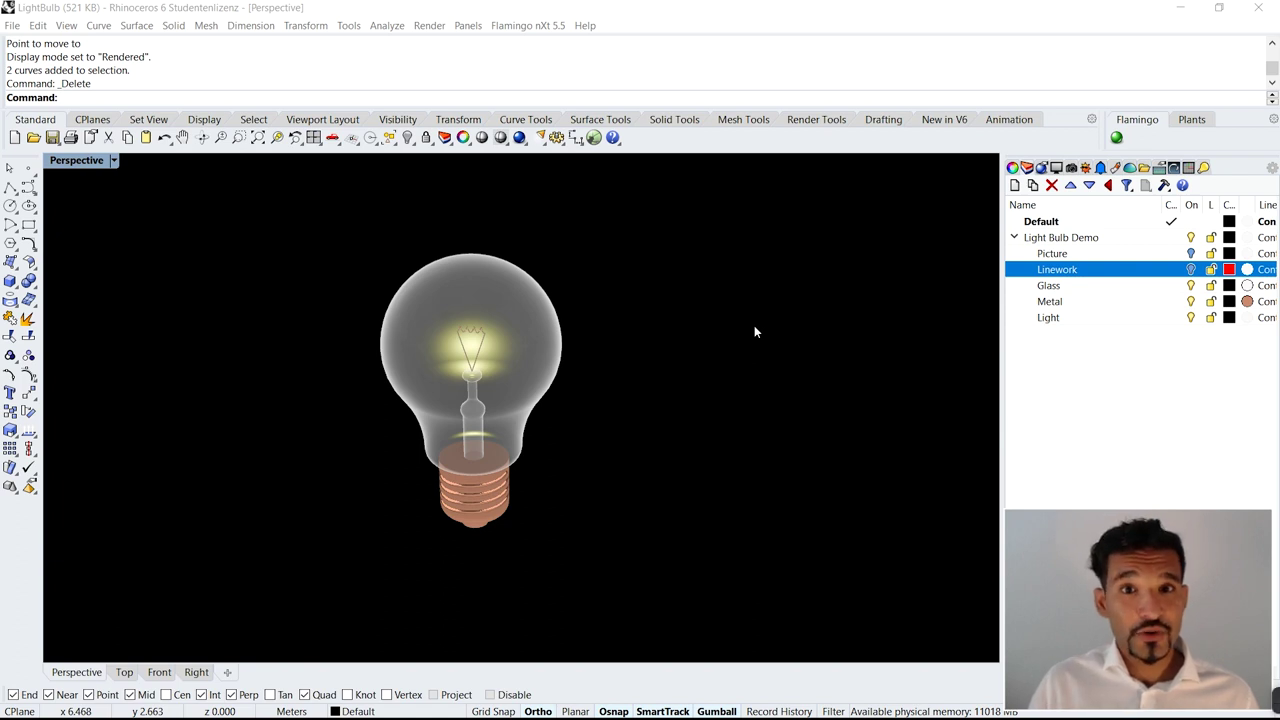
- Orbit the finished bulb, briefly show then hide Picture and Linework, and collapse Light Bulb Demo
right_drag(636, 451, 643, 380)
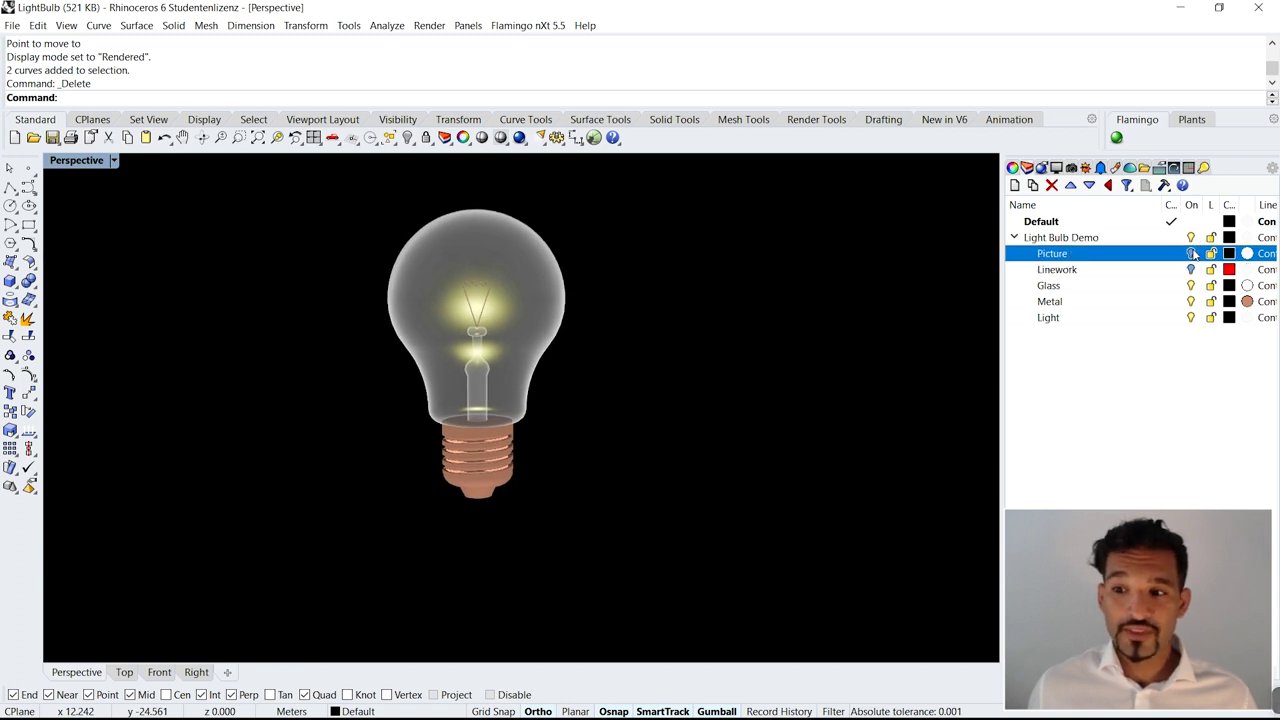
click(1191, 254)
click(1191, 270)
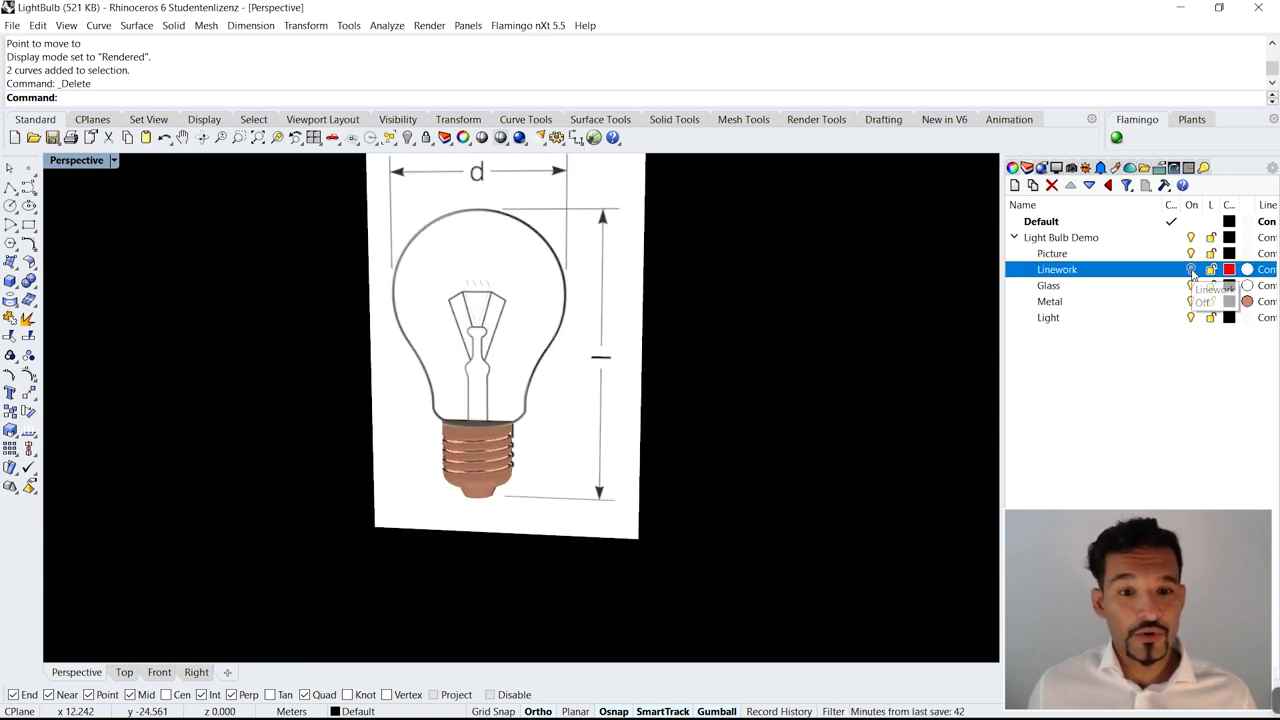
click(1191, 270)
click(1191, 254)
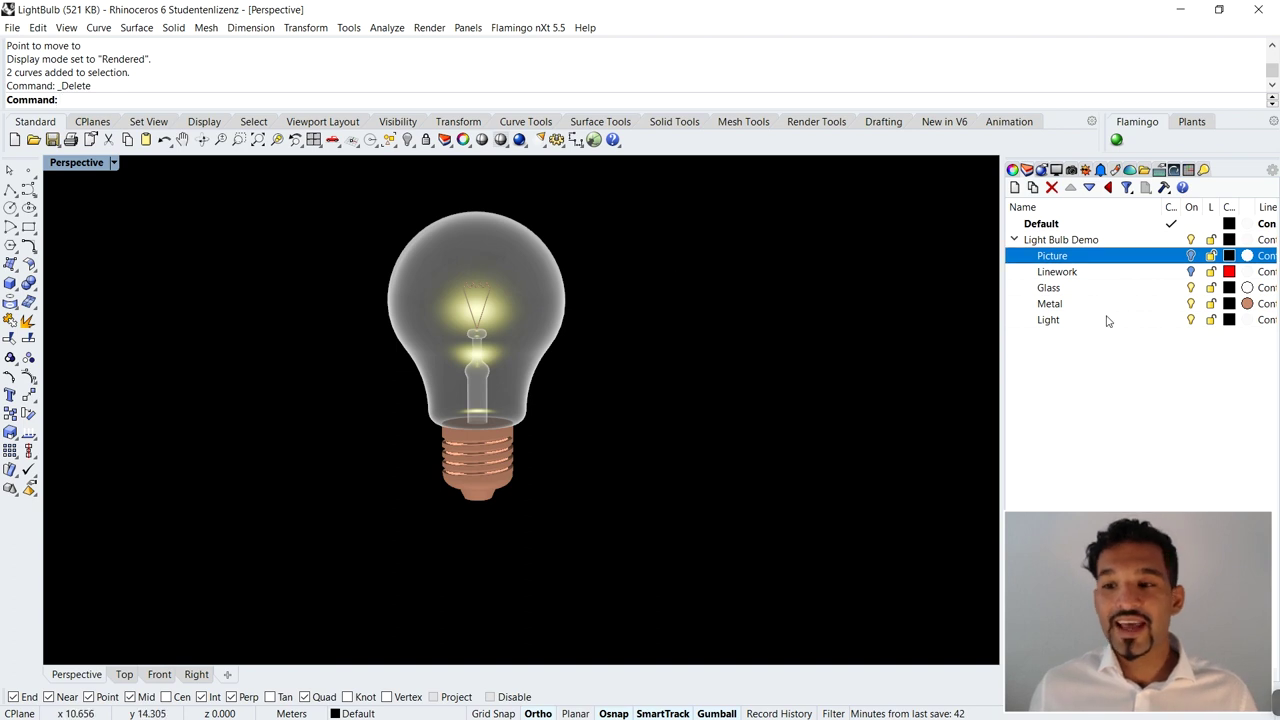
mouse_move(898, 315)
right_down()
mouse_move(703, 326)
mouse_move(657, 349)
mouse_move(837, 309)
mouse_move(796, 326)
right_up()
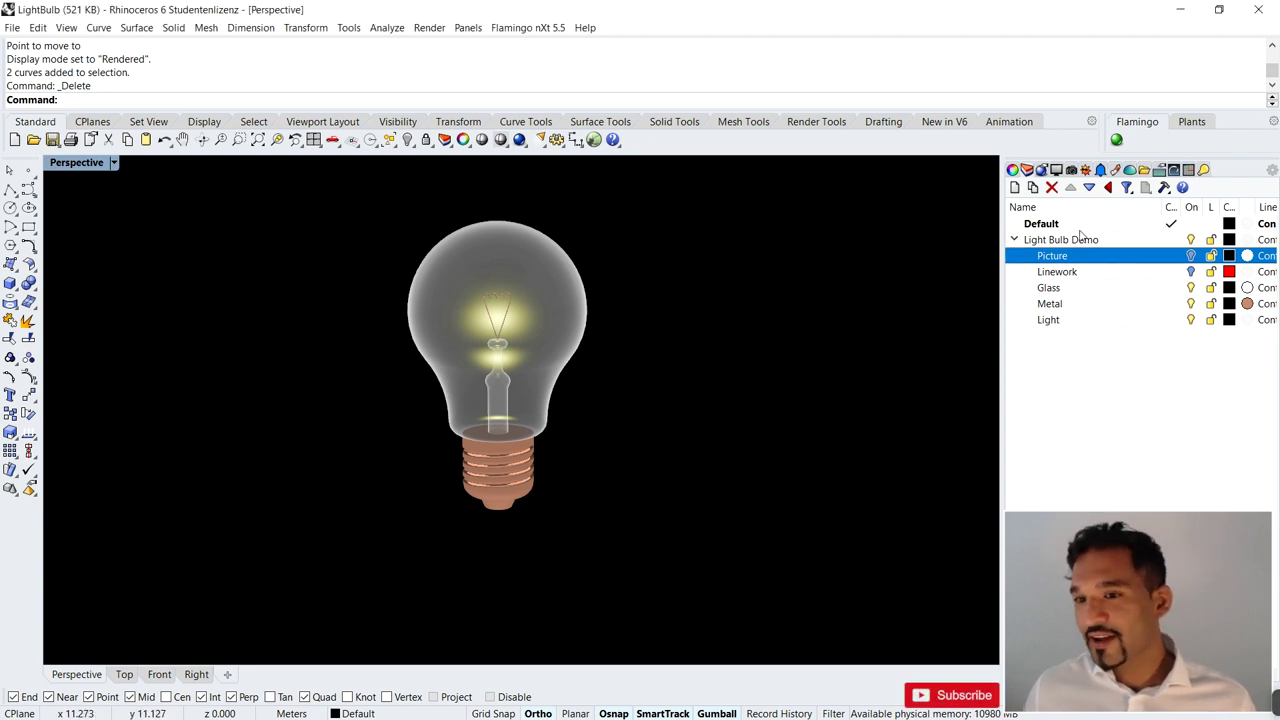
click(1014, 240)
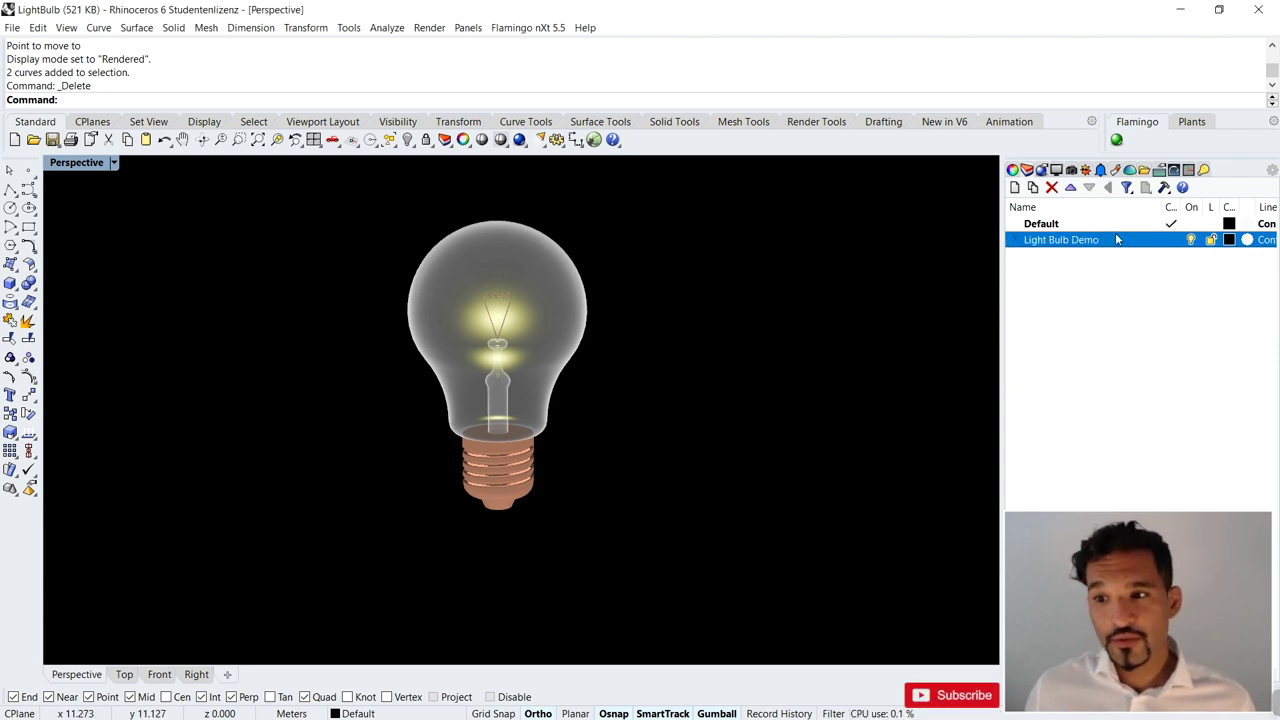
- Hide the Light Bulb Demo layer and orbit the empty grid until the green axis points up
click(1190, 240)
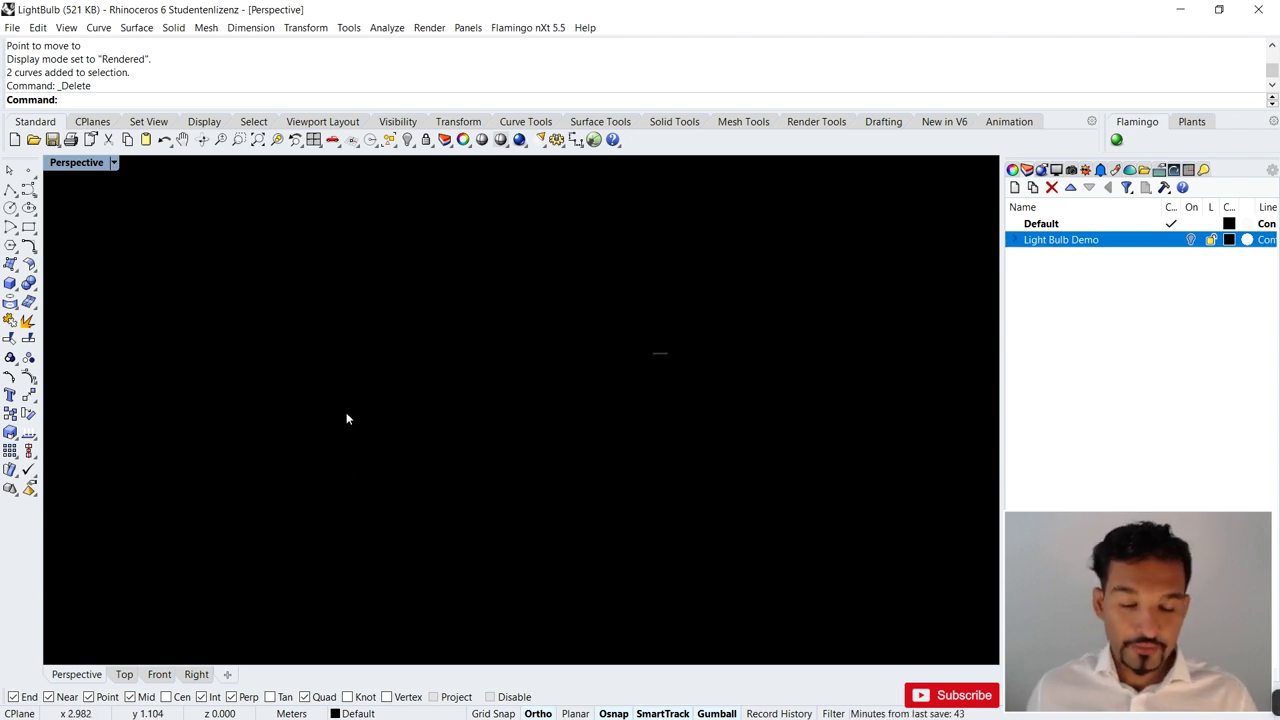
key(Escape)
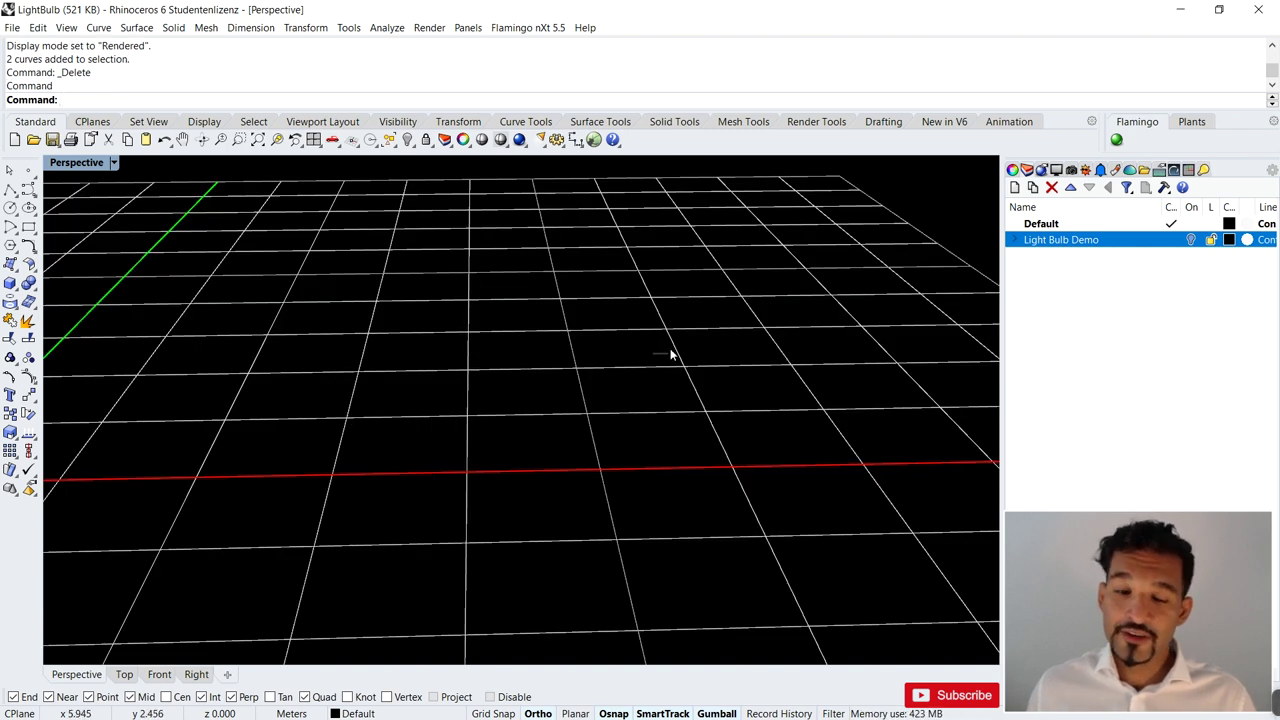
right_drag(672, 352, 320, 420)
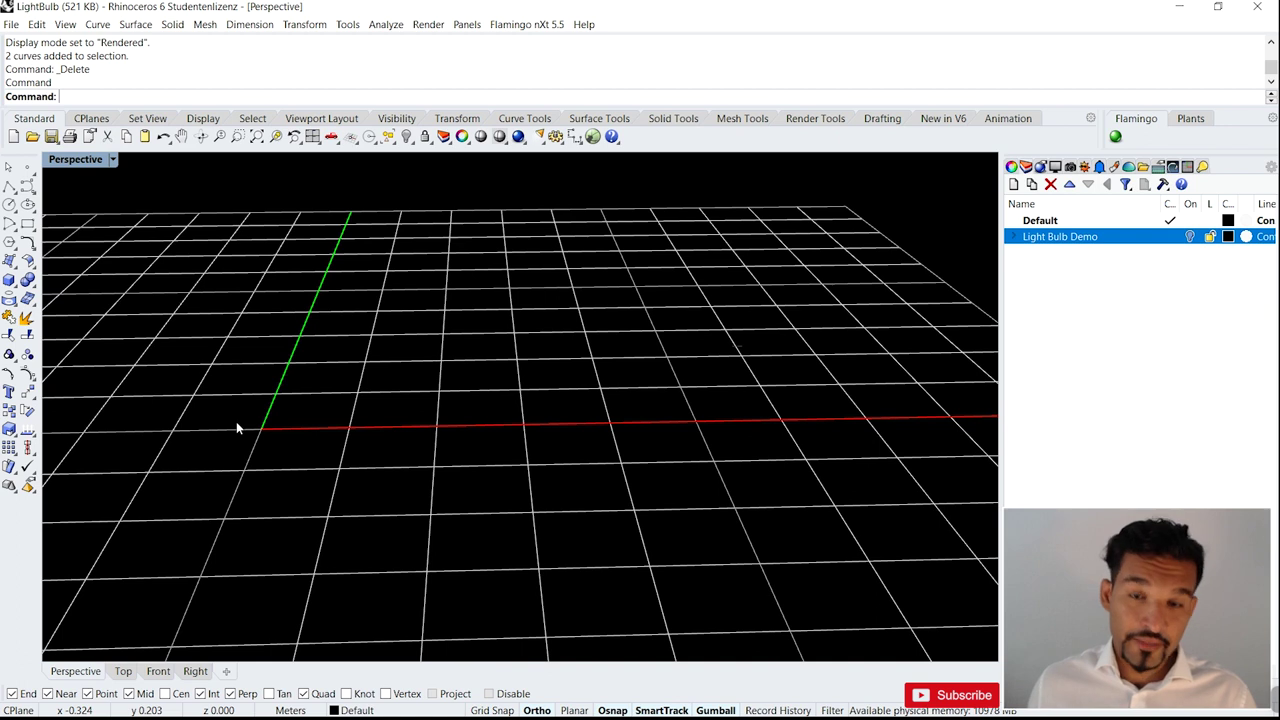
right_drag(749, 363, 414, 380)
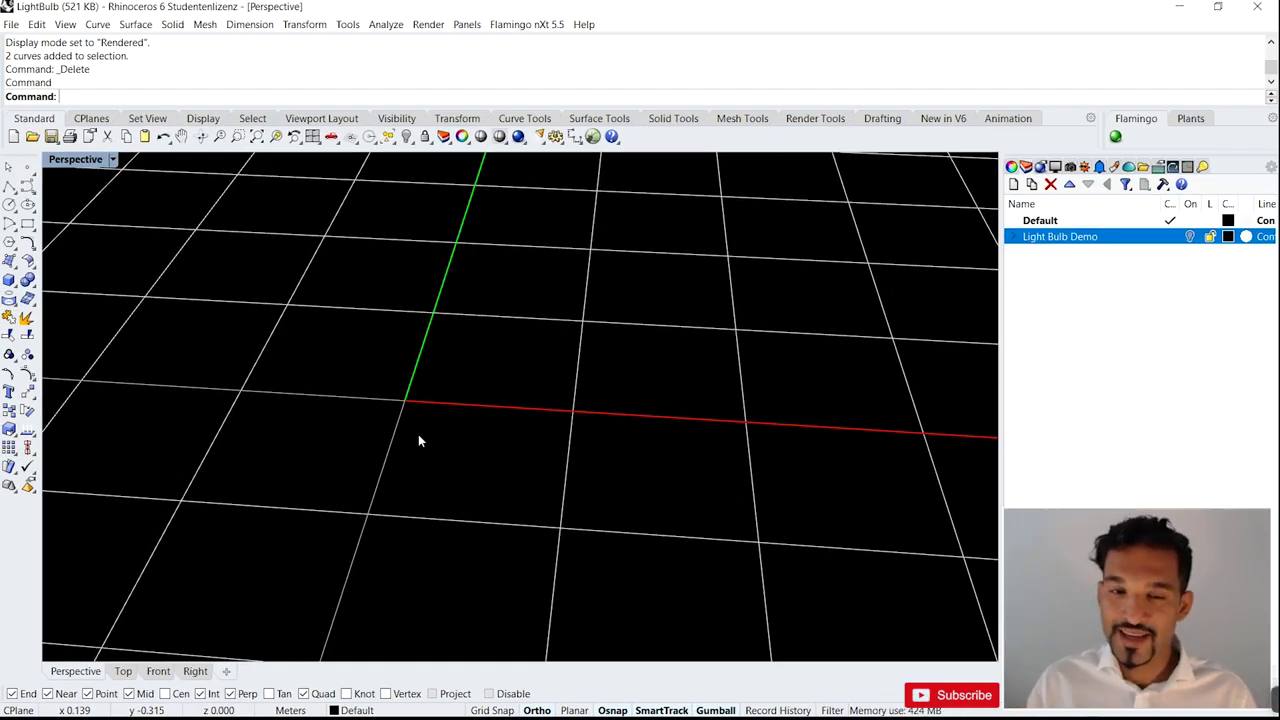
right_drag(418, 441, 400, 401)
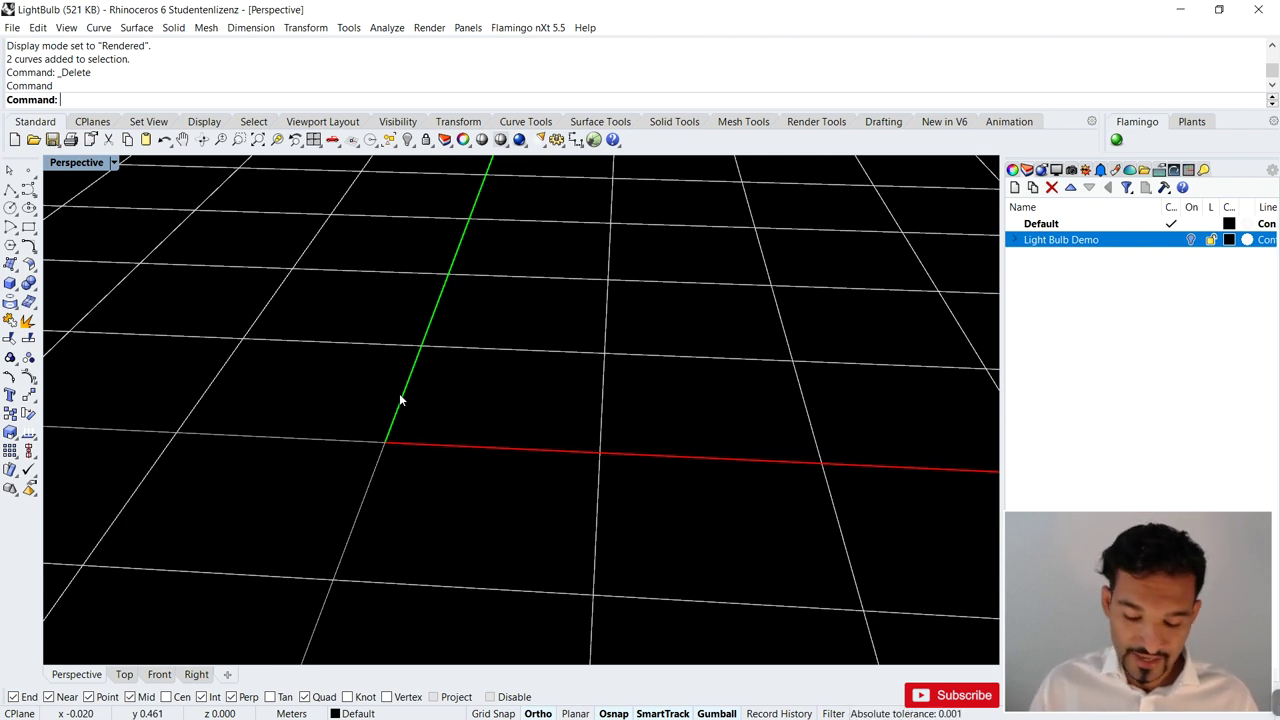
text(icture)
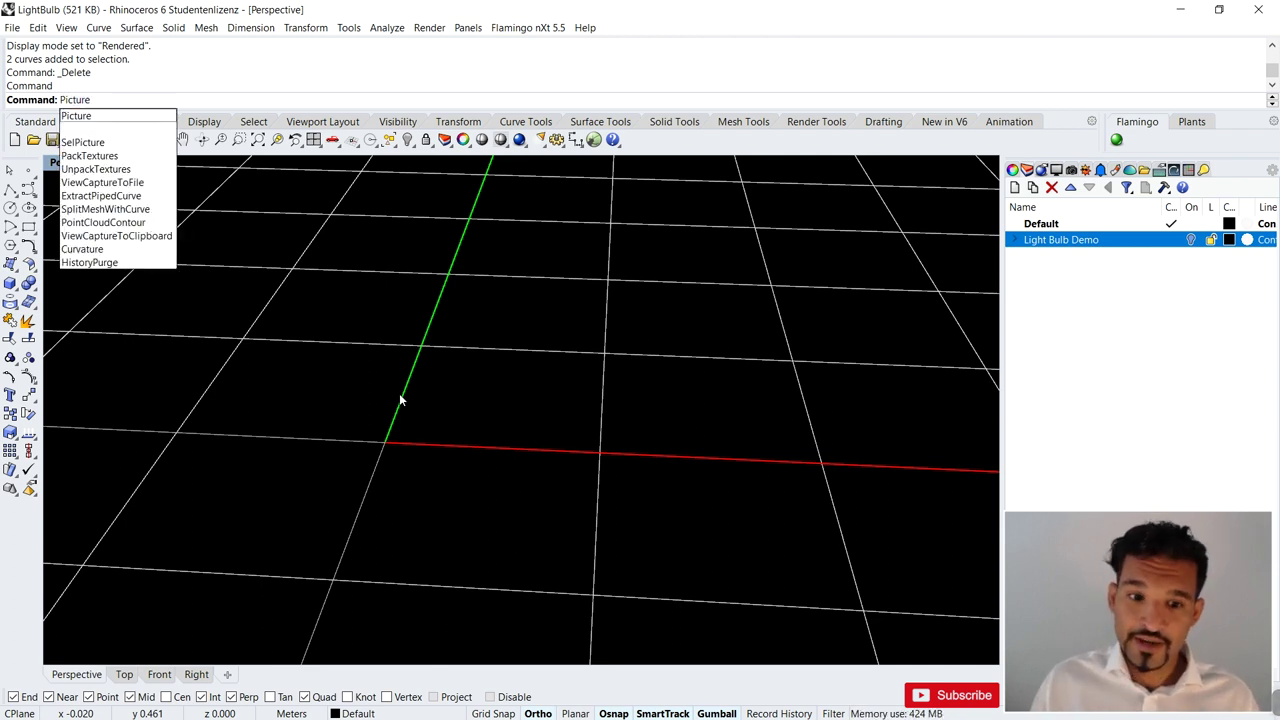
- Run Picture and open zch_120_a_003_l from the Session_Surfaces folder
key(Return)
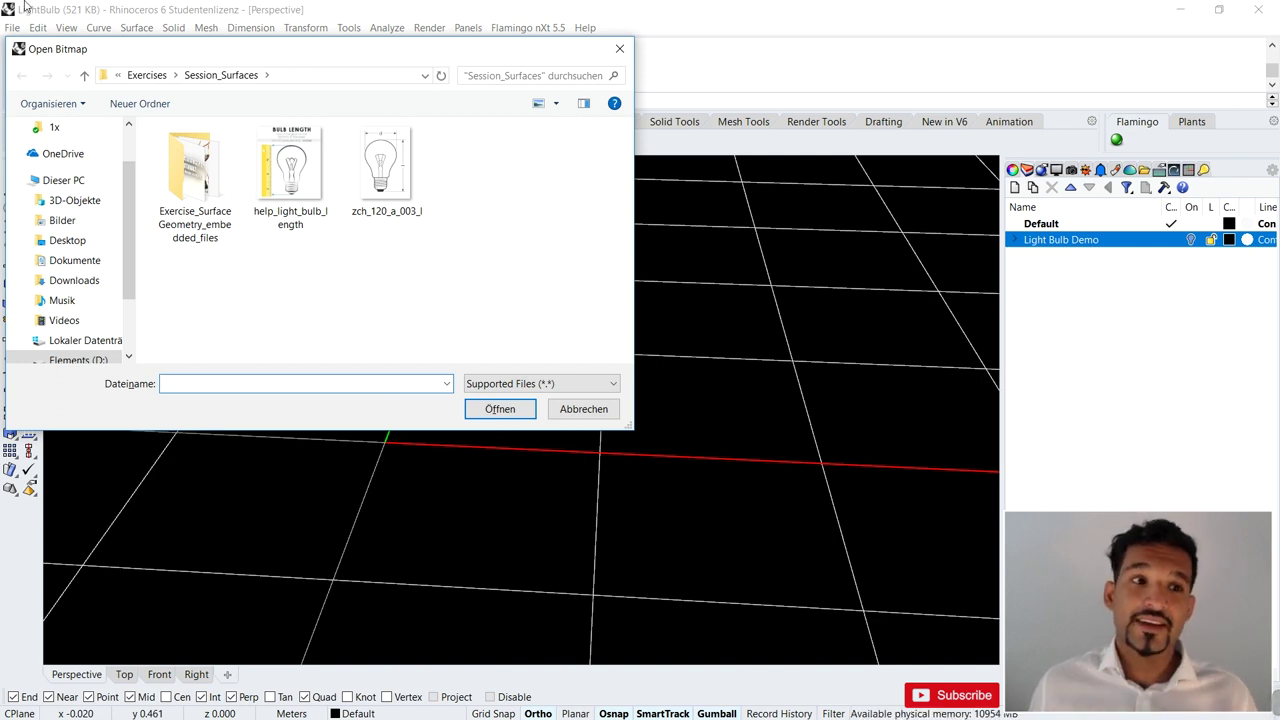
drag(164, 50, 335, 55)
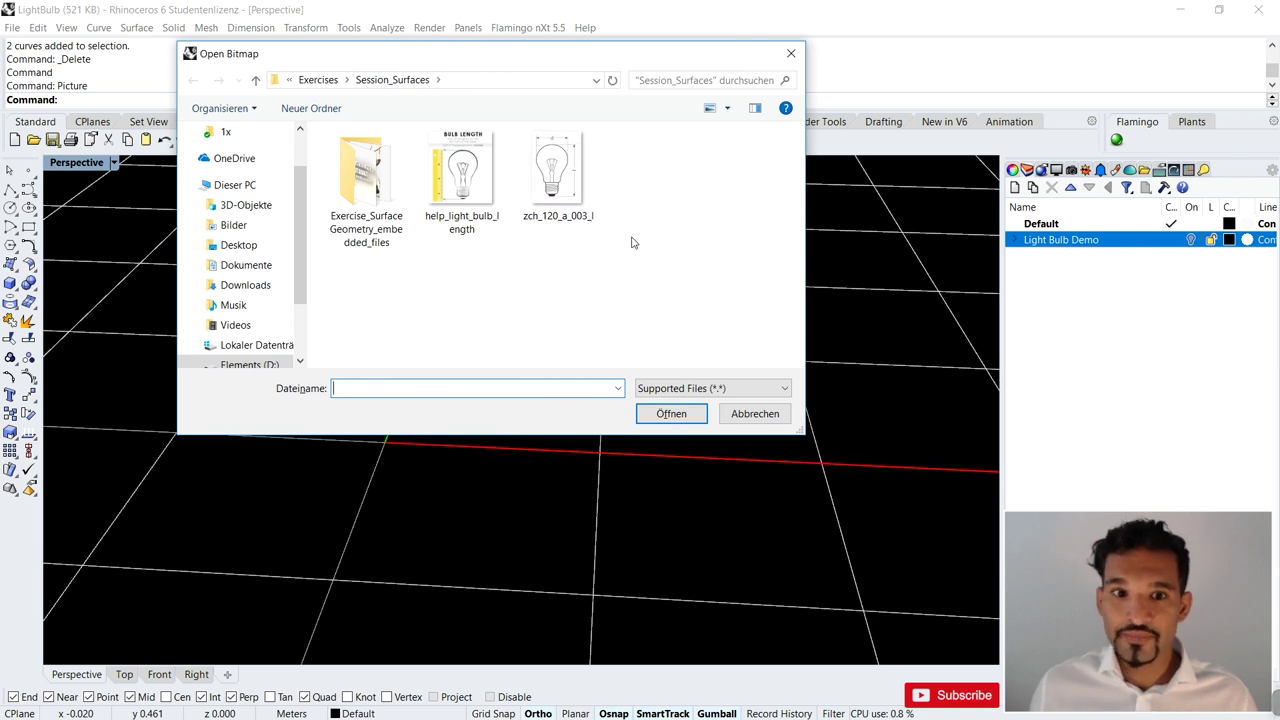
click(596, 81)
click(712, 158)
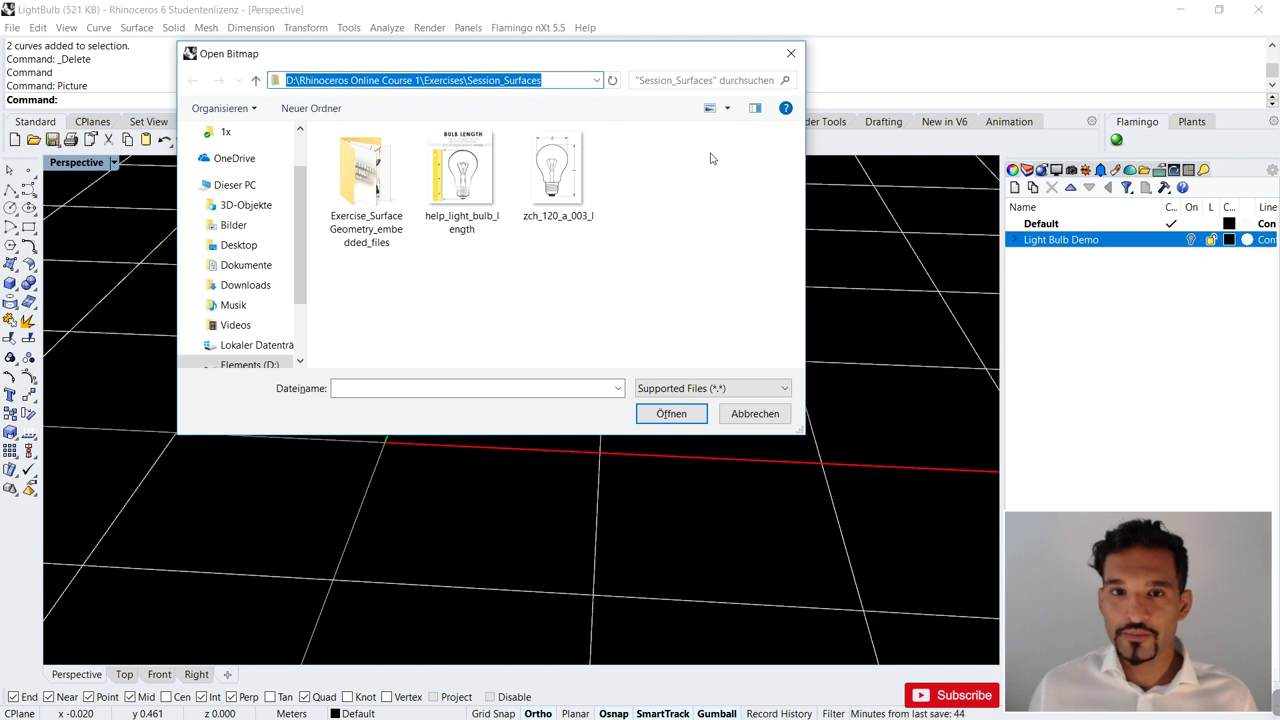
click(555, 171)
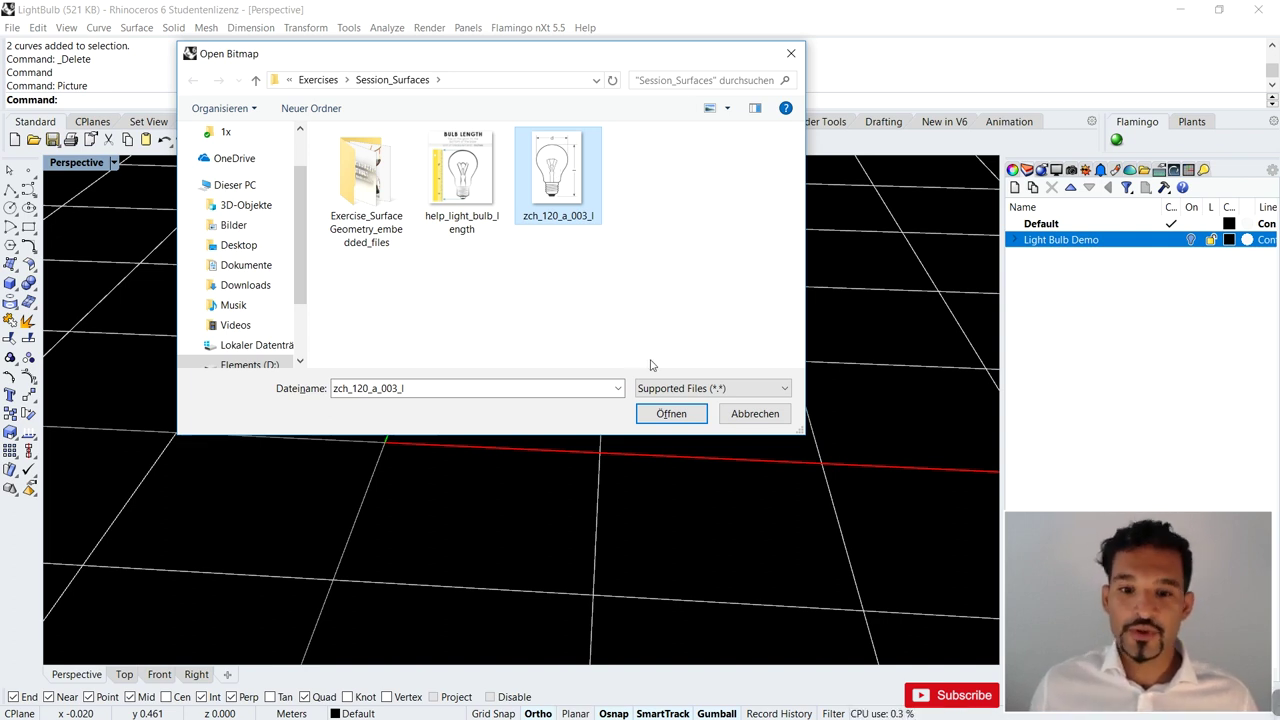
click(668, 413)
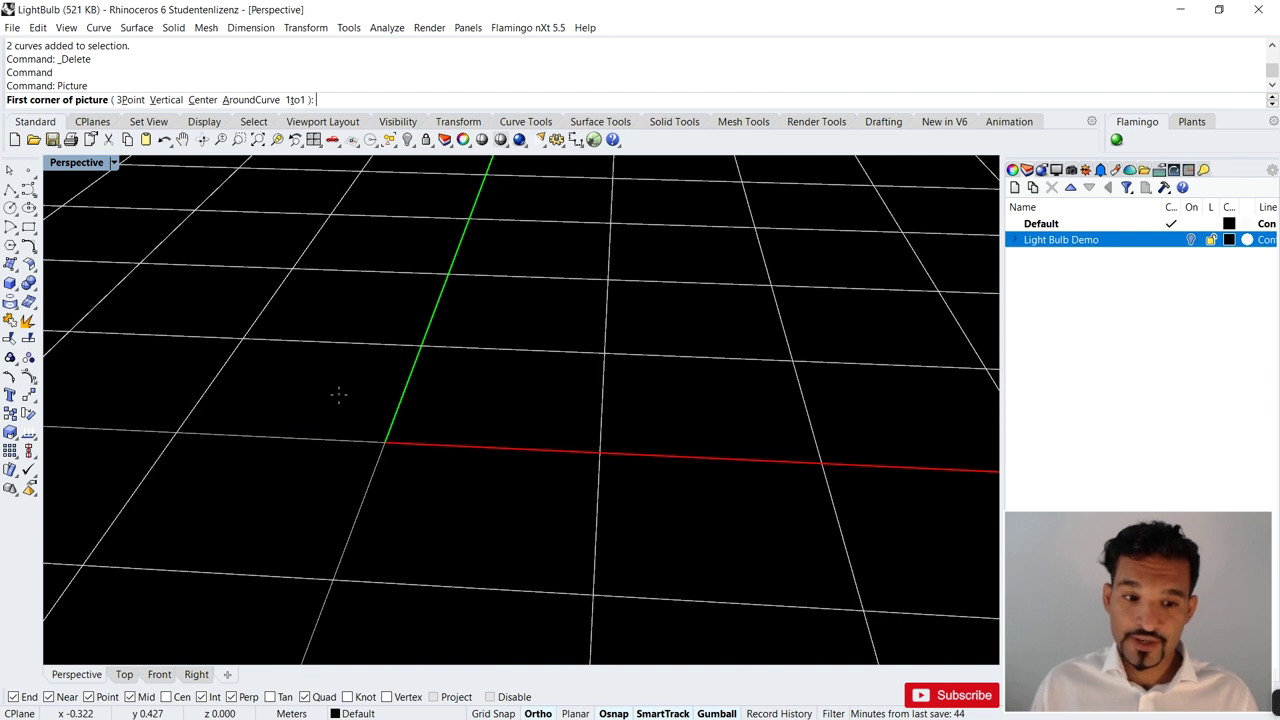
- Cancel the first placement at origin 0 and reopen zch_120_a_003_l for placement
text(0)
key(Return)
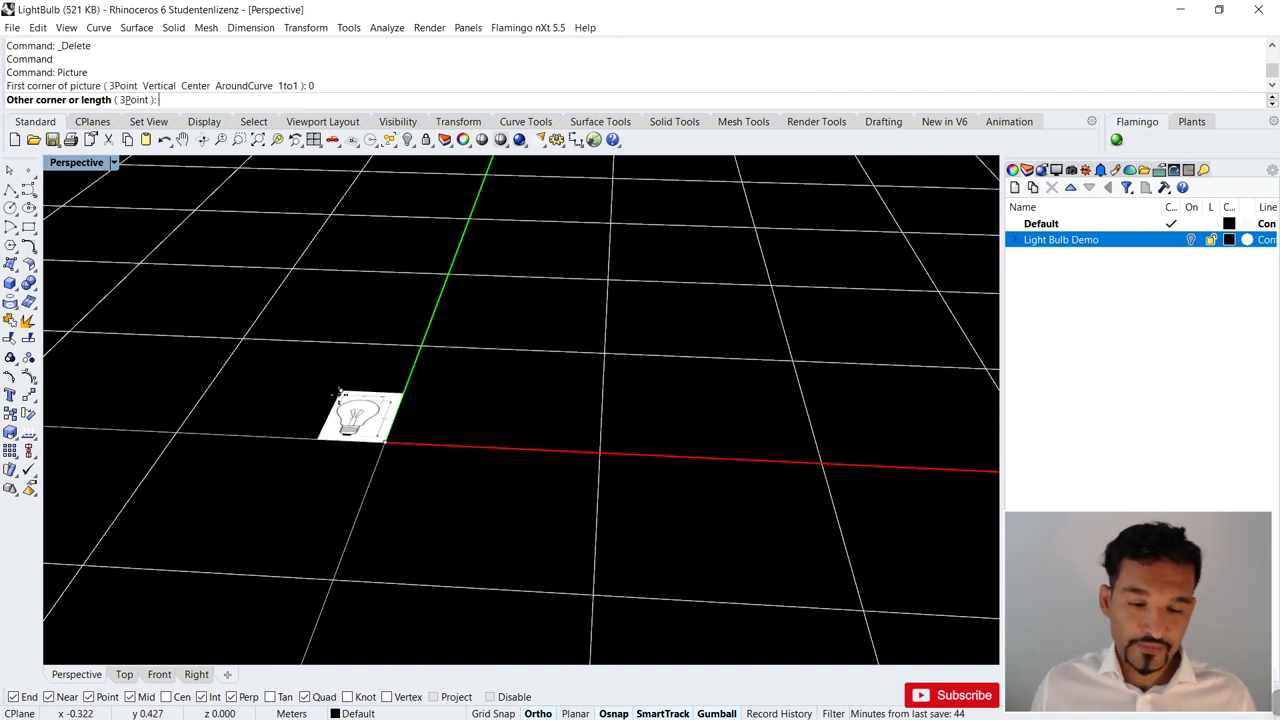
key(Escape)
key(Return)
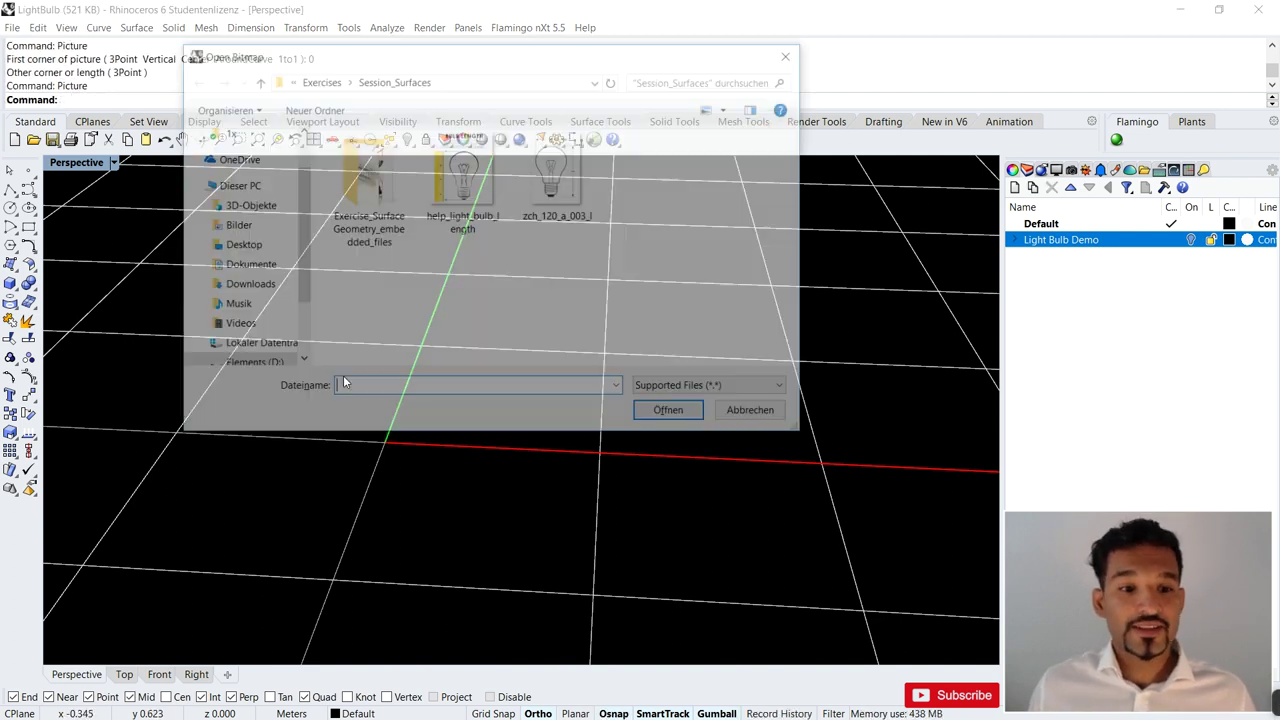
click(556, 170)
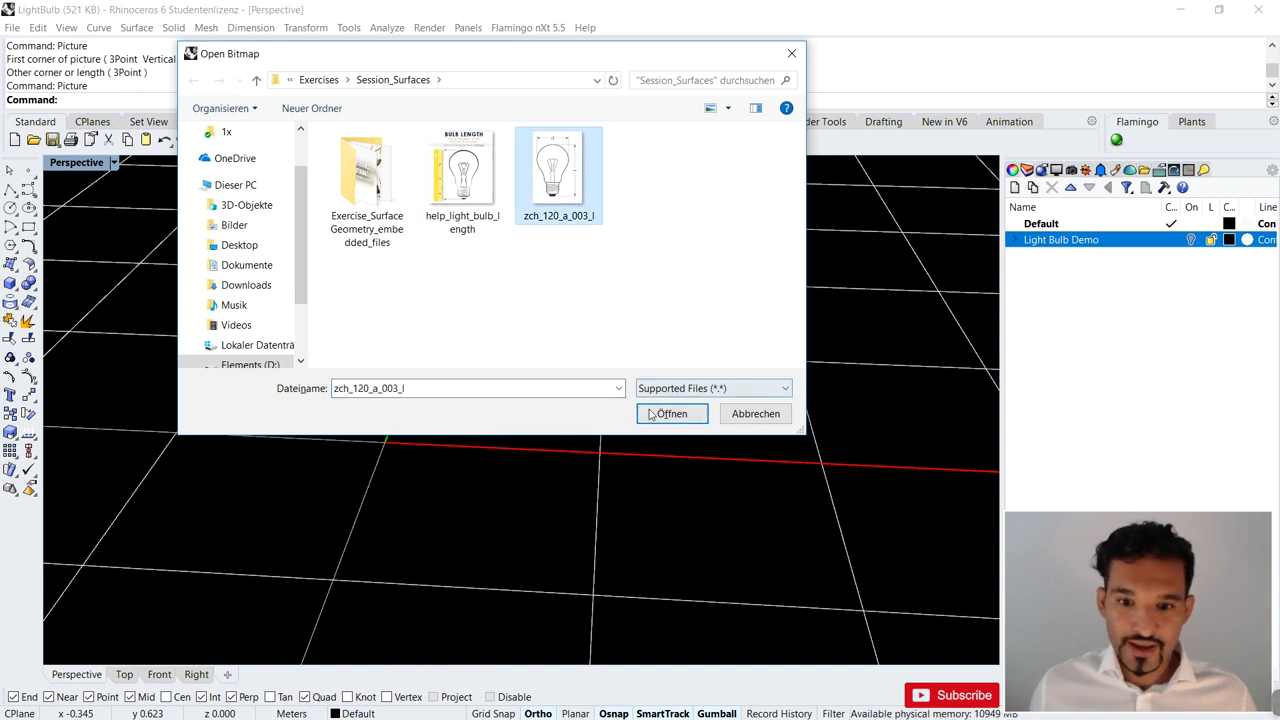
double_click(556, 170)
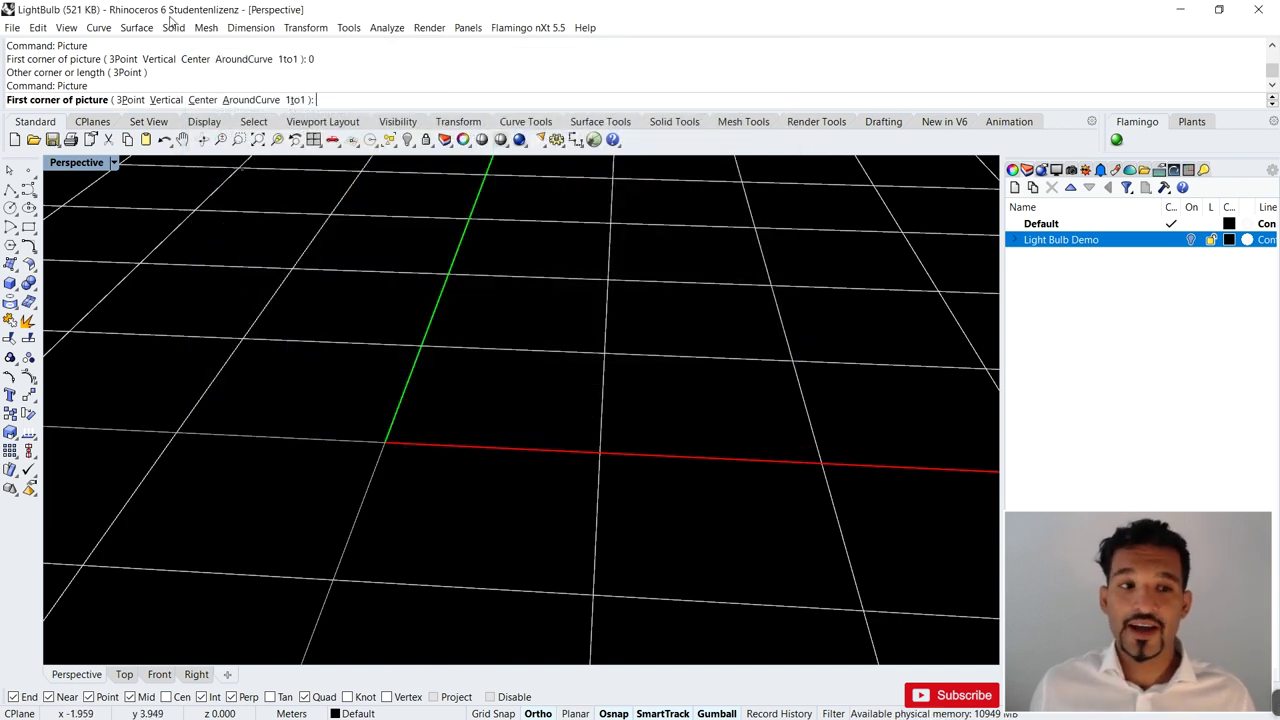
- Place the picture Vertical with its bottom edge running from 0 to 1
click(166, 100)
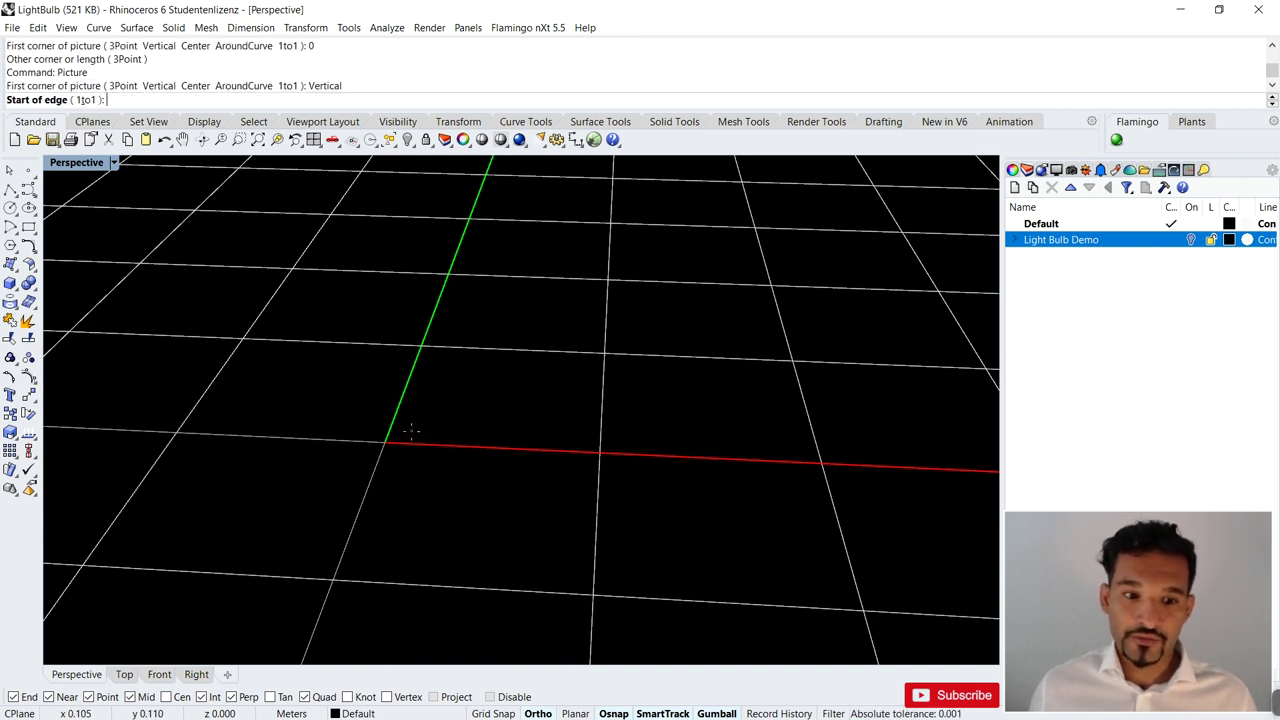
text(0)
key(Return)
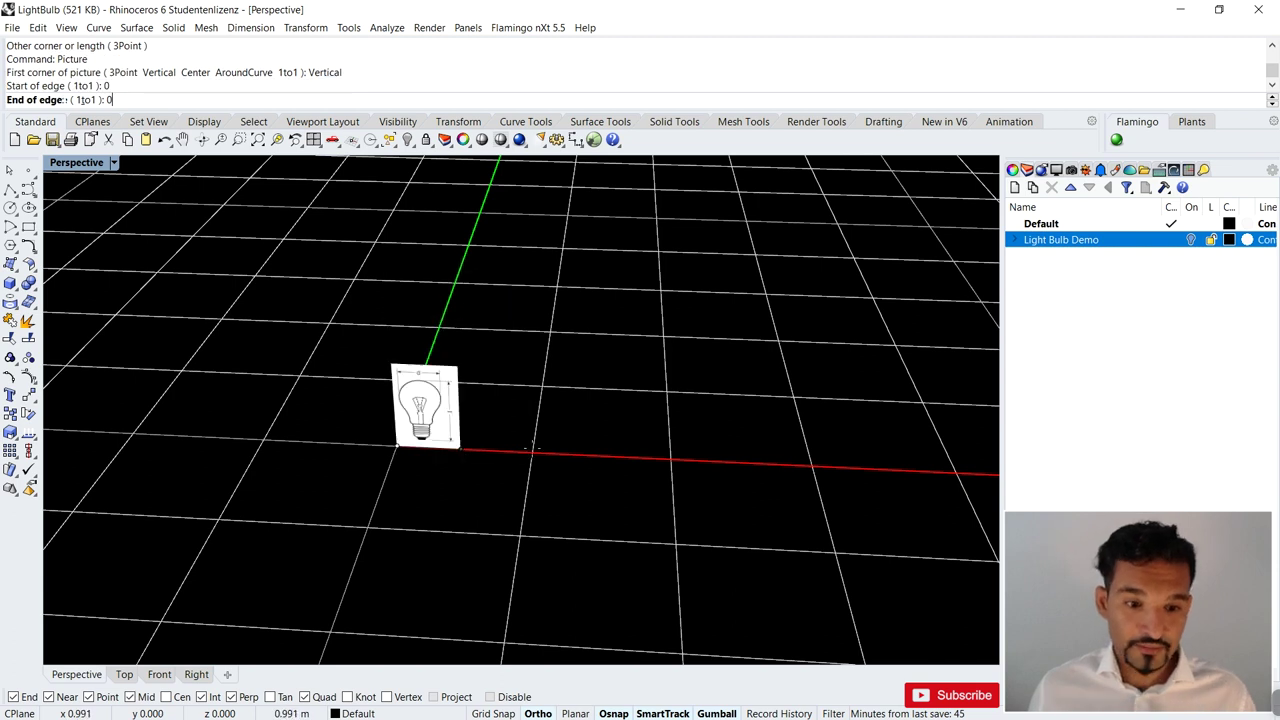
text(0)
key(BackSpace)
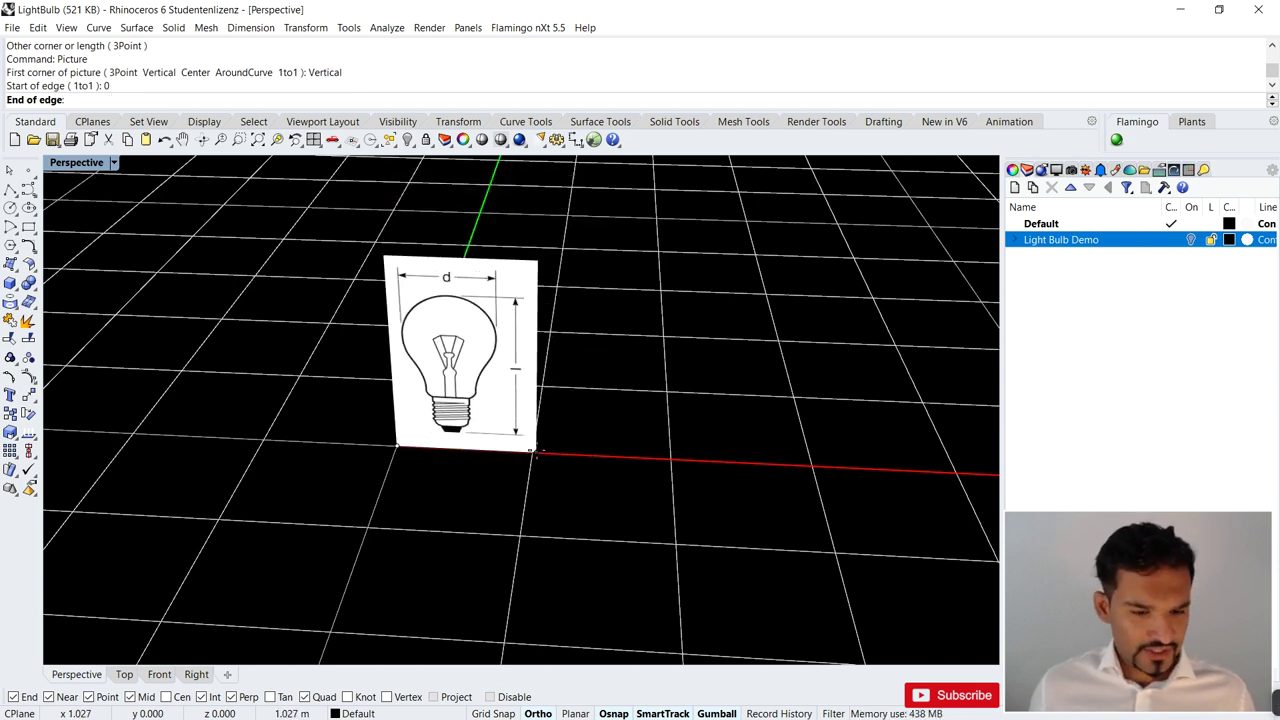
text(1)
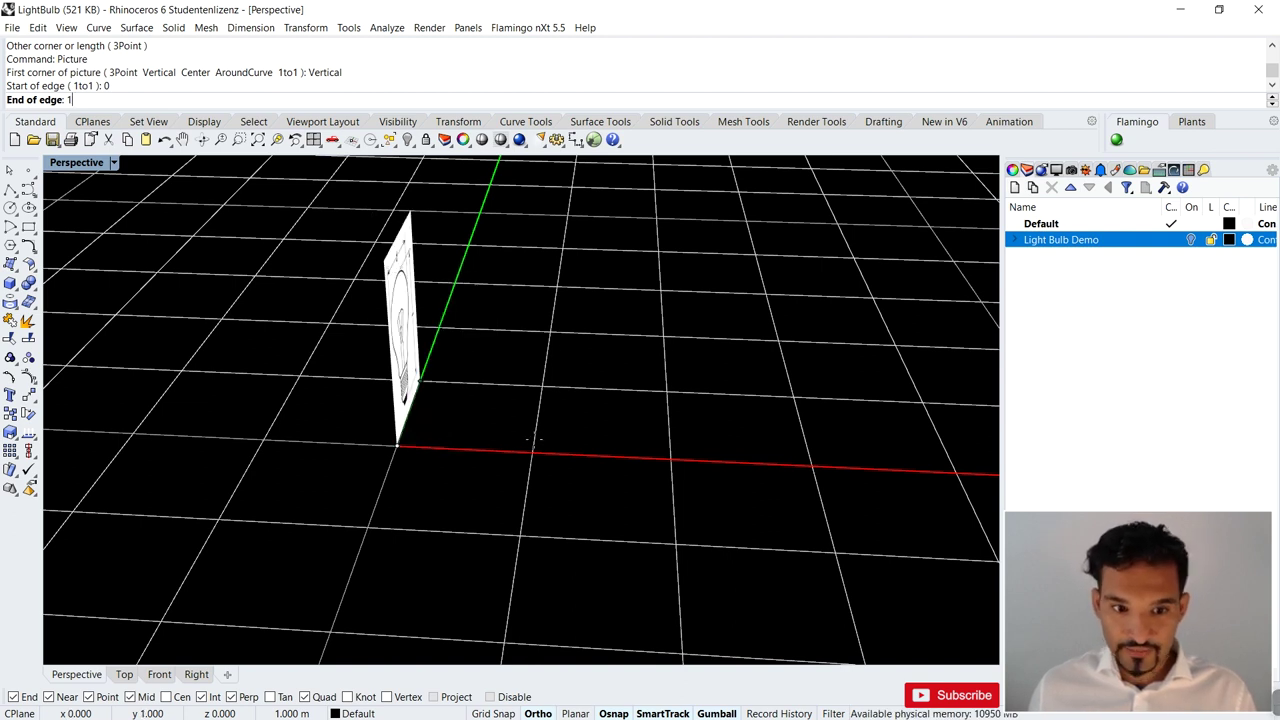
key(Return)
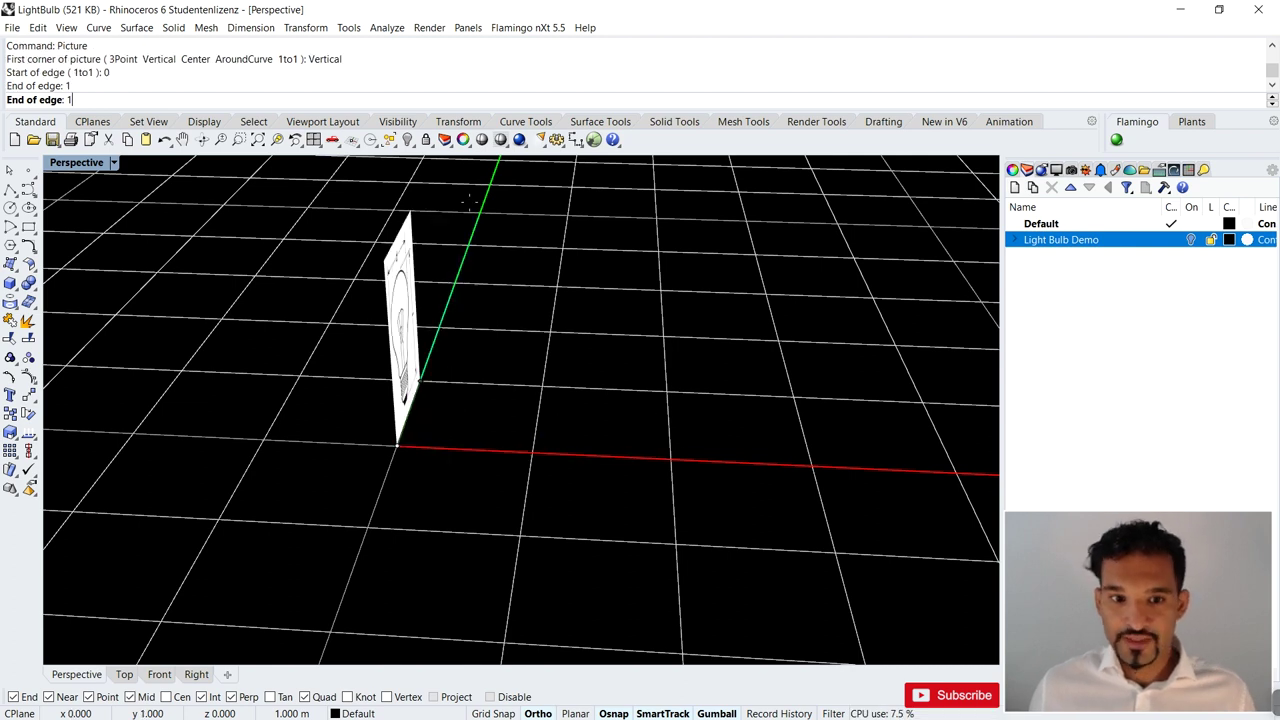
click(618, 467)
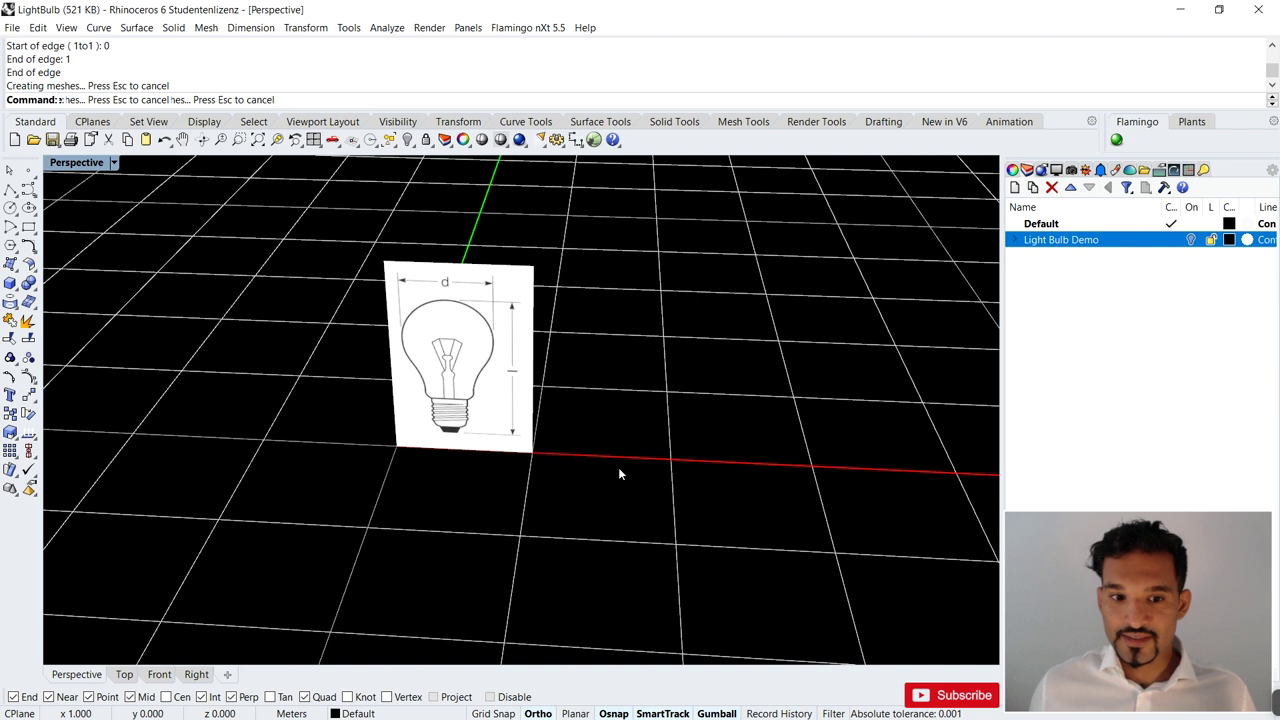
- Orbit and zoom to face the placed picture, then select its surface
right_drag(512, 447, 526, 443)
right_drag(442, 285, 470, 276)
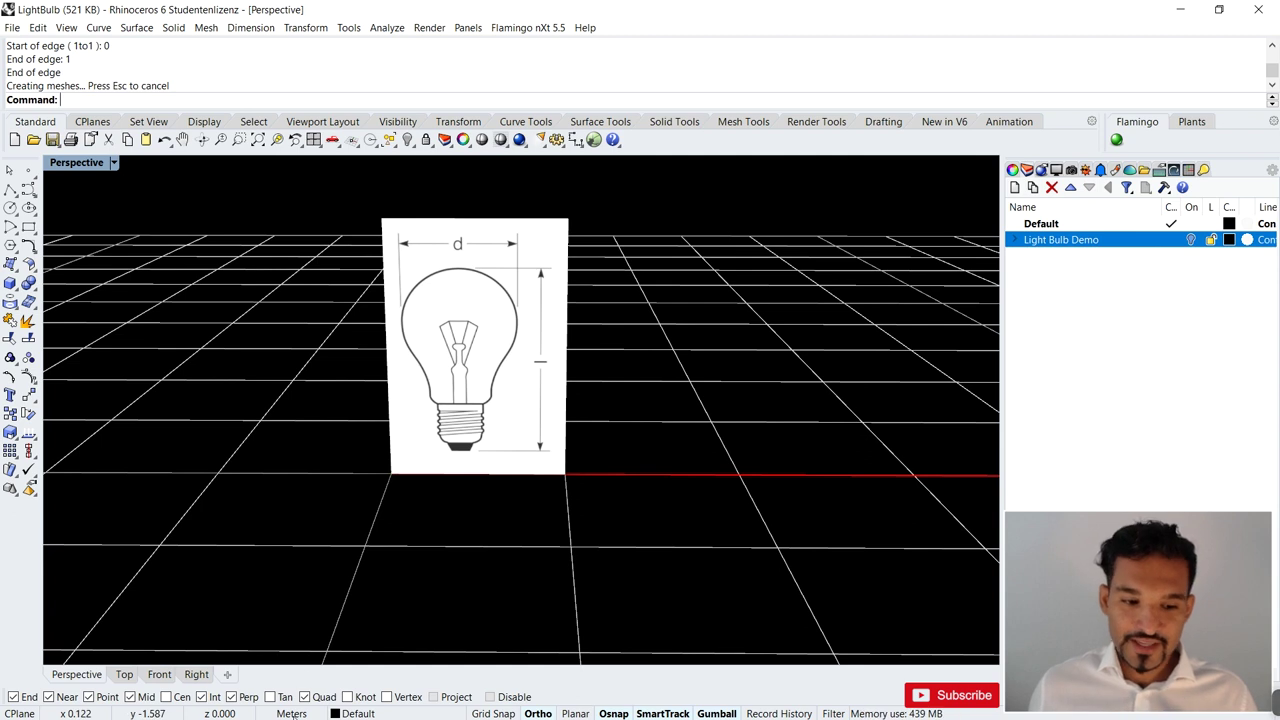
scroll(450, 345, up, 2)
scroll(443, 338, up, 1)
scroll(443, 338, down, 1)
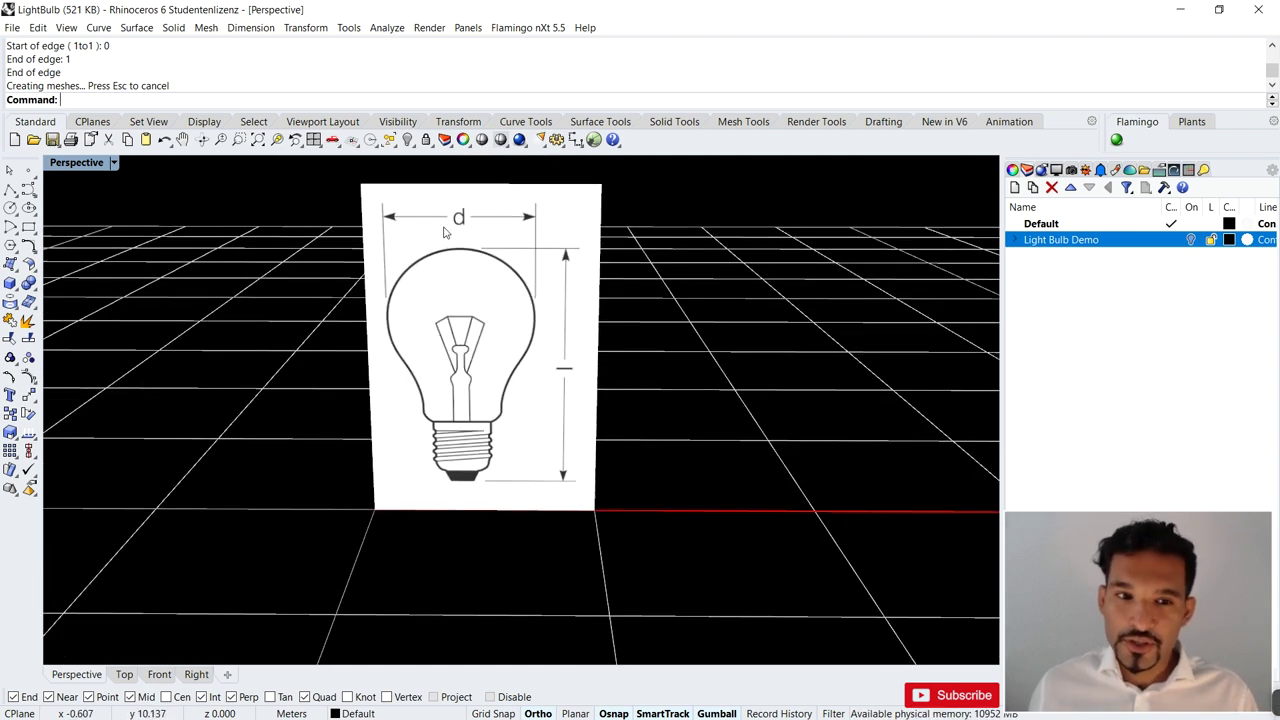
click(510, 236)
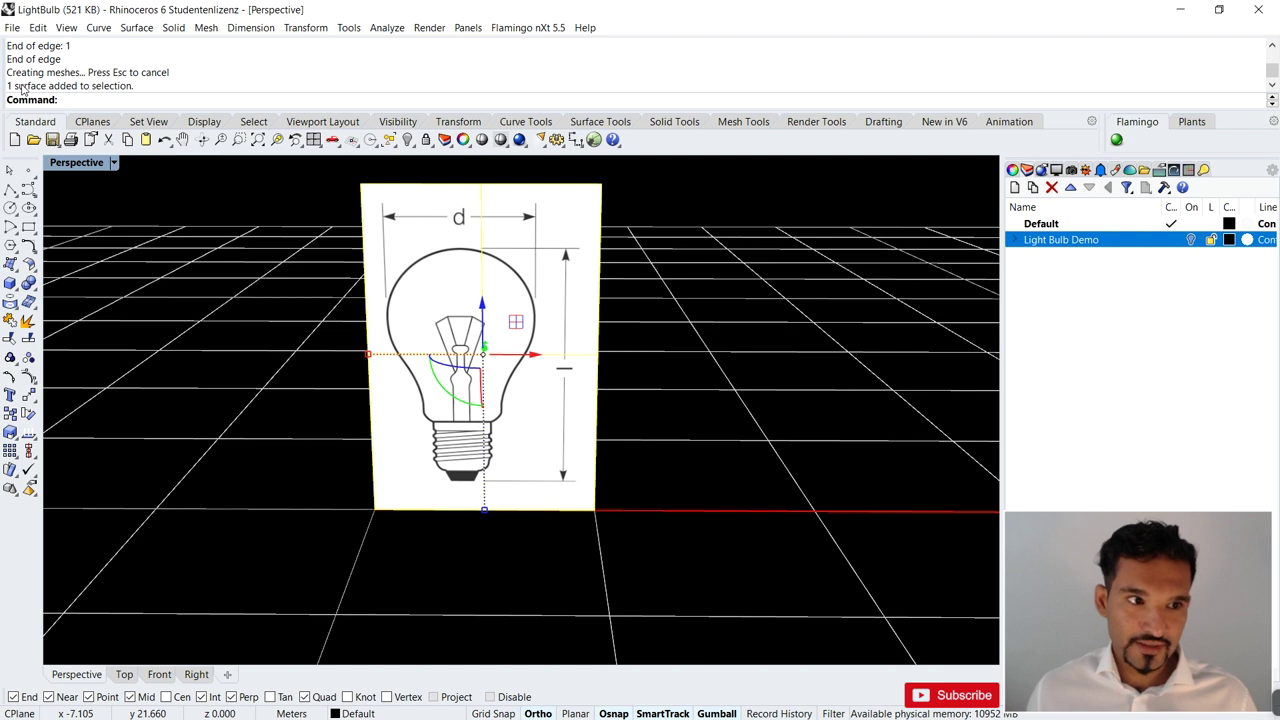
- Detach the surface creation tool group as a floating palette, then close it
click(31, 267)
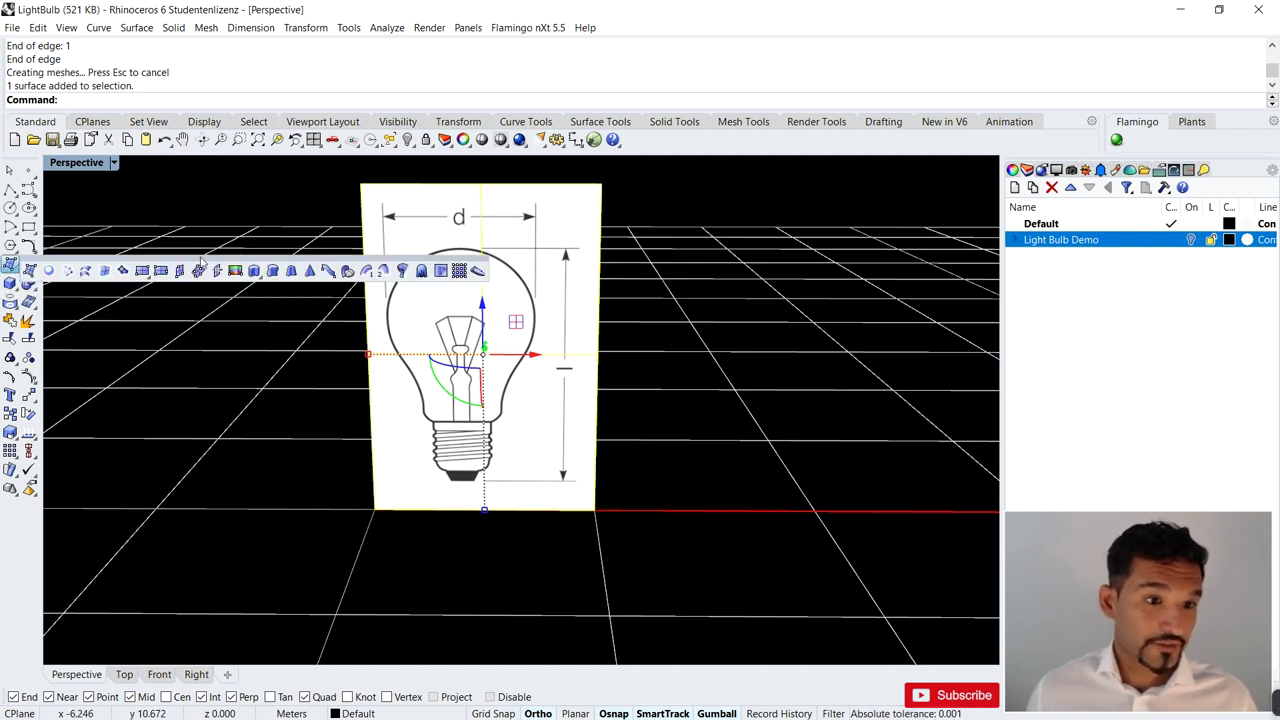
drag(200, 262, 218, 193)
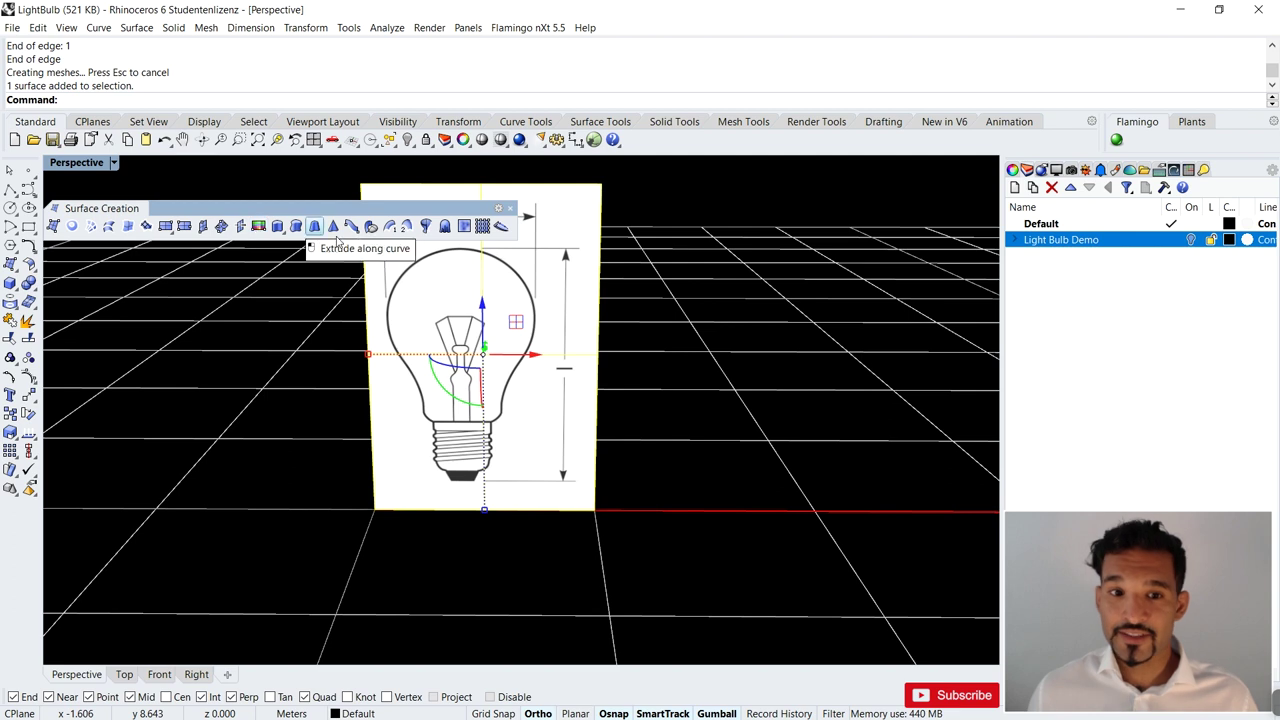
click(510, 208)
click(709, 300)
- Select the reference picture and show its Properties in an enlarged floating window
click(530, 308)
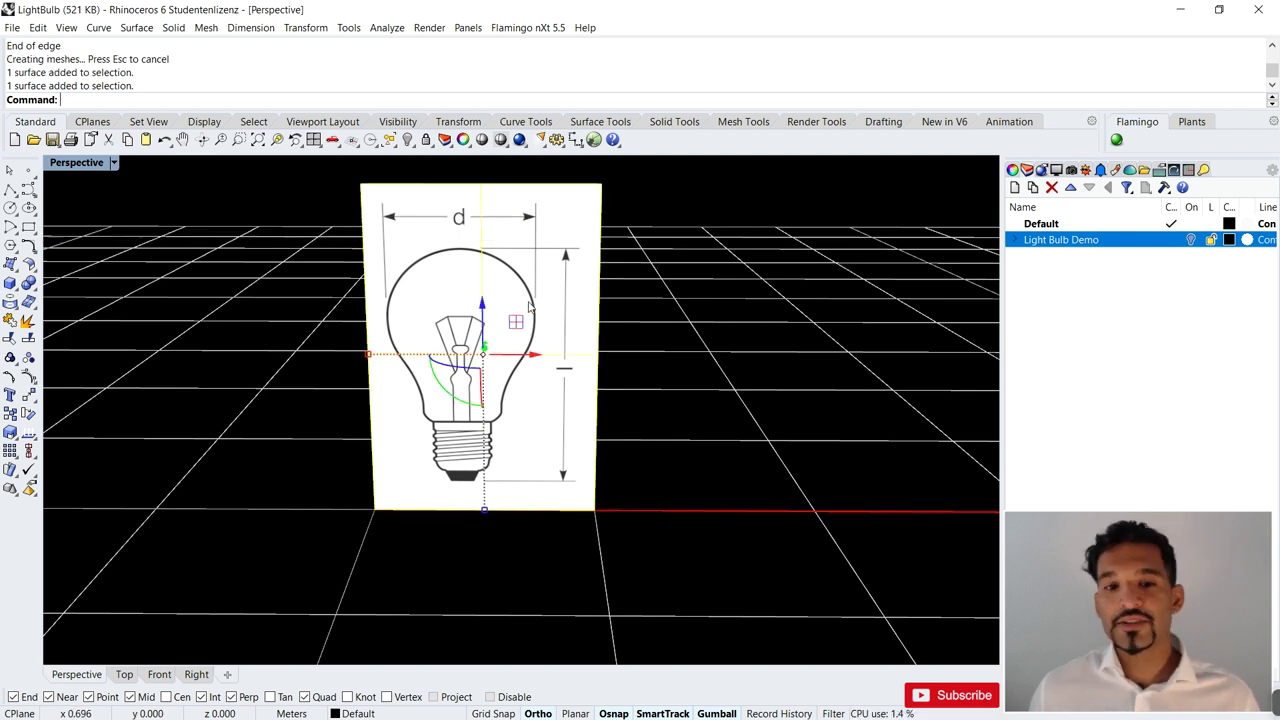
click(1013, 170)
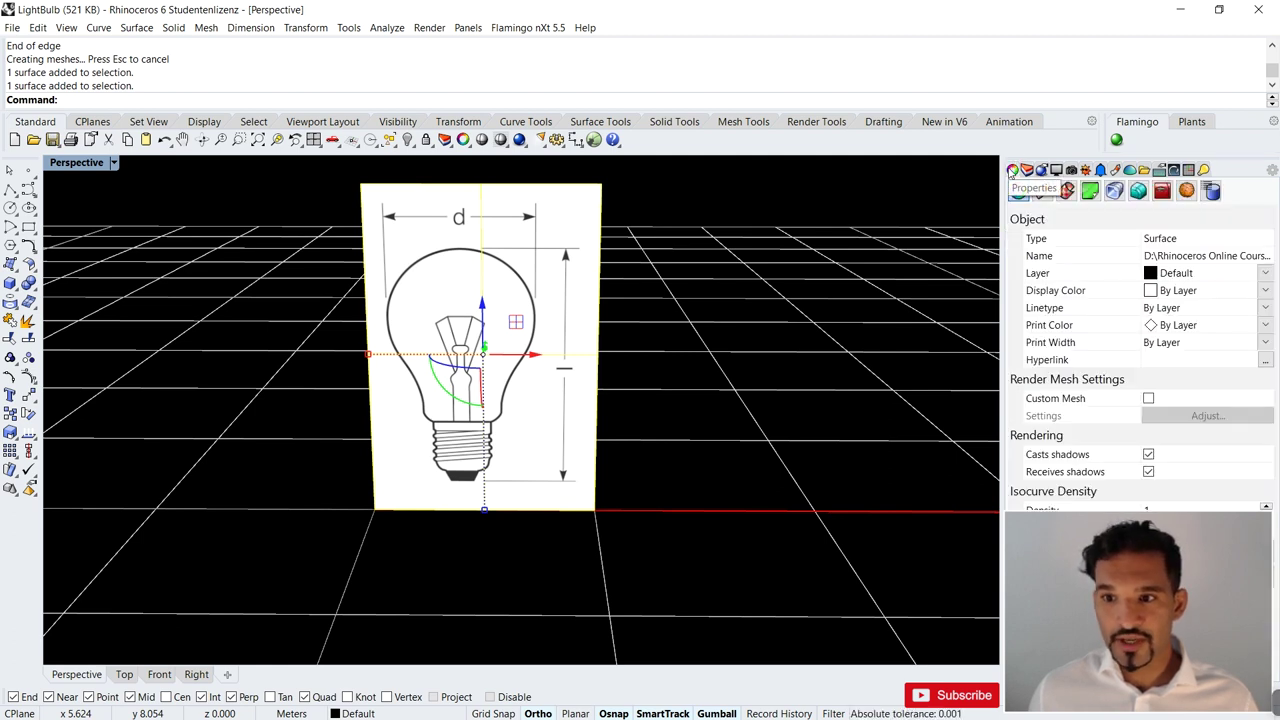
drag(1013, 170, 750, 276)
drag(930, 467, 924, 672)
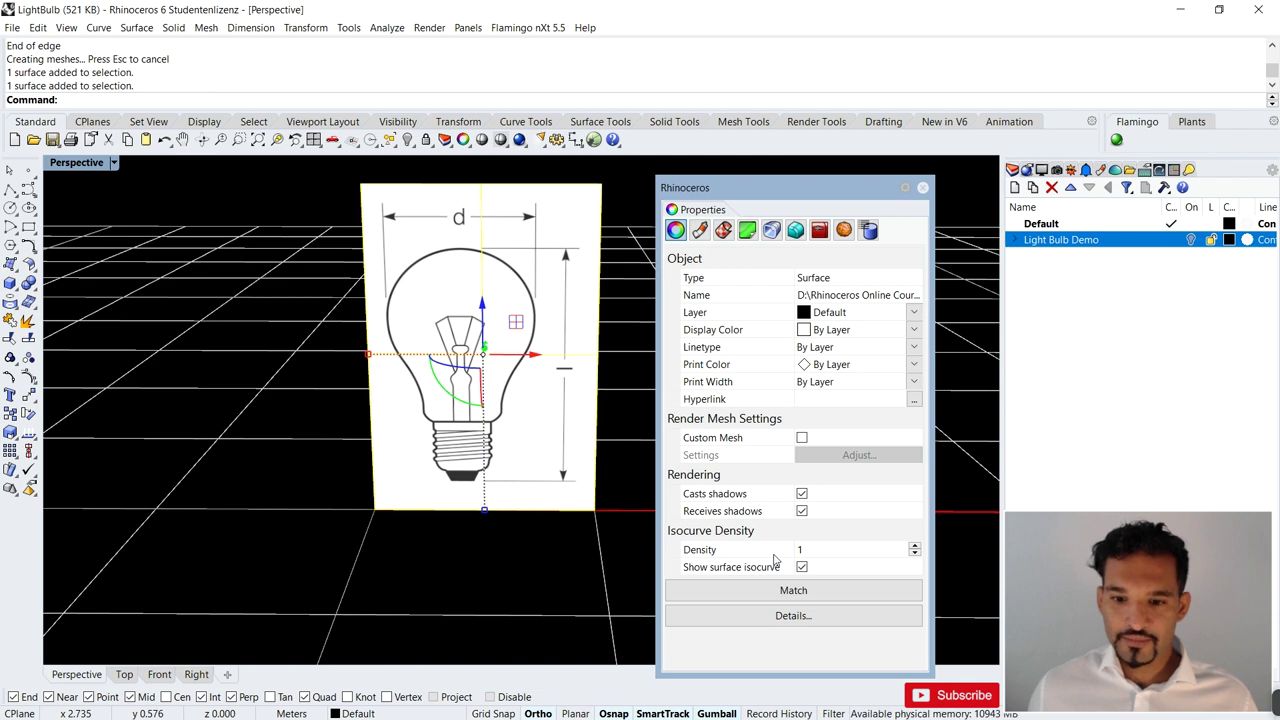
click(641, 398)
click(591, 337)
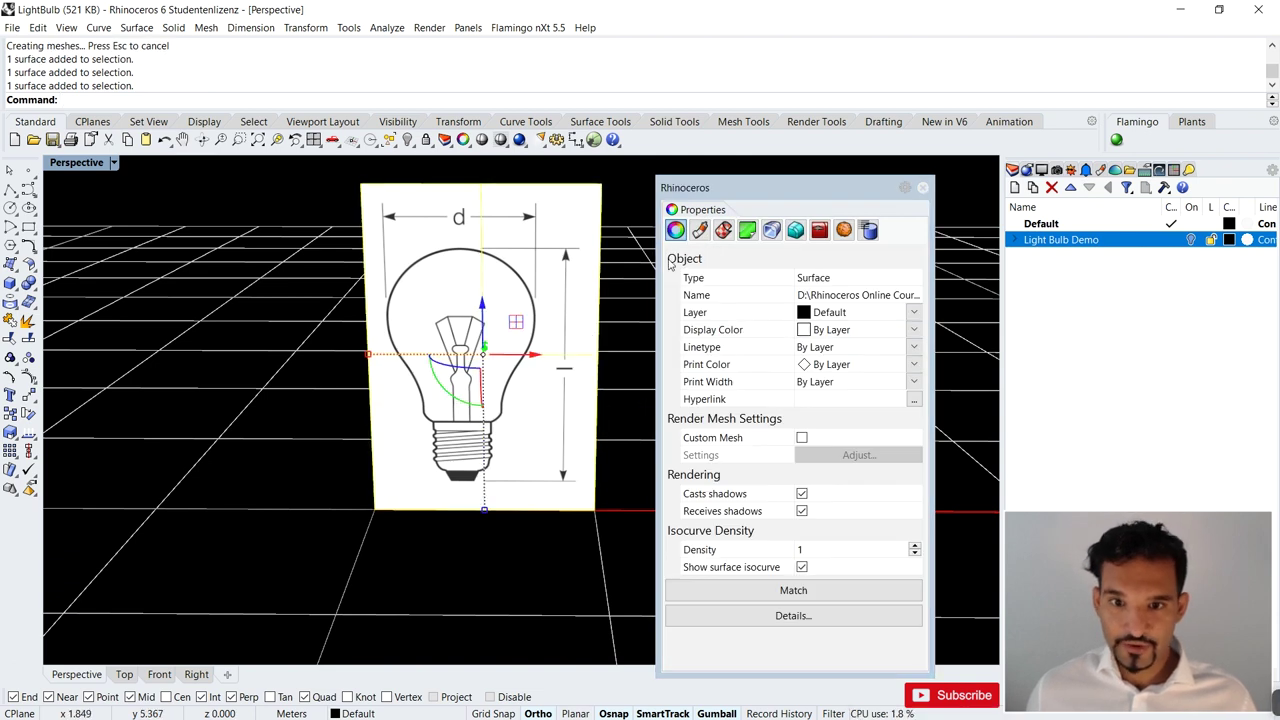
- In the Material page's Picture section, try a semi-transparent picture, then restore Transparency to 0%
click(700, 231)
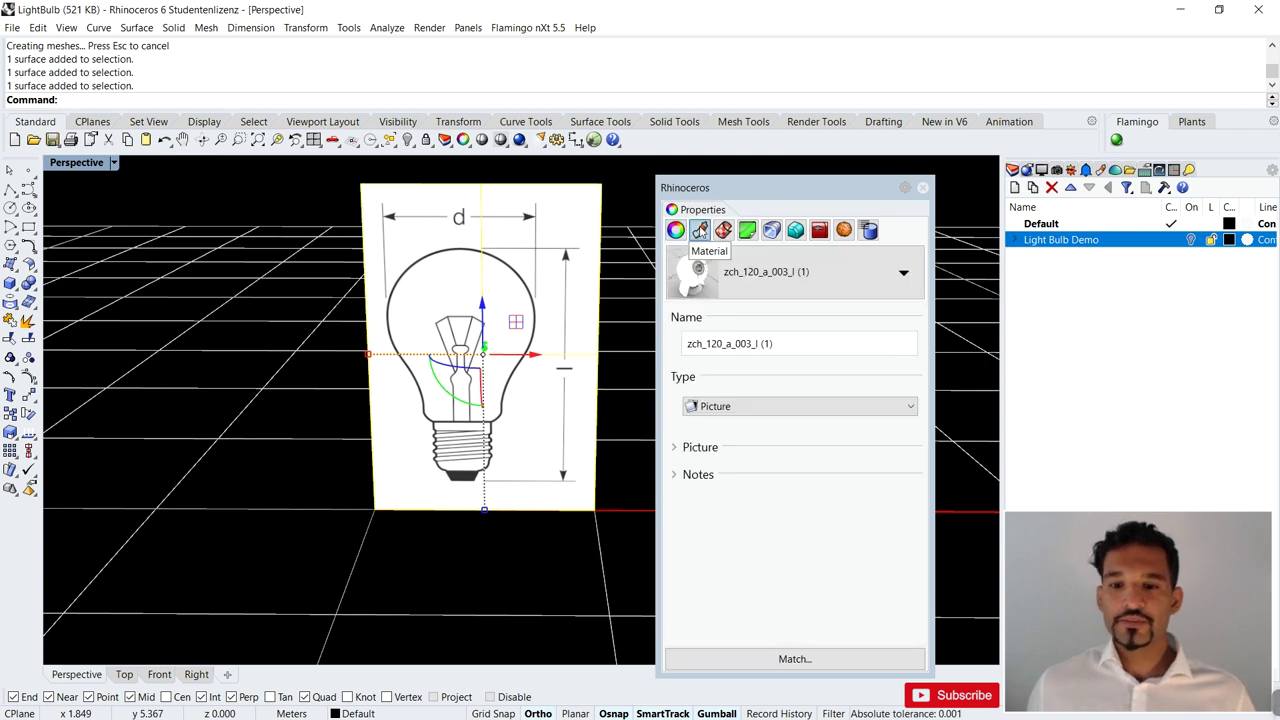
click(676, 448)
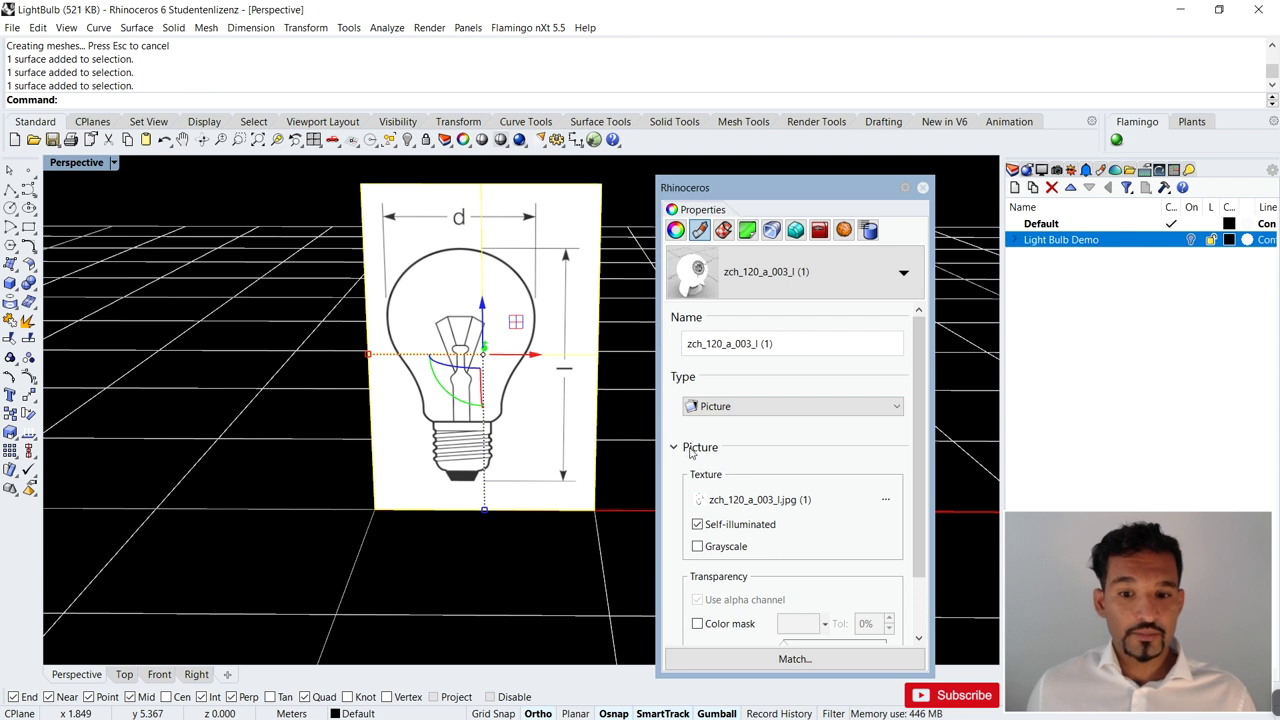
drag(816, 183, 837, 70)
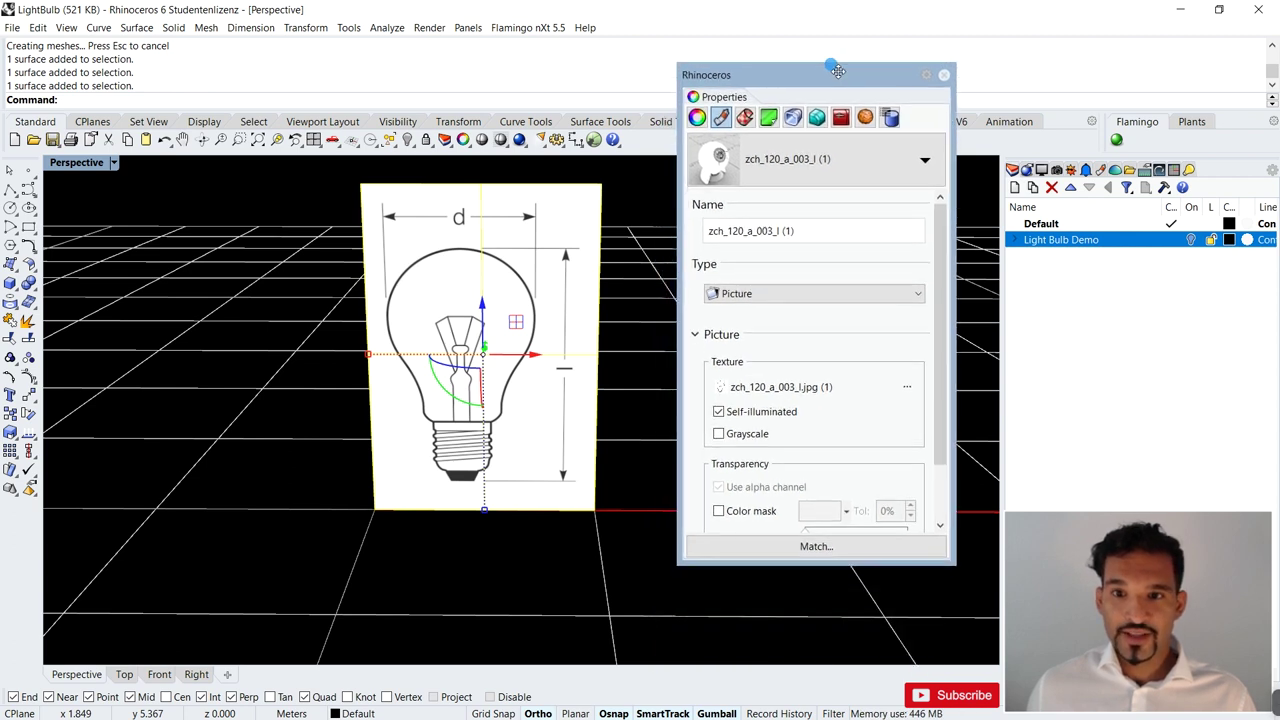
scroll(790, 415, down, 2)
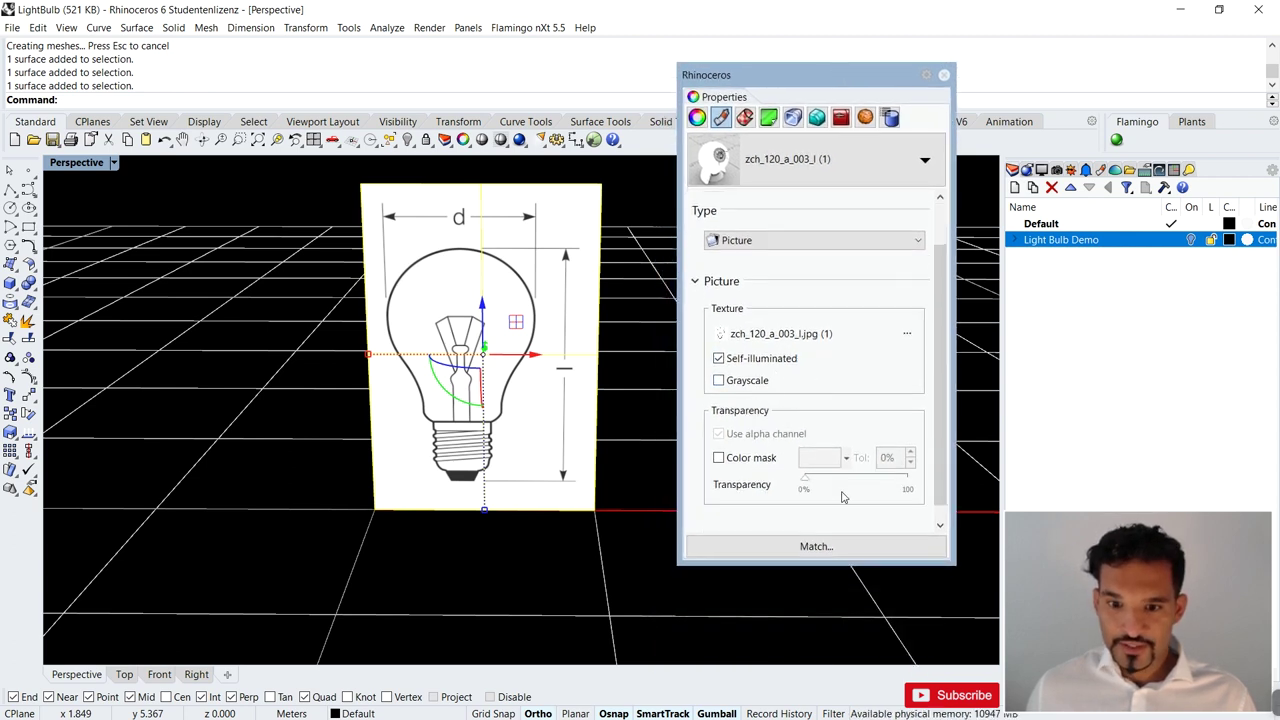
drag(806, 487, 882, 484)
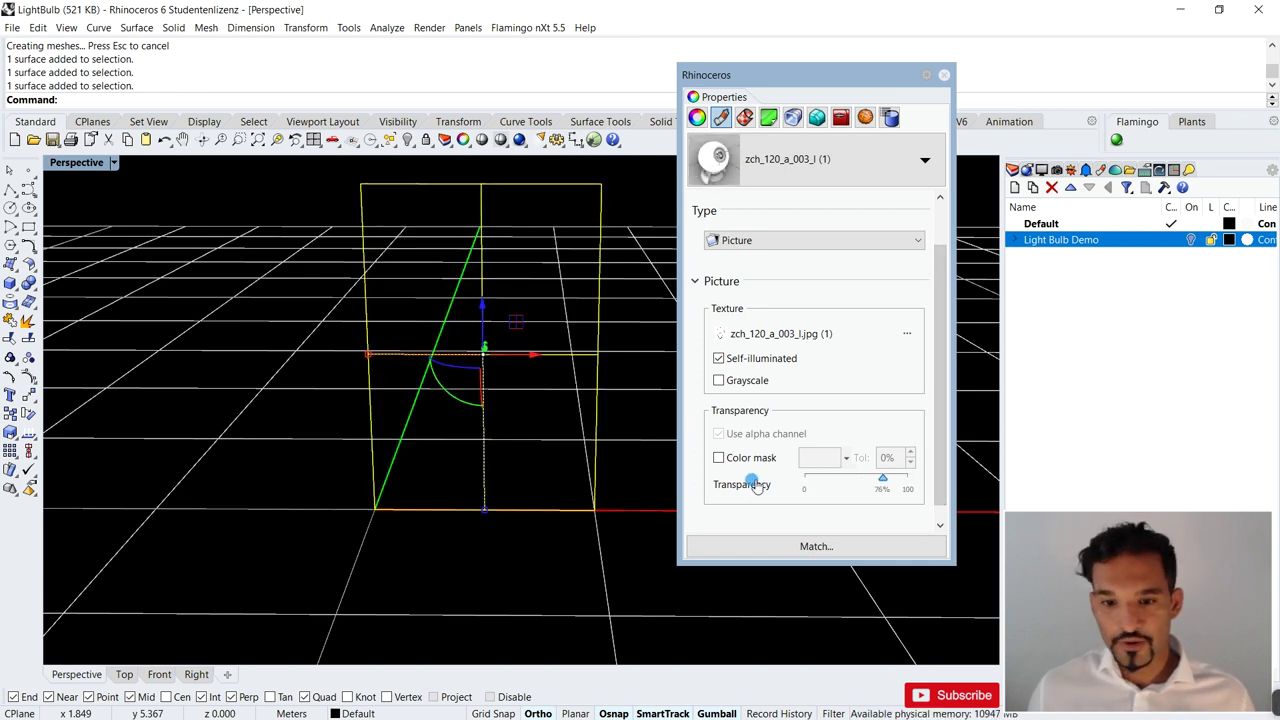
drag(757, 485, 718, 470)
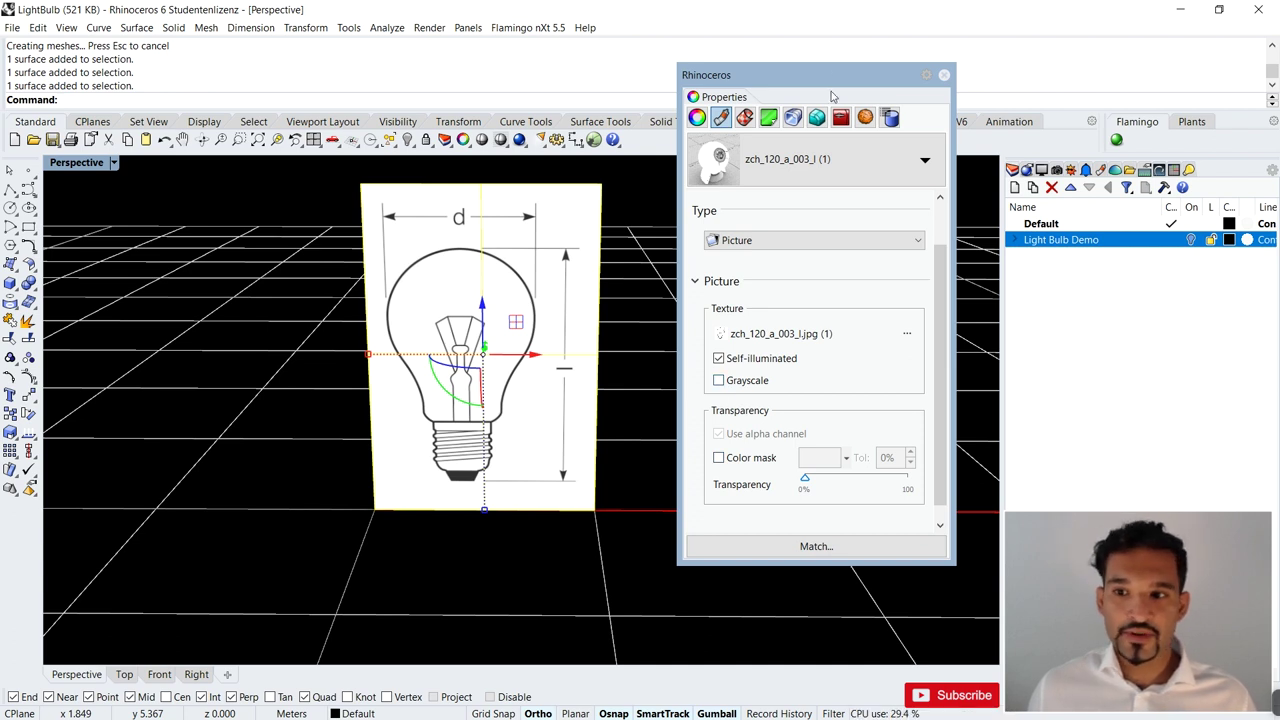
- Dock the Properties panel beside Layers and deselect the picture
drag(752, 72, 1040, 177)
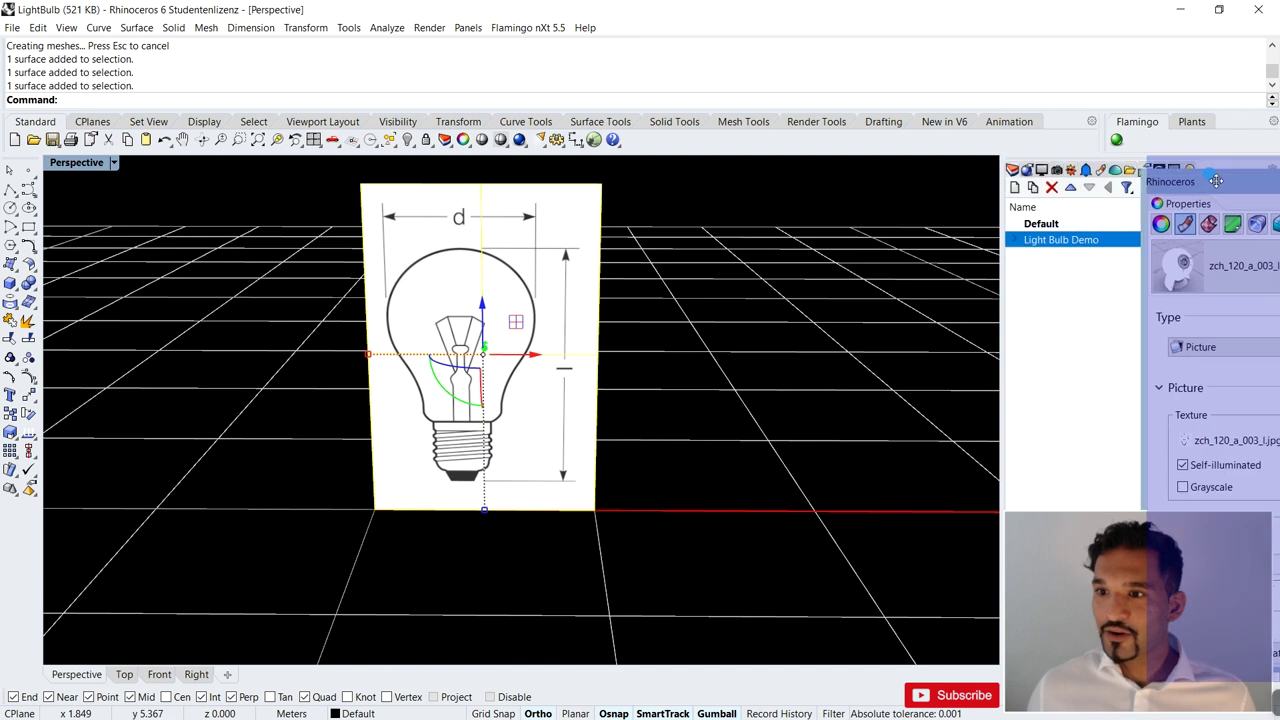
drag(1172, 170, 1066, 171)
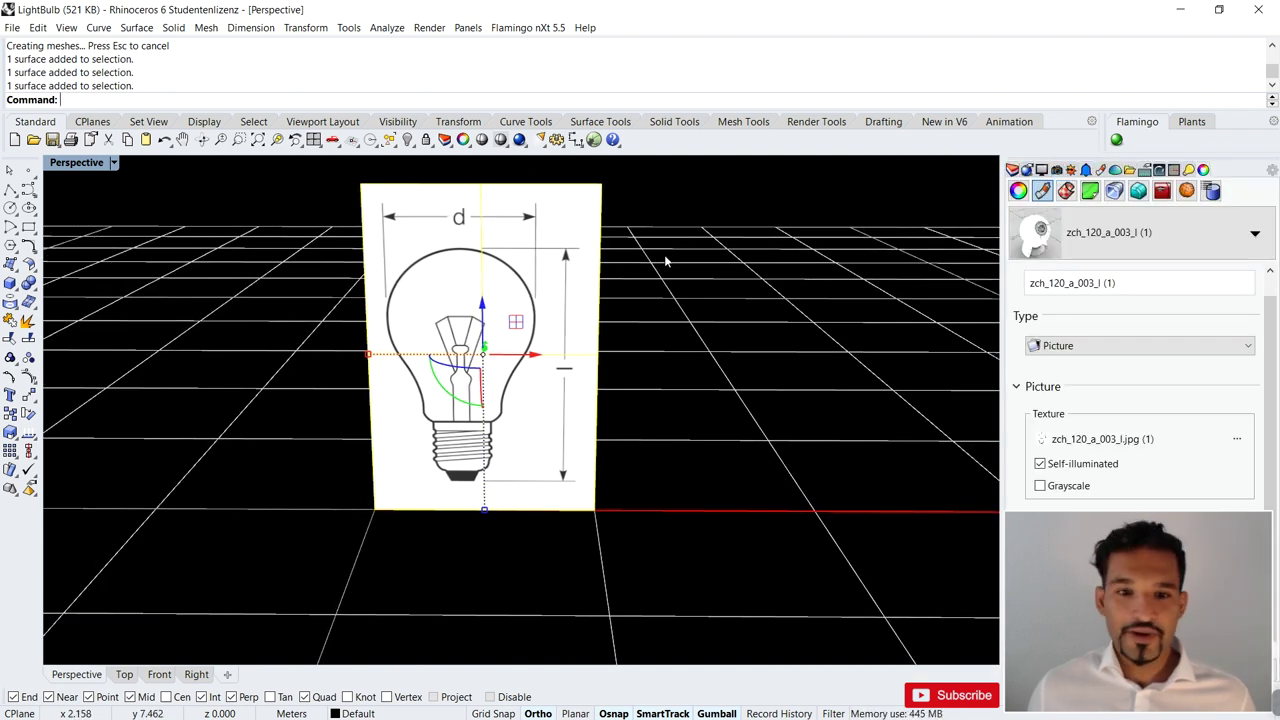
click(599, 363)
- Back in the layer list, create a new layer named Picture
click(1012, 170)
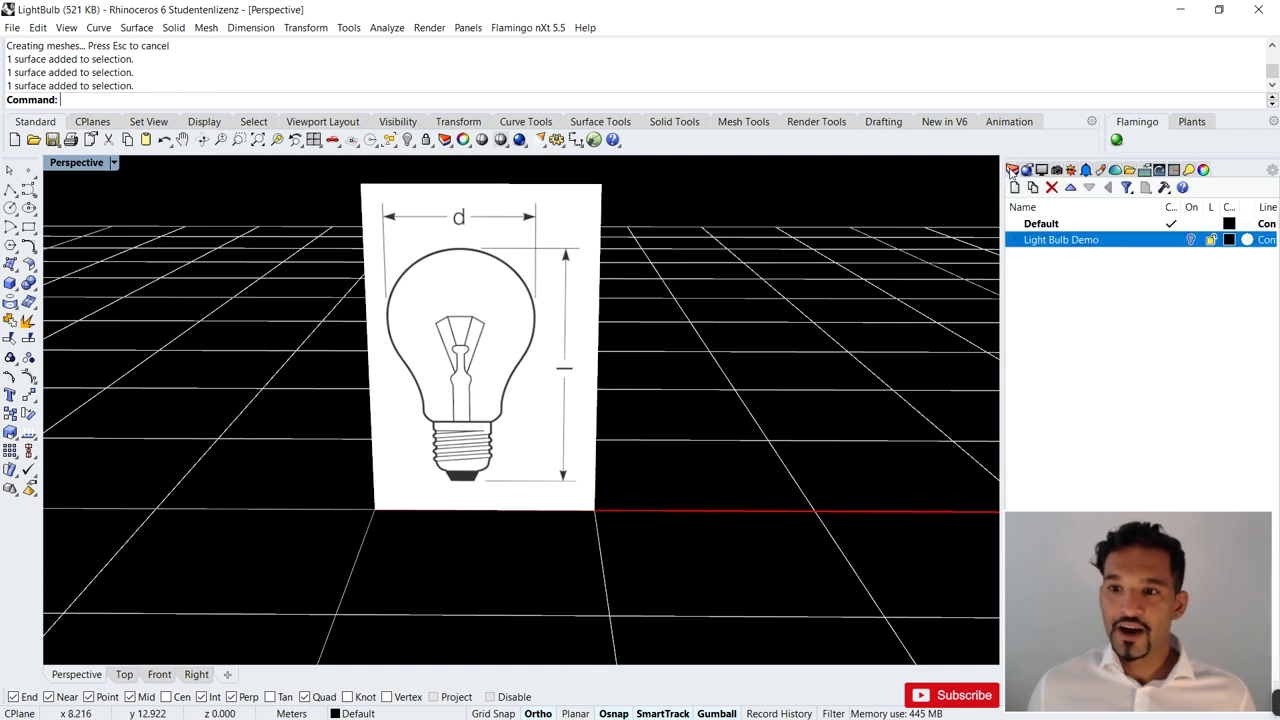
right_click(1036, 273)
click(1080, 281)
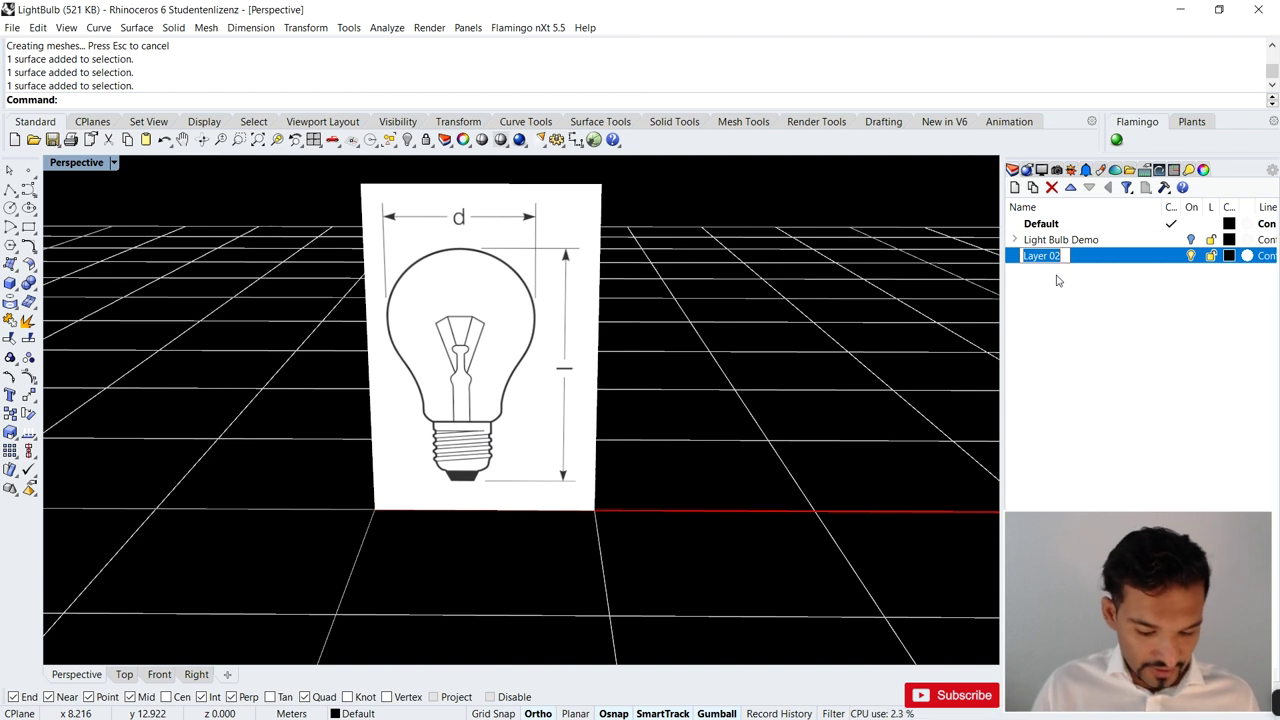
text(Picture)
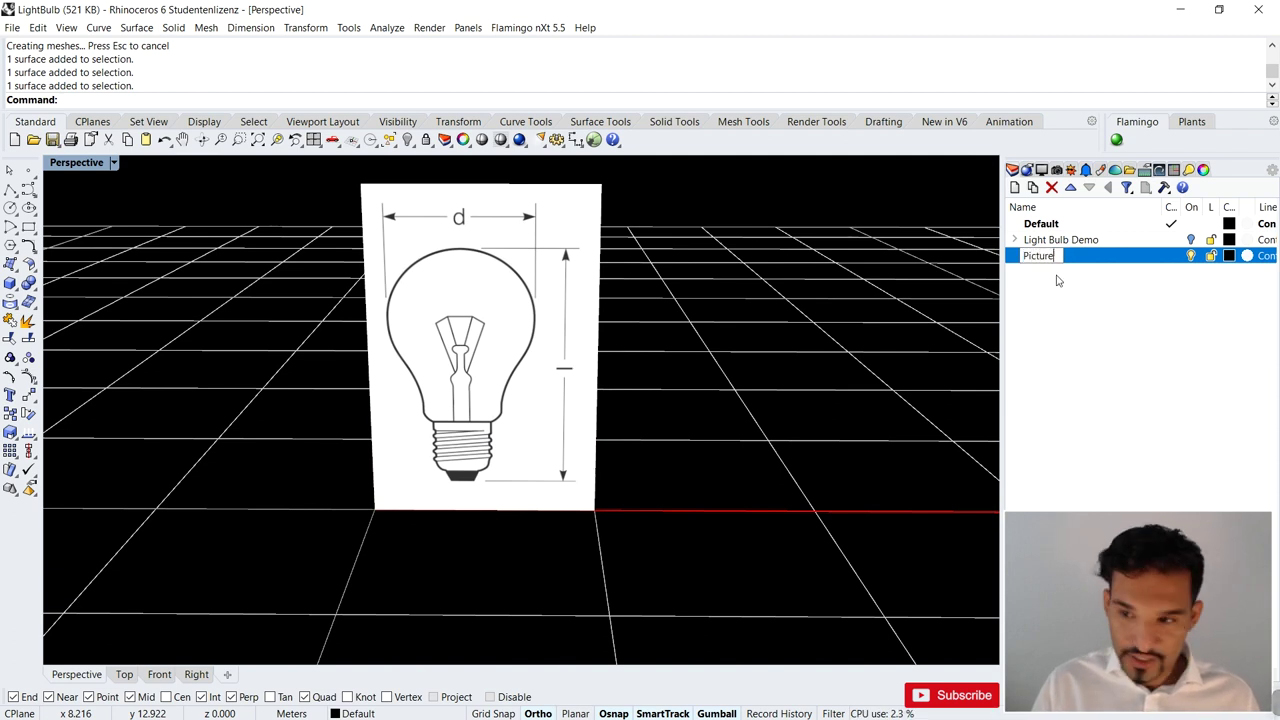
key(Return)
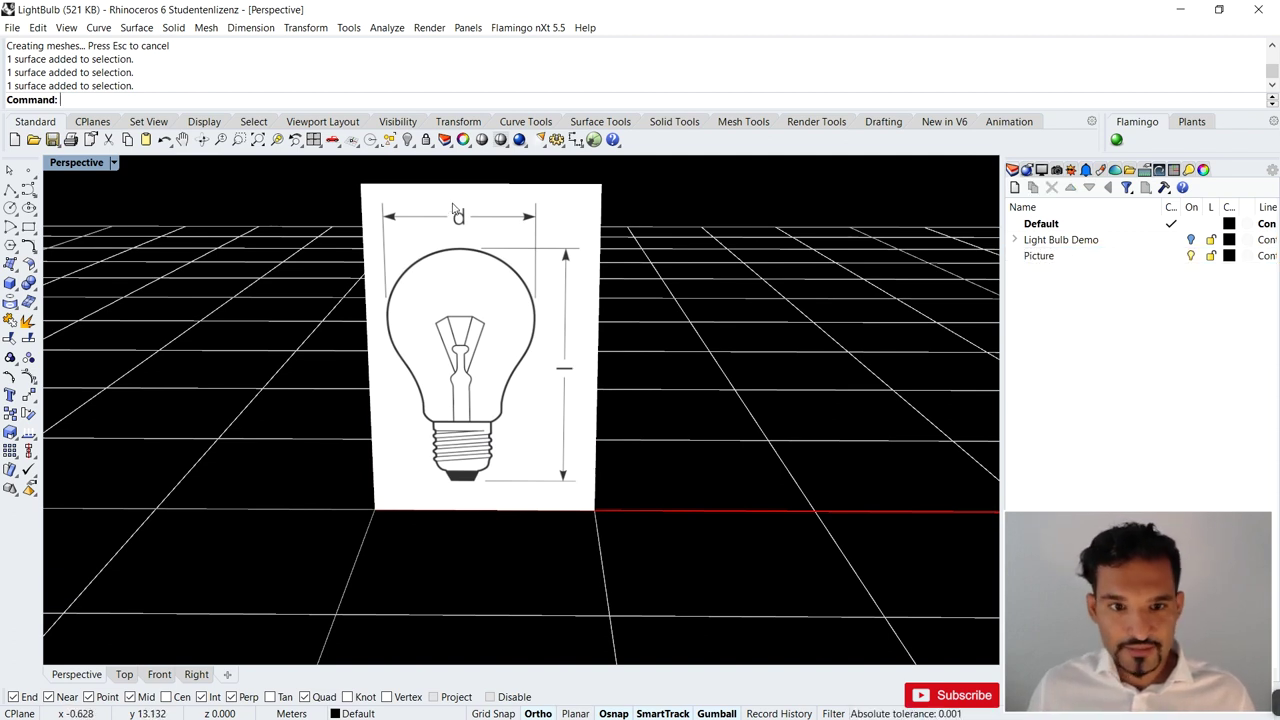
- Move the bulb picture onto the Picture layer, check its visibility, and make Picture current
click(518, 222)
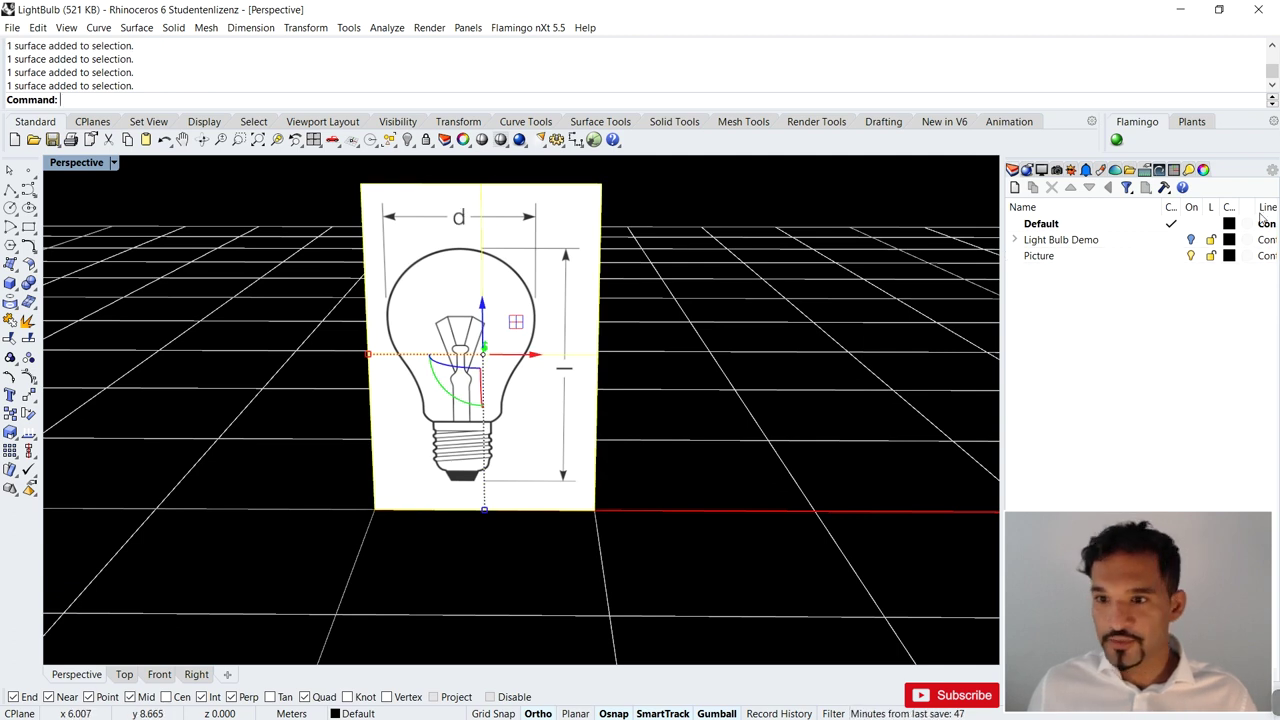
right_click(1048, 261)
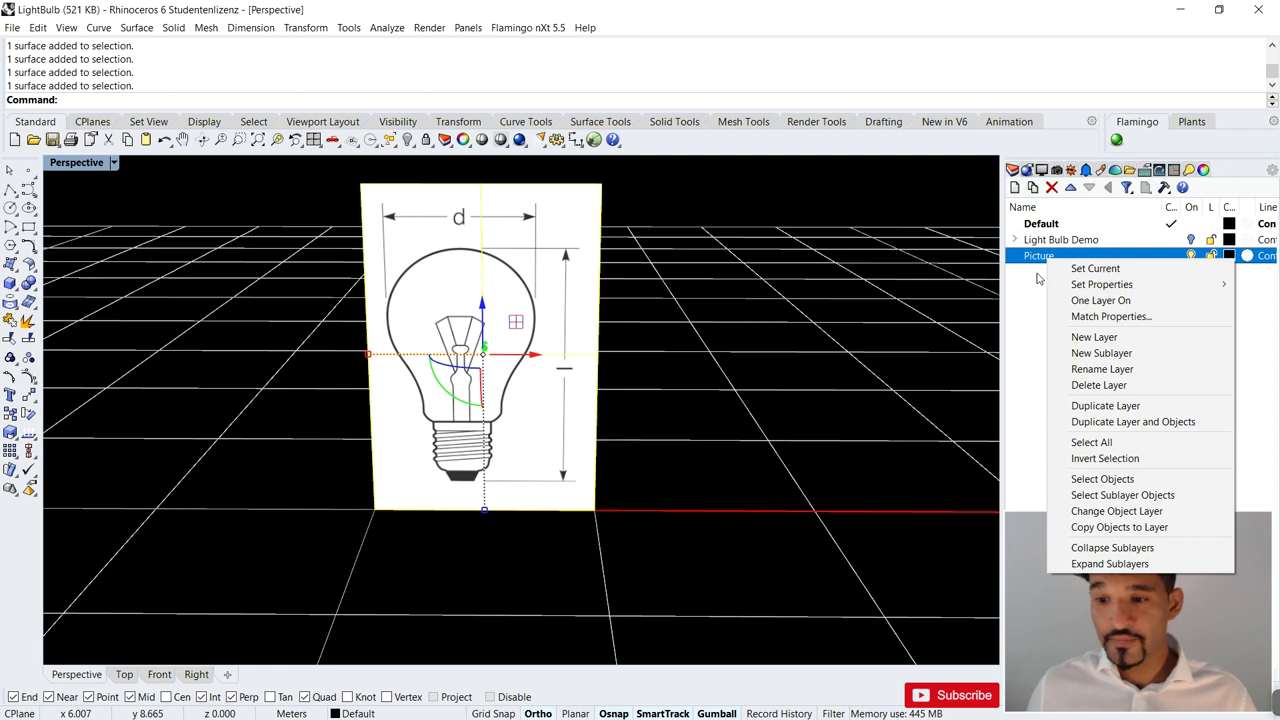
click(1104, 512)
click(1190, 256)
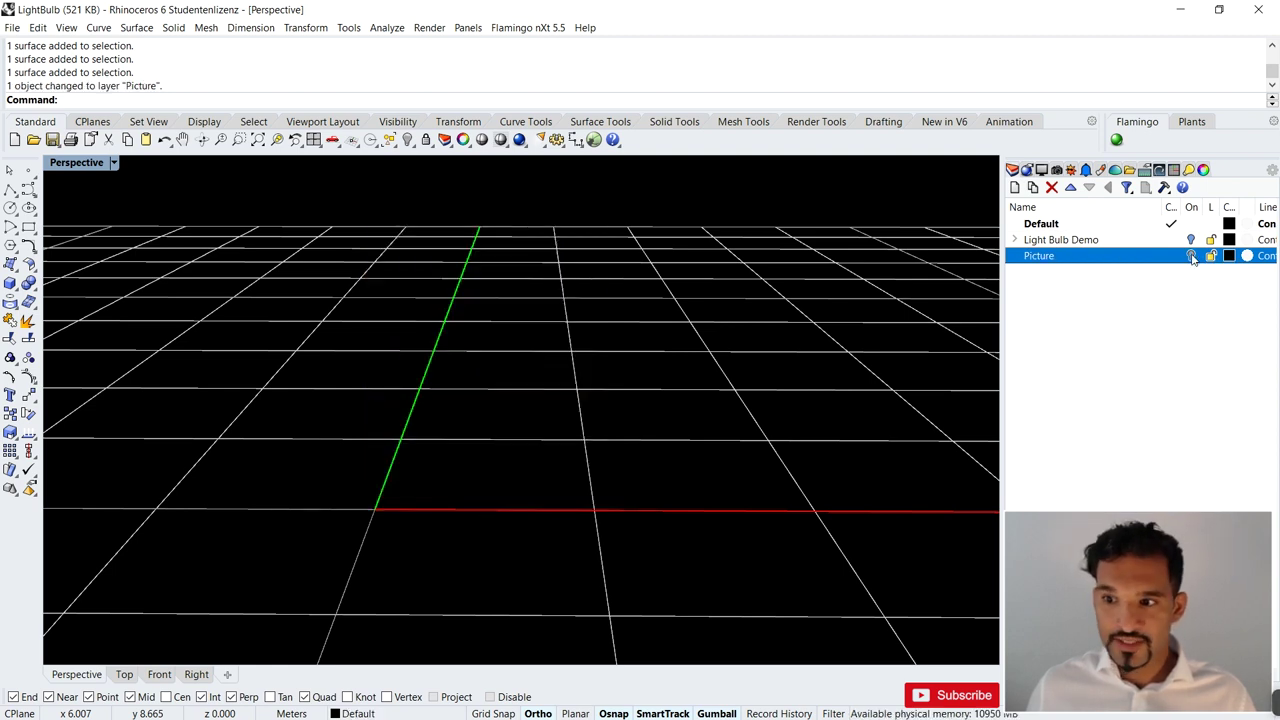
click(1190, 256)
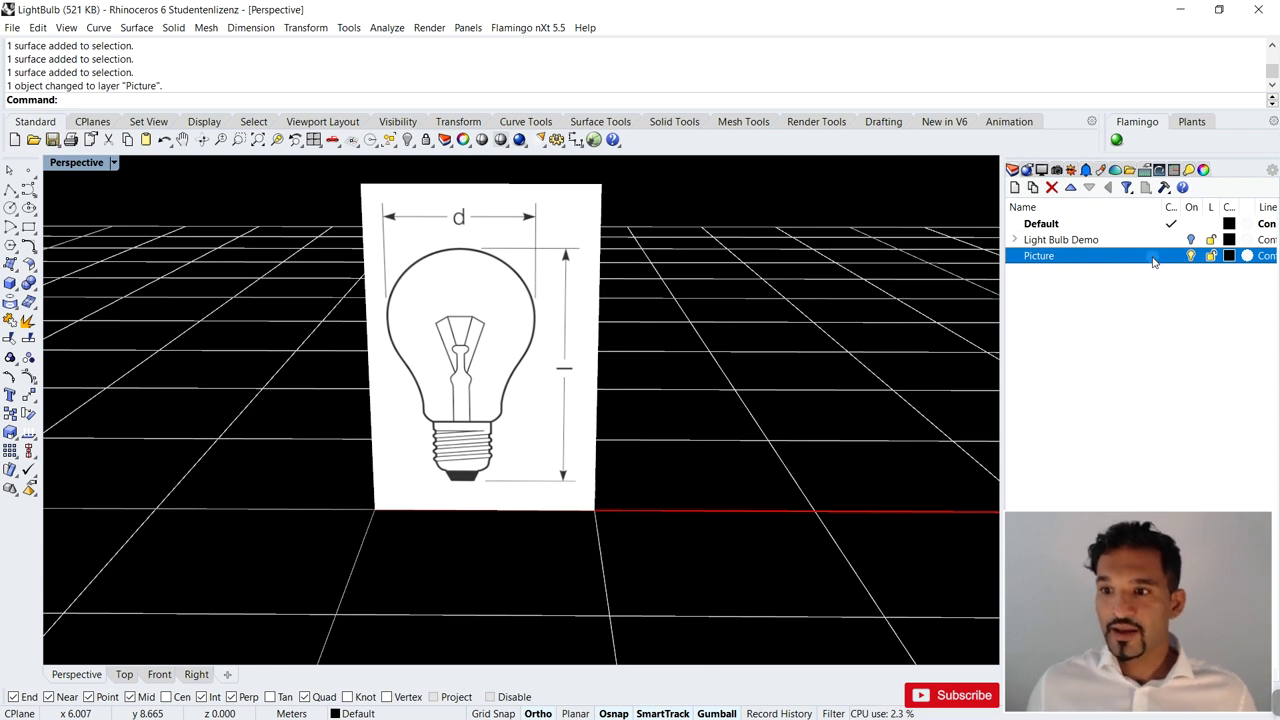
double_click(1153, 258)
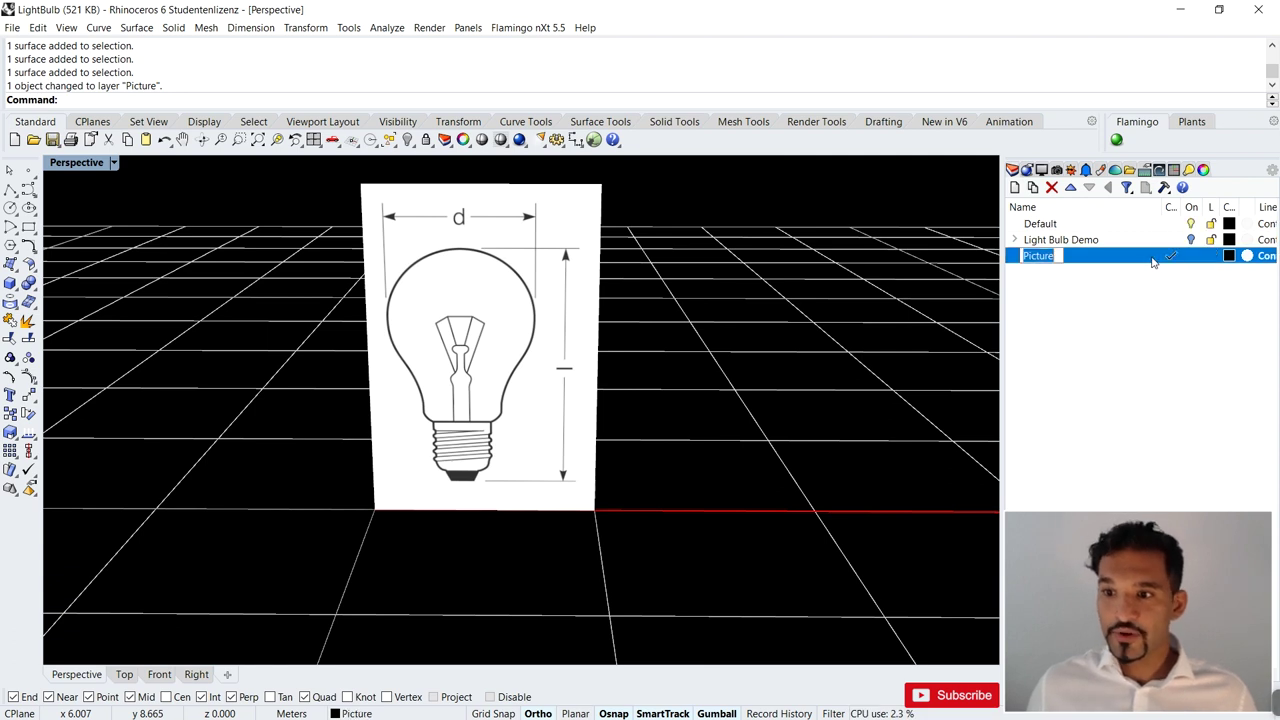
- Create a Linework layer and set its layer colour to Red
click(1013, 189)
text(Linework)
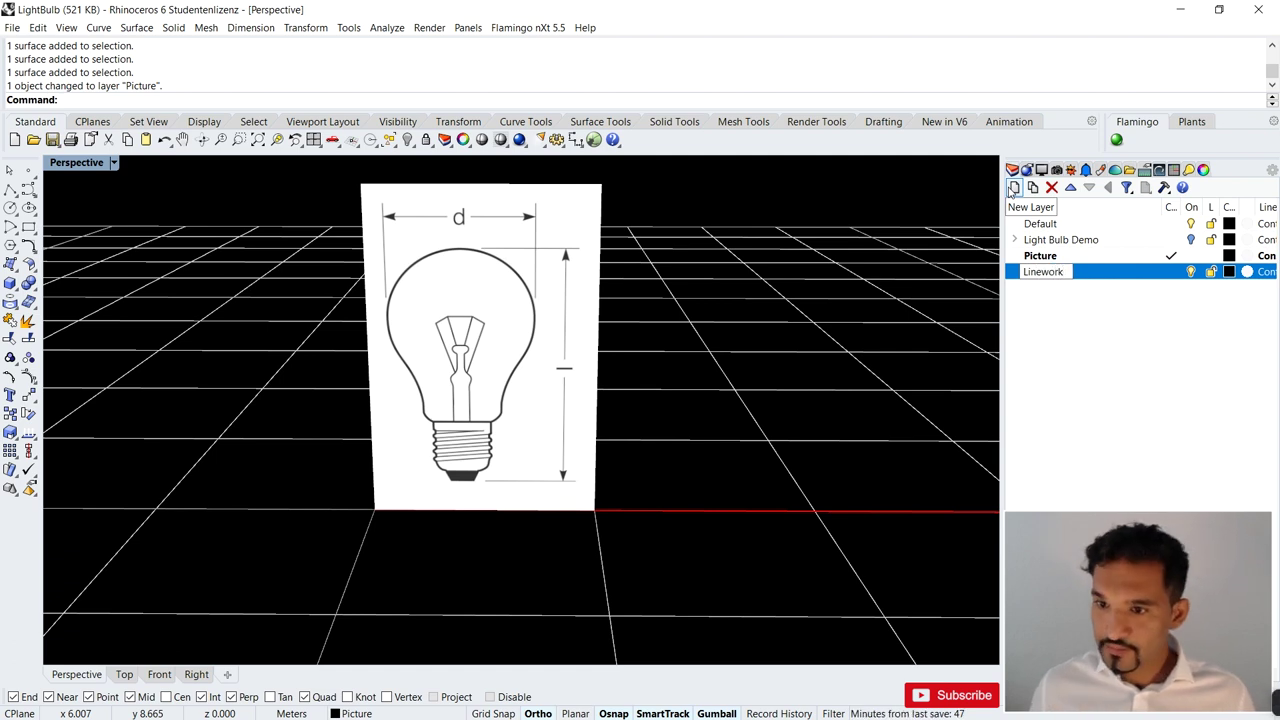
click(1154, 383)
click(1231, 272)
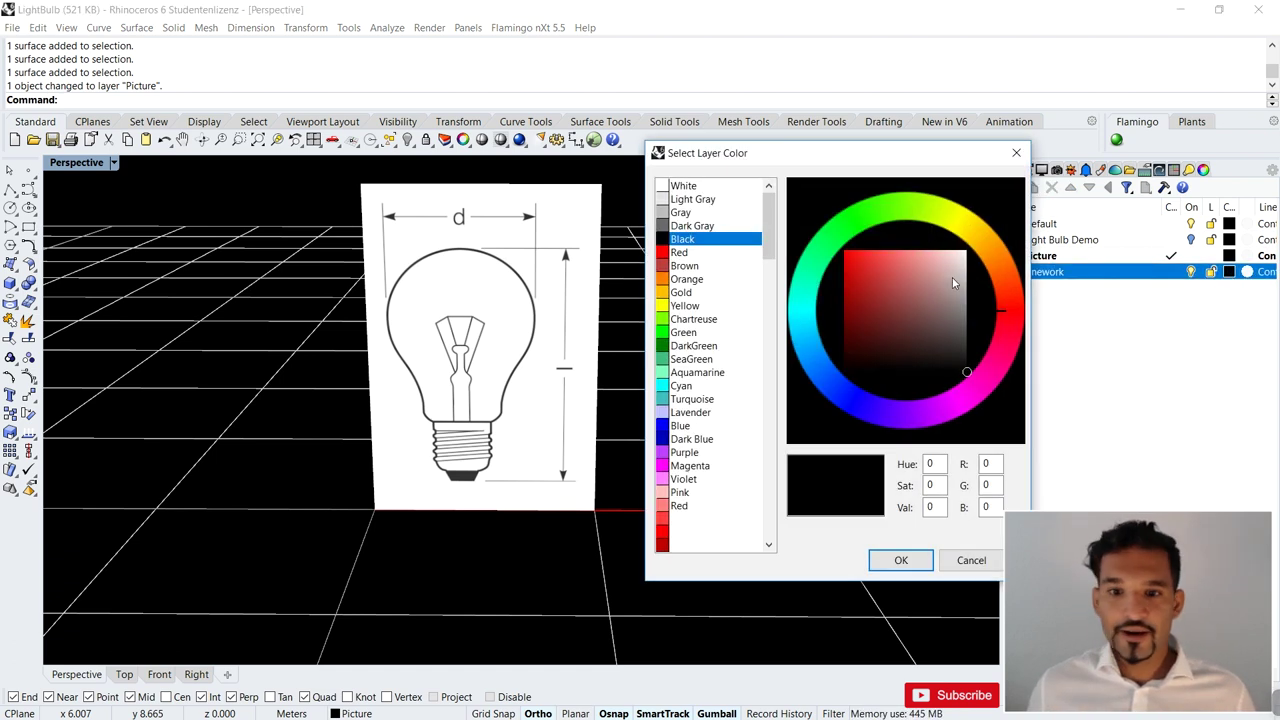
click(675, 254)
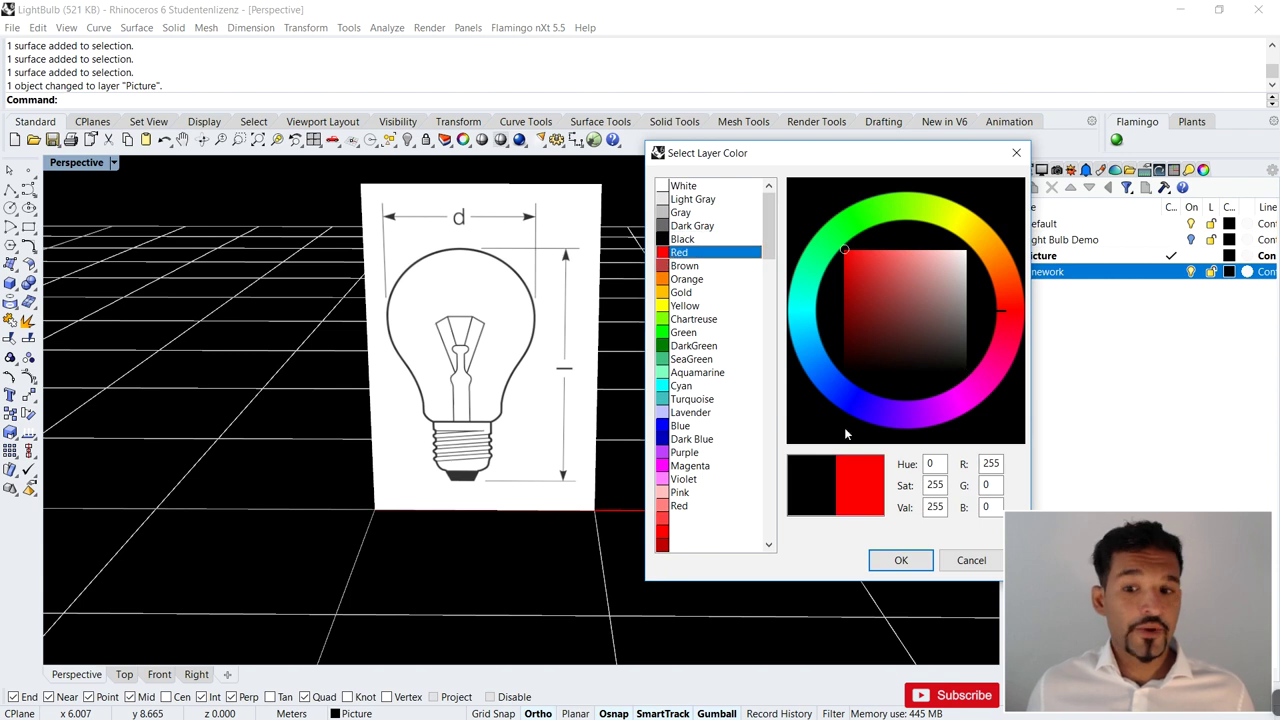
click(878, 560)
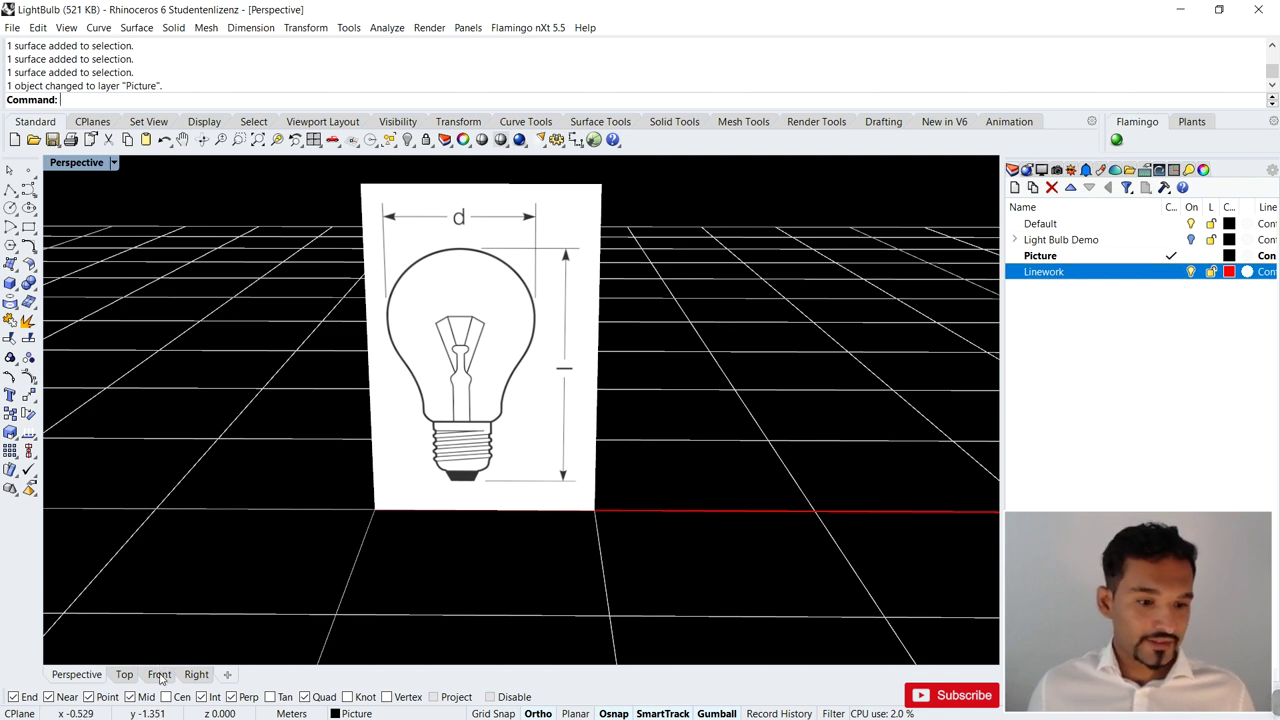
- Orbit the Perspective view around the picture and briefly check the Front view
right_drag(332, 512, 314, 489)
scroll(314, 489, down, 2)
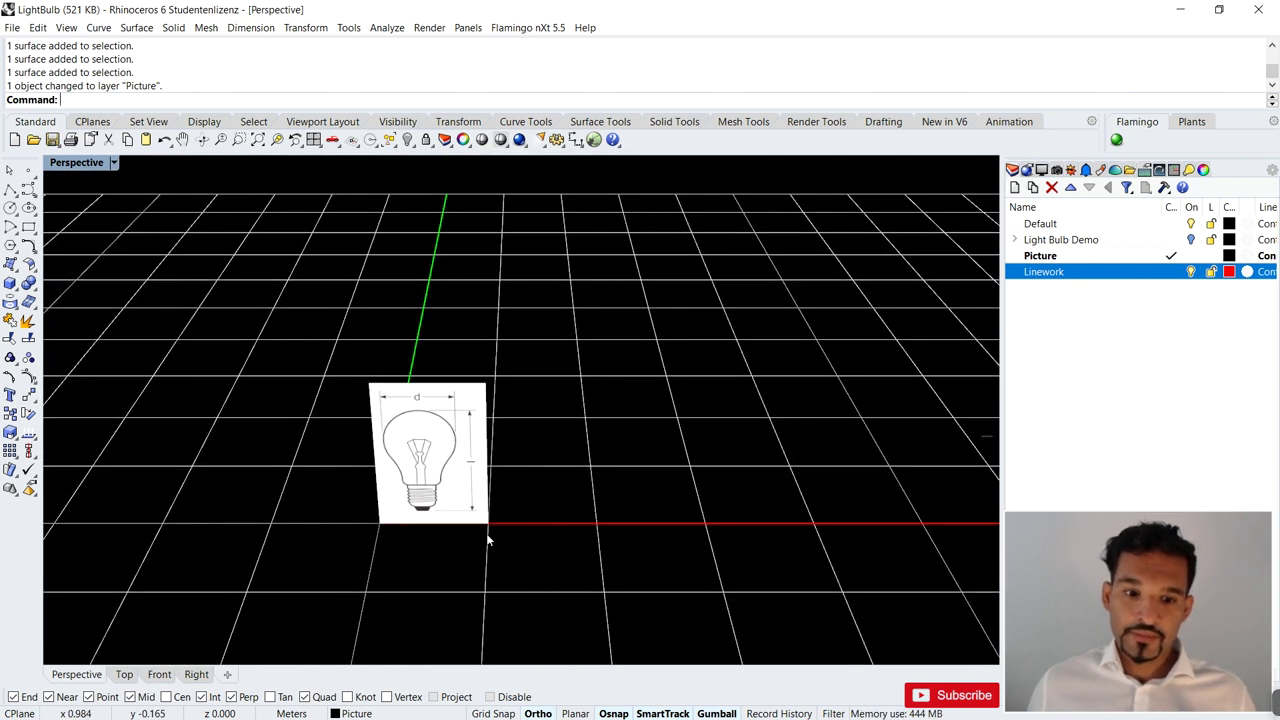
right_drag(530, 526, 371, 491)
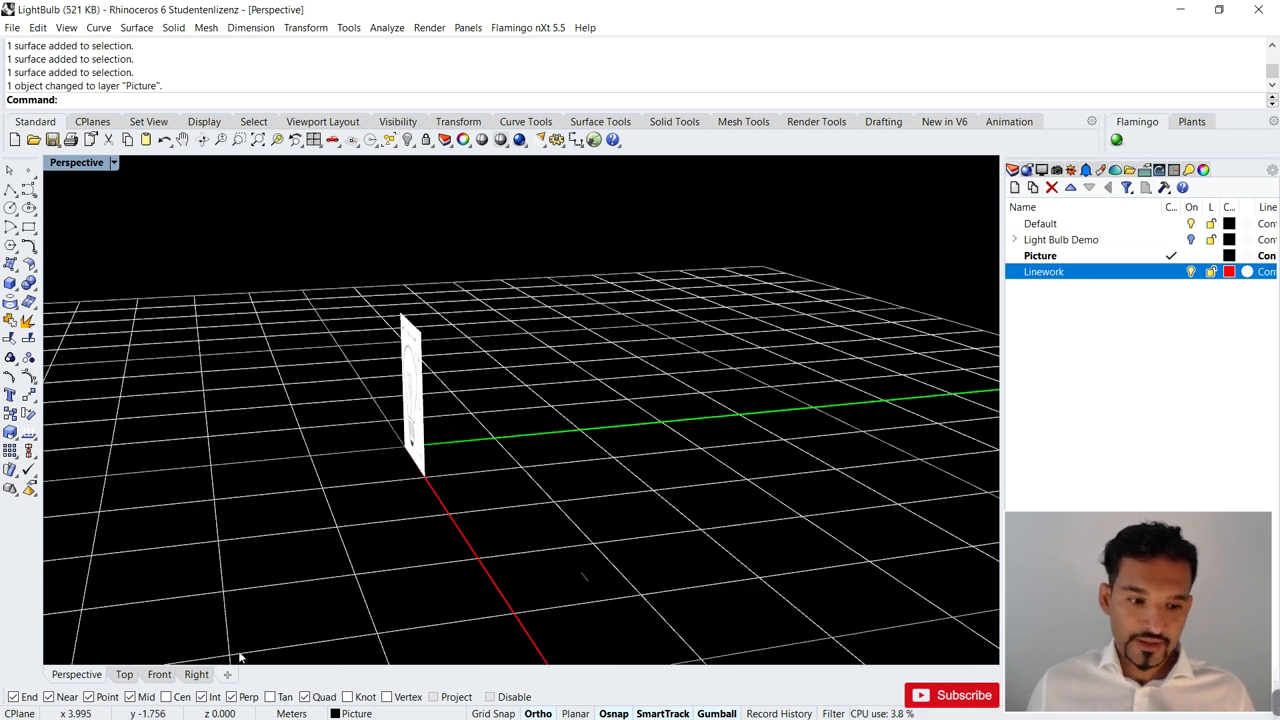
click(160, 674)
scroll(654, 409, down, 5)
scroll(556, 395, up, 3)
scroll(556, 395, up, 1)
click(105, 674)
- Switch to the Front view and zoom and pan to centre the bulb drawing
right_drag(320, 450, 430, 476)
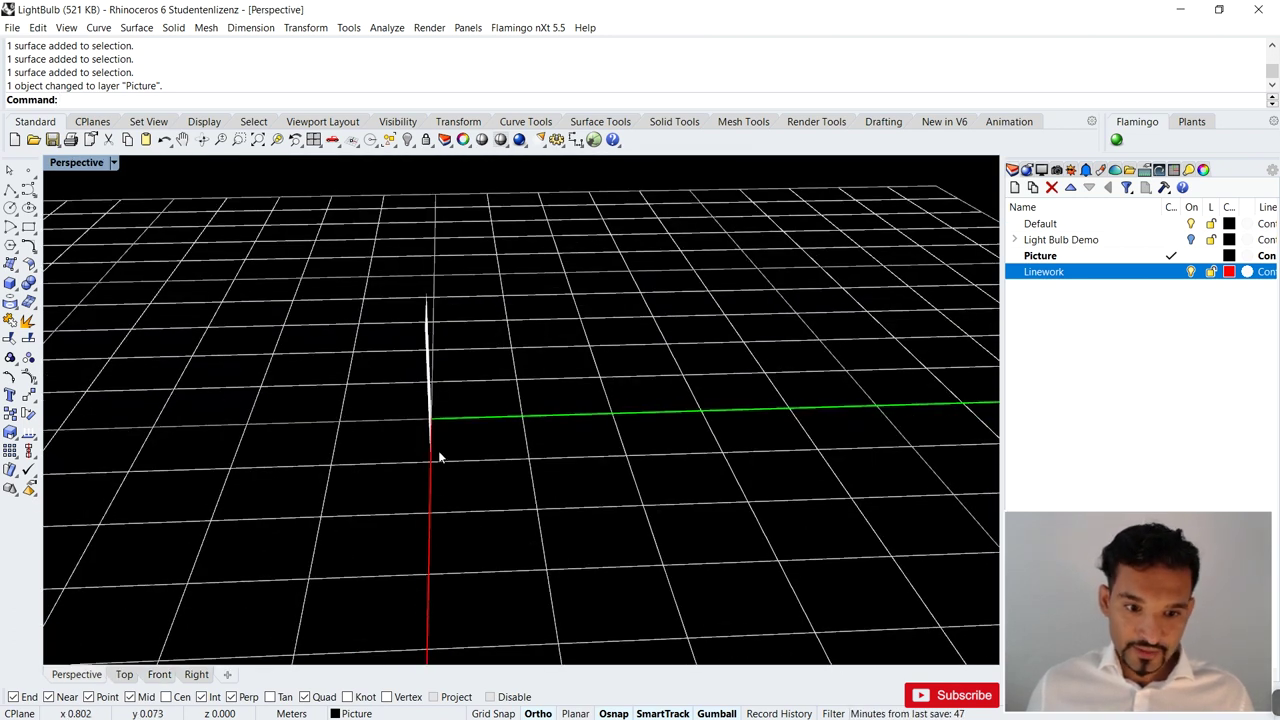
right_drag(408, 494, 566, 506)
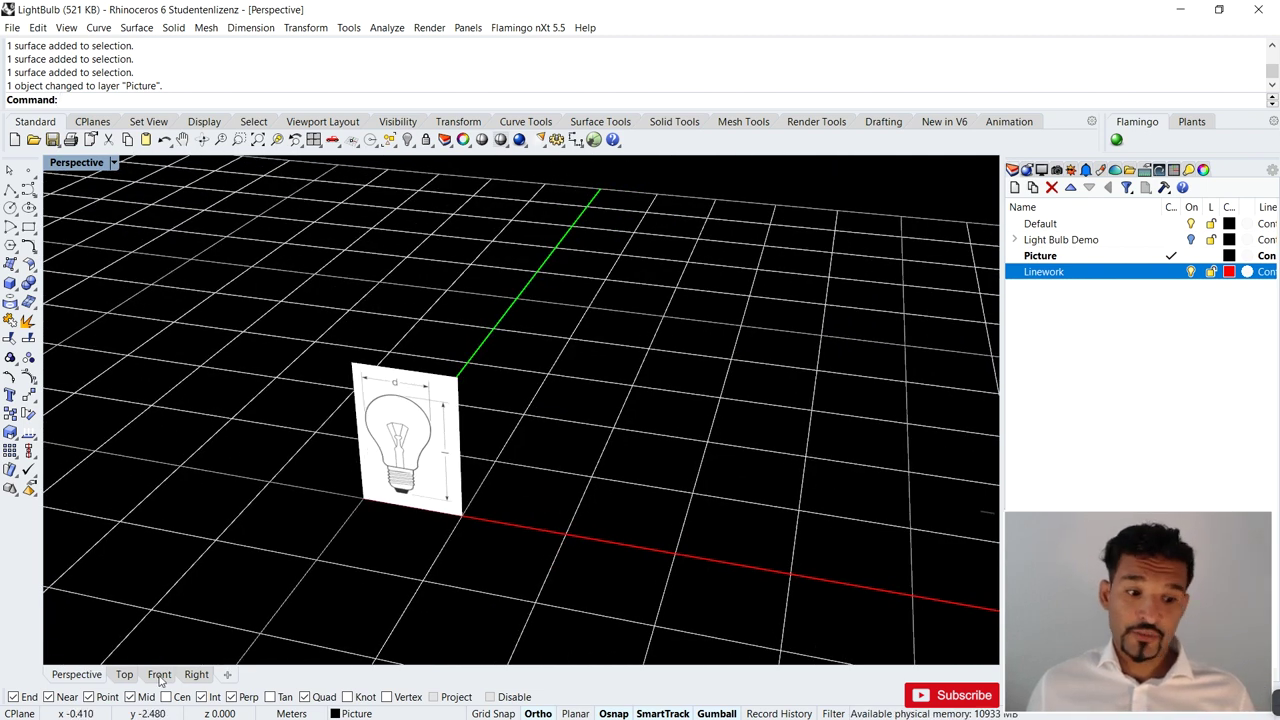
click(159, 675)
scroll(520, 470, up, 3)
right_drag(566, 457, 596, 412)
scroll(460, 400, down, 2)
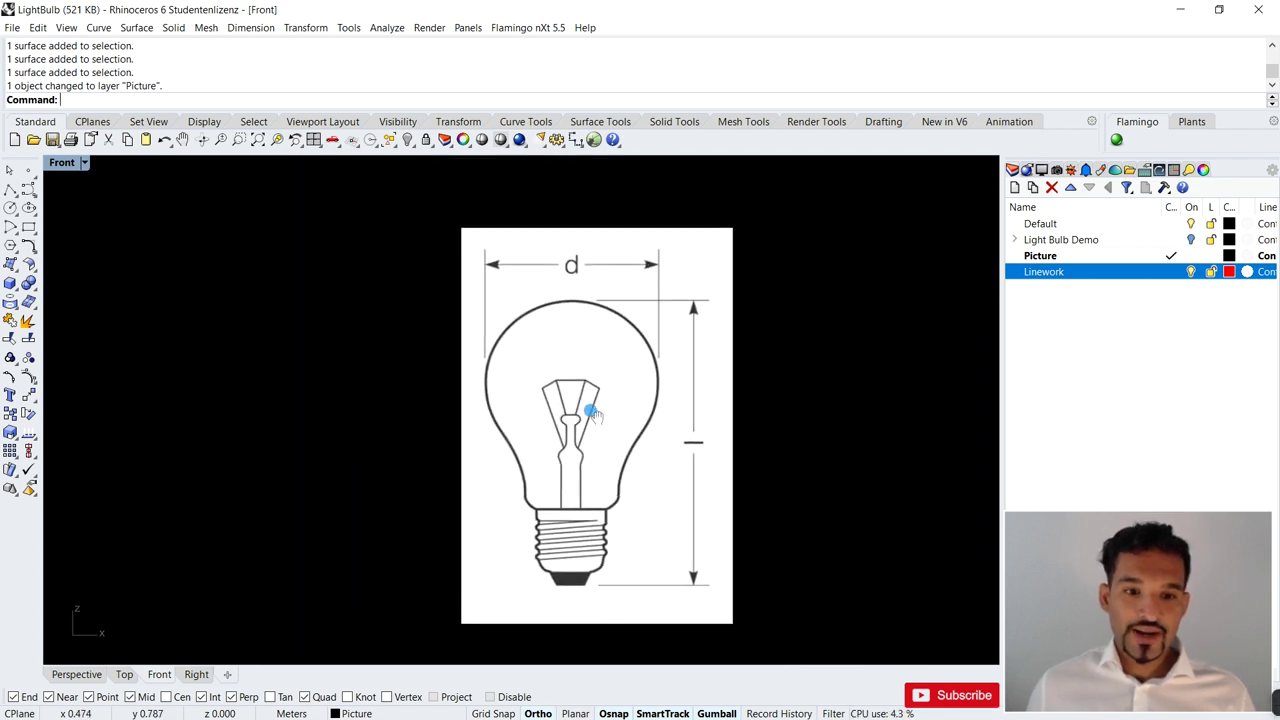
- Zoom the Front view onto the bulb drawing and make Linework the current layer
scroll(786, 366, down, 1)
scroll(383, 357, down, 3)
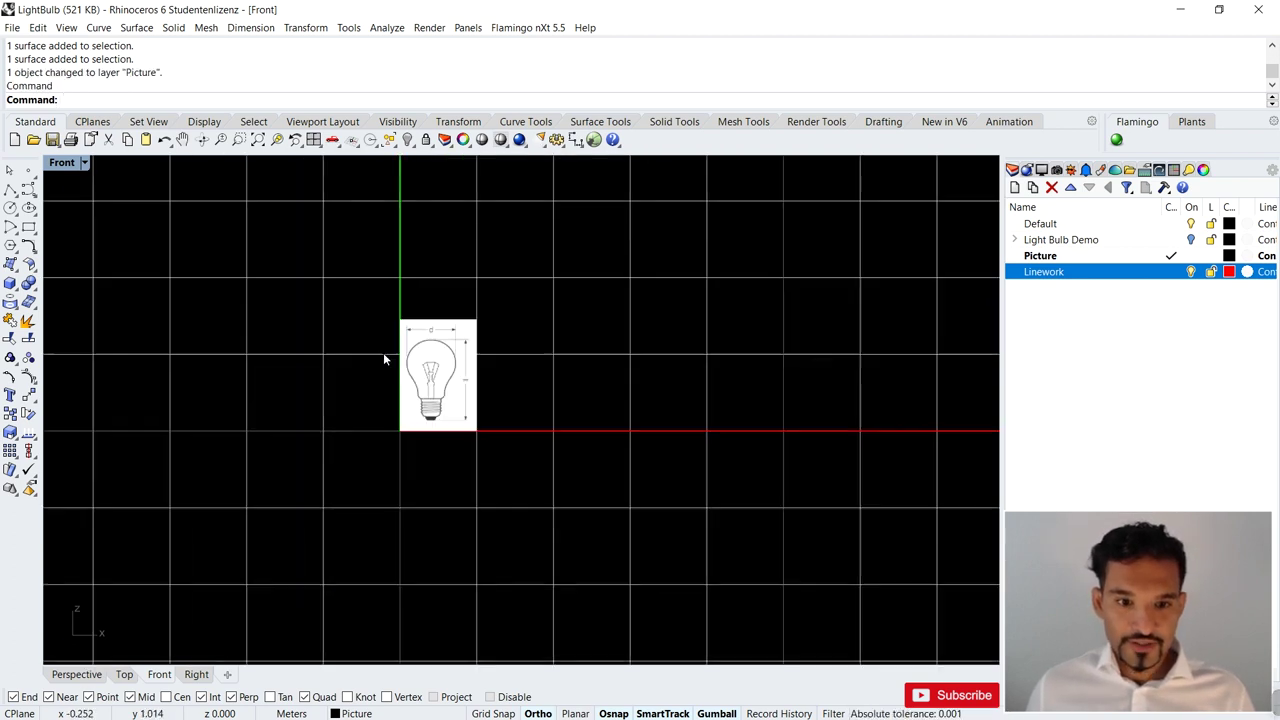
scroll(488, 375, down, 2)
scroll(487, 374, up, 2)
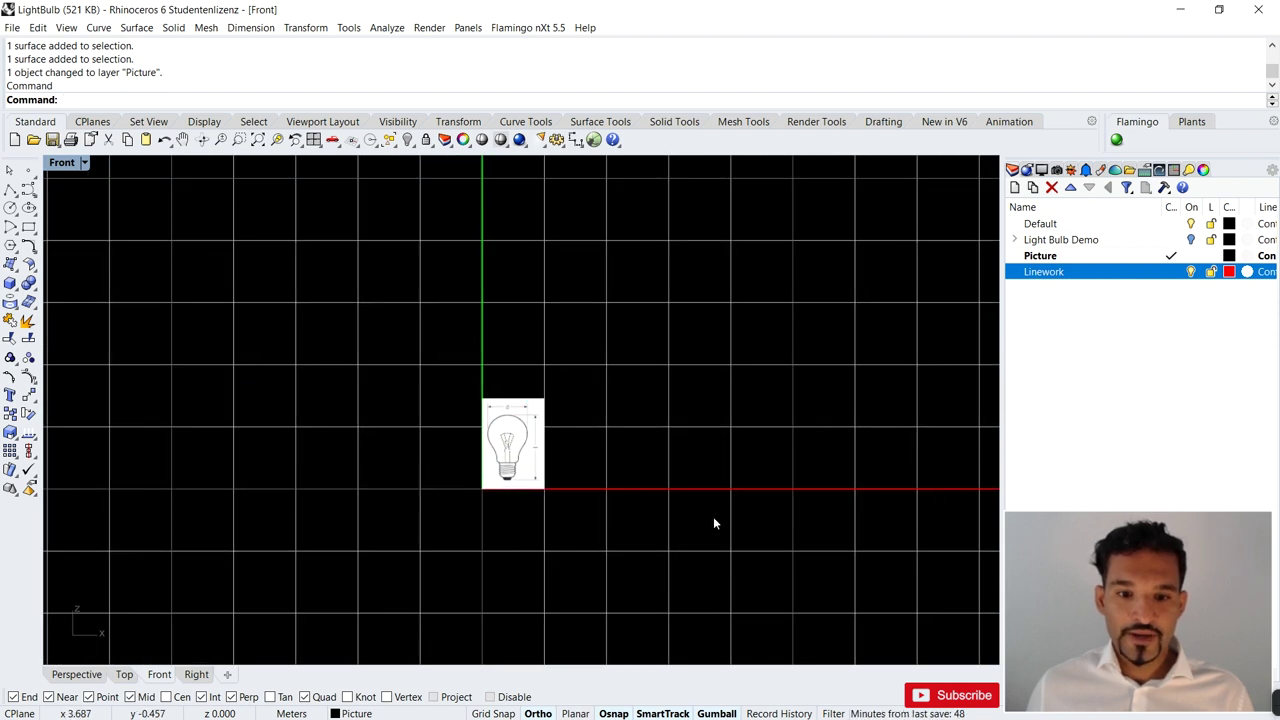
scroll(565, 491, up, 2)
right_drag(611, 463, 563, 481)
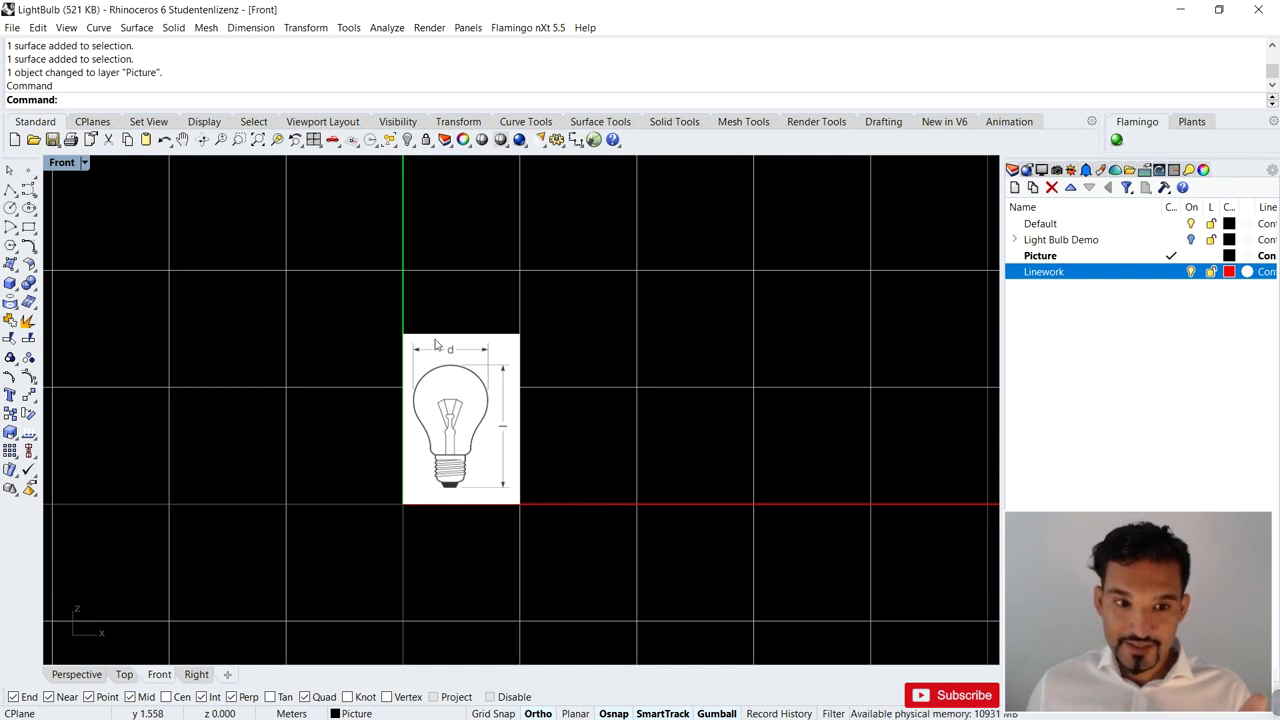
scroll(460, 430, up, 2)
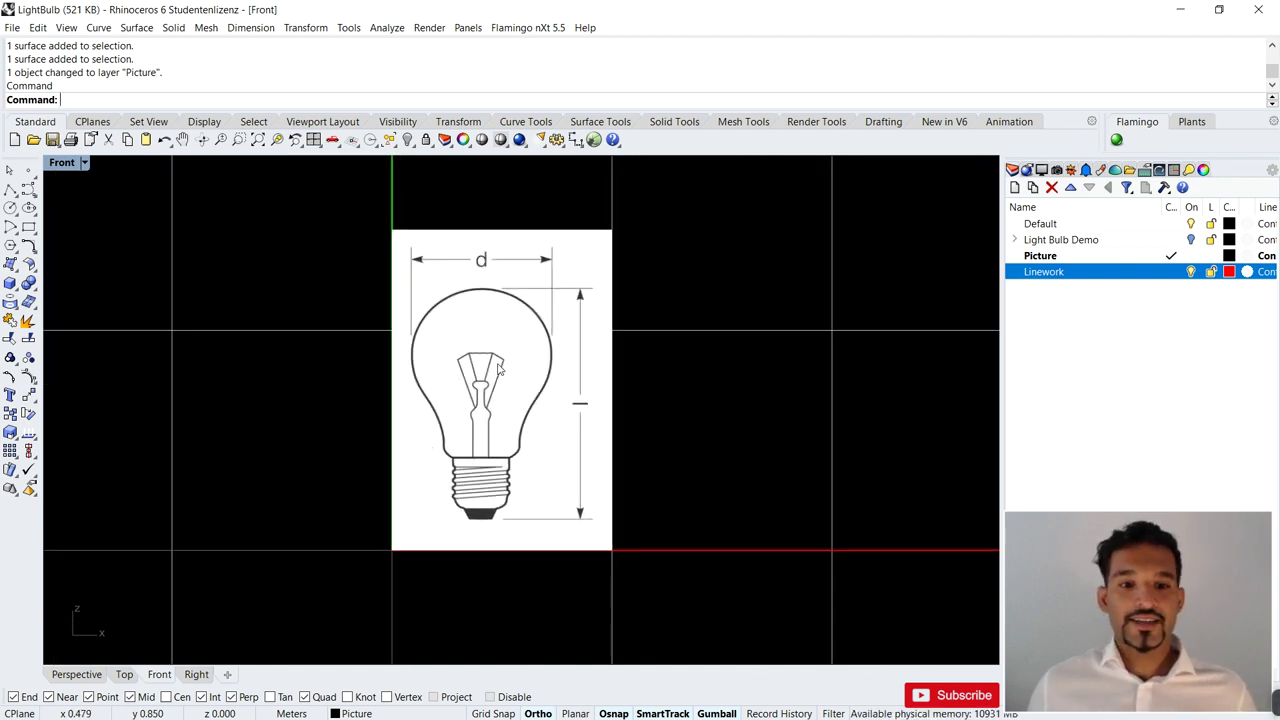
scroll(481, 350, up, 1)
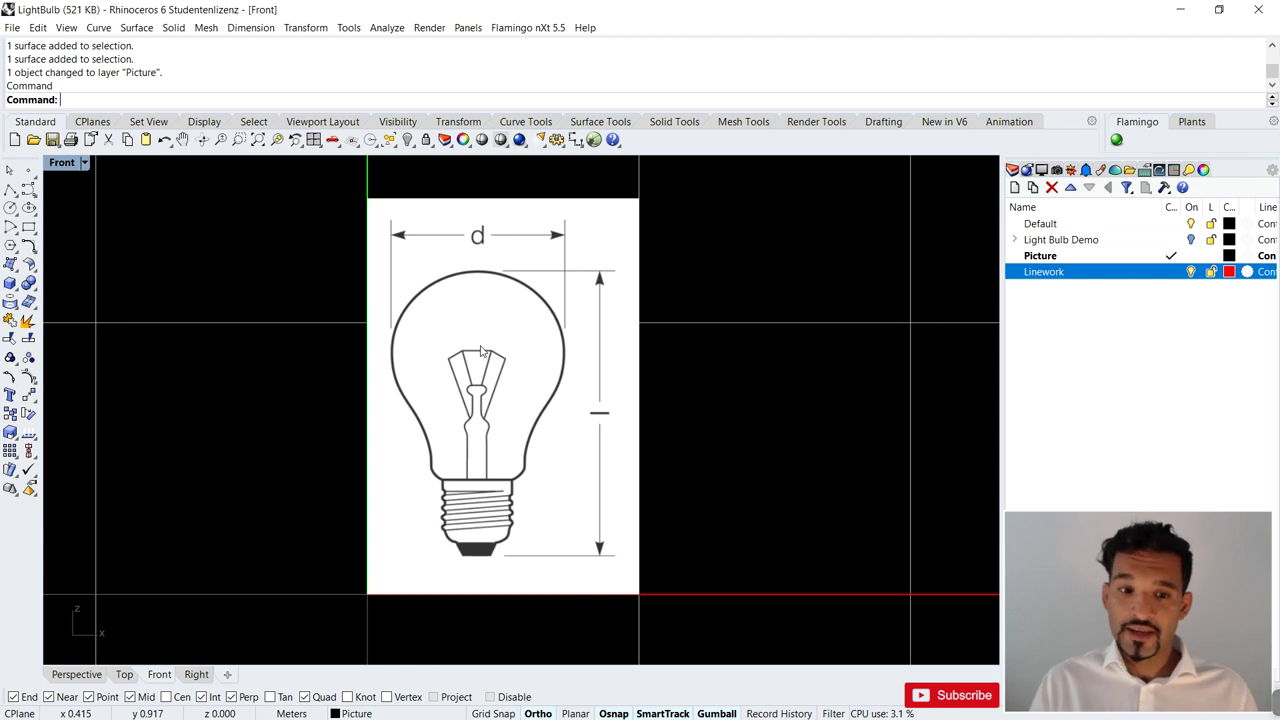
double_click(1127, 272)
- Lock the Picture layer and reframe the bulb in the Front view
right_drag(491, 328, 591, 320)
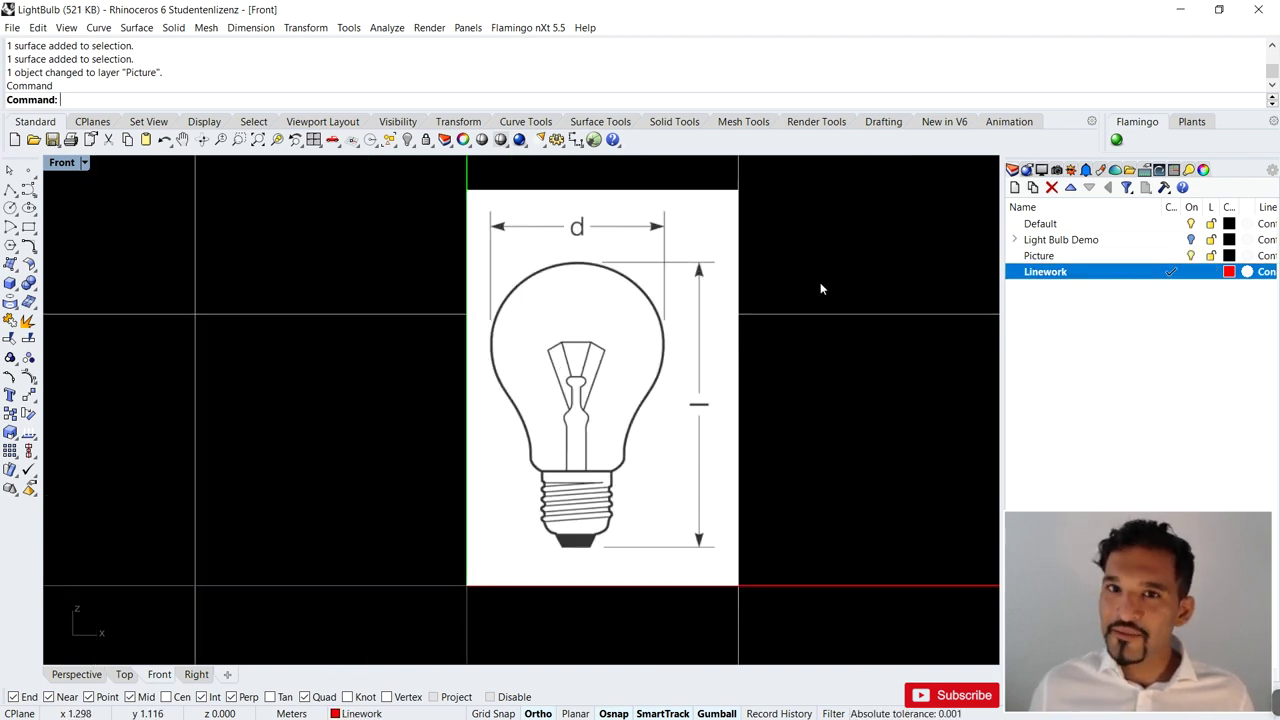
click(1212, 258)
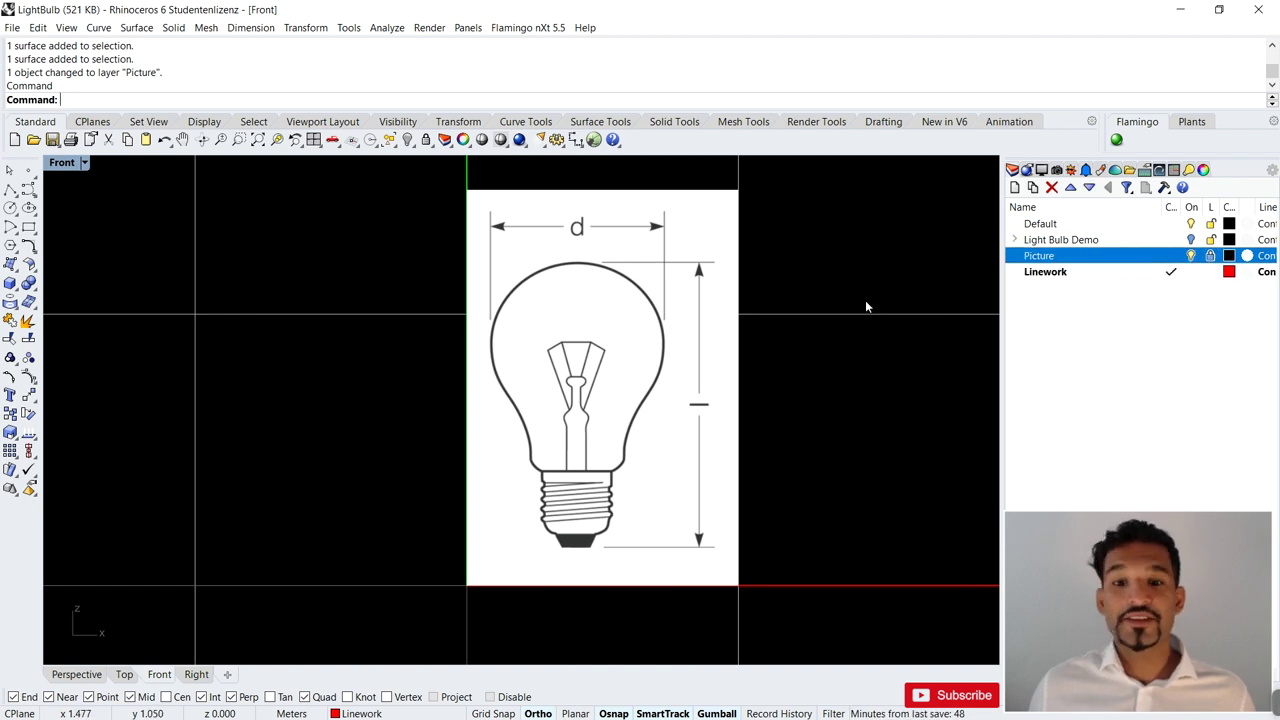
right_drag(866, 305, 729, 300)
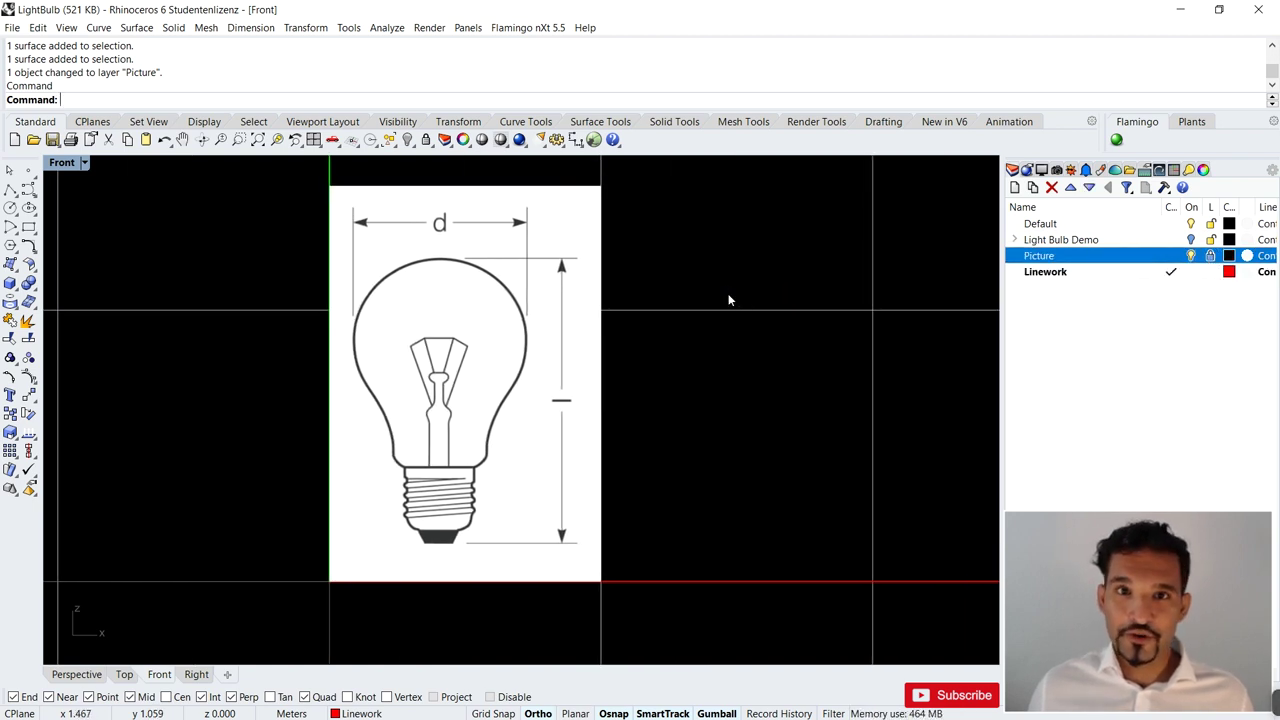
scroll(400, 380, up, 2)
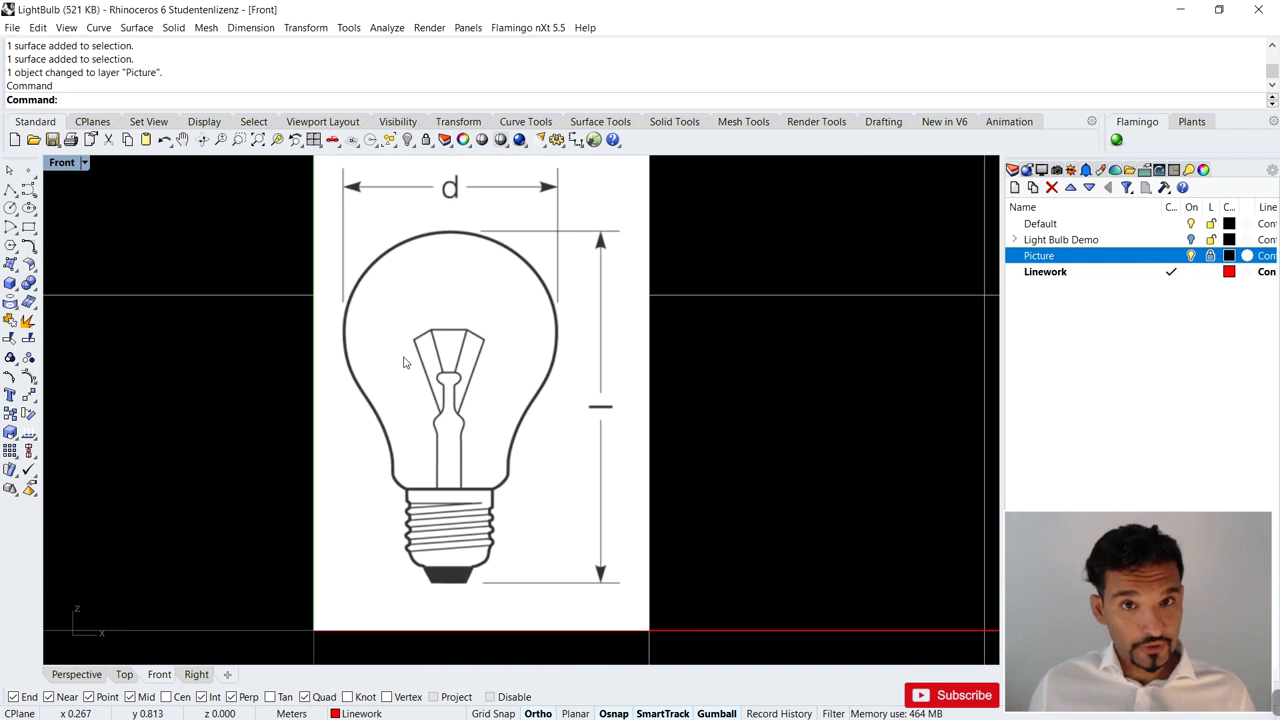
scroll(640, 312, down, 2)
scroll(471, 543, up, 4)
scroll(514, 394, down, 4)
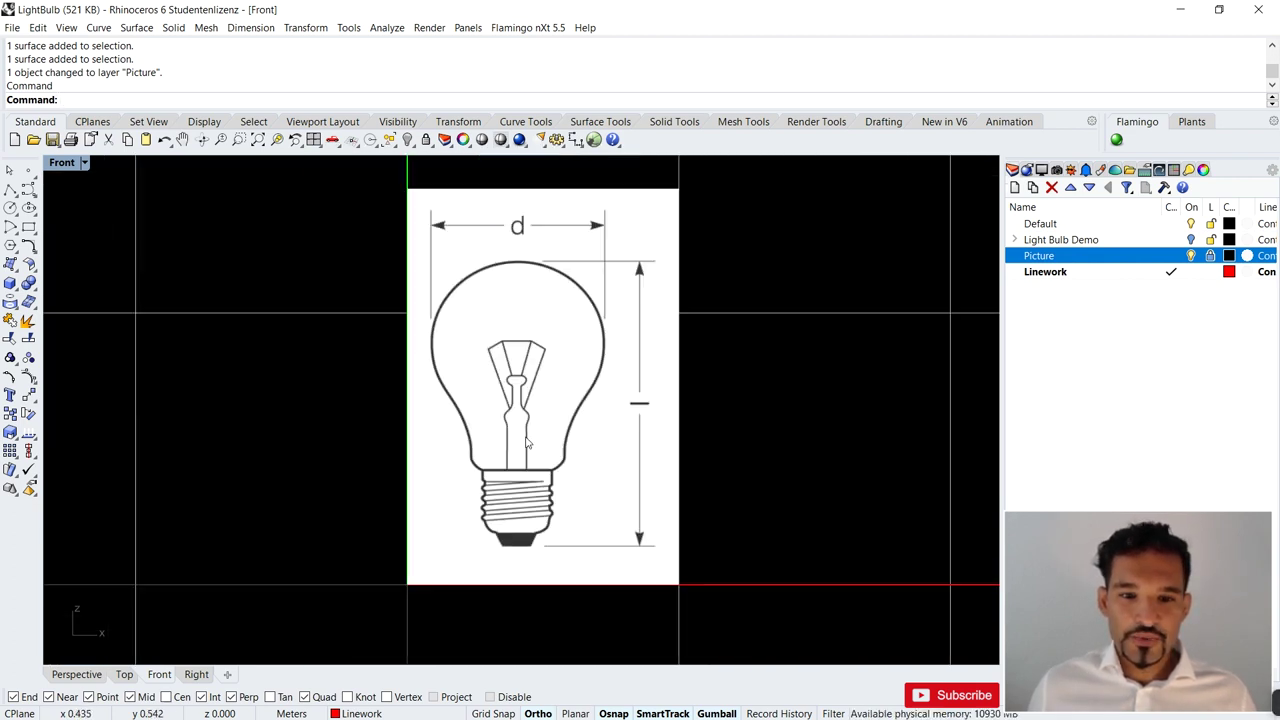
scroll(462, 272, up, 2)
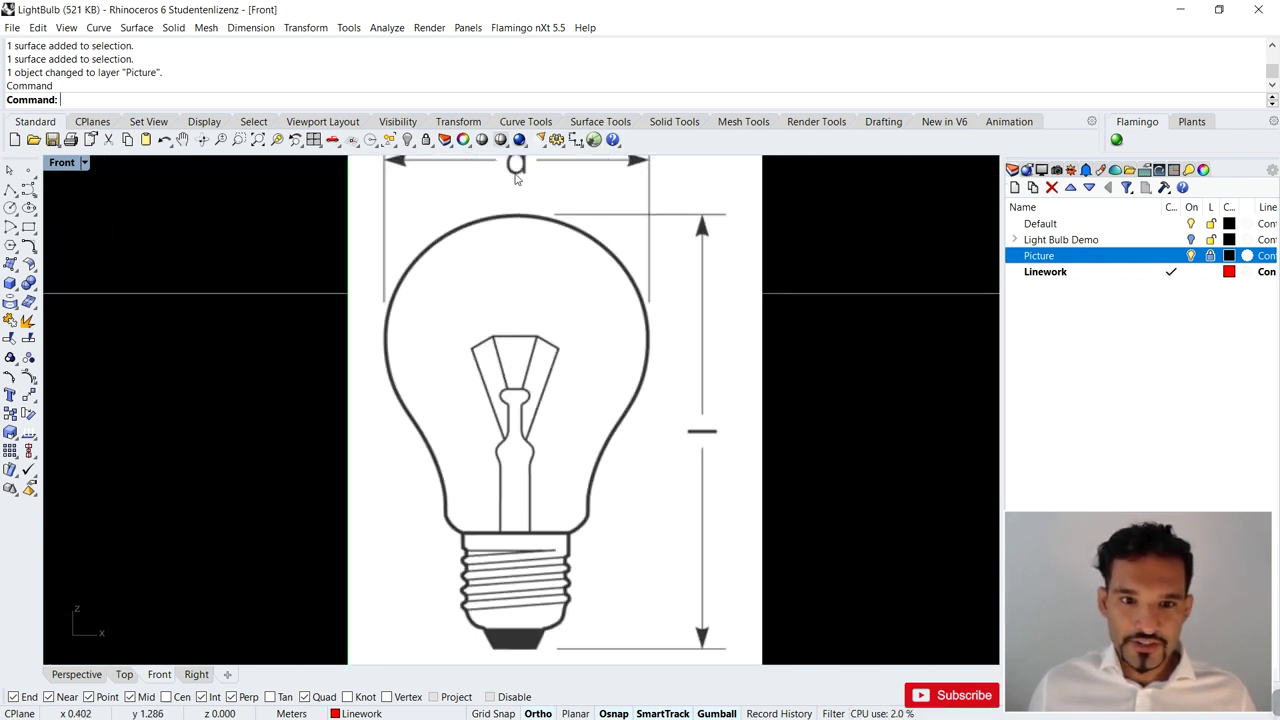
scroll(561, 389, down, 2)
scroll(552, 557, up, 2)
scroll(535, 511, down, 2)
scroll(547, 513, up, 1)
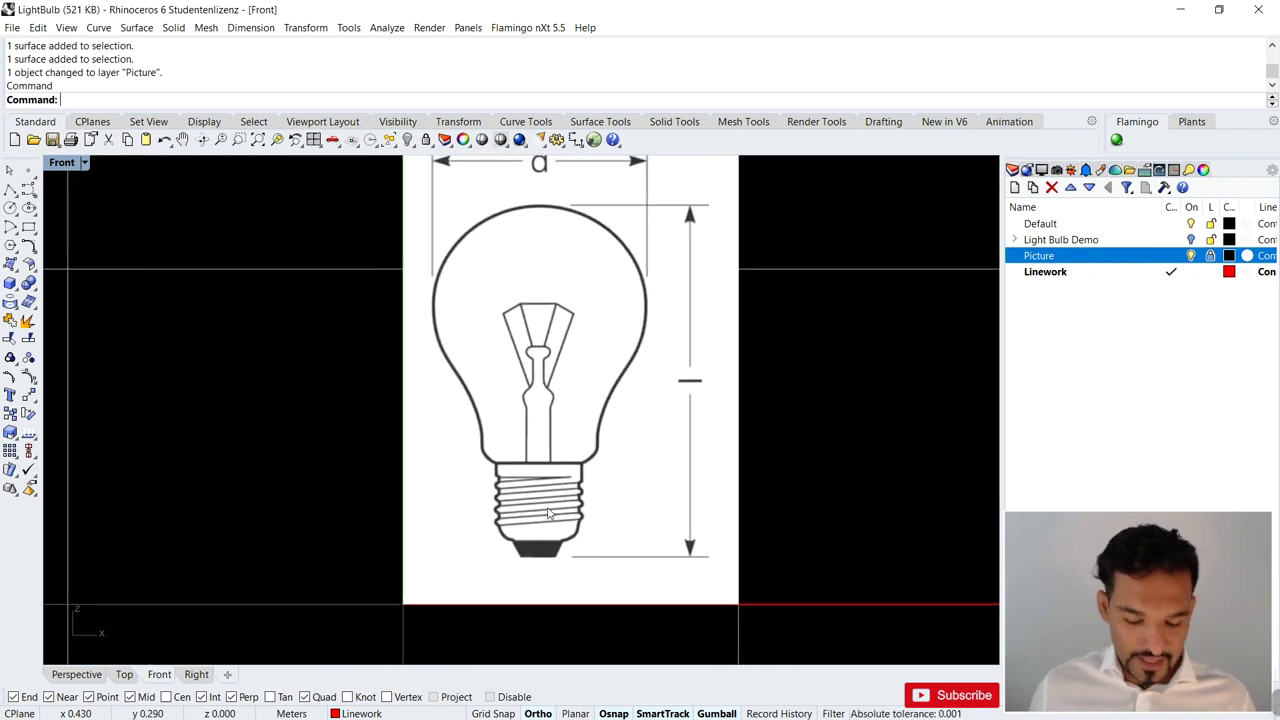
- Cancel the unfinished line, recentre the view on the bulb, and lock the Picture layer
key(Return)
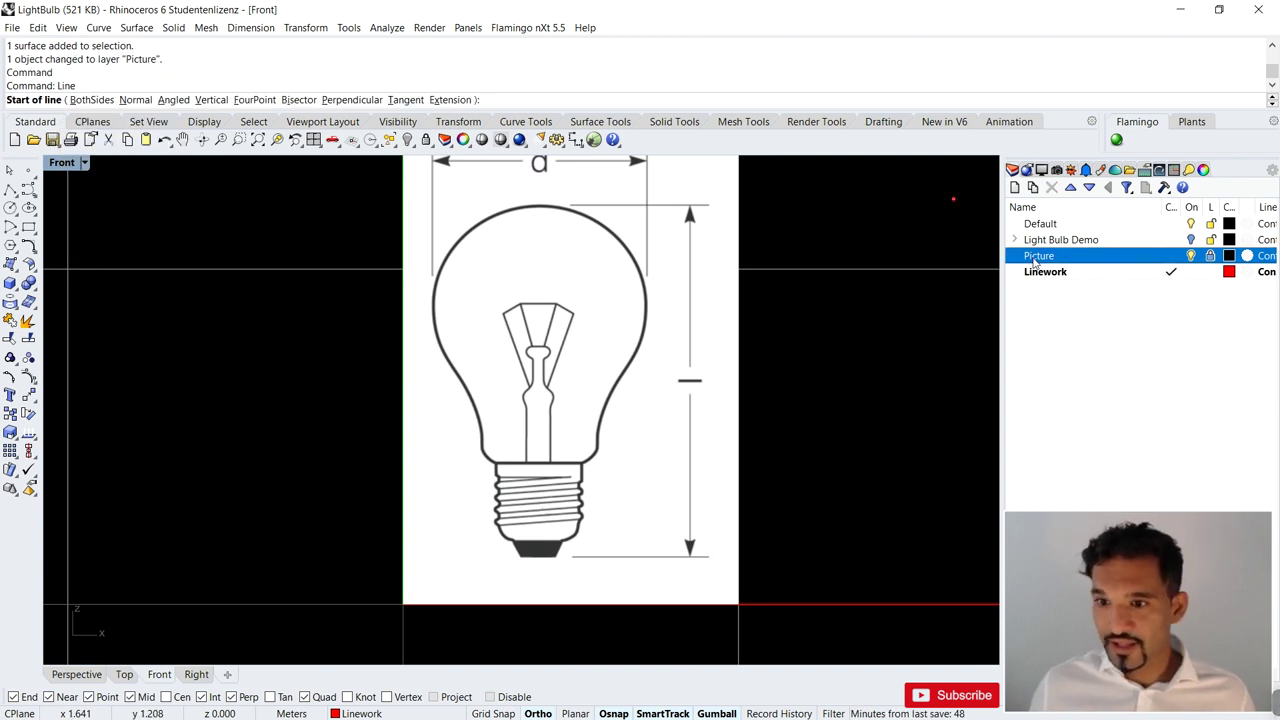
scroll(565, 584, up, 5)
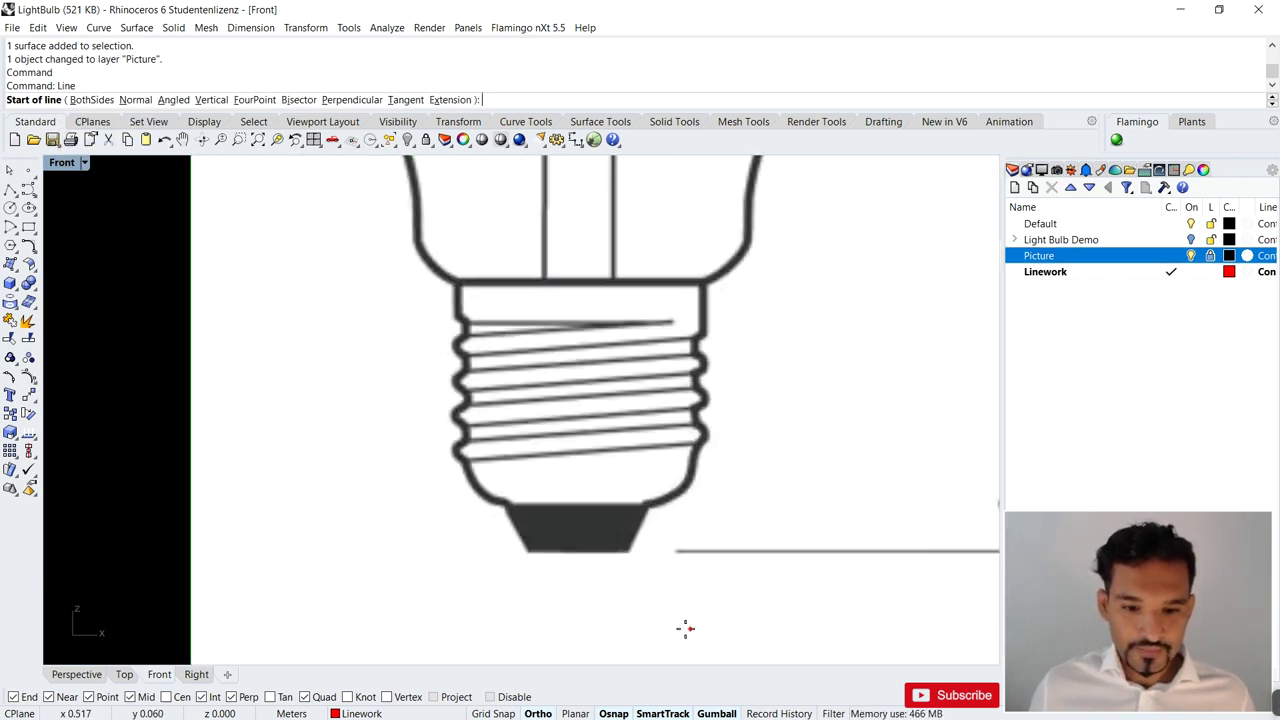
key(Escape)
scroll(283, 343, down, 8)
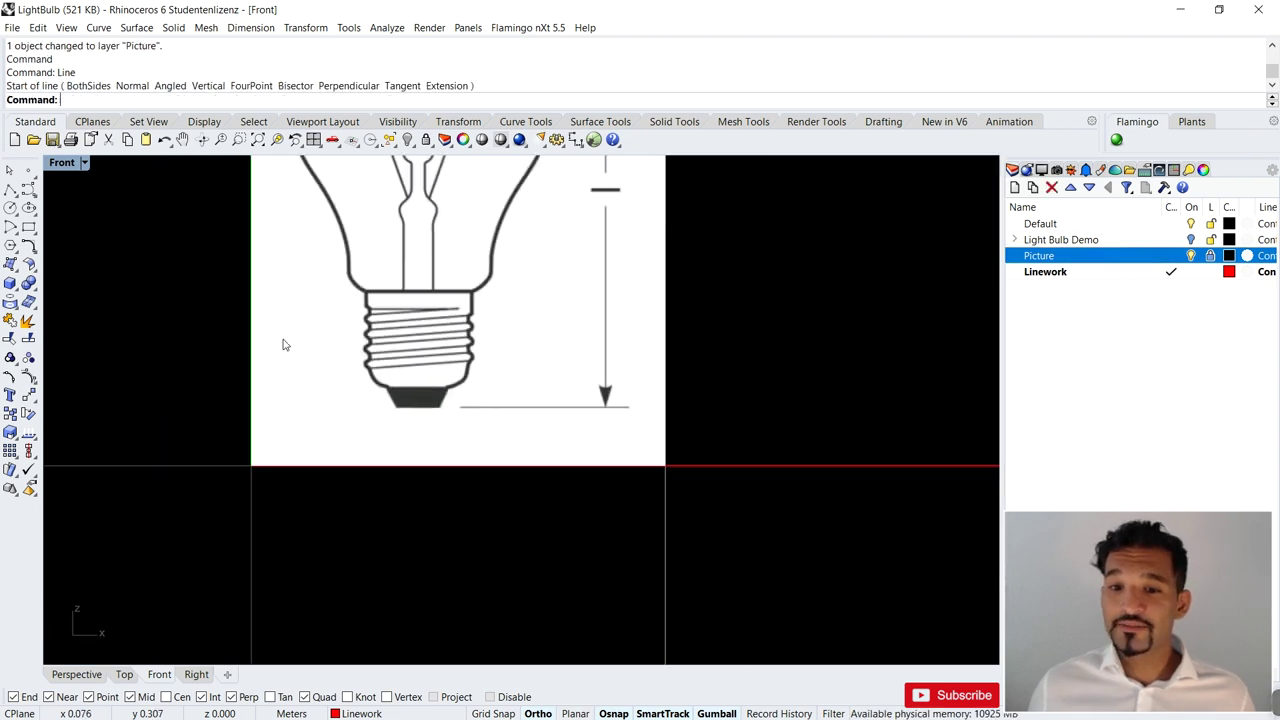
right_drag(433, 370, 479, 406)
click(1210, 258)
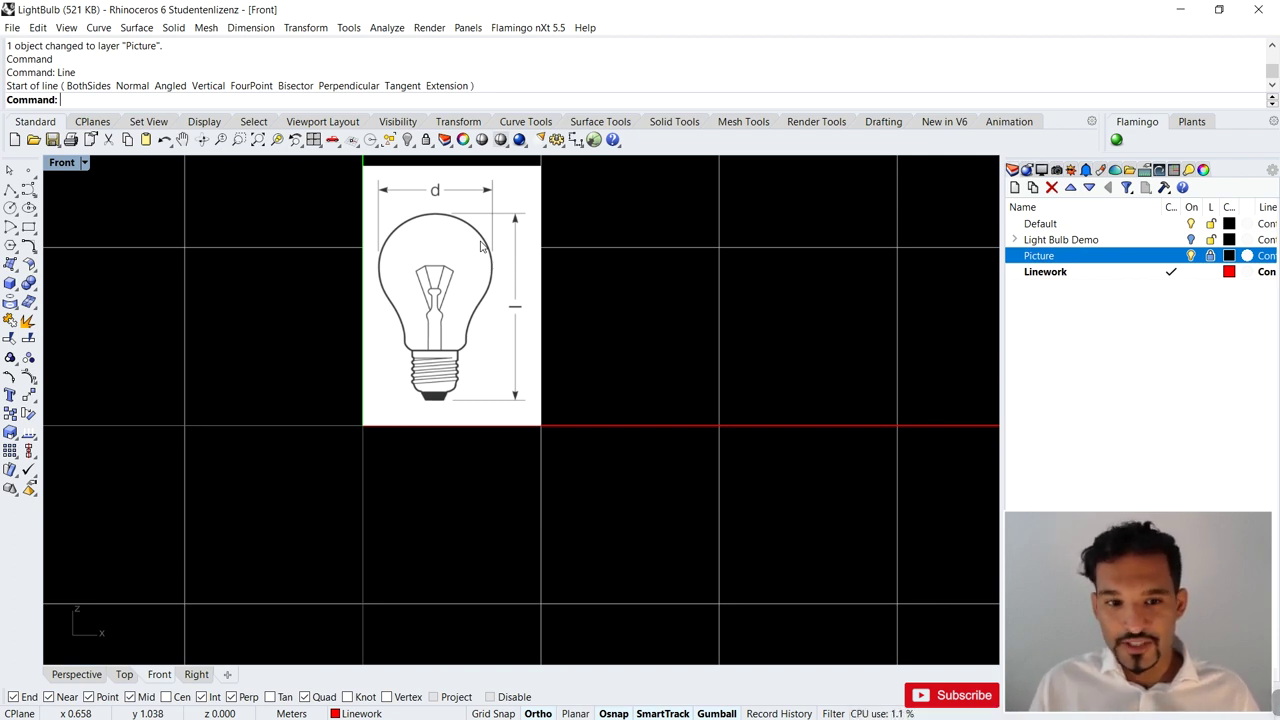
- Trace a red line from the base's lower-left corner to its lower-right corner
scroll(414, 323, up, 8)
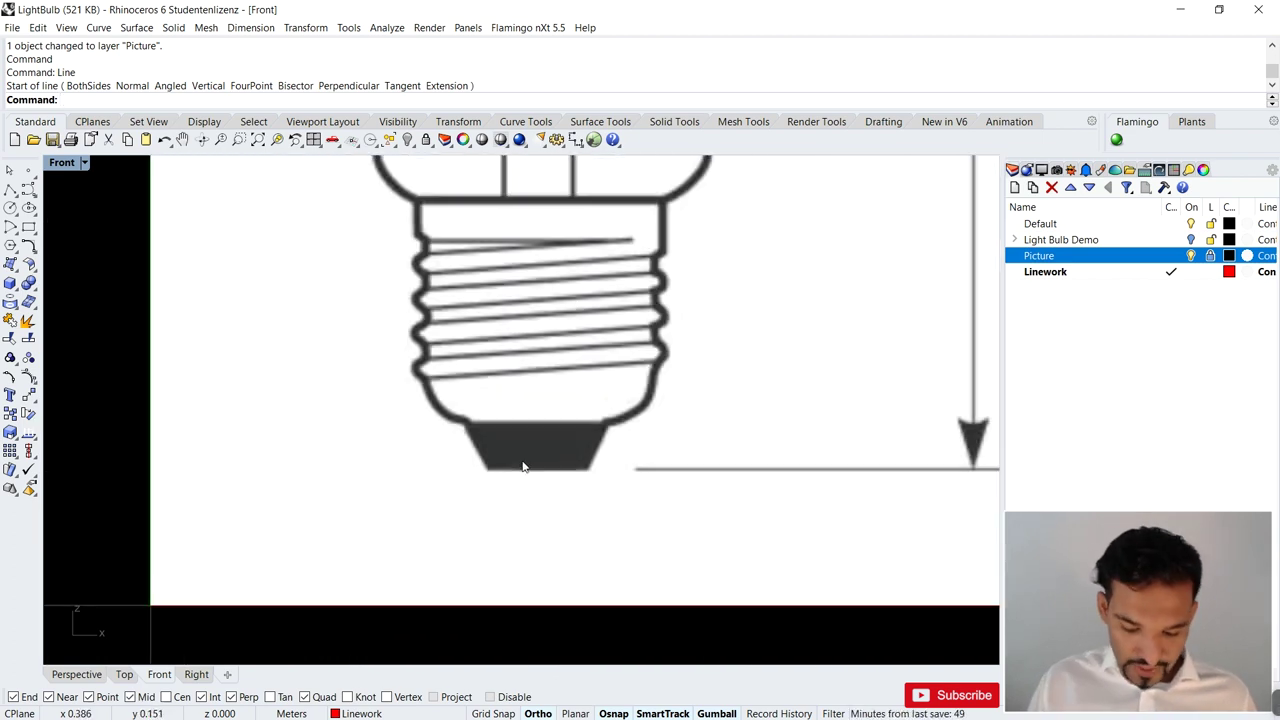
key(Return)
scroll(556, 480, up, 6)
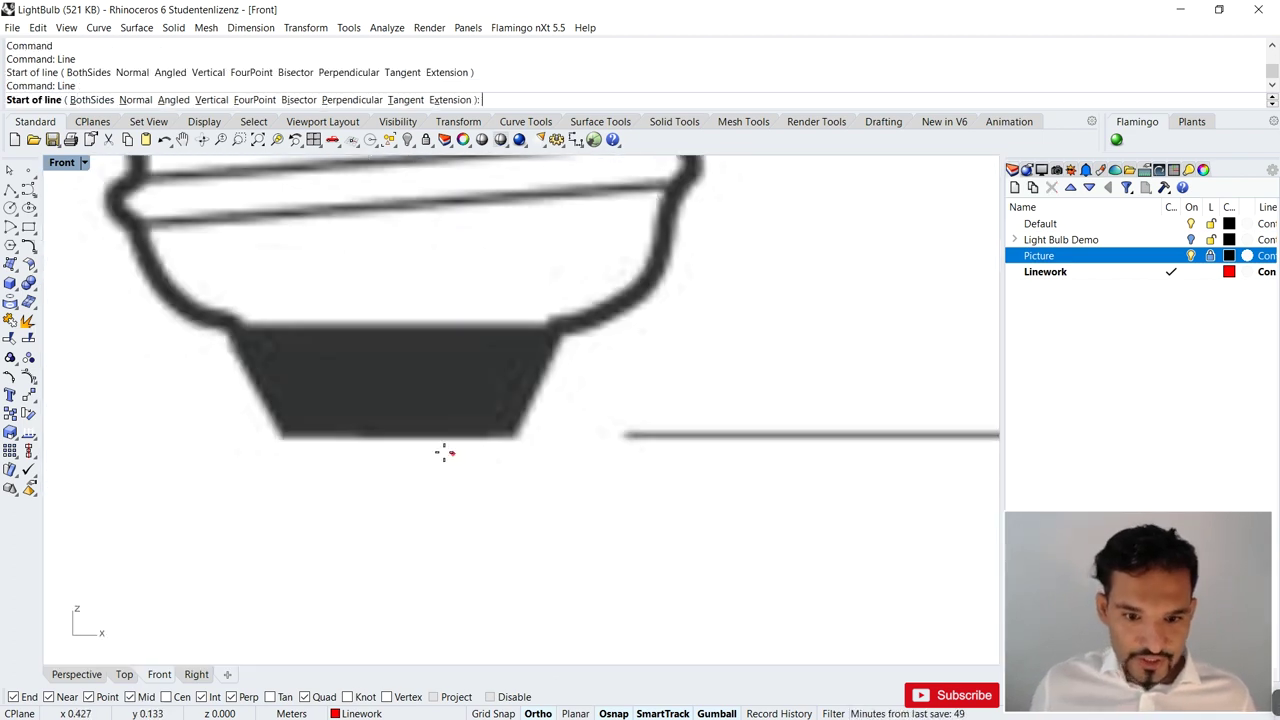
click(249, 432)
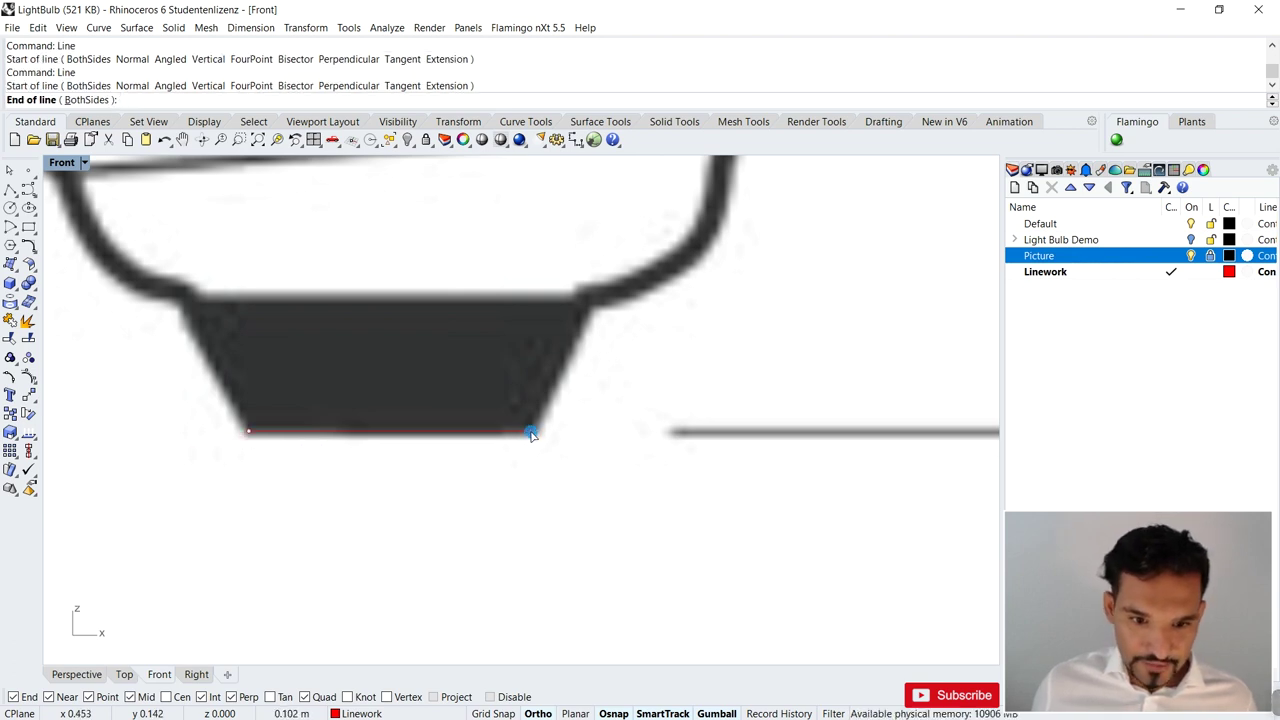
click(531, 435)
scroll(591, 449, down, 5)
scroll(586, 446, up, 3)
scroll(590, 448, down, 3)
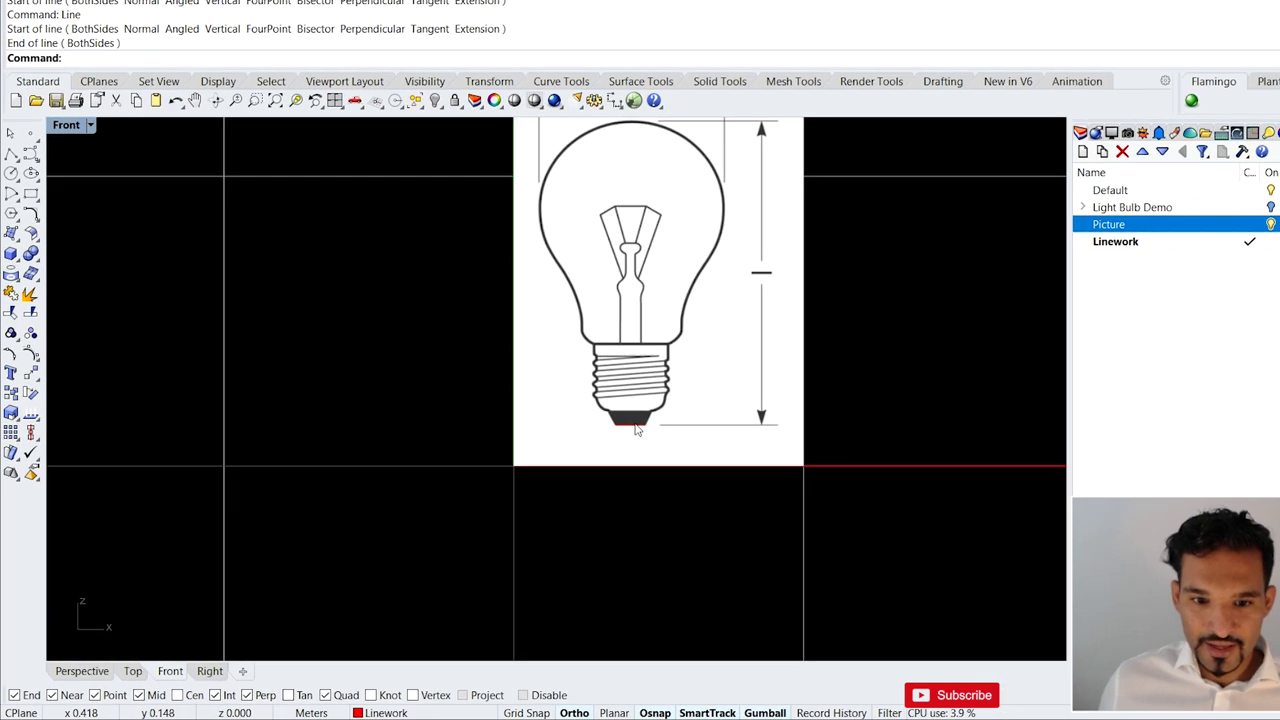
scroll(636, 428, up, 2)
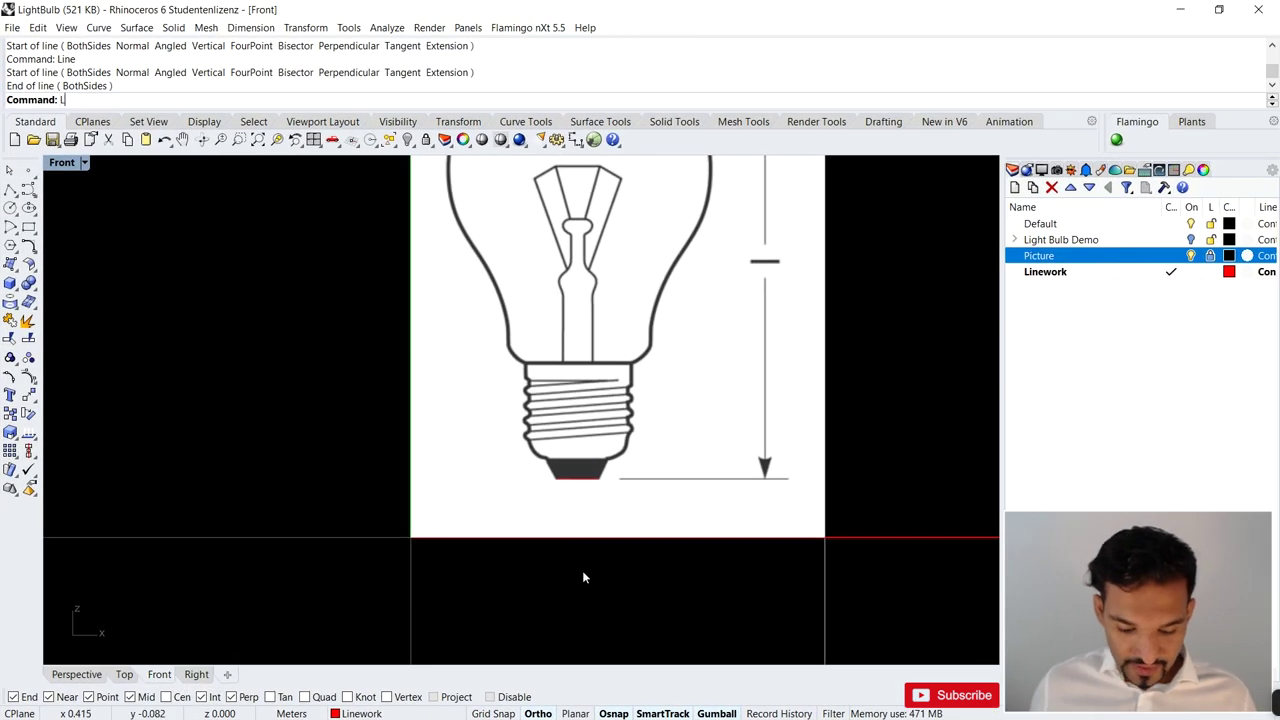
- With smart tracking off, draw a vertical centre line from the base's bottom midpoint to above the bulb top
text(ine)
key(Return)
scroll(583, 520, up, 3)
click(566, 450)
scroll(562, 480, down, 2)
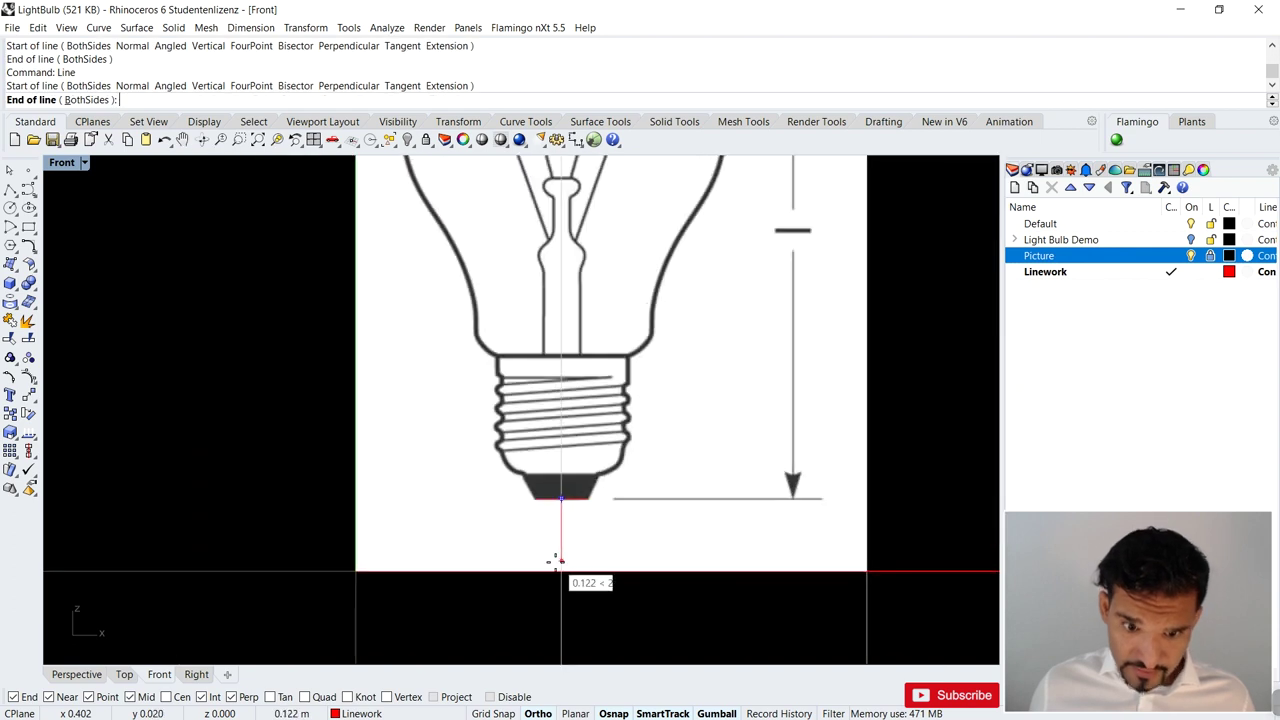
scroll(556, 561, down, 3)
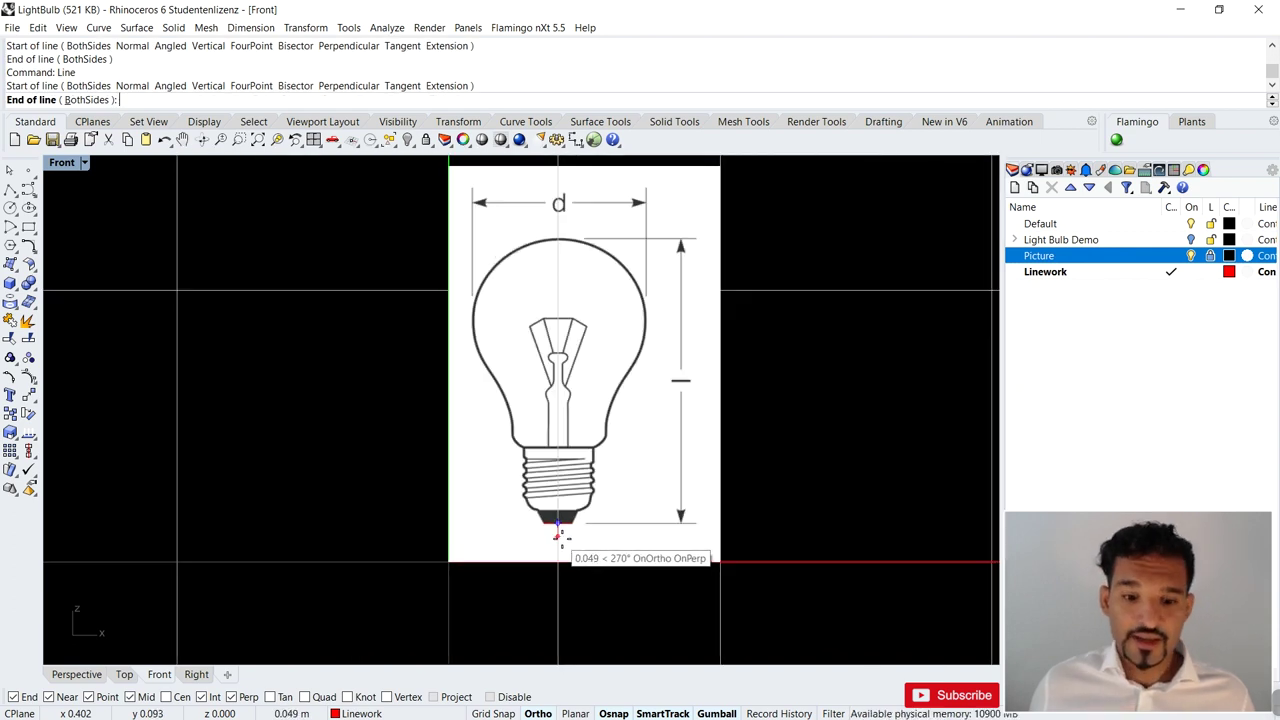
click(663, 713)
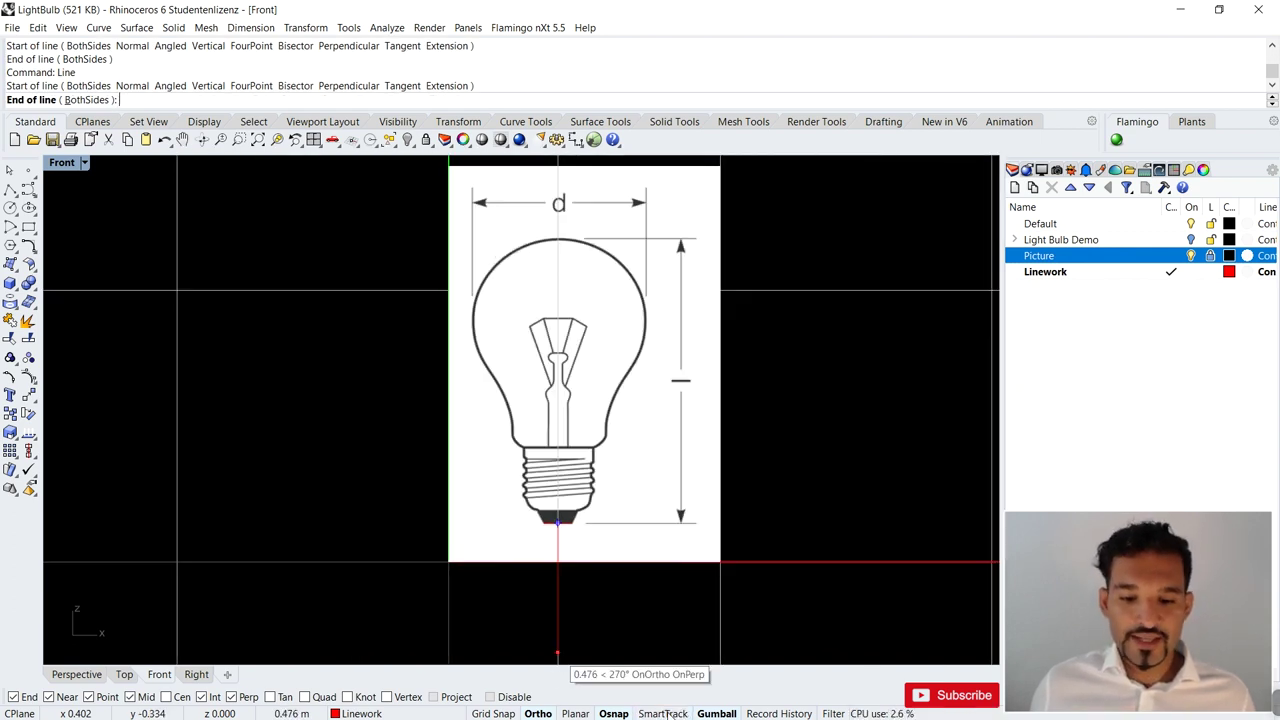
scroll(574, 262, up, 2)
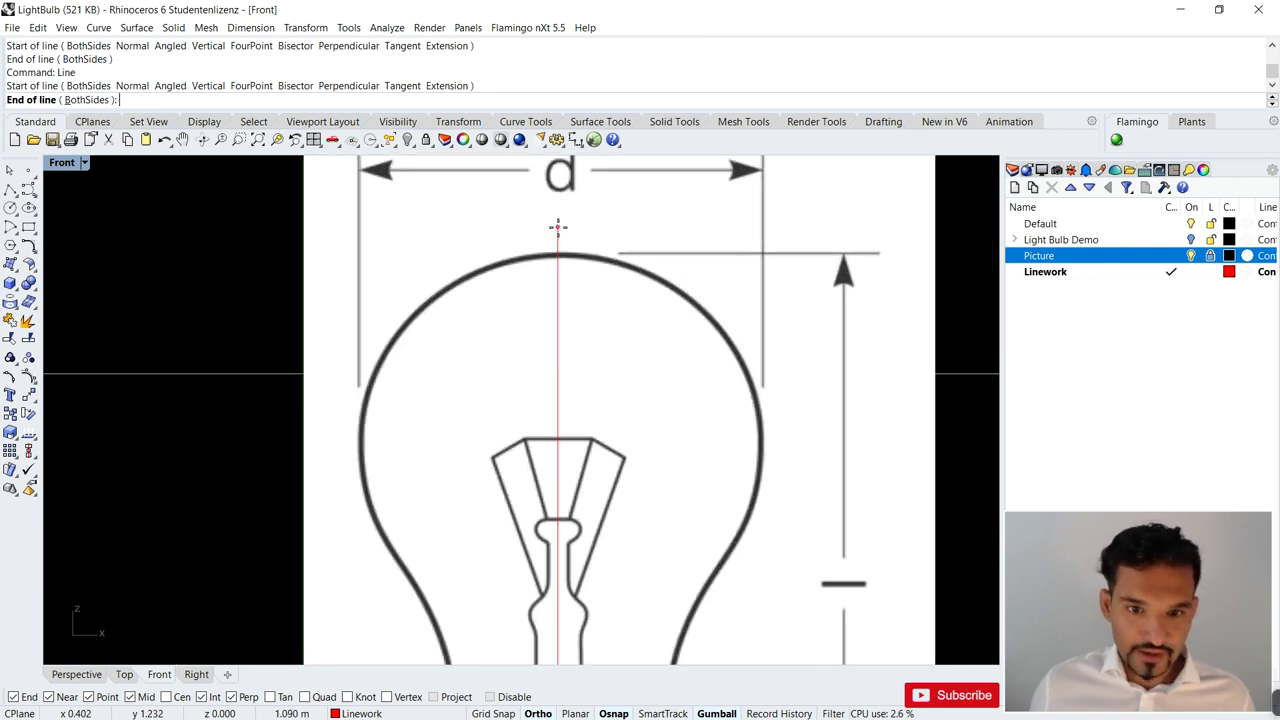
scroll(546, 234, up, 1)
scroll(548, 236, down, 1)
scroll(548, 236, up, 2)
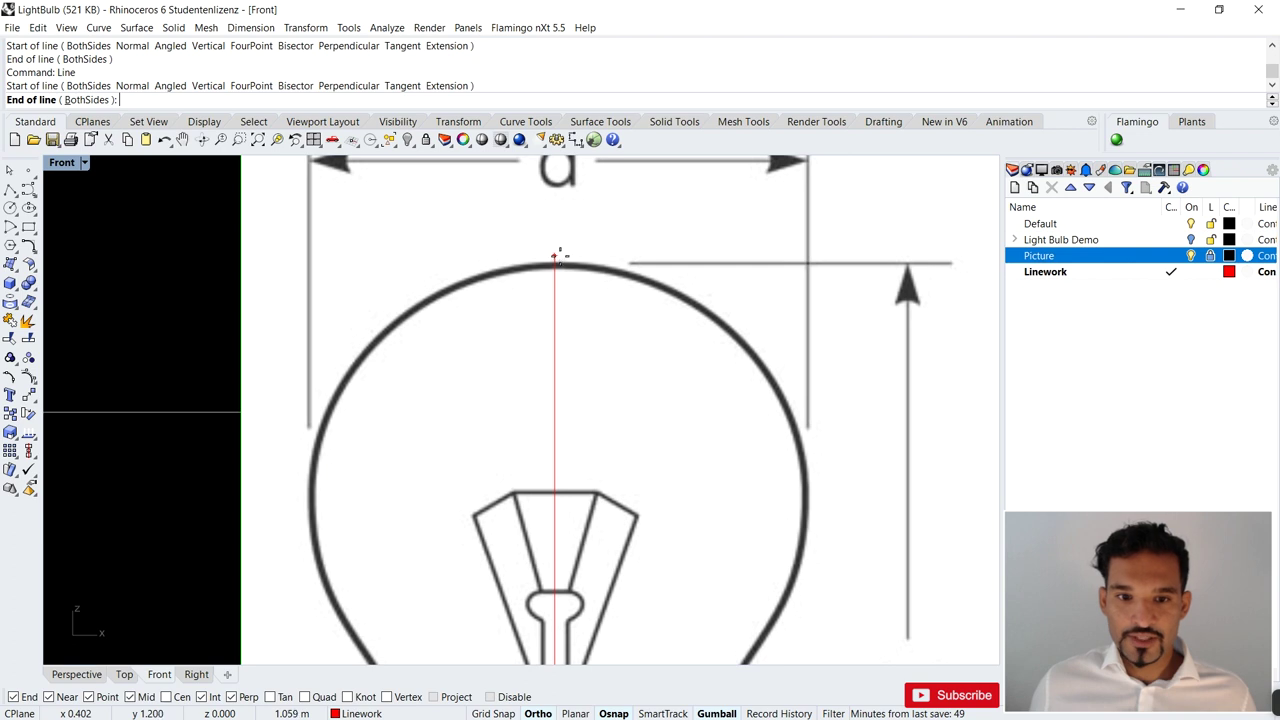
click(554, 219)
- Zoom and pan the view onto the bulb top near the 'd' dimension arrows
scroll(560, 228, down, 3)
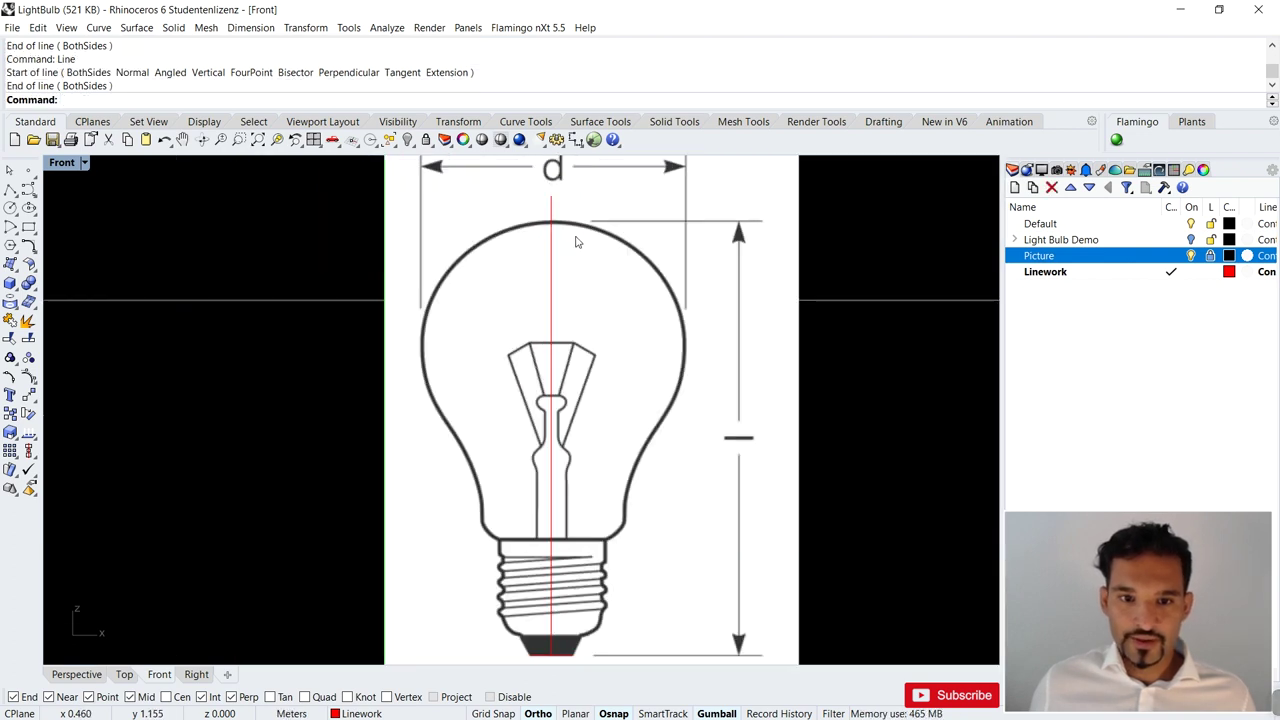
scroll(528, 392, up, 5)
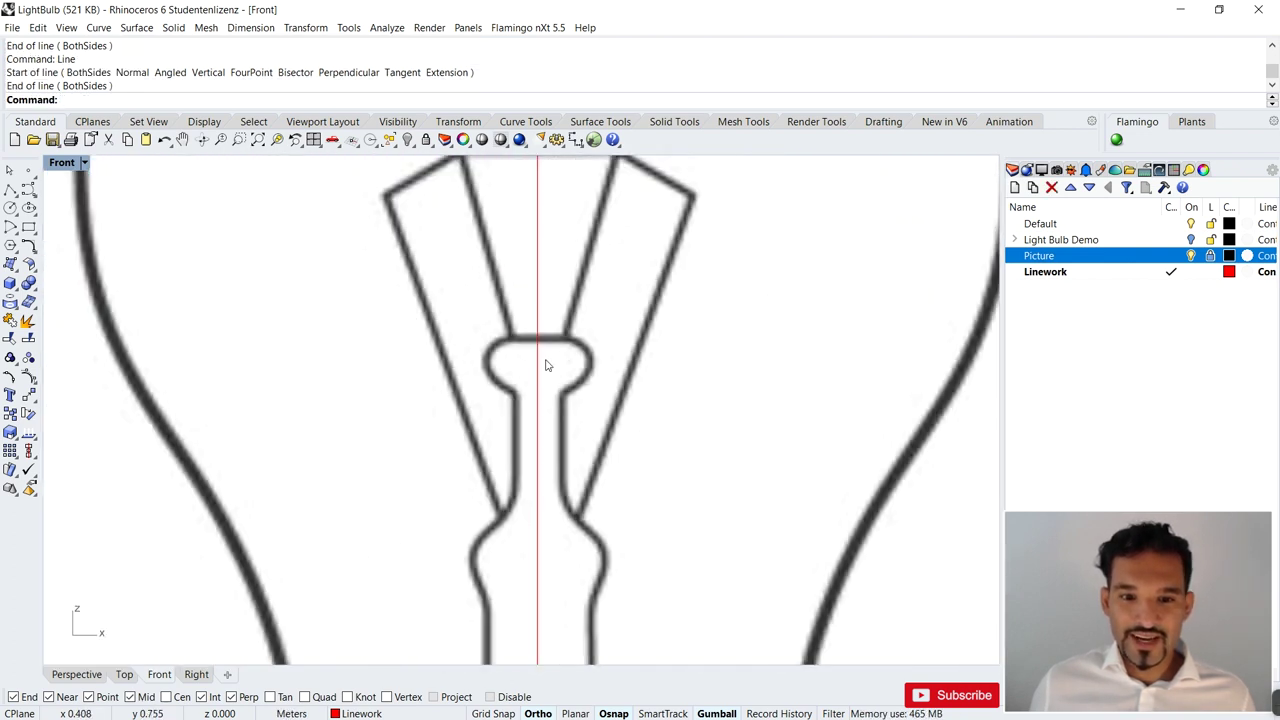
scroll(594, 330, down, 4)
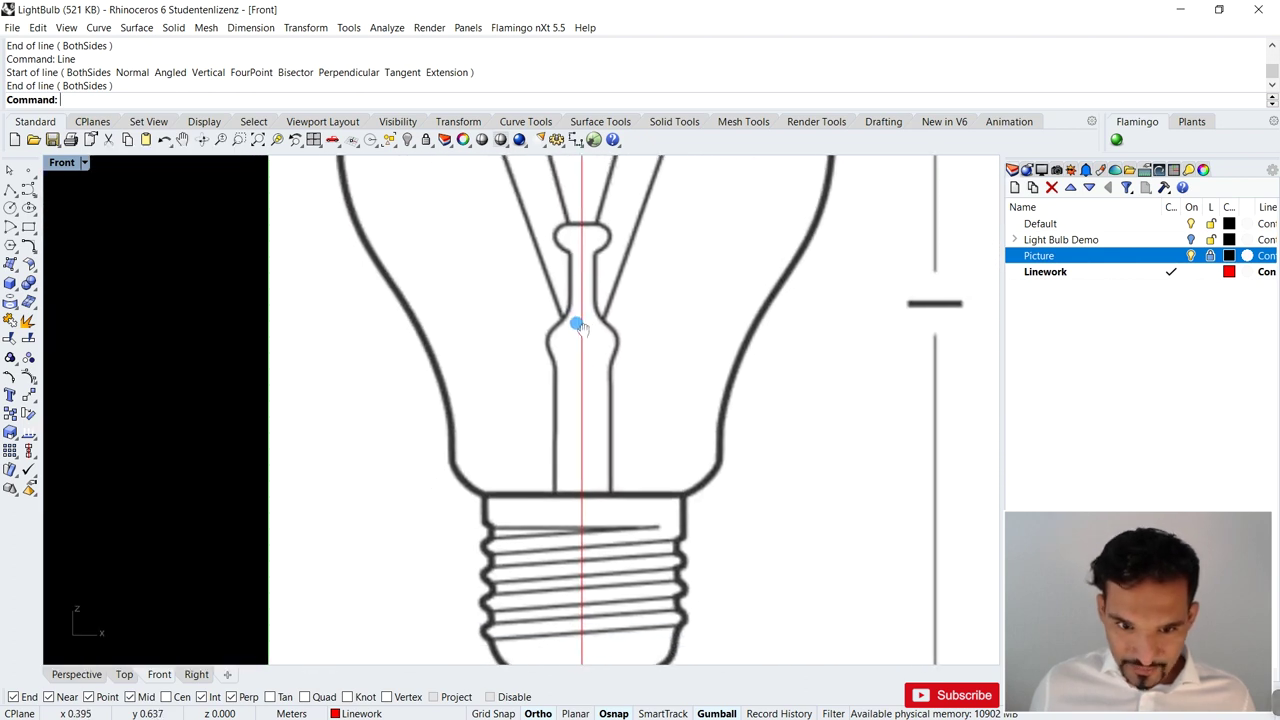
scroll(566, 338, up, 1)
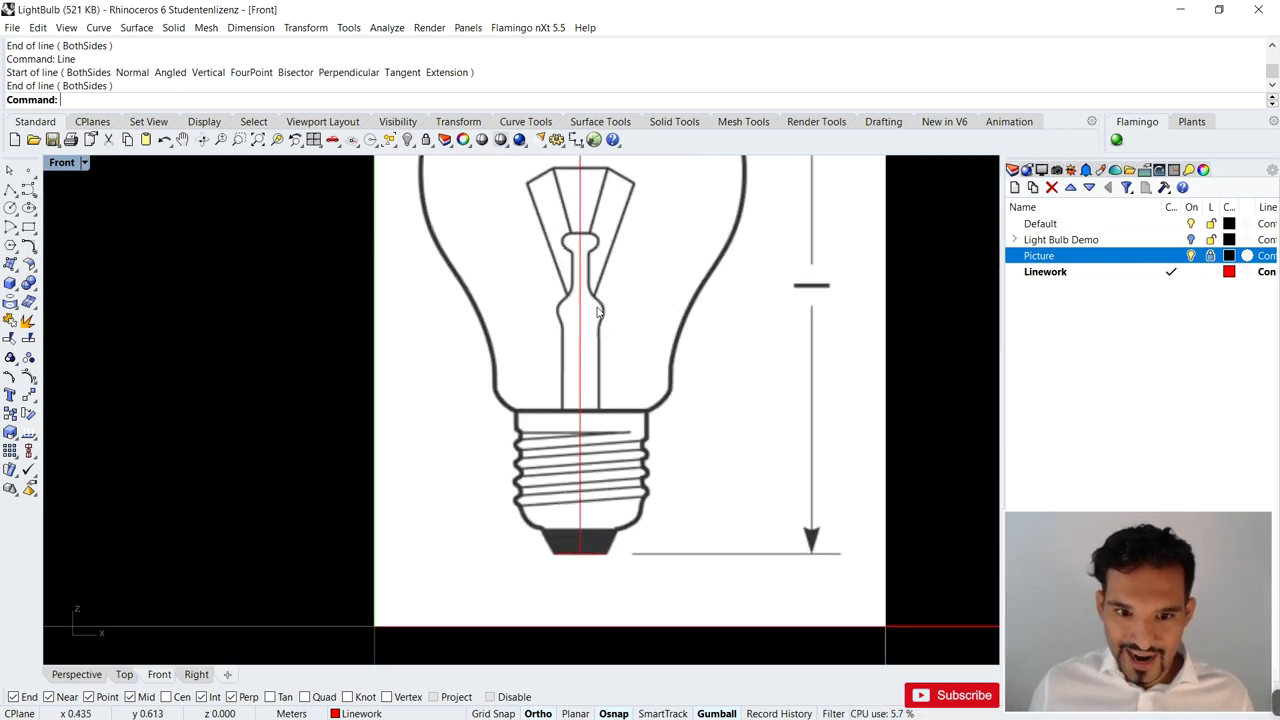
scroll(588, 292, up, 1)
scroll(579, 218, up, 2)
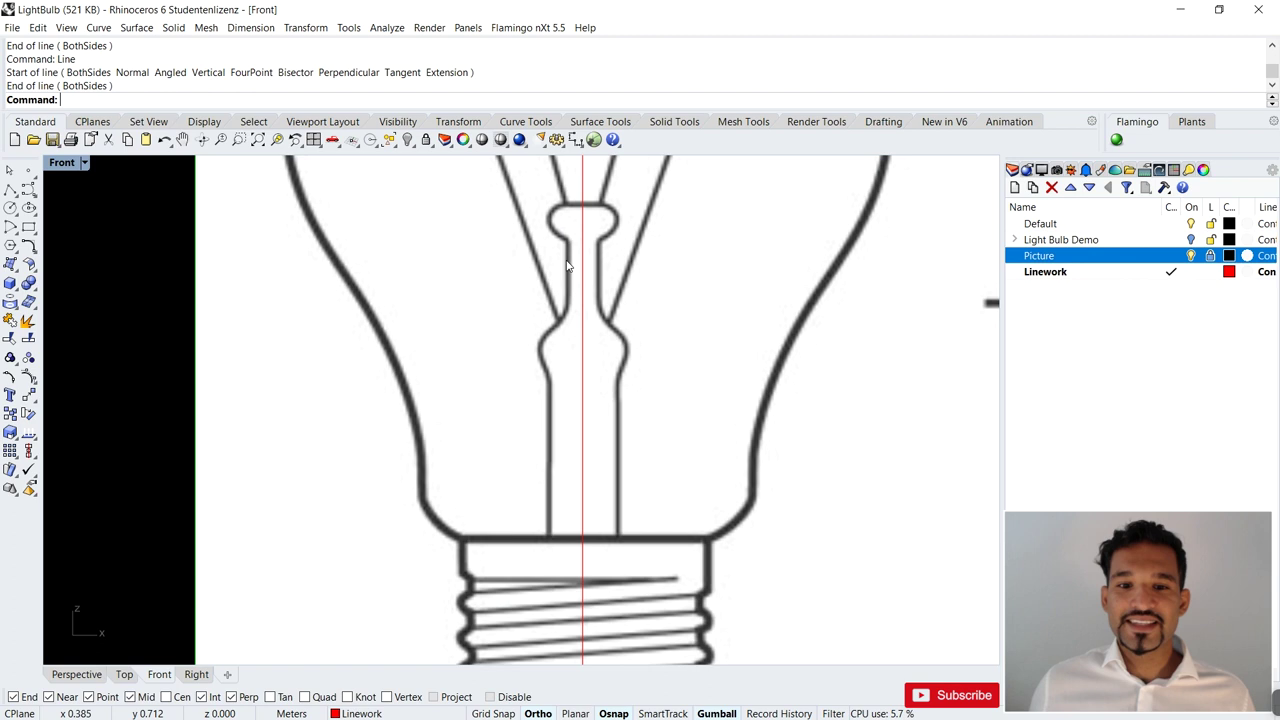
scroll(573, 253, down, 5)
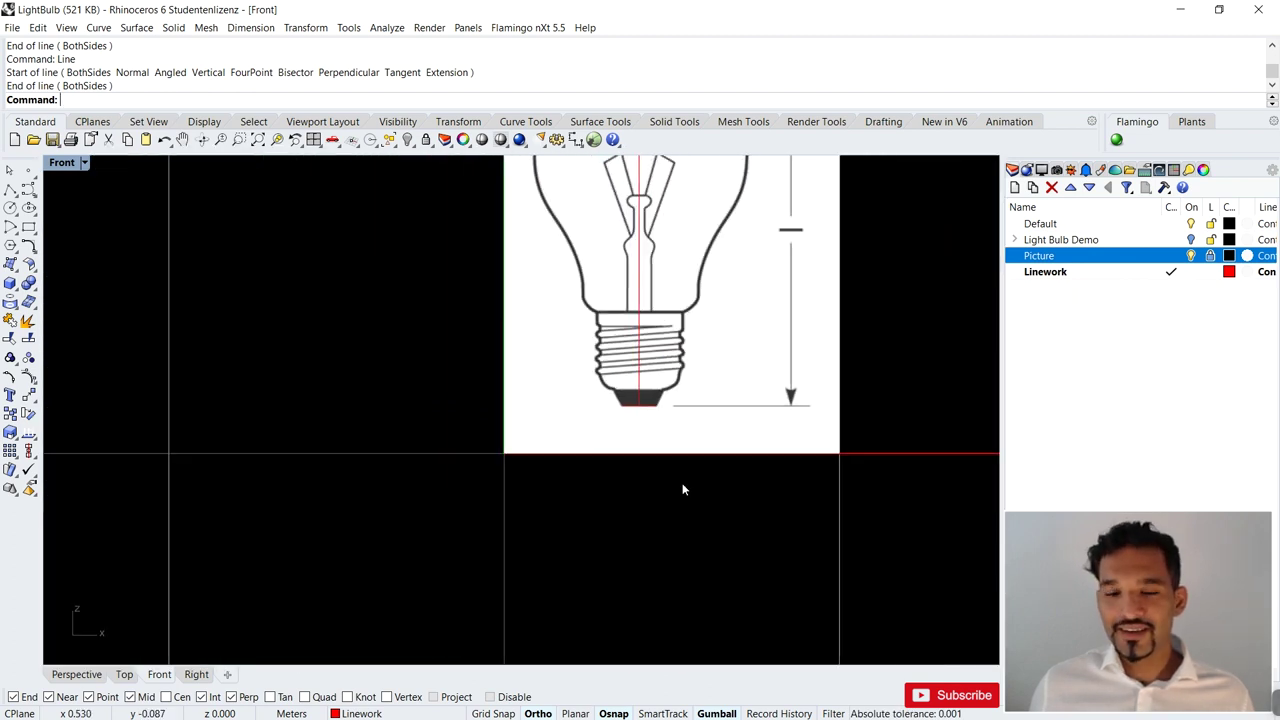
scroll(600, 306, up, 5)
scroll(525, 420, down, 1)
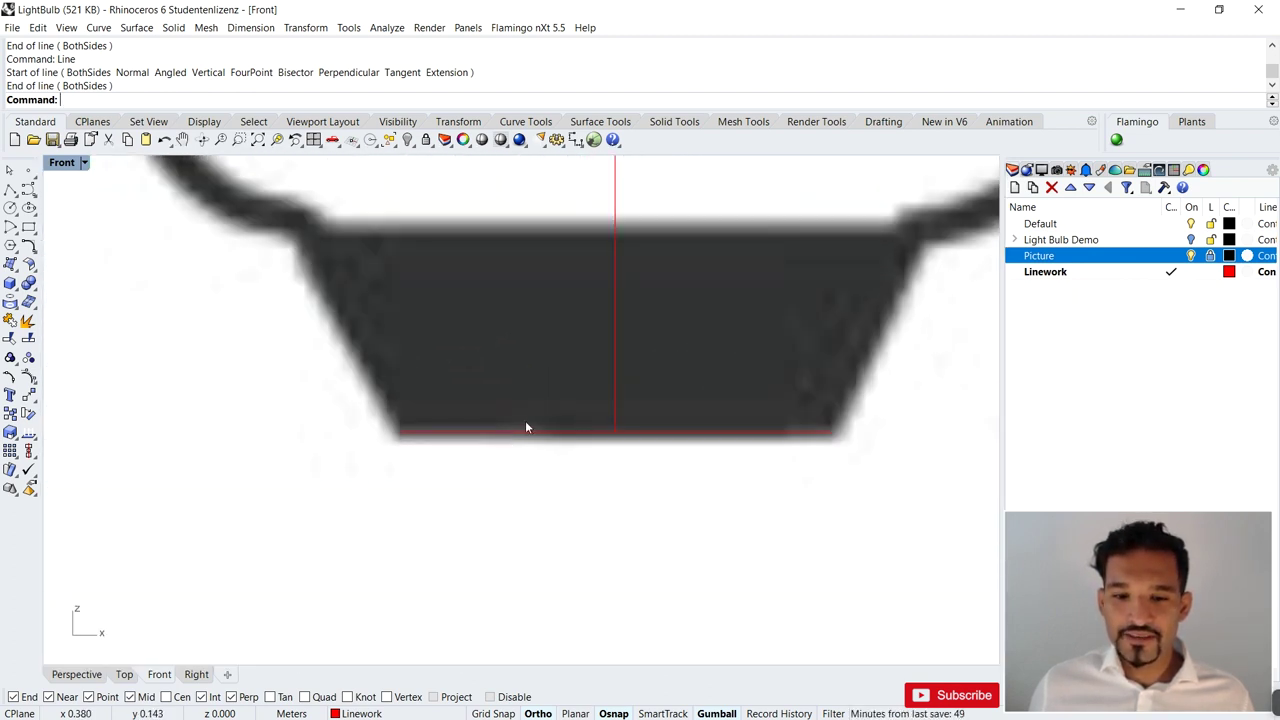
scroll(520, 425, down, 2)
scroll(500, 440, up, 1)
scroll(497, 449, down, 5)
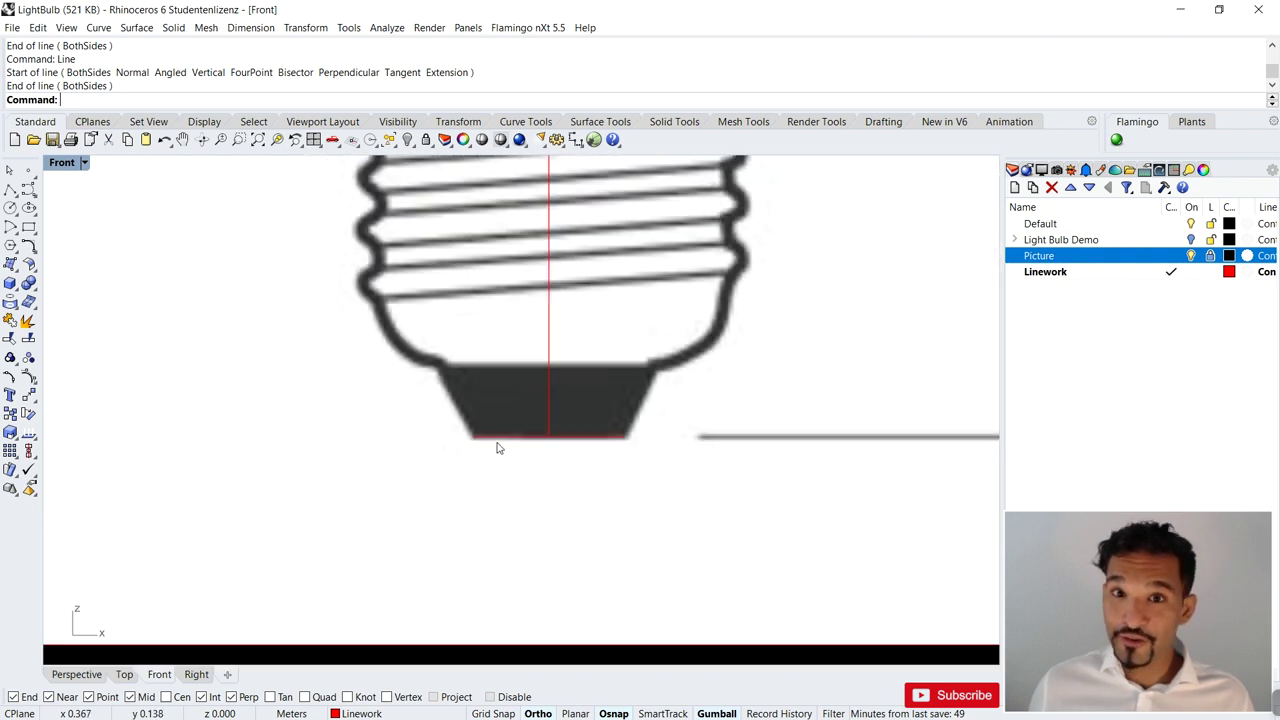
scroll(575, 385, up, 3)
scroll(560, 271, down, 1)
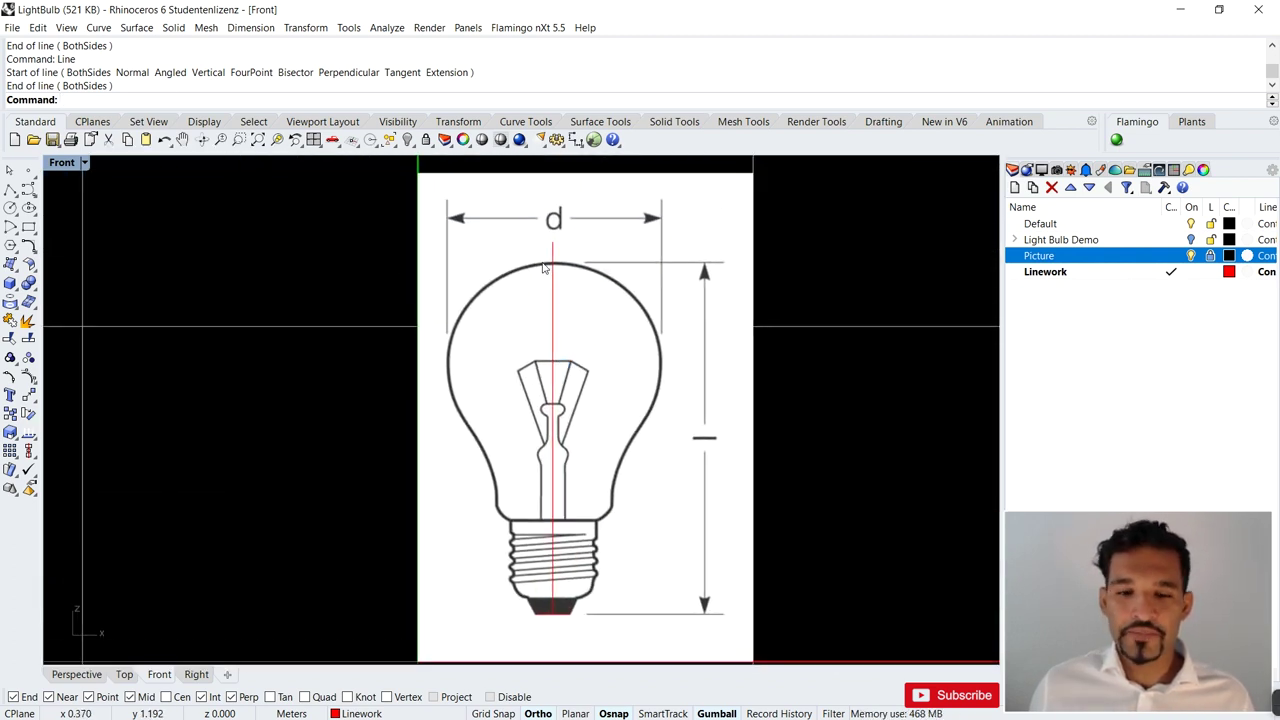
scroll(589, 337, up, 1)
right_drag(550, 354, 474, 337)
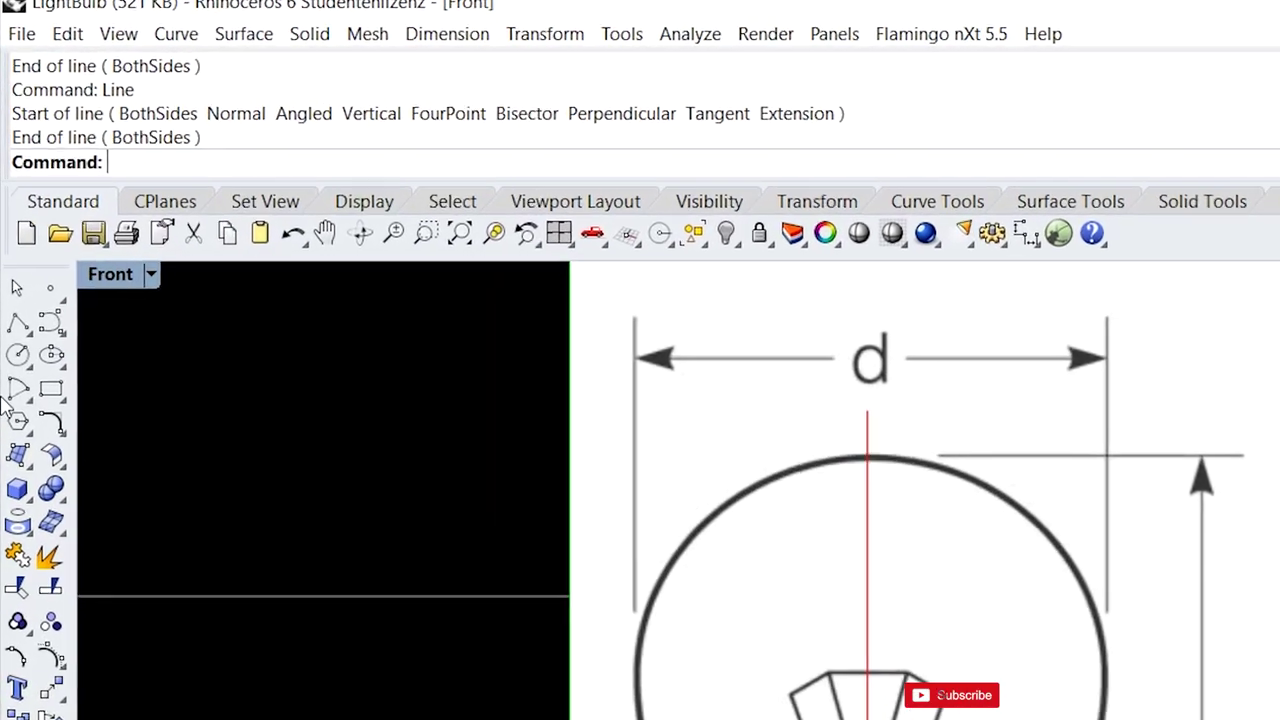
- Draw a red circle by diameter between the left and right tips of the 'd' arrows
click(20, 398)
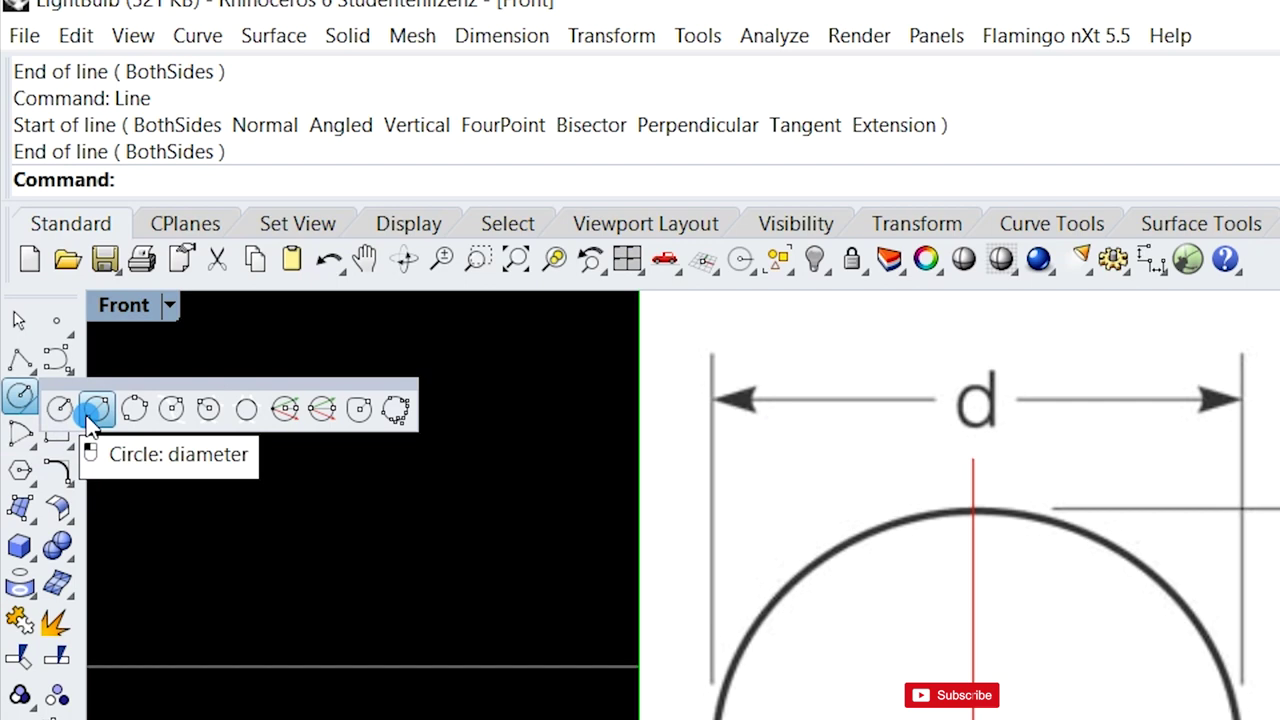
click(91, 420)
scroll(620, 400, up, 8)
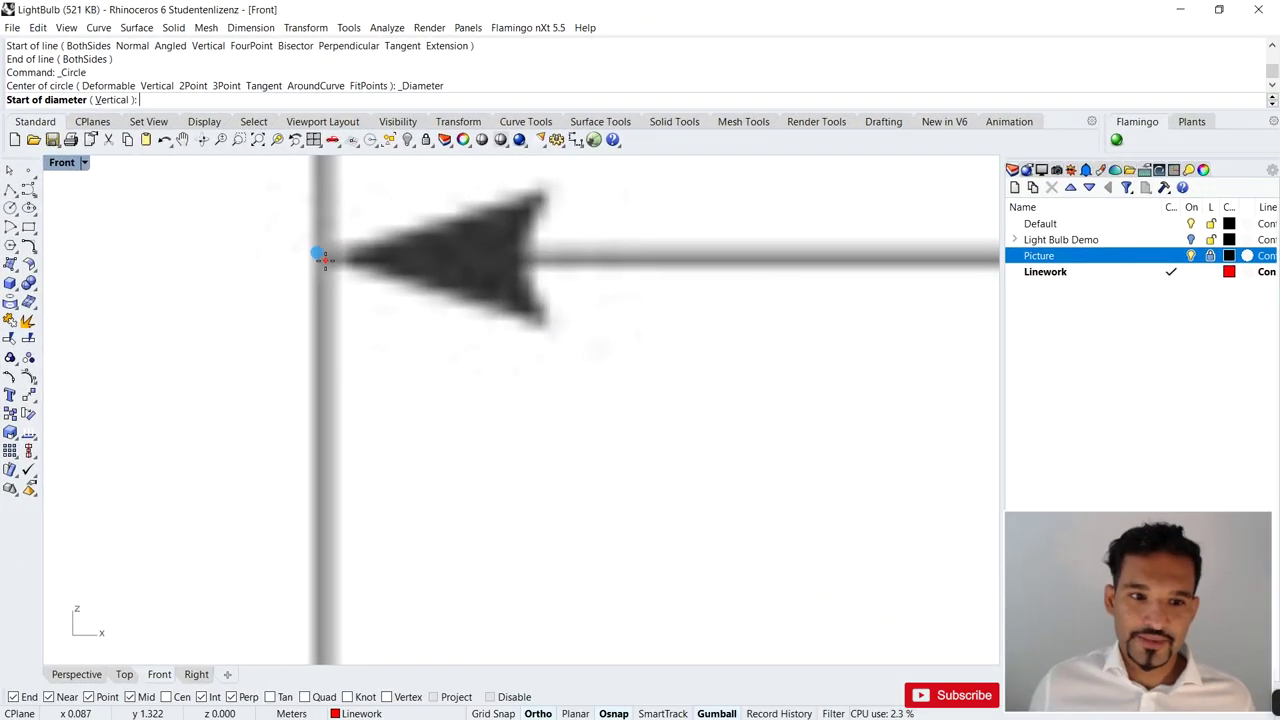
click(320, 258)
scroll(354, 257, down, 5)
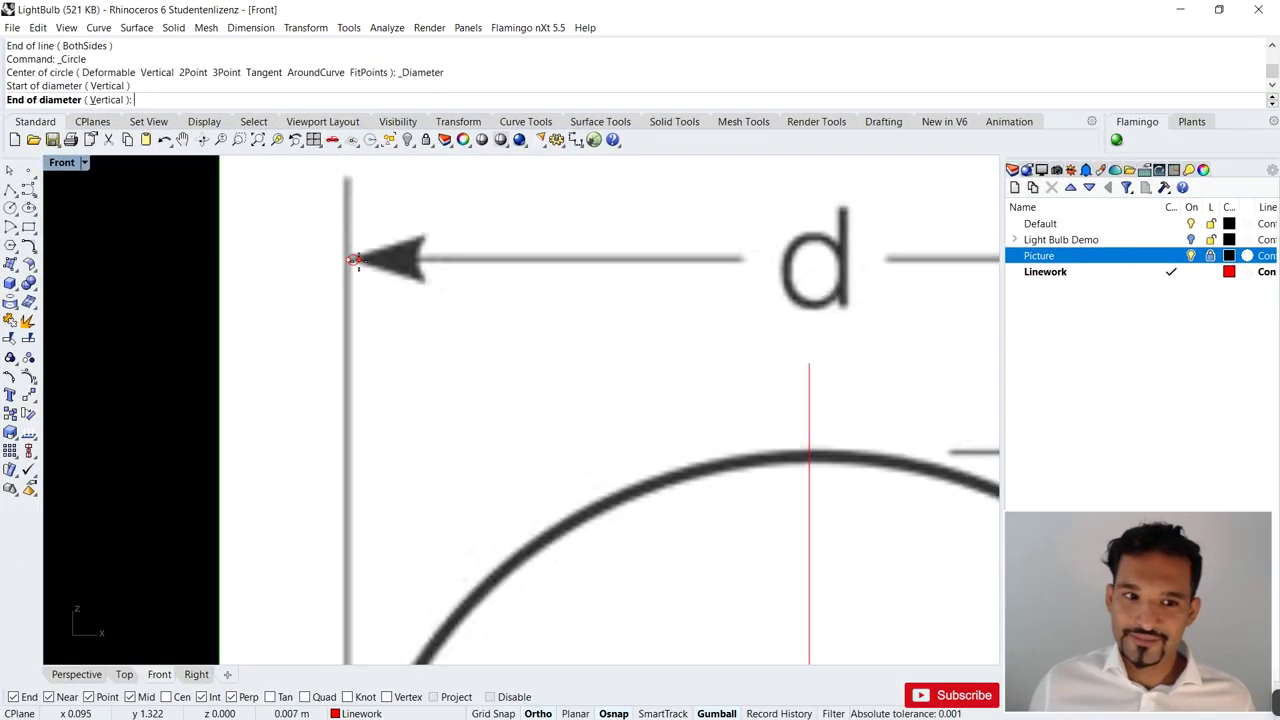
scroll(617, 277, up, 5)
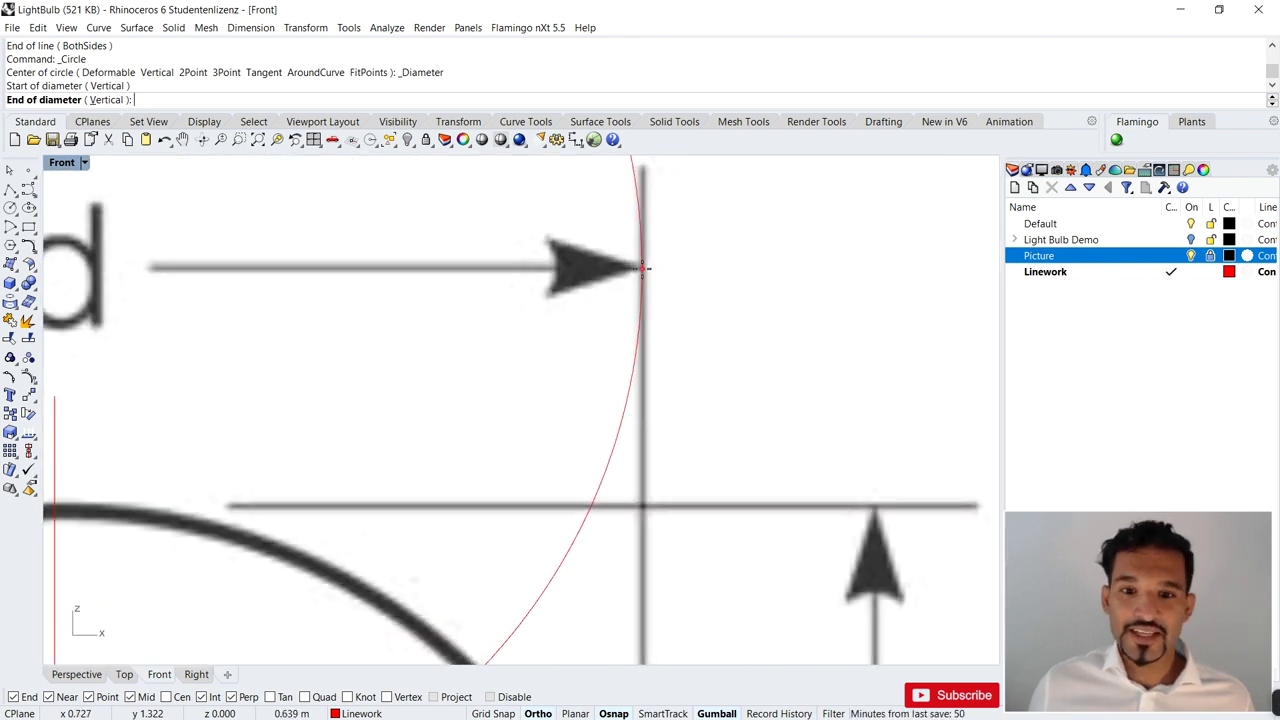
click(645, 267)
- Select the new circle and switch on Quad object snapping
scroll(645, 267, down, 5)
click(605, 201)
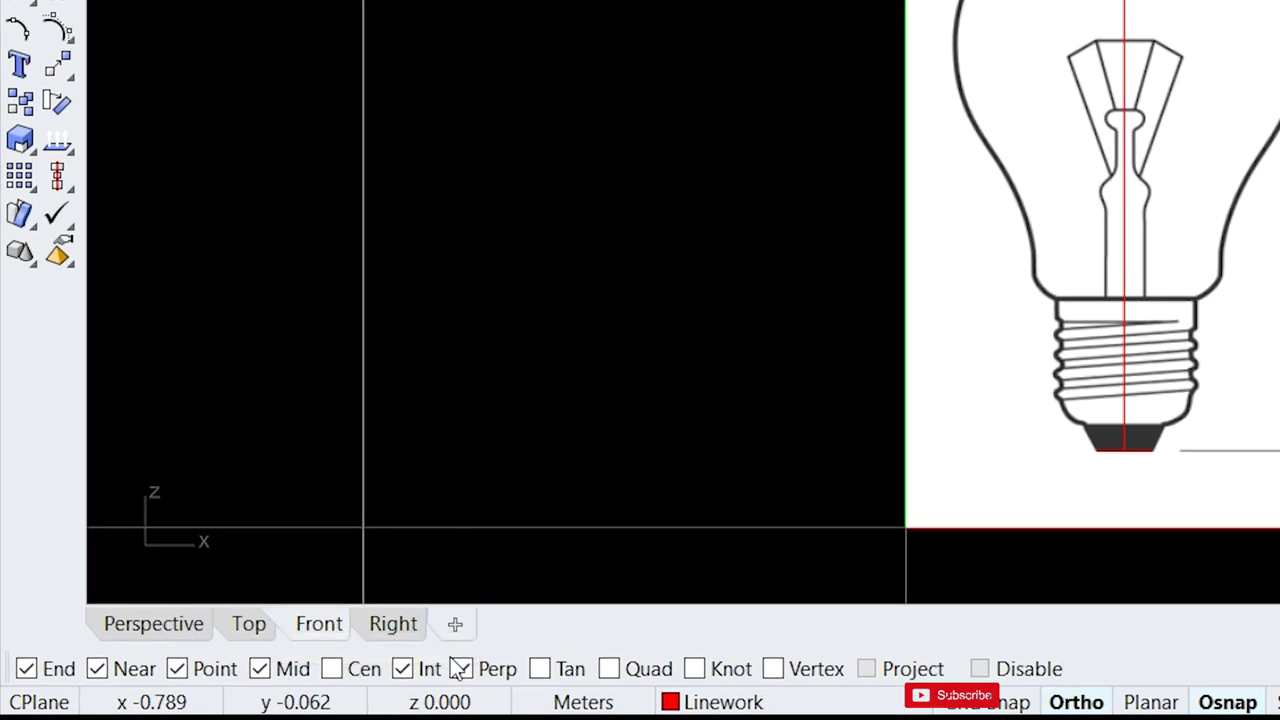
click(606, 672)
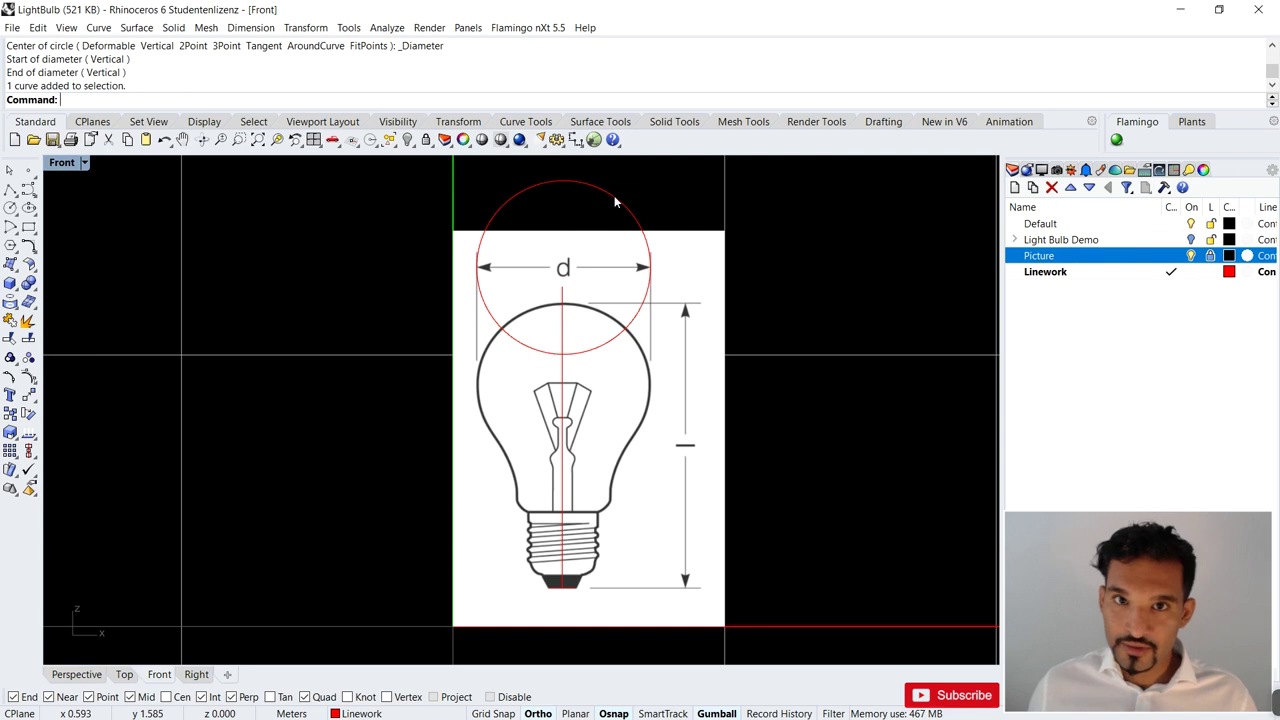
- Select the red circle and move it down from its top quadrant point toward the bulb
click(615, 203)
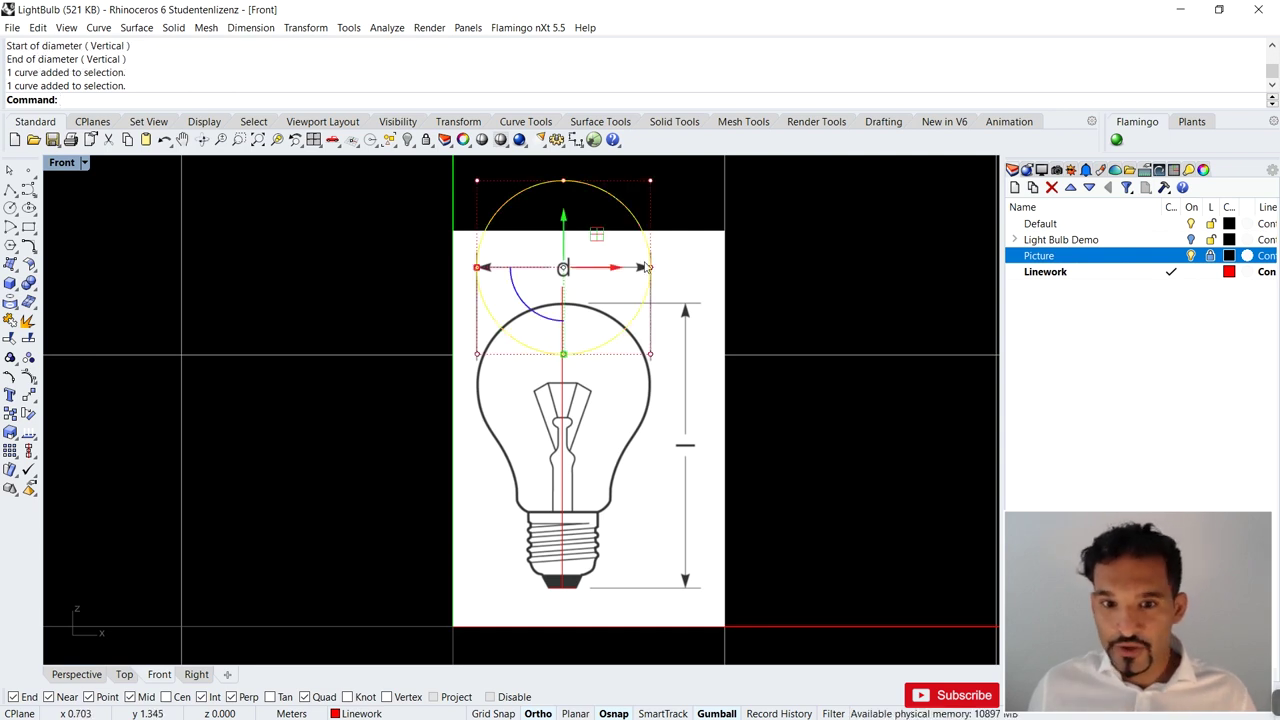
click(679, 187)
drag(601, 207, 596, 209)
text(M)
key(Return)
click(563, 183)
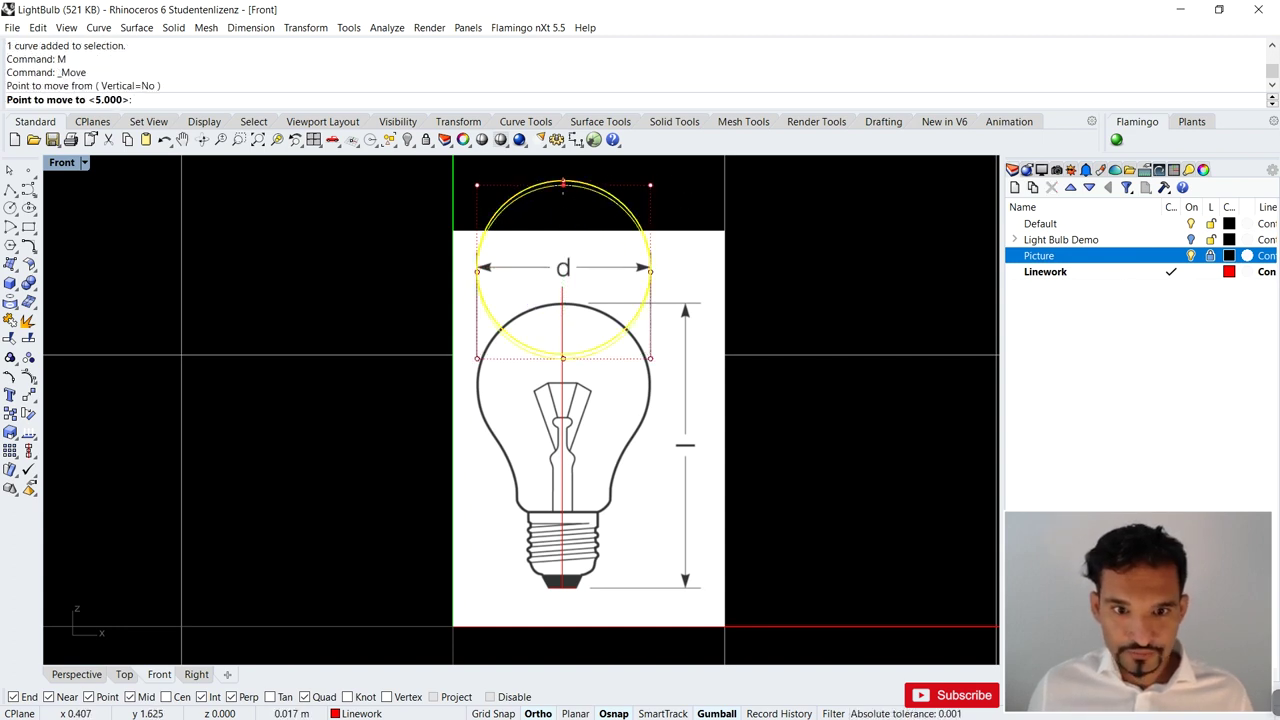
click(563, 181)
key(Return)
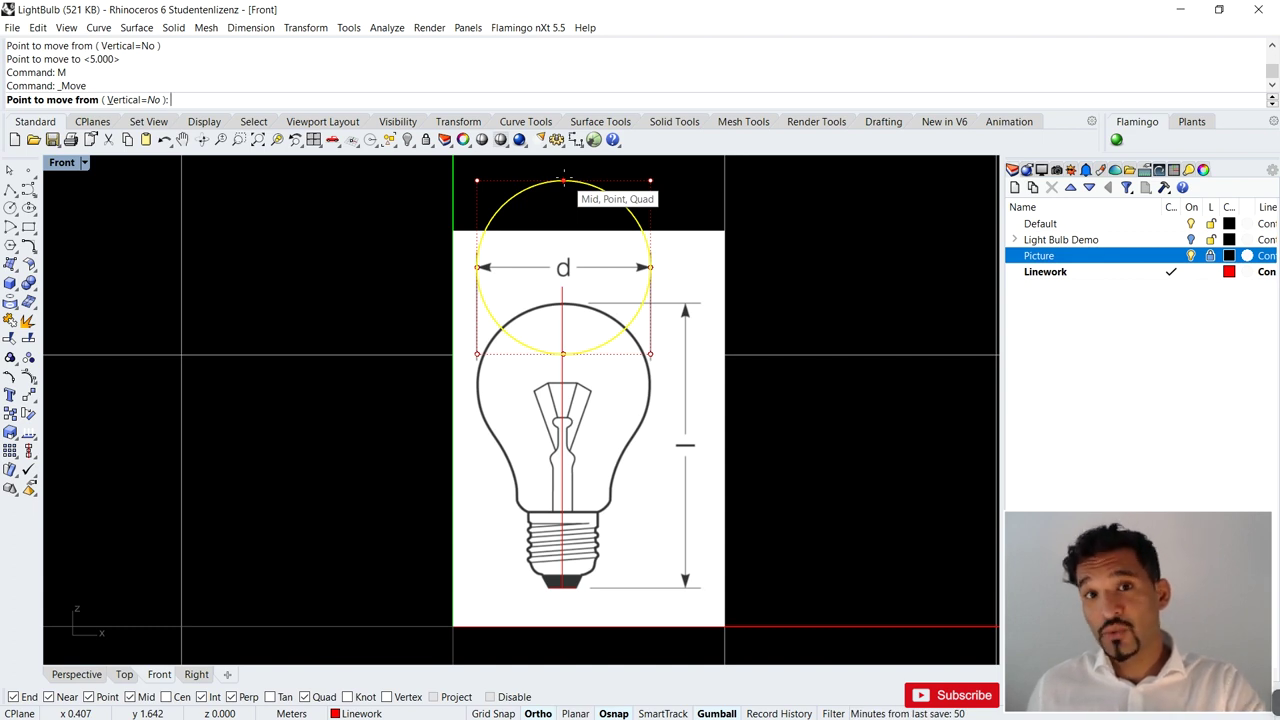
click(563, 181)
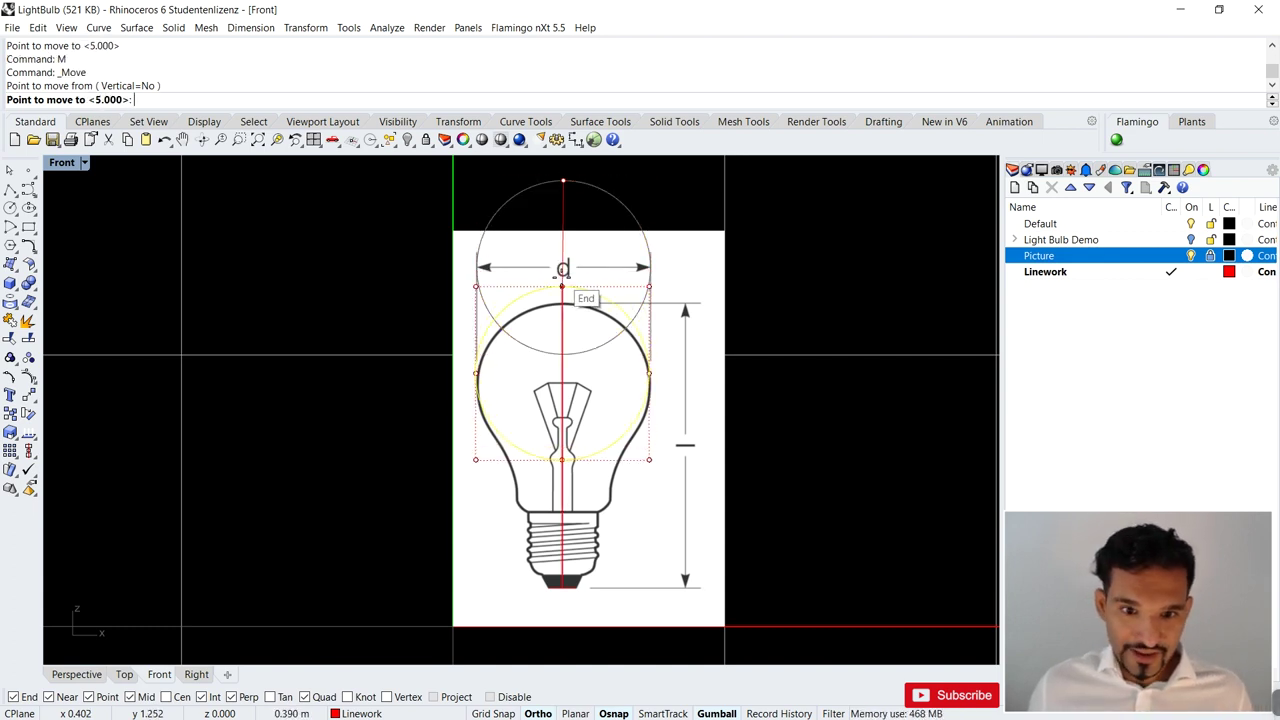
click(563, 286)
key(Escape)
- Move the circle again so its top quadrant sits exactly on the bulb outline's top
scroll(597, 229, up, 3)
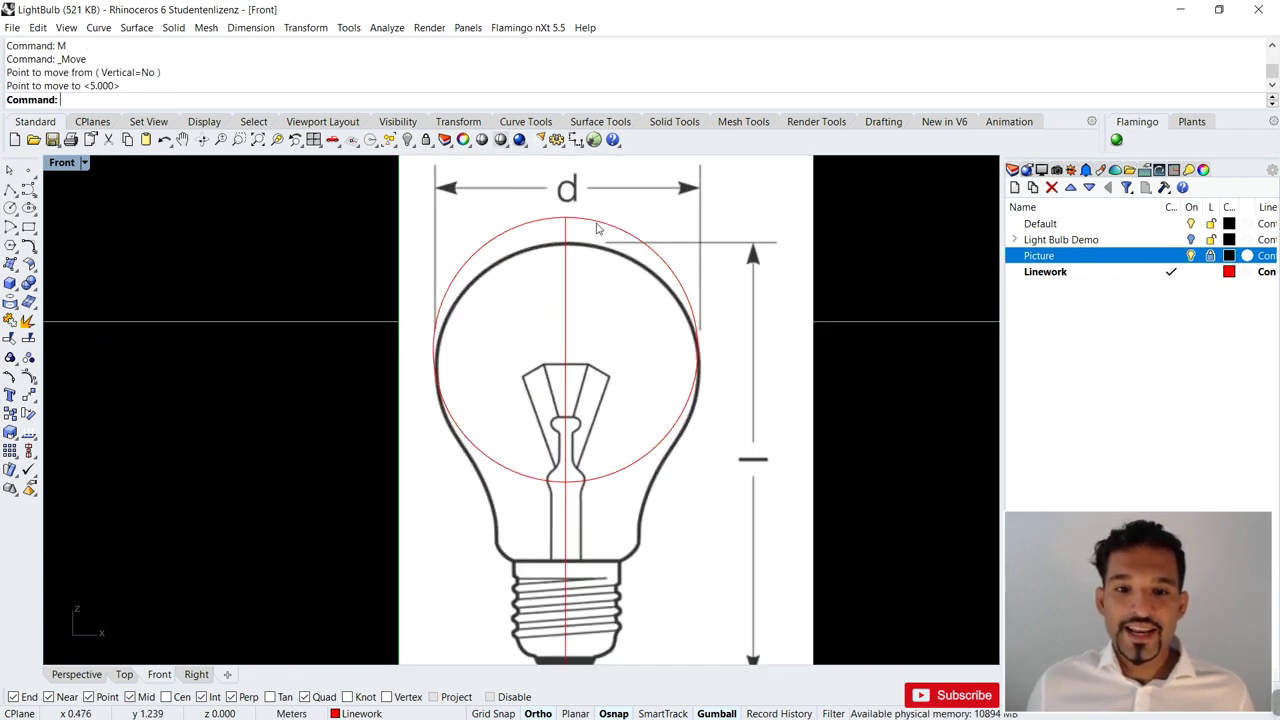
scroll(597, 229, up, 1)
click(604, 224)
text(m)
key(Return)
click(558, 217)
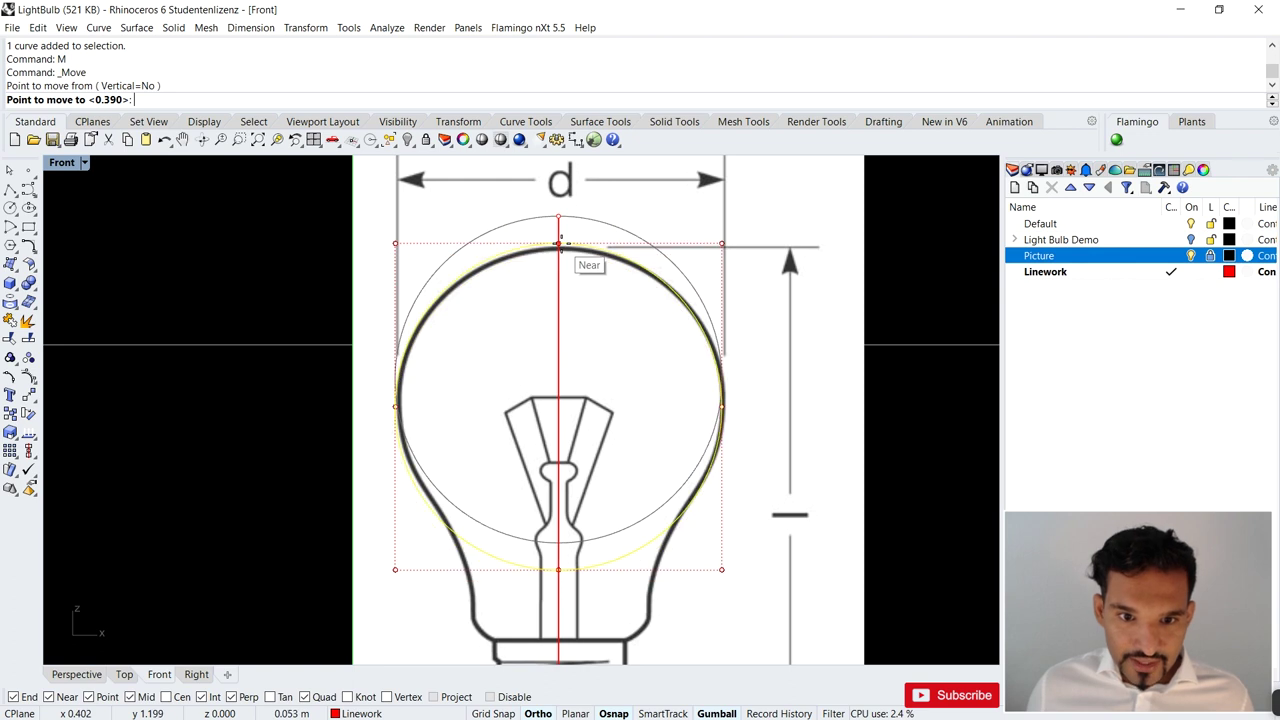
scroll(558, 243, up, 5)
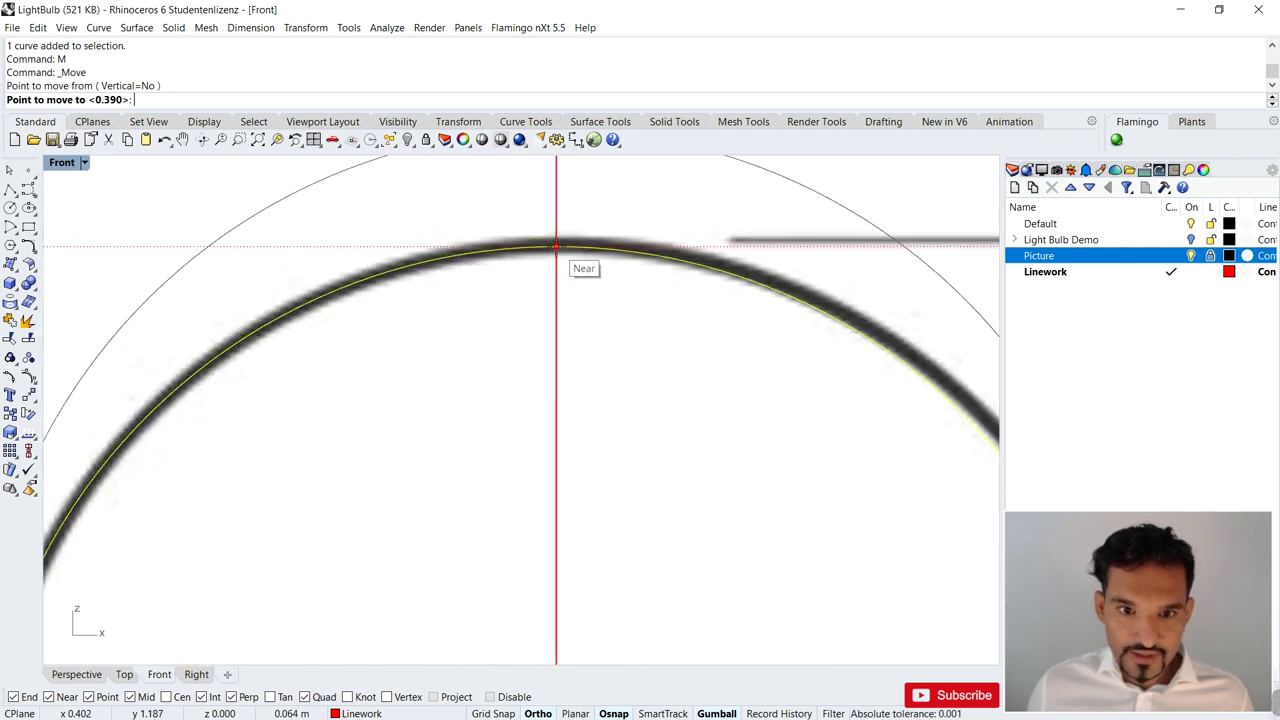
click(555, 245)
scroll(557, 240, down, 5)
scroll(688, 380, up, 1)
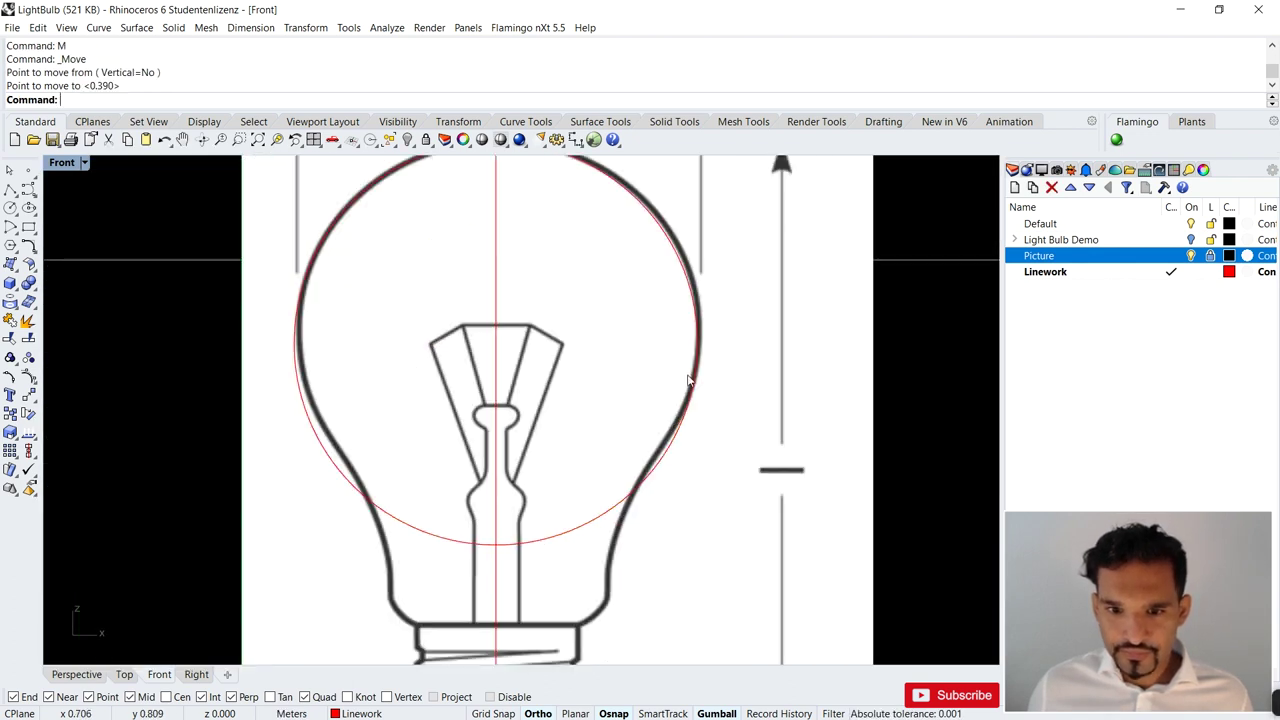
scroll(700, 360, up, 5)
scroll(708, 345, down, 4)
scroll(708, 344, down, 2)
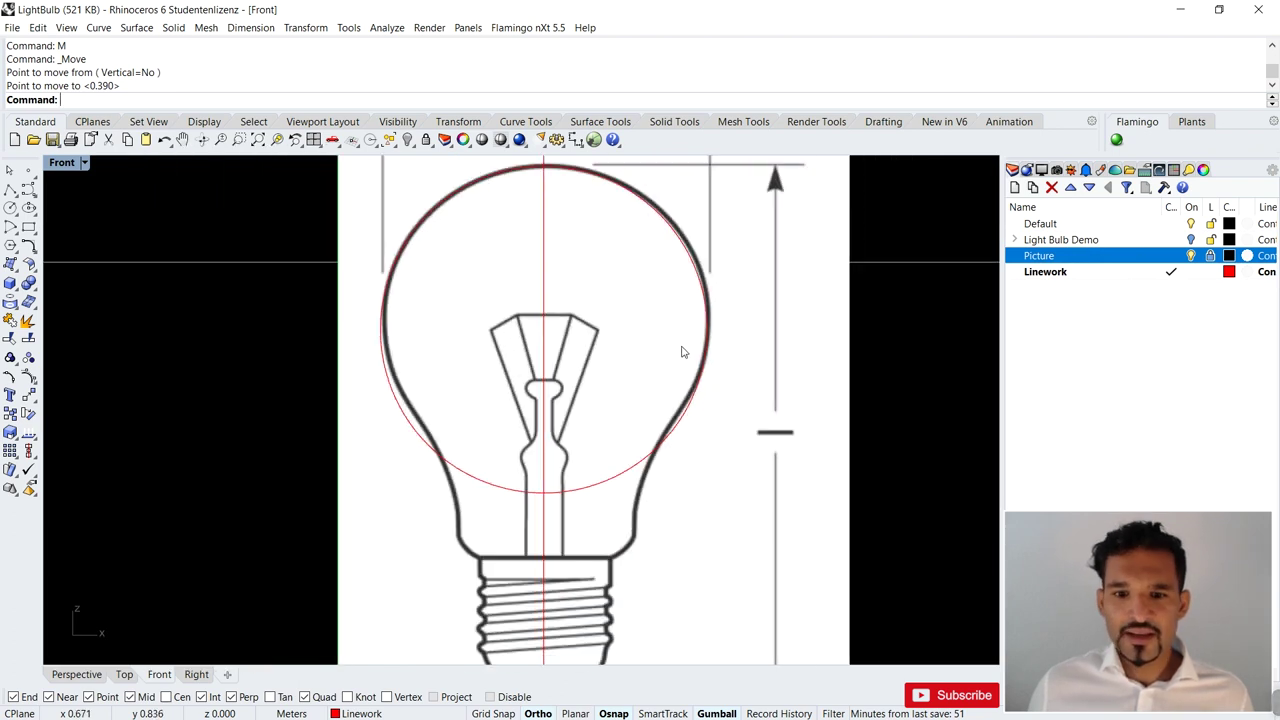
scroll(680, 321, down, 2)
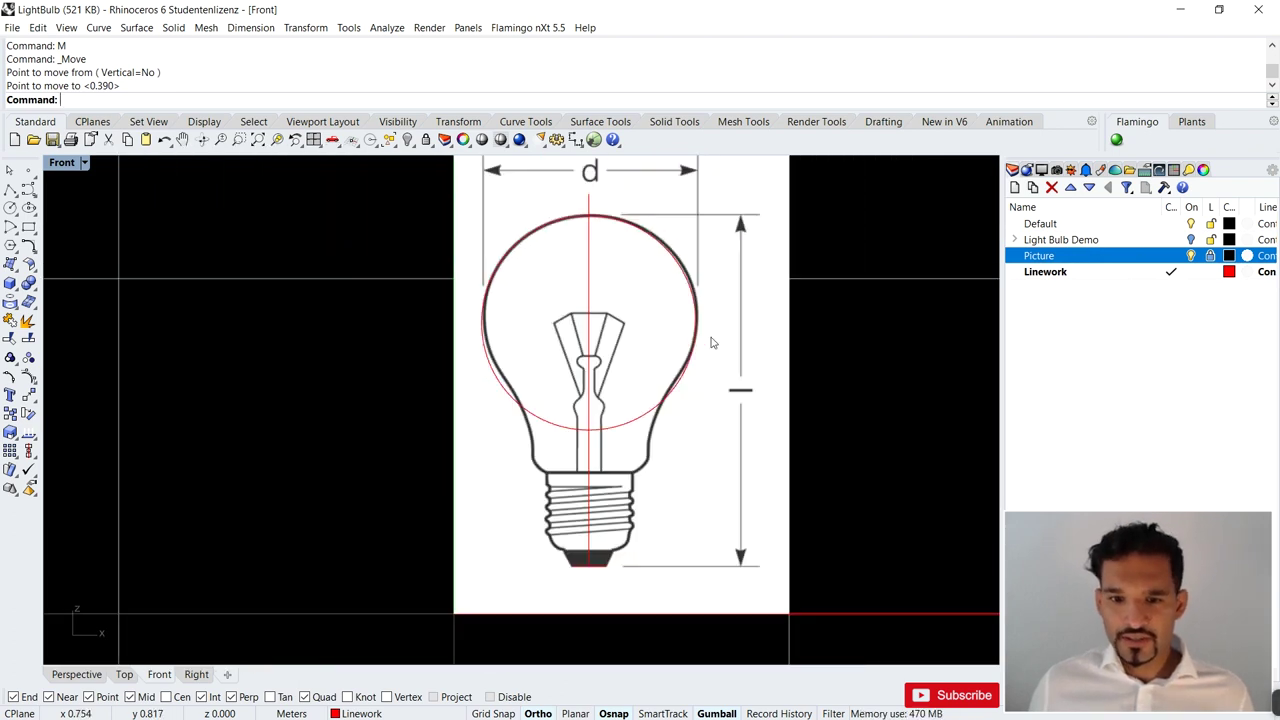
scroll(711, 342, up, 3)
scroll(650, 230, up, 3)
scroll(654, 257, down, 4)
scroll(642, 317, up, 2)
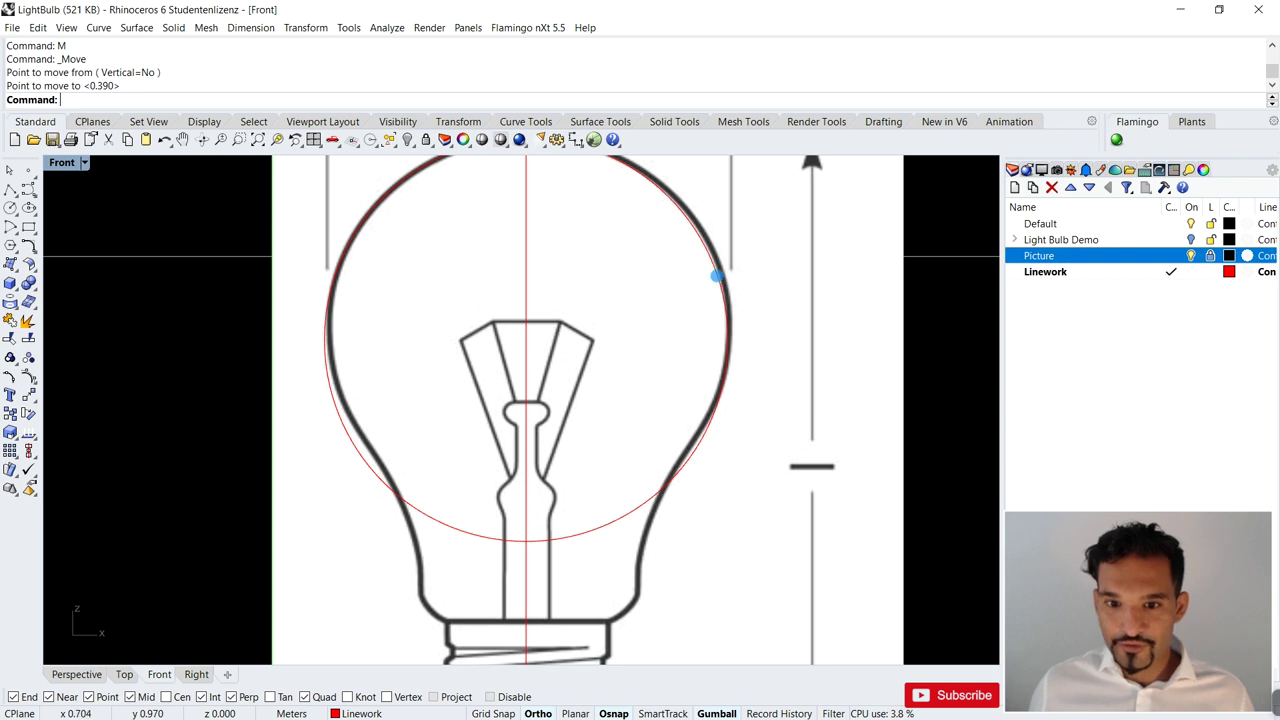
- Draw a red line from the circle's right quadrant point horizontally to the vertical centre line
click(716, 276)
key(Escape)
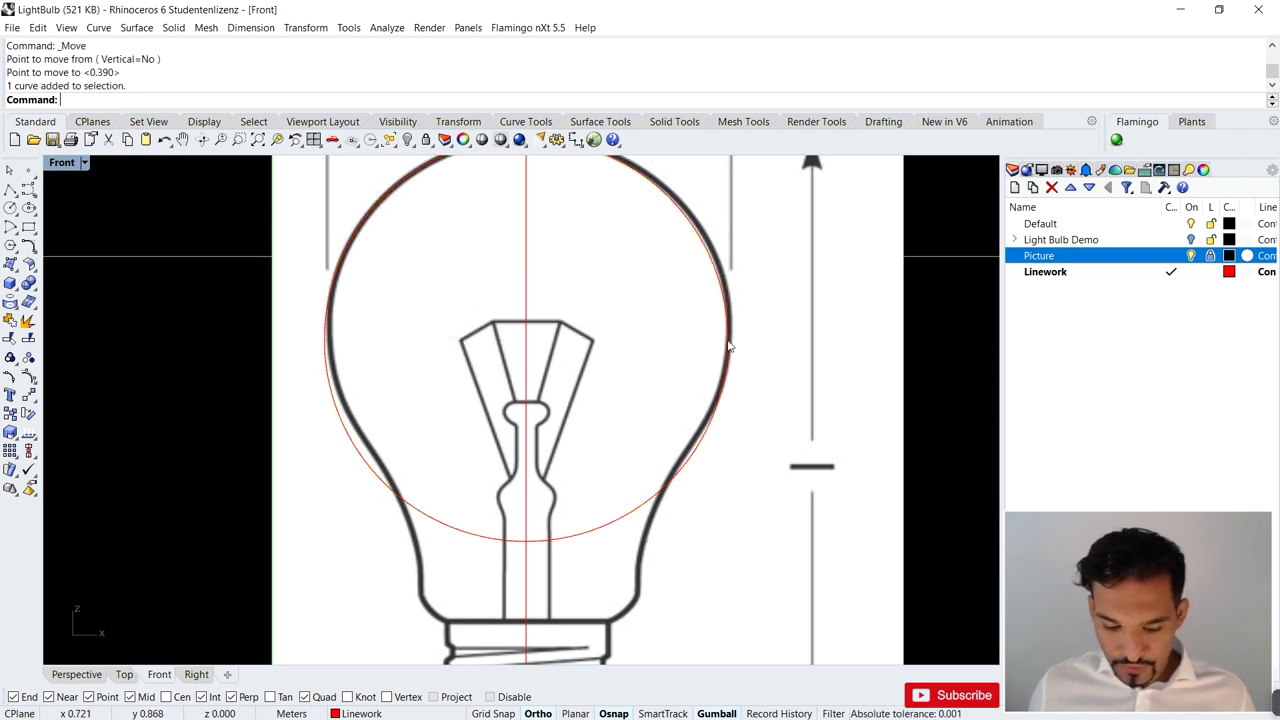
click(726, 344)
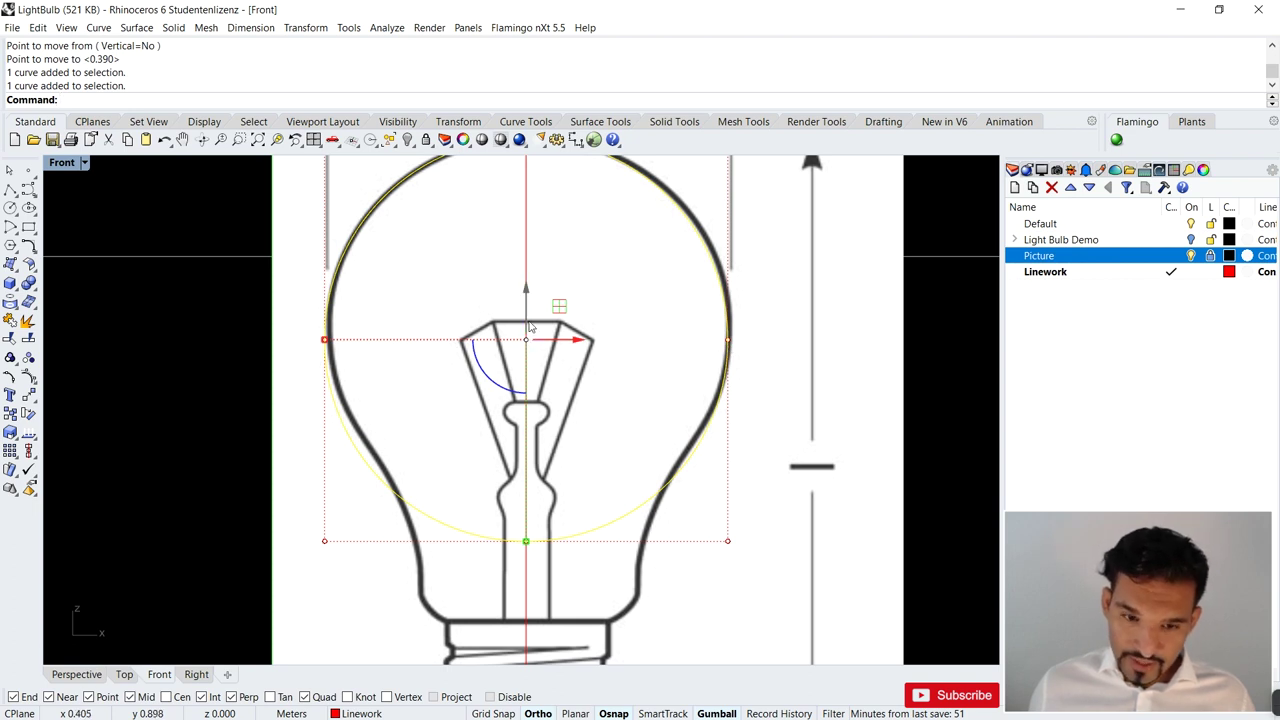
key(Escape)
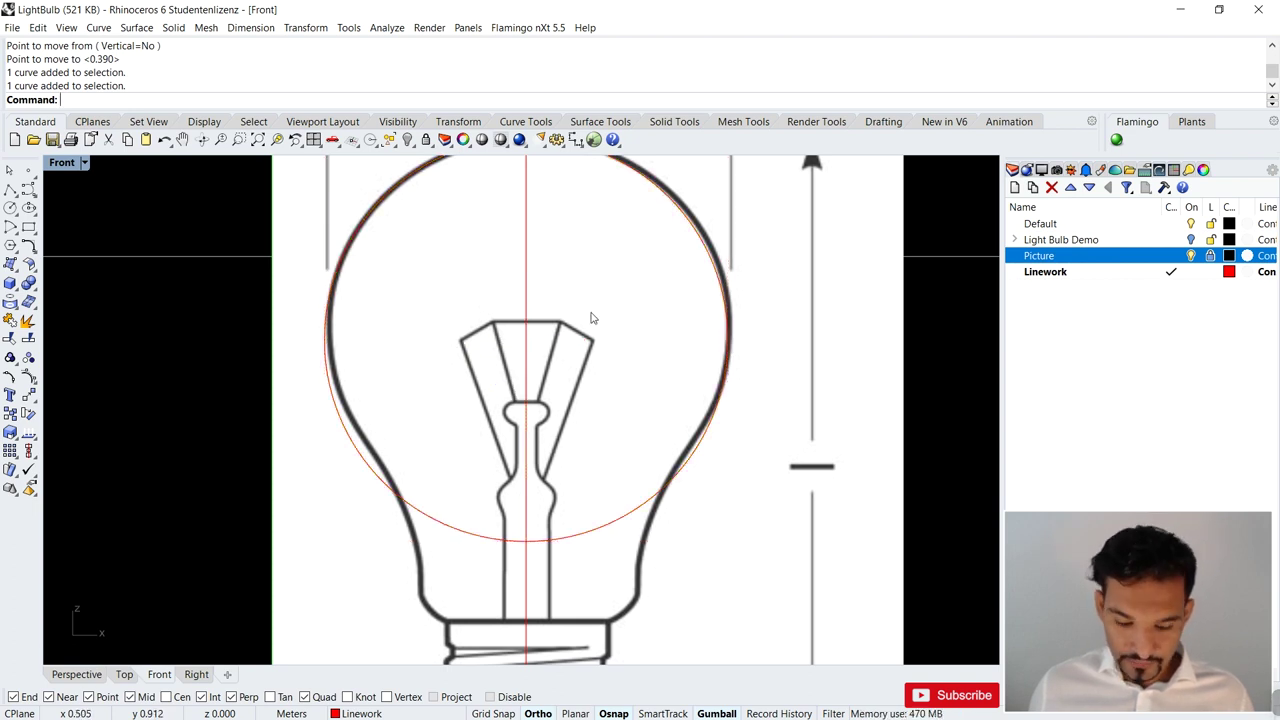
key(Return)
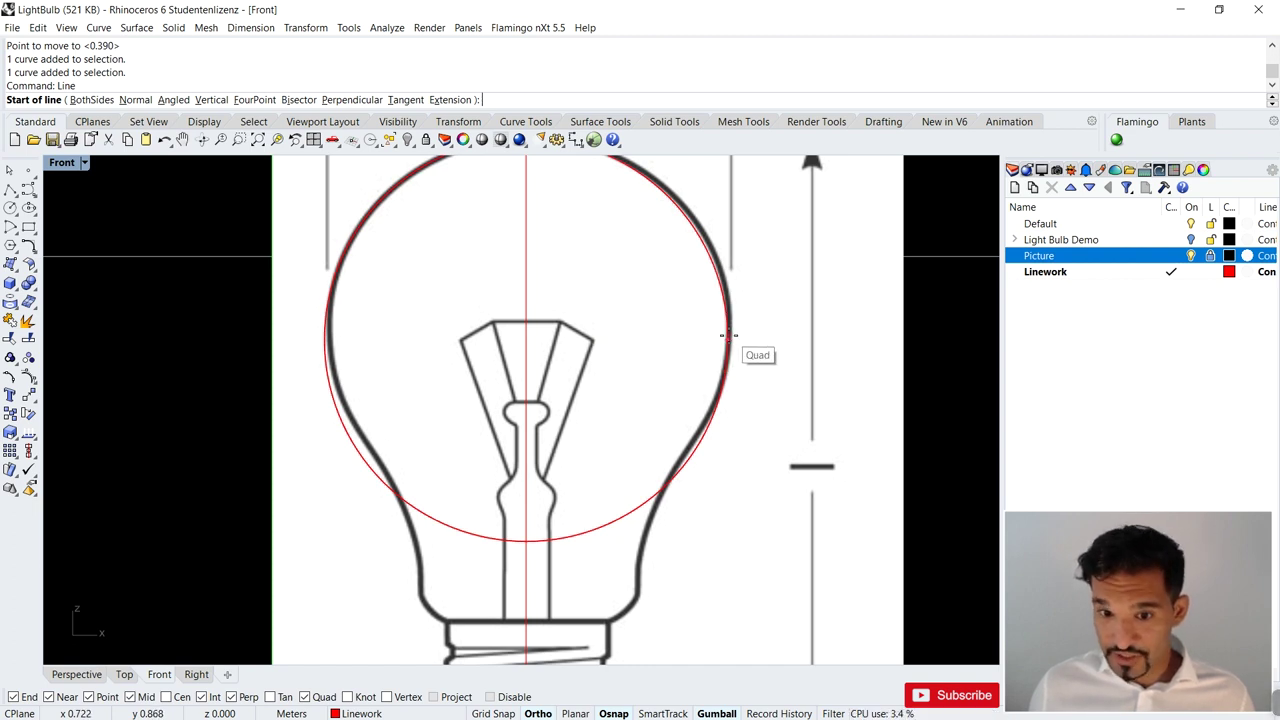
click(727, 341)
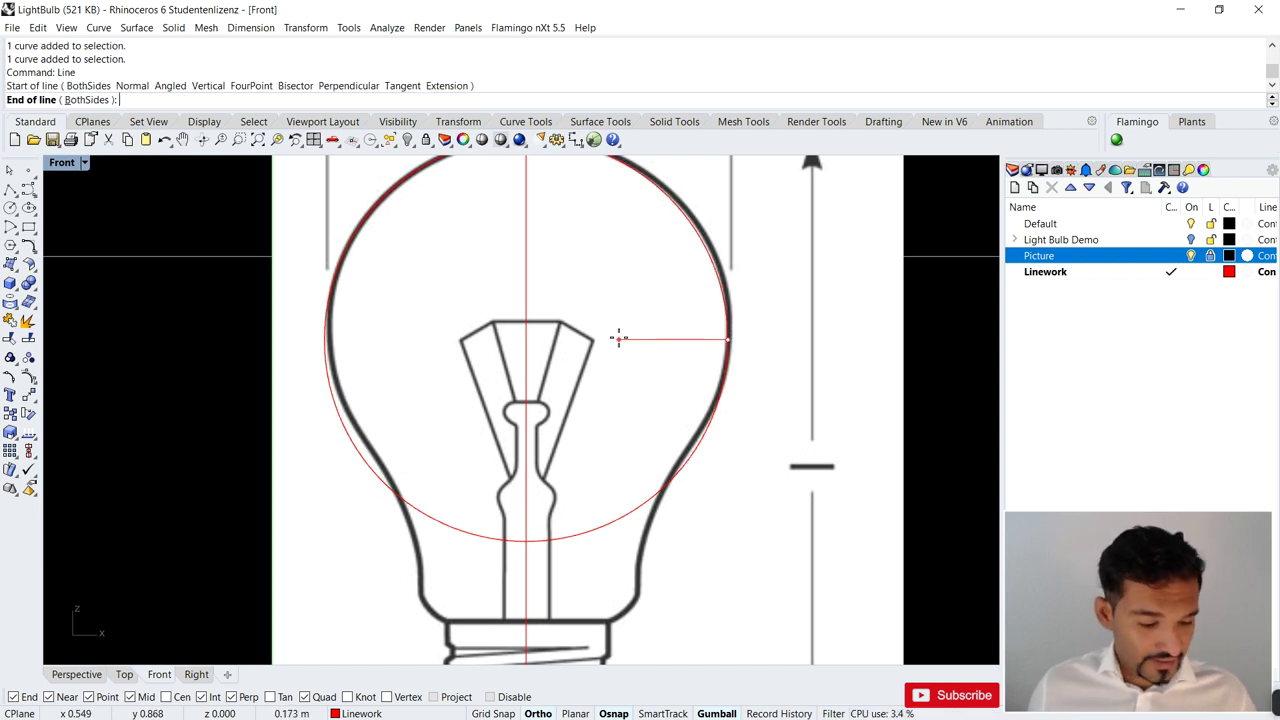
click(526, 341)
scroll(624, 343, down, 3)
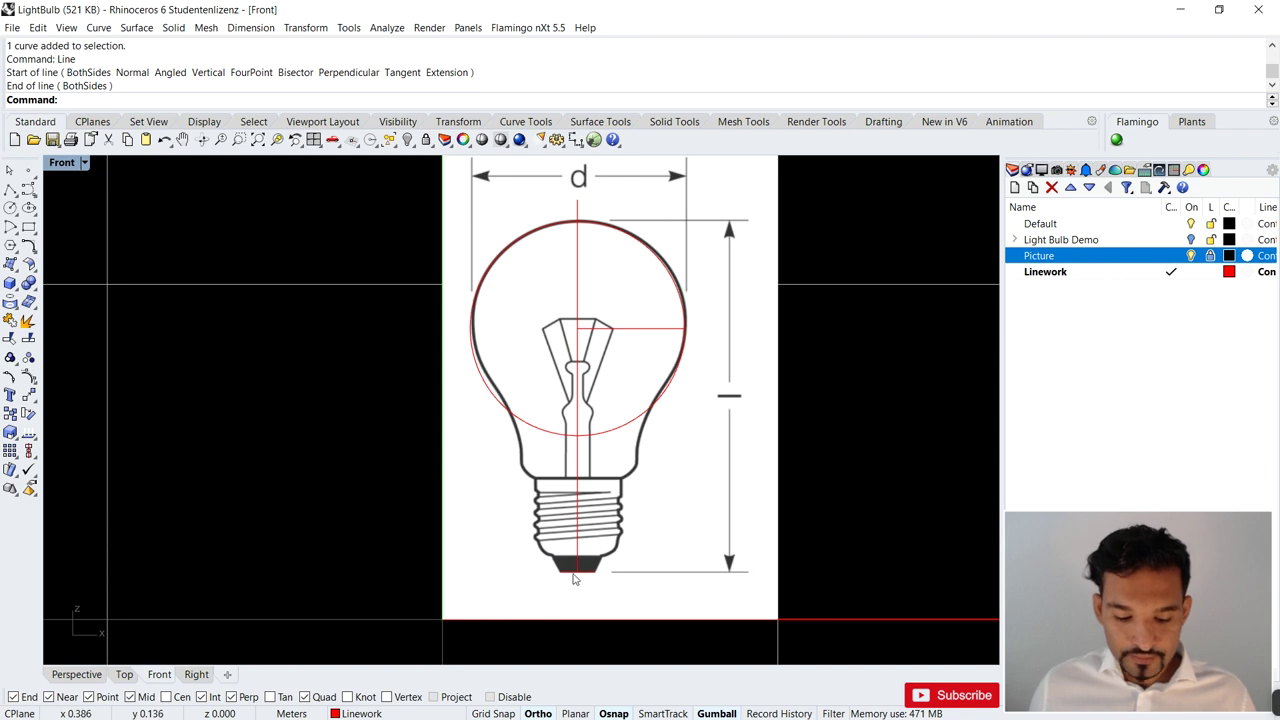
scroll(557, 424, down, 3)
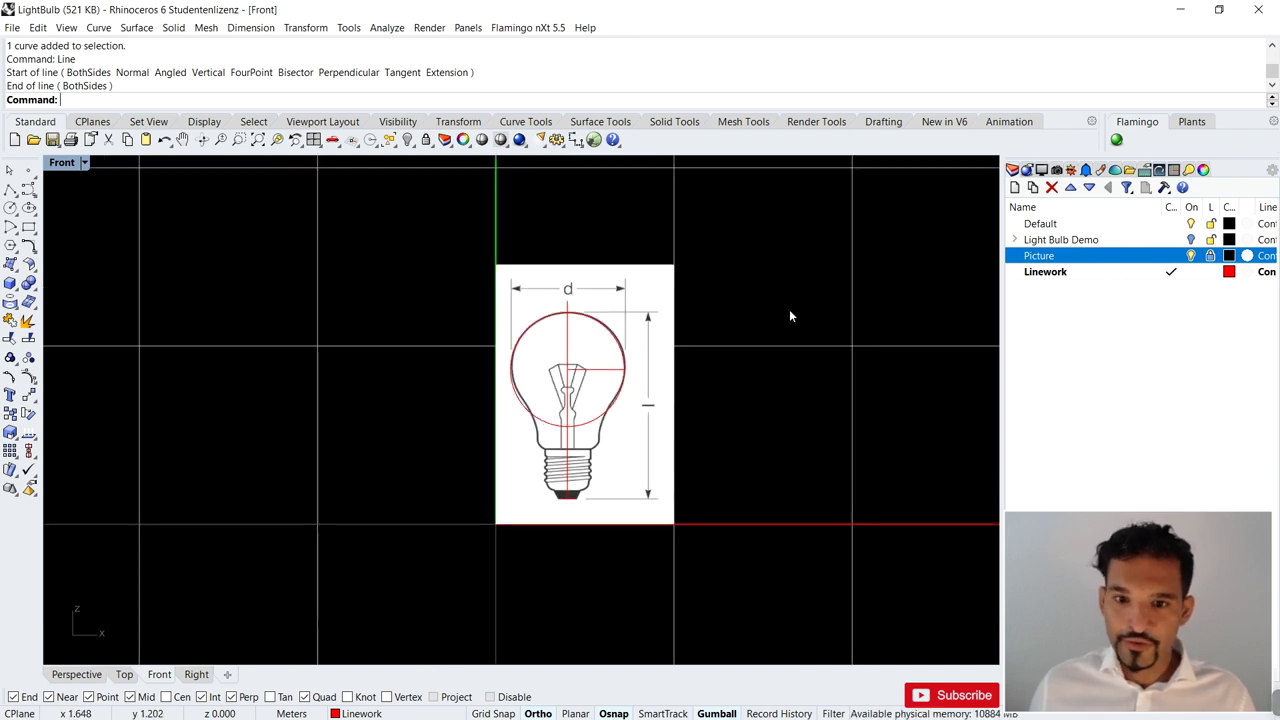
right_drag(791, 314, 725, 316)
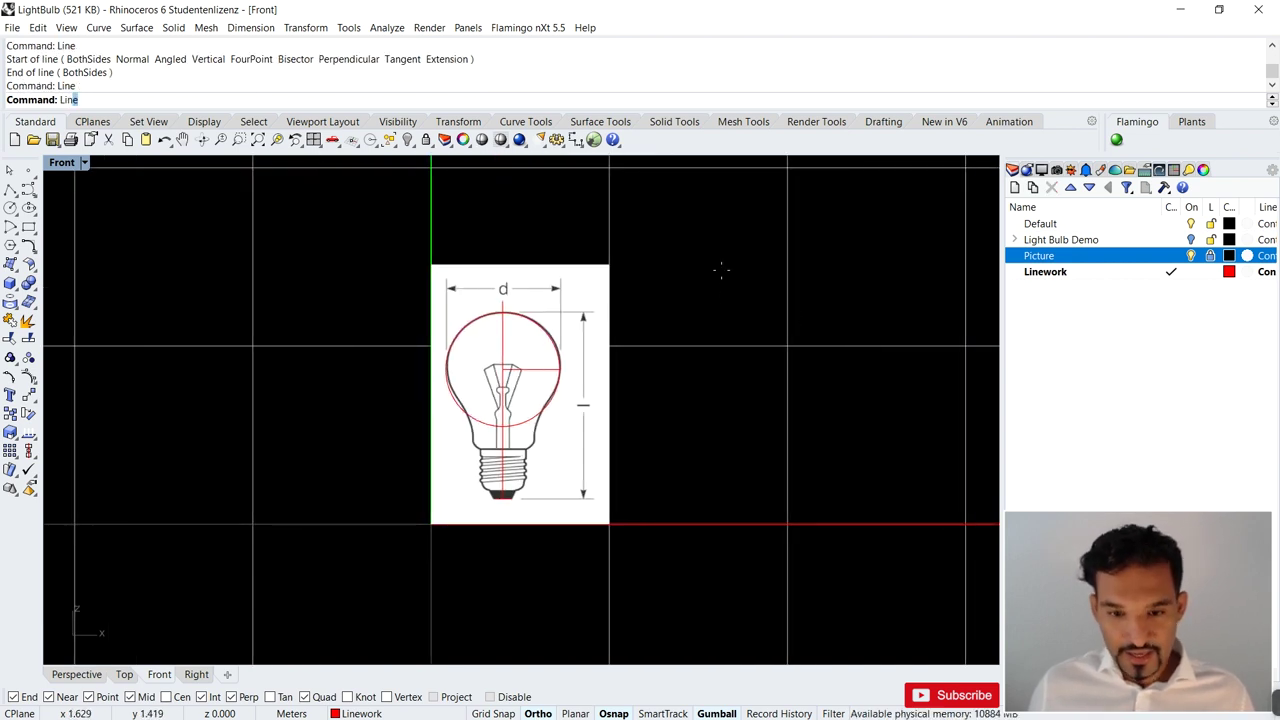
key(Return)
click(689, 294)
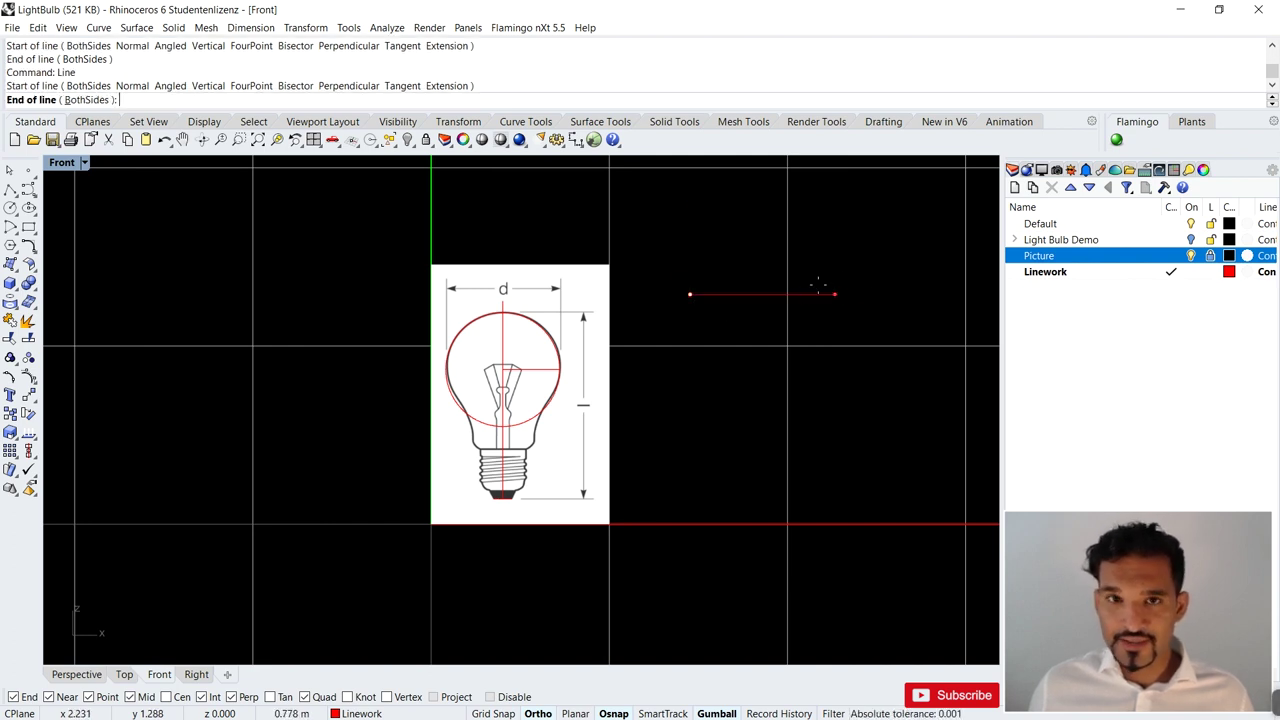
key(Escape)
key(F8)
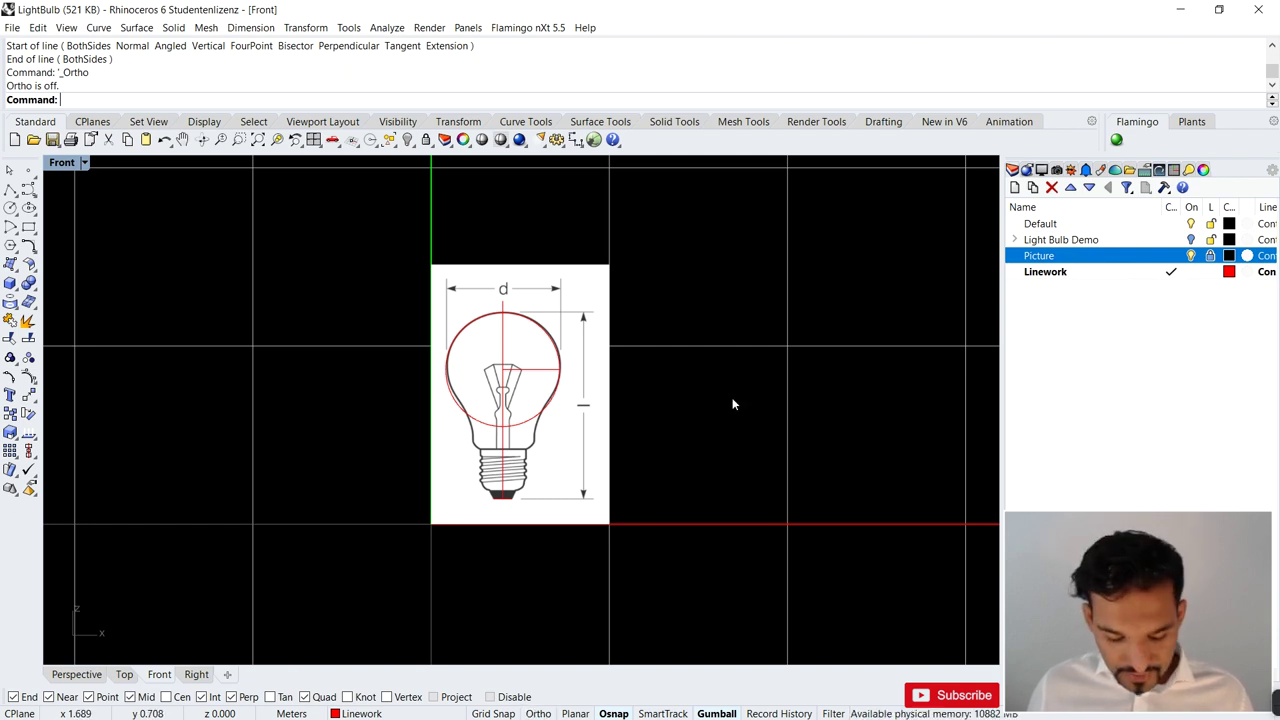
text(Line)
key(Return)
click(710, 349)
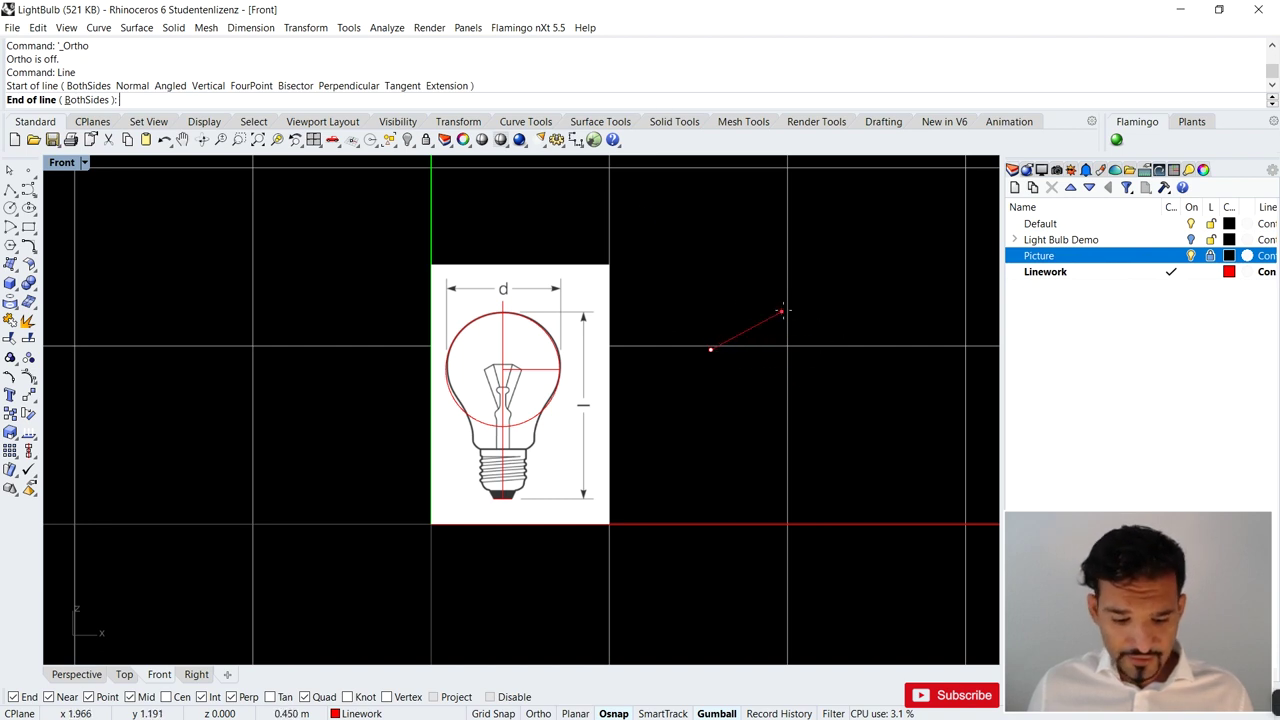
key(F8)
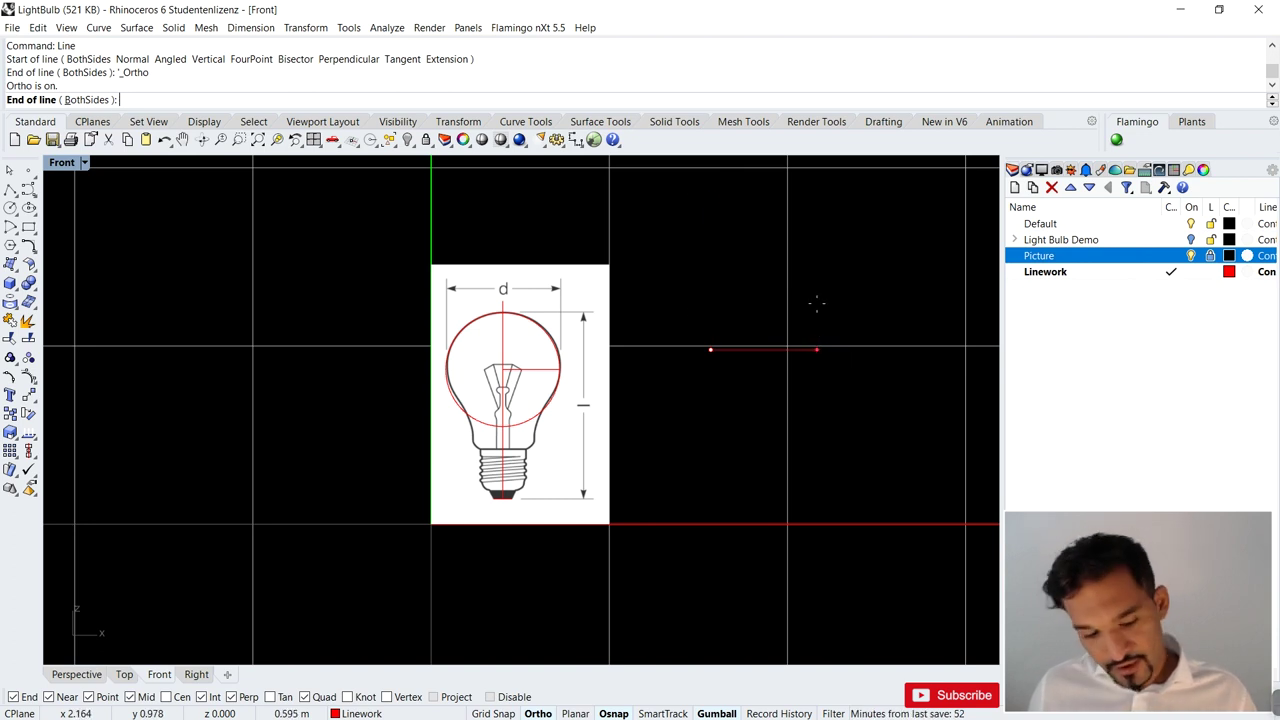
key(Escape)
- Draw a small red circle of radius 0.049 centred in the right base corner, touching the outline
scroll(489, 424, up, 5)
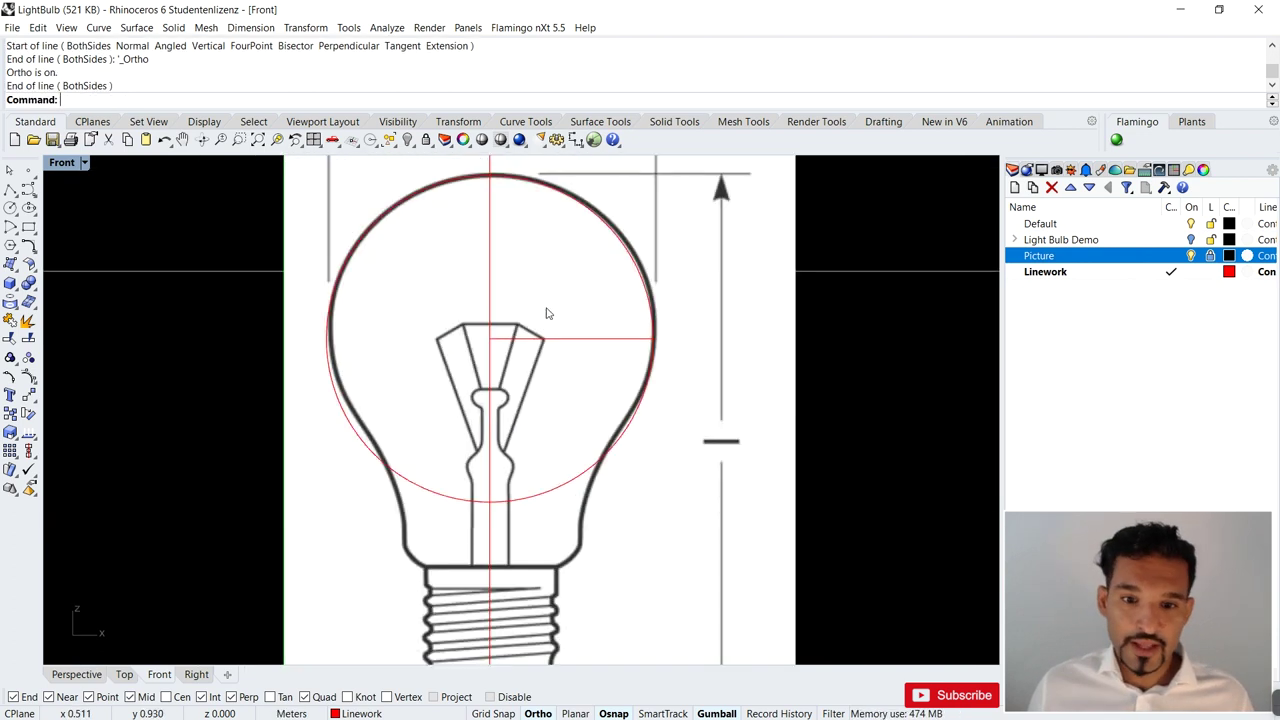
scroll(629, 251, down, 4)
scroll(594, 407, up, 2)
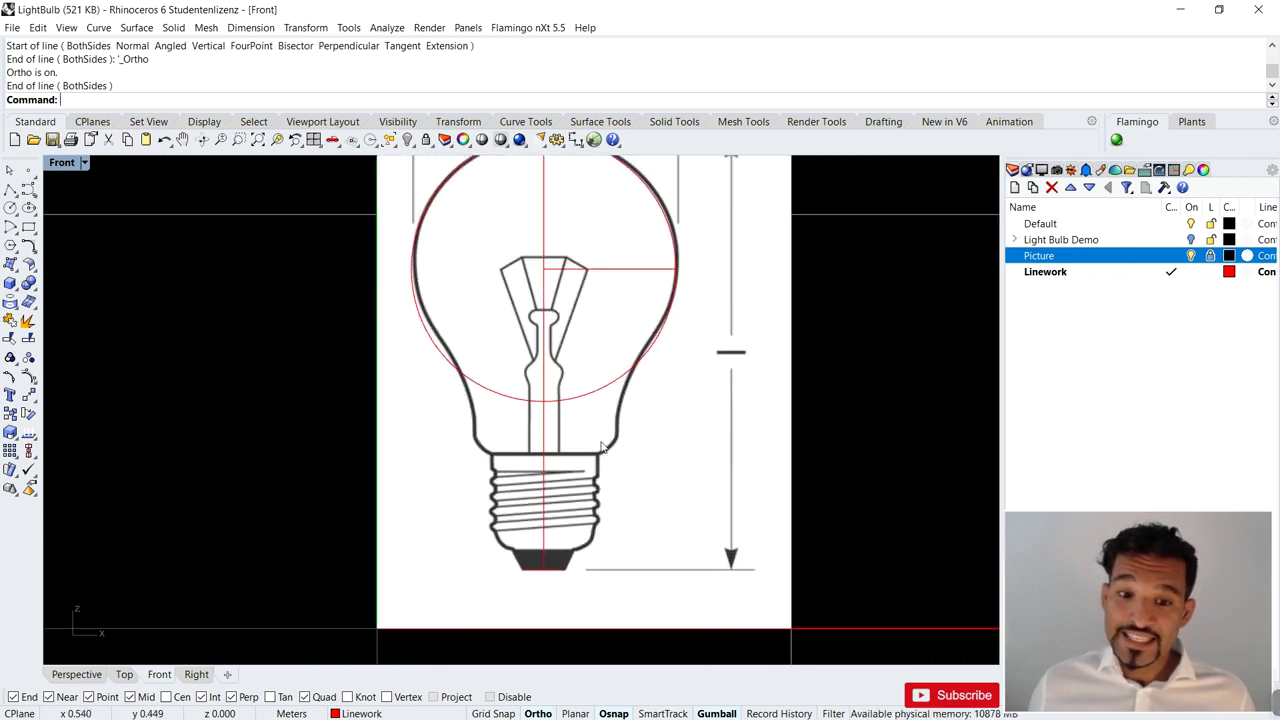
scroll(597, 430, up, 2)
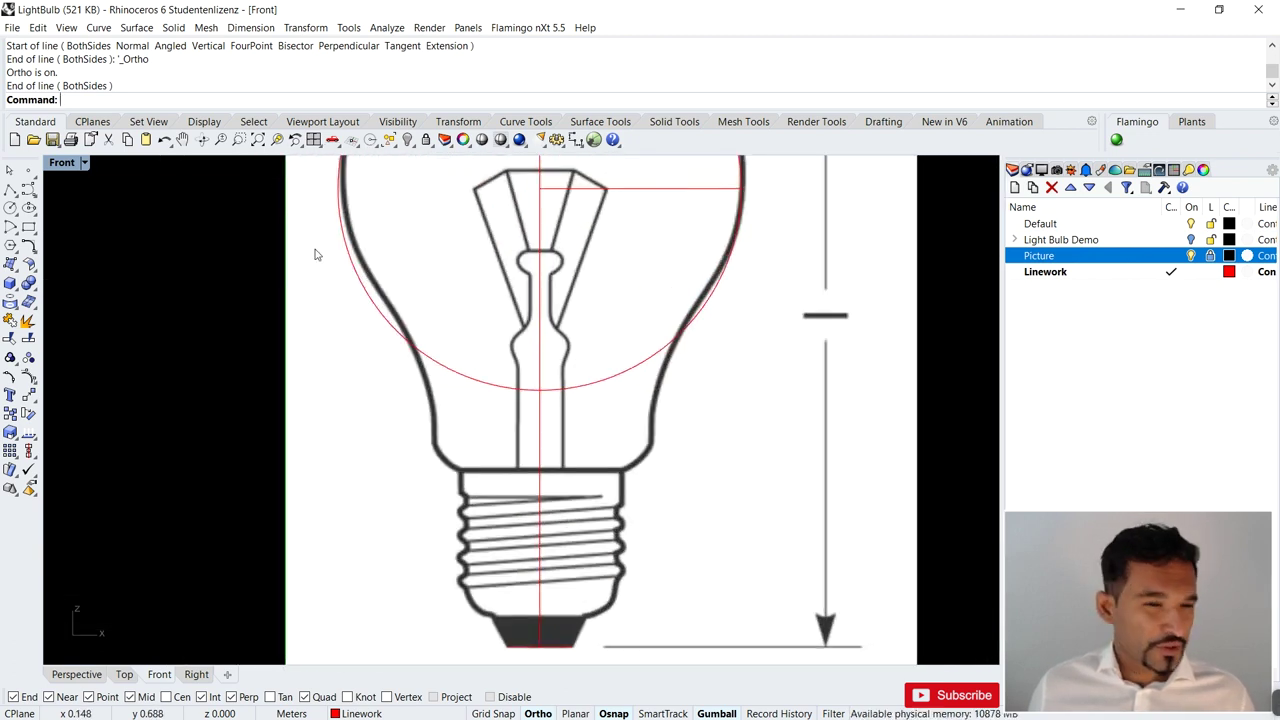
click(10, 207)
scroll(650, 440, up, 2)
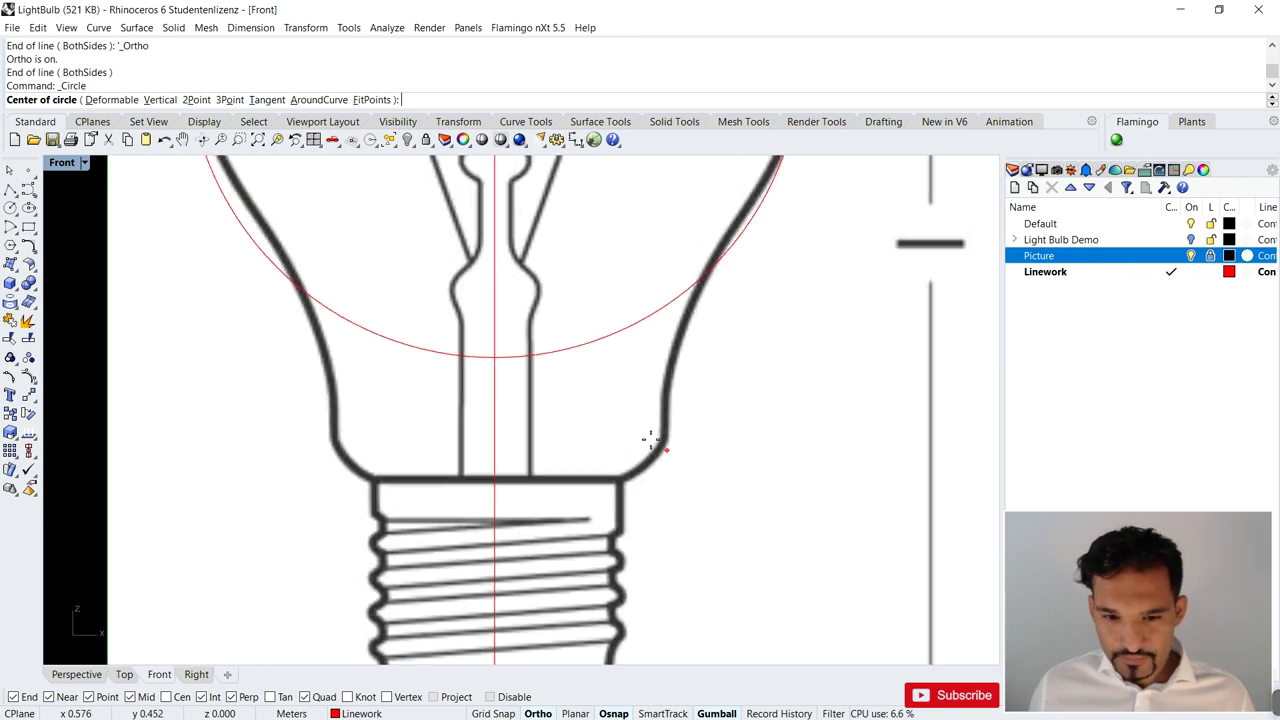
click(618, 438)
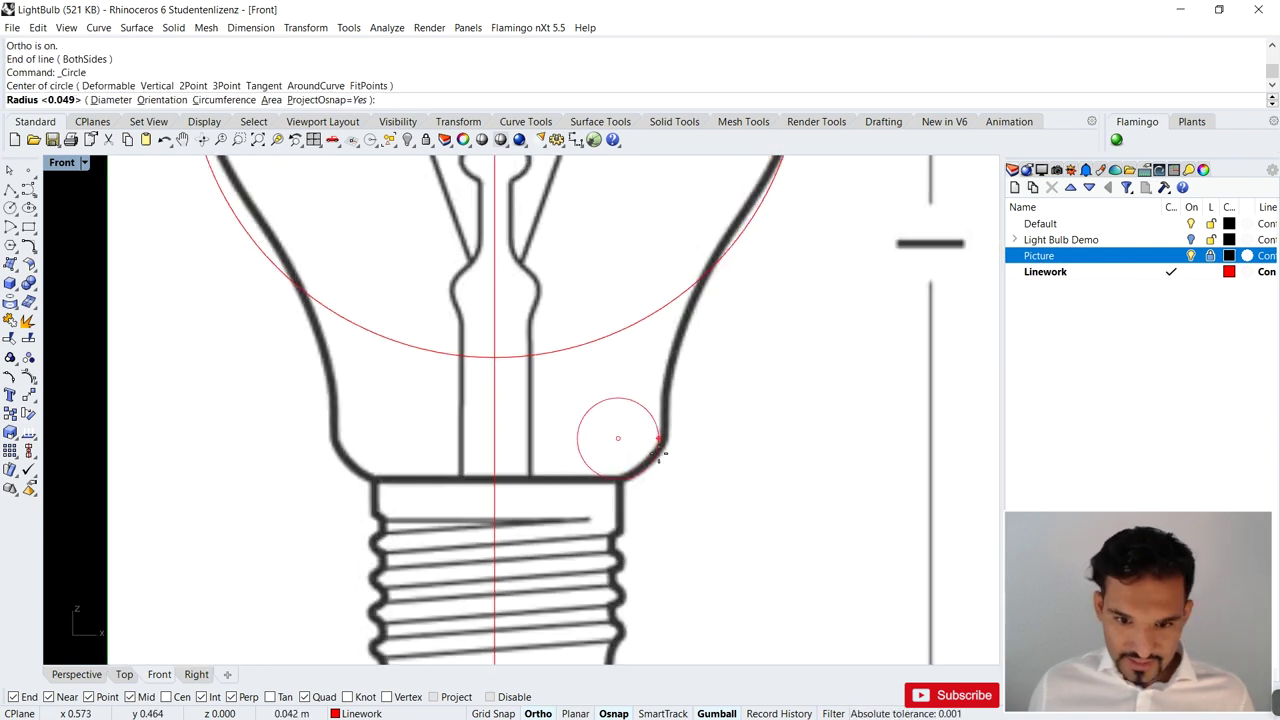
click(660, 435)
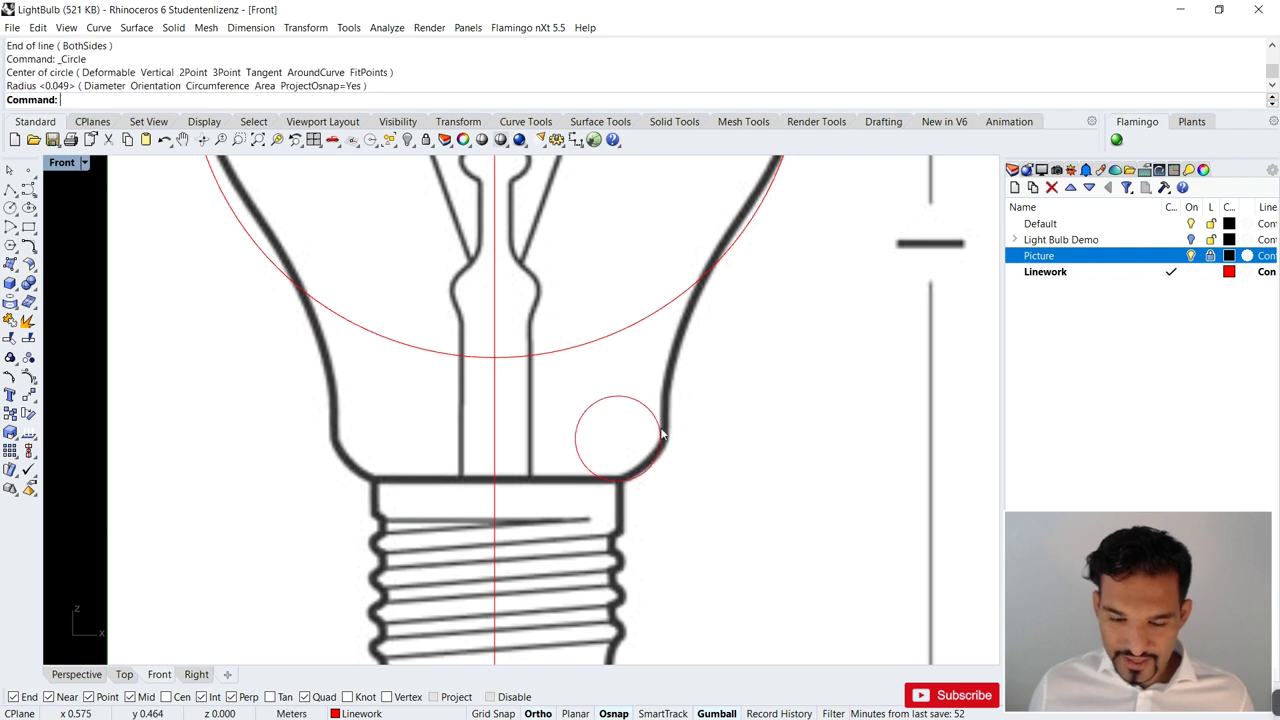
scroll(660, 470, up, 4)
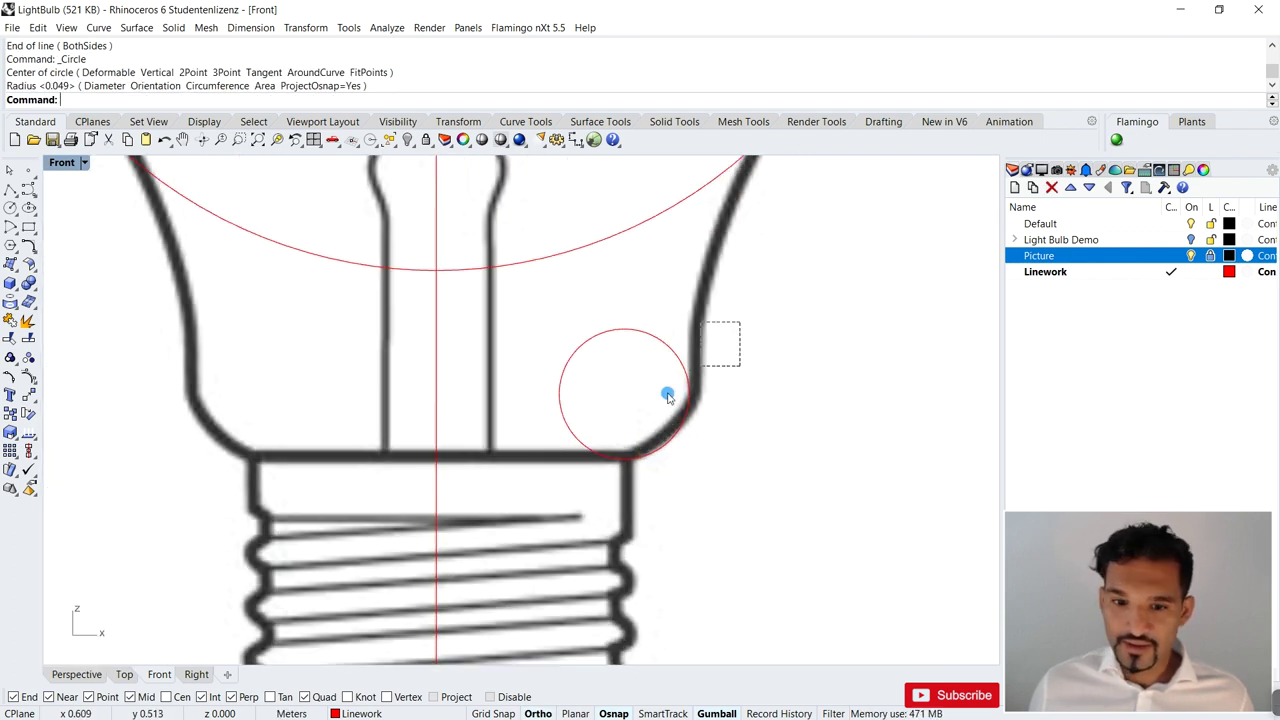
click(669, 394)
- Move the small circle so its bottom point rests on the base line, nudging it to fit the outline
scroll(640, 470, up, 2)
text(M)
key(Return)
click(618, 453)
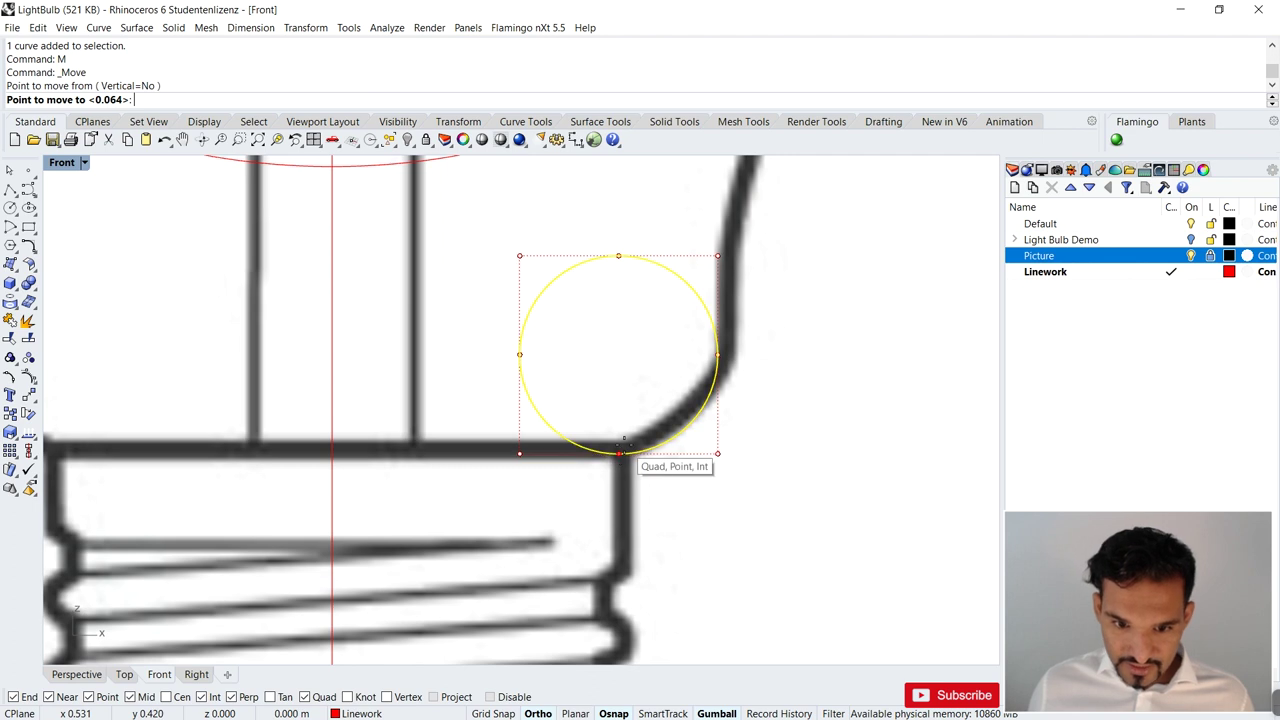
click(618, 436)
drag(619, 287, 619, 300)
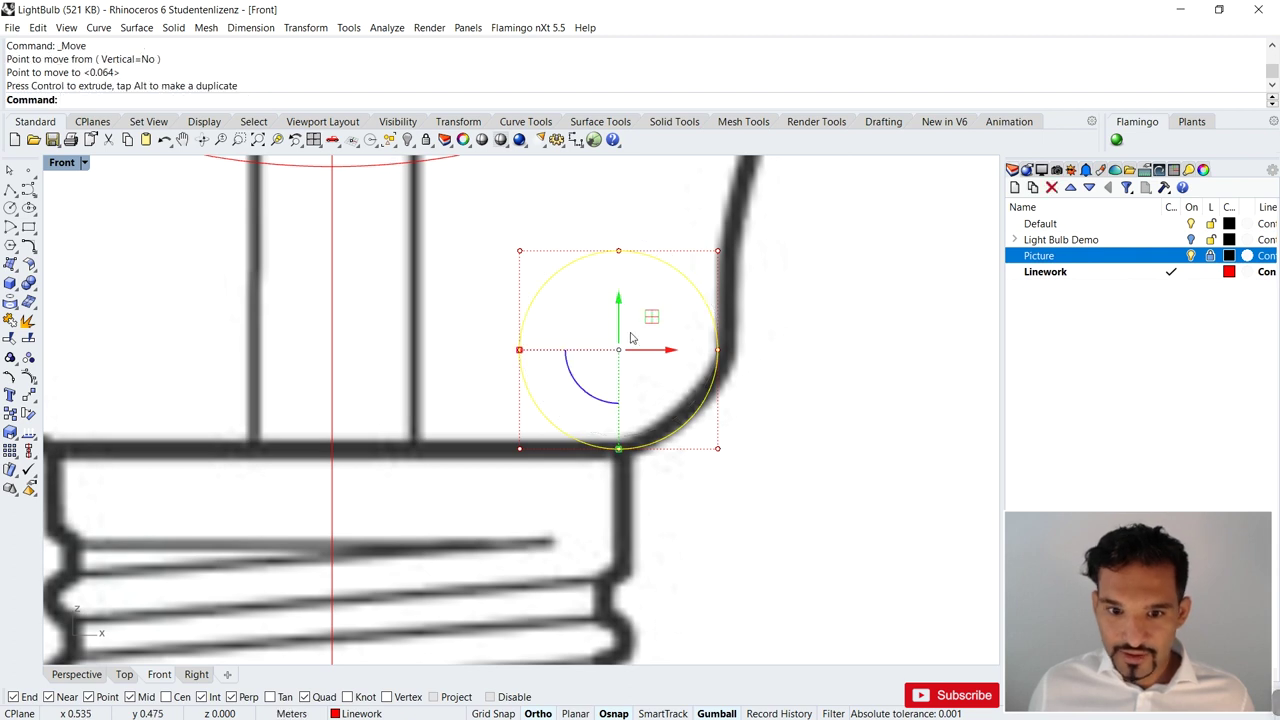
drag(655, 355, 663, 354)
click(805, 404)
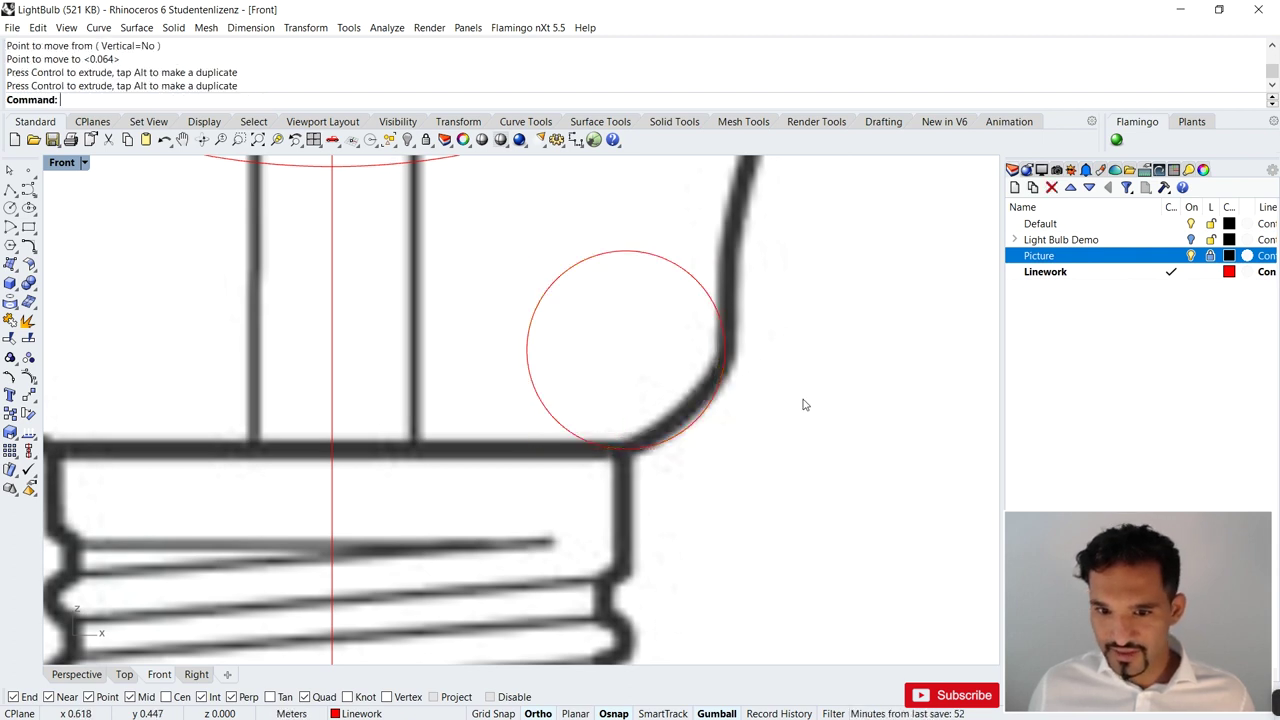
scroll(730, 377, down, 1)
scroll(740, 370, down, 3)
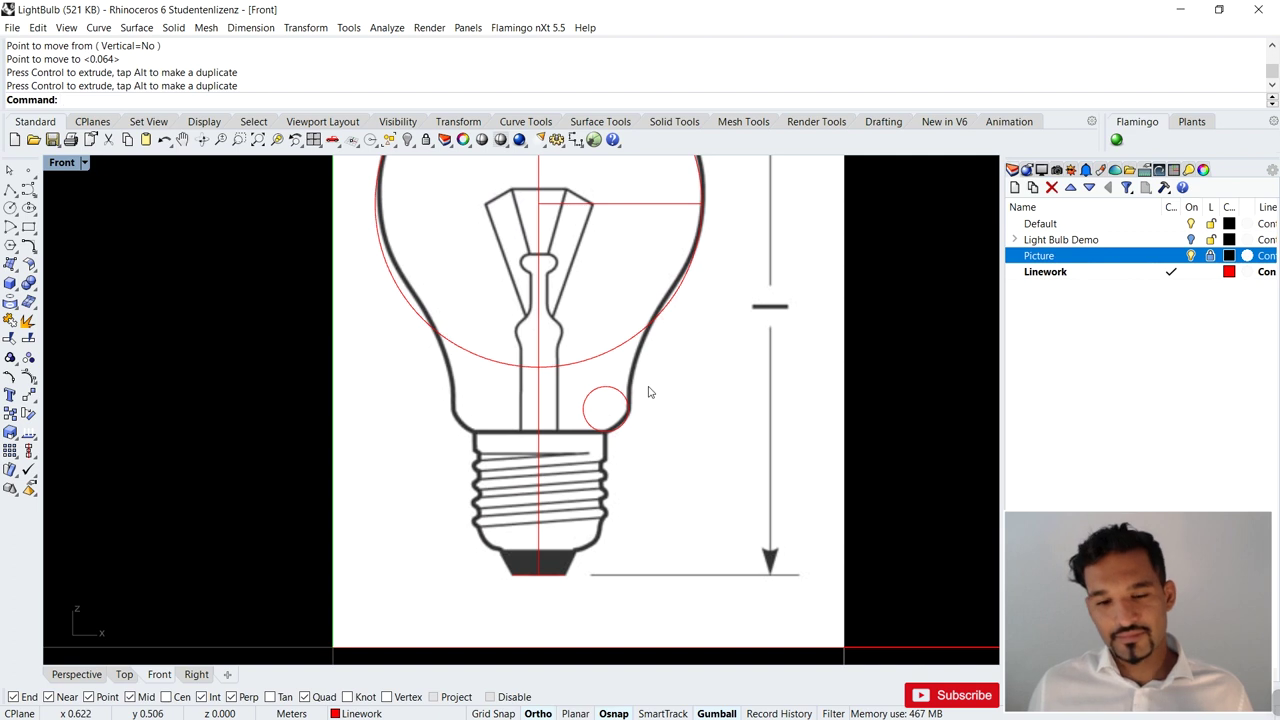
scroll(630, 400, up, 1)
scroll(612, 410, down, 3)
scroll(590, 414, up, 2)
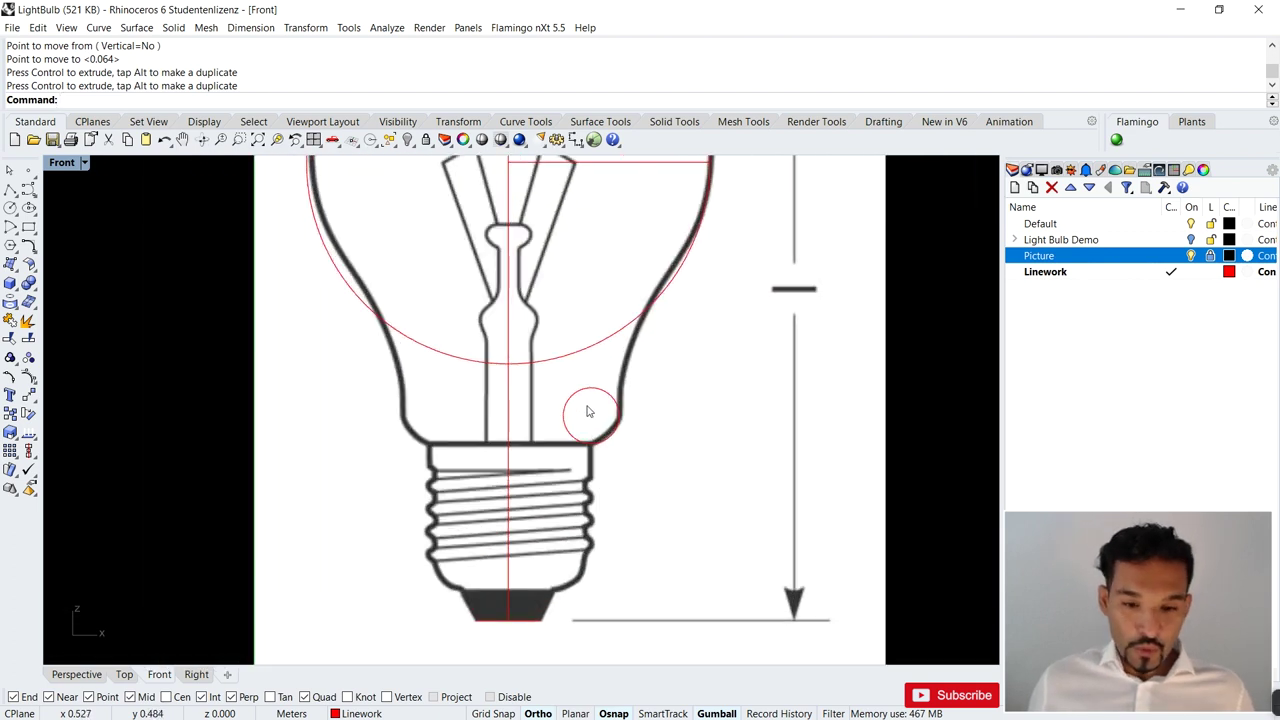
scroll(610, 330, down, 2)
scroll(604, 307, up, 1)
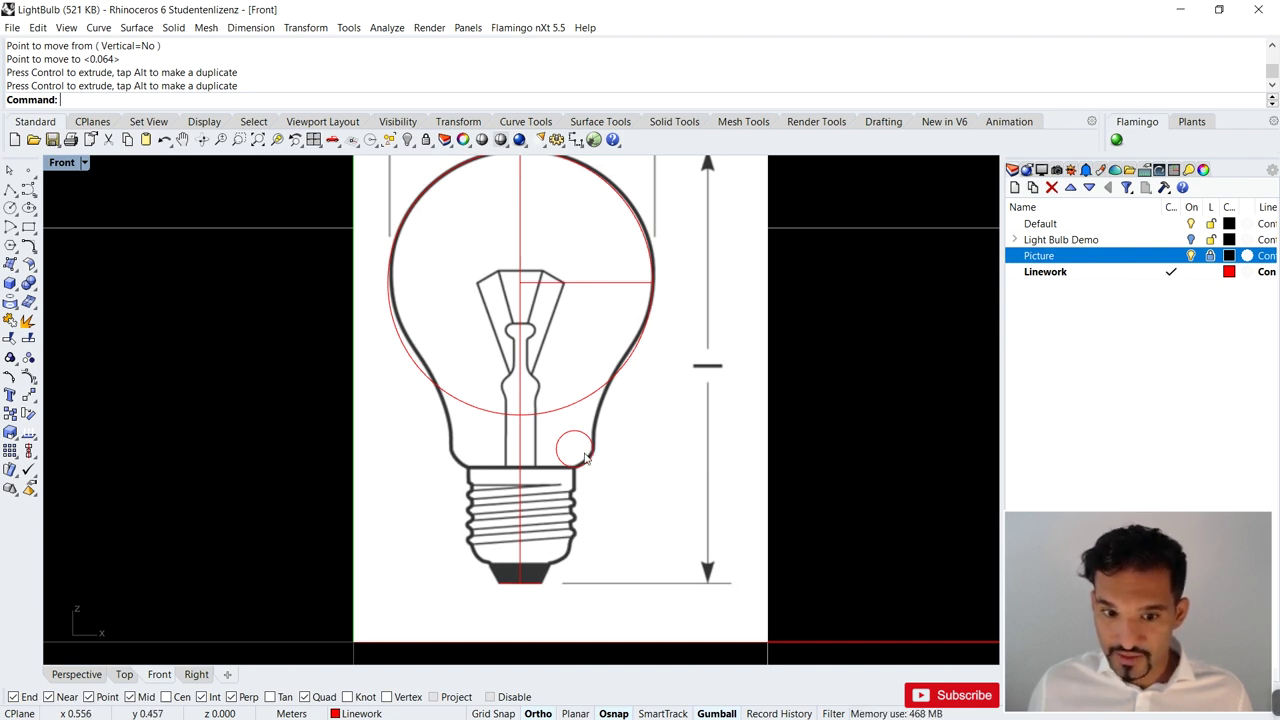
scroll(585, 457, up, 2)
- Draw two radius lines from the small circle's centre to its right and bottom quadrant points
text(line)
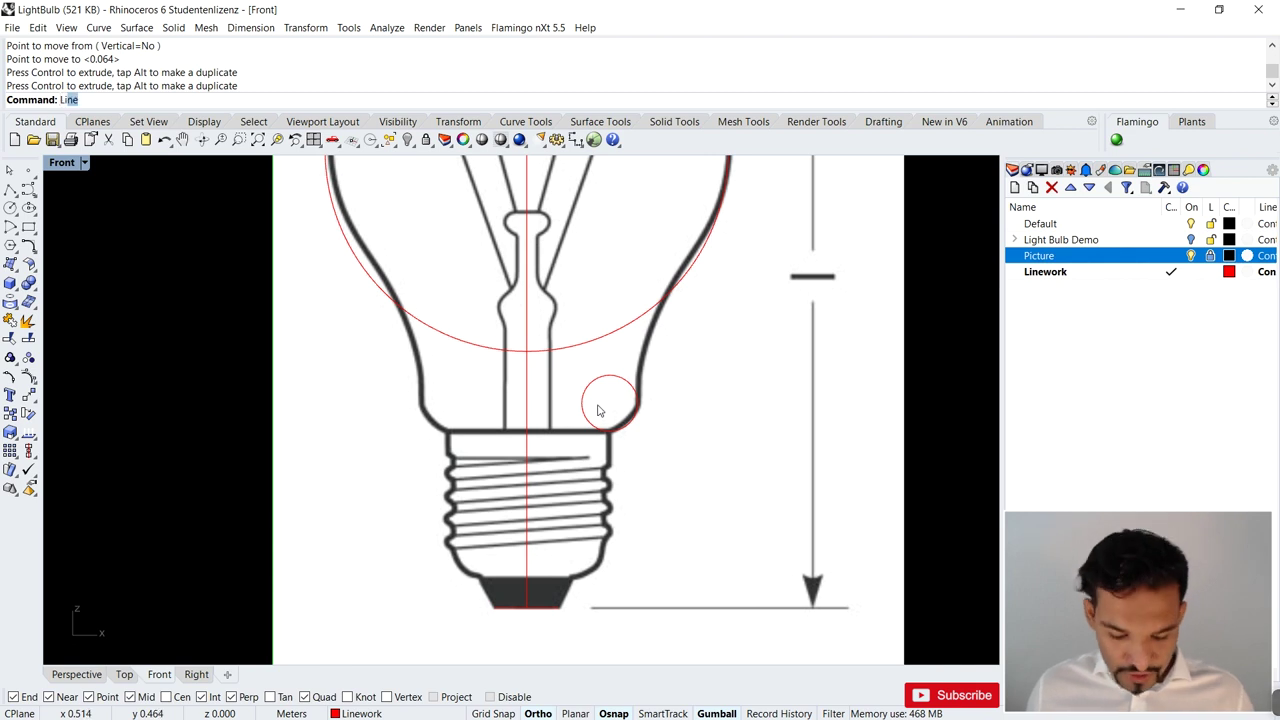
key(Return)
scroll(612, 412, up, 2)
click(644, 400)
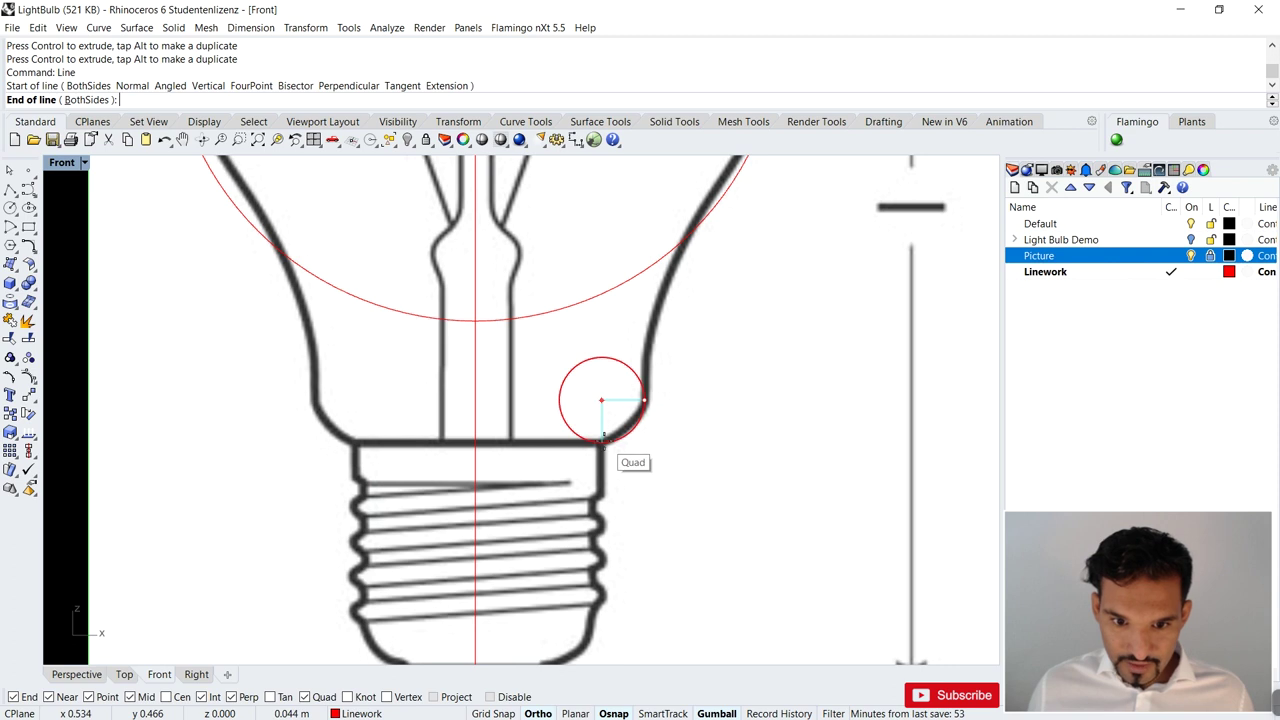
click(603, 437)
key(Return)
click(601, 400)
click(603, 440)
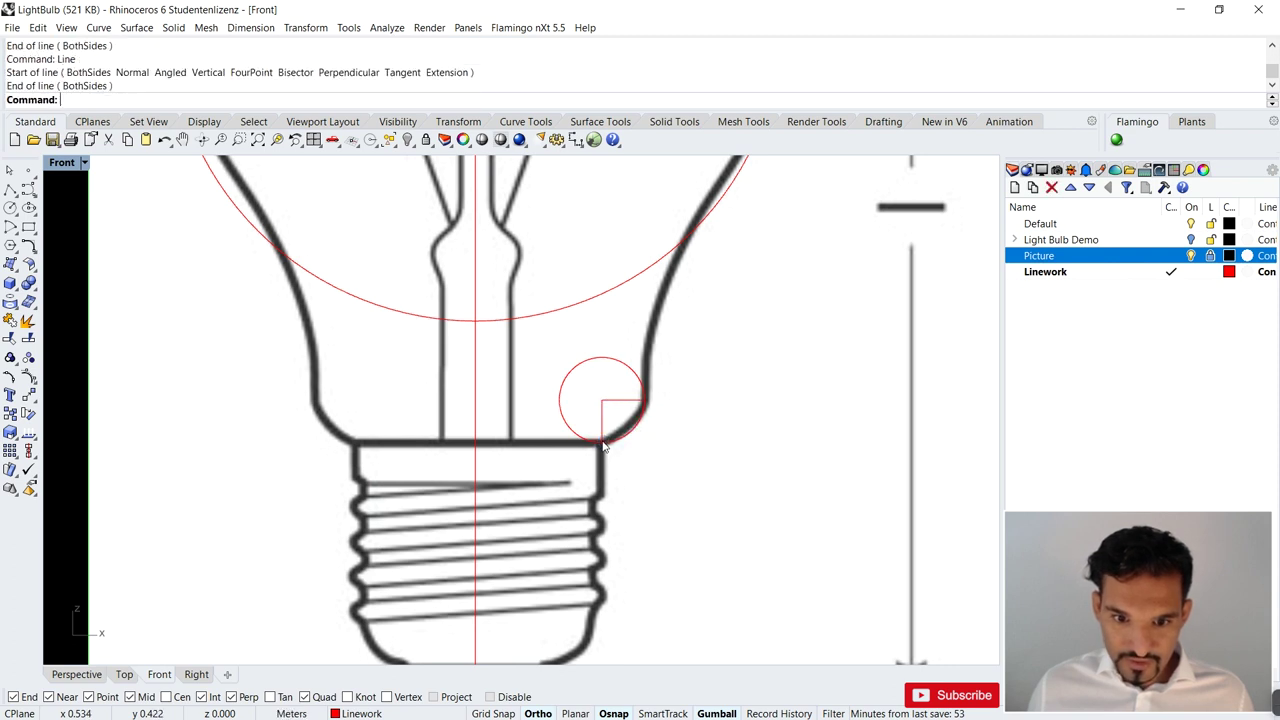
drag(608, 380, 597, 419)
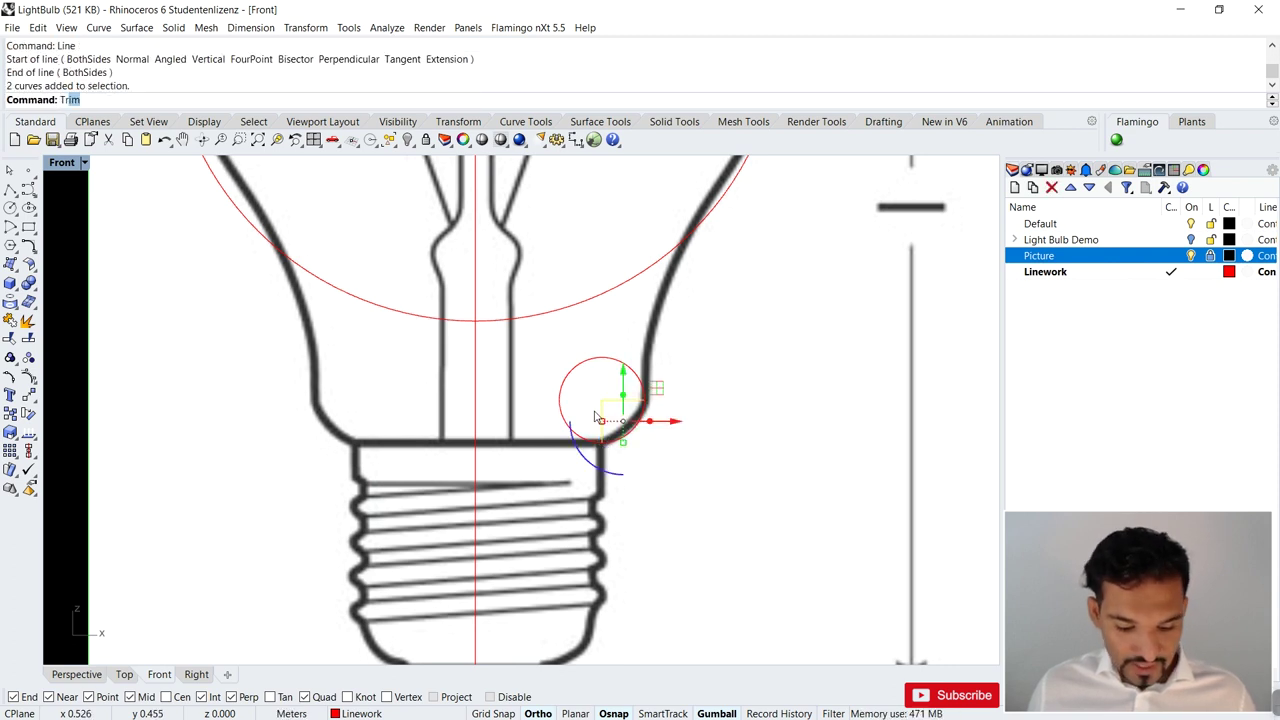
- Trim the small circle with the two radius lines, leaving only the corner fillet arc
key(Return)
click(605, 358)
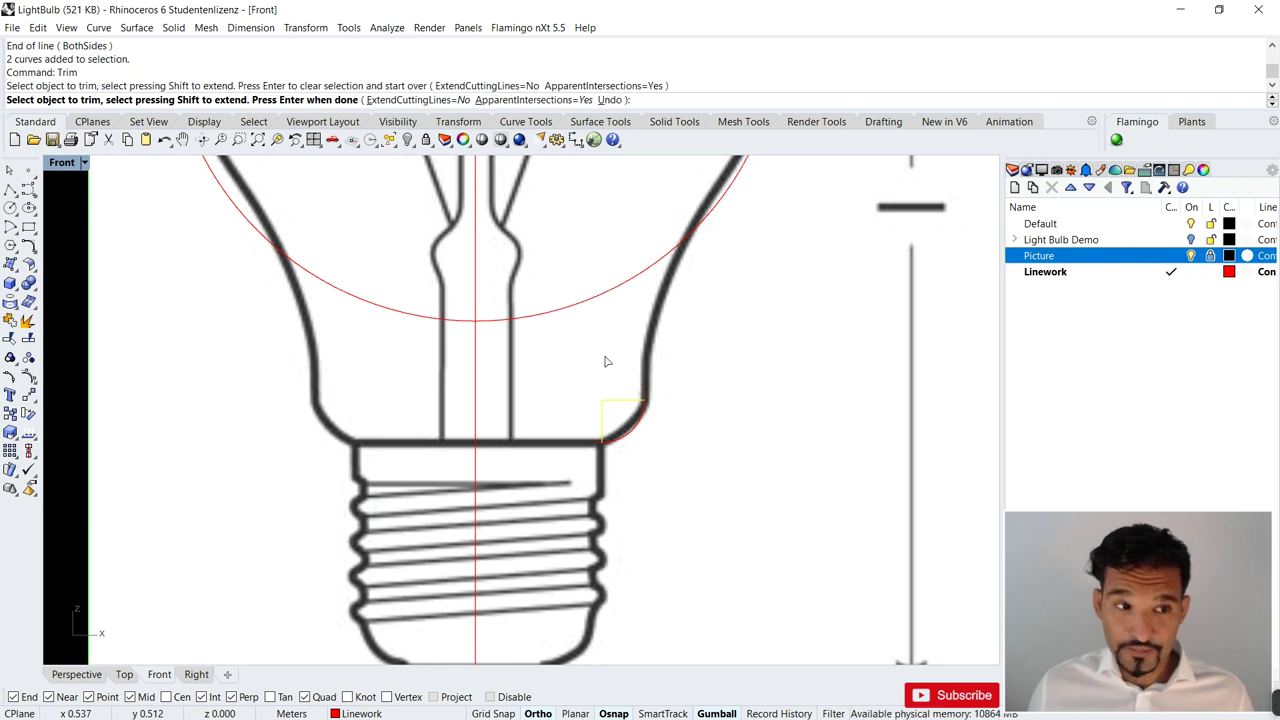
key(Return)
scroll(608, 280, down, 3)
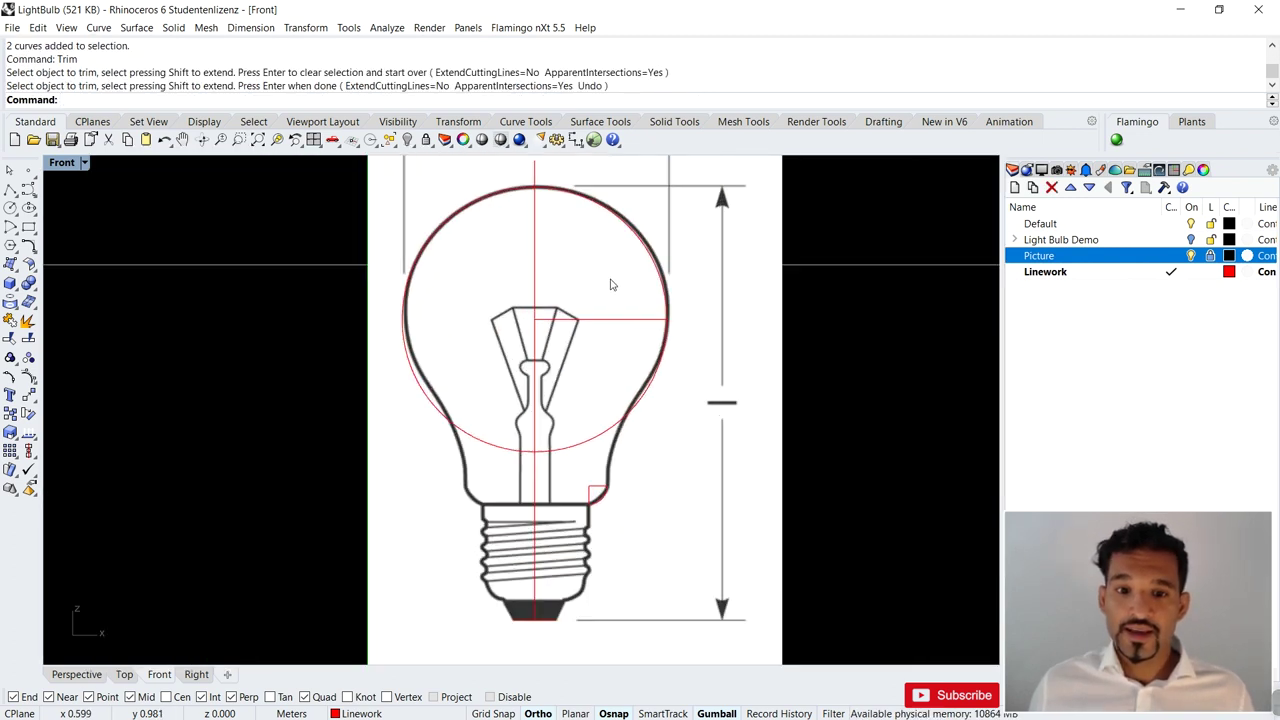
scroll(590, 290, up, 2)
- Trim away both lower parts of the large circle, keeping its upper-right quarter arc
drag(571, 280, 494, 336)
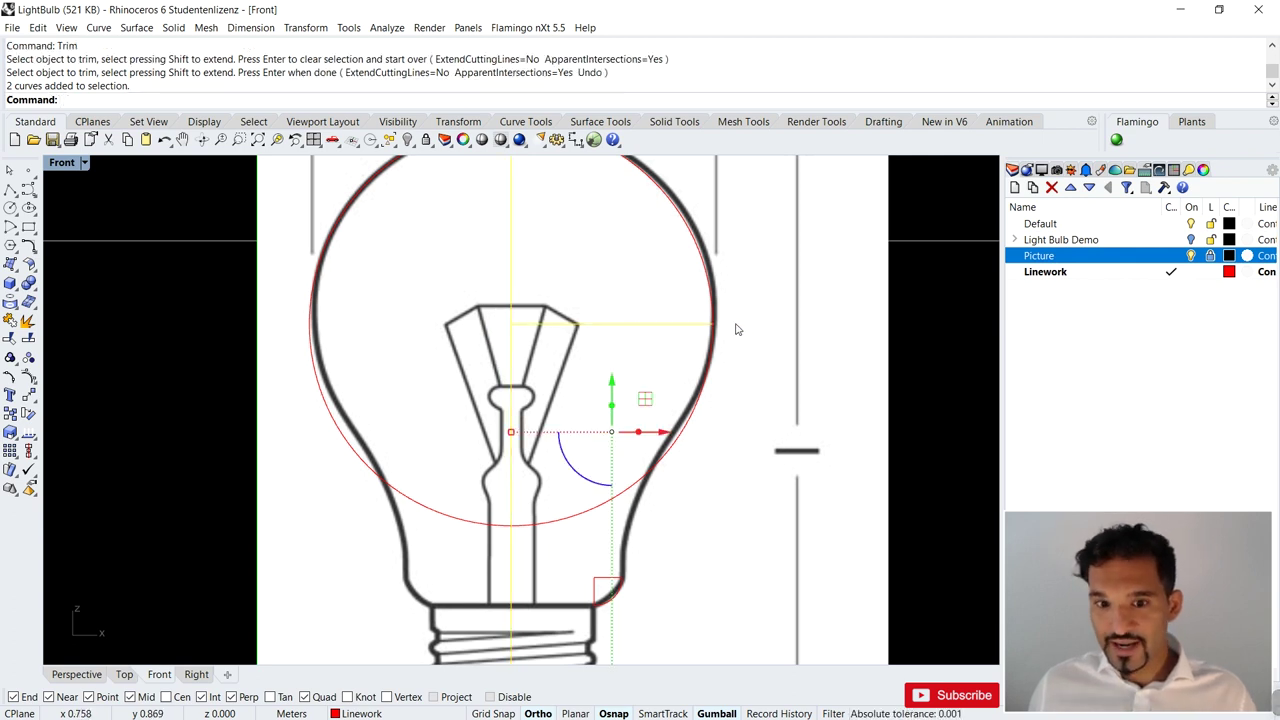
scroll(683, 335, up, 5)
scroll(695, 326, up, 2)
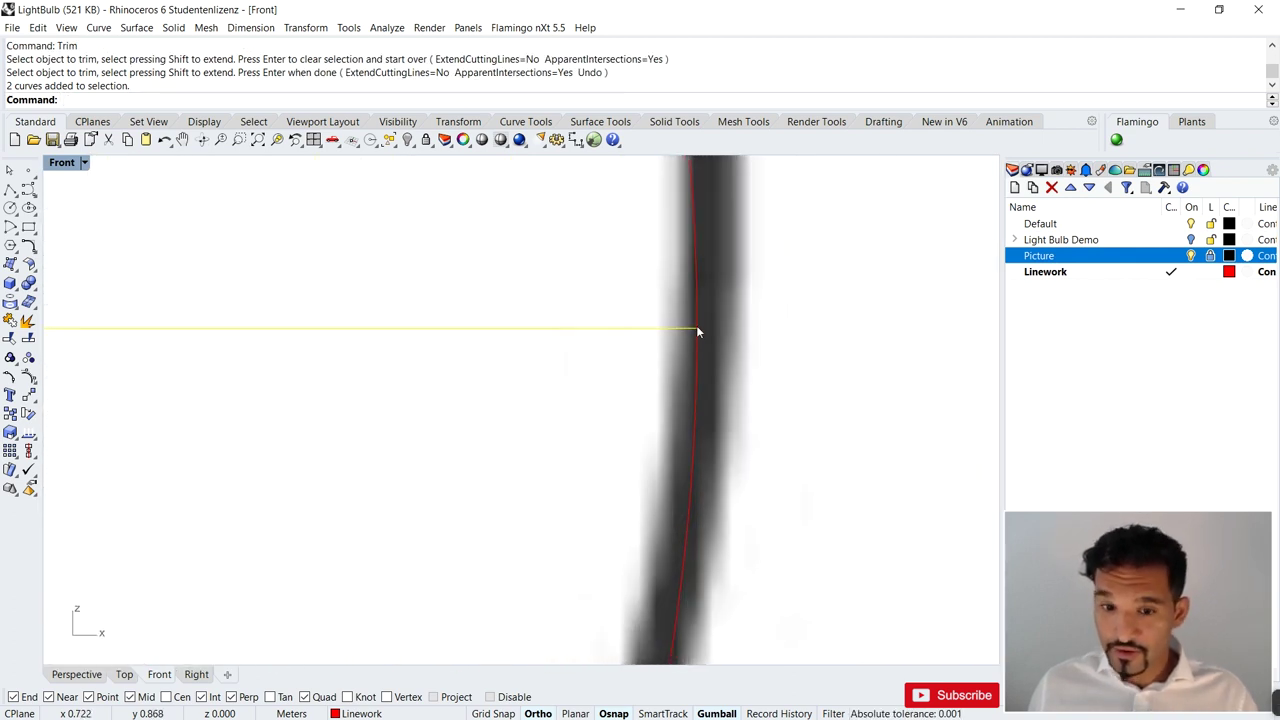
scroll(696, 325, up, 3)
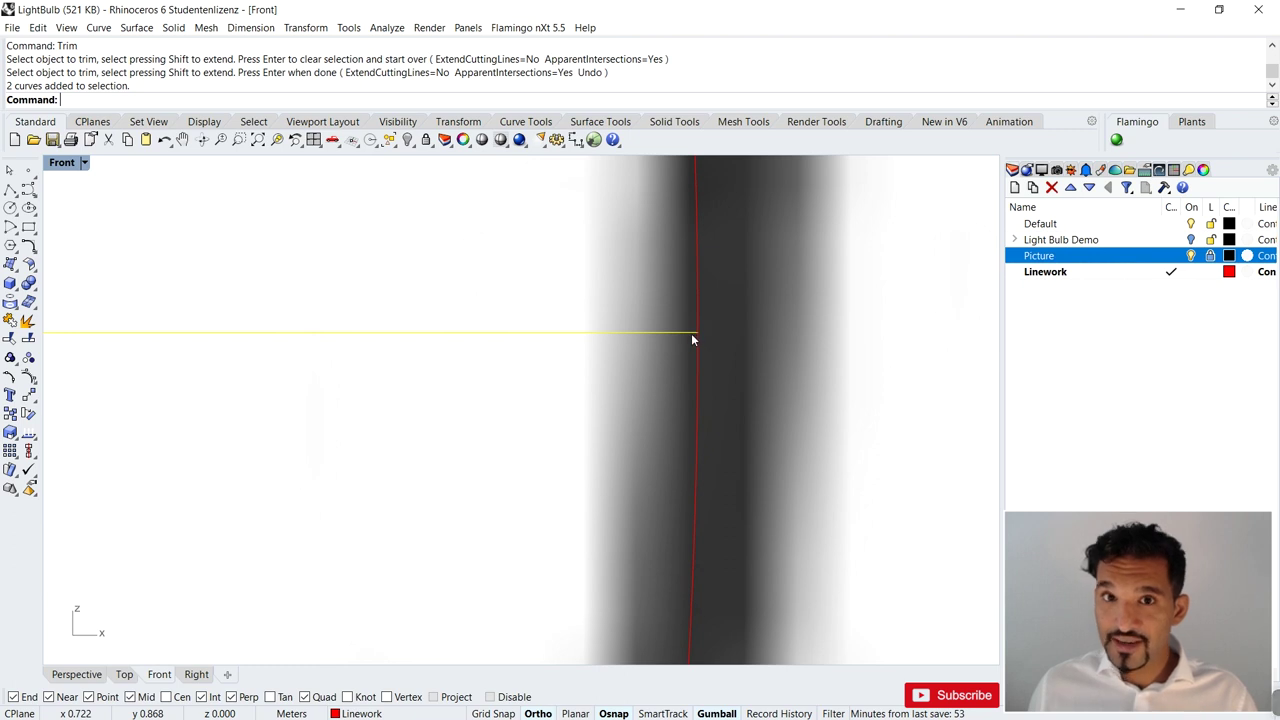
scroll(692, 338, down, 5)
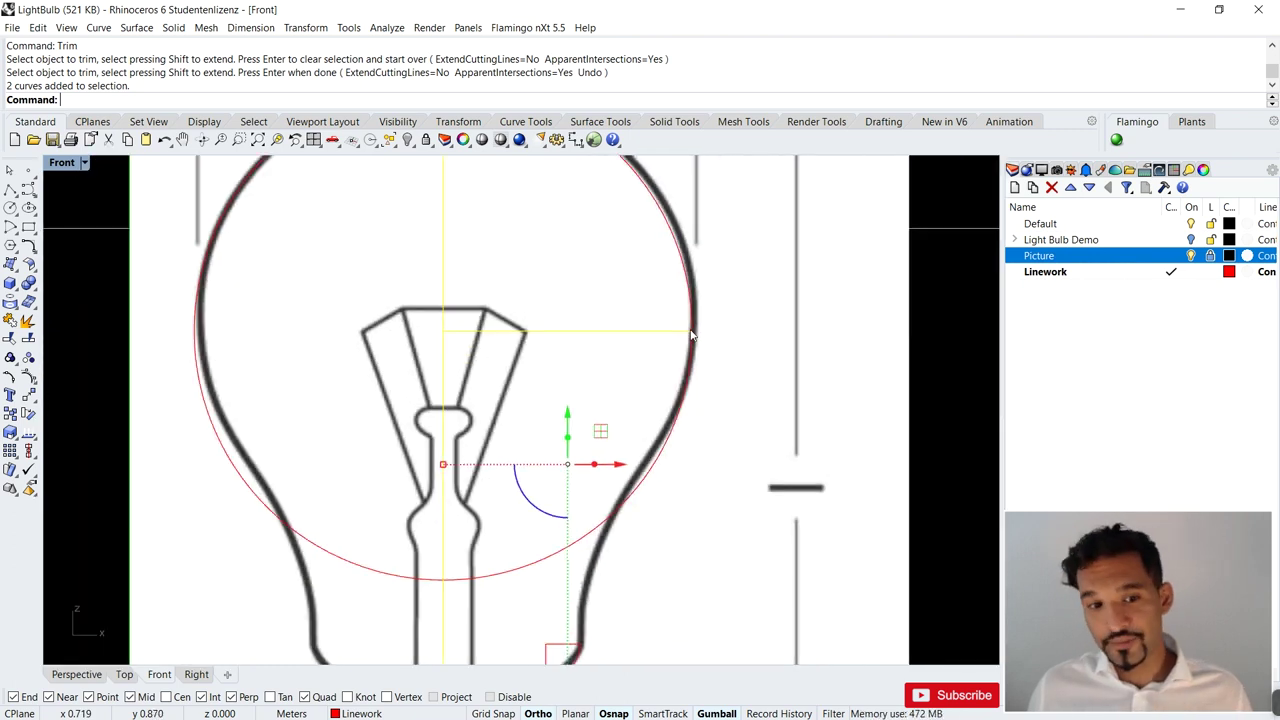
key(Return)
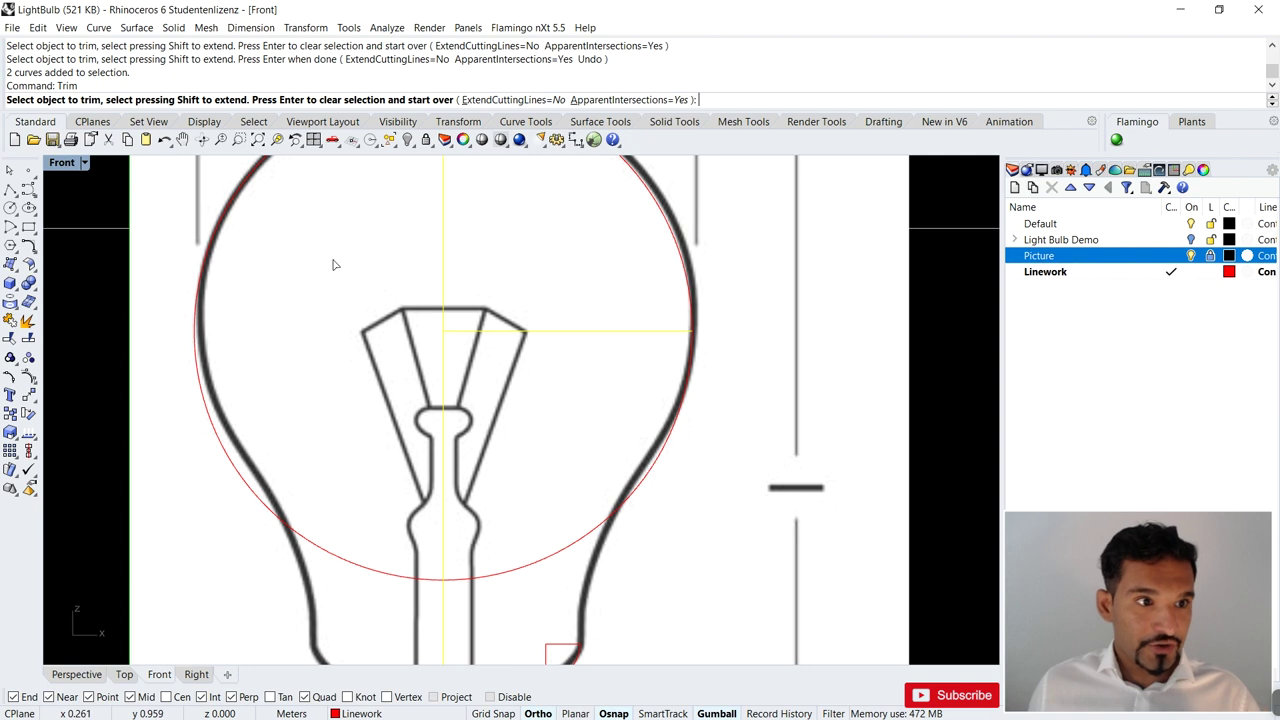
scroll(490, 346, down, 5)
scroll(521, 471, up, 2)
click(528, 492)
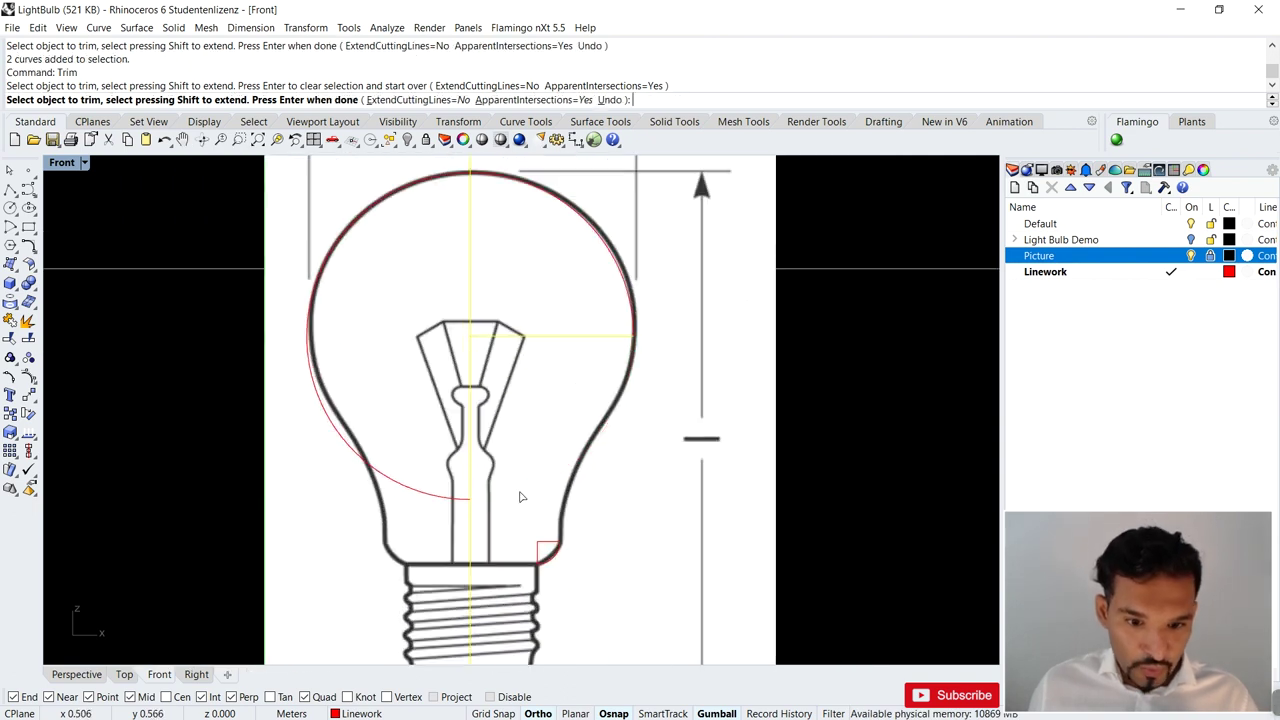
click(423, 492)
key(Return)
key(Escape)
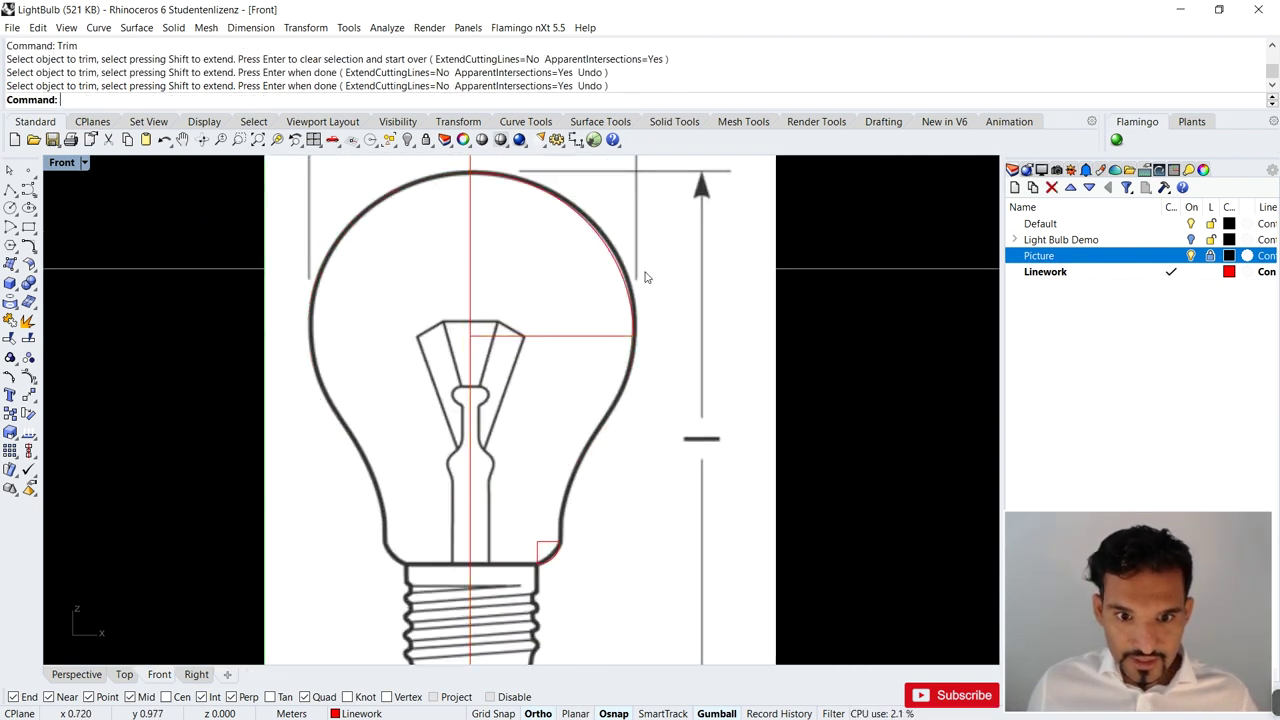
click(603, 242)
scroll(583, 420, down, 3)
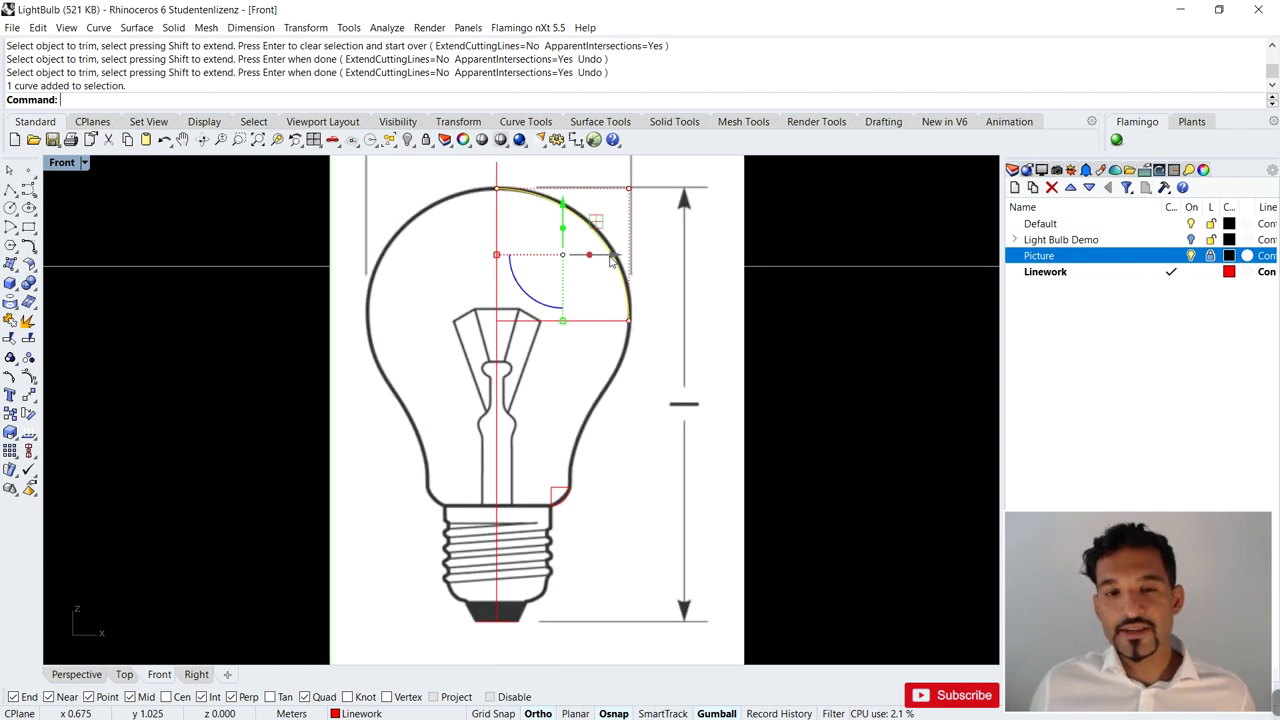
- Start an ArcBlend from the lower end of the small fillet arc
click(579, 402)
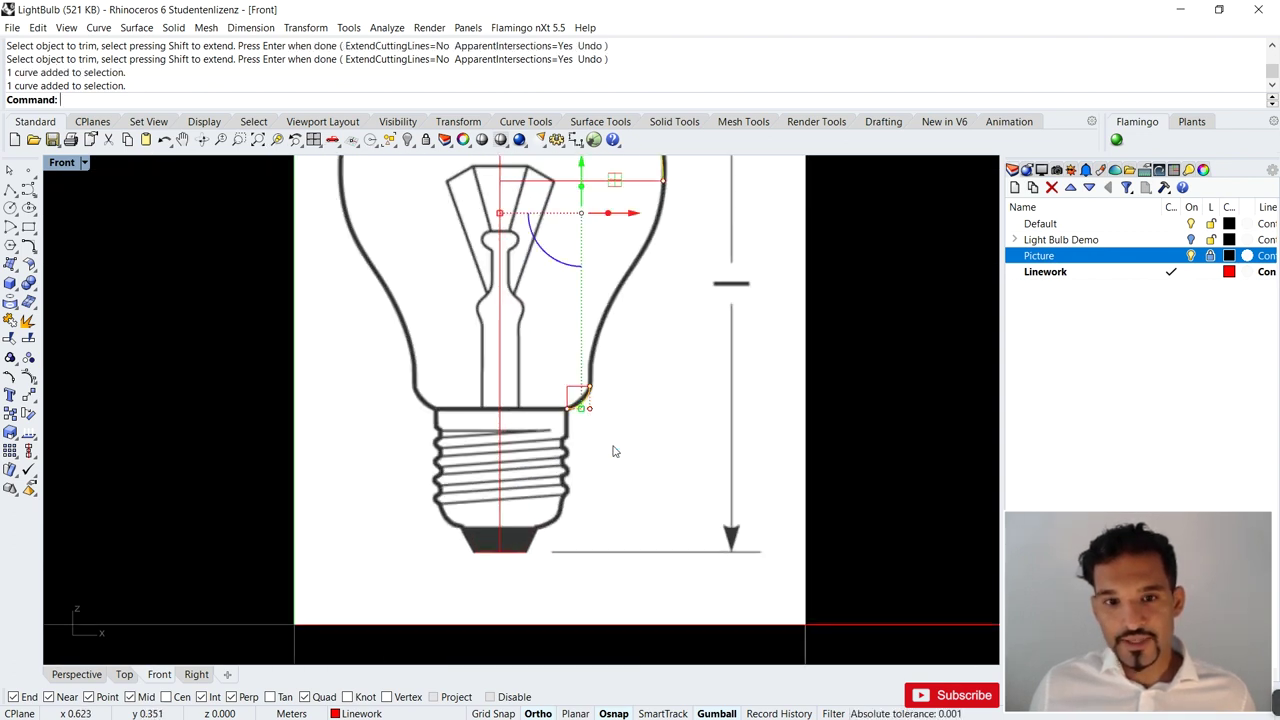
scroll(611, 440, down, 1)
scroll(640, 390, up, 2)
key(Escape)
text(ArcBlend)
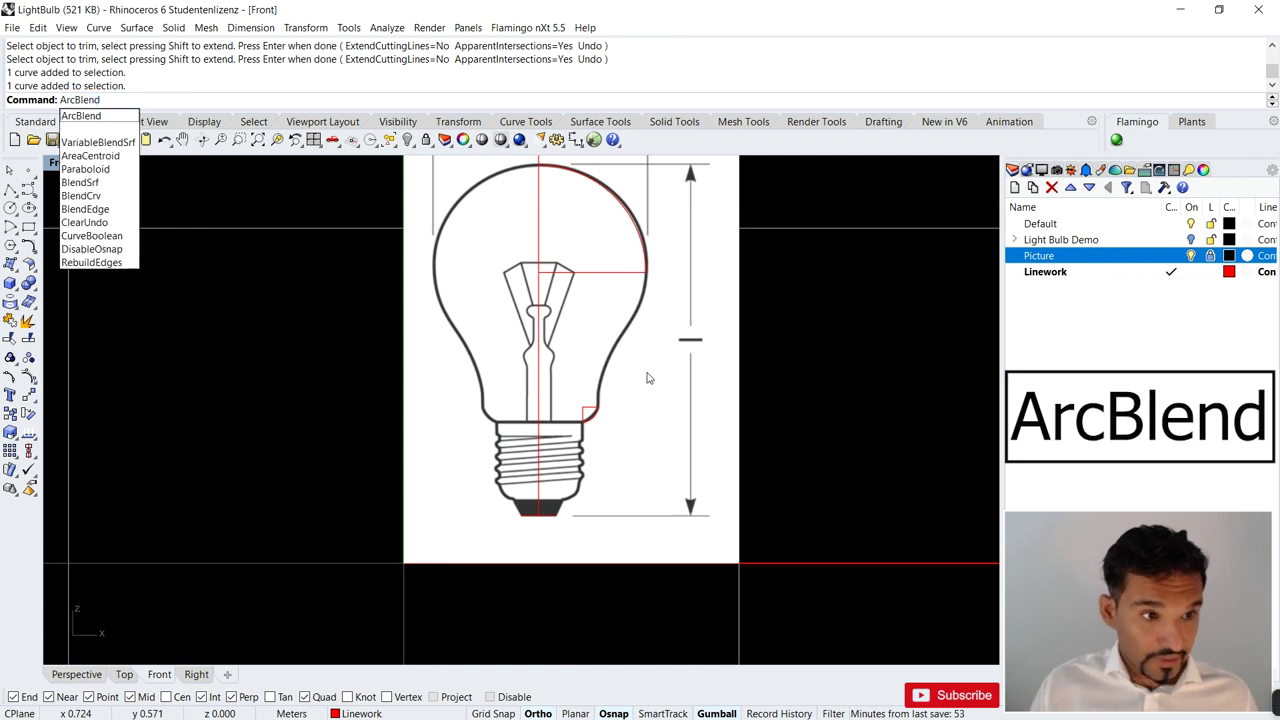
key(Return)
scroll(618, 410, up, 3)
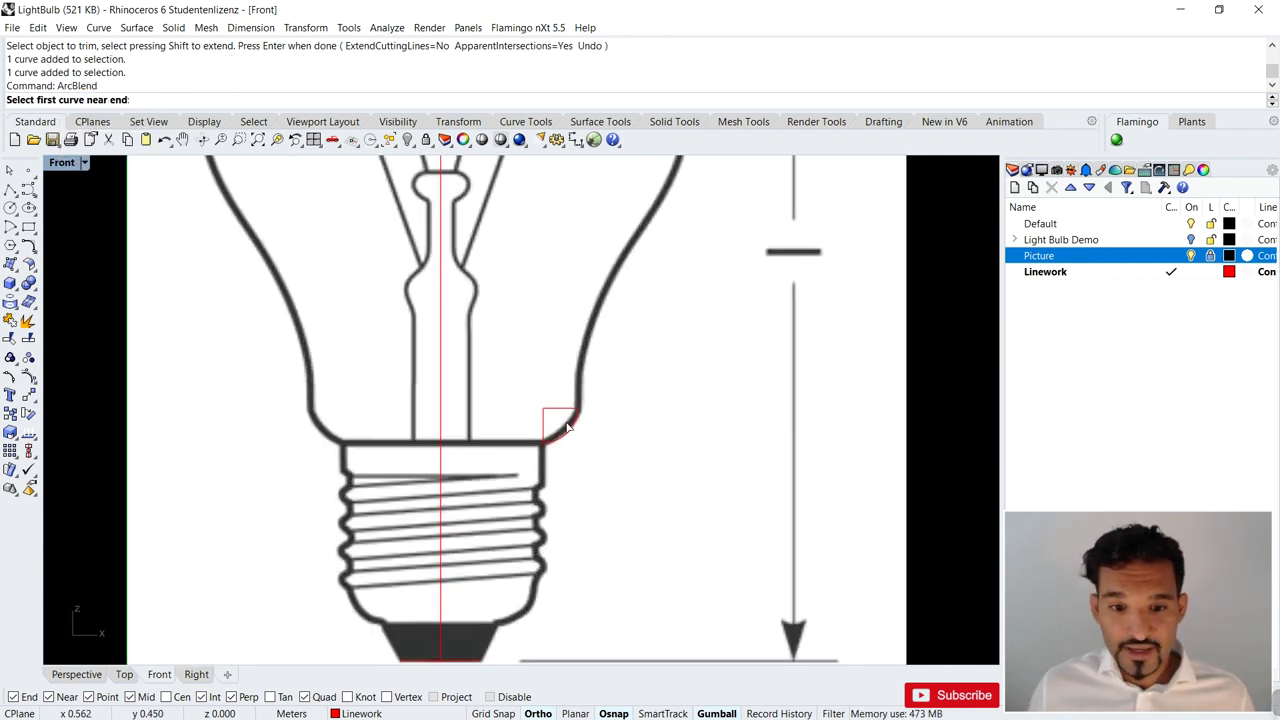
click(576, 419)
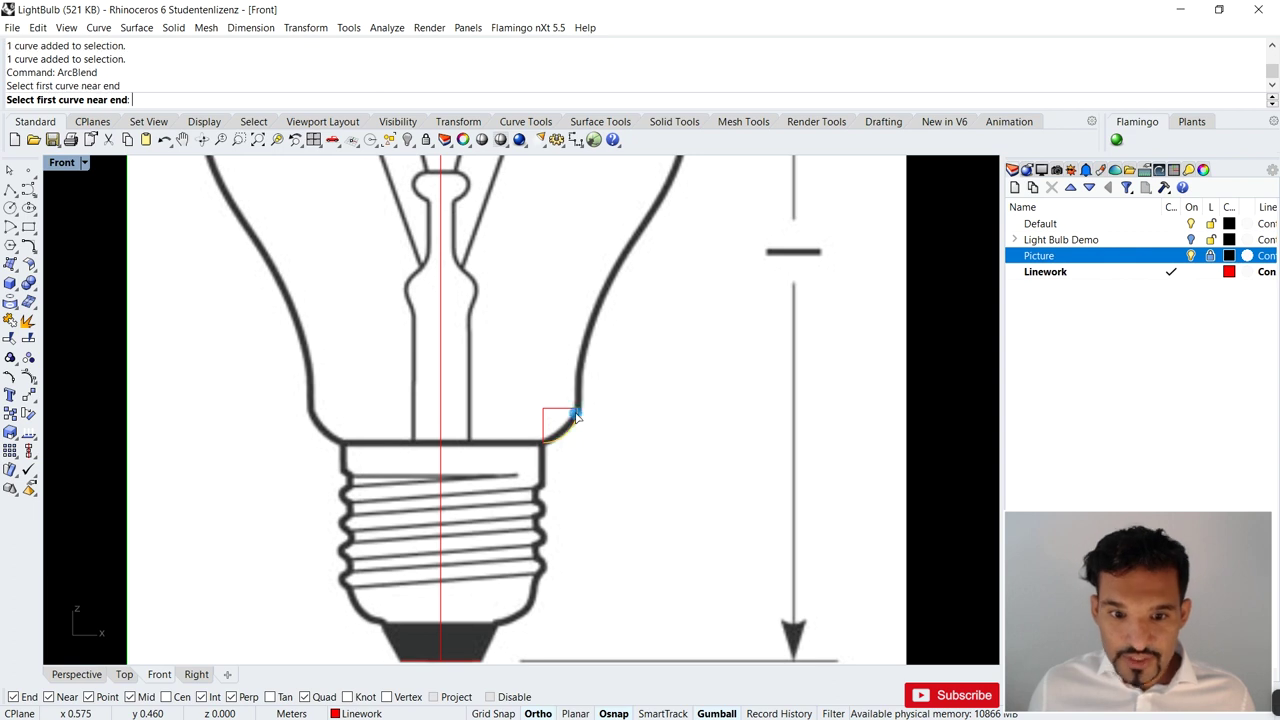
- Pick the bulb's top arc as the second curve of the blend
scroll(620, 300, down, 3)
scroll(645, 233, up, 1)
scroll(645, 233, up, 5)
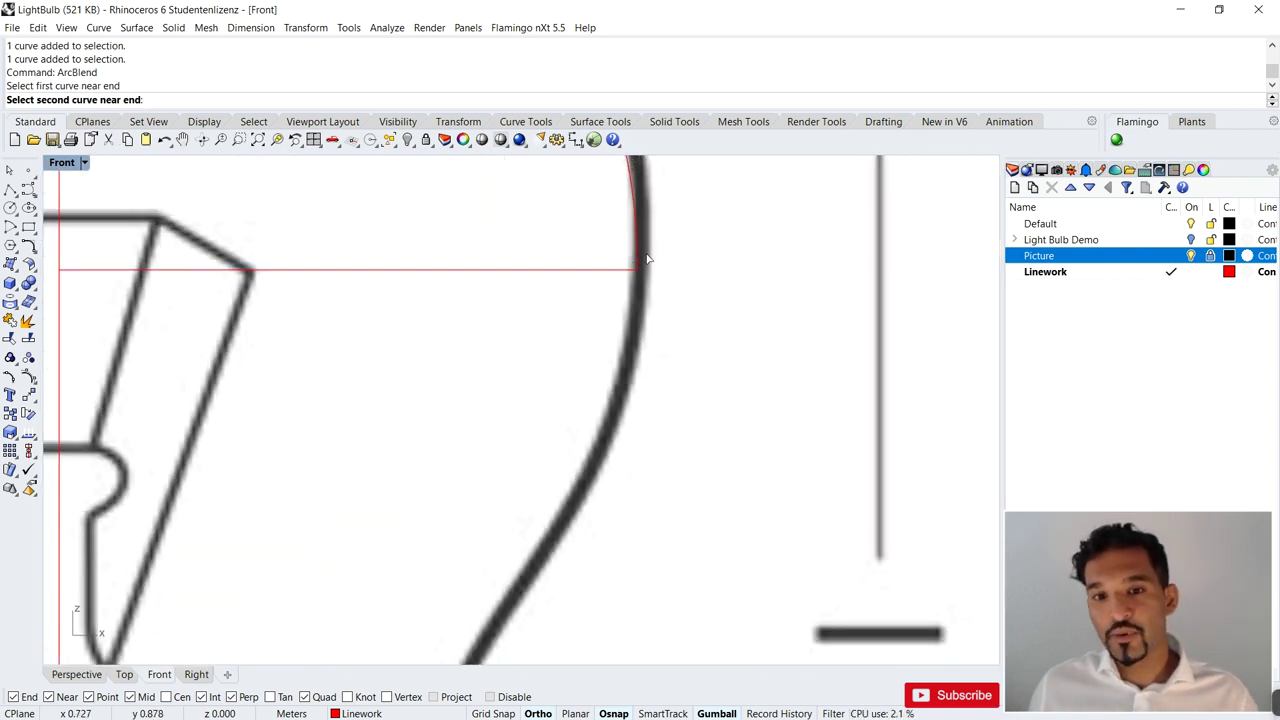
scroll(640, 254, down, 2)
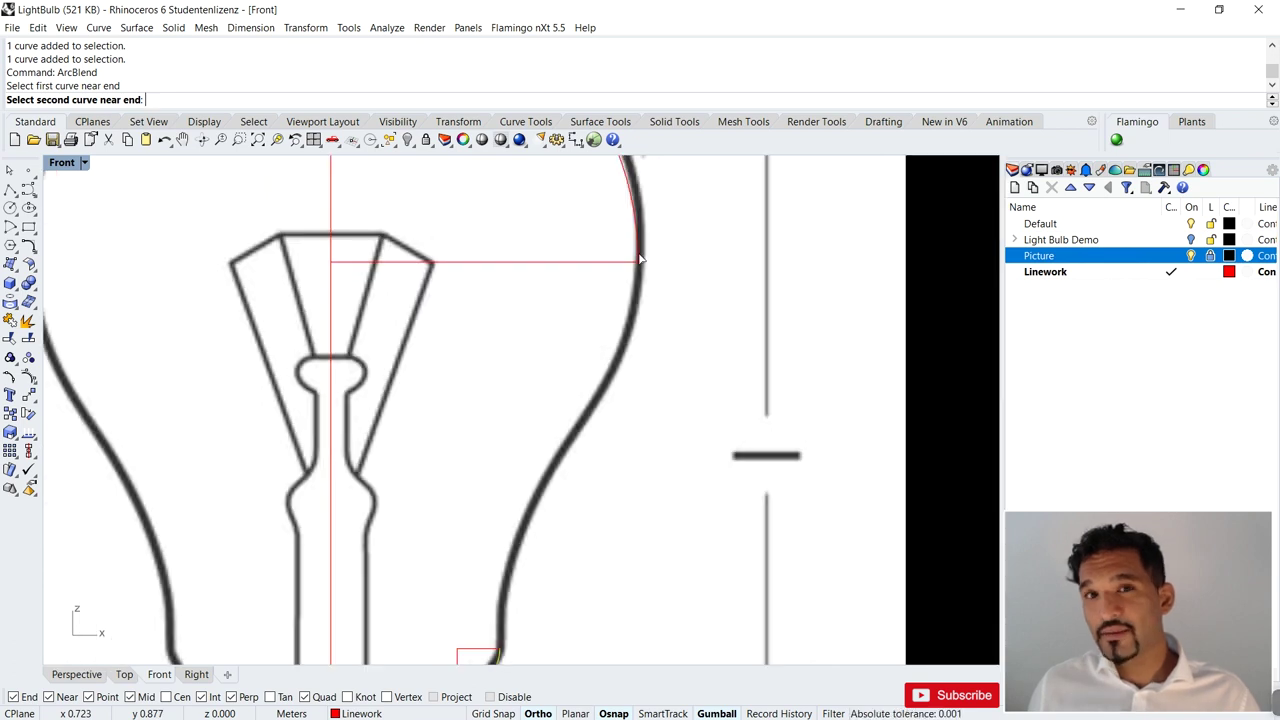
scroll(640, 262, down, 2)
scroll(562, 468, up, 5)
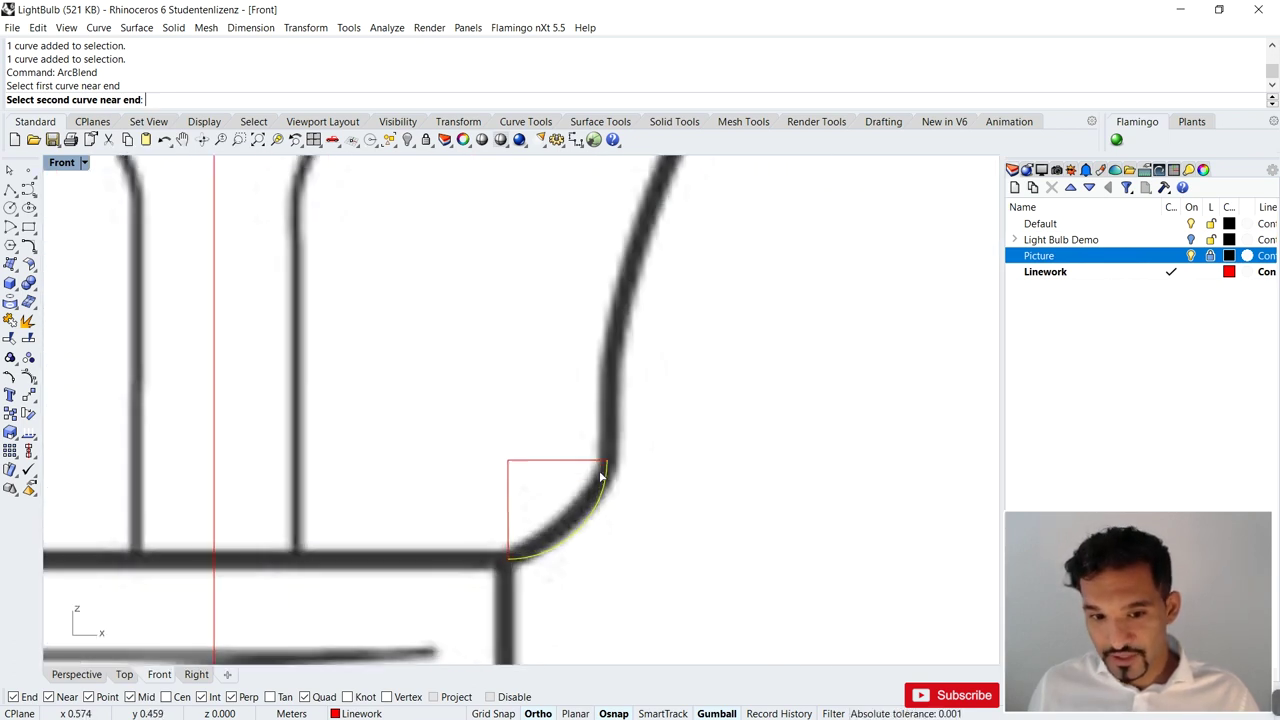
scroll(600, 482, down, 5)
scroll(530, 182, up, 1)
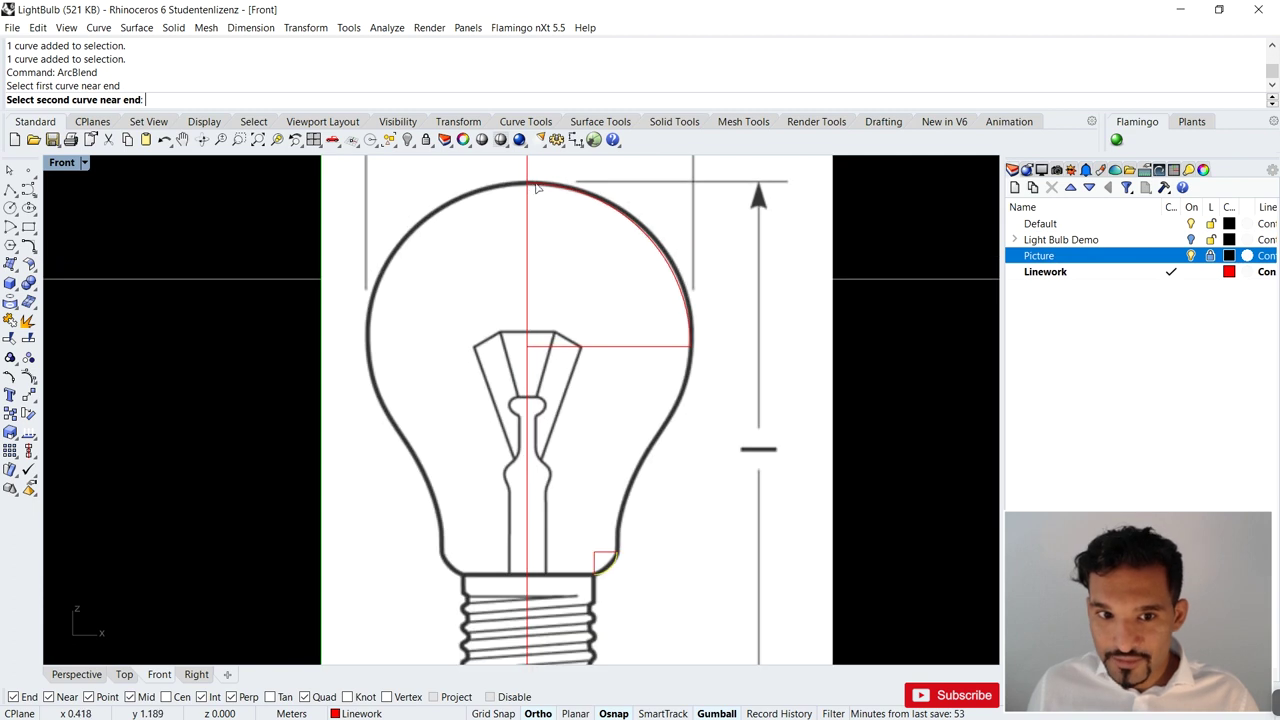
click(694, 346)
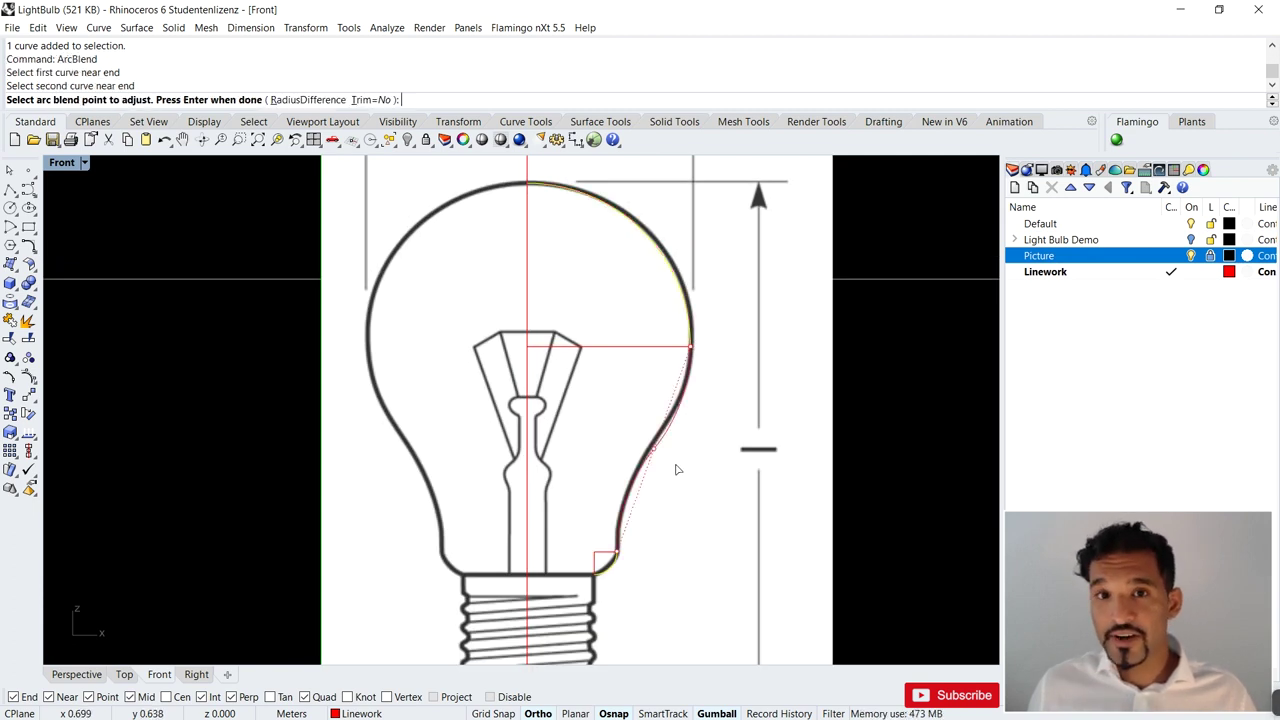
scroll(675, 470, up, 2)
scroll(670, 462, up, 2)
scroll(738, 280, down, 2)
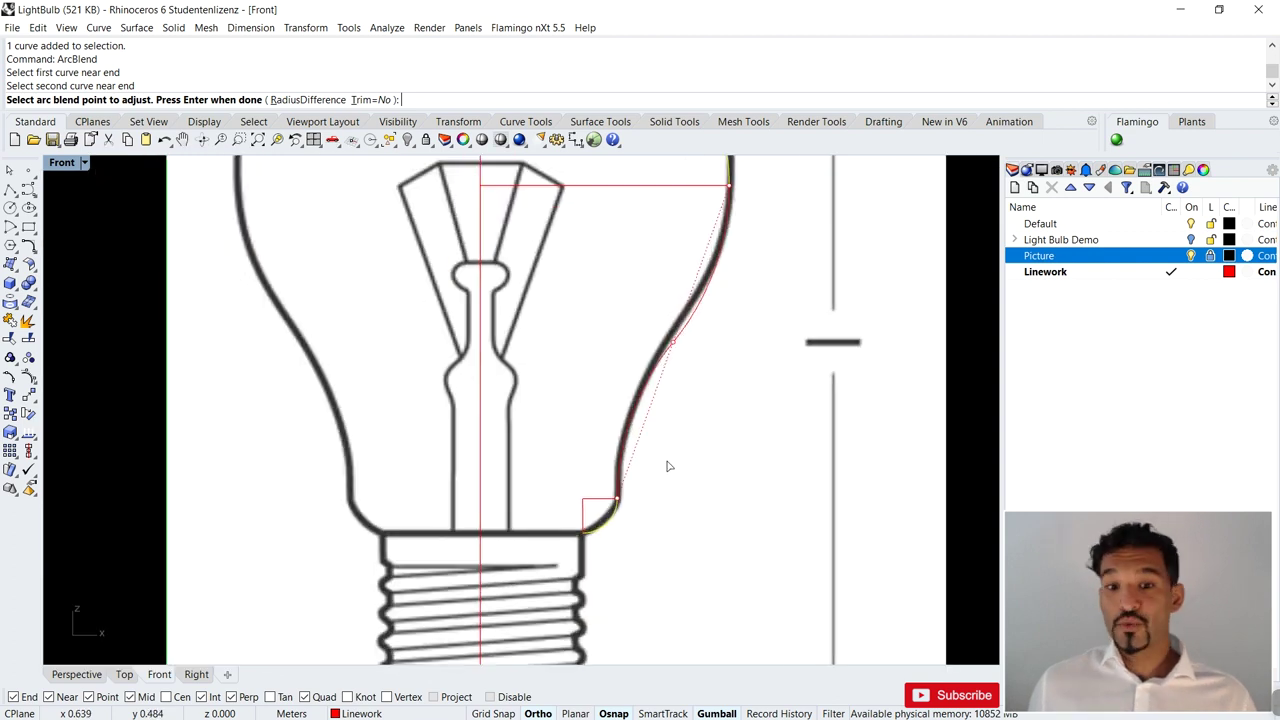
scroll(686, 366, down, 2)
scroll(709, 291, up, 3)
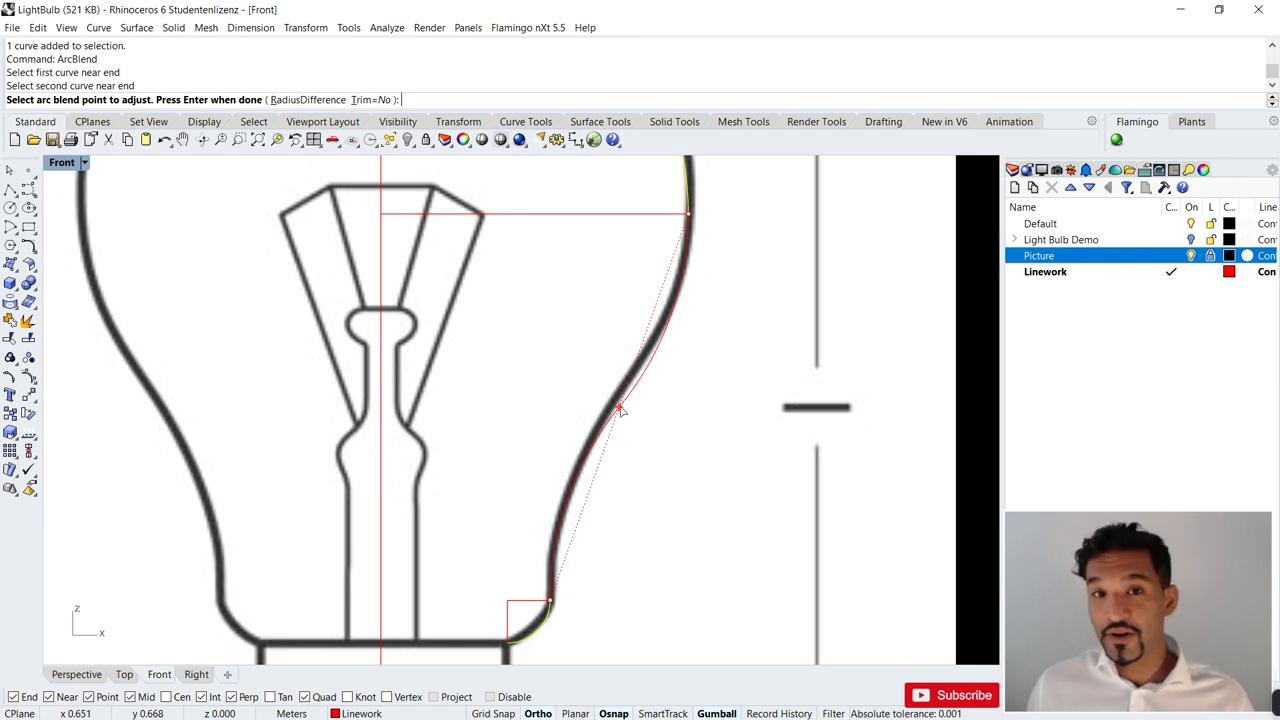
scroll(616, 406, up, 2)
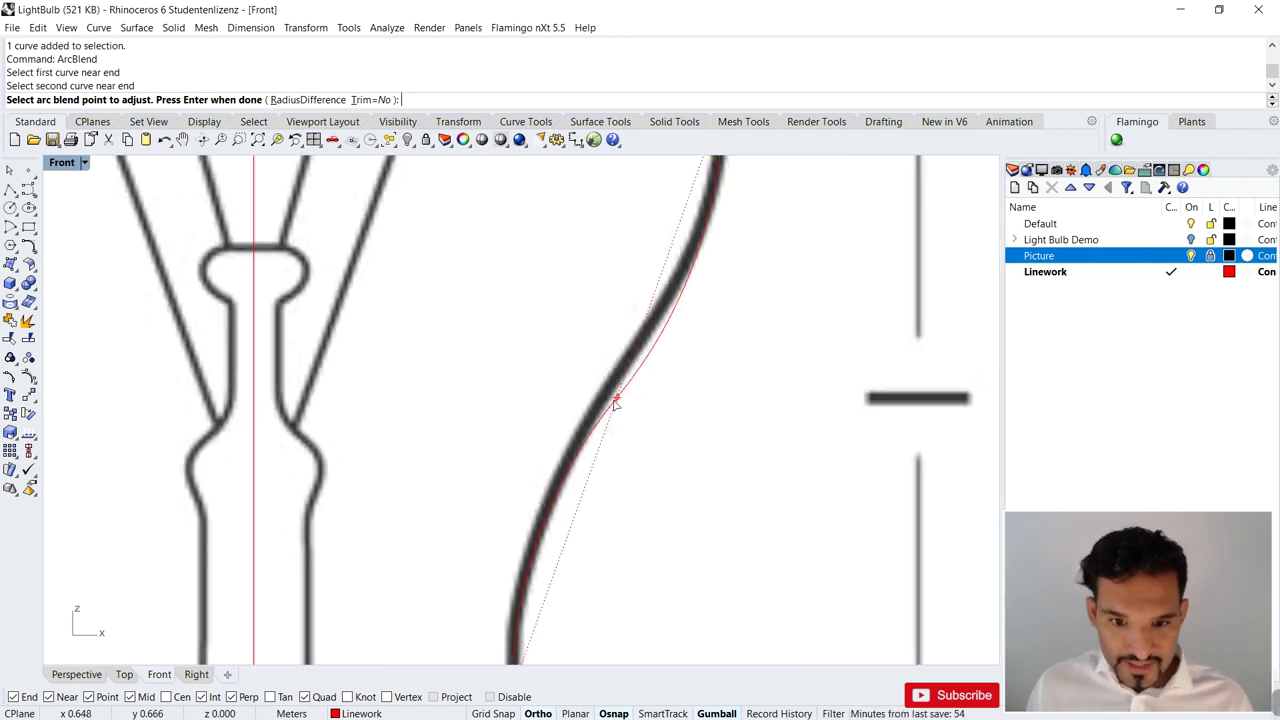
- Reshape the blend at its middle point and finish it with the default control length ratio
click(617, 400)
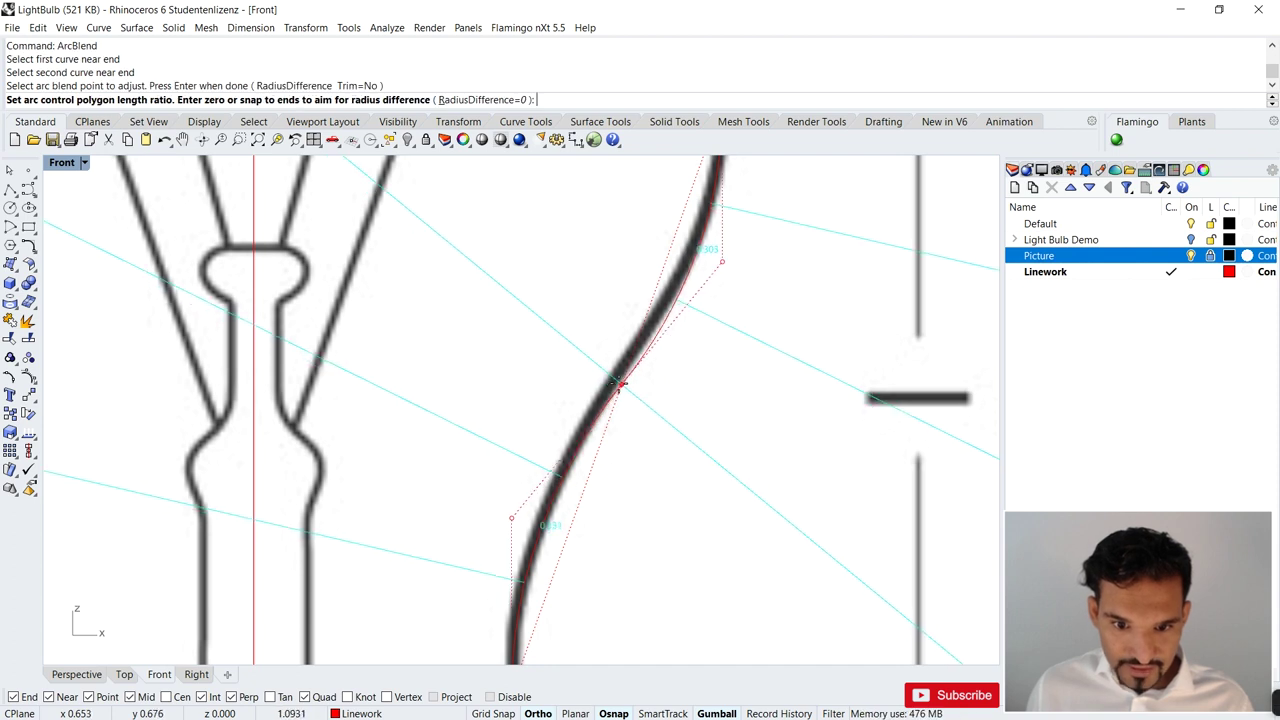
scroll(618, 390, down, 4)
scroll(620, 378, down, 3)
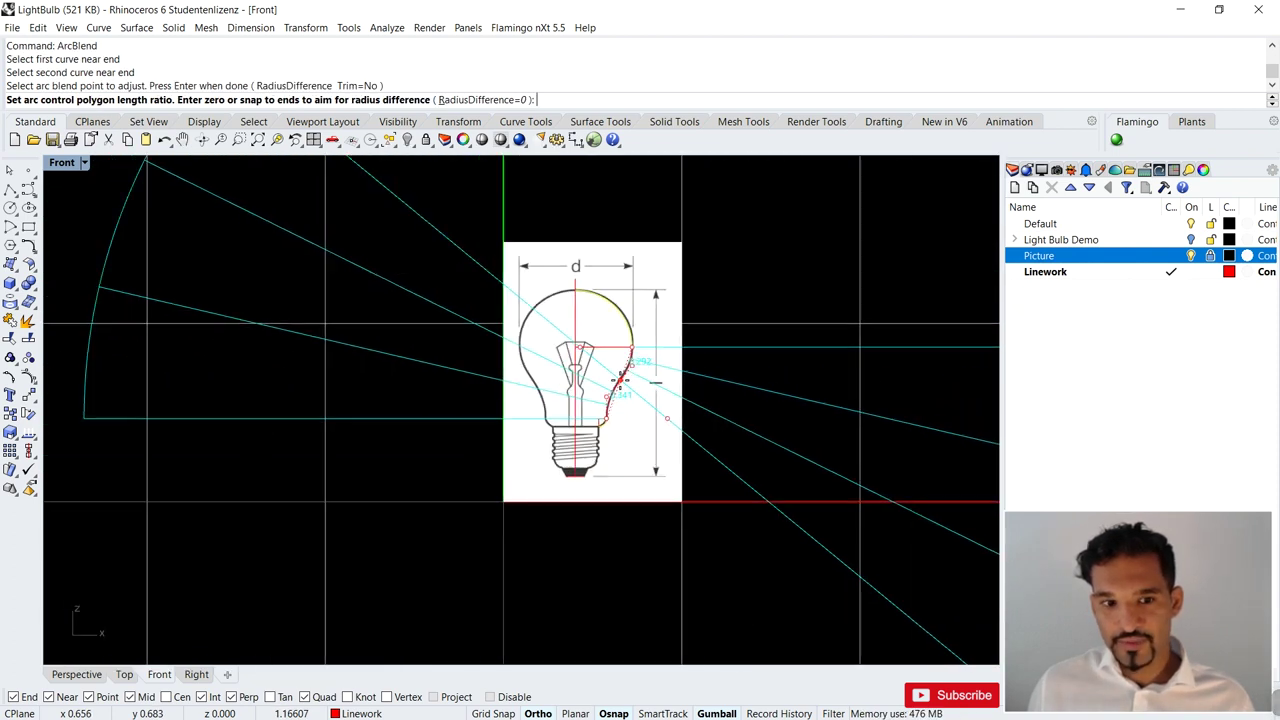
scroll(620, 378, up, 5)
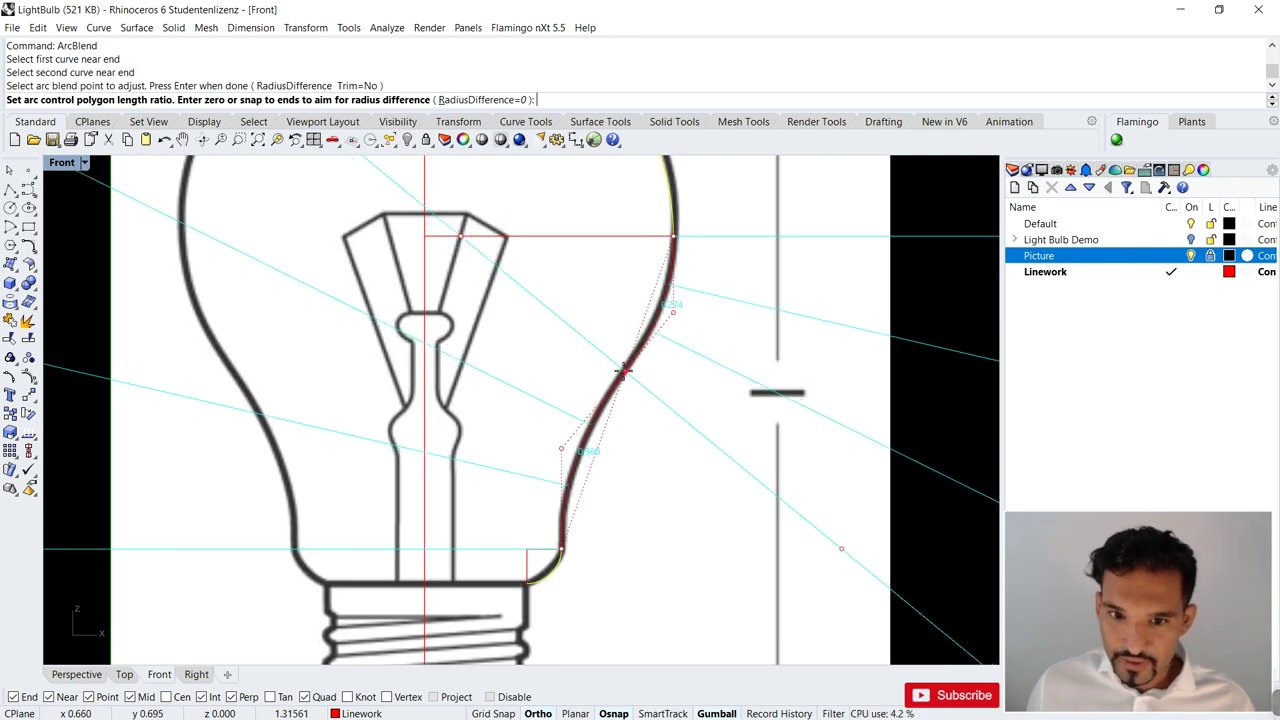
scroll(622, 372, up, 5)
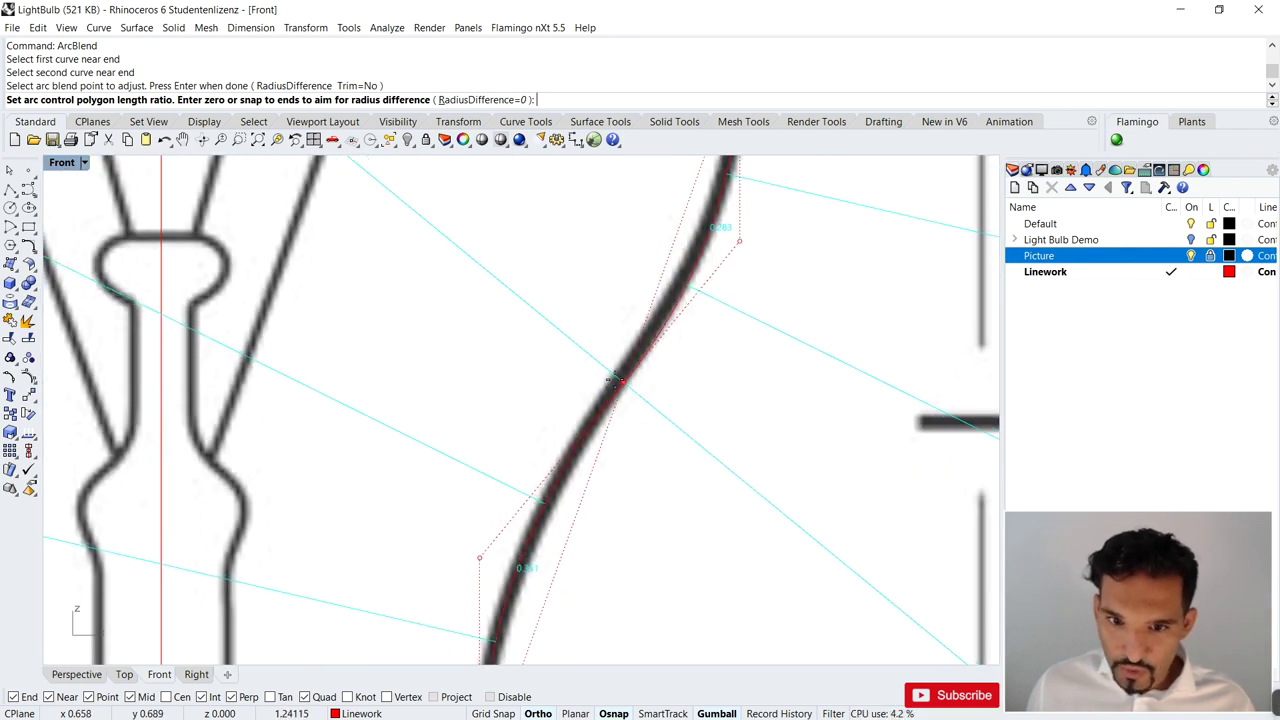
scroll(615, 374, down, 5)
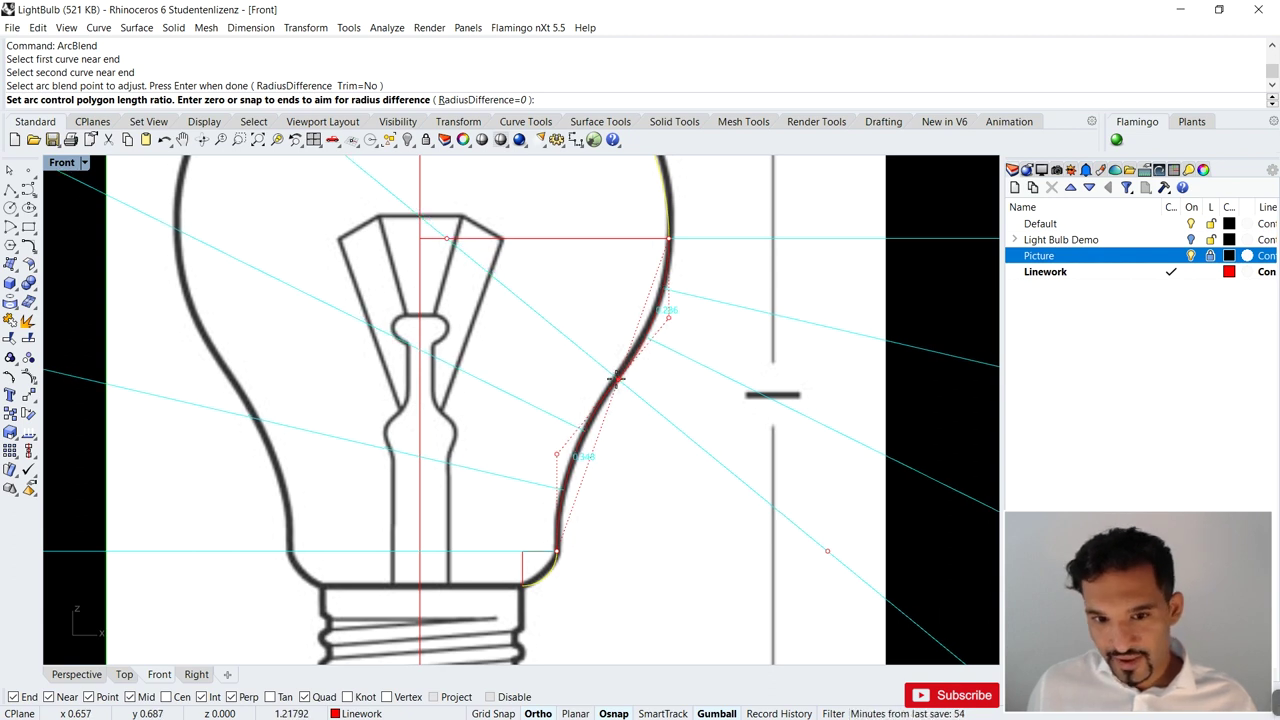
scroll(616, 377, up, 3)
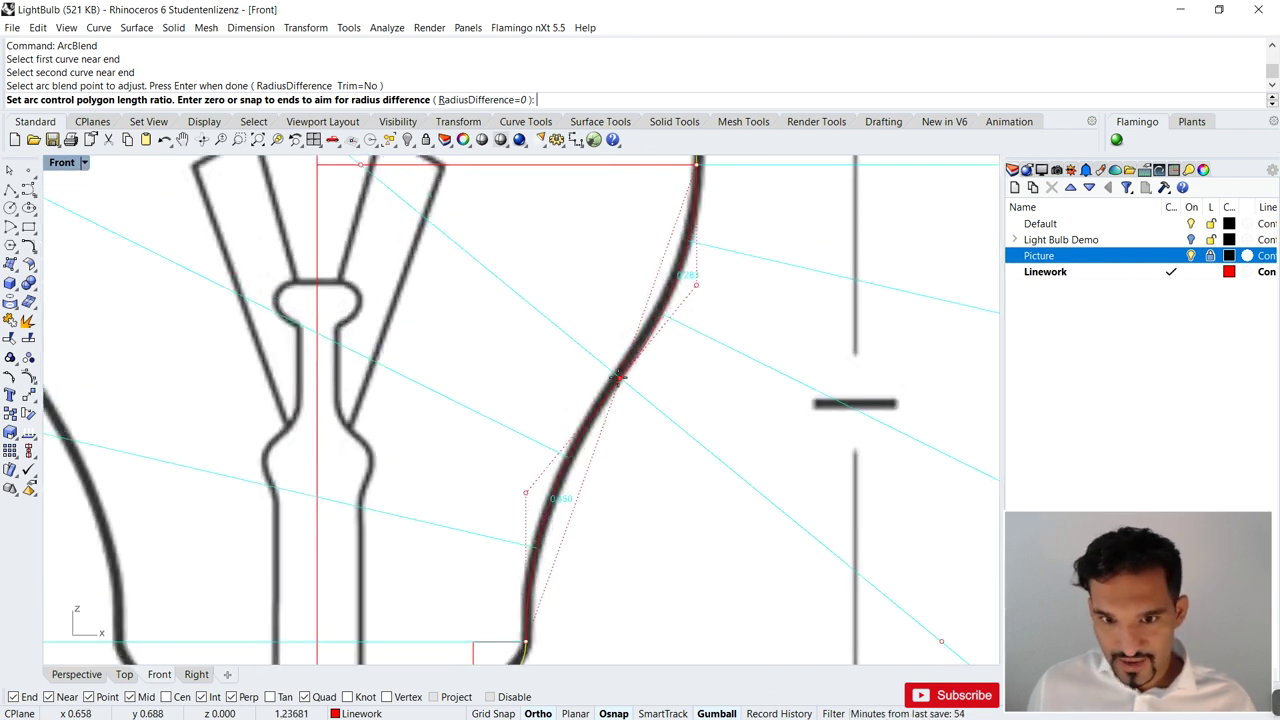
key(Return)
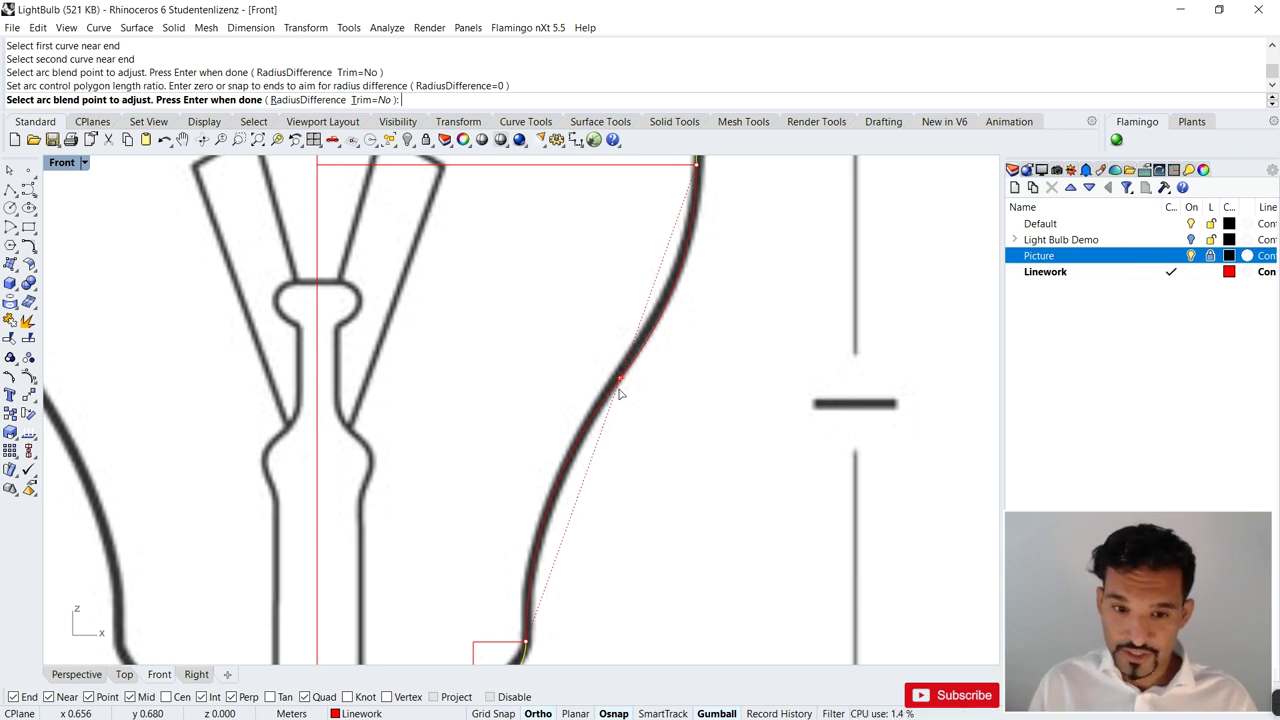
key(Return)
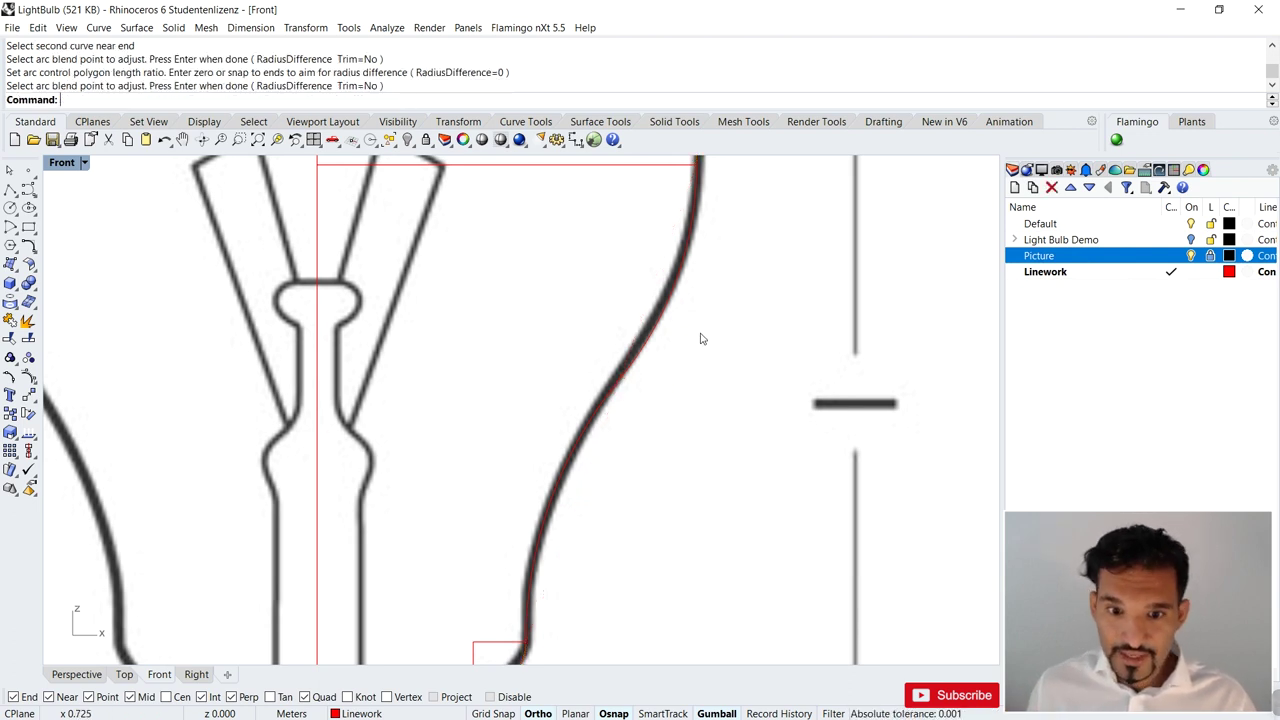
scroll(690, 320, down, 5)
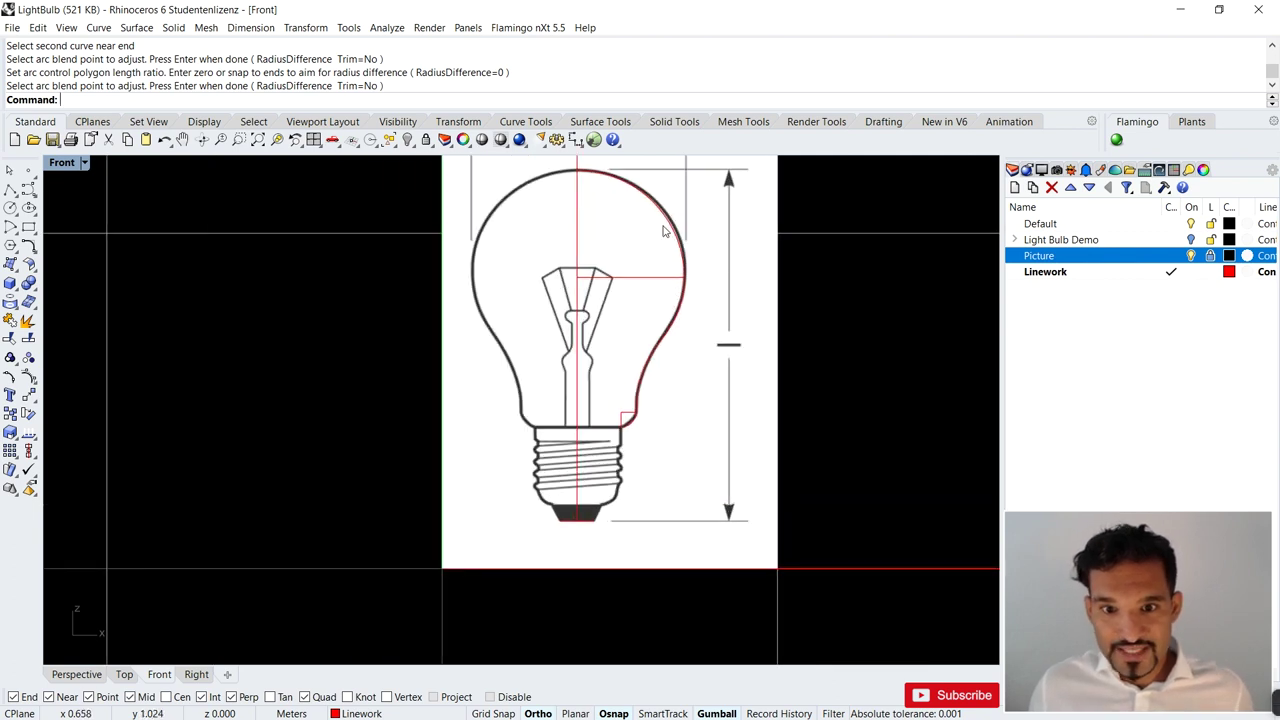
- Select the upper arc, right-side curve and neck fillet, then clear the selection
click(667, 229)
shift+click(675, 323)
scroll(645, 428, up, 3)
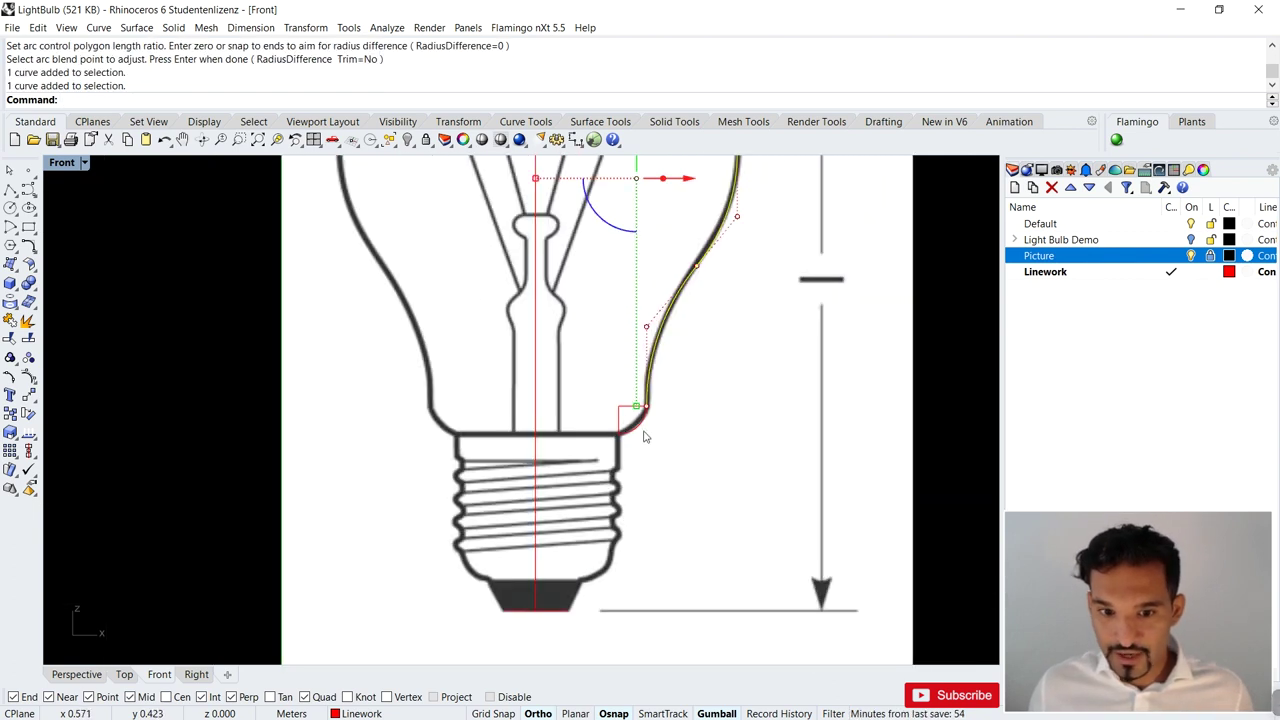
shift+click(646, 424)
scroll(669, 486, down, 2)
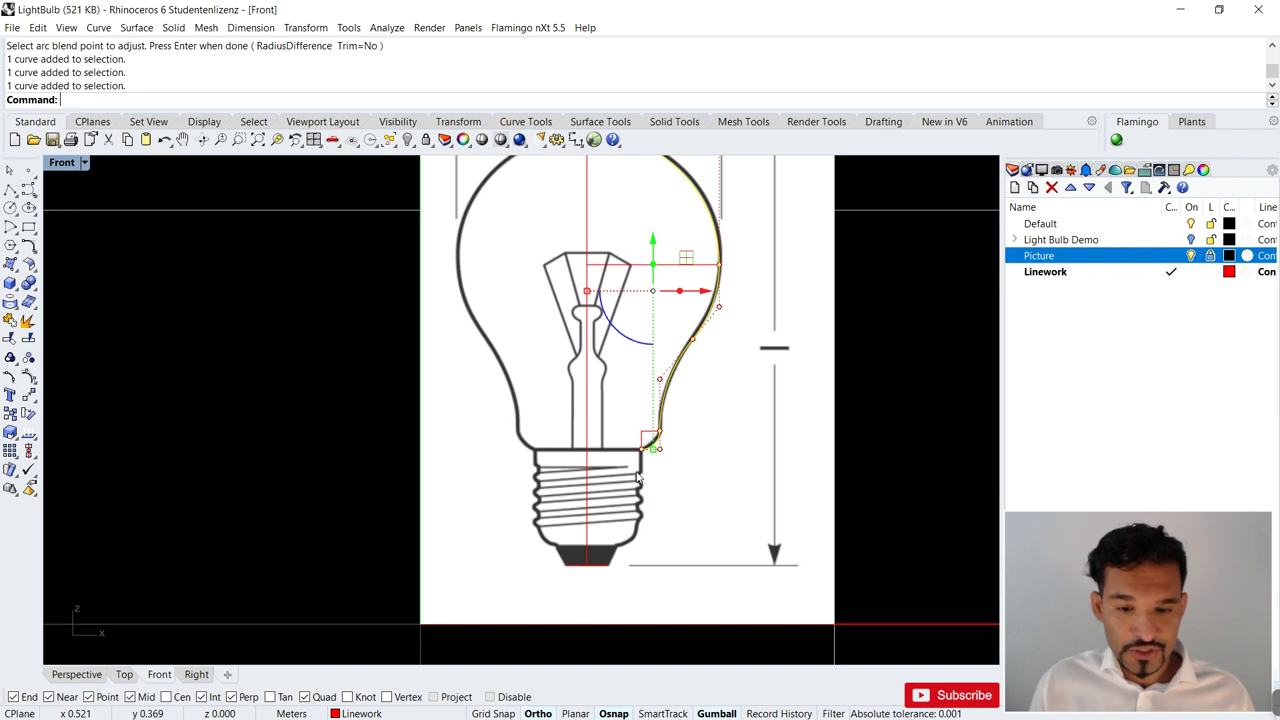
key(Return)
scroll(700, 460, down, 2)
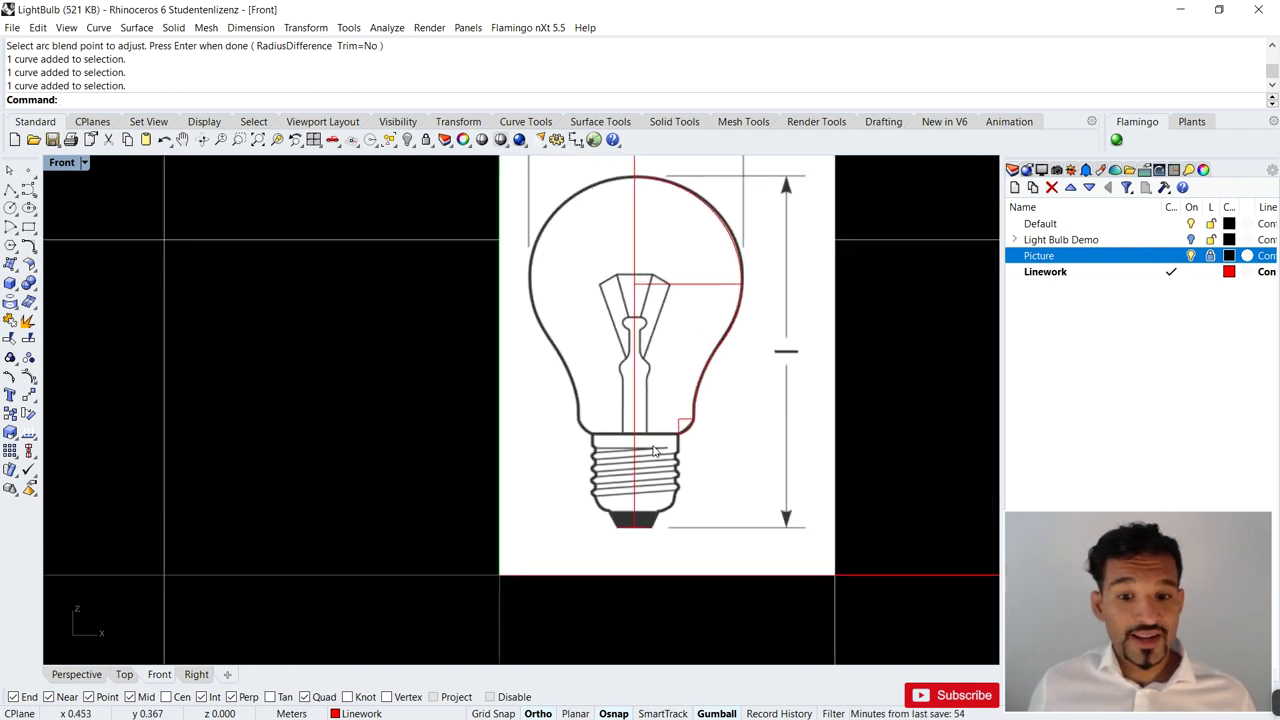
scroll(655, 452, up, 5)
scroll(700, 380, down, 5)
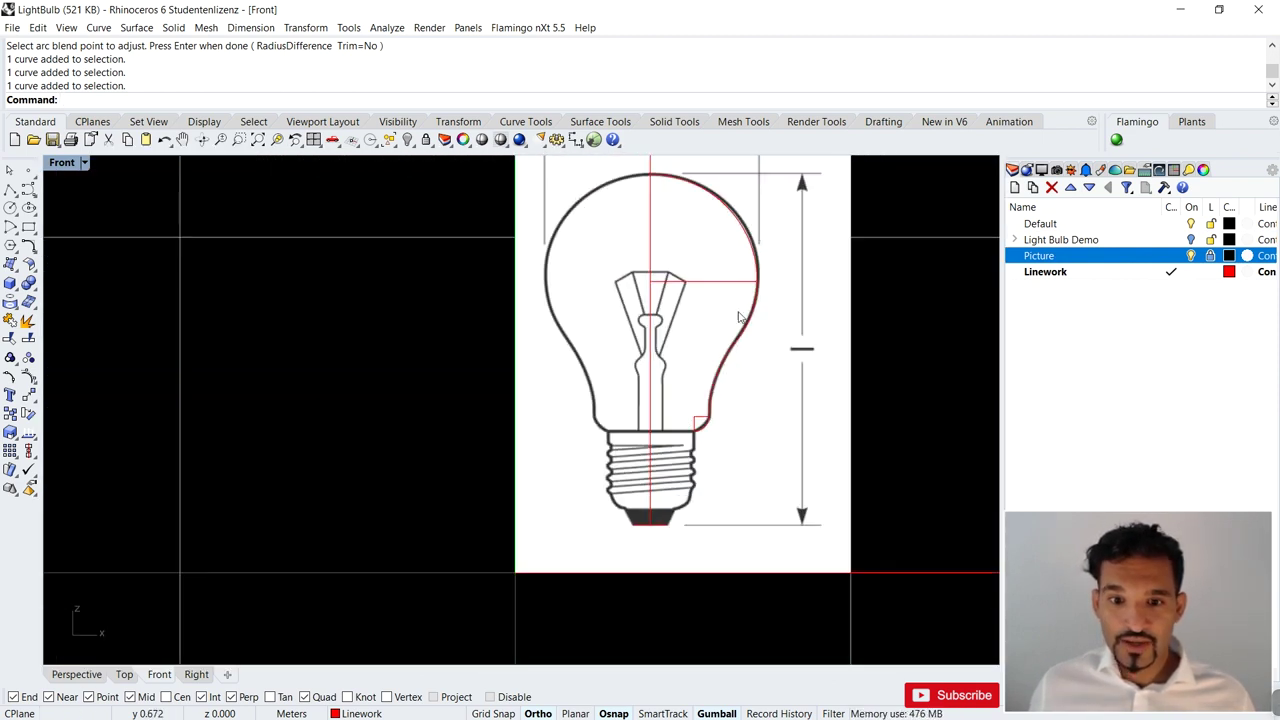
scroll(738, 300, up, 1)
- Join the top arc, side blend and base fillet into one curve and check the result
click(752, 199)
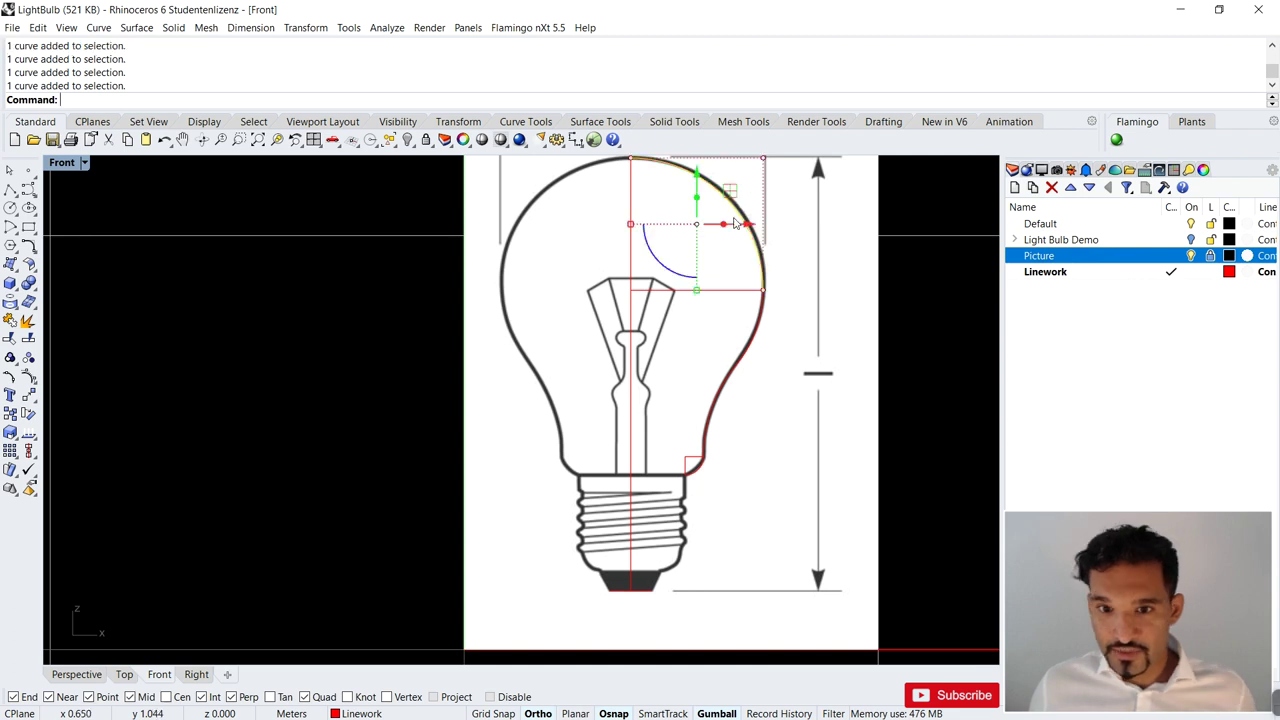
shift+click(760, 336)
shift+click(697, 474)
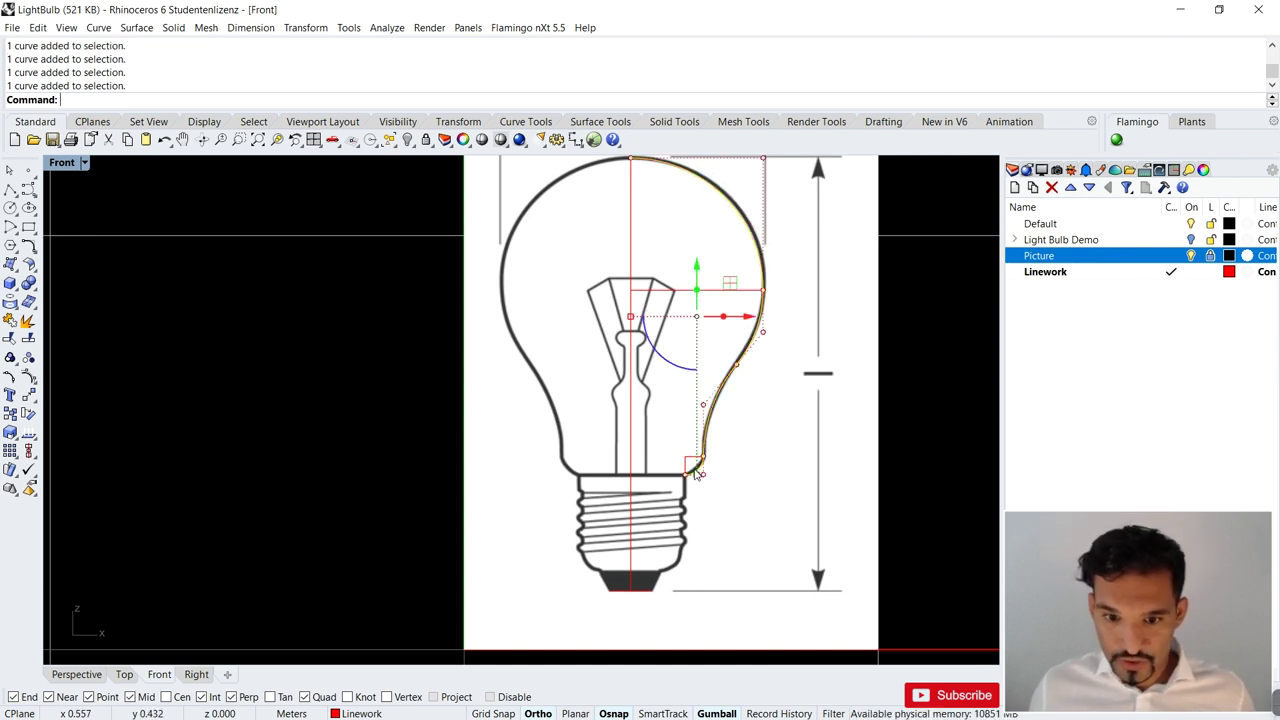
text(join)
key(Return)
key(Escape)
click(720, 400)
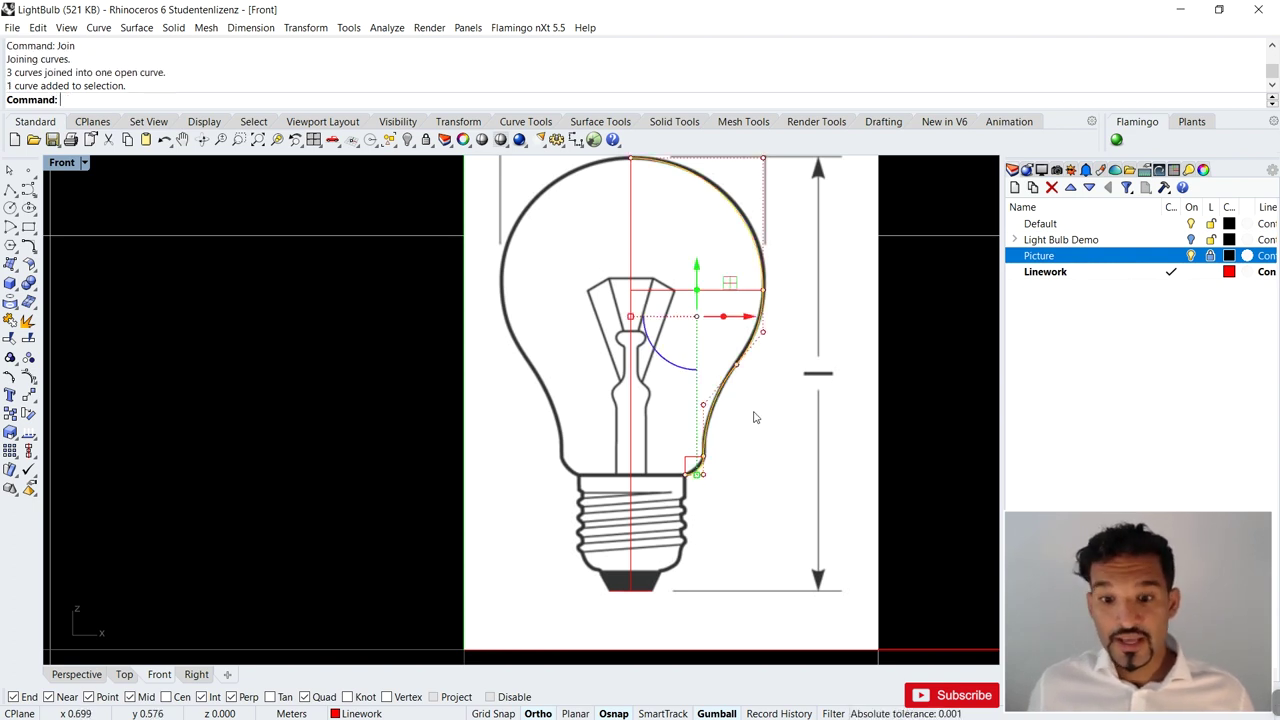
key(Escape)
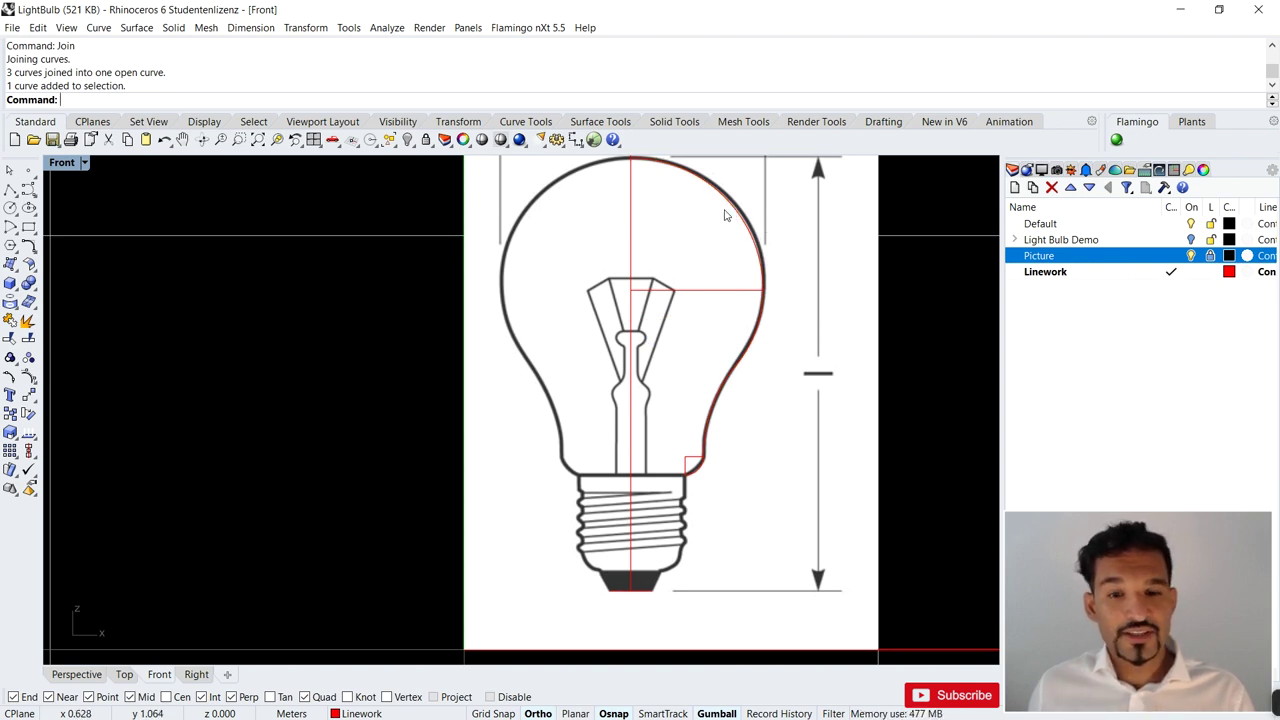
- Zoom in on the screw base below the bulb's joined right-side outline
scroll(608, 212, down, 5)
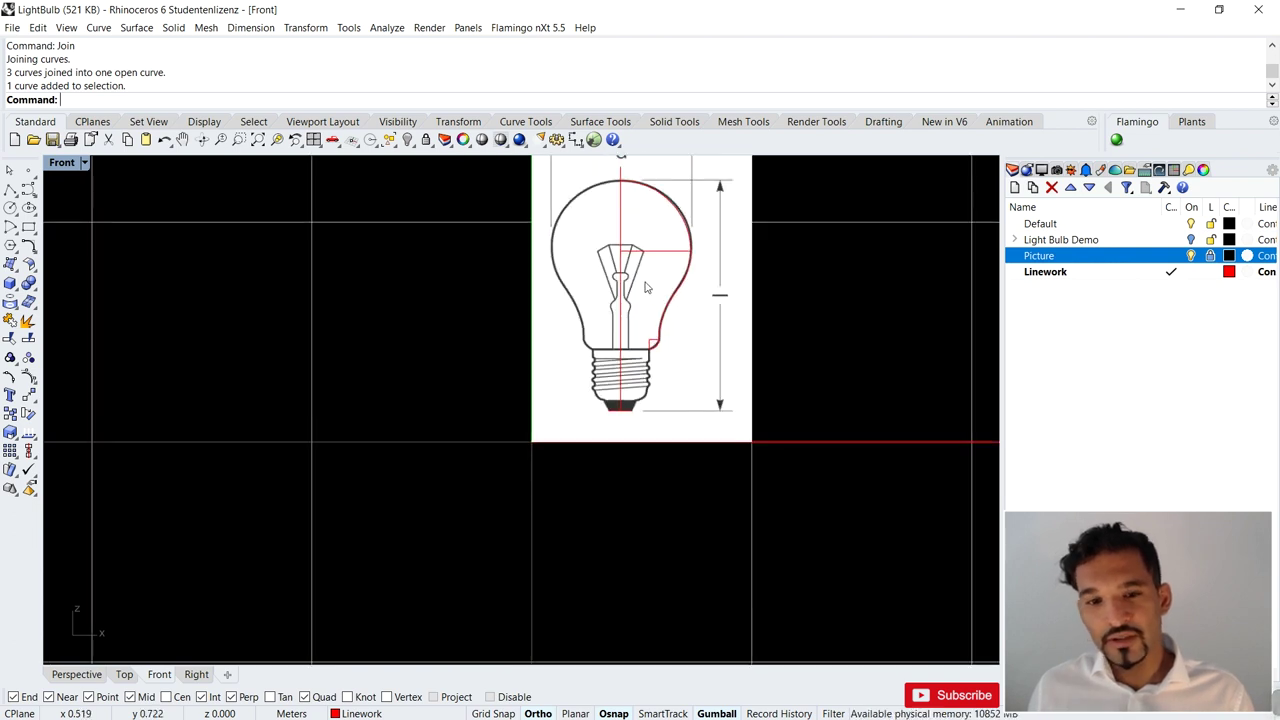
scroll(645, 288, up, 4)
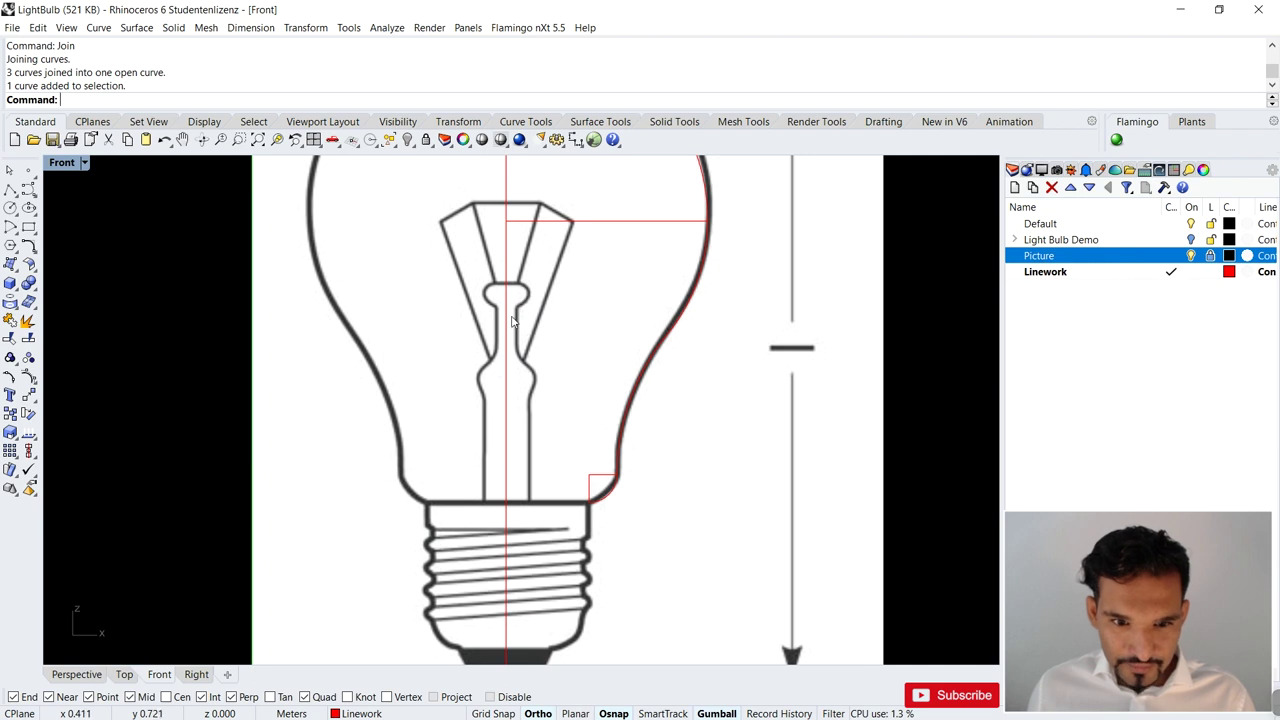
scroll(528, 472, up, 2)
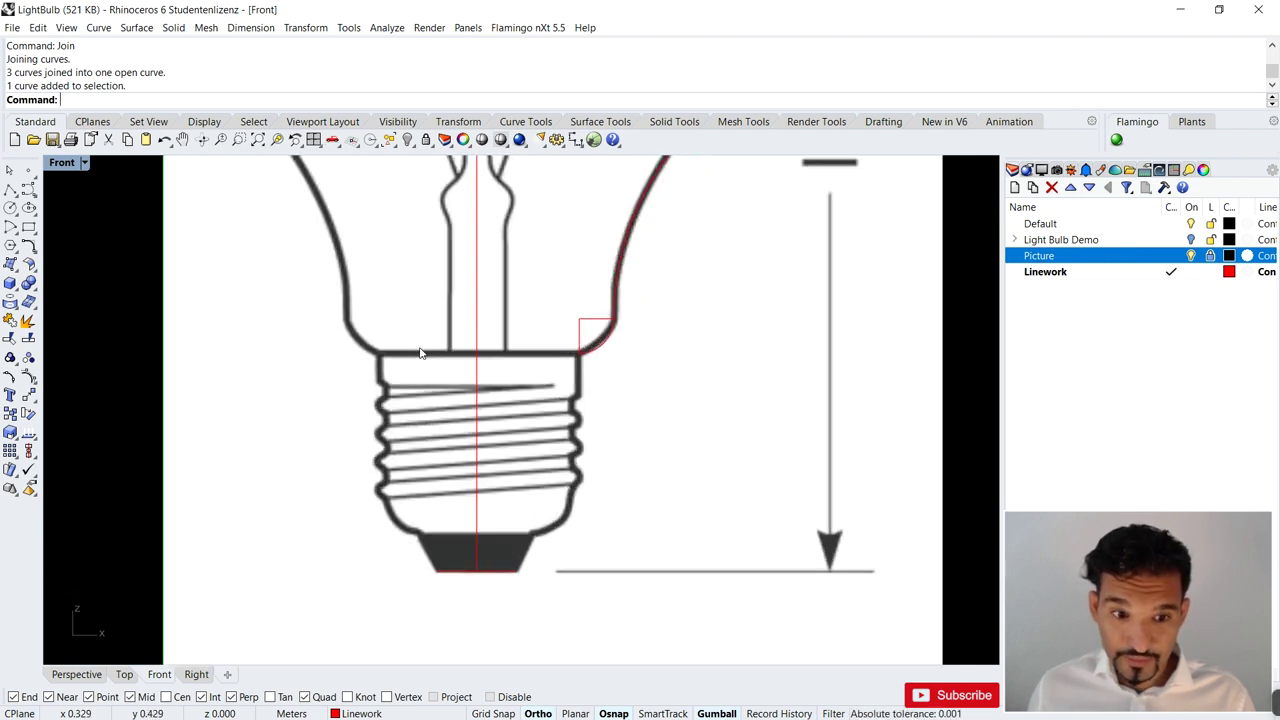
scroll(672, 318, down, 2)
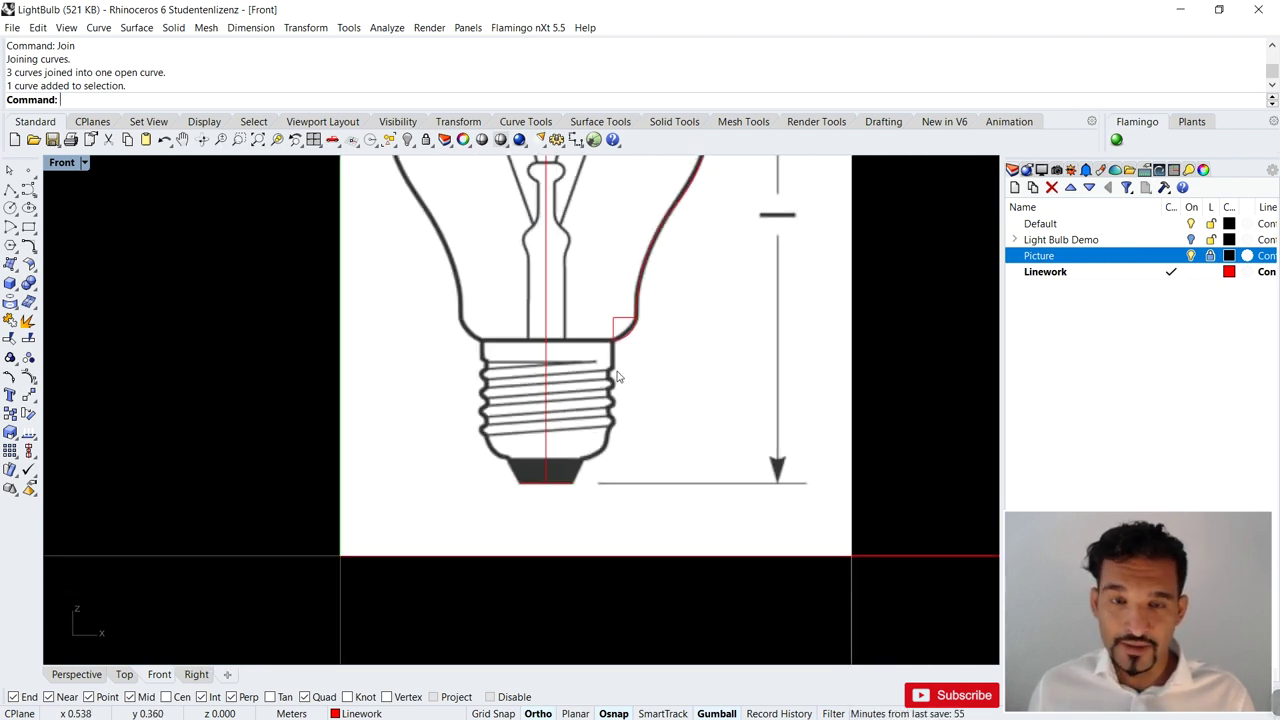
scroll(600, 385, down, 2)
scroll(576, 401, up, 2)
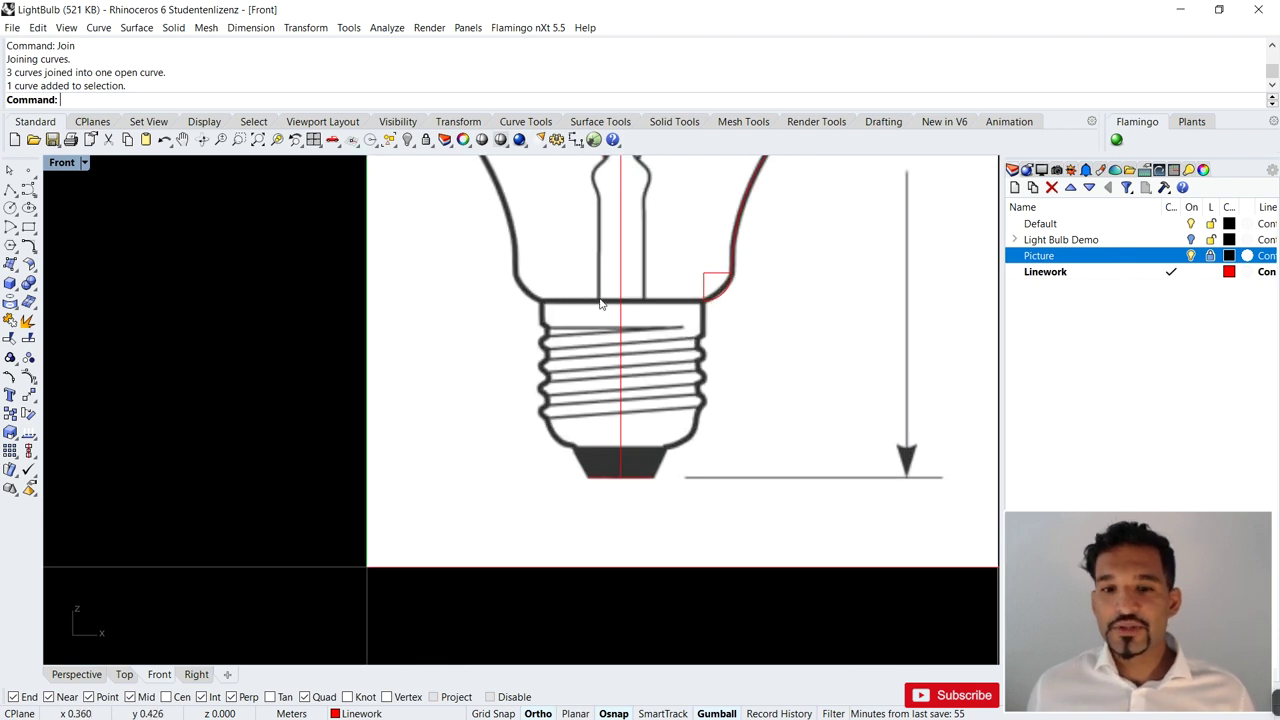
scroll(660, 300, up, 2)
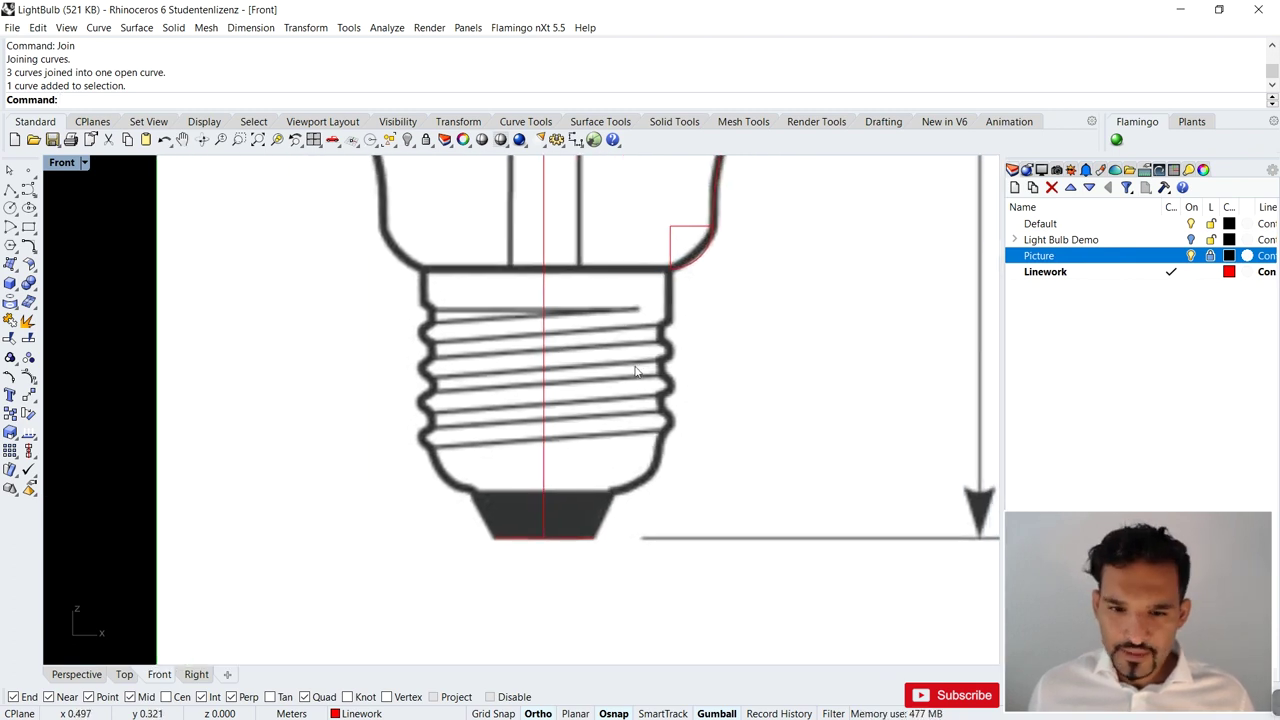
scroll(636, 366, up, 1)
scroll(712, 350, up, 1)
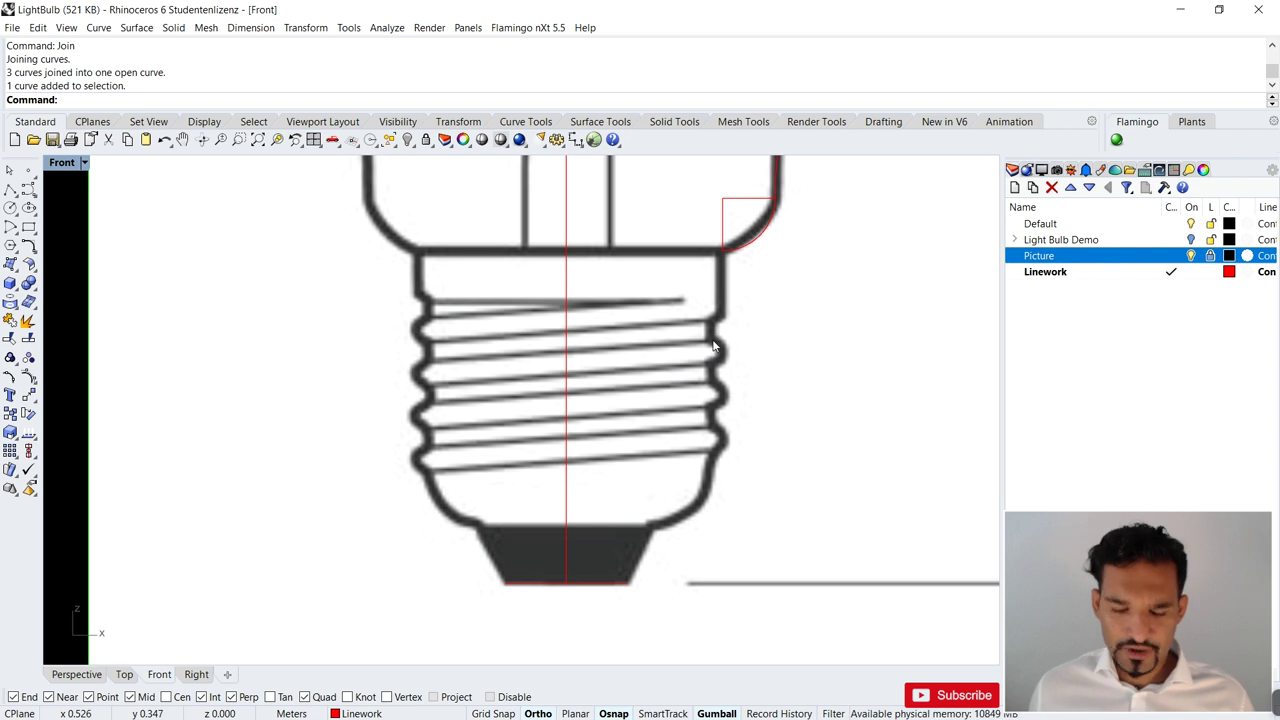
- Start a polyline at the neck corner and trace the base's right side to its lower corner
key(Return)
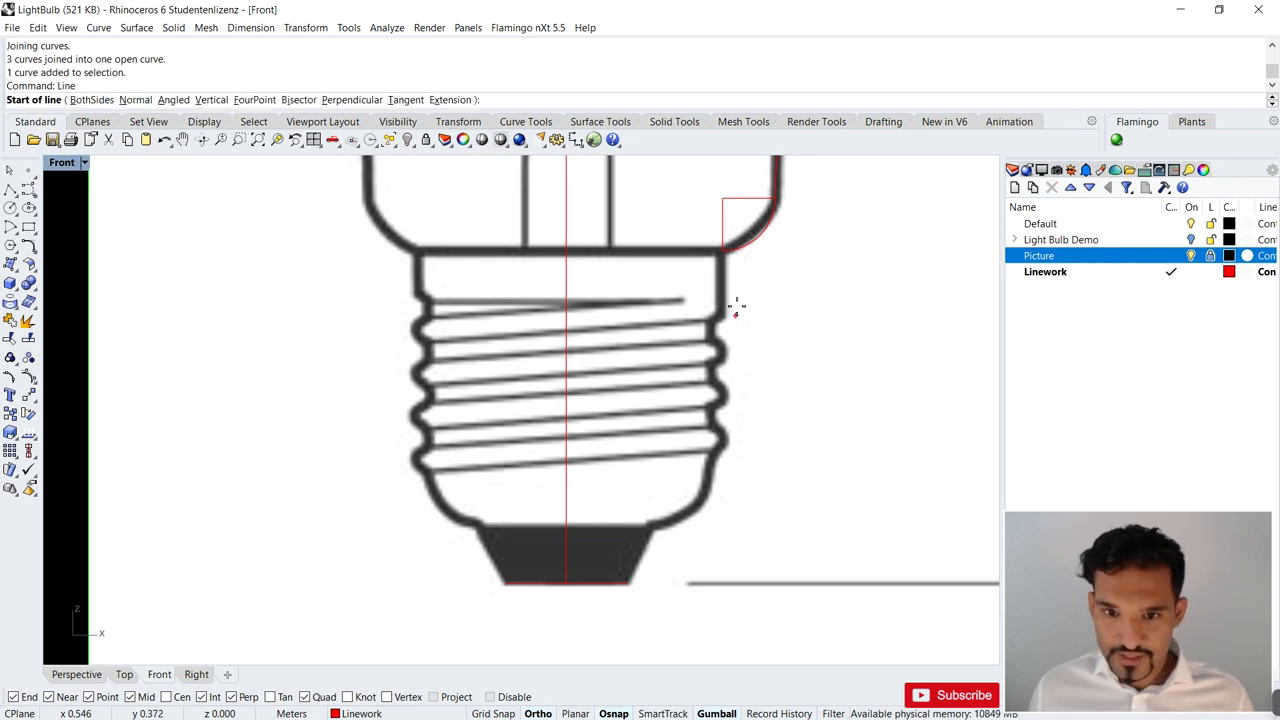
click(722, 250)
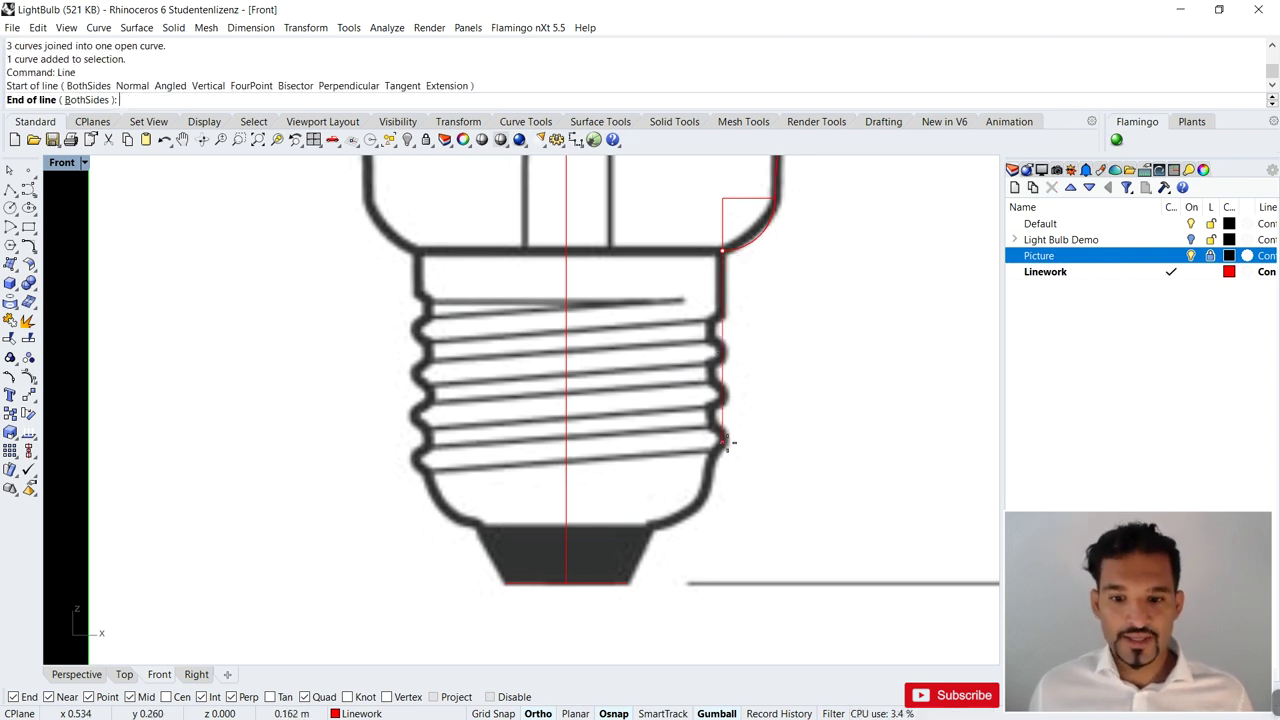
key(Escape)
text(Polyline)
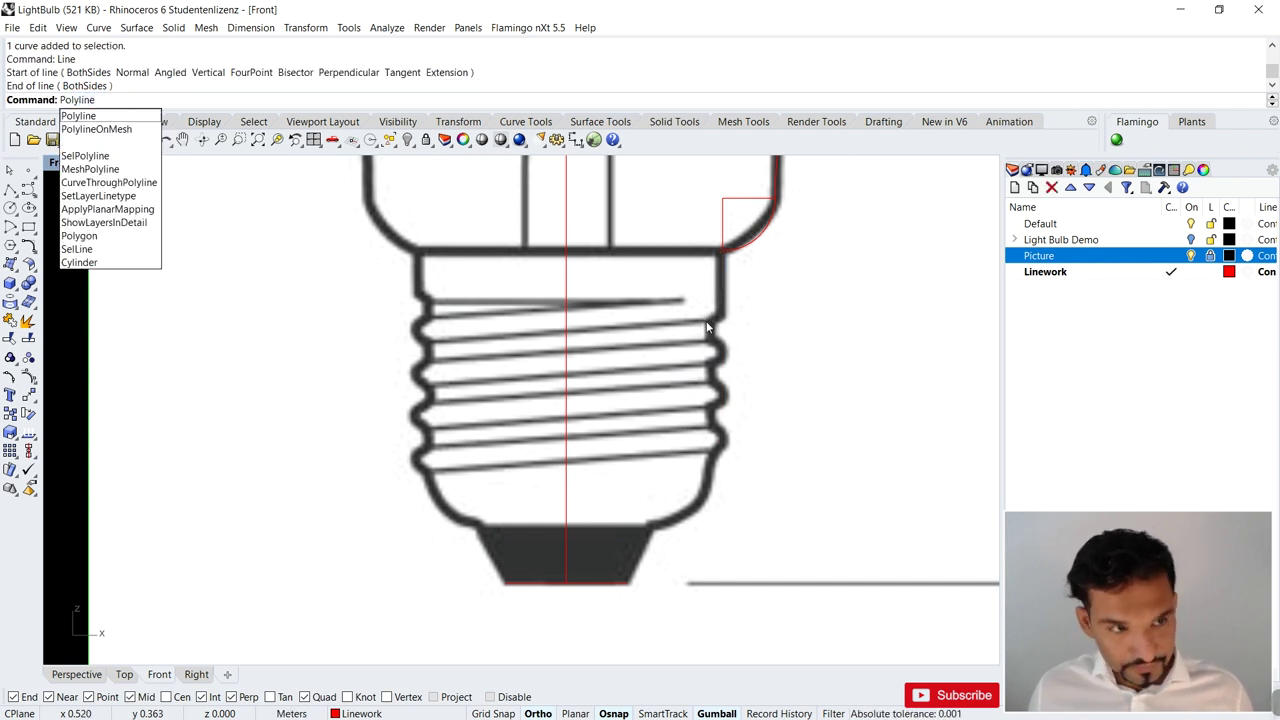
key(Return)
click(729, 250)
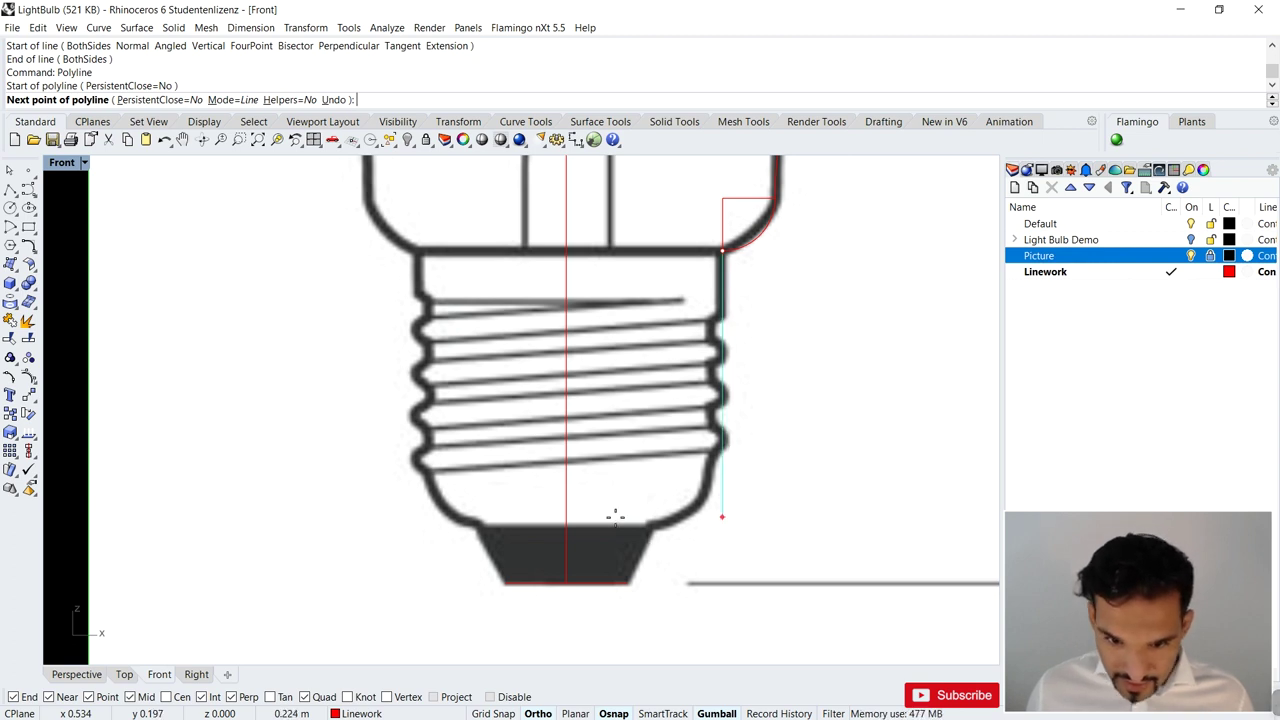
scroll(644, 525, up, 5)
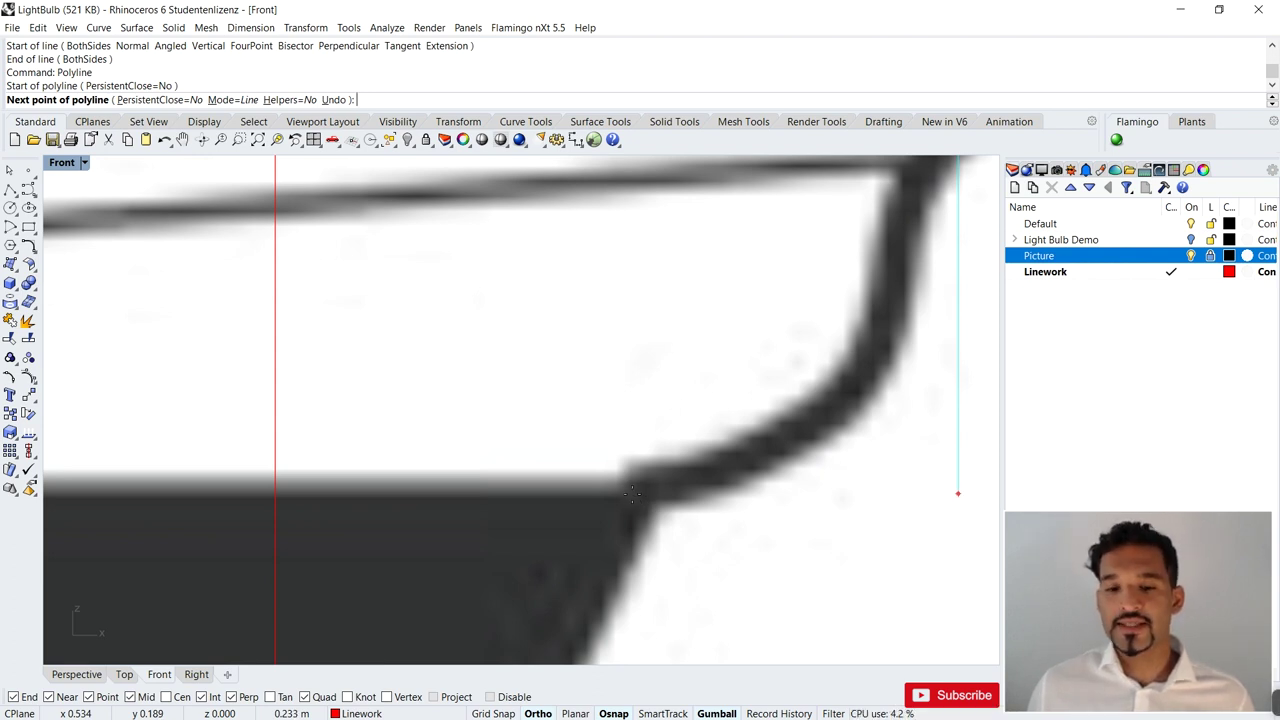
click(632, 493)
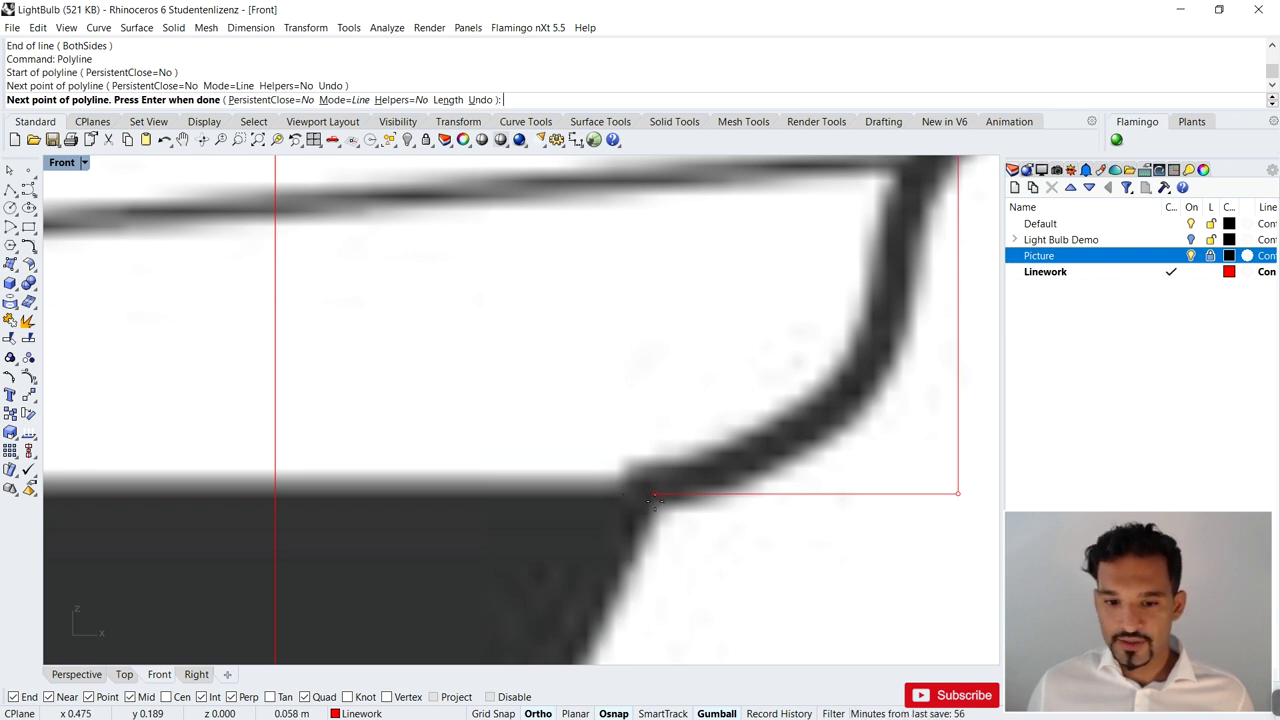
click(655, 493)
- Continue the outline to the cap's bottom corner and centre line, closing at the collar corner
scroll(714, 466, down, 4)
scroll(724, 416, up, 3)
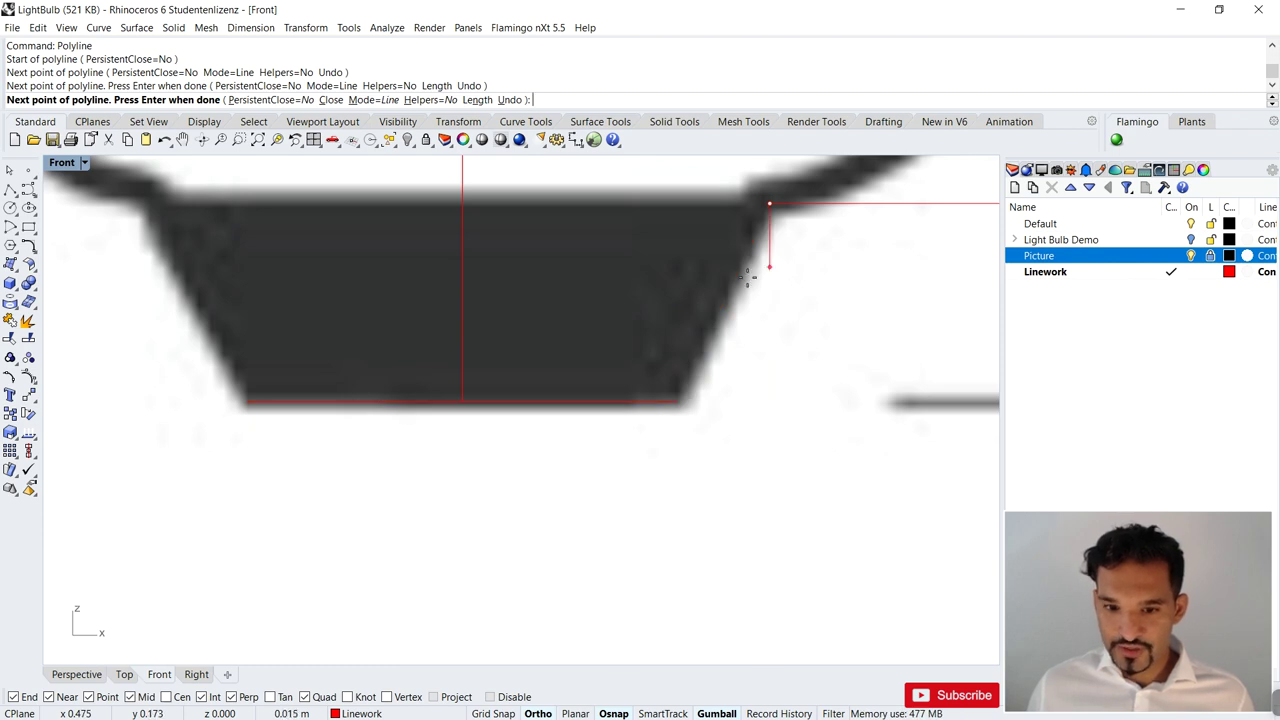
scroll(678, 403, down, 2)
click(676, 404)
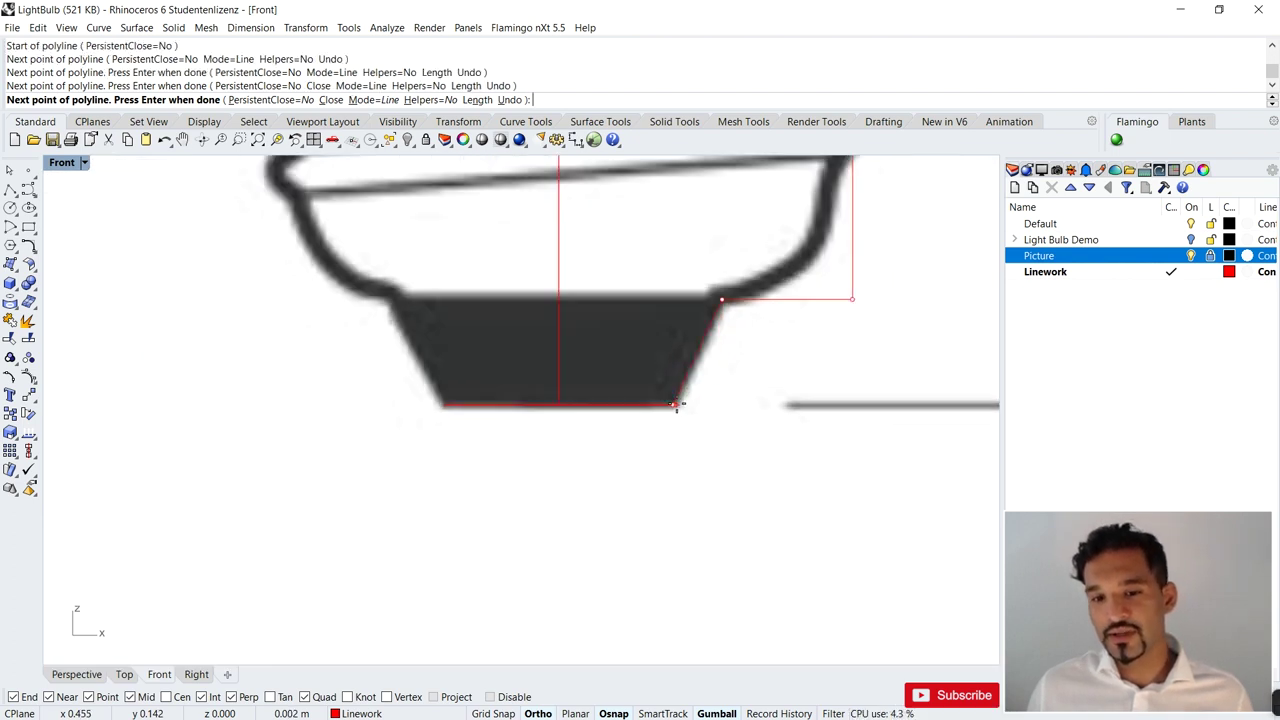
scroll(663, 448, down, 3)
scroll(666, 431, up, 2)
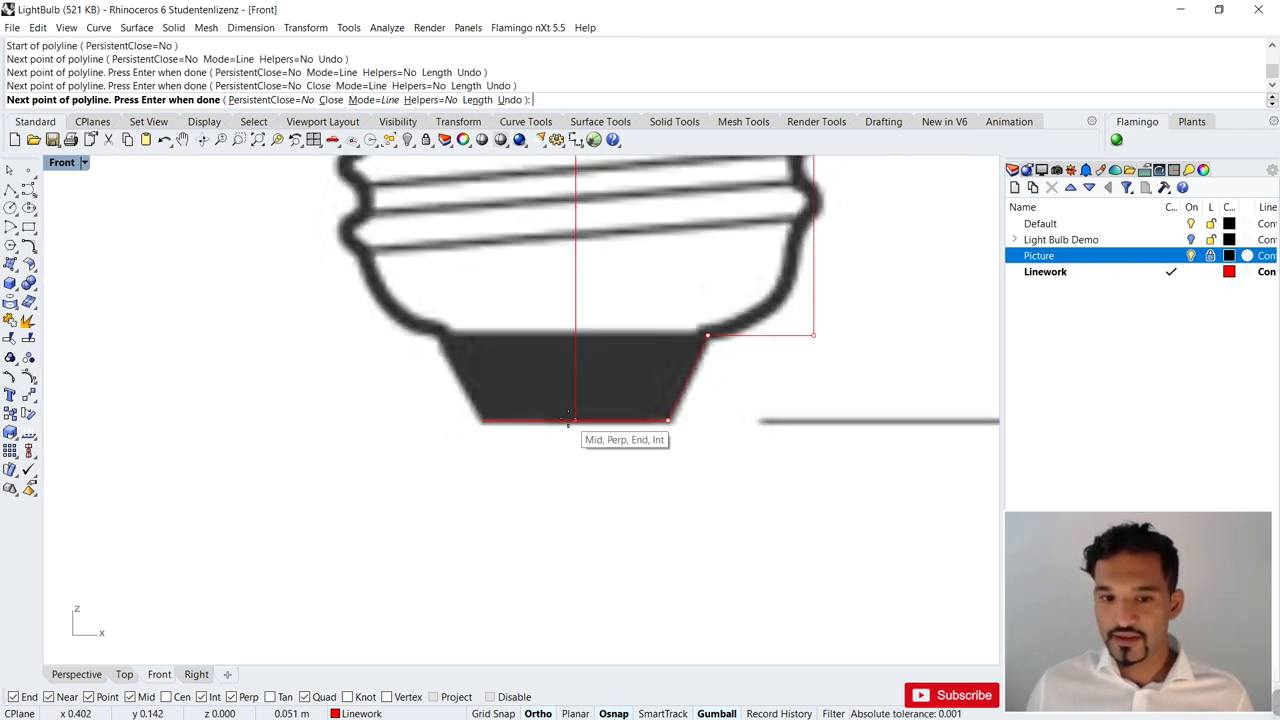
scroll(577, 425, down, 3)
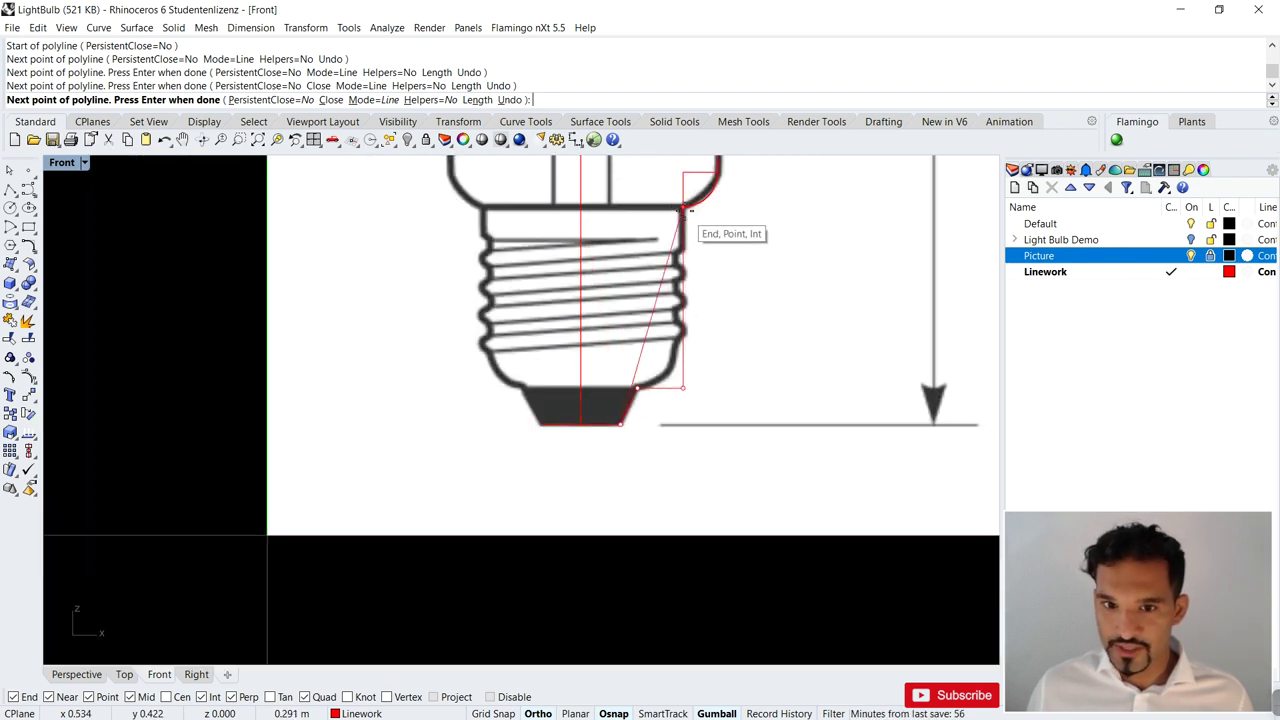
click(578, 424)
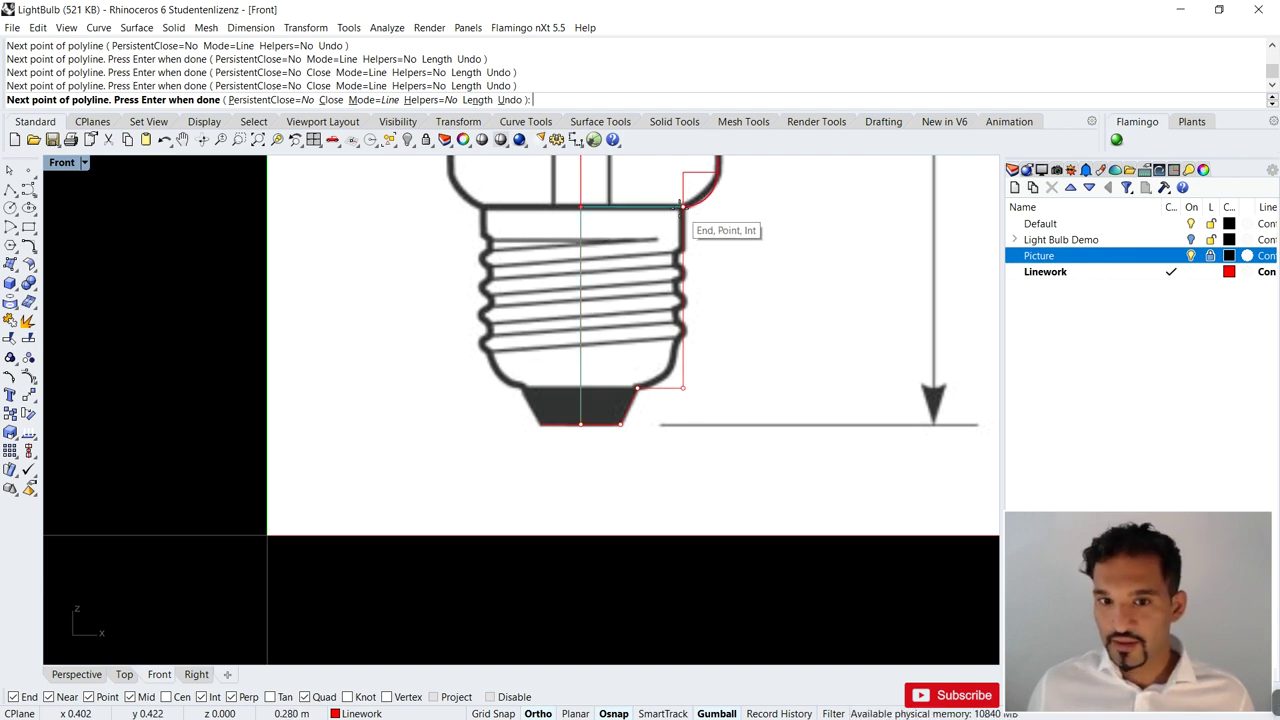
scroll(681, 206, up, 4)
click(682, 206)
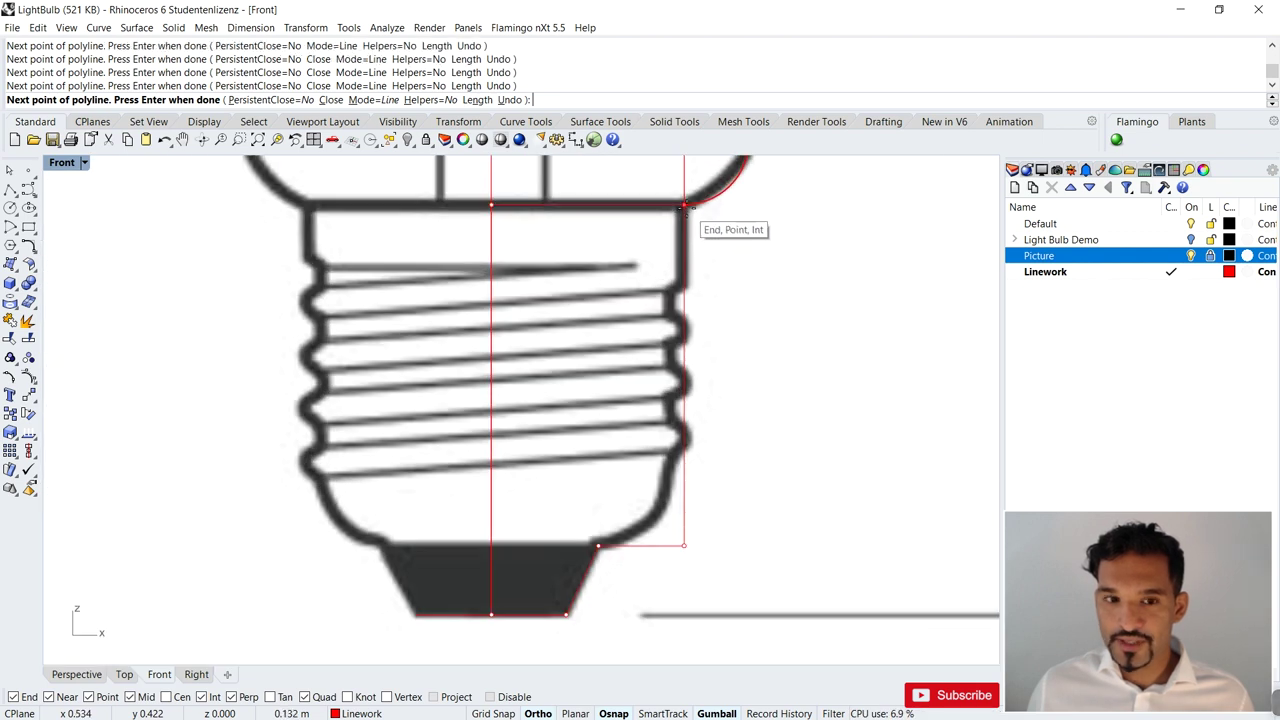
- Finish the polyline and inspect the traced base outline by selecting and deselecting it
key(Return)
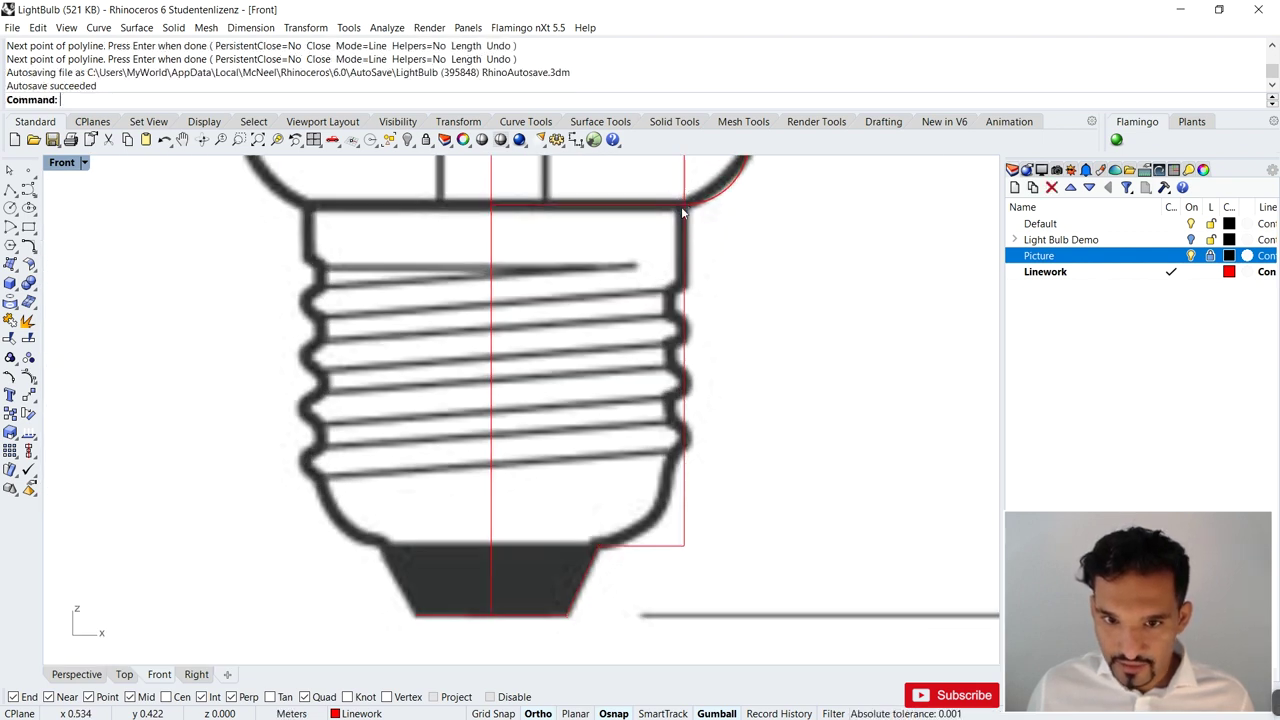
scroll(657, 234, up, 1)
scroll(651, 217, down, 2)
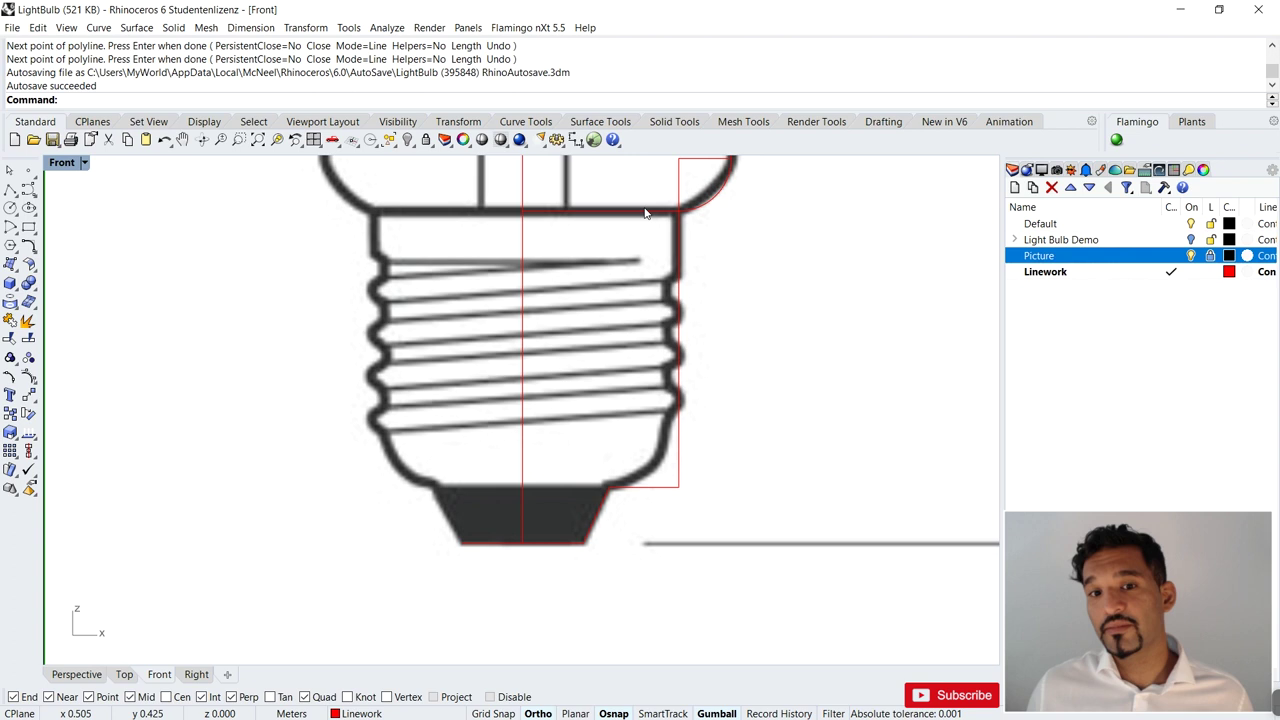
click(643, 212)
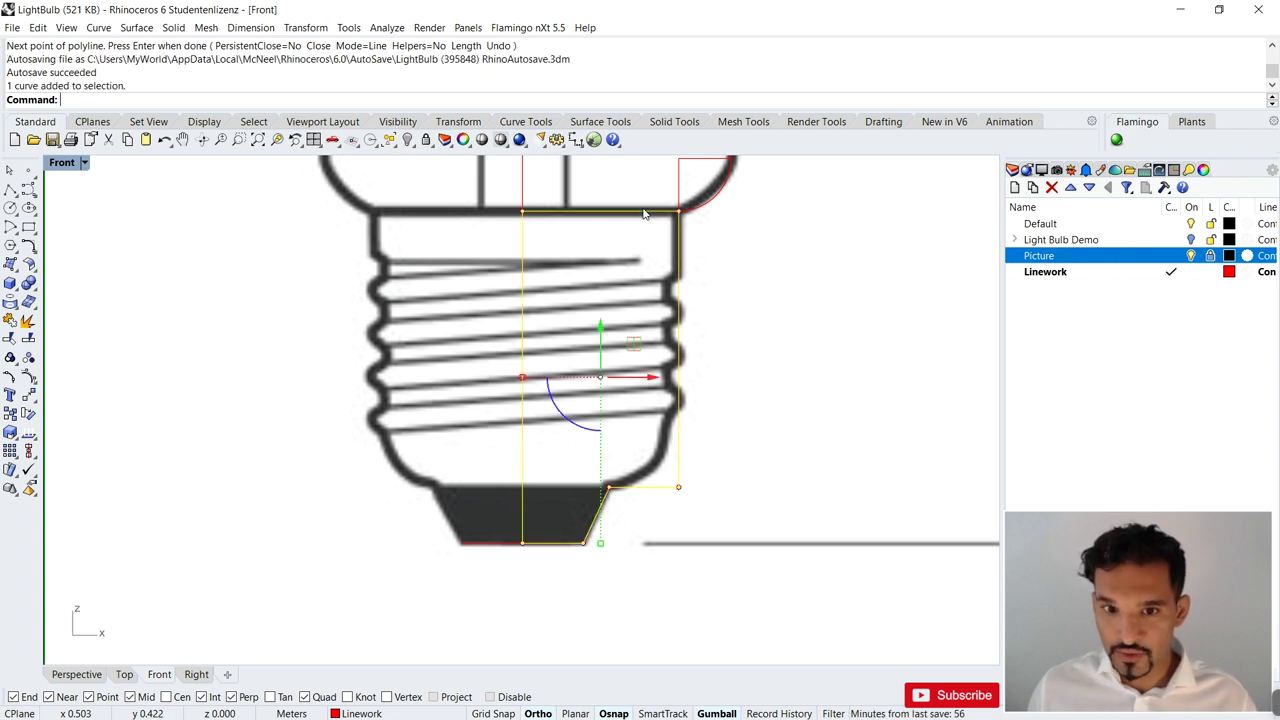
key(Escape)
scroll(746, 369, down, 2)
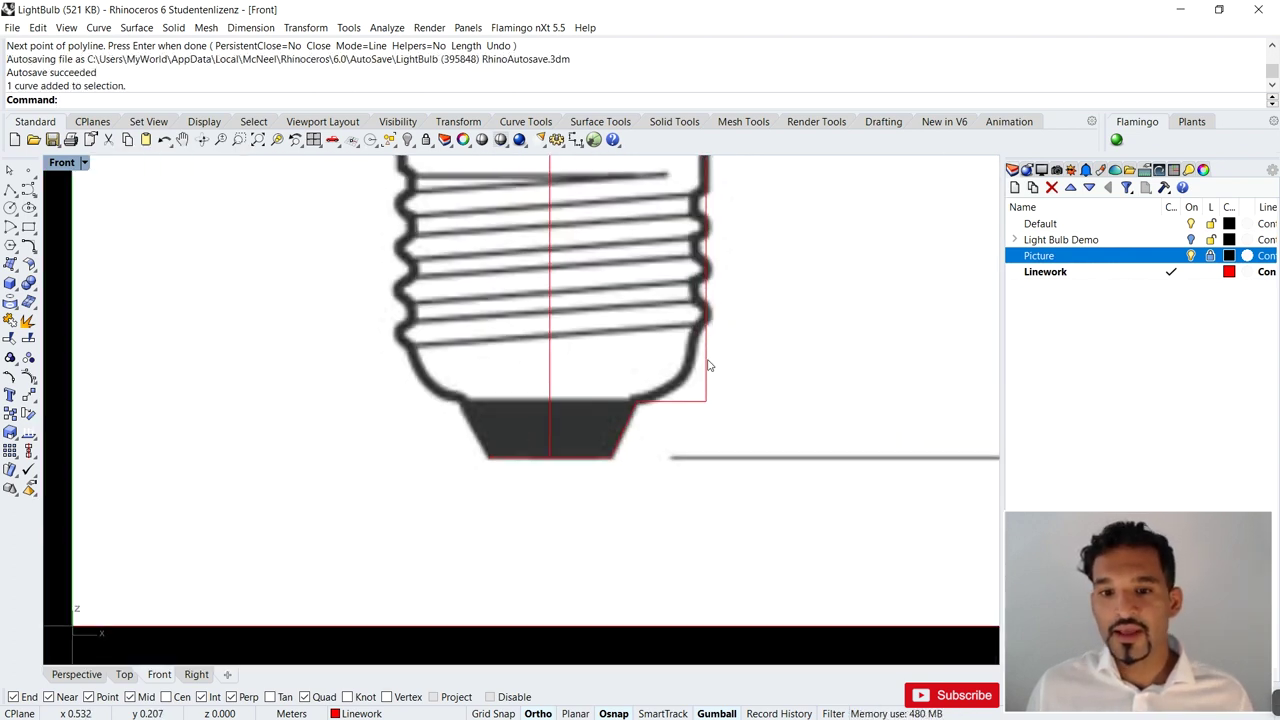
scroll(650, 400, up, 3)
scroll(675, 375, down, 2)
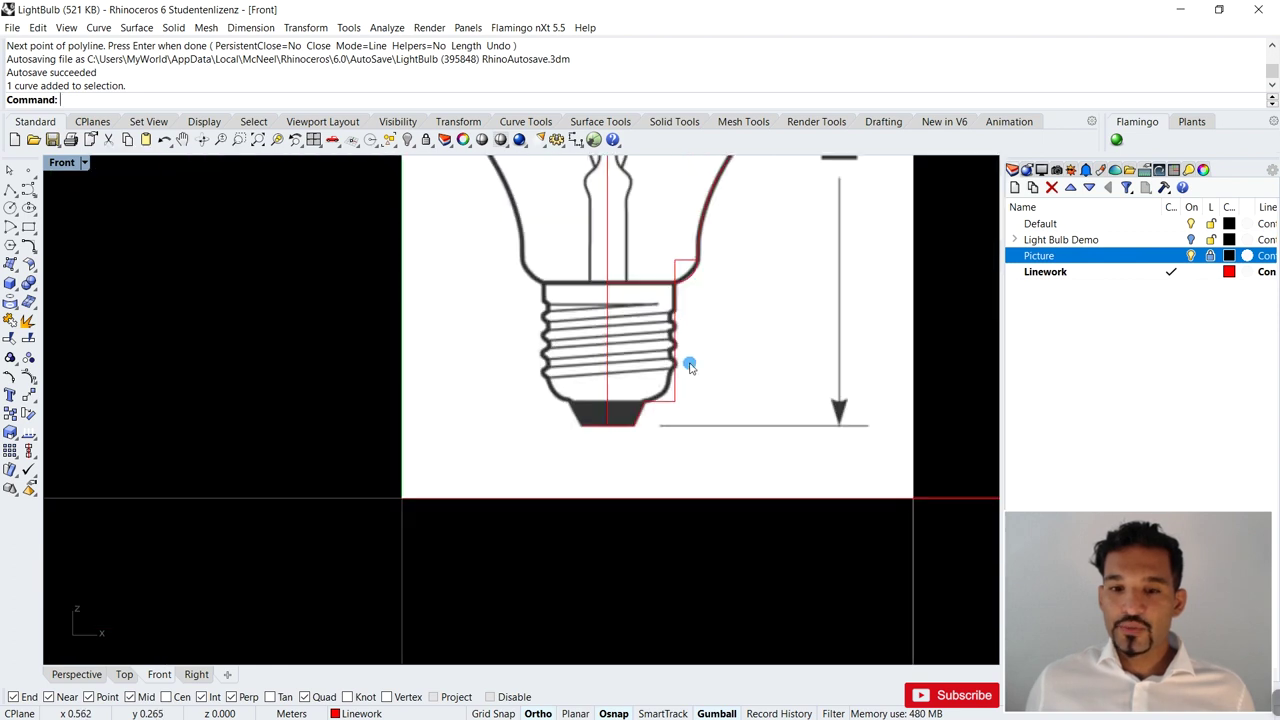
scroll(689, 365, up, 2)
scroll(675, 335, up, 1)
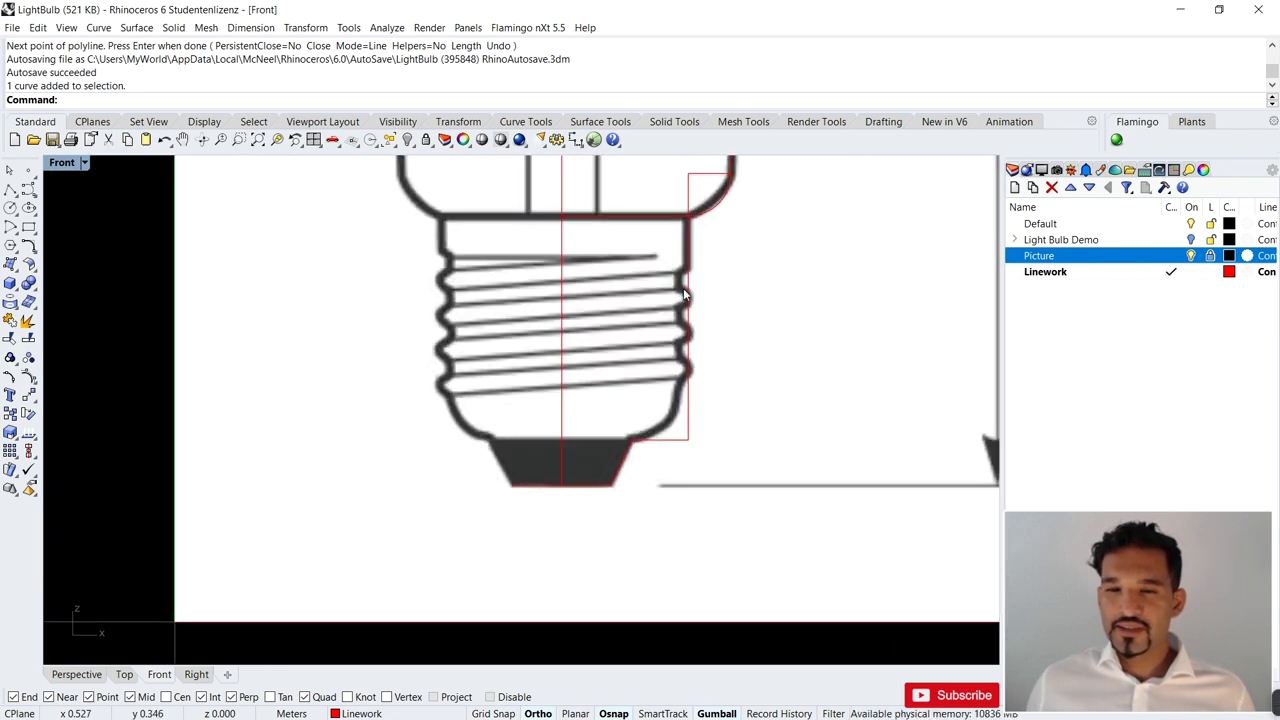
click(686, 283)
click(766, 340)
scroll(716, 350, up, 1)
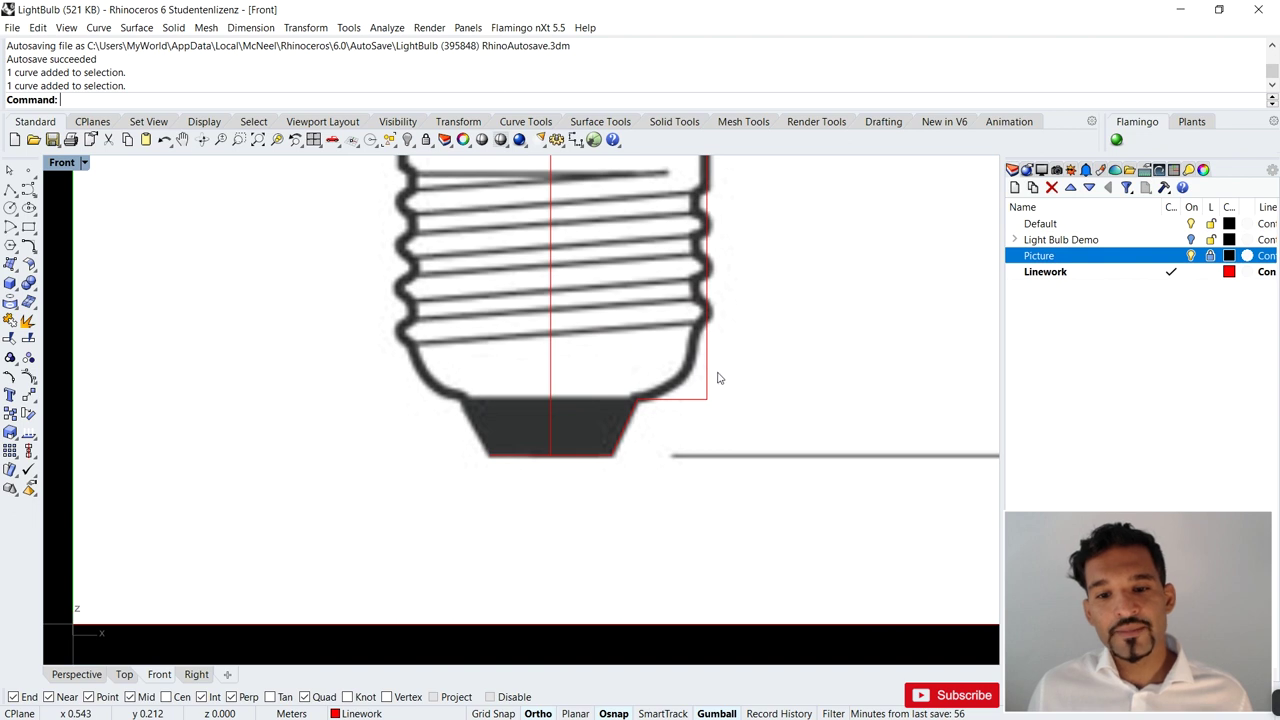
scroll(717, 376, down, 2)
scroll(713, 358, up, 2)
scroll(713, 358, down, 1)
click(643, 469)
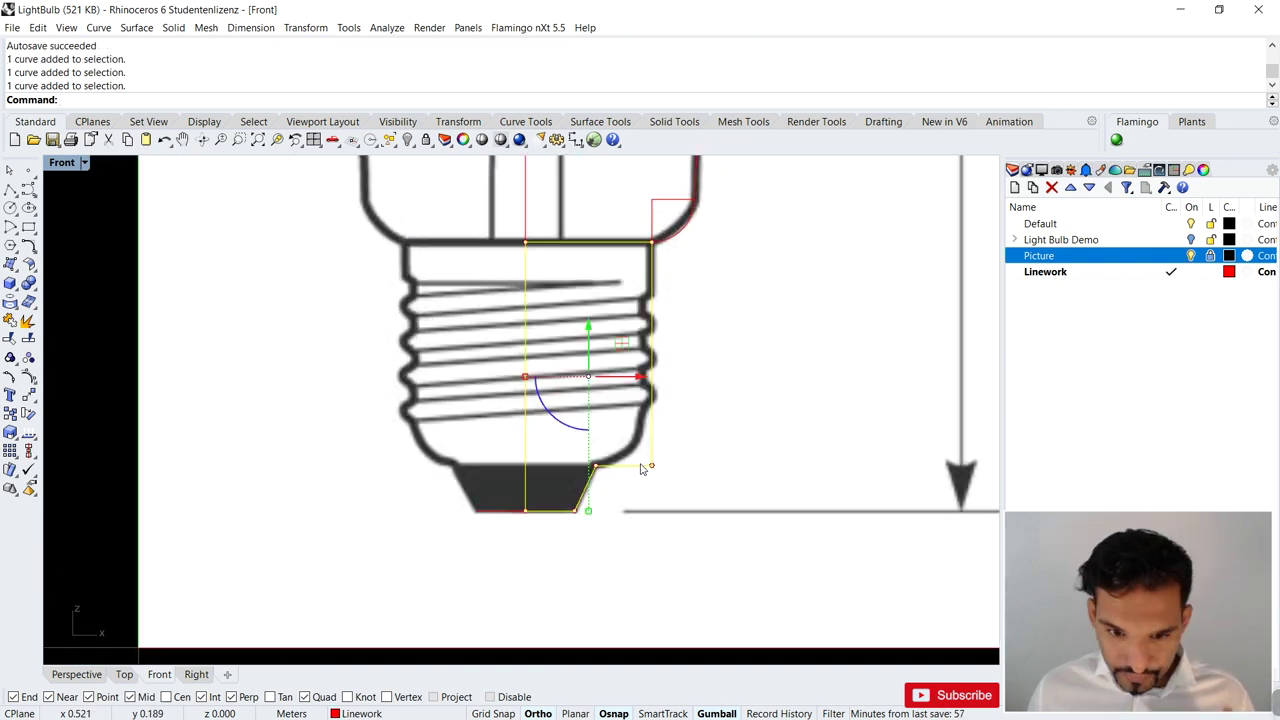
click(720, 422)
- Explode the base outline into segments, then deselect the right side line and short ledge
drag(712, 405, 610, 474)
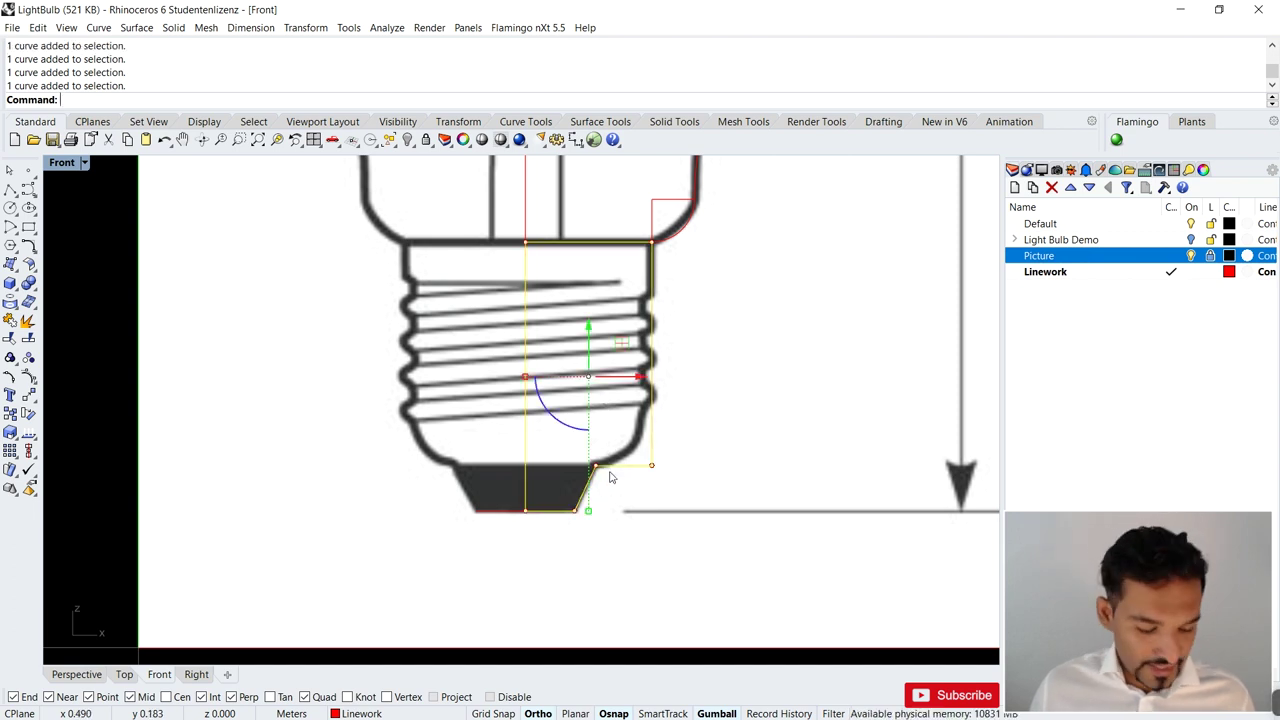
text(Explode)
key(Return)
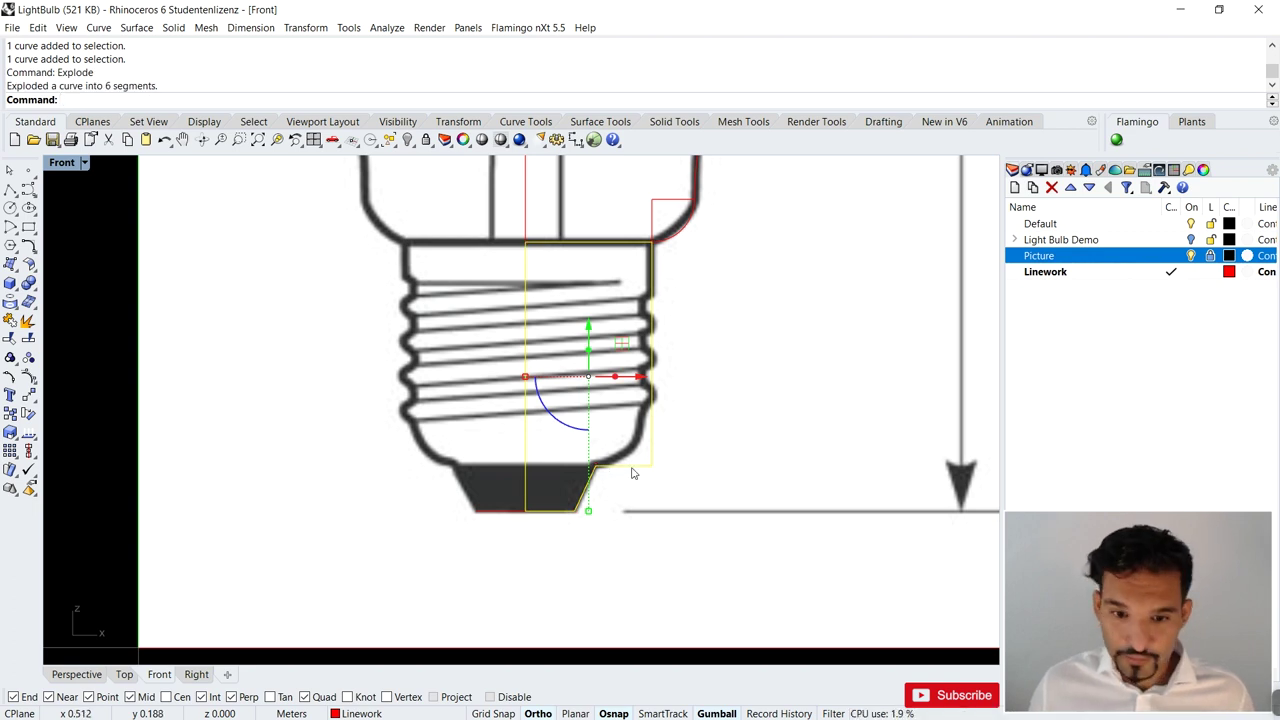
ctrl+click(634, 468)
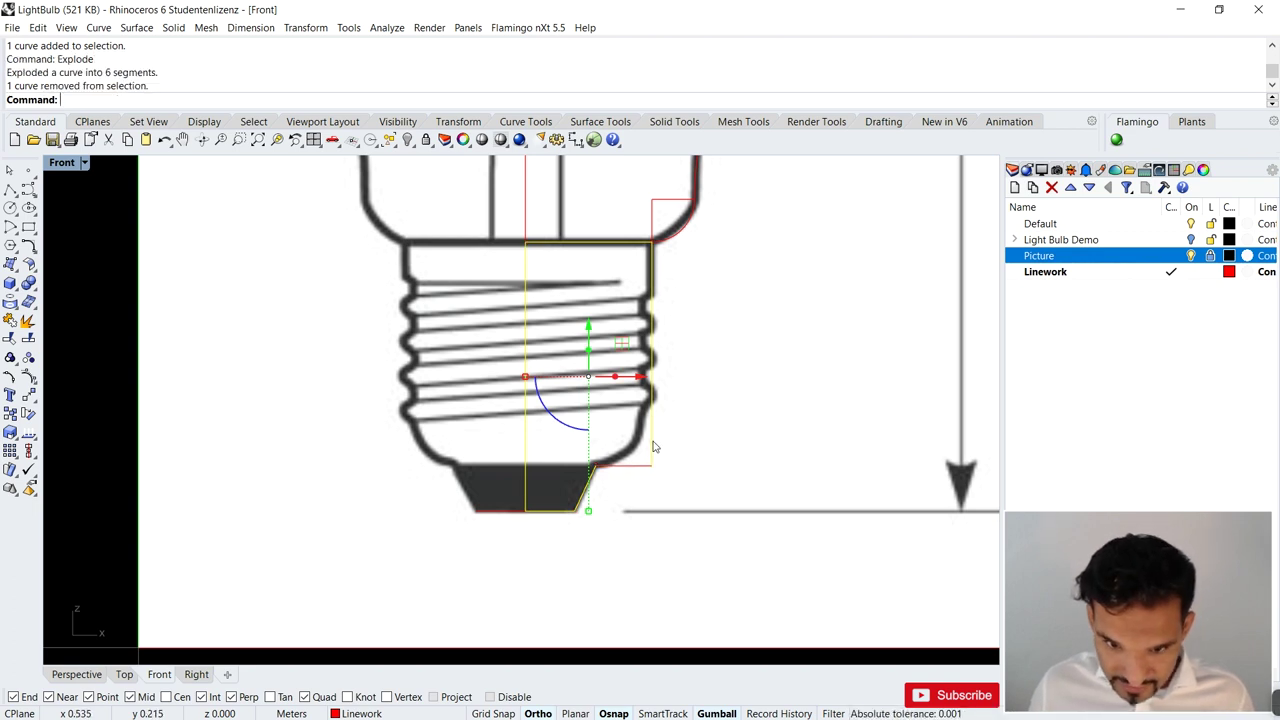
ctrl+click(653, 444)
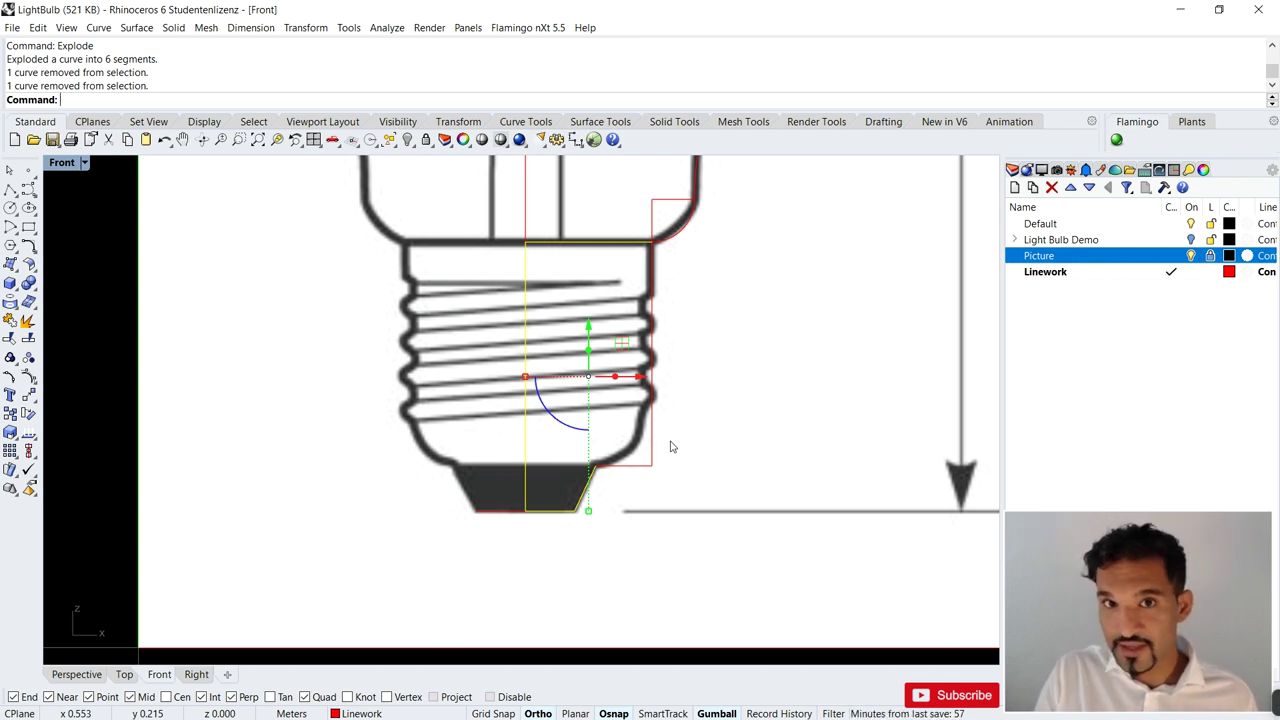
- Join the four remaining segments into one curve, confirming the right side and ledge stay separate
text(join)
key(Return)
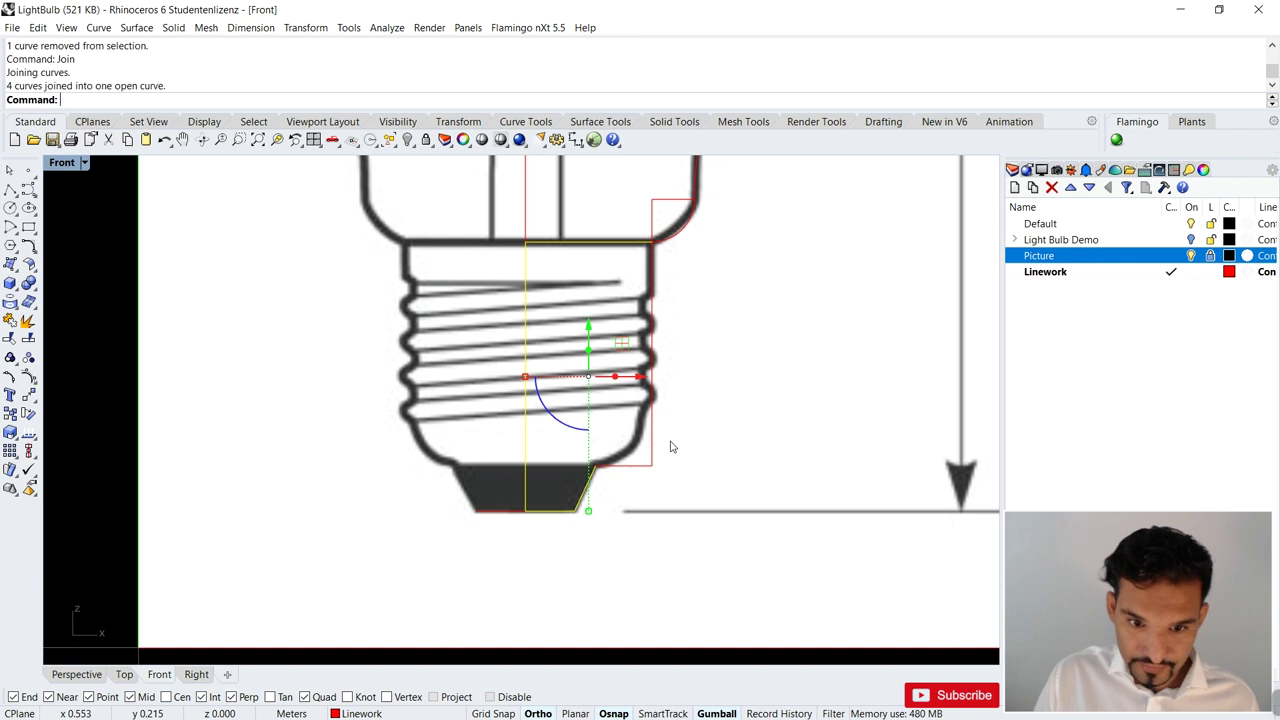
key(Escape)
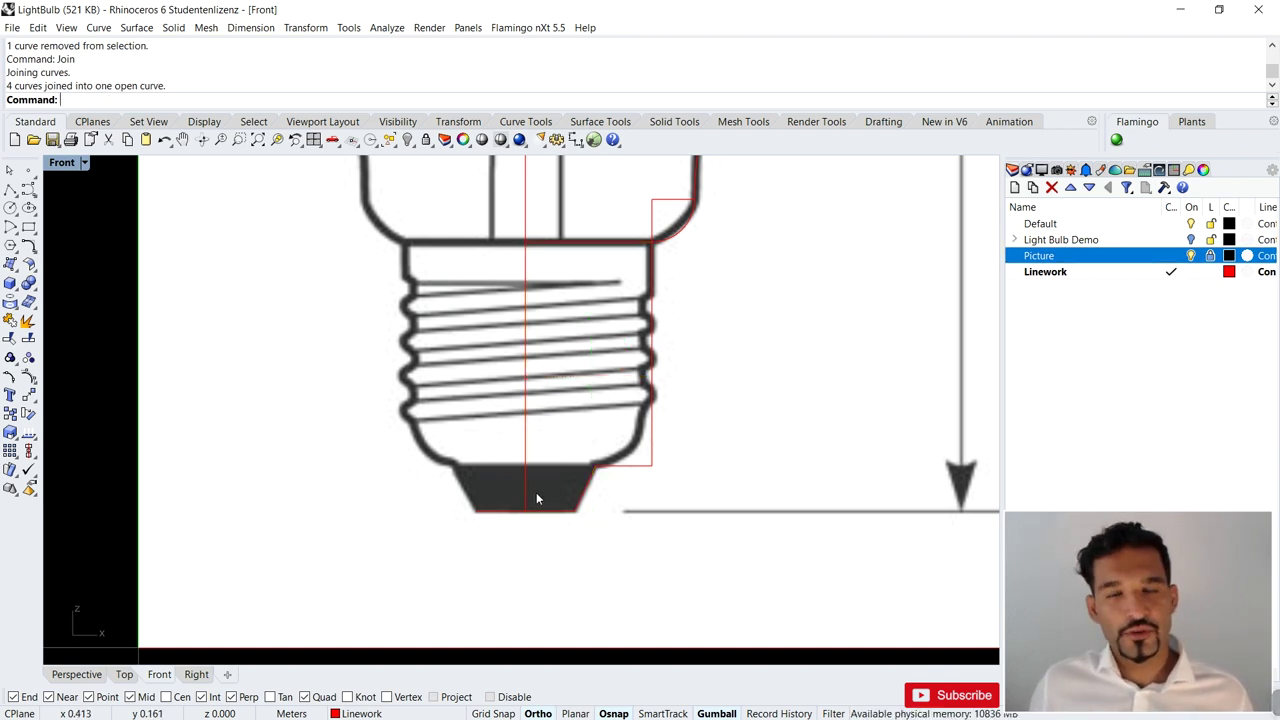
click(586, 500)
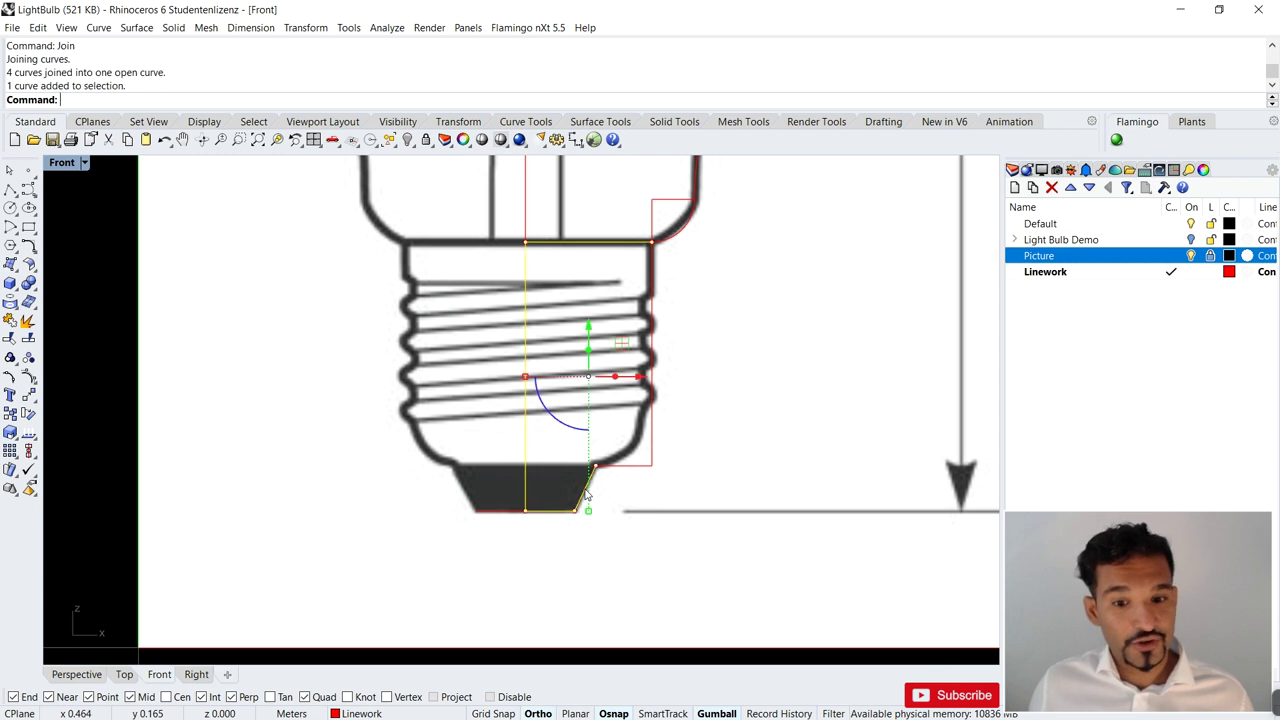
click(653, 445)
click(622, 467)
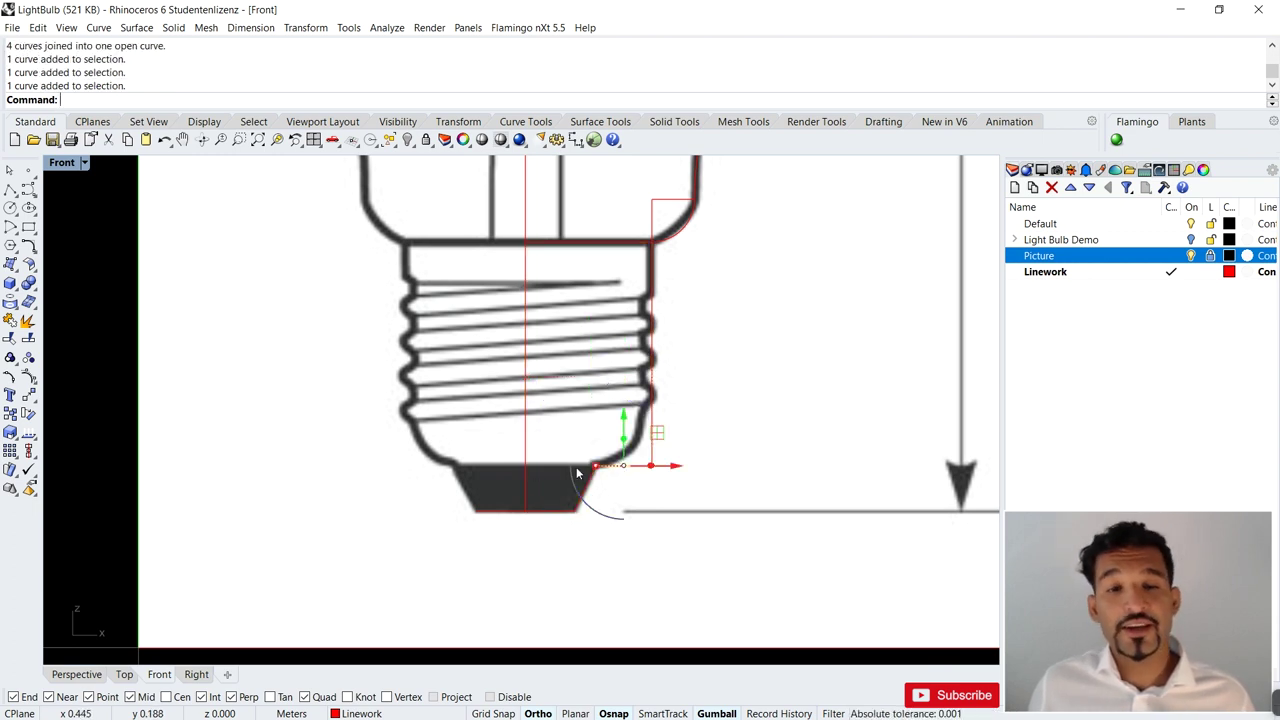
click(675, 445)
scroll(680, 438, down, 1)
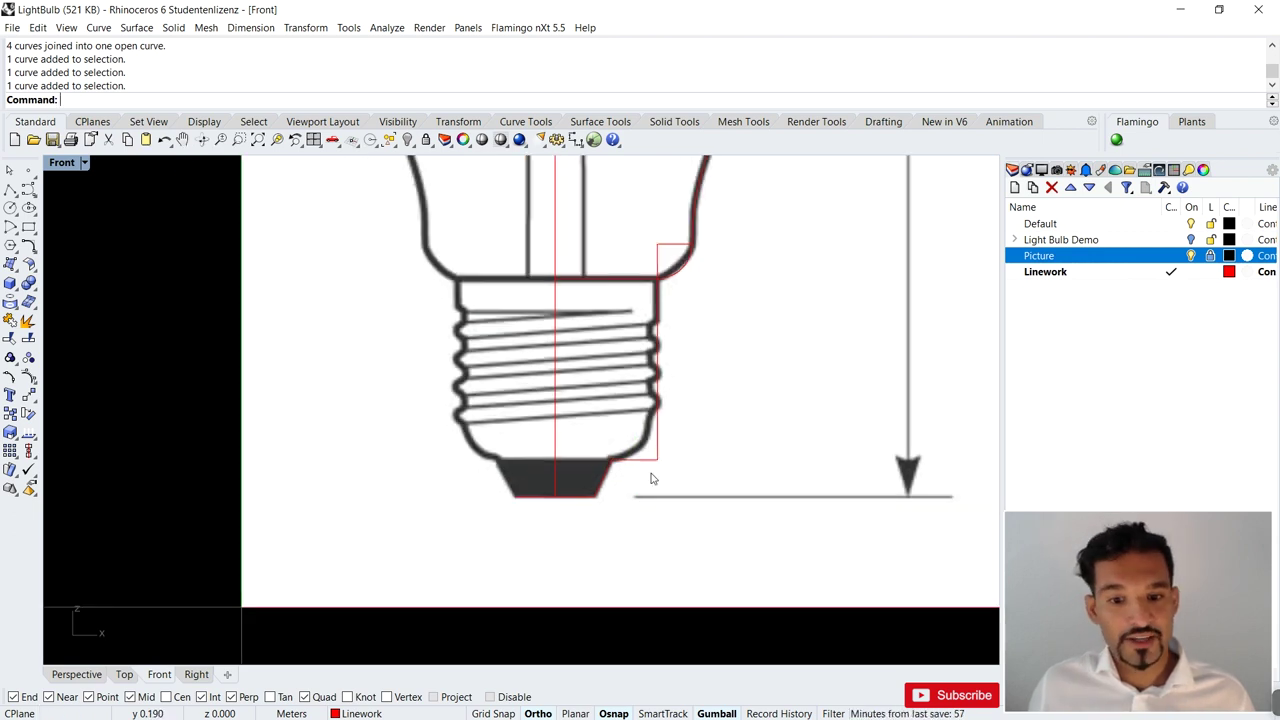
scroll(650, 479, up, 1)
- Fillet the base's right side line and short ledge with radius 0.05, joined and trimmed
text(fillet)
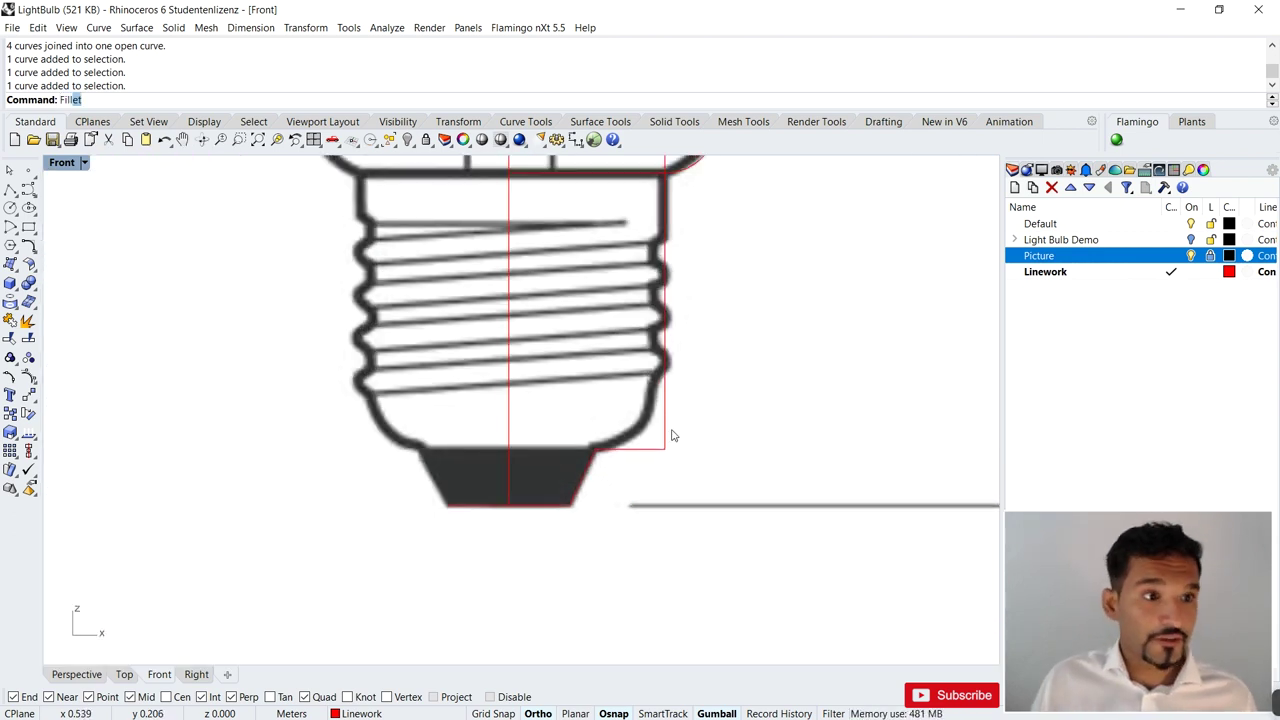
key(Return)
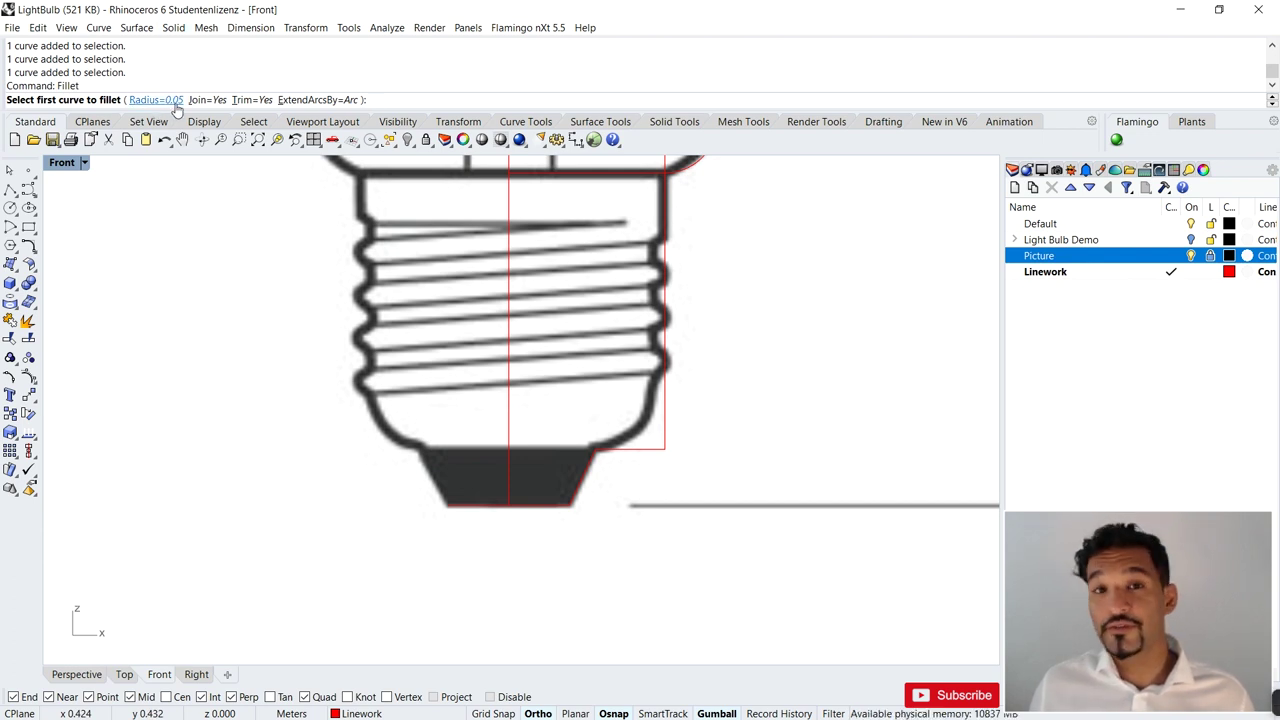
scroll(715, 378, down, 4)
scroll(663, 391, up, 3)
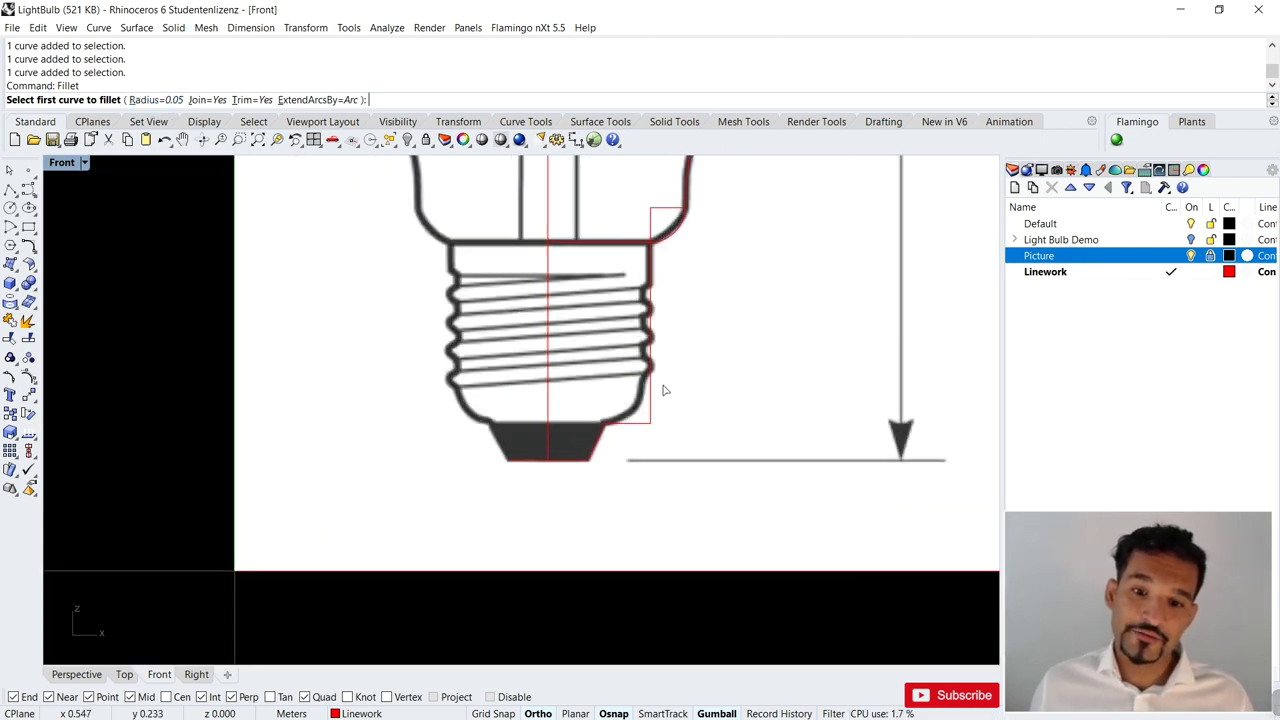
mouse_move(660, 410)
right_down()
mouse_move(723, 400)
mouse_move(695, 434)
right_up()
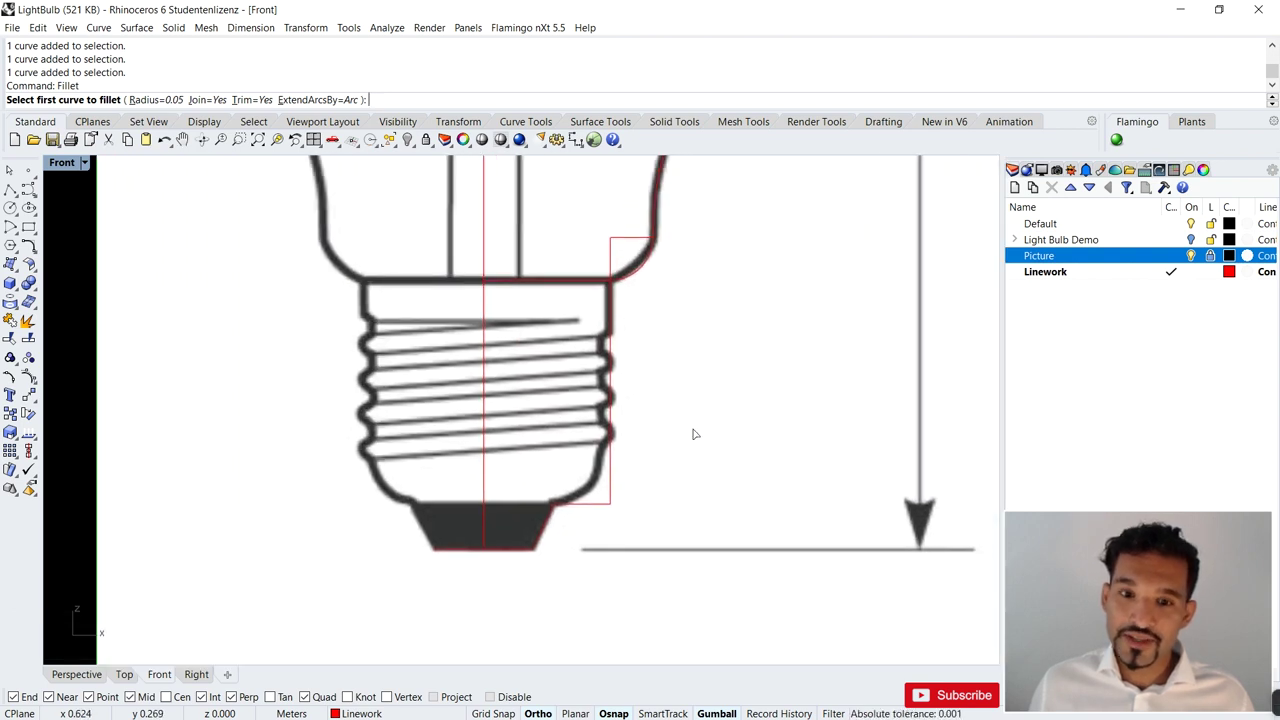
scroll(612, 450, down, 1)
scroll(606, 475, up, 1)
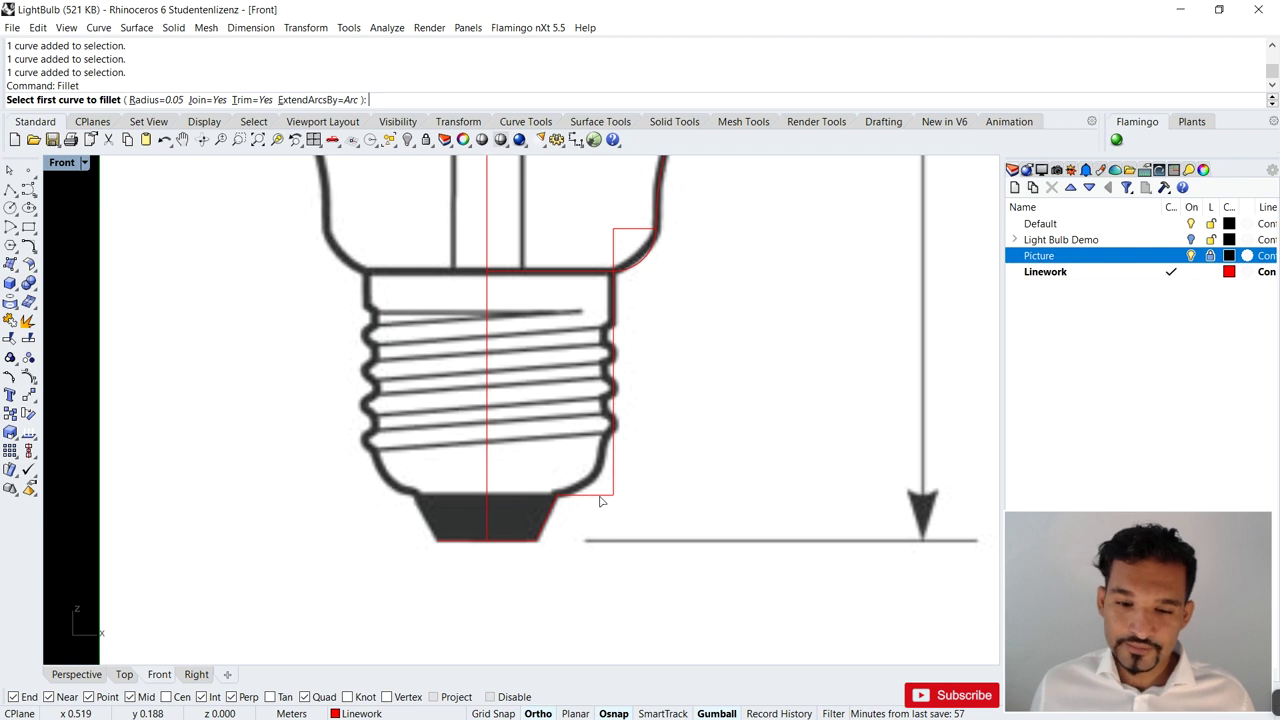
click(616, 472)
click(603, 497)
- Zoom and pan around the bulb base to inspect the new fillet
scroll(612, 460, up, 3)
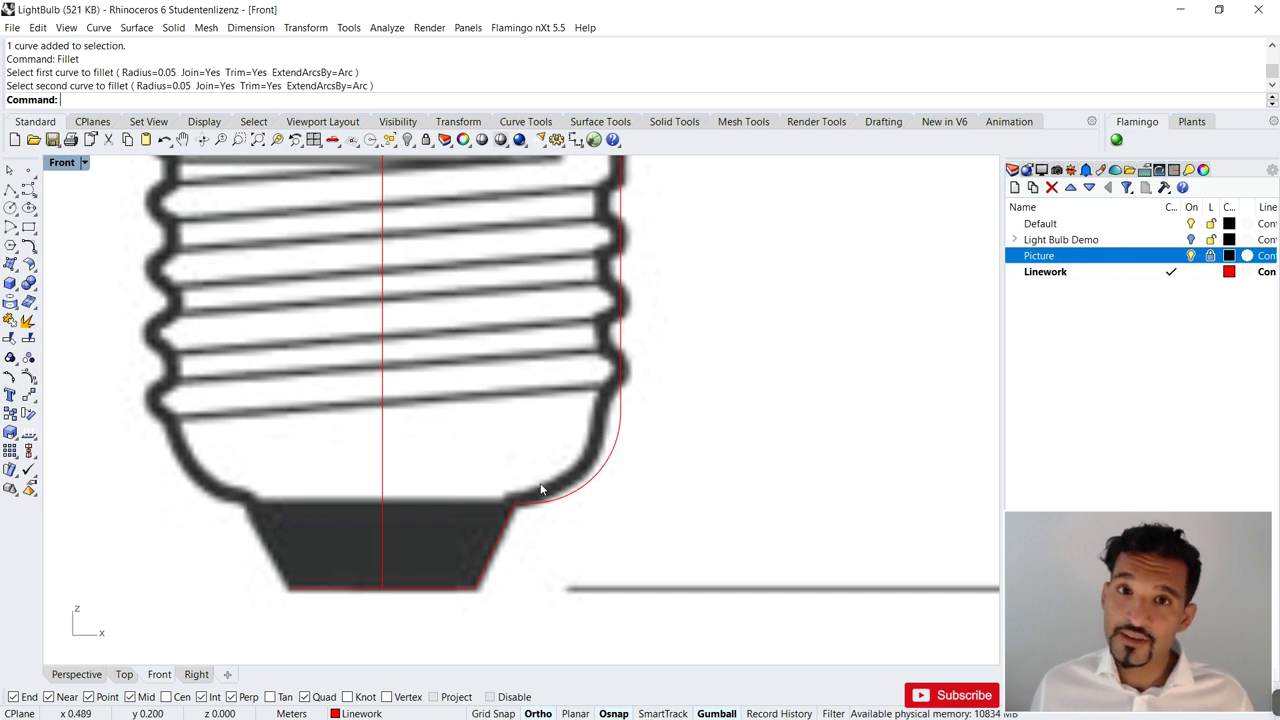
scroll(600, 446, down, 2)
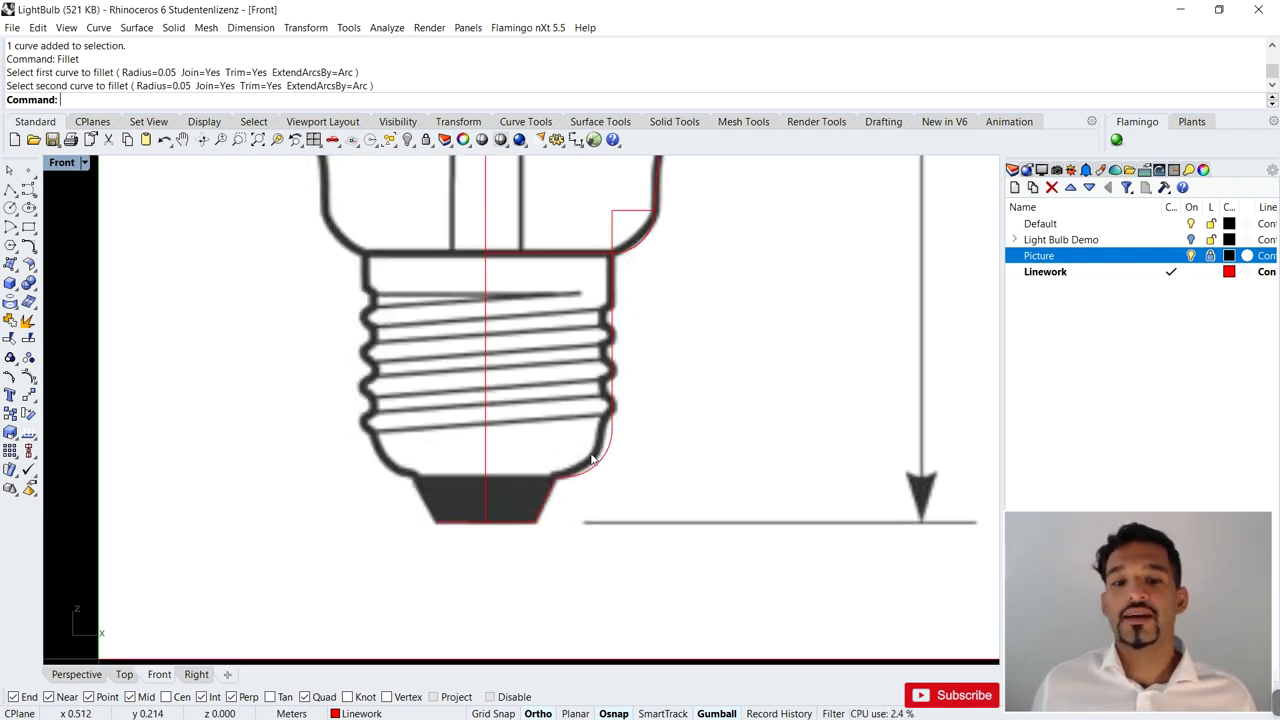
right_drag(558, 410, 616, 416)
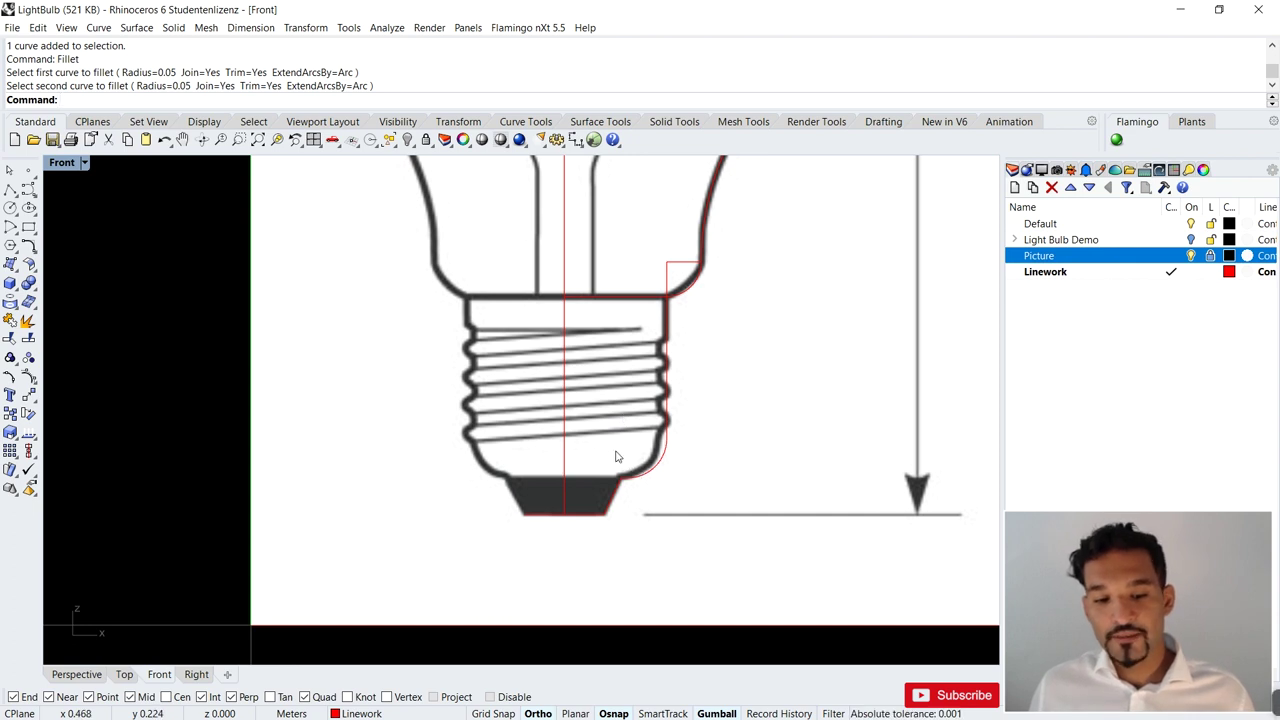
scroll(615, 455, down, 3)
scroll(613, 470, up, 3)
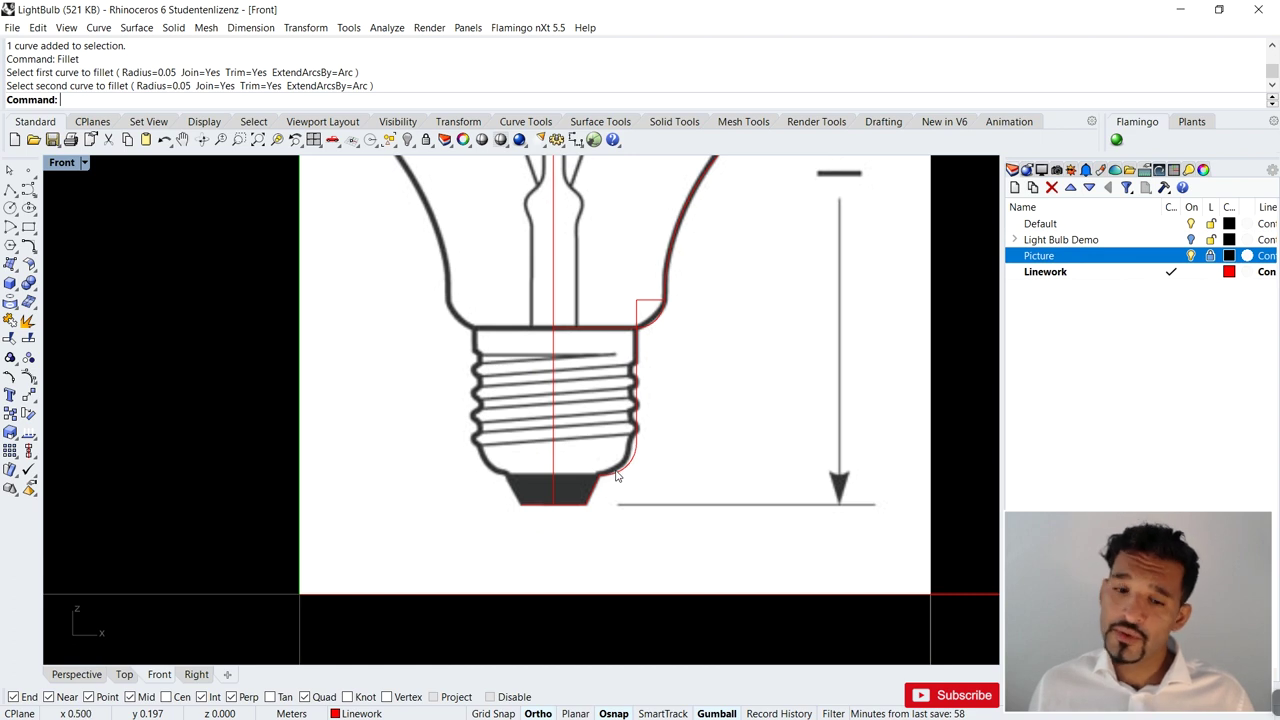
scroll(634, 477, up, 1)
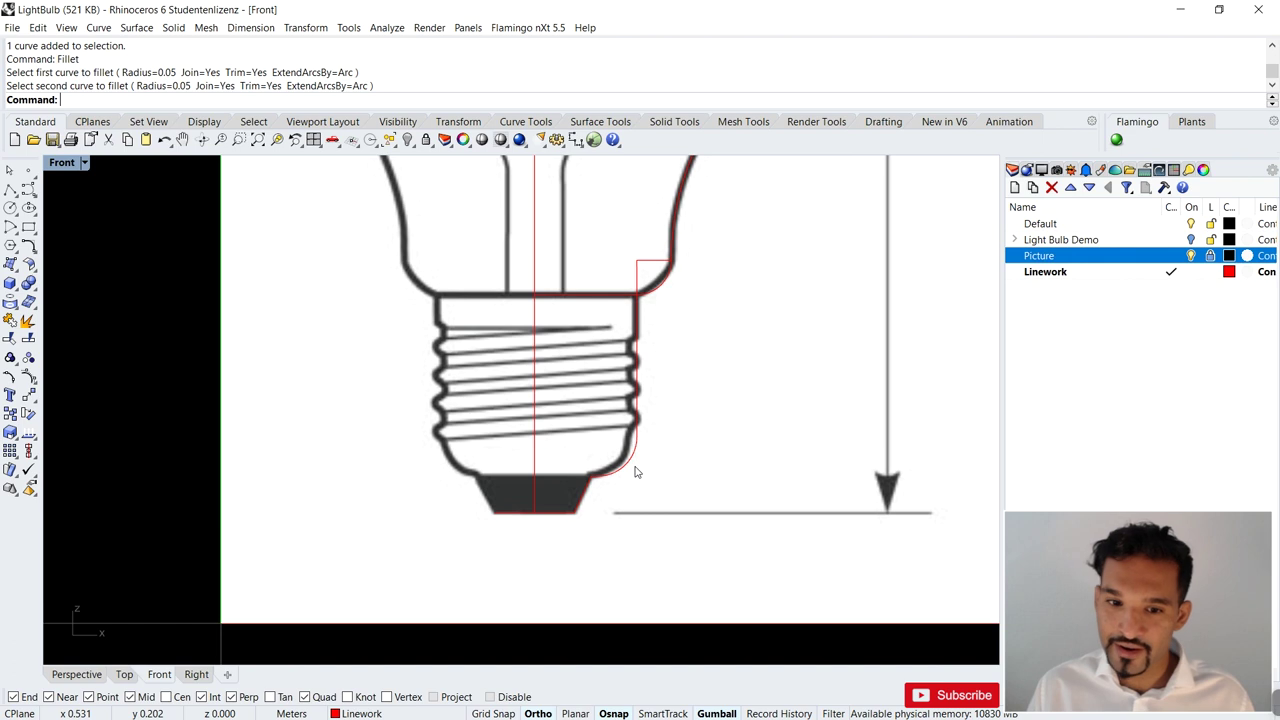
- Cancel the trim attempt and undo the 0.05 fillet at the base corner
key(ctrl+t)
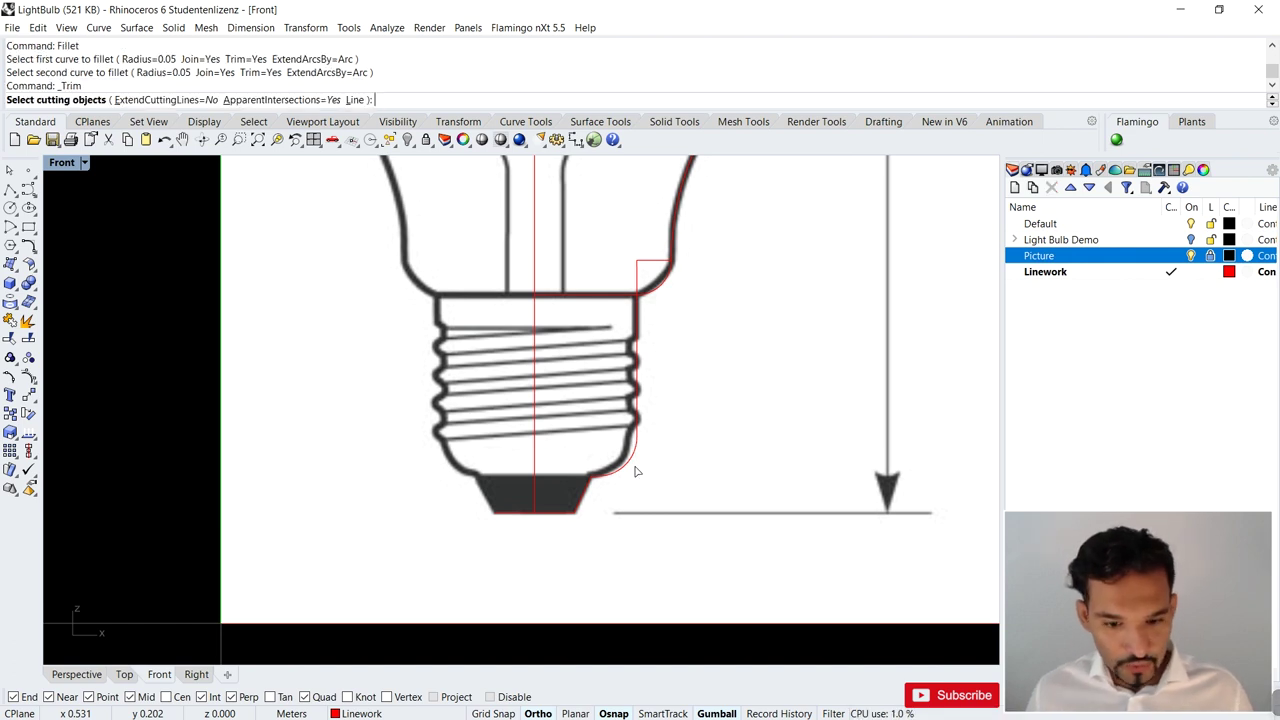
key(Escape)
key(Return)
key(Escape)
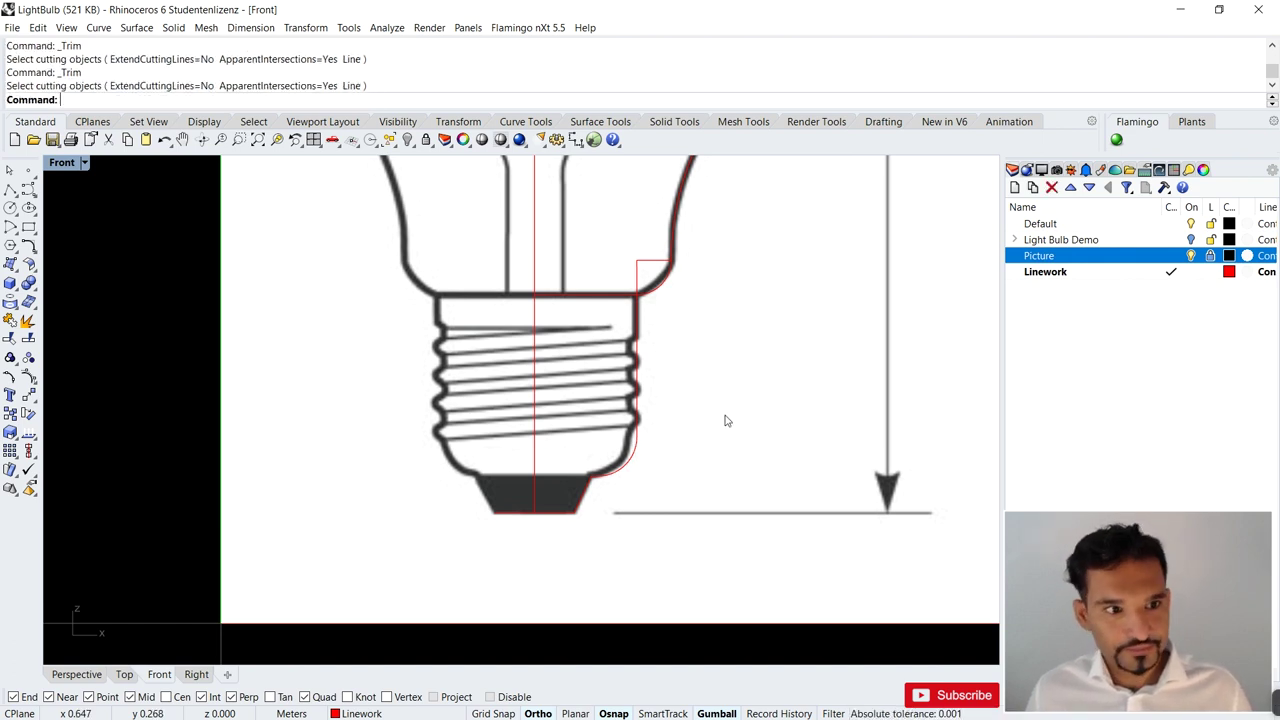
key(ctrl+z)
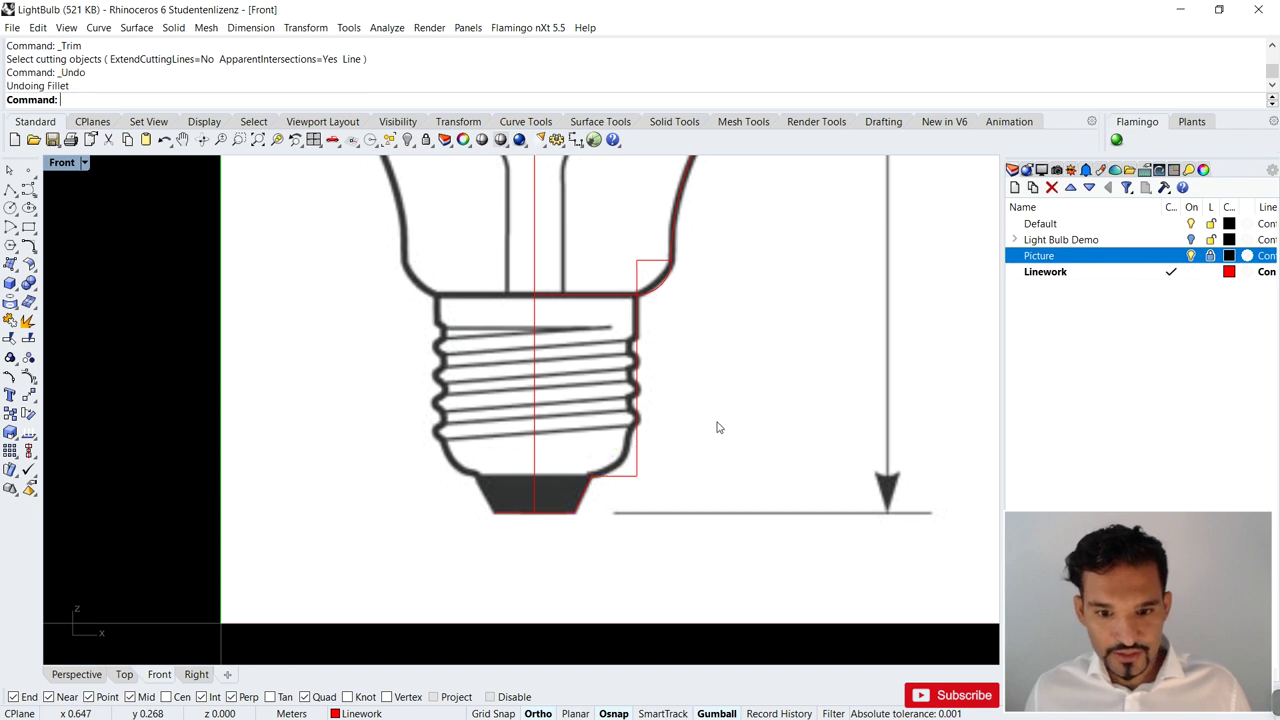
- Refillet the vertical line and bottom line with Trim=No, then select the new arc
text(f)
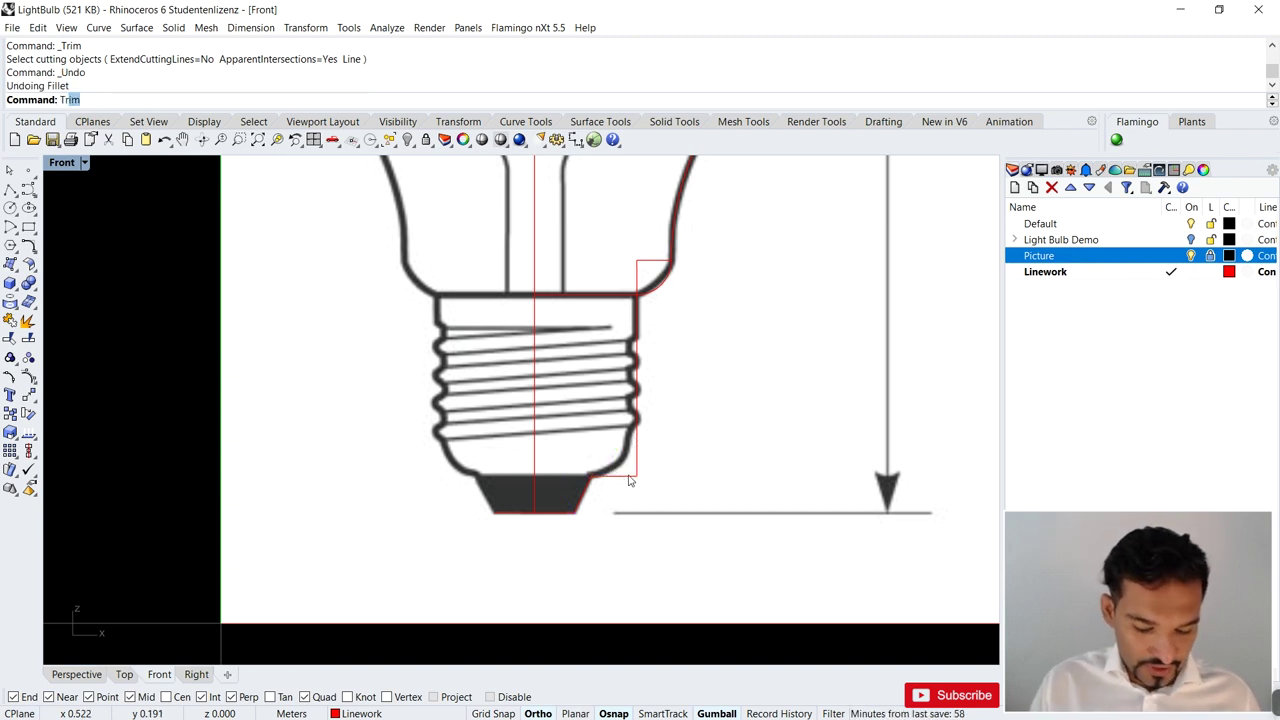
text(il)
key(Return)
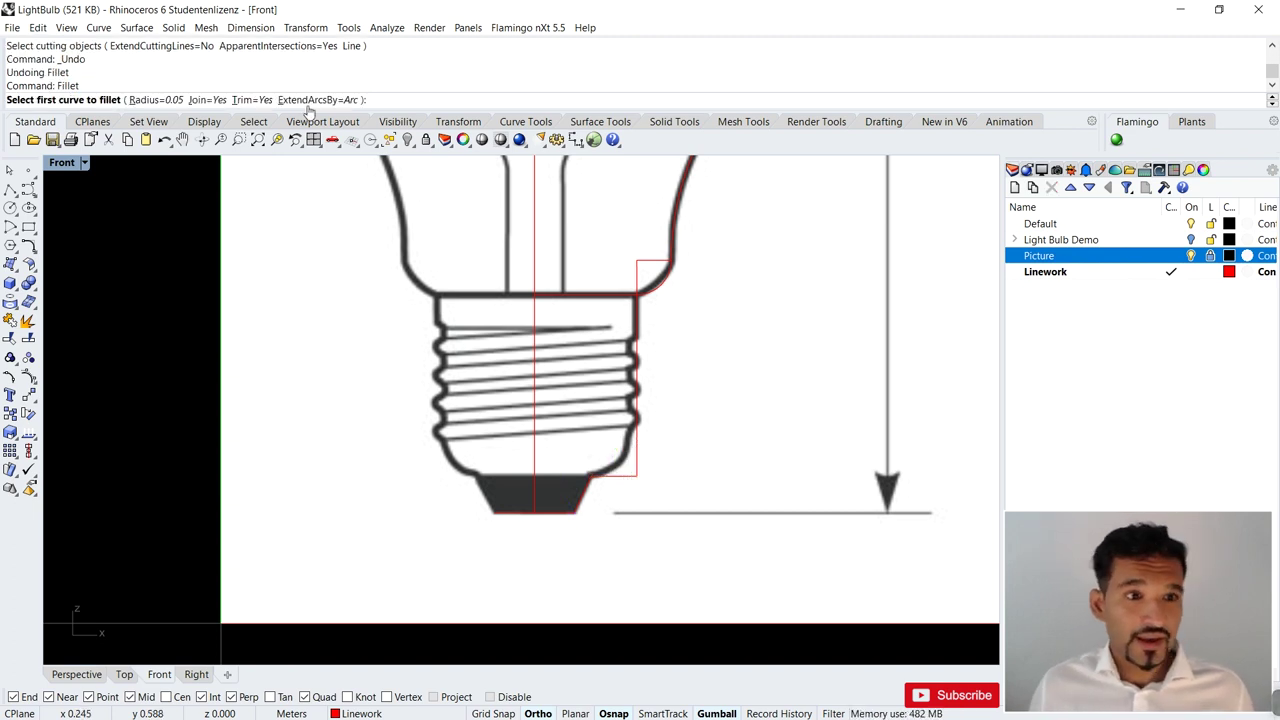
click(246, 104)
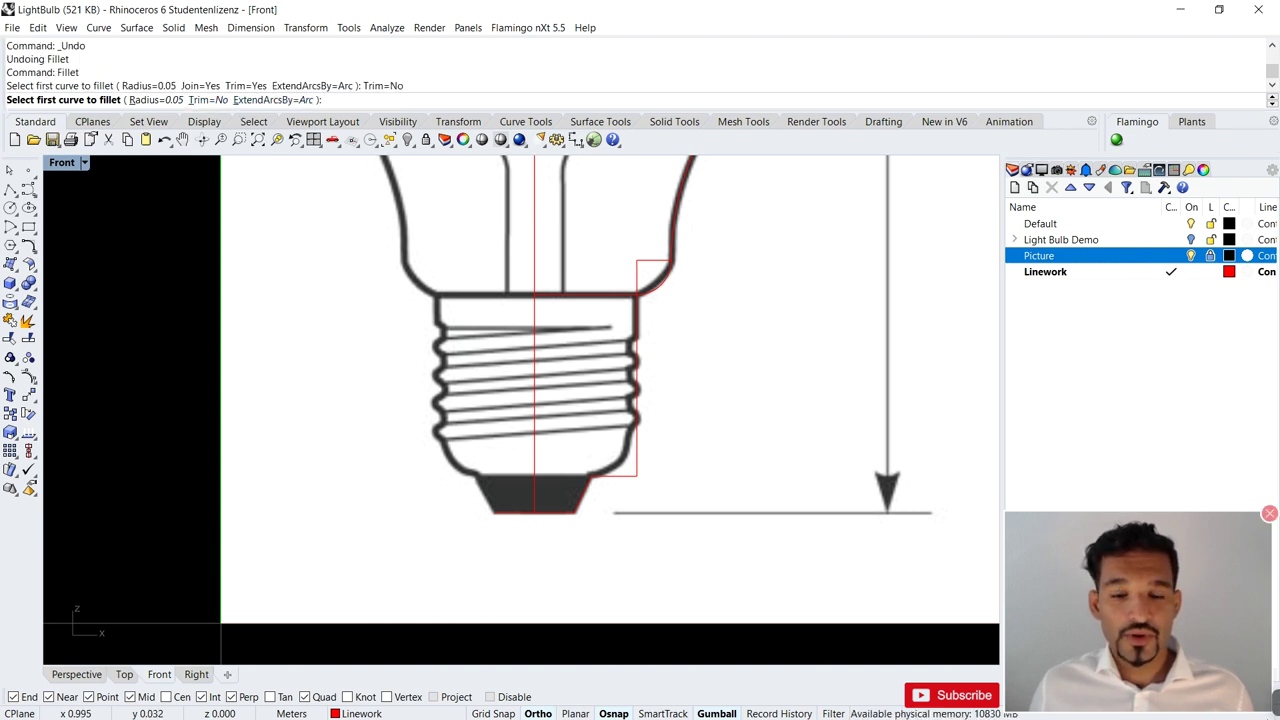
click(638, 444)
click(621, 478)
scroll(620, 482, up, 8)
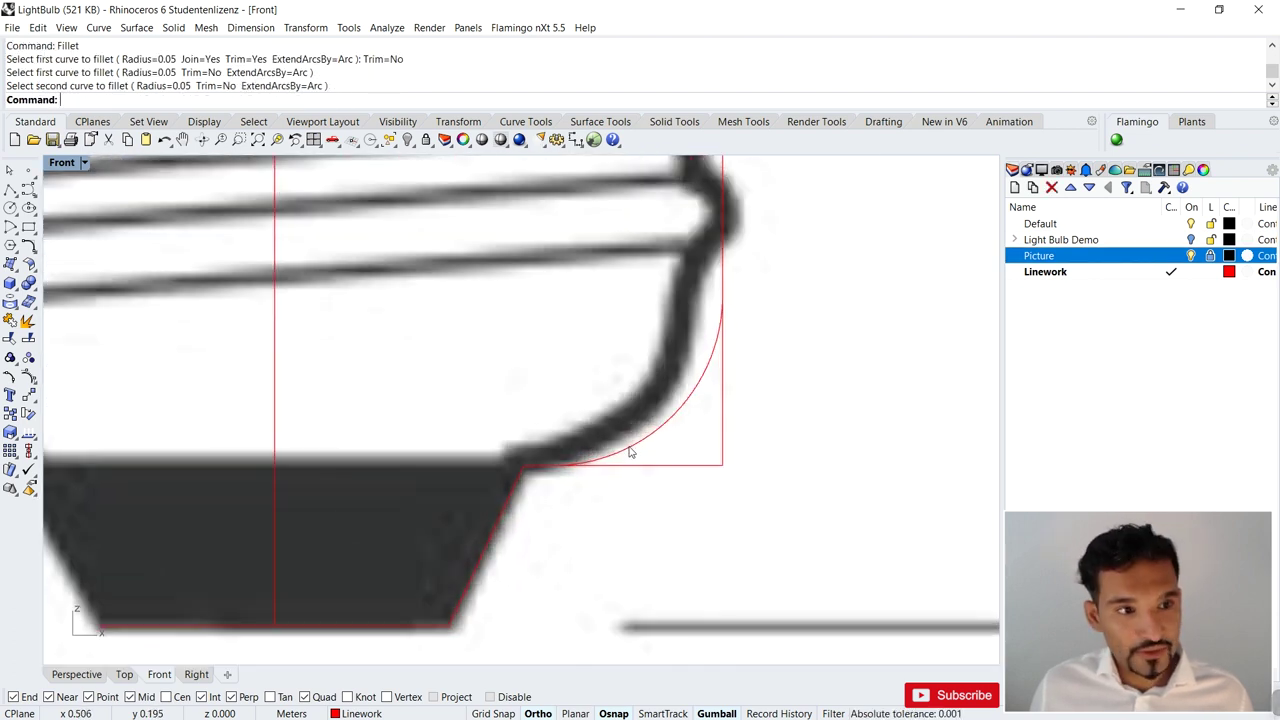
click(628, 456)
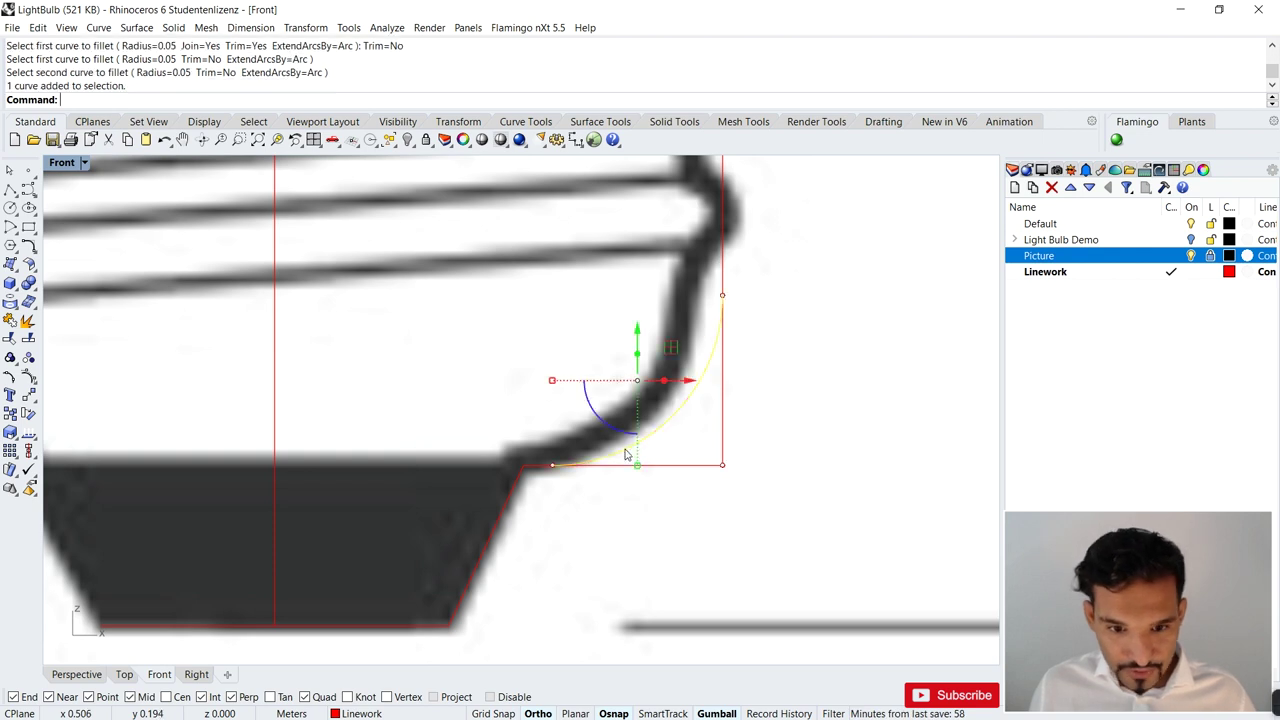
- Zoom in and out to inspect the untrimmed fillet arc at the base corner
scroll(535, 476, up, 2)
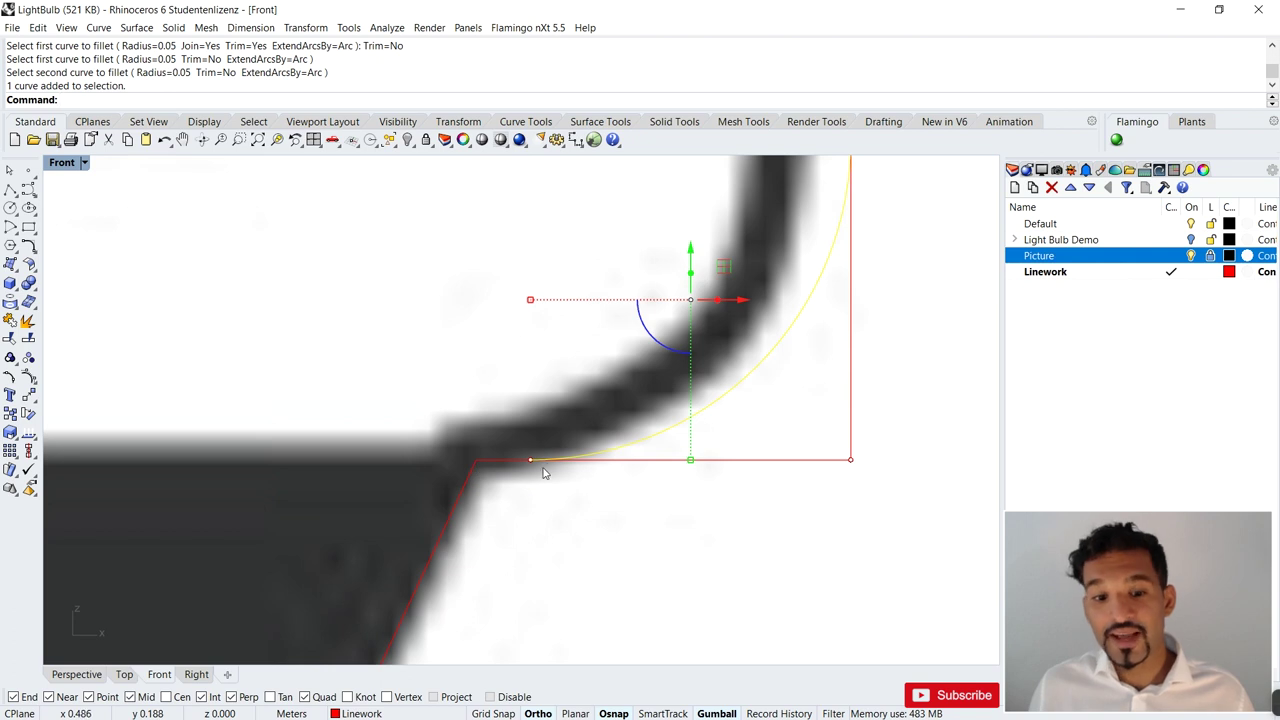
scroll(595, 460, down, 4)
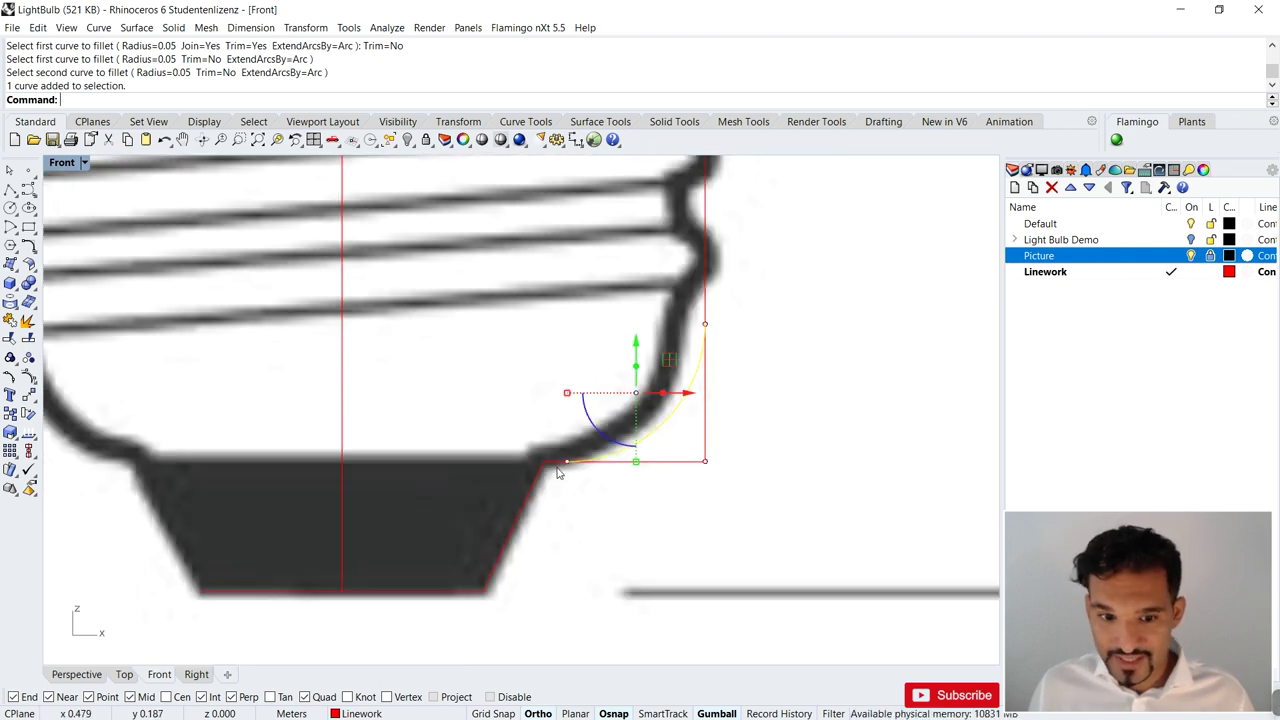
scroll(524, 464, up, 4)
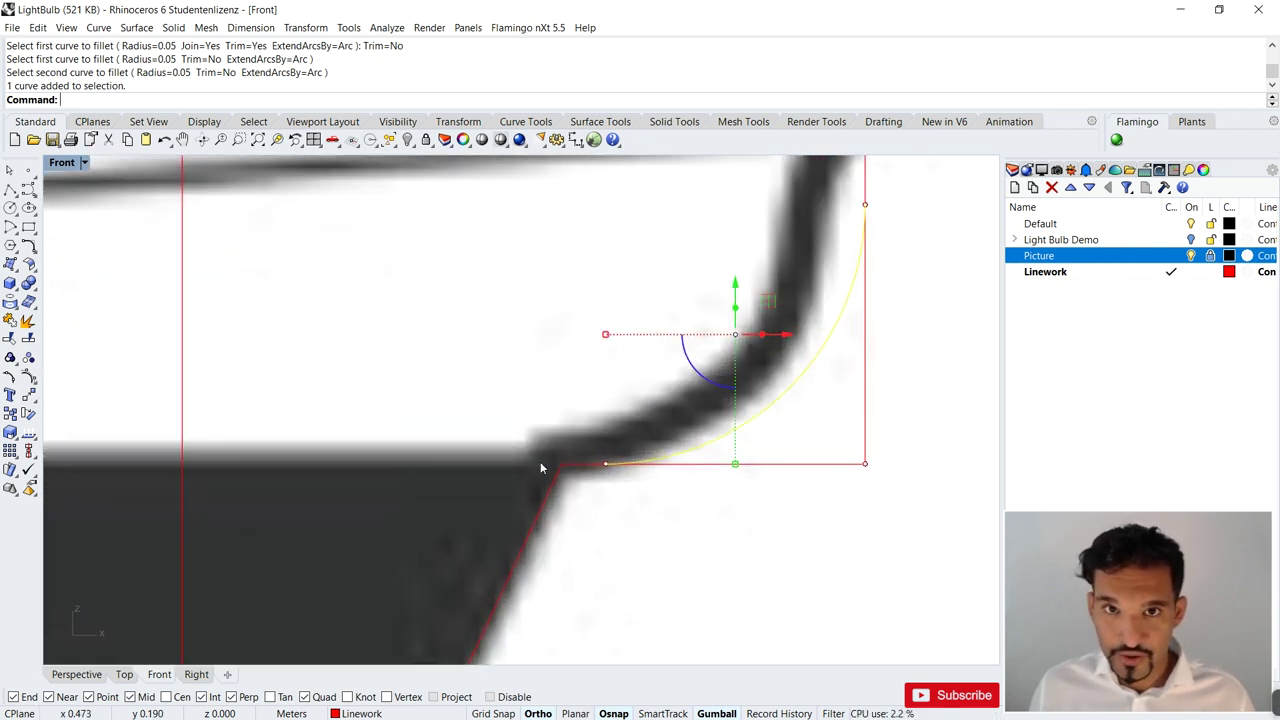
scroll(530, 462, down, 7)
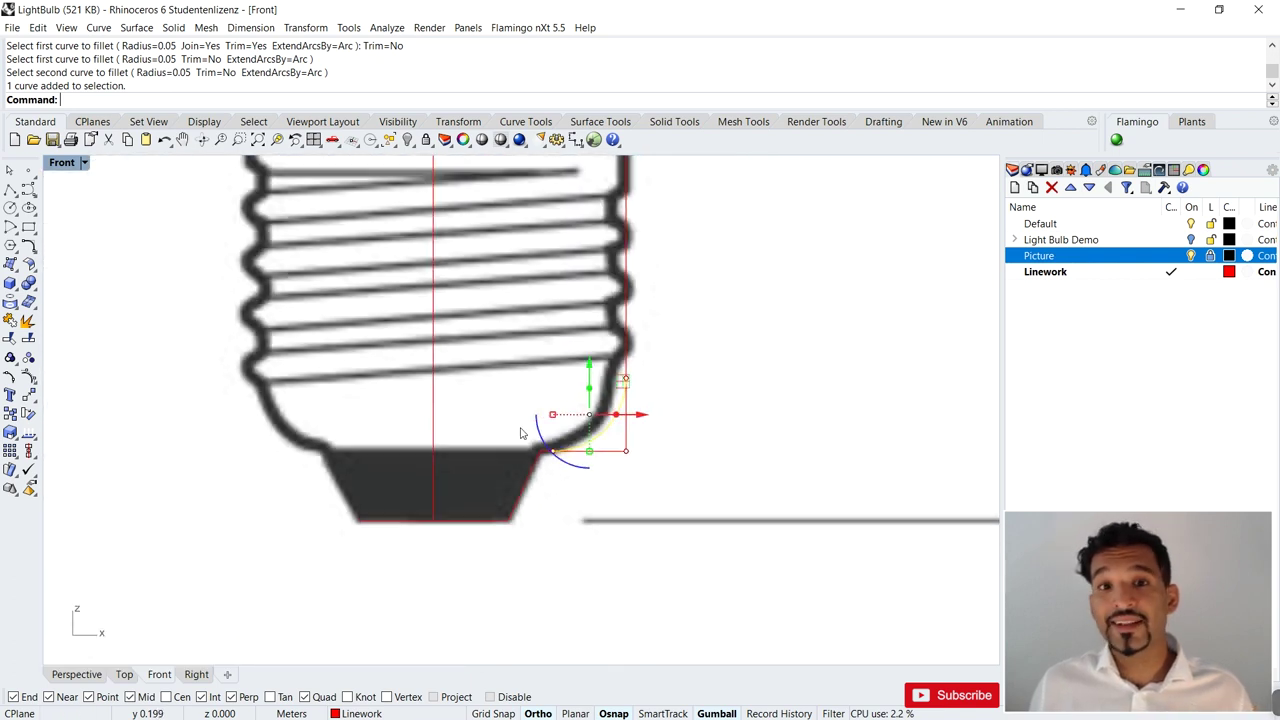
scroll(500, 399, up, 1)
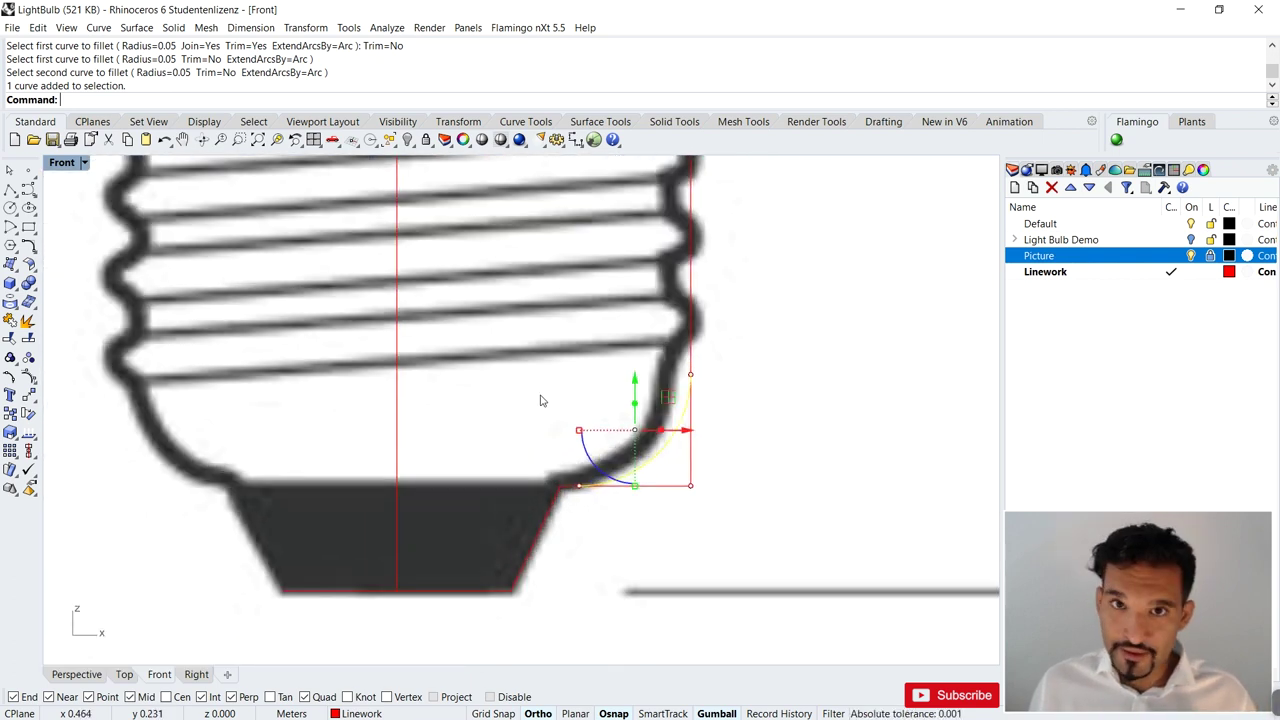
scroll(629, 531, down, 2)
scroll(631, 494, up, 2)
scroll(640, 477, down, 2)
key(ctrl+z)
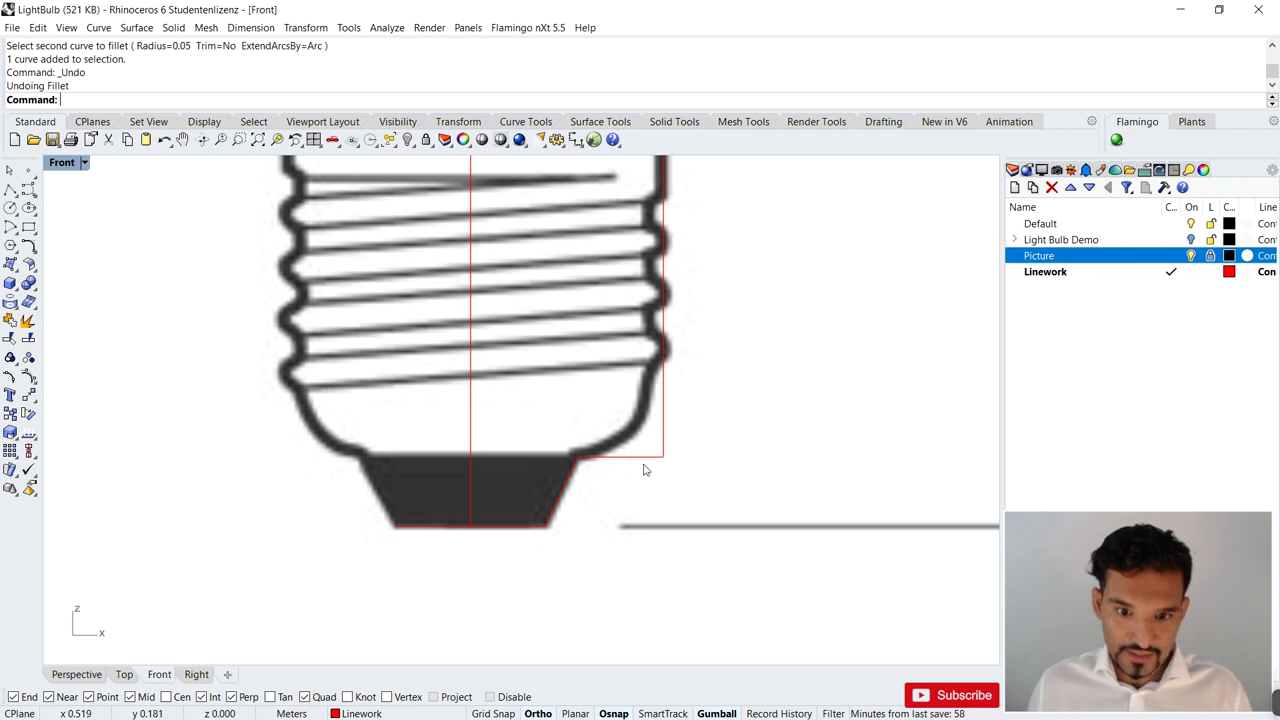
text(fillet)
key(Return)
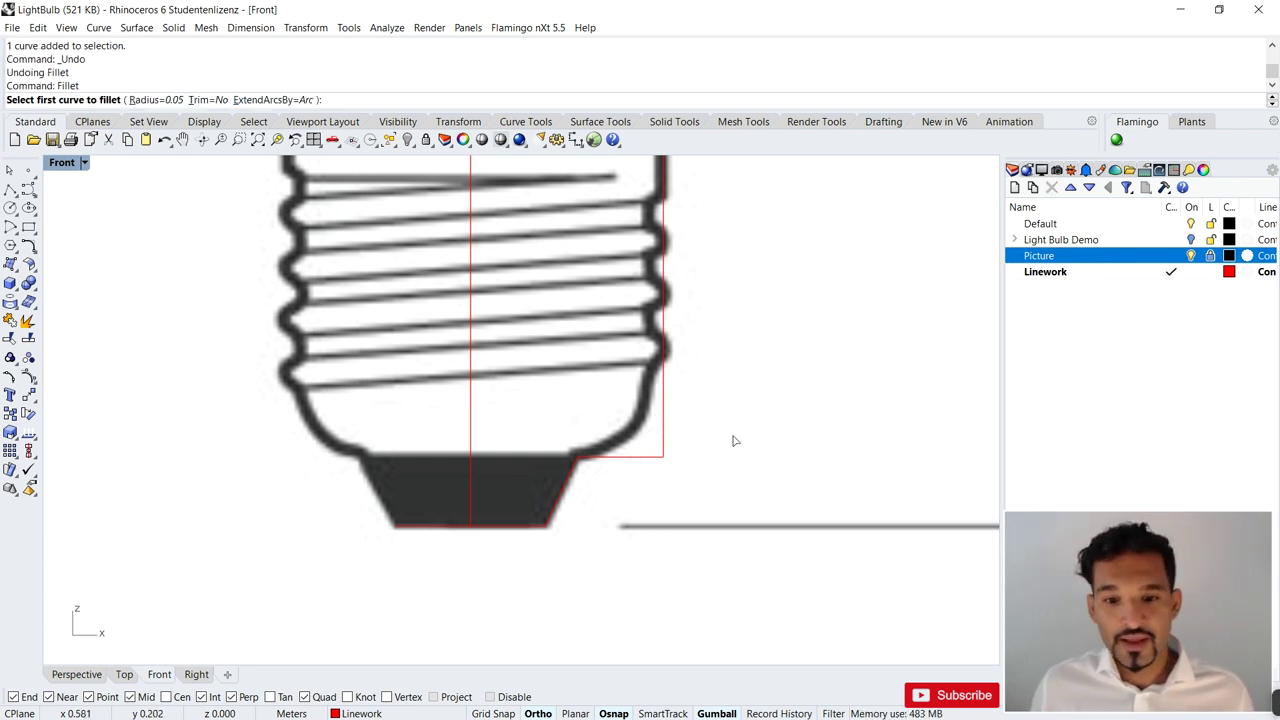
text(0.2)
key(Return)
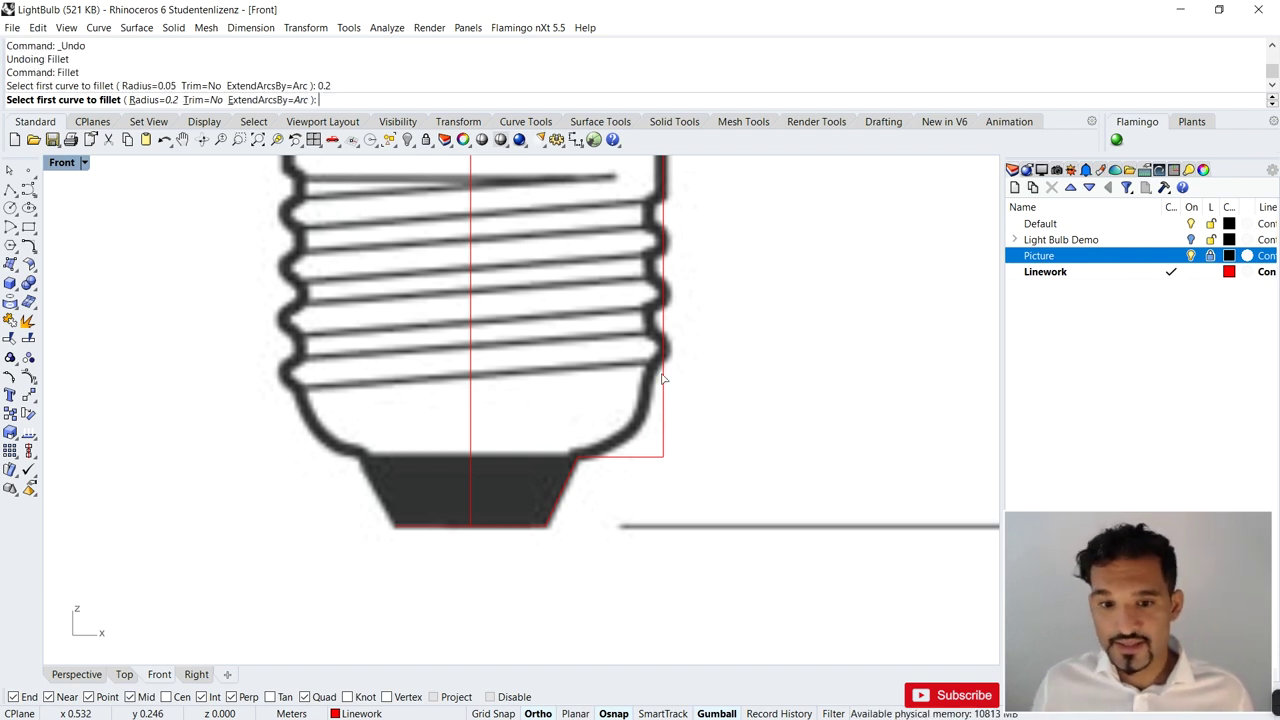
click(662, 435)
click(623, 457)
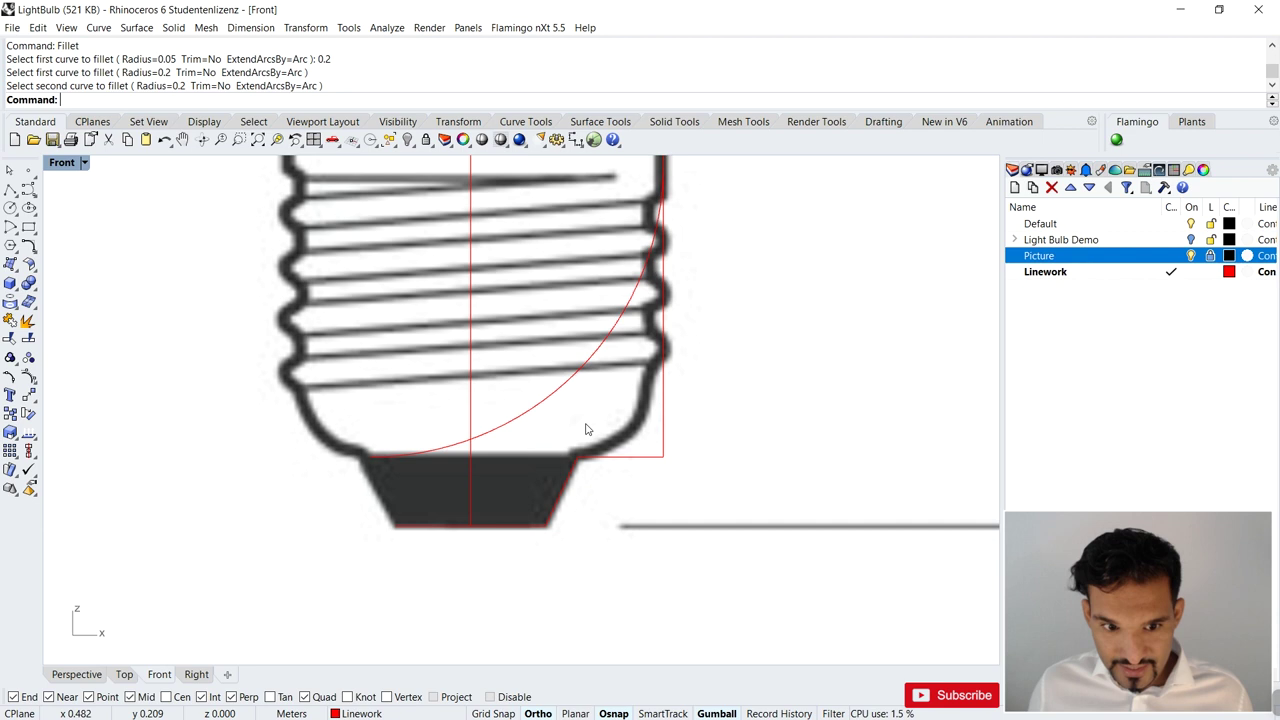
scroll(586, 429, down, 5)
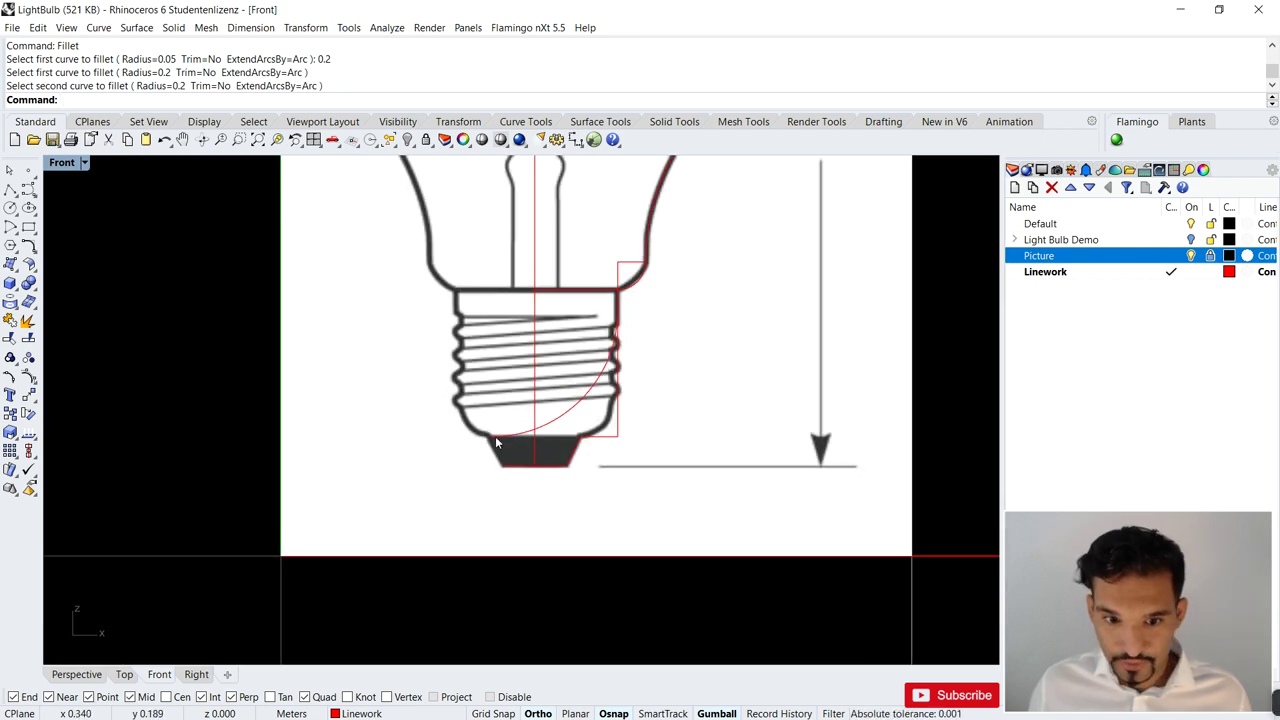
scroll(490, 438, up, 3)
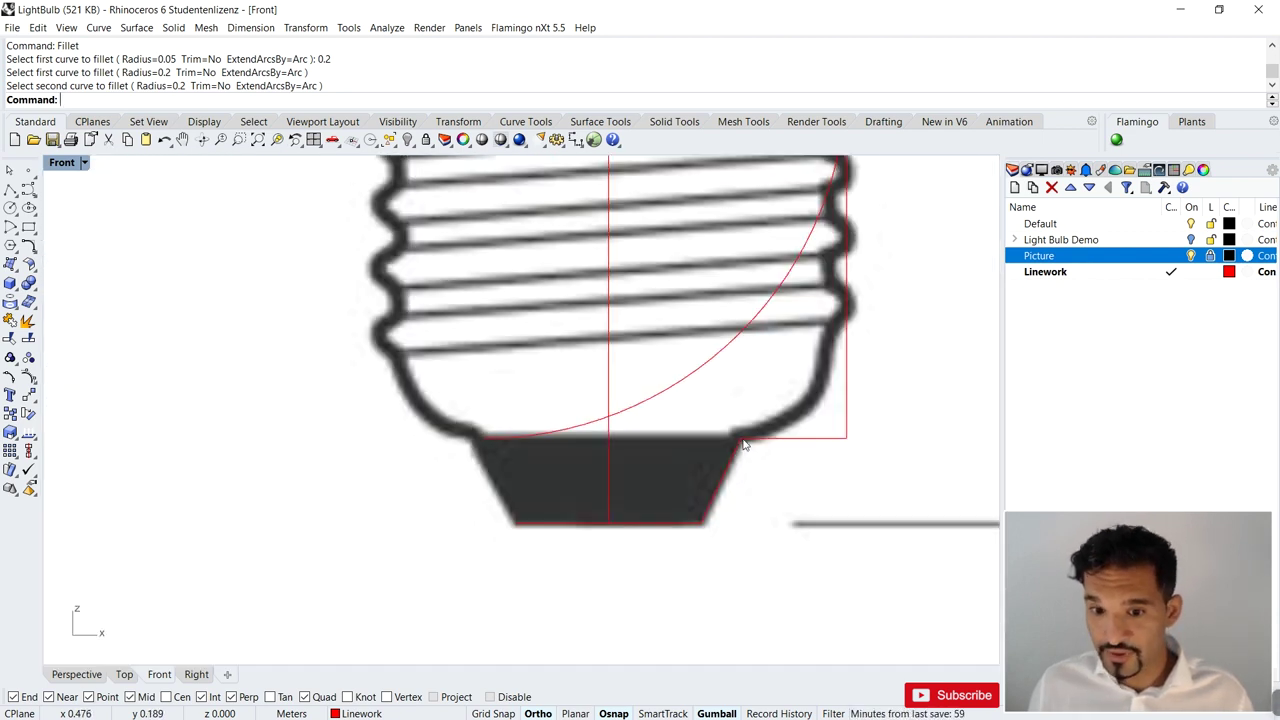
key(ctrl+z)
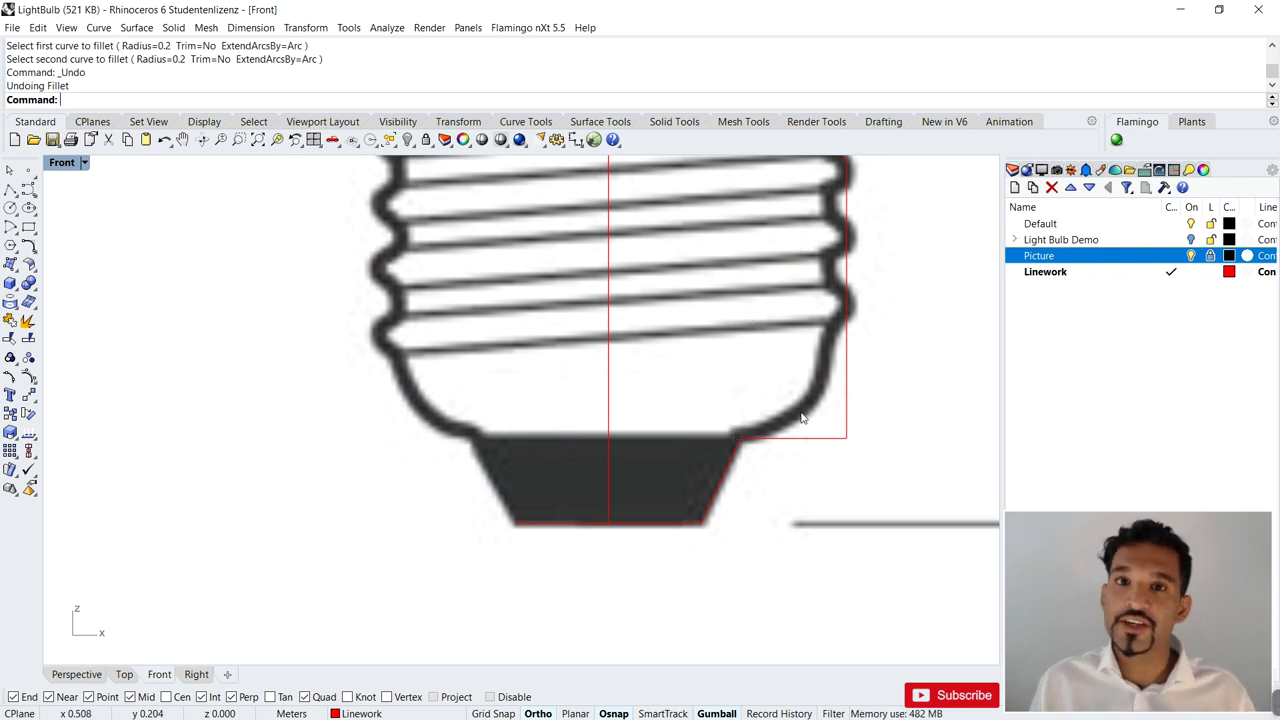
scroll(663, 397, down, 1)
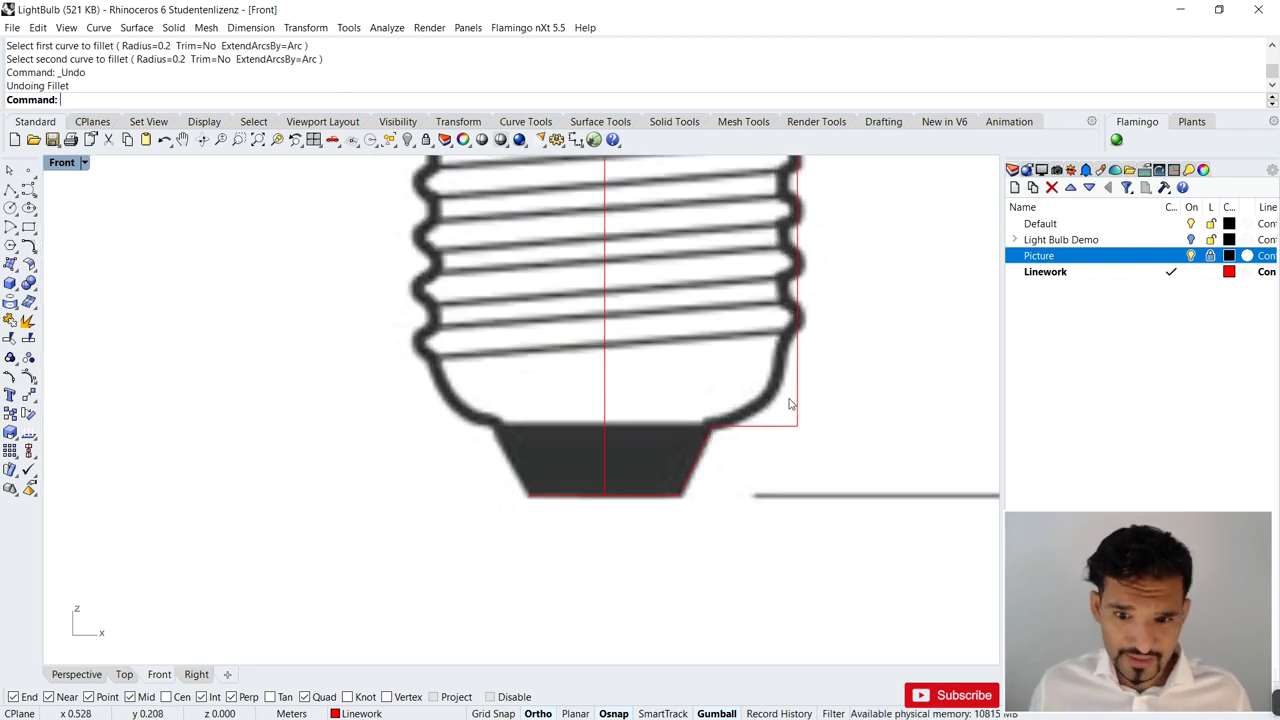
text(illet)
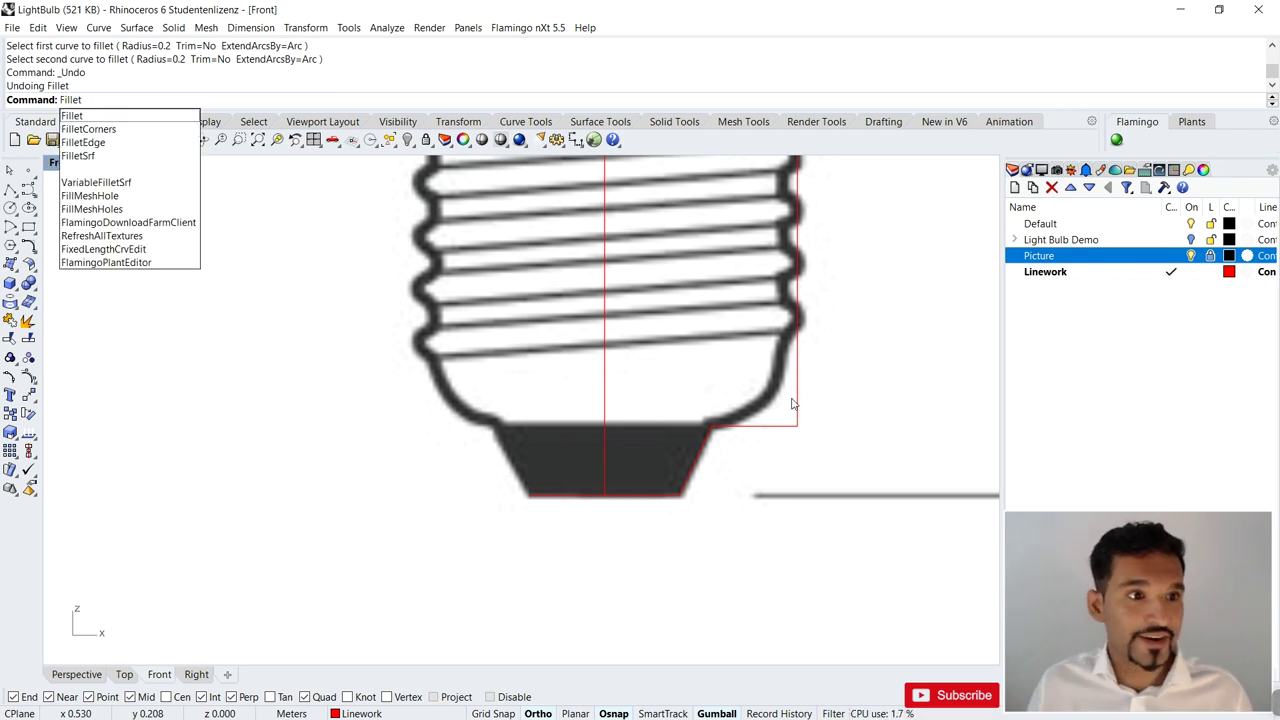
- Fillet the base's vertical red line and horizontal line with radius 0.05 and trimming on
key(Return)
click(150, 100)
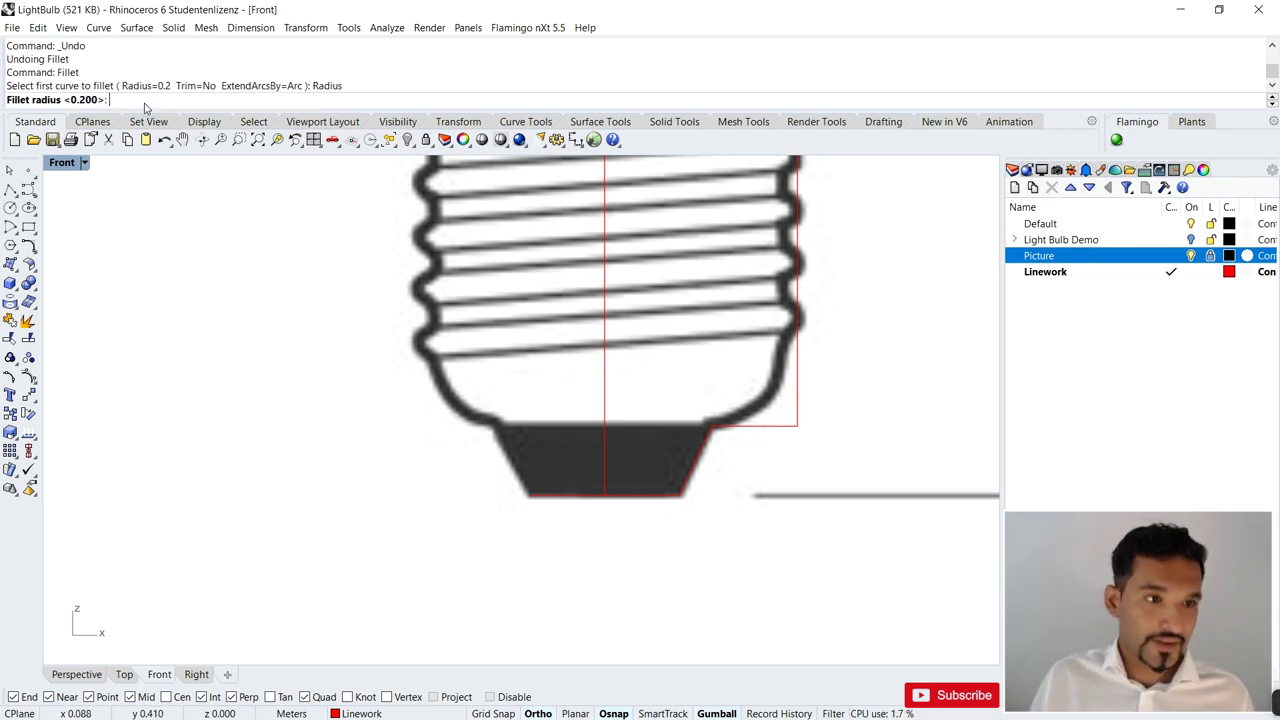
text(0.05)
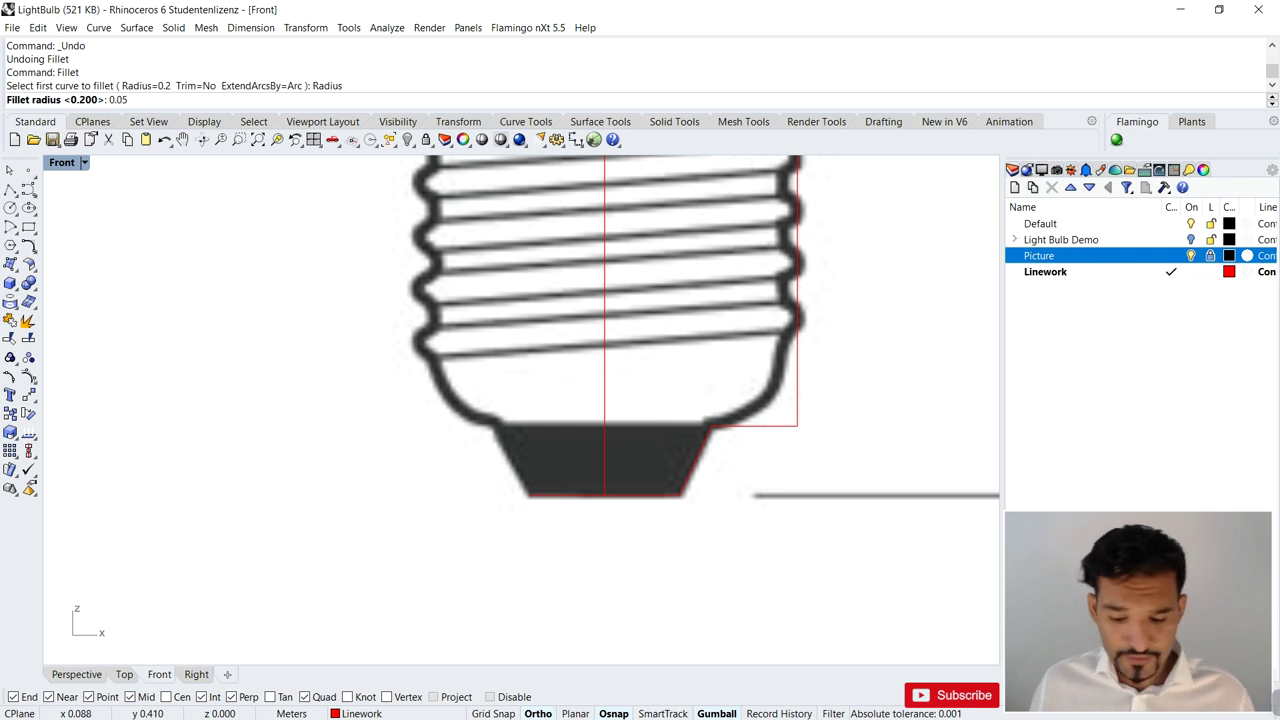
key(Escape)
click(196, 100)
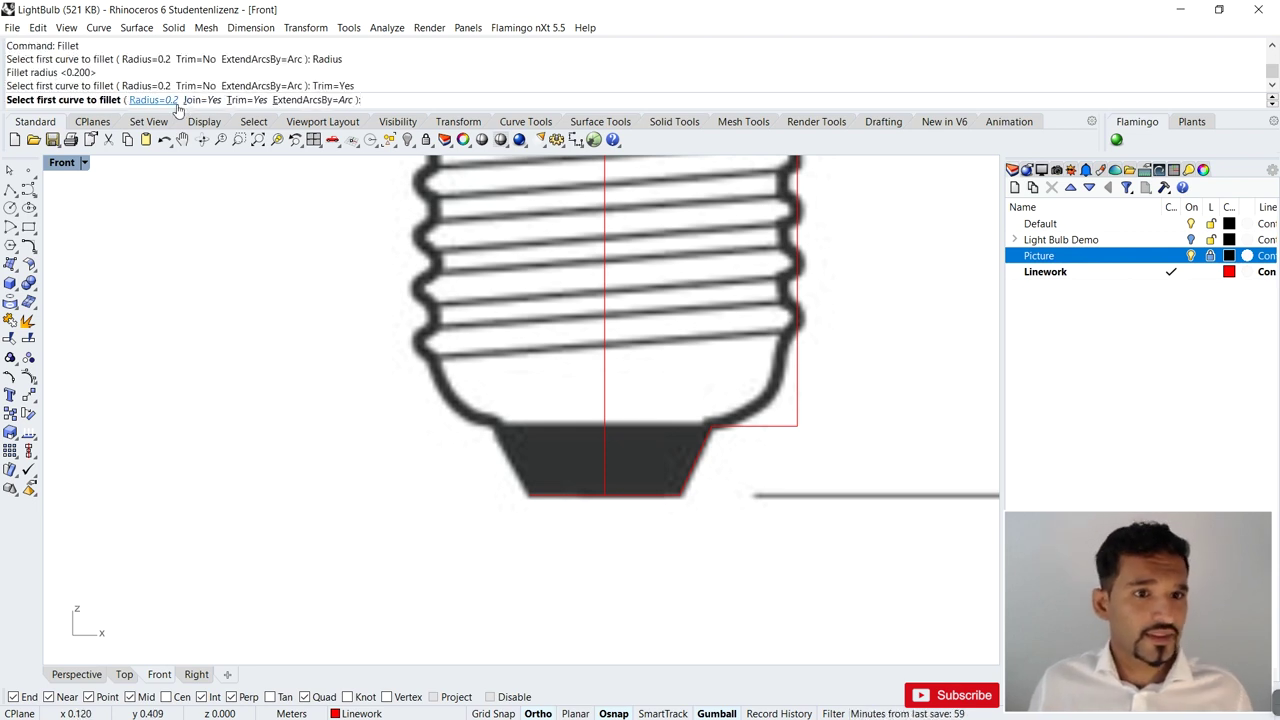
text(0.05)
key(Return)
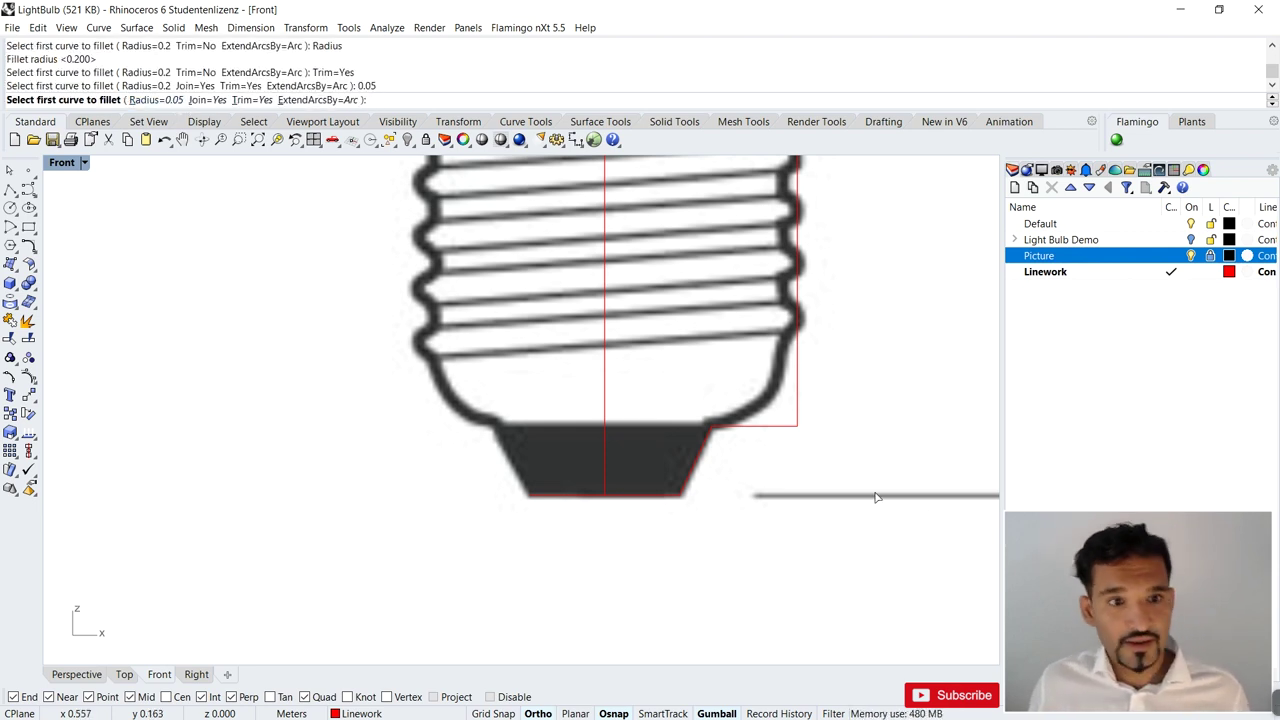
click(799, 373)
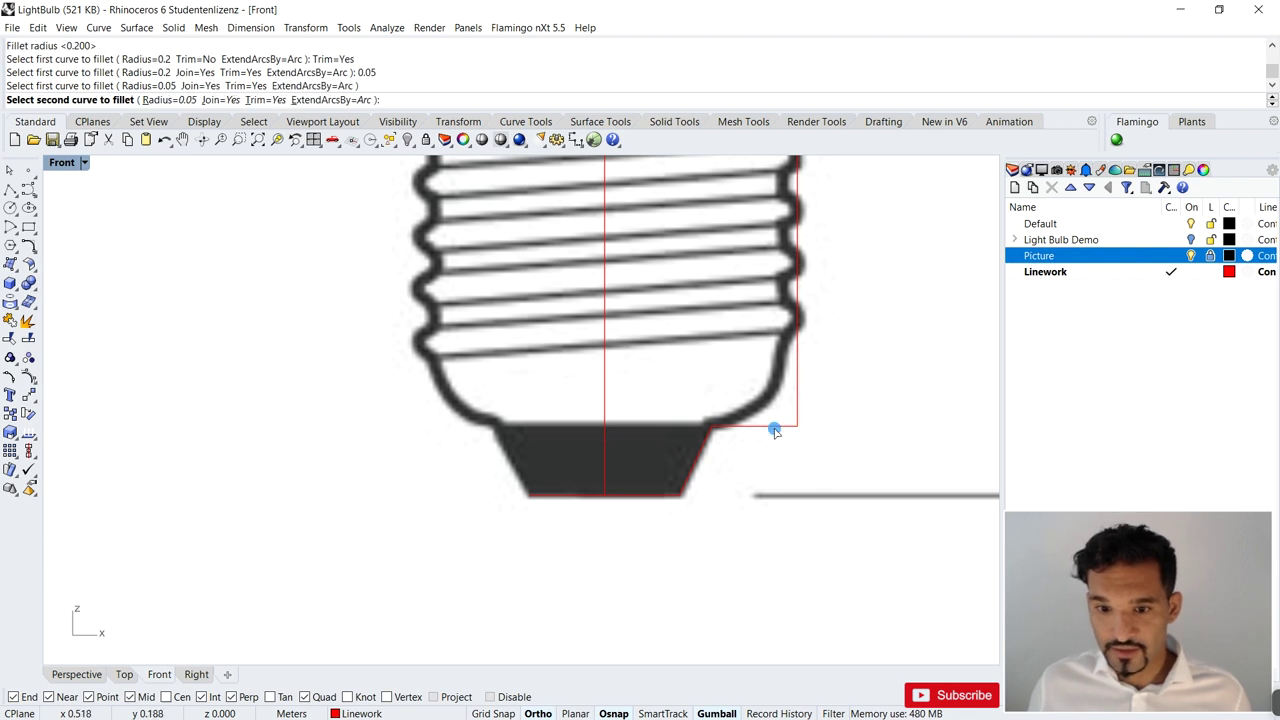
click(771, 426)
- Select the rounded right side and the rest of the base outline and join them
scroll(812, 412, down, 5)
click(805, 413)
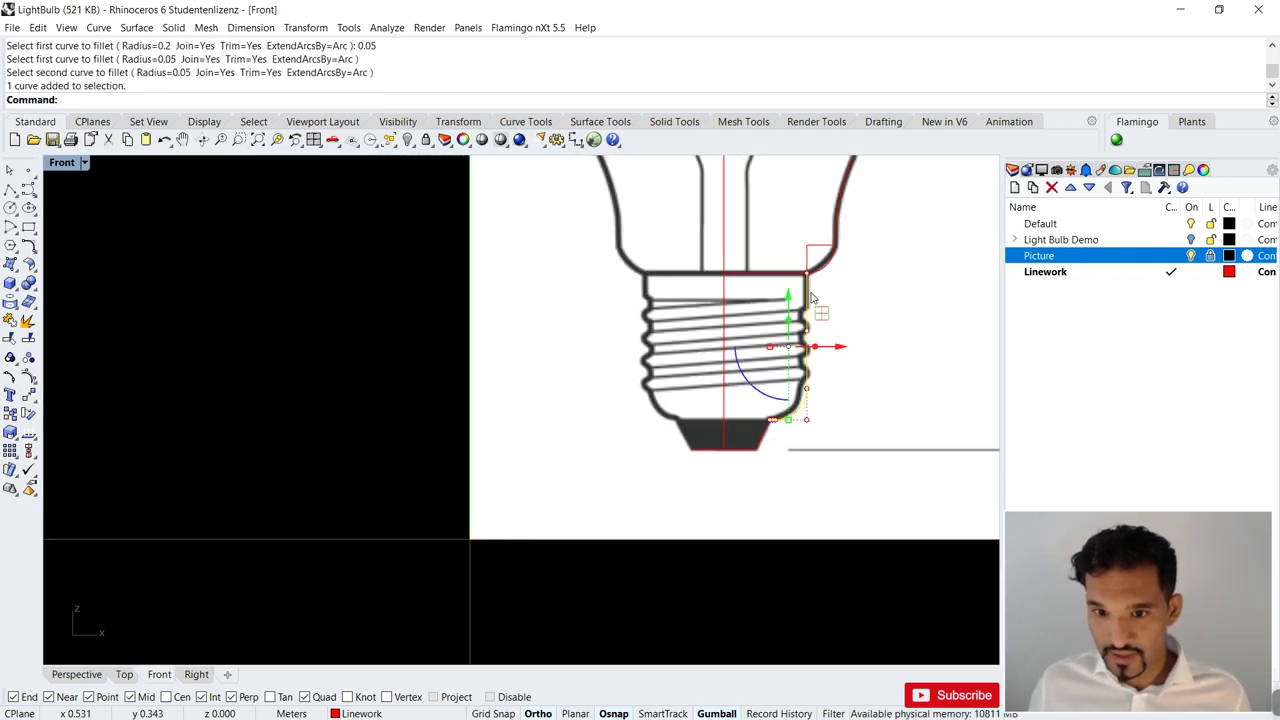
click(772, 435)
key(Escape)
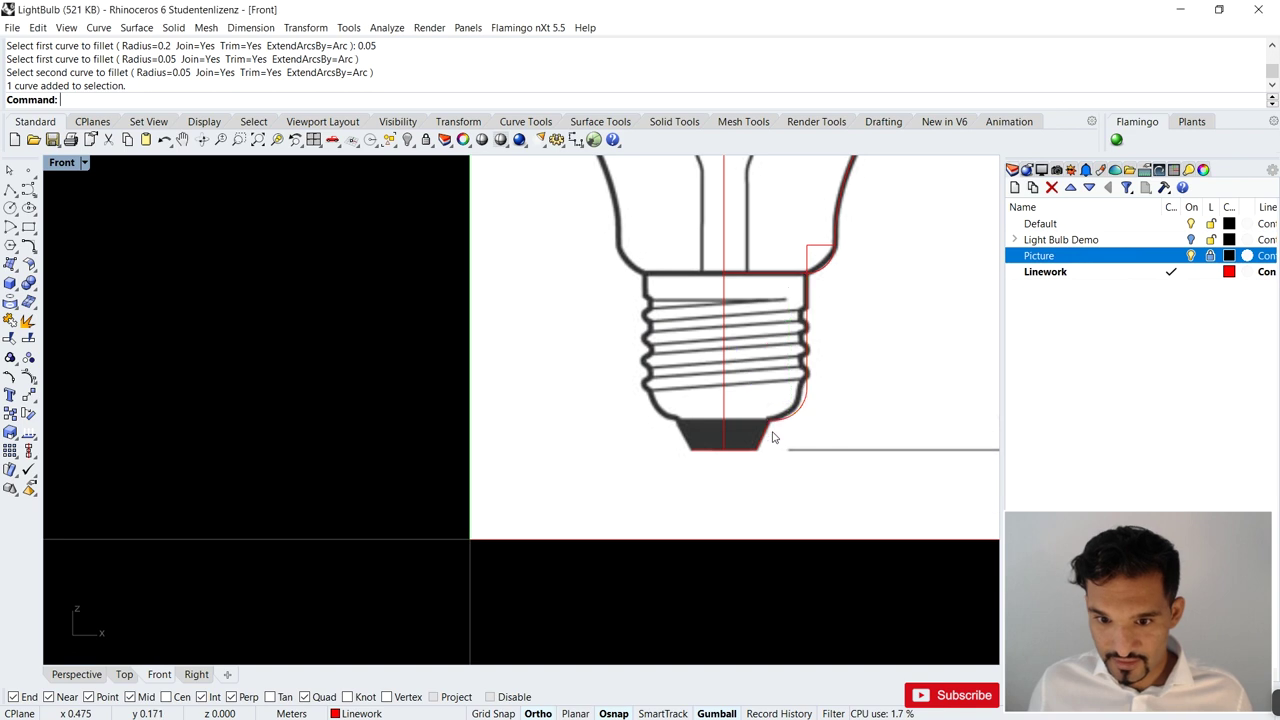
click(785, 432)
scroll(780, 432, up, 5)
click(733, 432)
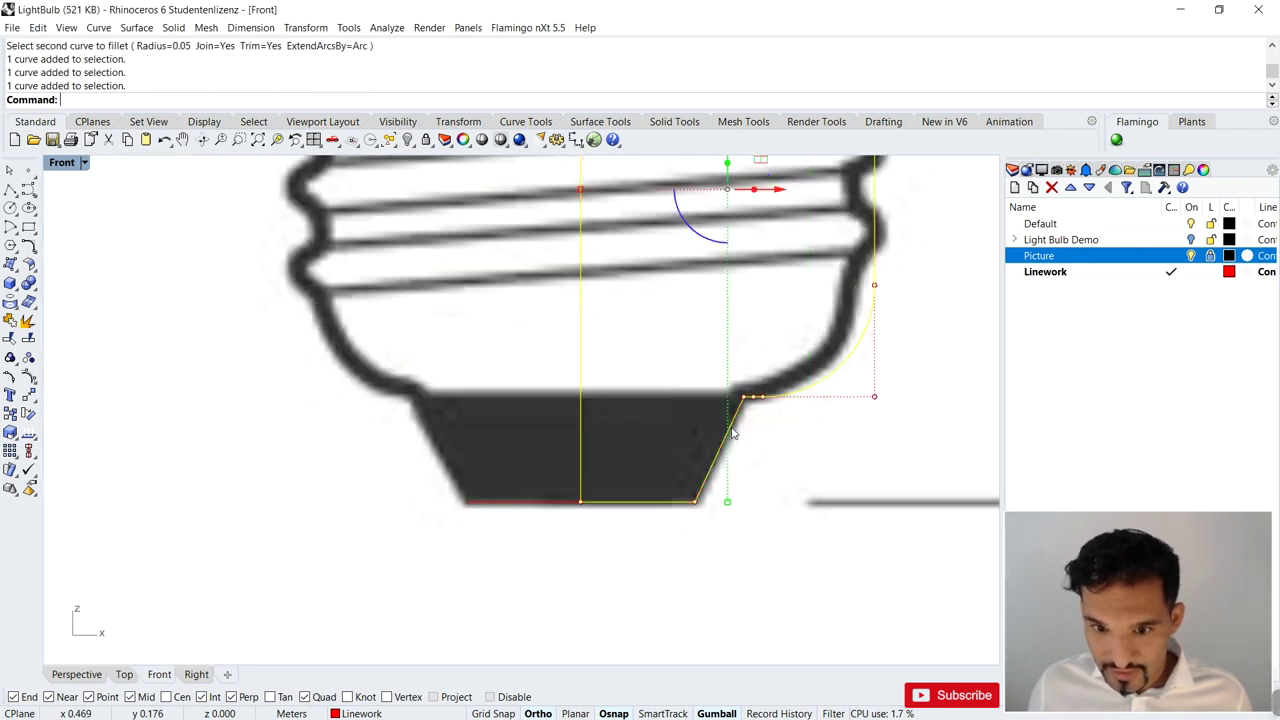
text(join)
key(Return)
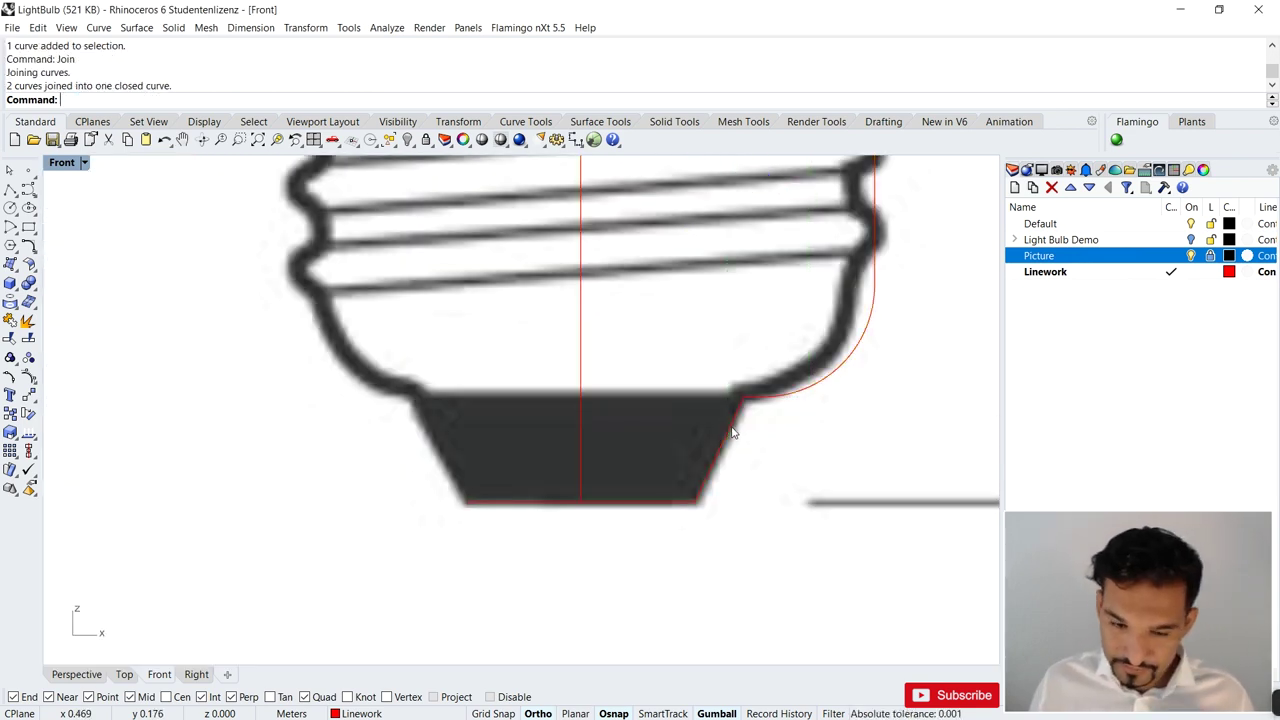
scroll(685, 426, down, 2)
scroll(649, 436, down, 4)
scroll(640, 360, up, 4)
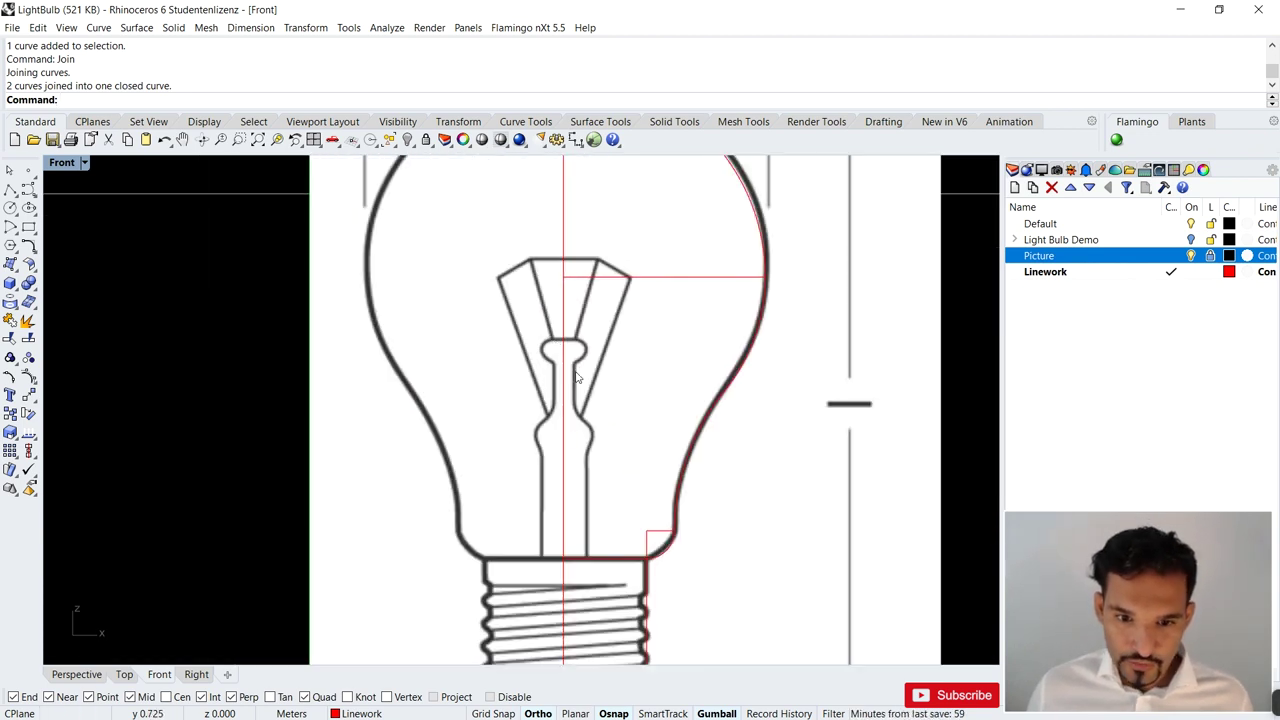
- Draw a red line up the right filament stem from where it meets the base
scroll(605, 480, up, 3)
text(l)
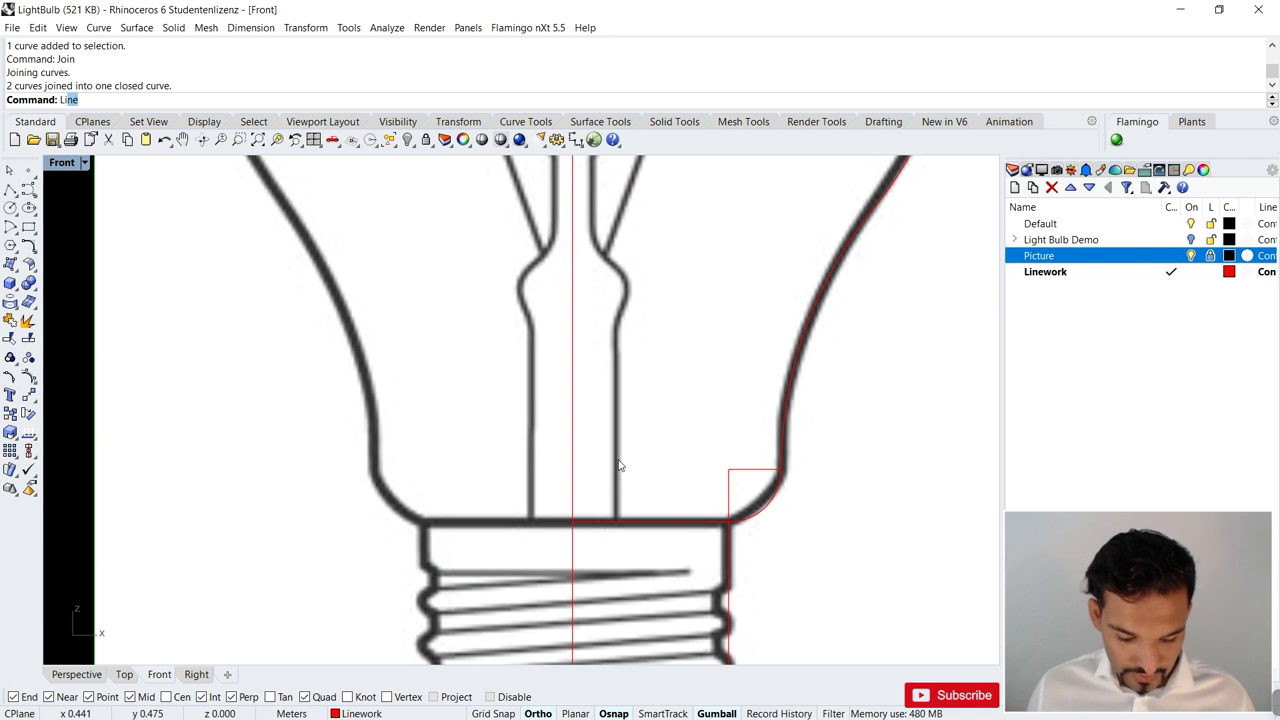
key(Return)
scroll(628, 476, up, 4)
click(621, 578)
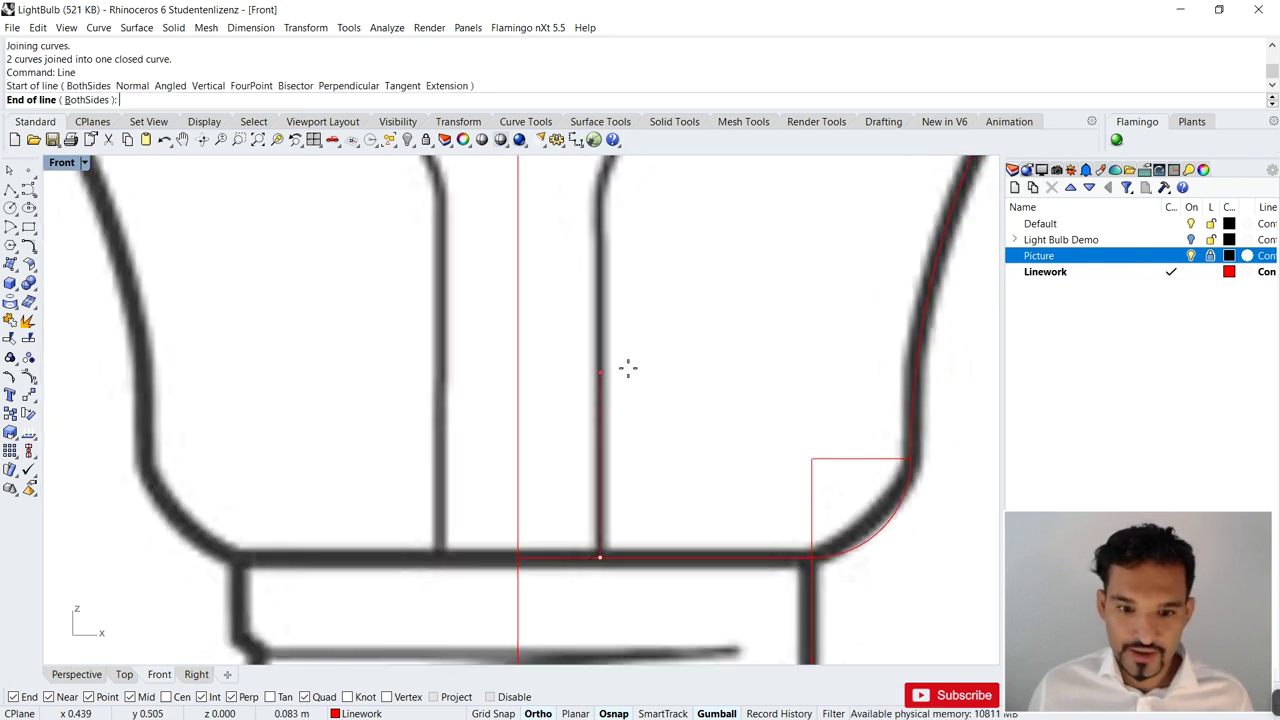
scroll(625, 300, down, 3)
scroll(590, 355, up, 4)
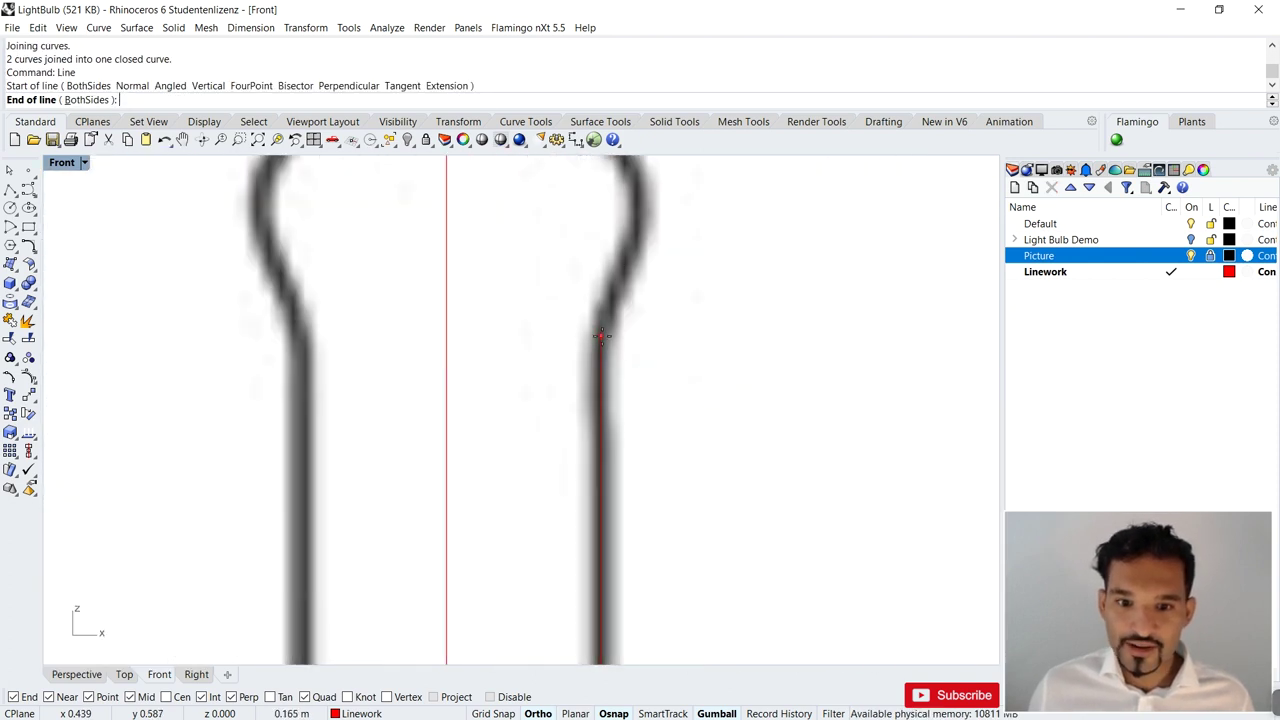
click(601, 335)
scroll(623, 434, down, 3)
scroll(589, 314, up, 3)
scroll(589, 243, up, 2)
scroll(560, 173, down, 2)
scroll(551, 214, down, 4)
scroll(517, 271, up, 5)
- Draw a line across the neck top from the centre line to its right edge
key(Return)
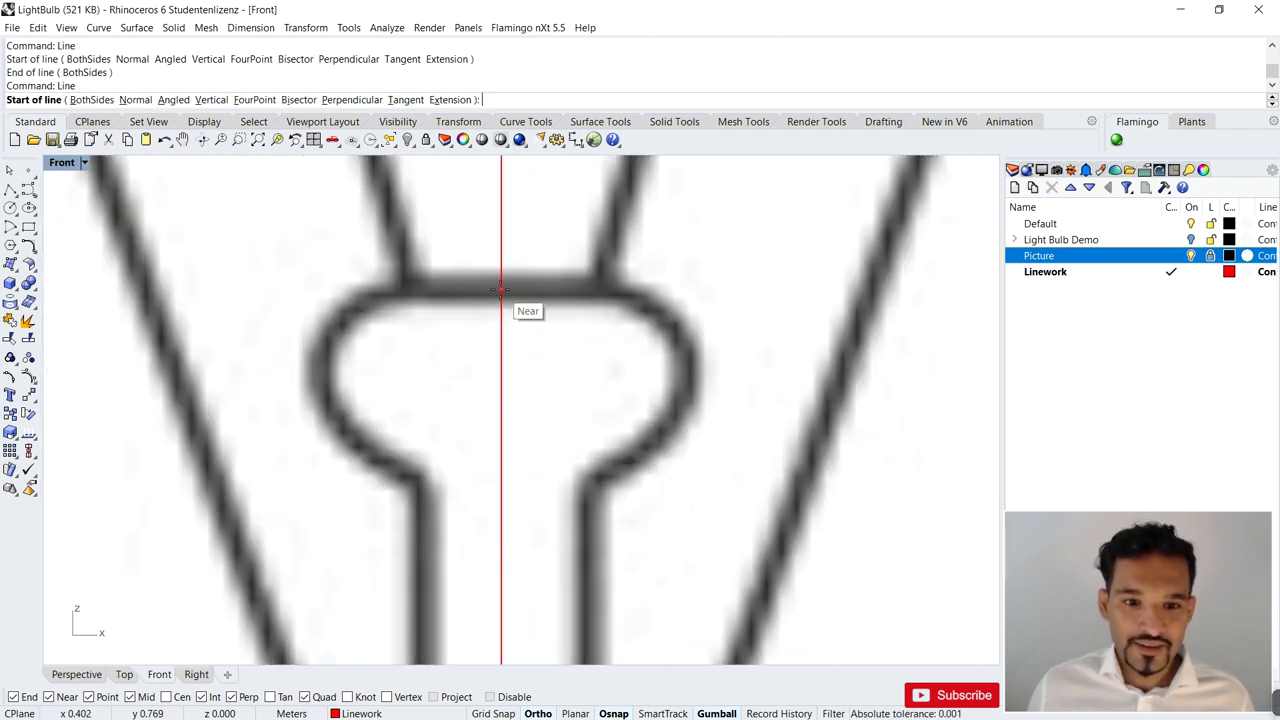
click(501, 289)
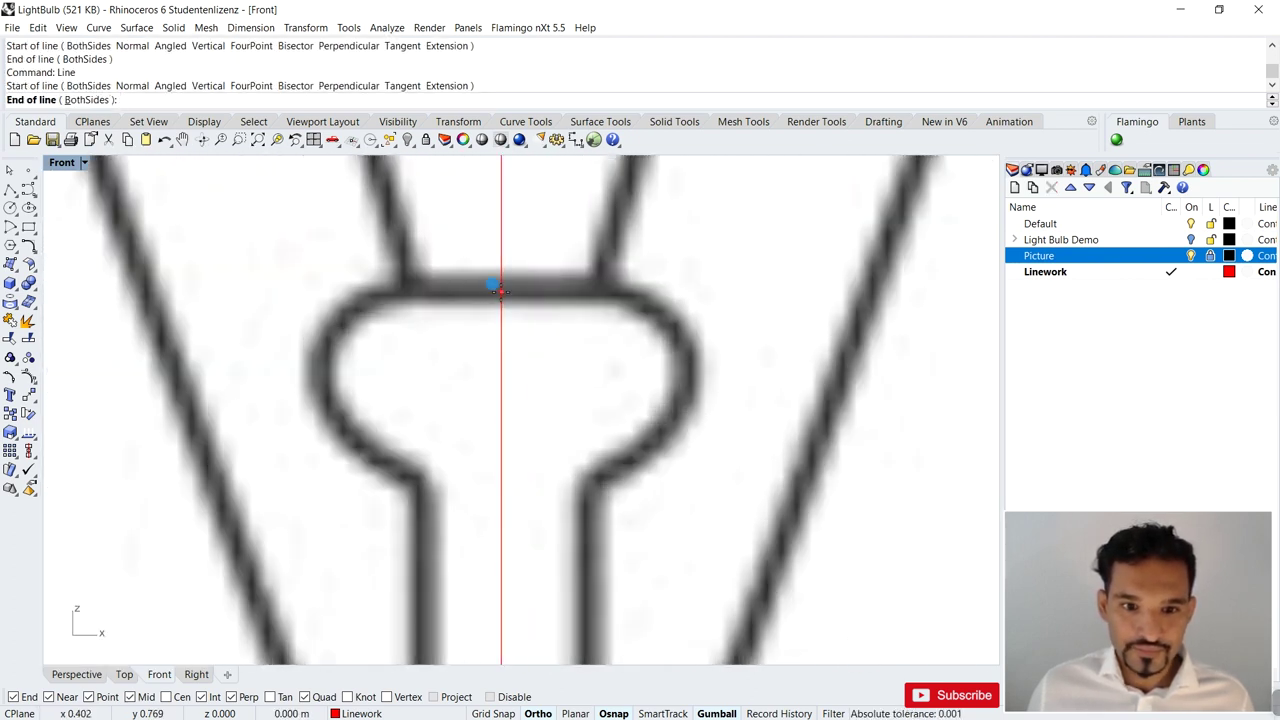
click(596, 293)
scroll(626, 366, down, 3)
scroll(639, 256, up, 2)
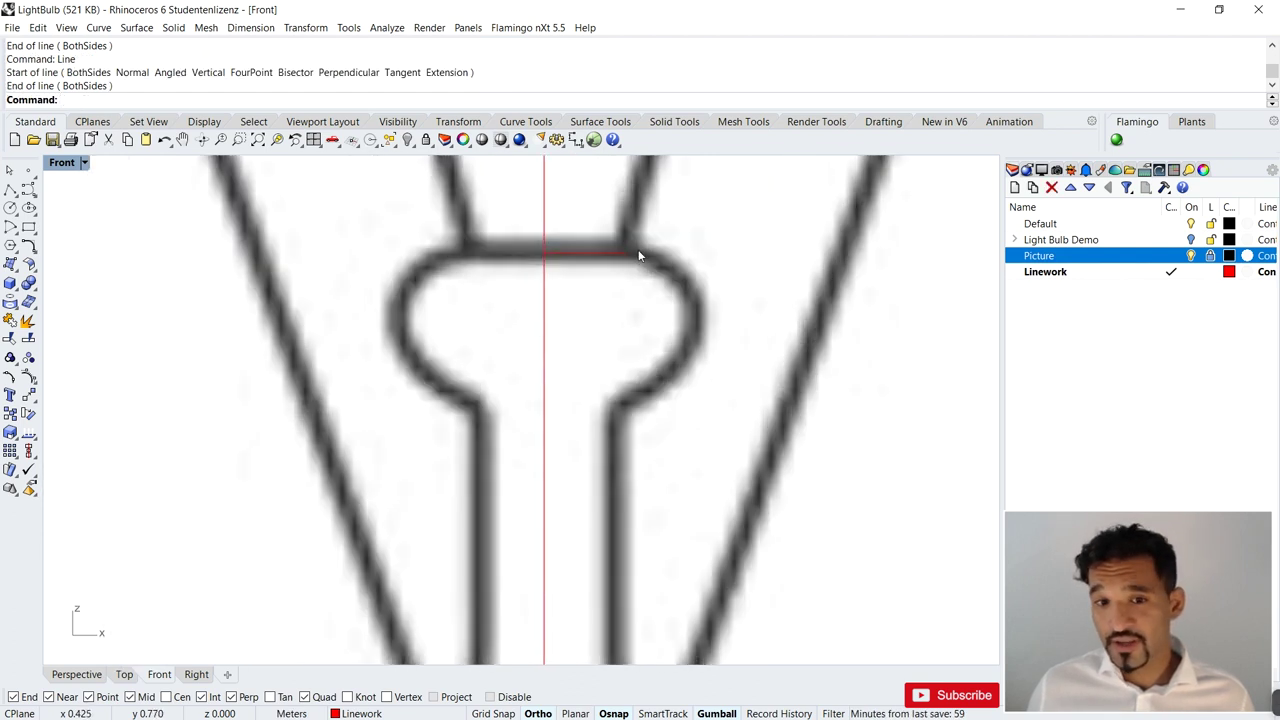
scroll(850, 285, down, 3)
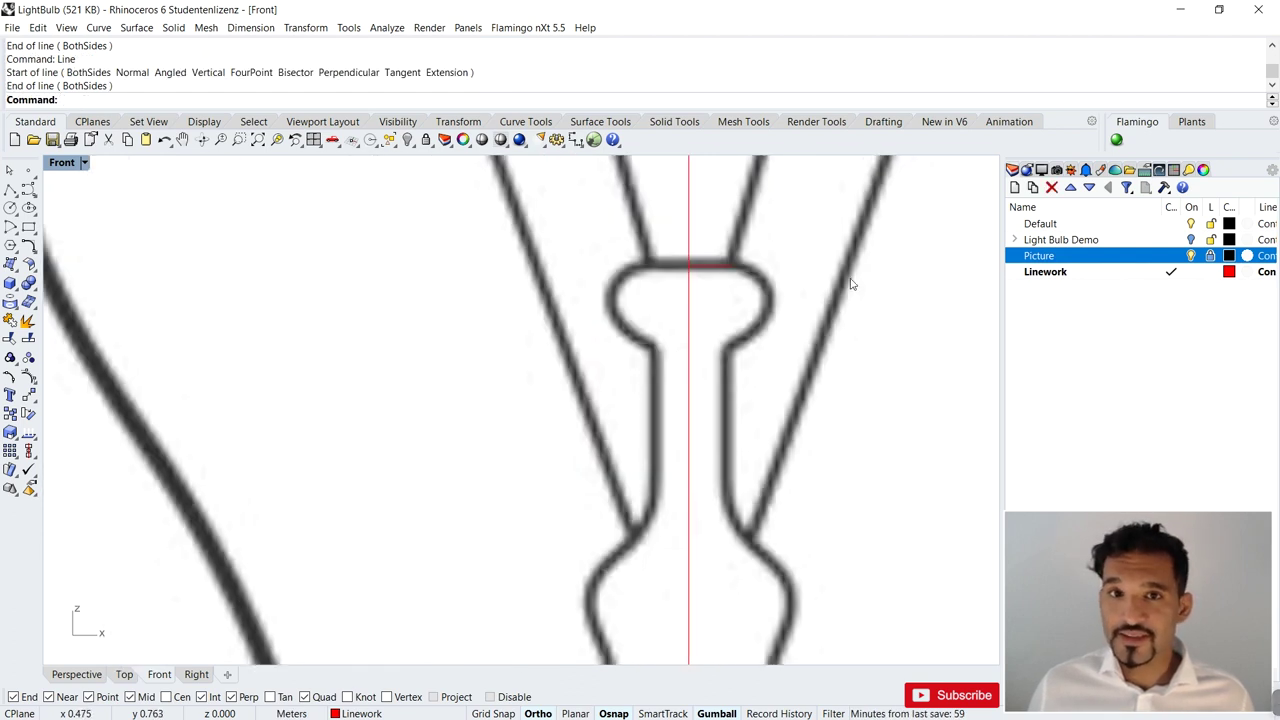
- Draw the filament knob as a circle by diameter from the neck top to the knob's bottom
click(10, 207)
scroll(800, 335, up, 2)
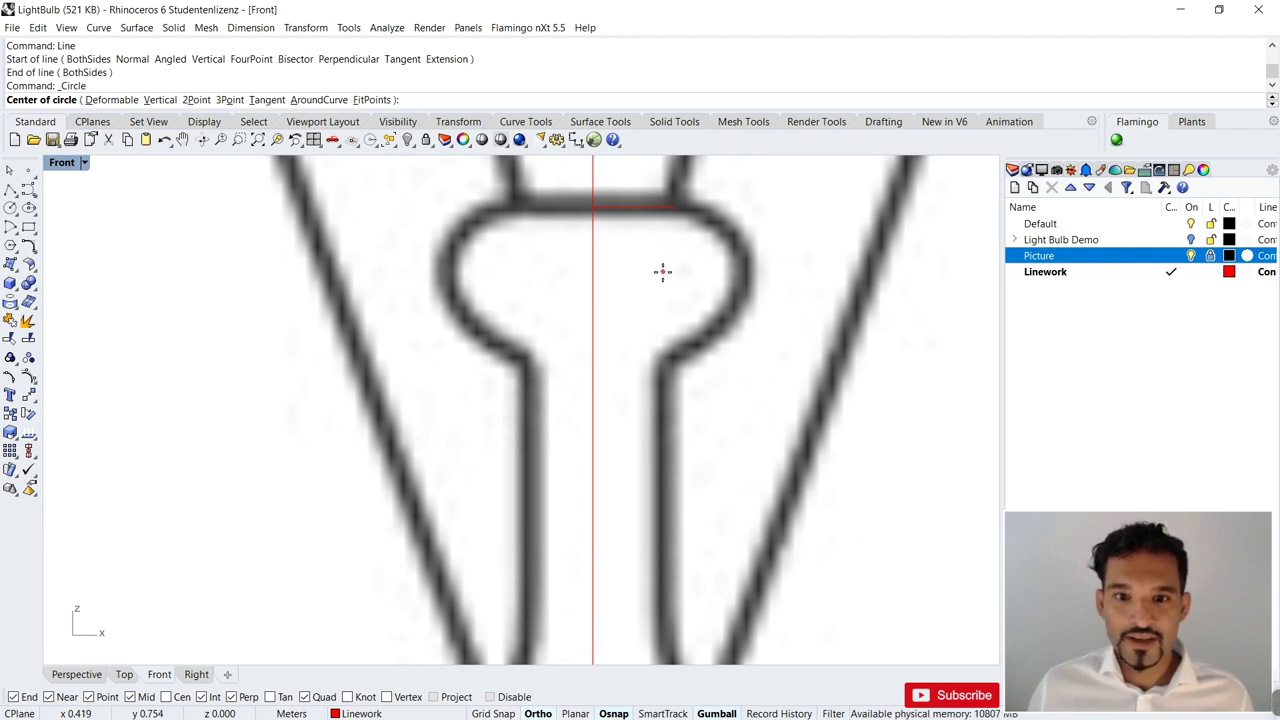
key(Escape)
click(11, 208)
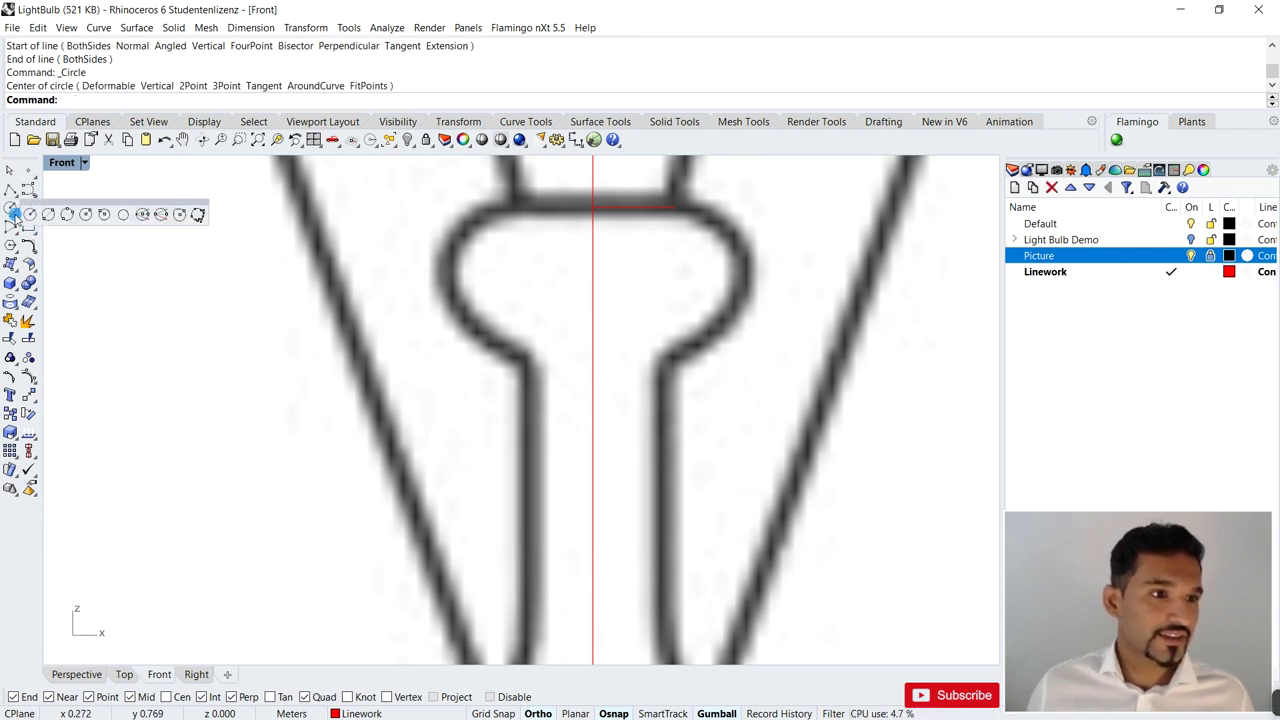
click(47, 215)
click(674, 209)
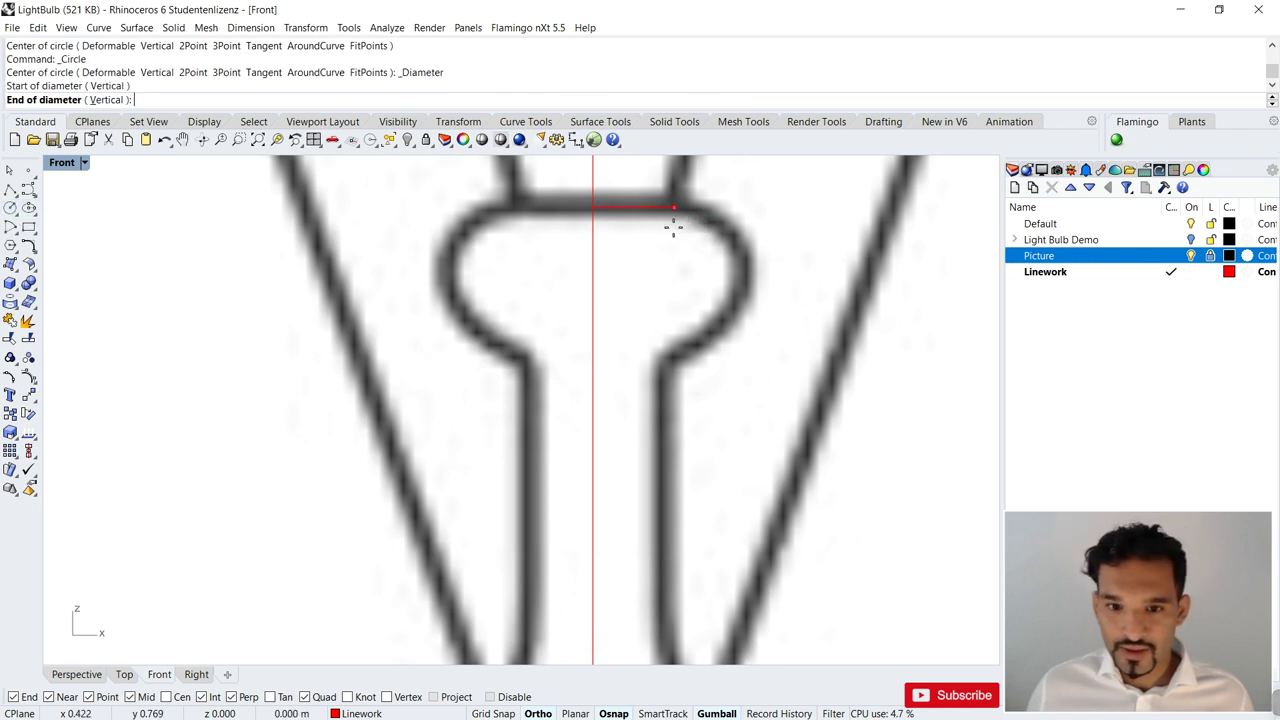
click(667, 362)
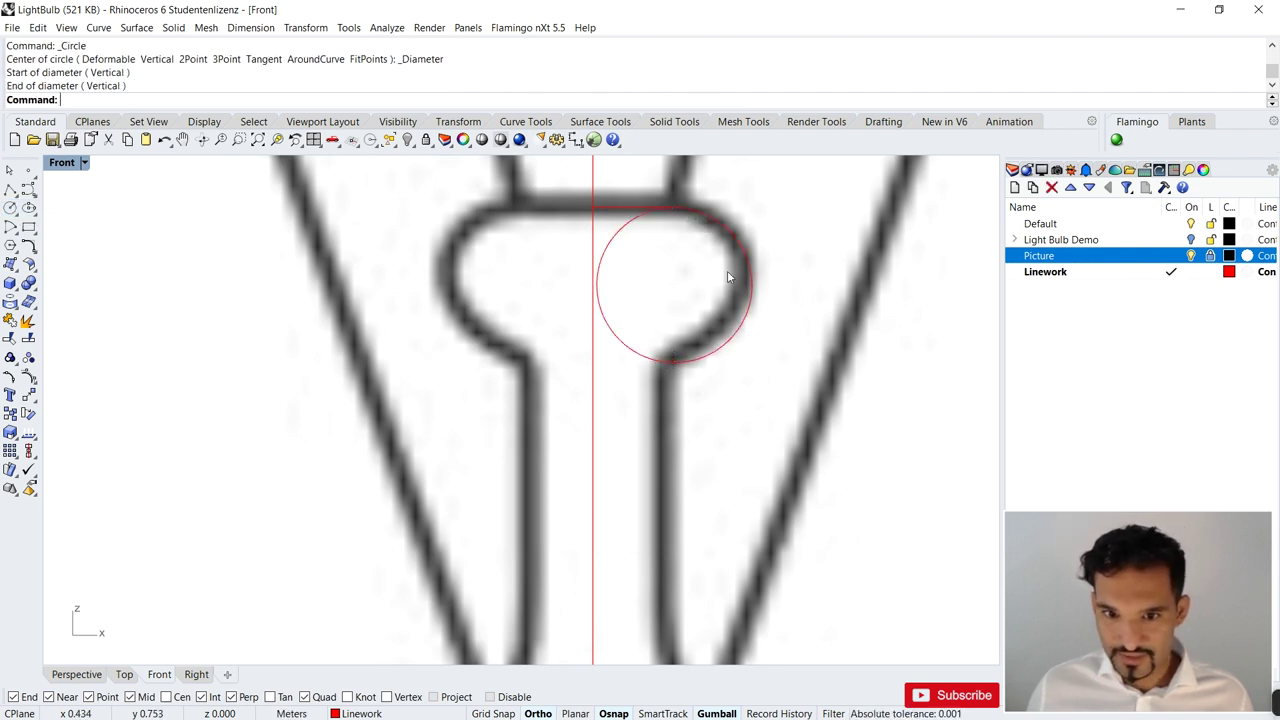
scroll(680, 362, down, 3)
scroll(686, 340, up, 1)
scroll(692, 310, down, 1)
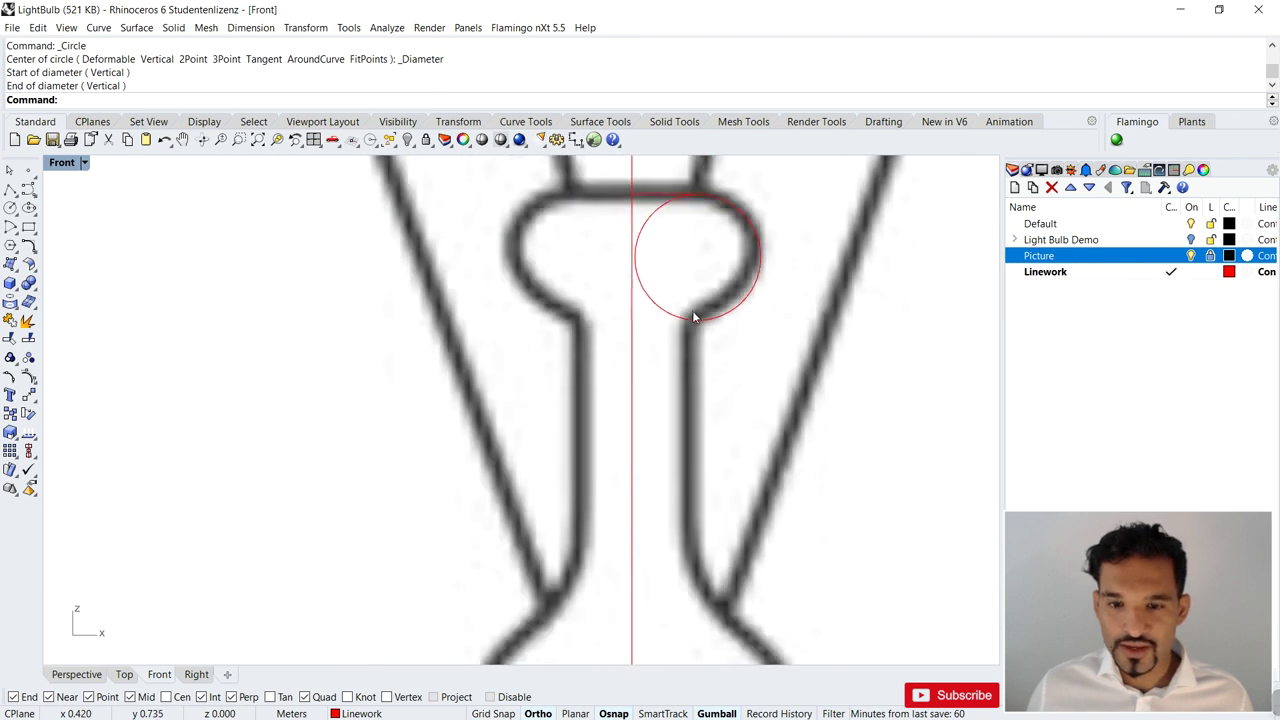
- Draw a line from the knob circle's bottom down the right stem
click(692, 310)
key(Return)
scroll(698, 340, up, 3)
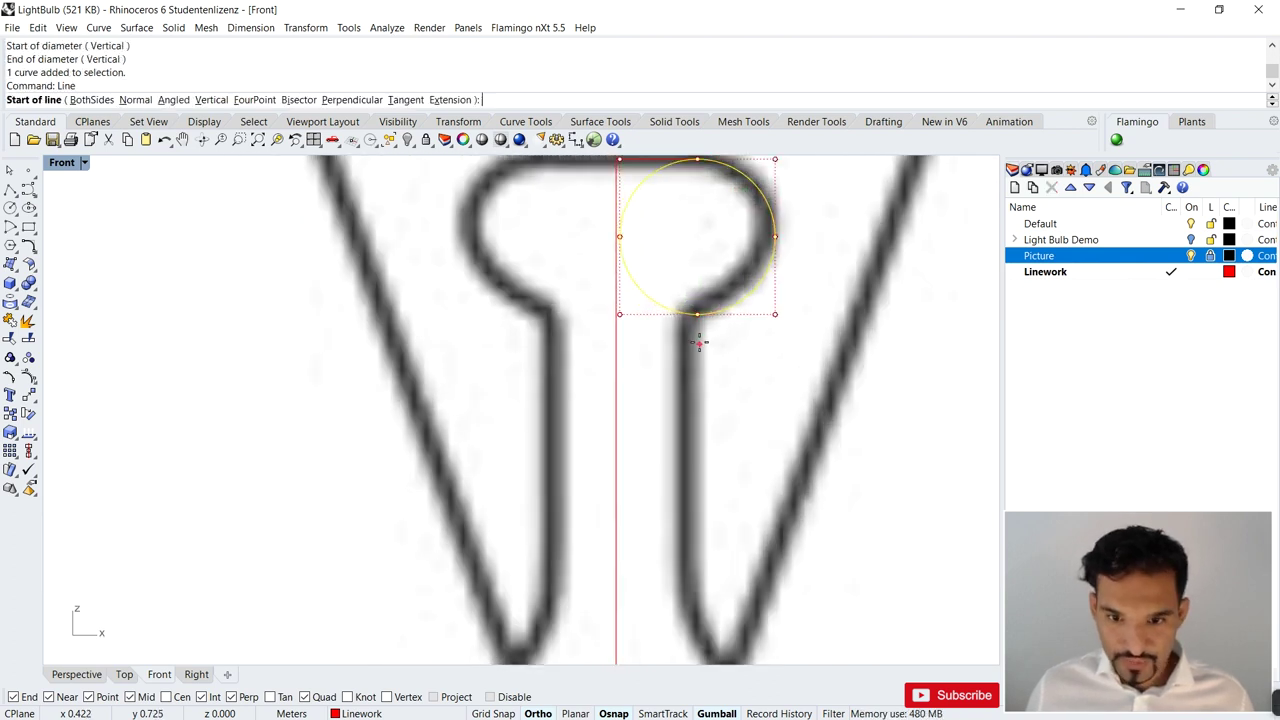
click(696, 300)
scroll(690, 400, down, 3)
scroll(688, 490, up, 4)
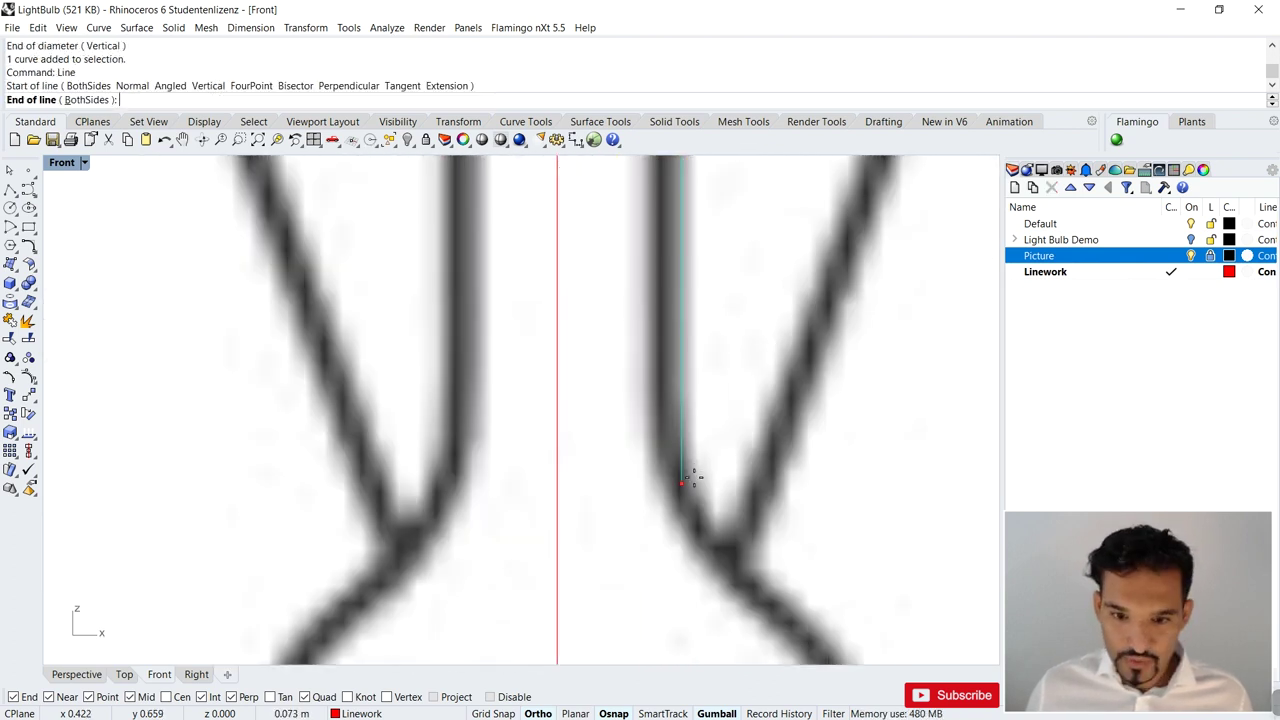
click(650, 450)
scroll(671, 437, down, 3)
- Nudge the circle and both new lines slightly left with the gumball
drag(714, 200, 580, 363)
scroll(703, 437, up, 3)
drag(681, 429, 660, 426)
scroll(662, 277, down, 2)
key(Escape)
scroll(615, 288, up, 2)
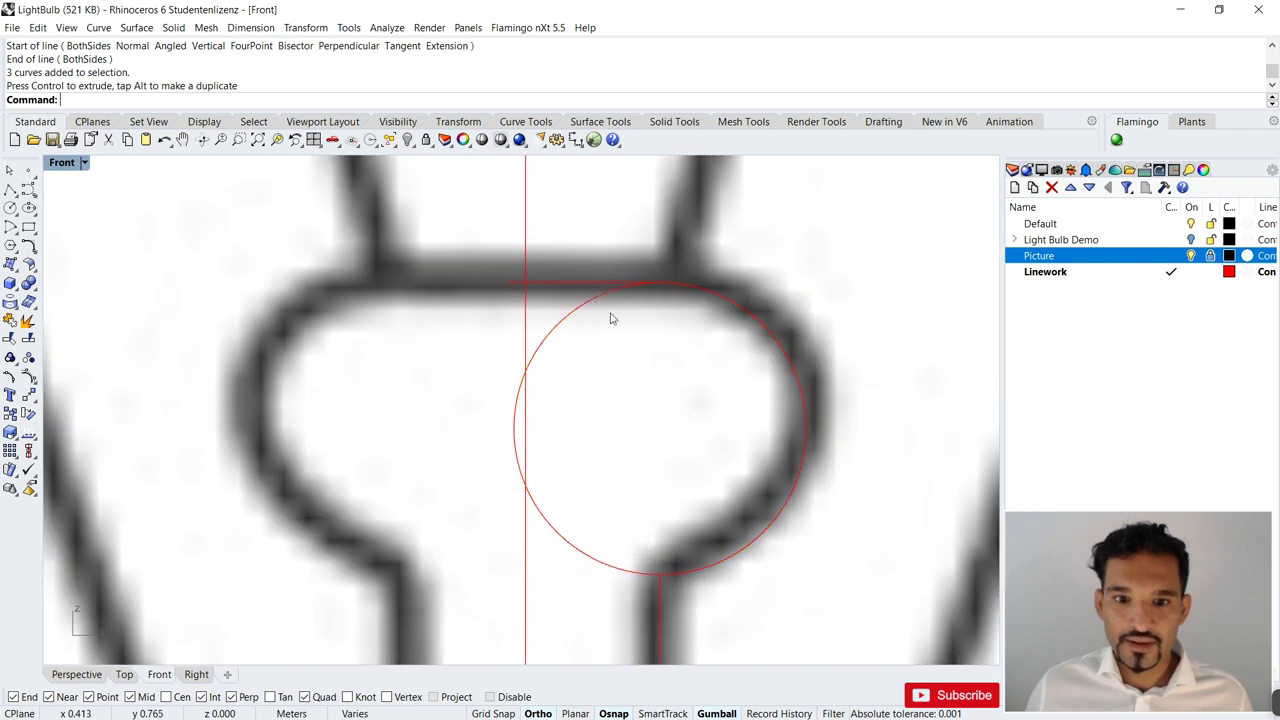
- Trim the neck-top line back to the vertical centre line
click(510, 252)
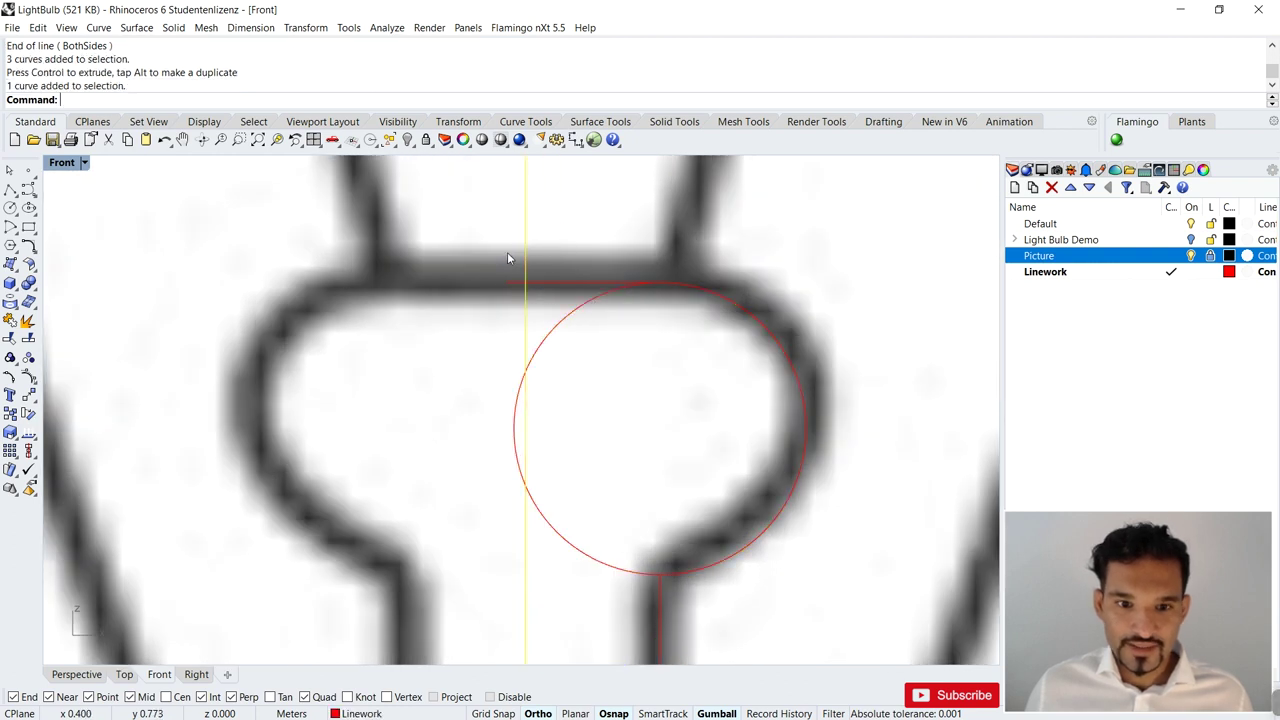
text(trim)
key(Return)
click(512, 285)
key(Return)
- Trim away the knob circle's left arc using the neck-top and stem lines as cutters
click(600, 283)
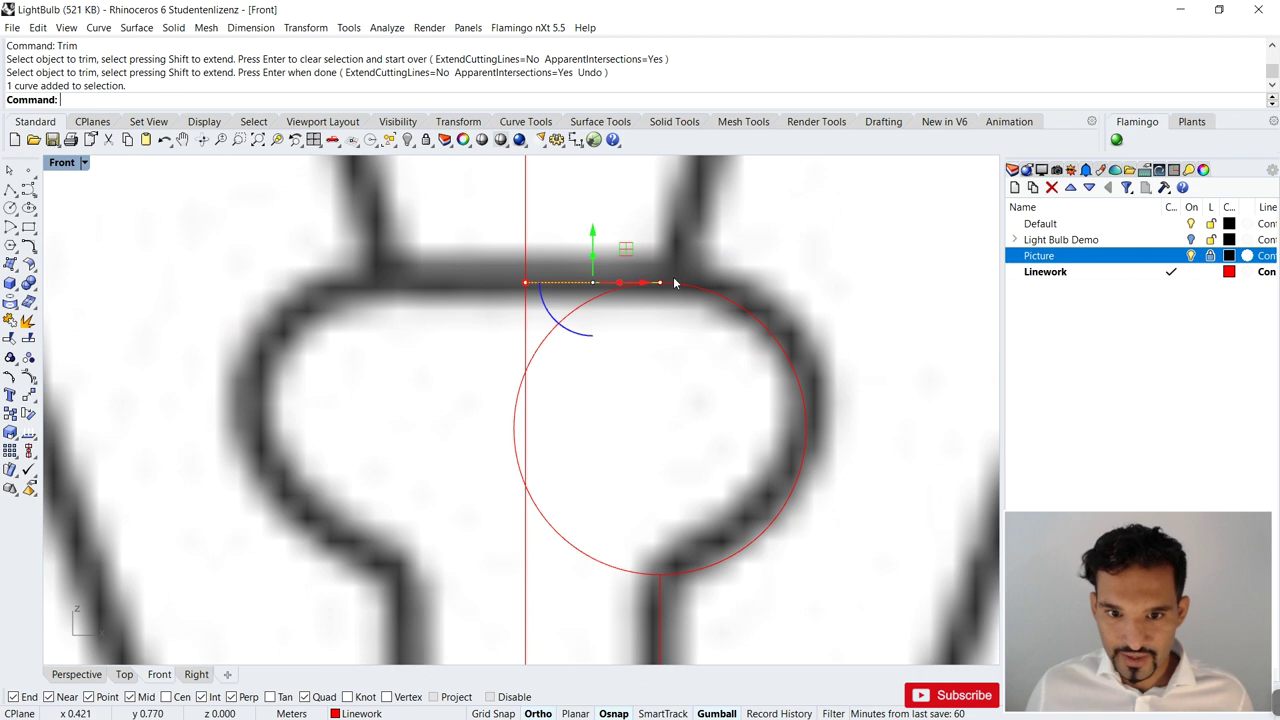
shift+click(658, 607)
key(Return)
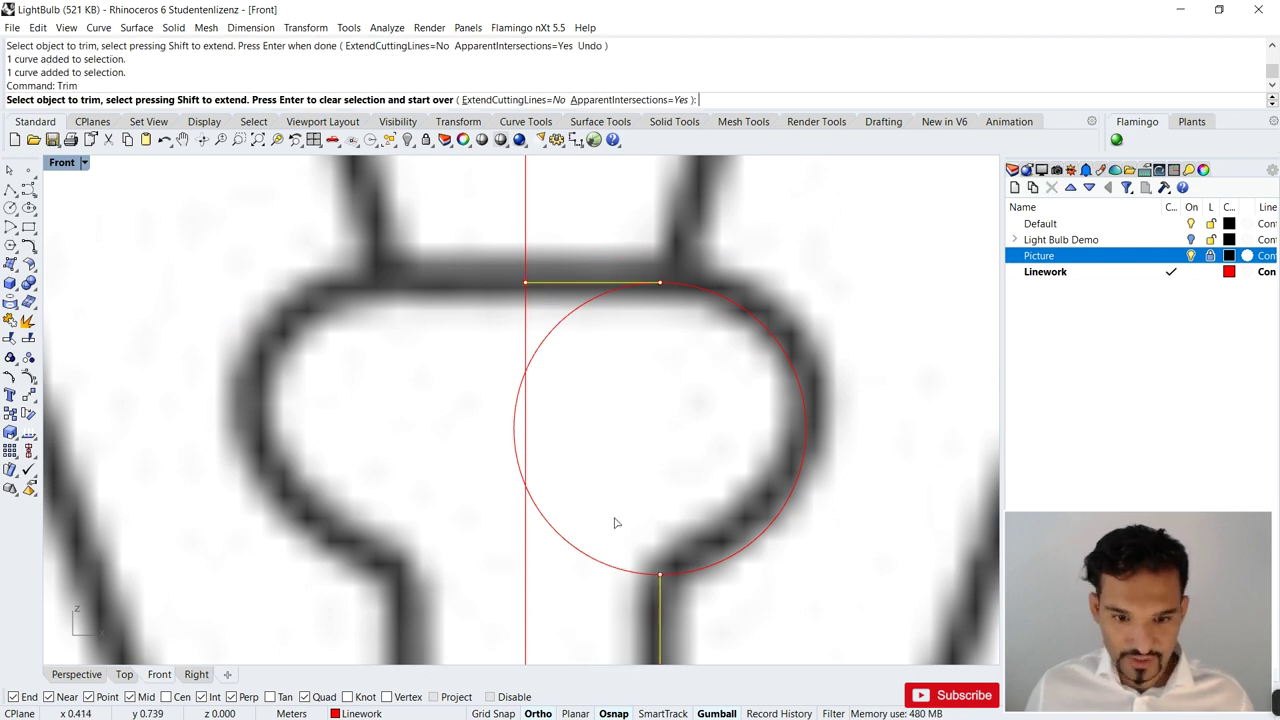
click(585, 312)
key(Return)
scroll(589, 352, down, 4)
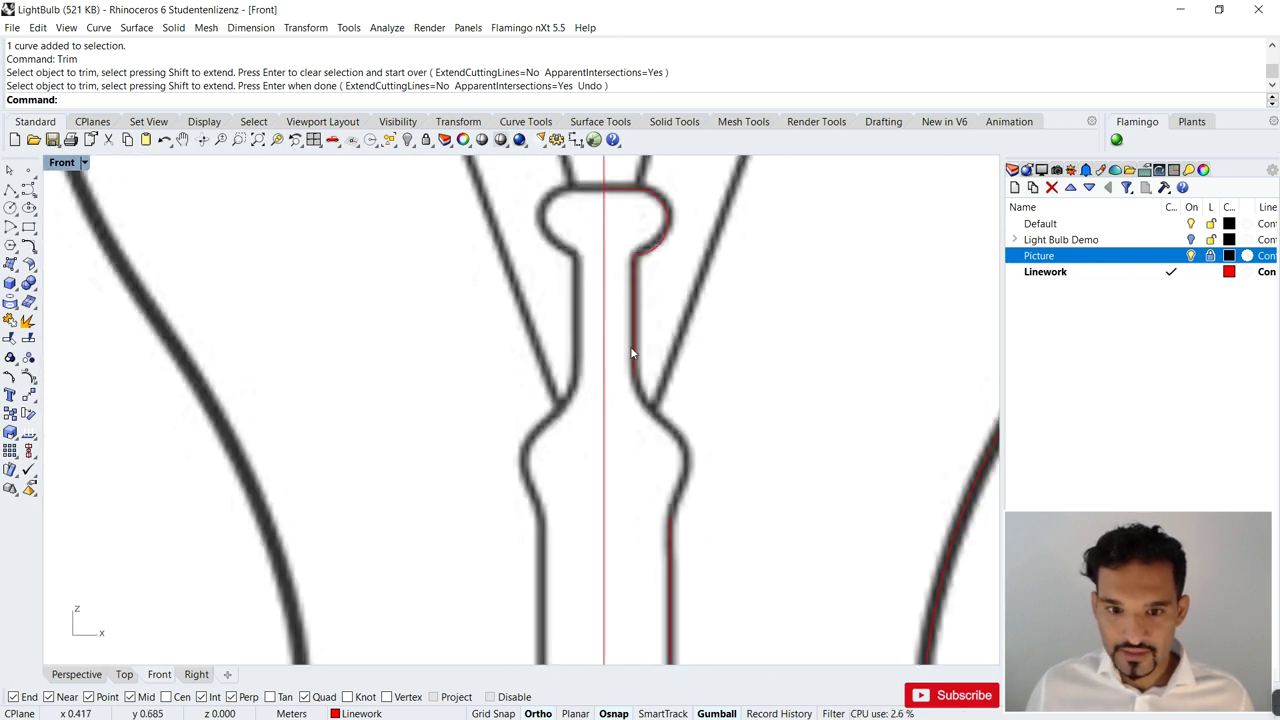
right_drag(674, 604, 656, 434)
scroll(655, 330, down, 3)
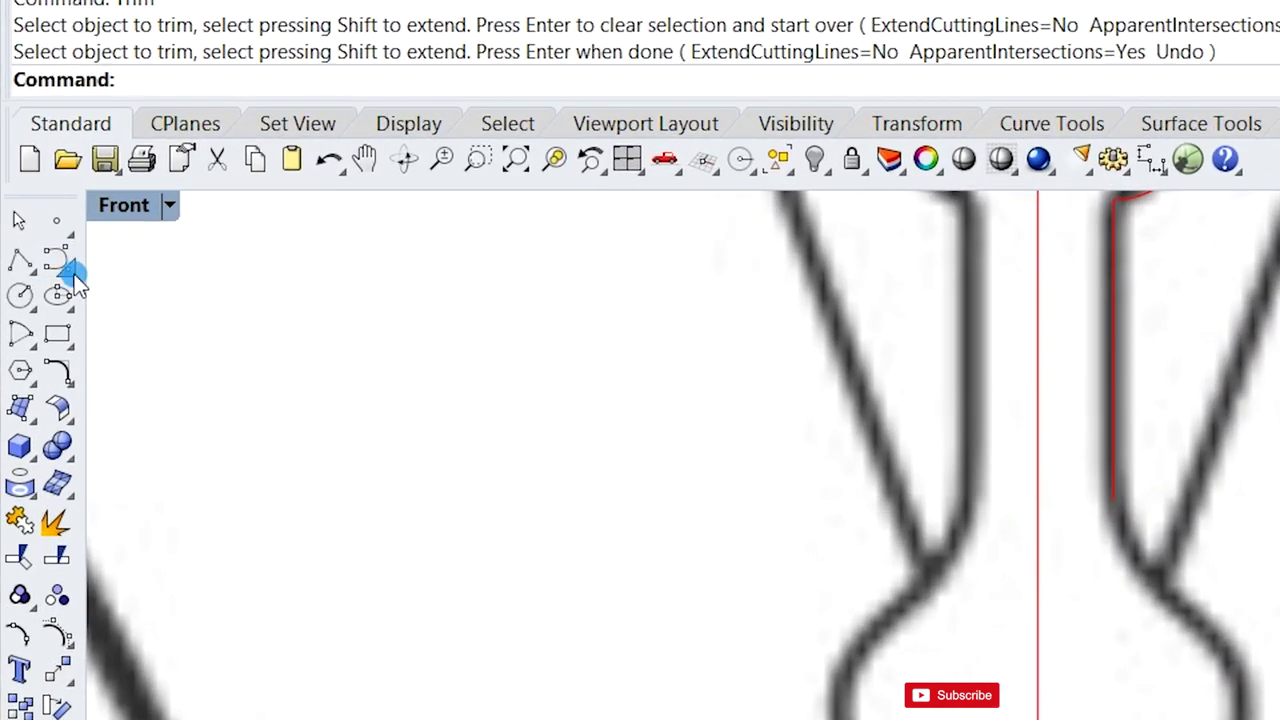
click(50, 237)
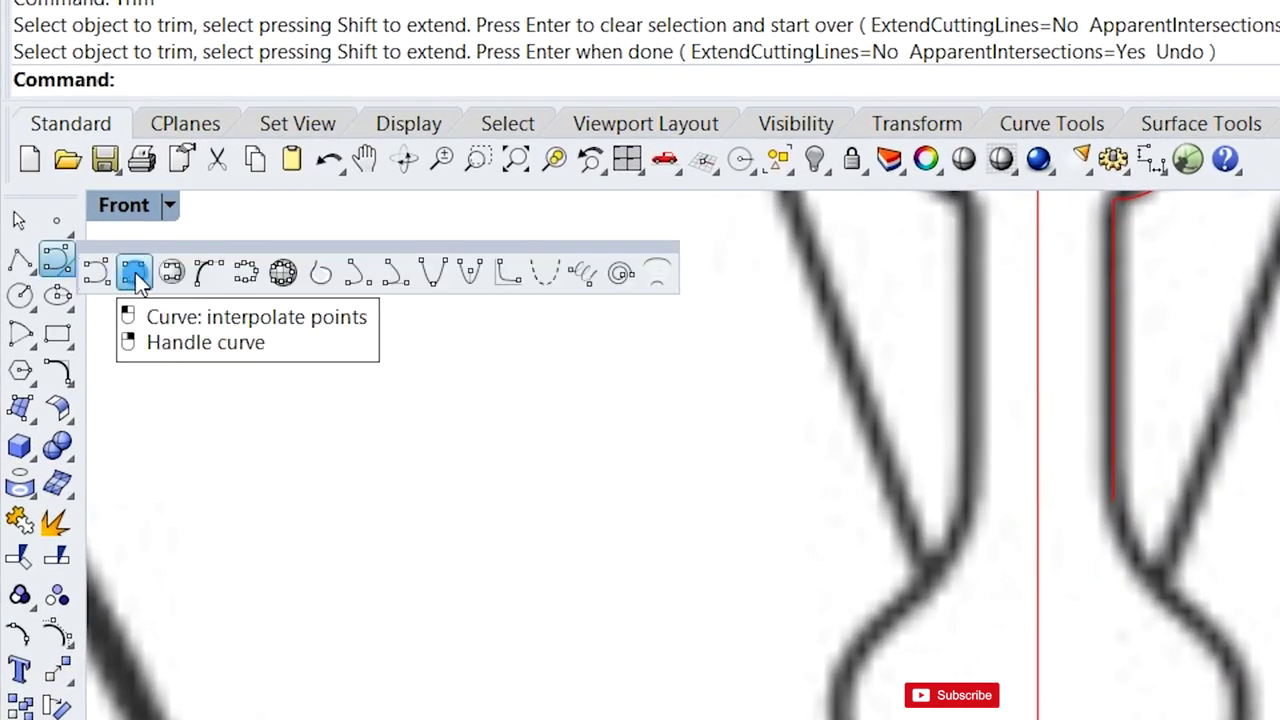
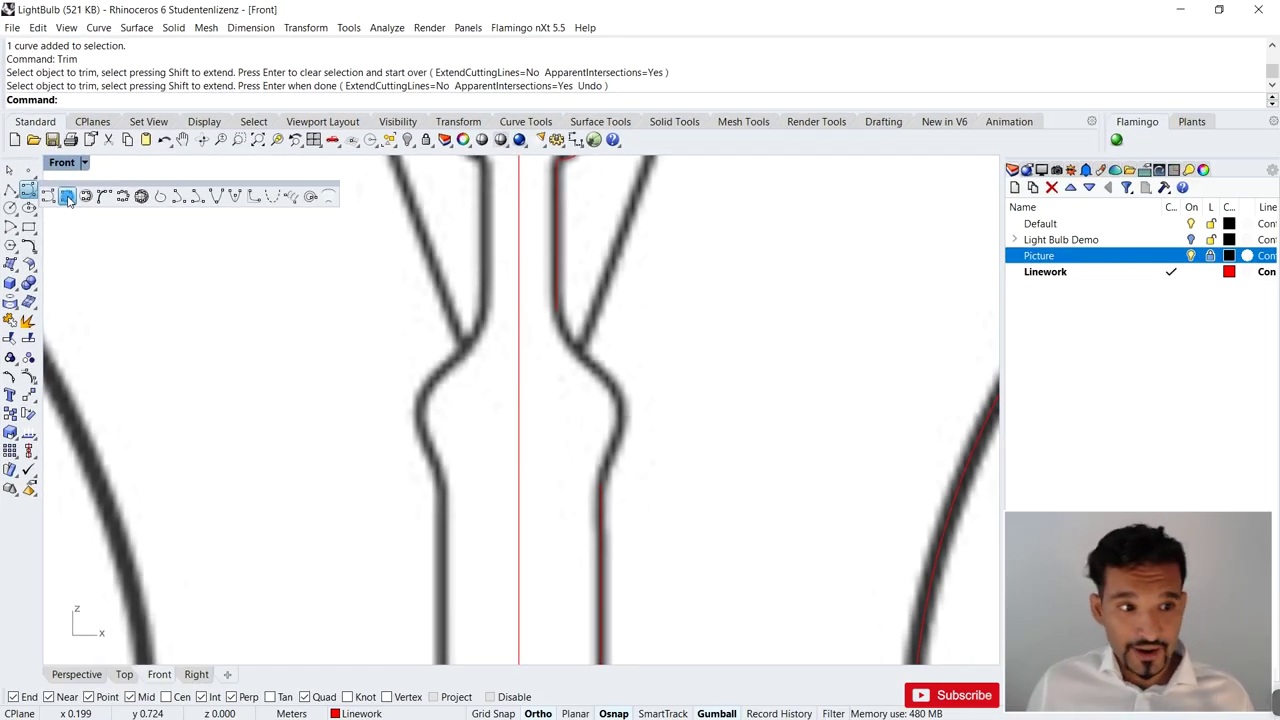
- Trace an interpolated curve down the right outline of the inner glass stem, with Ortho off
click(67, 197)
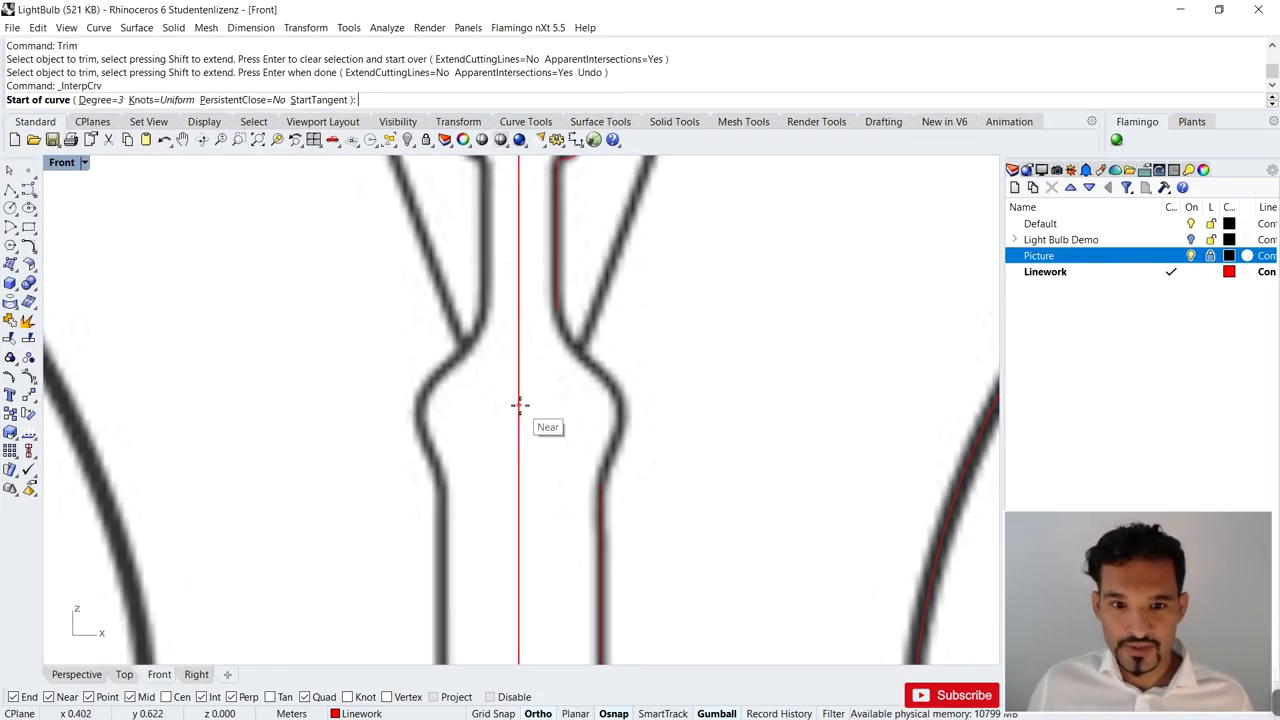
scroll(563, 293, up, 2)
click(552, 250)
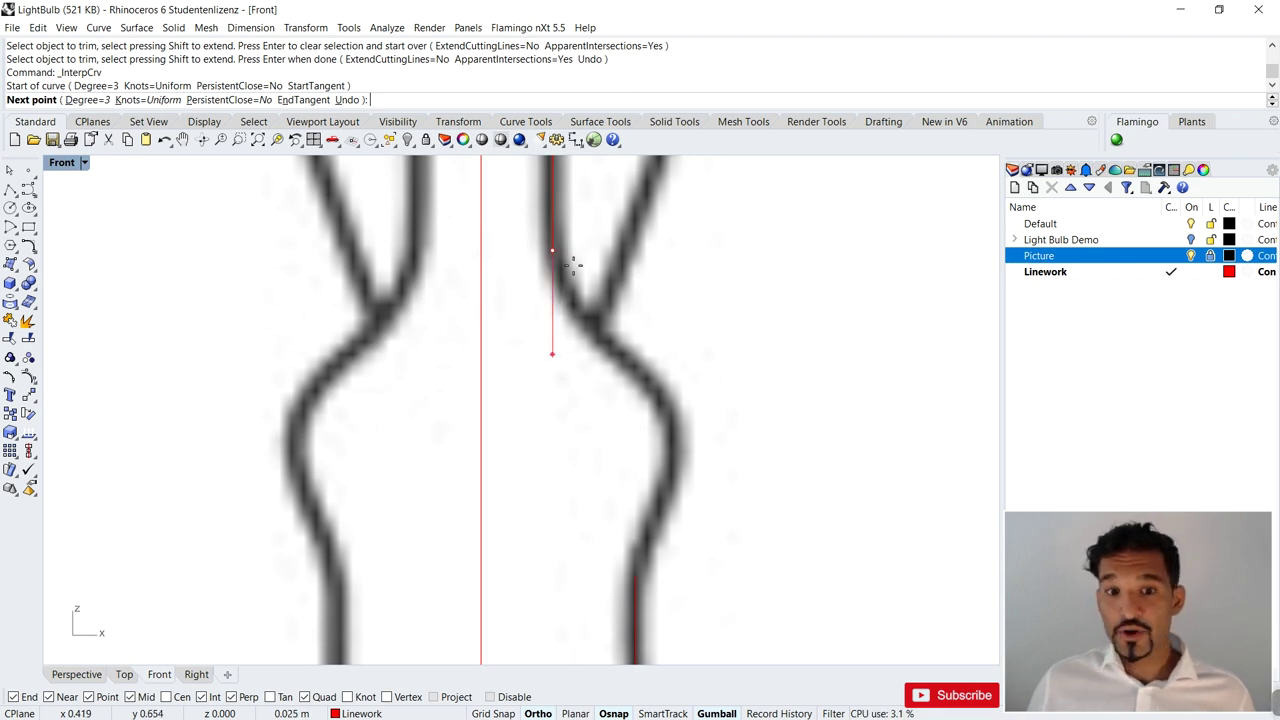
click(538, 713)
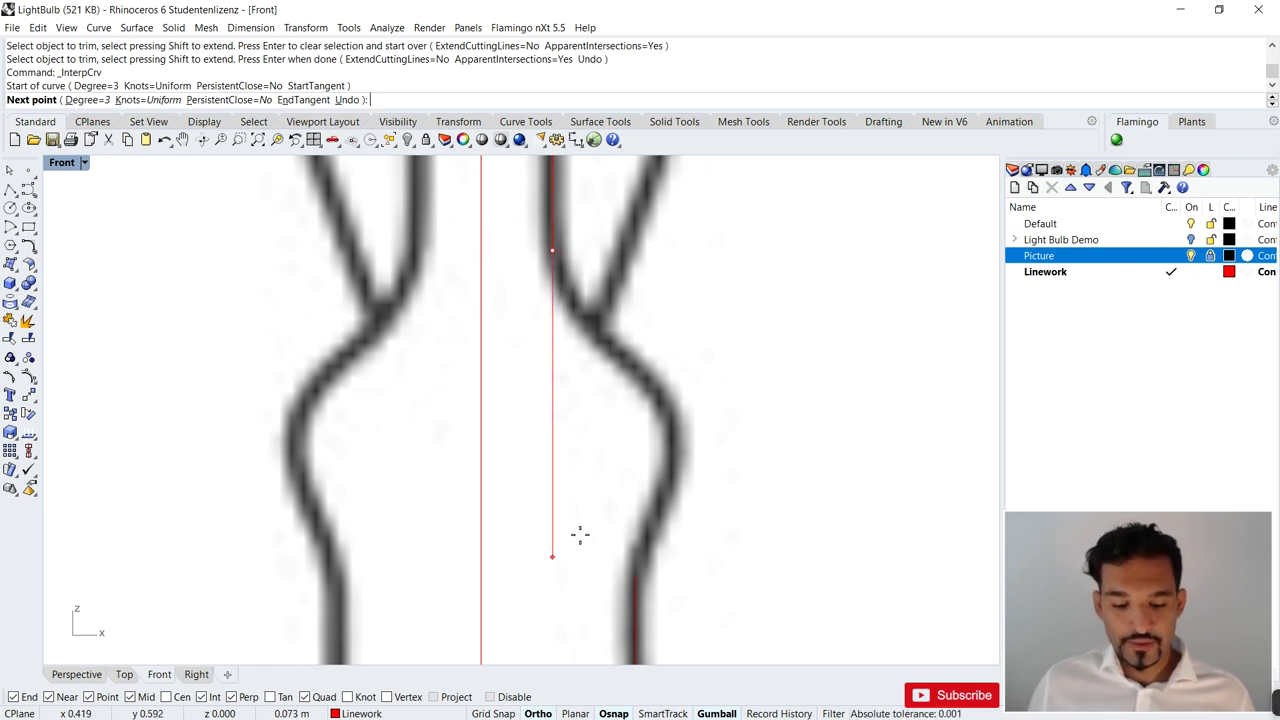
key(F8)
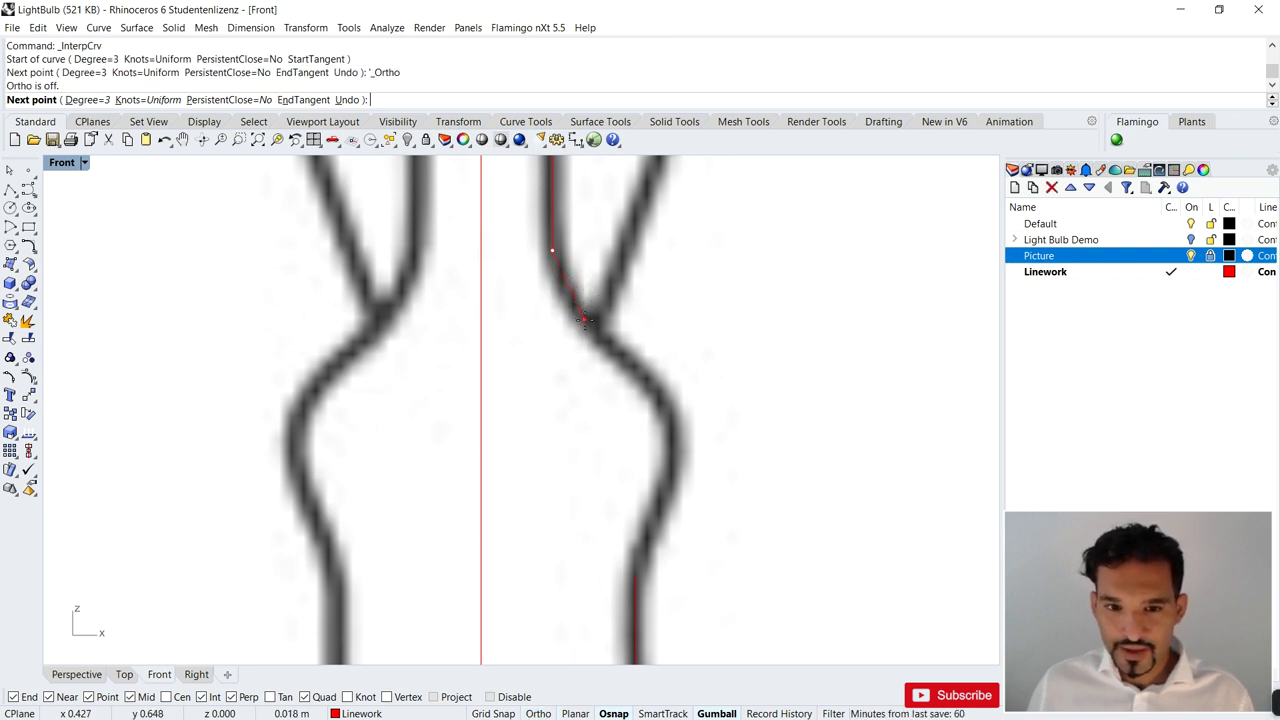
click(583, 318)
click(634, 369)
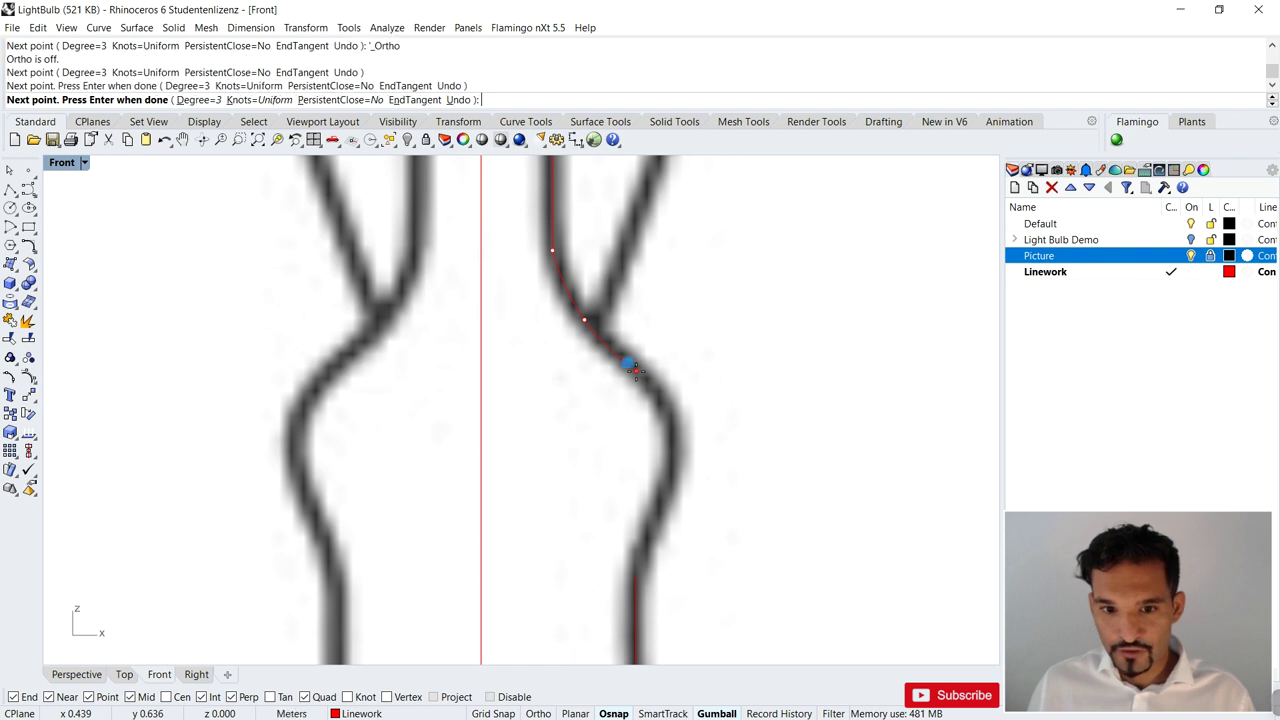
click(672, 424)
click(665, 492)
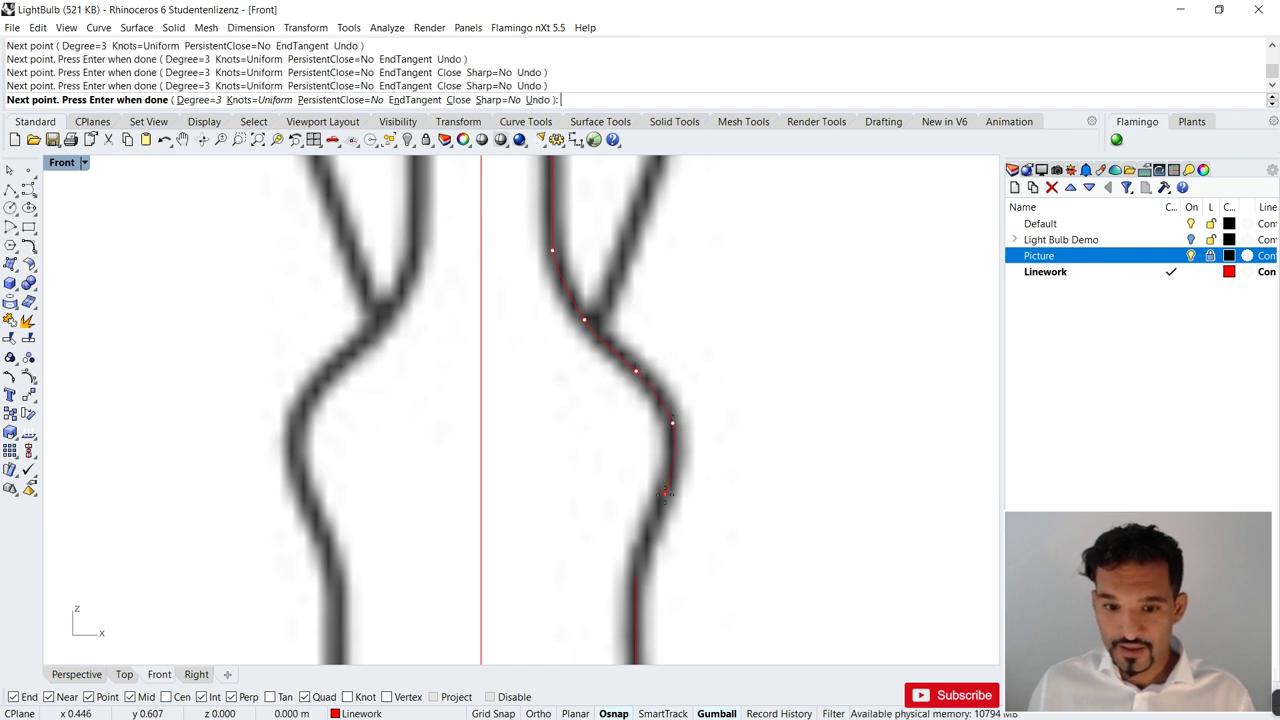
click(635, 548)
click(635, 575)
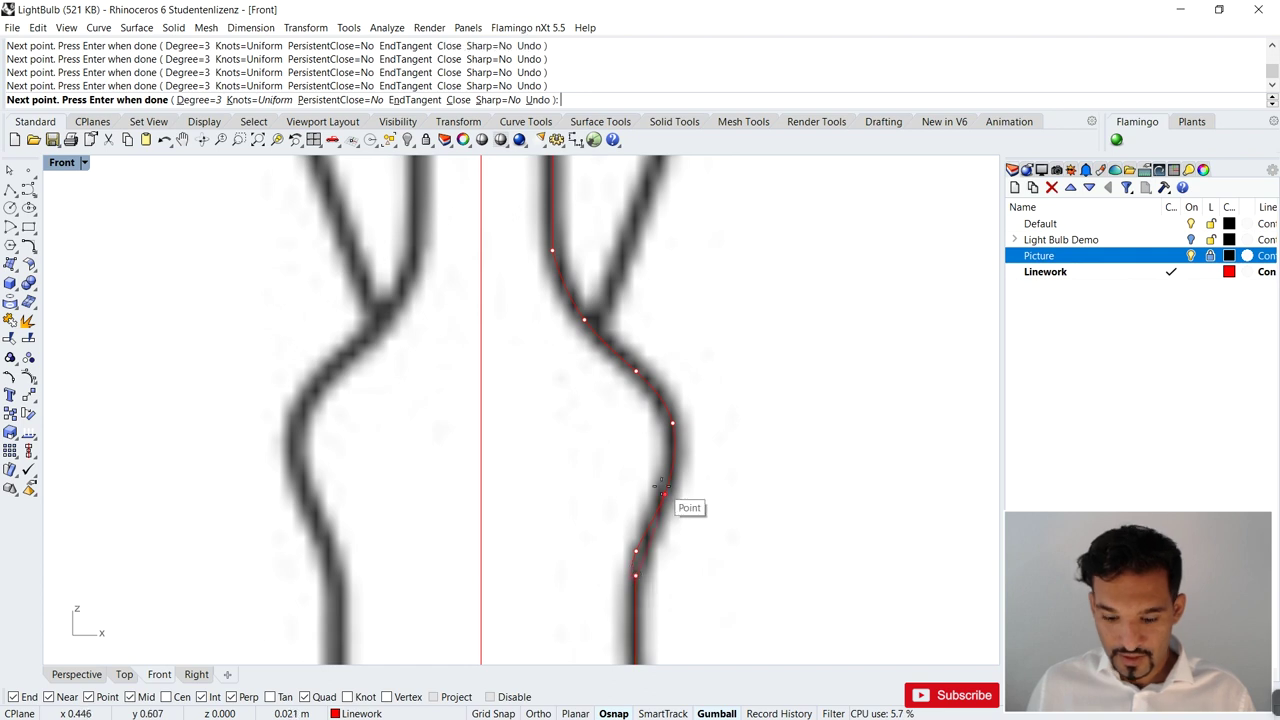
key(Return)
- Select the newly traced stem curve
scroll(636, 454, down, 3)
scroll(647, 473, up, 4)
scroll(640, 474, down, 3)
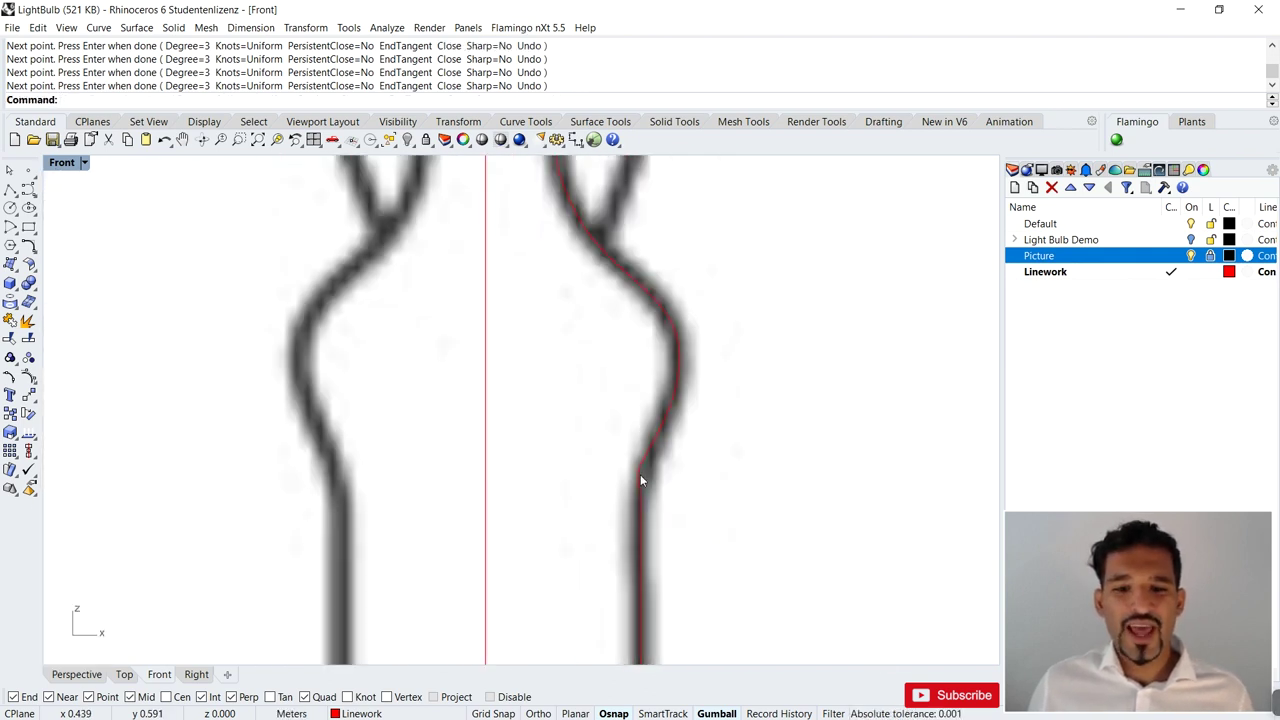
scroll(640, 474, down, 3)
scroll(543, 271, up, 4)
scroll(669, 589, down, 4)
scroll(613, 548, up, 3)
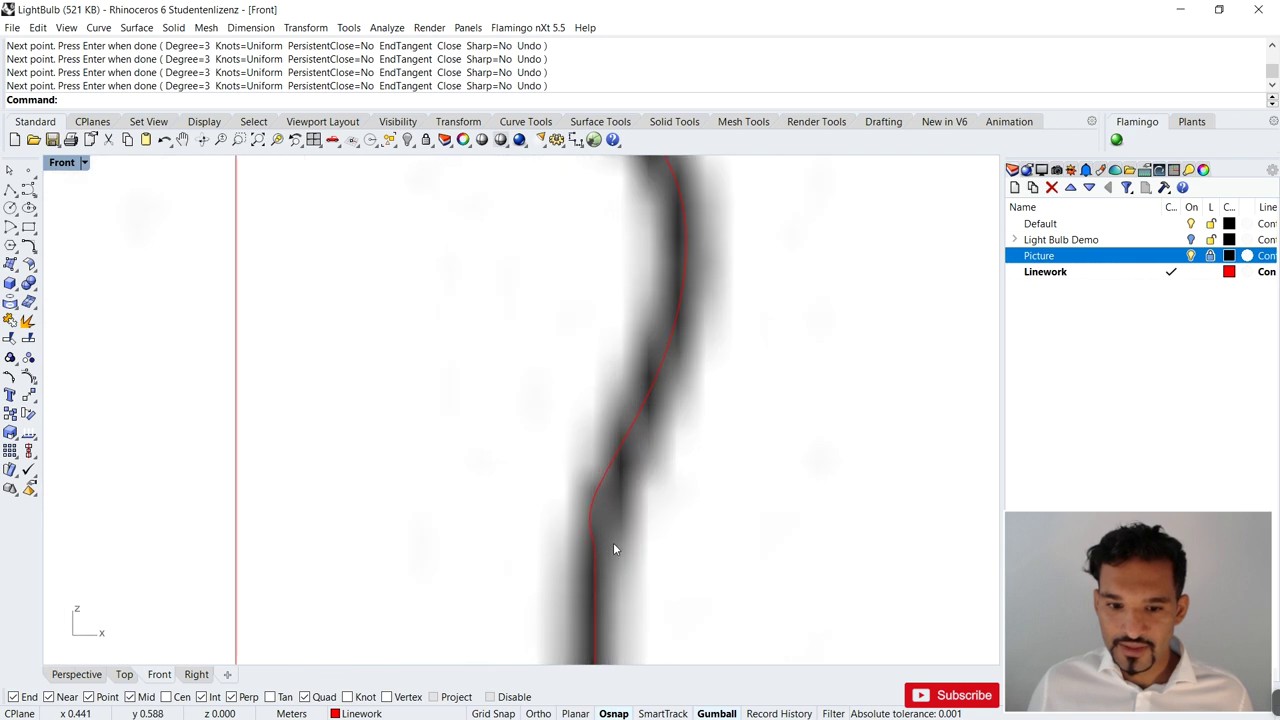
scroll(614, 548, down, 2)
scroll(686, 443, up, 3)
click(668, 443)
- Delete one control point and nudge two others so the curve hugs the stem outline
scroll(624, 410, down, 2)
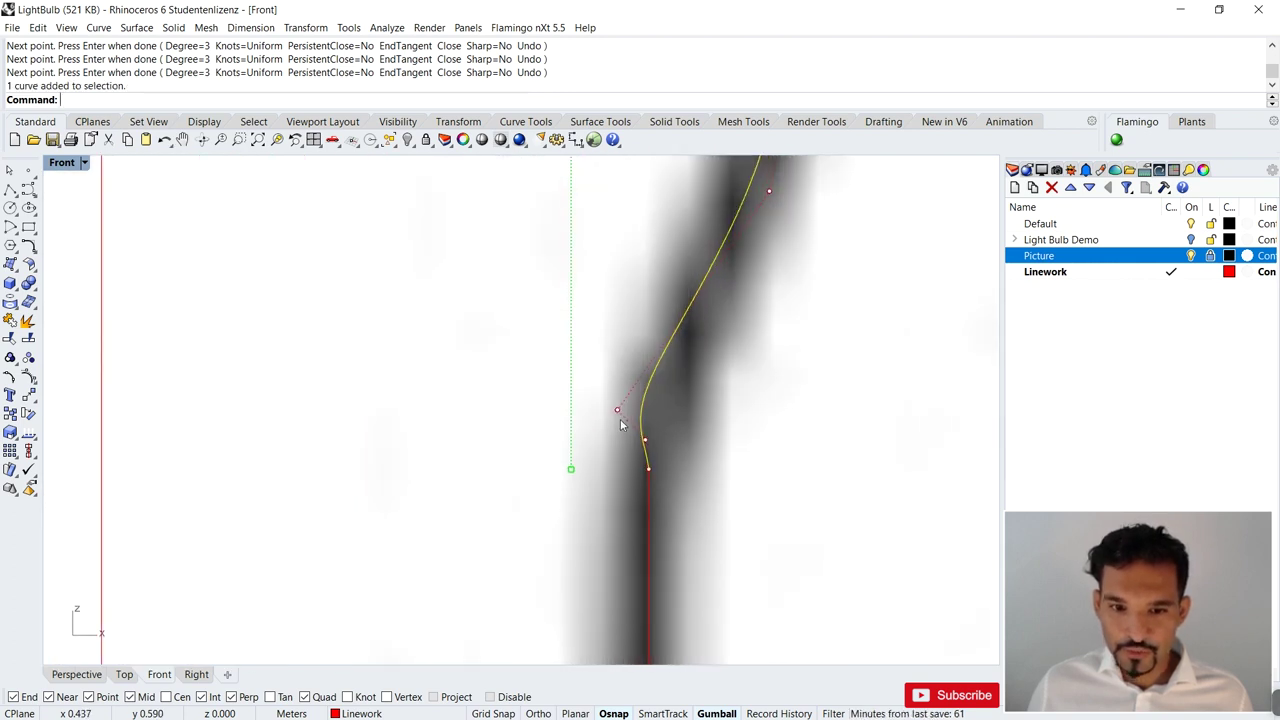
scroll(620, 425, up, 1)
click(651, 445)
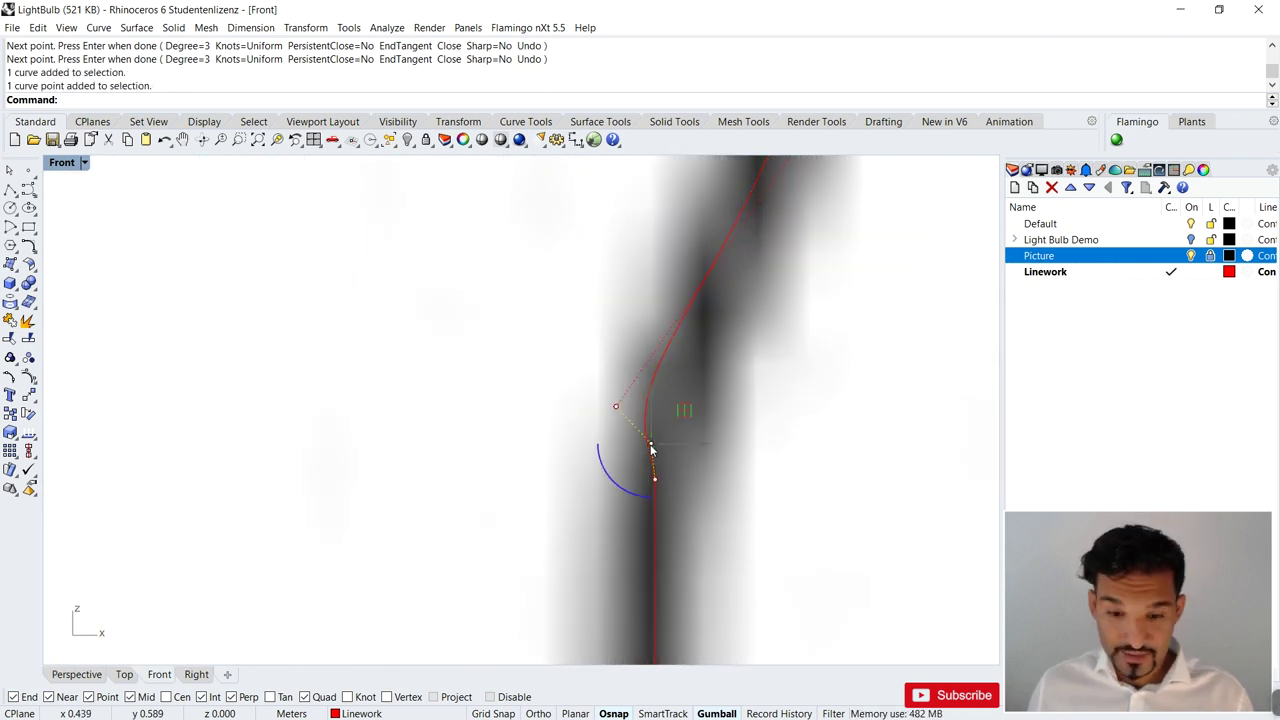
key(Delete)
drag(602, 372, 634, 456)
drag(662, 406, 691, 410)
scroll(660, 440, down, 5)
scroll(620, 270, up, 6)
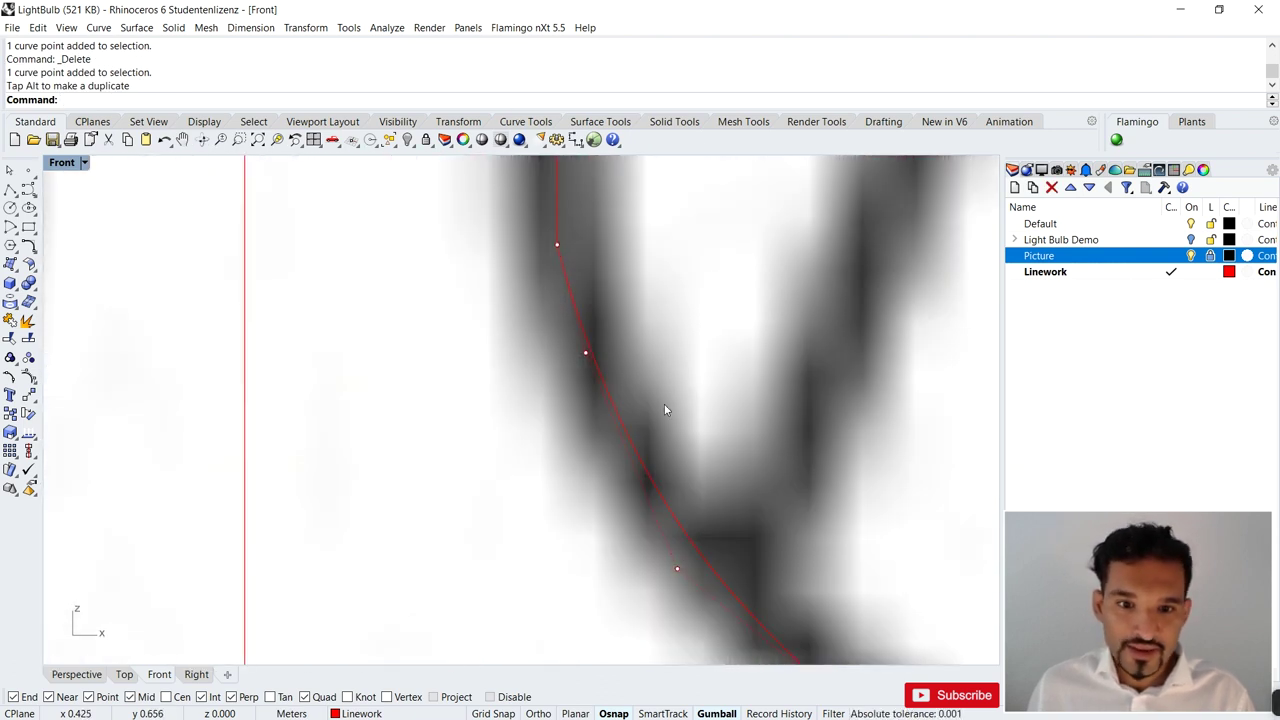
click(582, 354)
drag(632, 357, 594, 357)
key(Escape)
- Crossing-select the outline curves around the bulb's neck
scroll(640, 295, down, 5)
scroll(644, 290, down, 3)
scroll(700, 277, up, 2)
drag(718, 167, 600, 492)
scroll(623, 477, down, 3)
scroll(714, 411, up, 3)
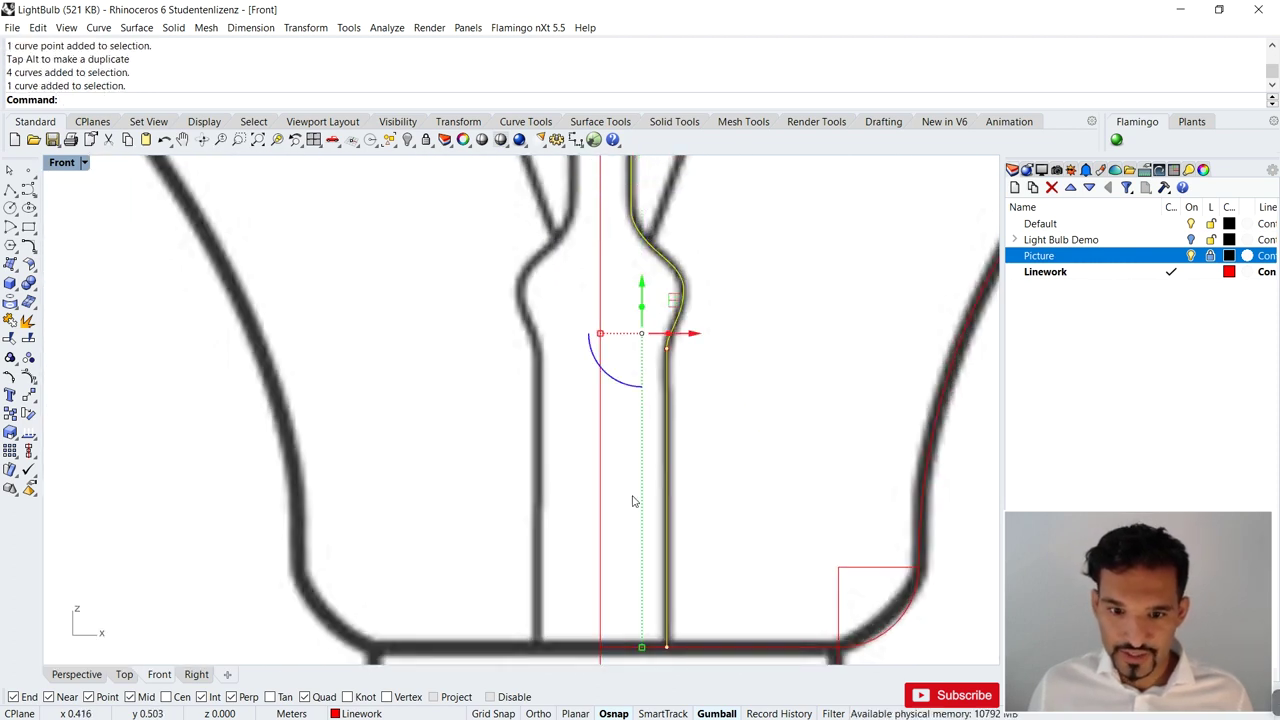
scroll(707, 419, down, 2)
- Join the selected neck curves into one open curve and switch to the Perspective view
key(ctrl+j)
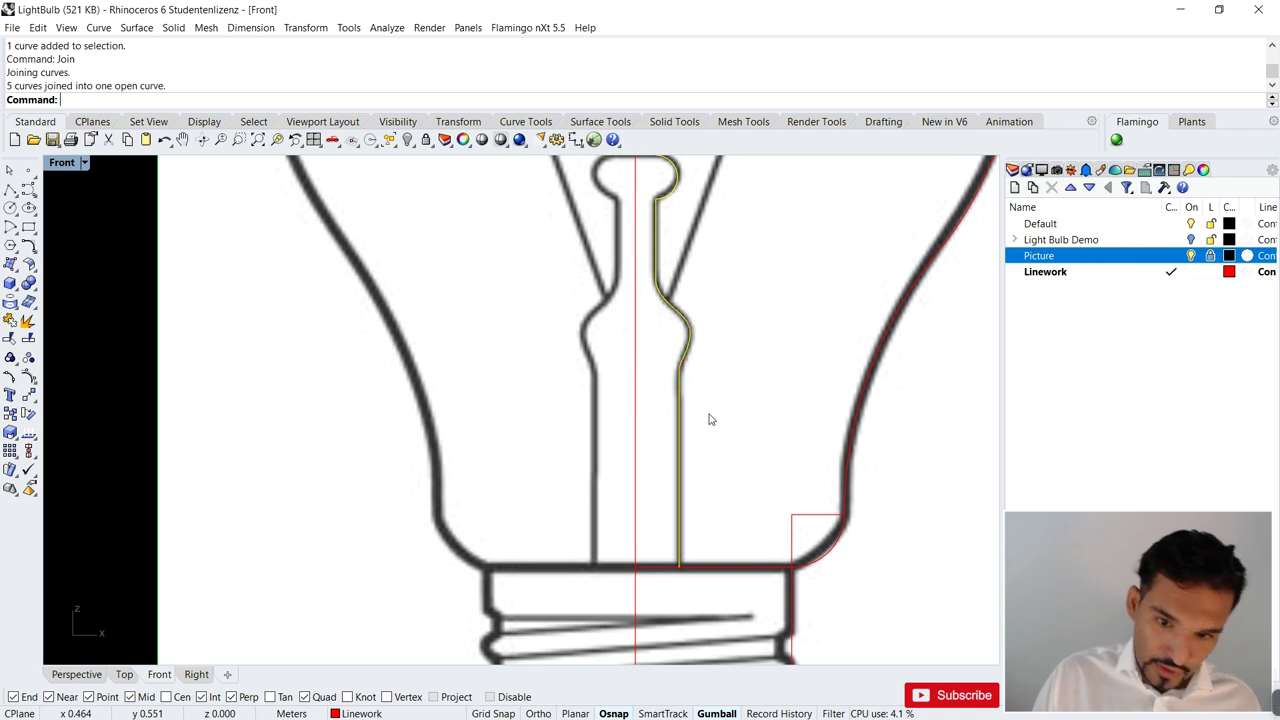
key(Escape)
scroll(737, 397, down, 4)
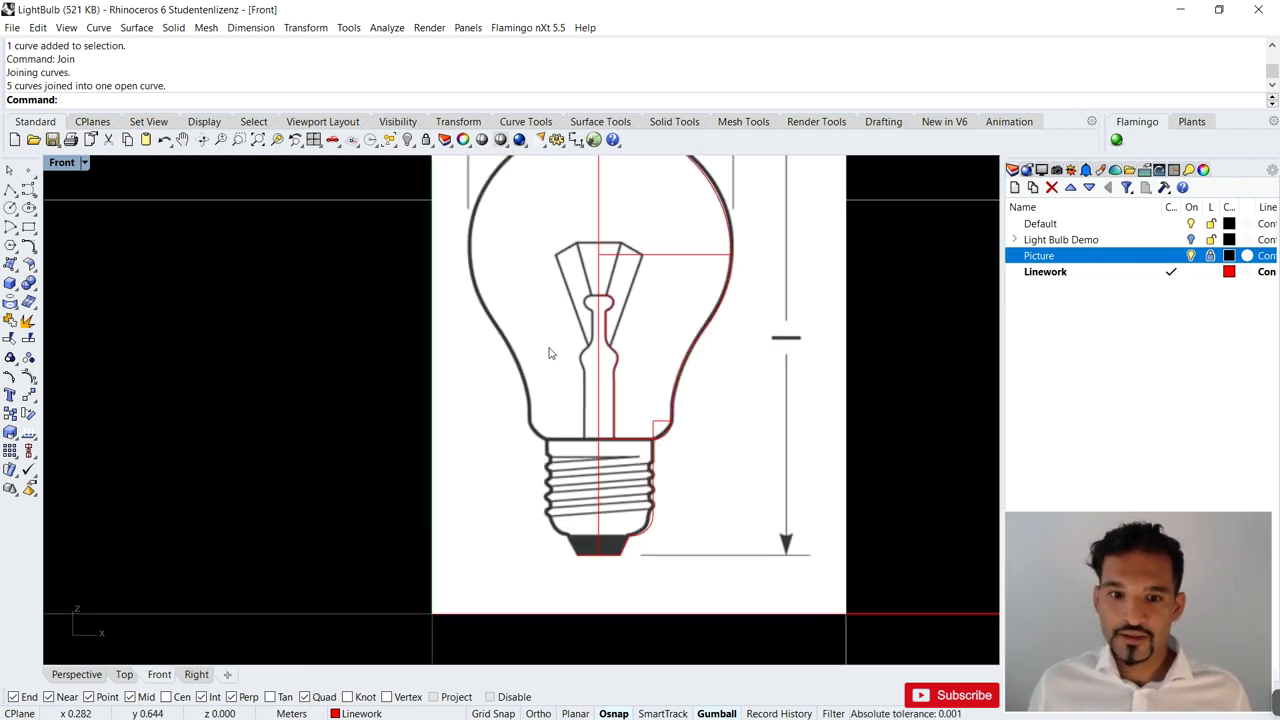
click(76, 674)
scroll(529, 361, down, 4)
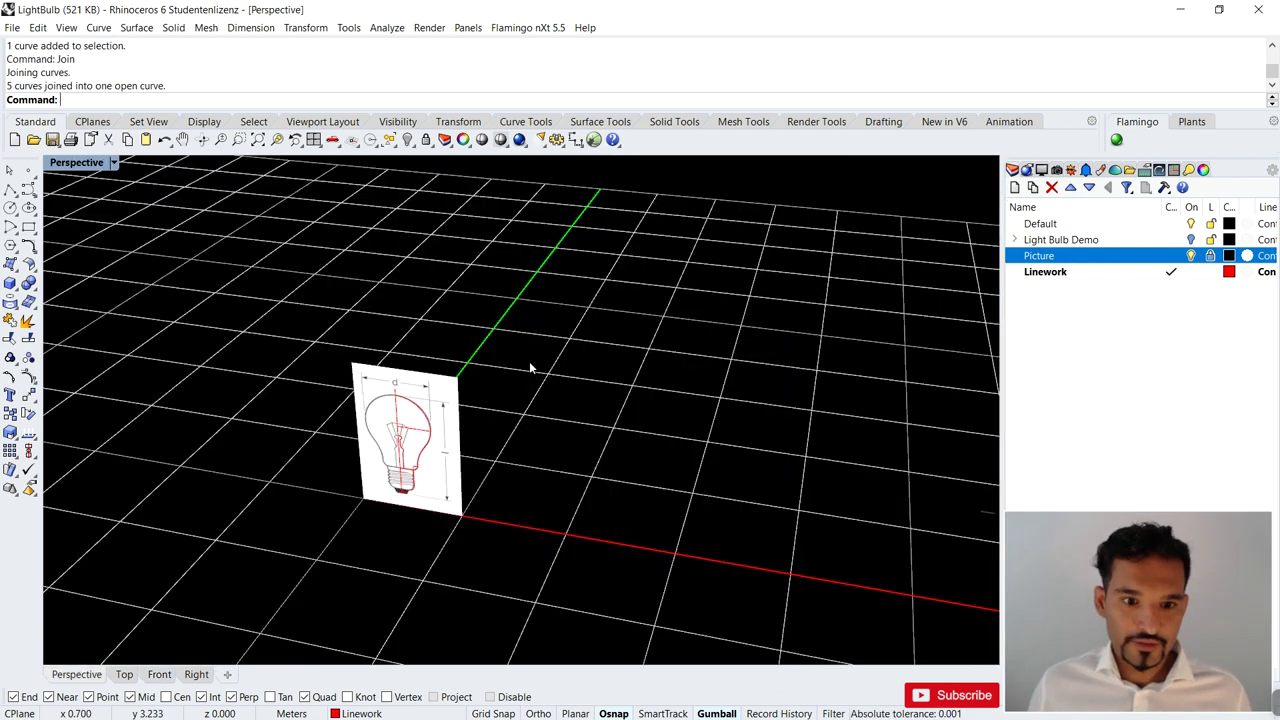
scroll(490, 424, up, 2)
scroll(490, 424, up, 2)
right_drag(517, 400, 594, 281)
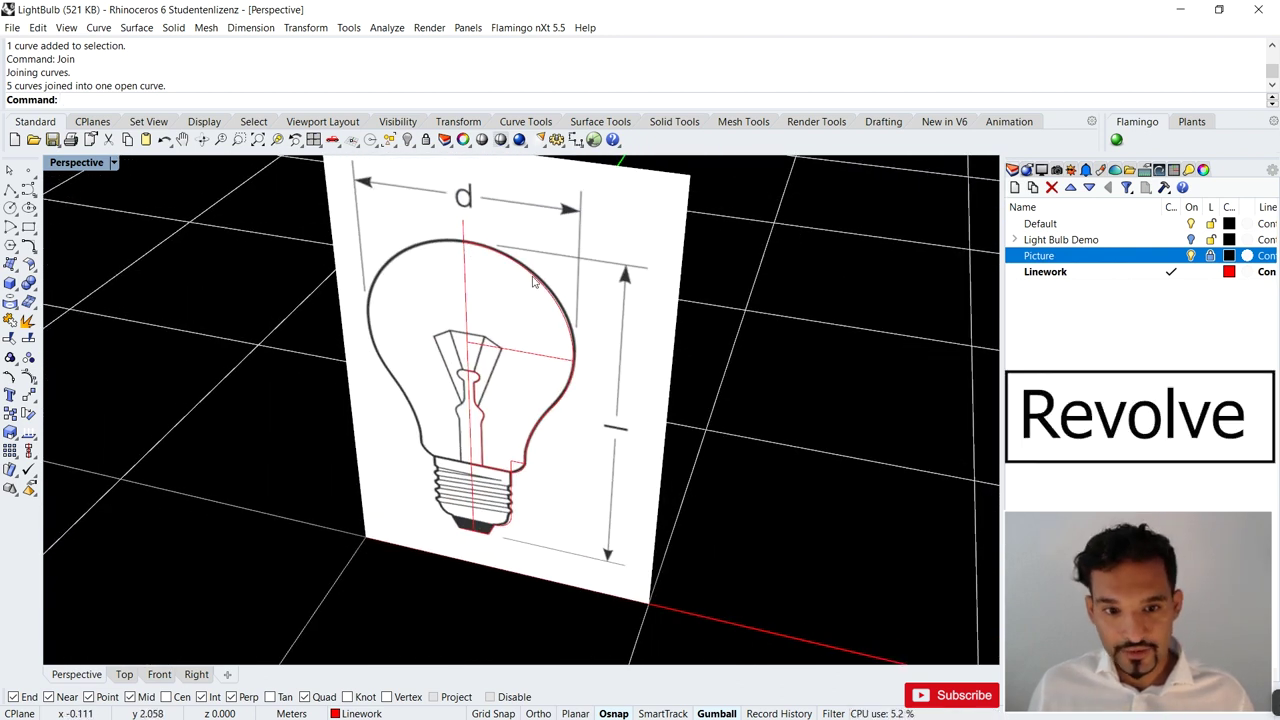
- Create three new layers named Glass, Metal and Light
click(1045, 271)
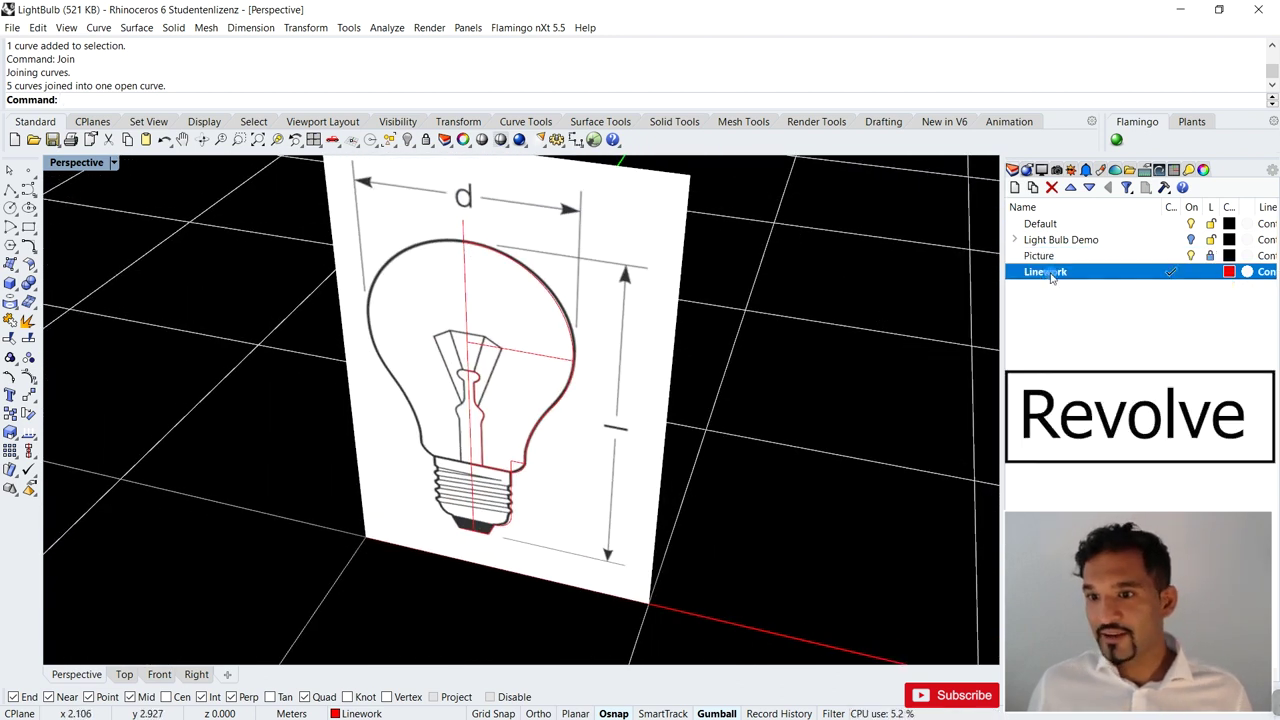
click(1016, 188)
text(Glass)
key(Return)
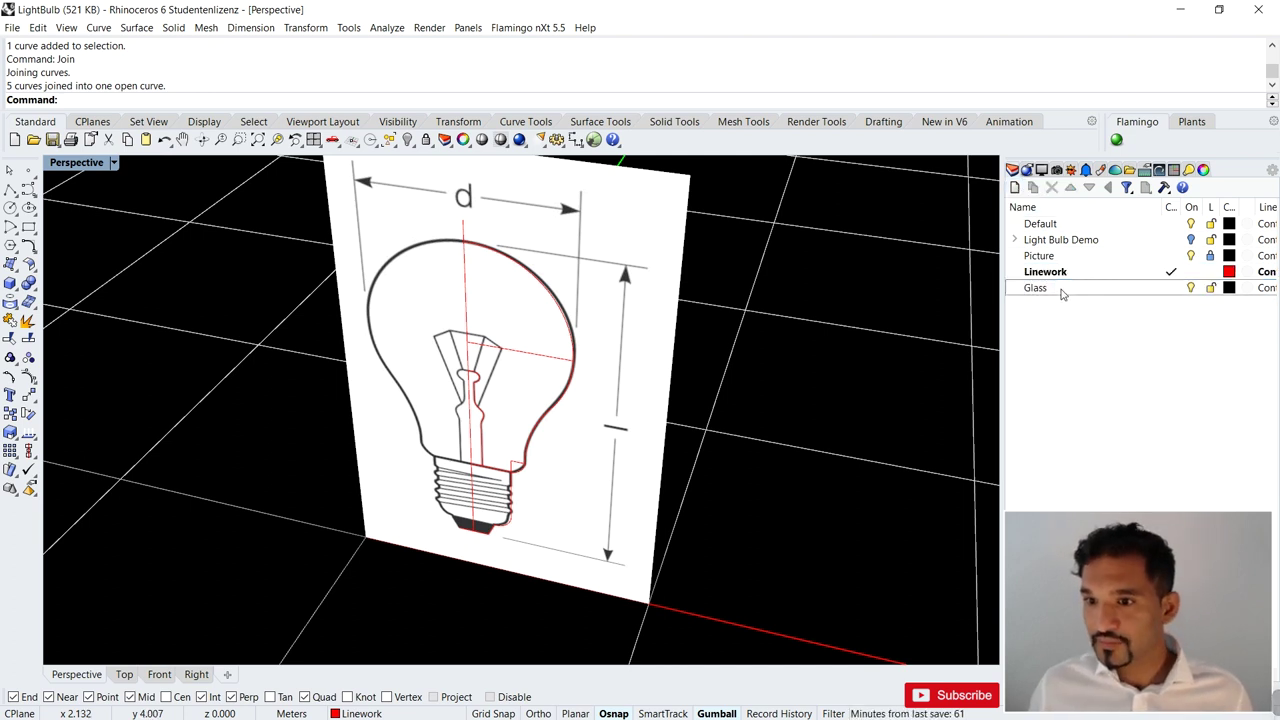
click(1016, 188)
text(Metal)
key(Return)
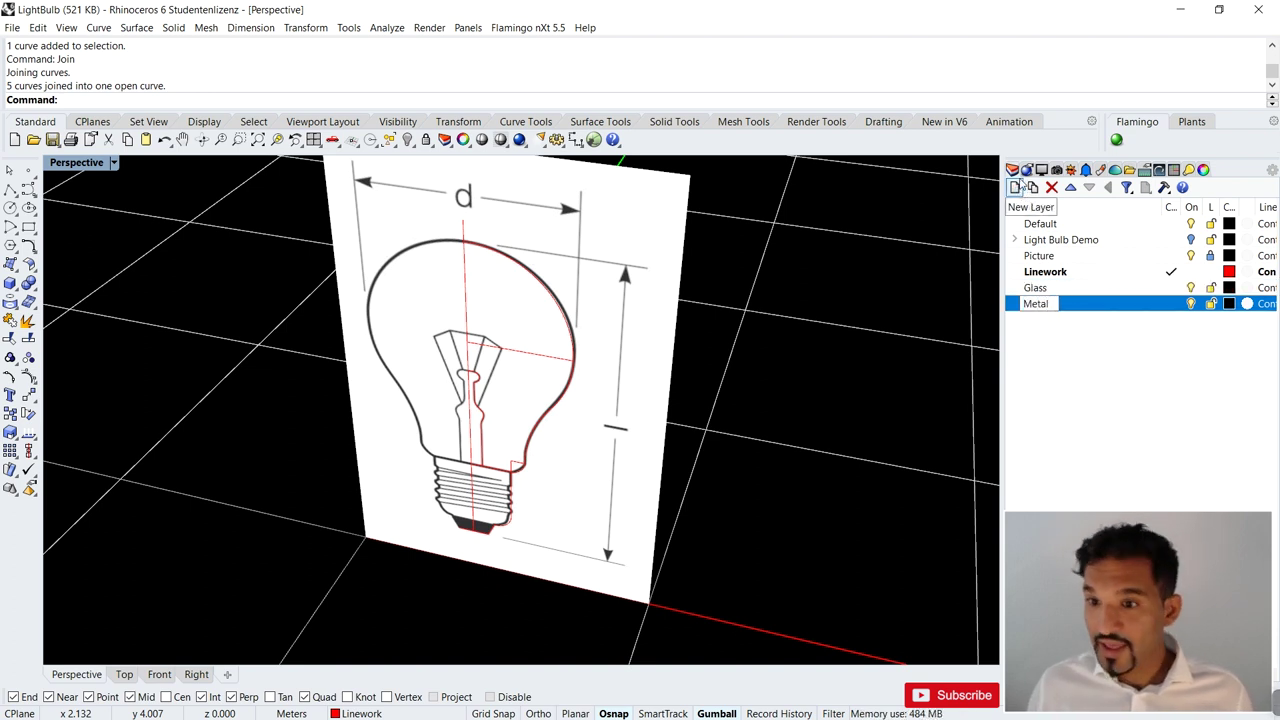
click(1016, 188)
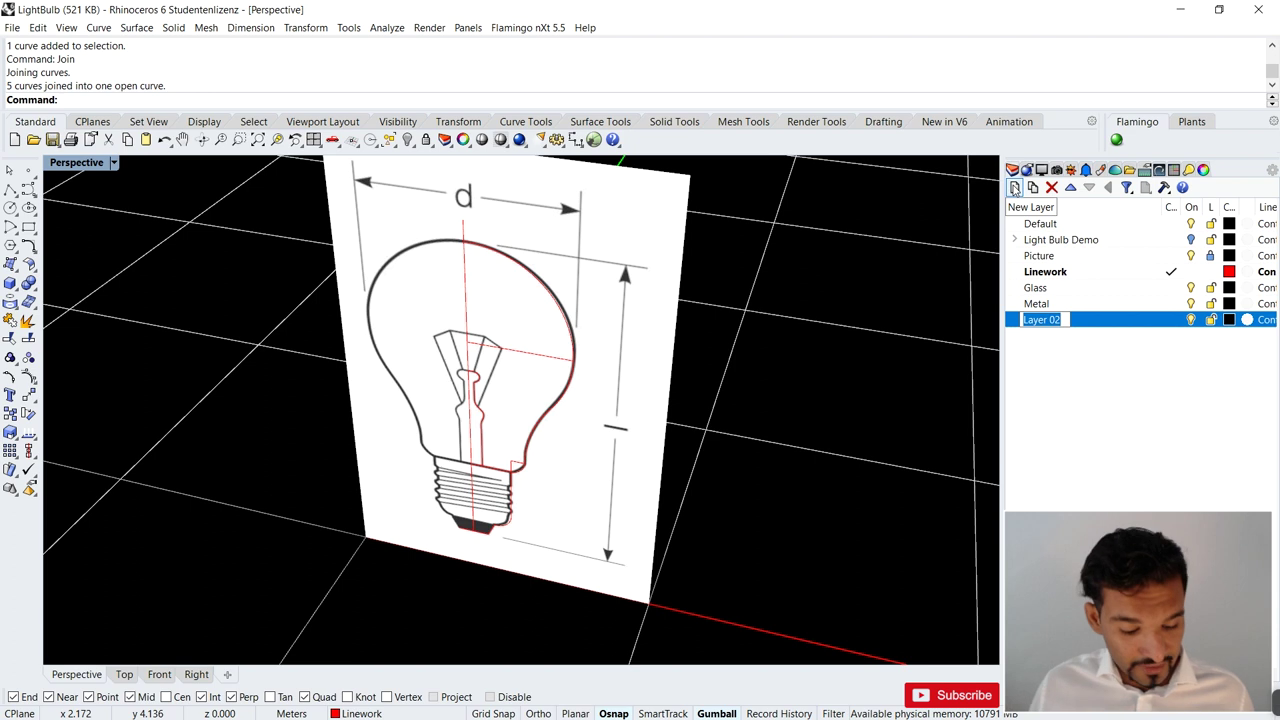
text(Light)
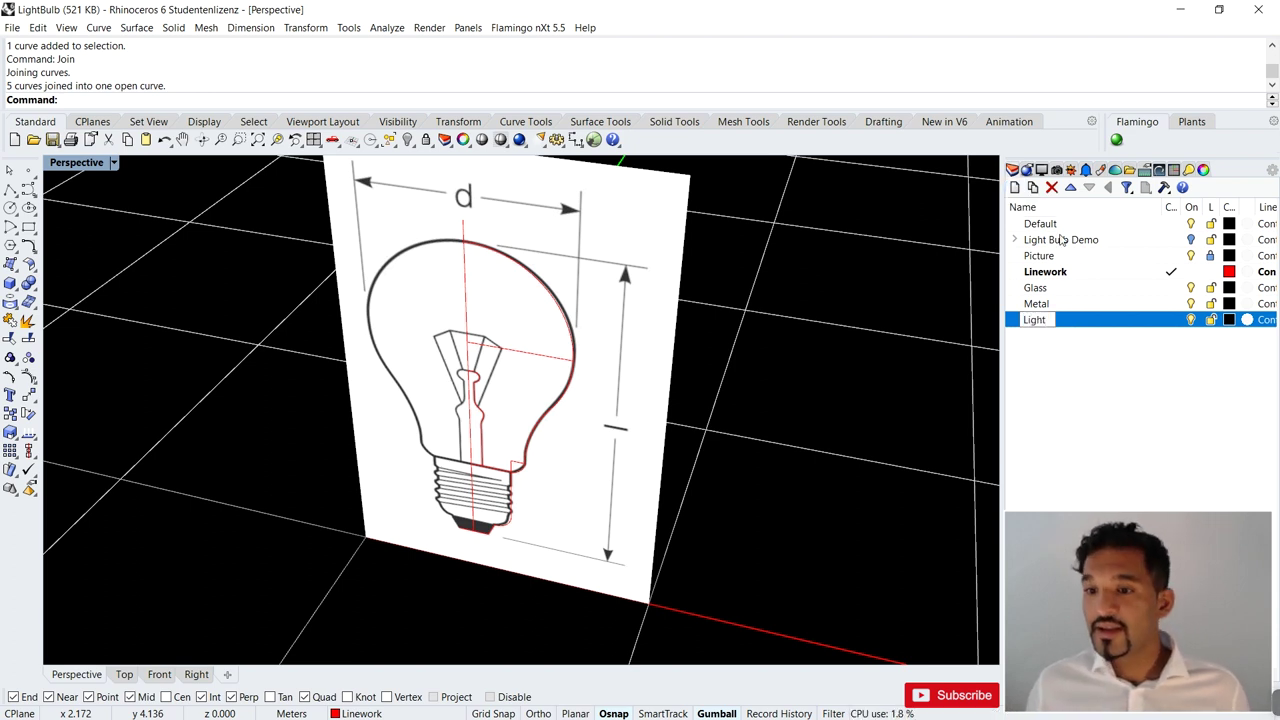
click(1187, 352)
- Make Glass the current layer and hide the Picture layer
double_click(1133, 290)
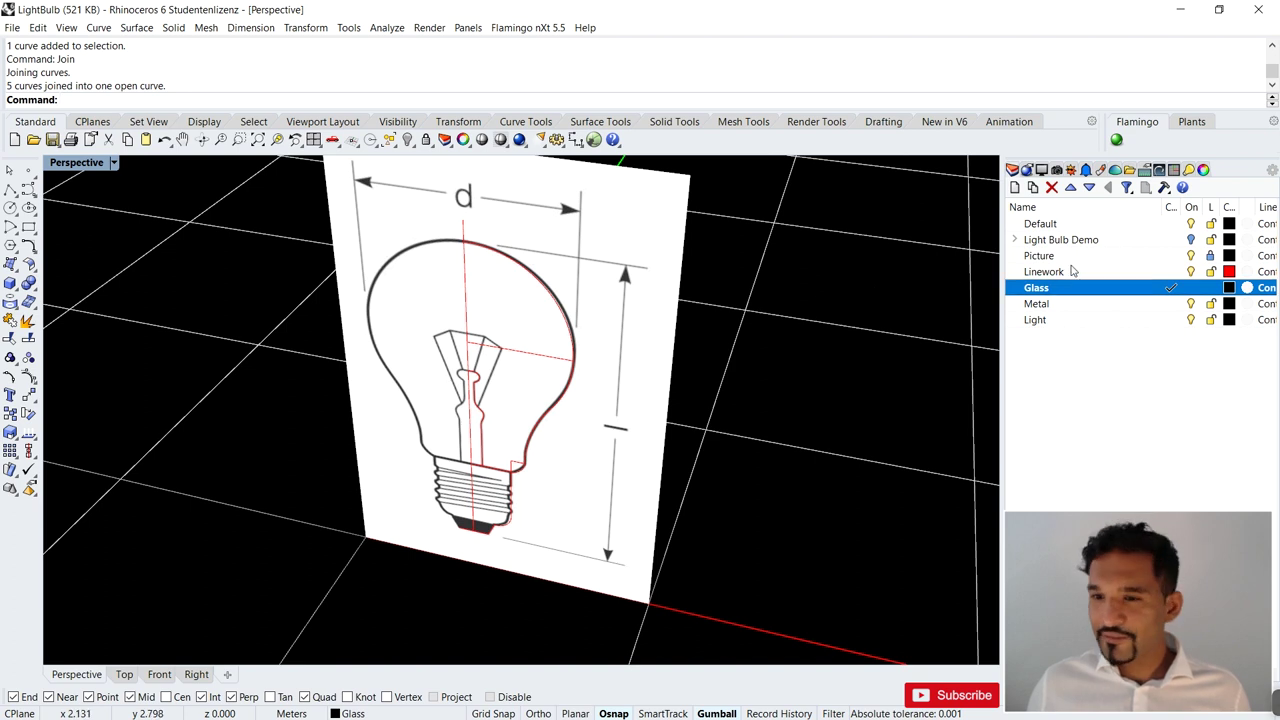
click(1190, 256)
right_drag(893, 323, 577, 355)
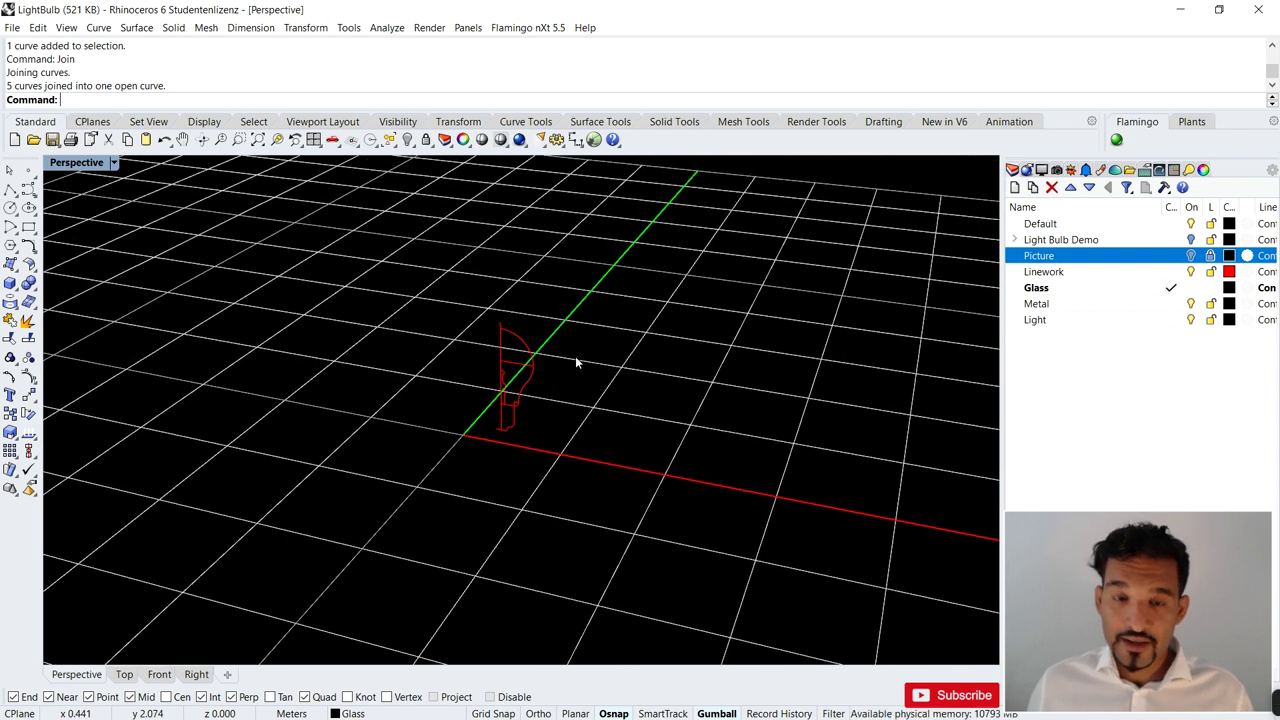
- Hide the grid with F7, select the Glass layer and type Revolve
scroll(576, 362, up, 2)
key(F7)
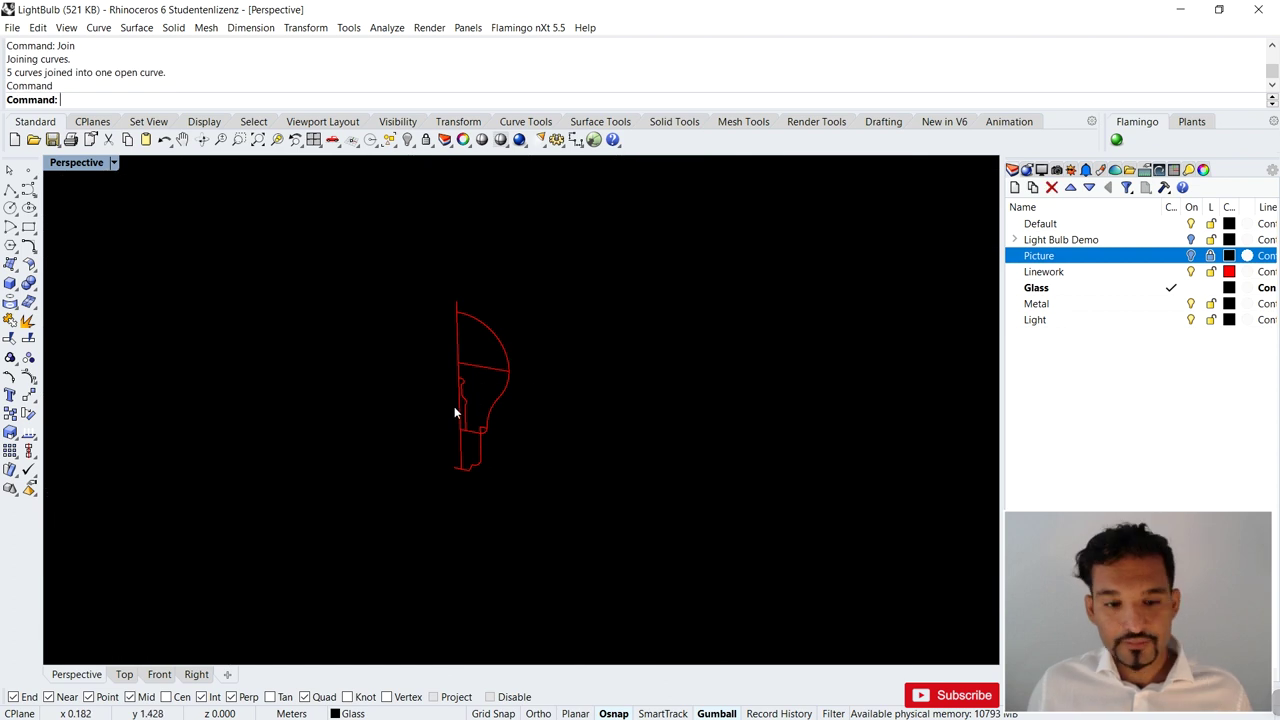
scroll(454, 410, up, 5)
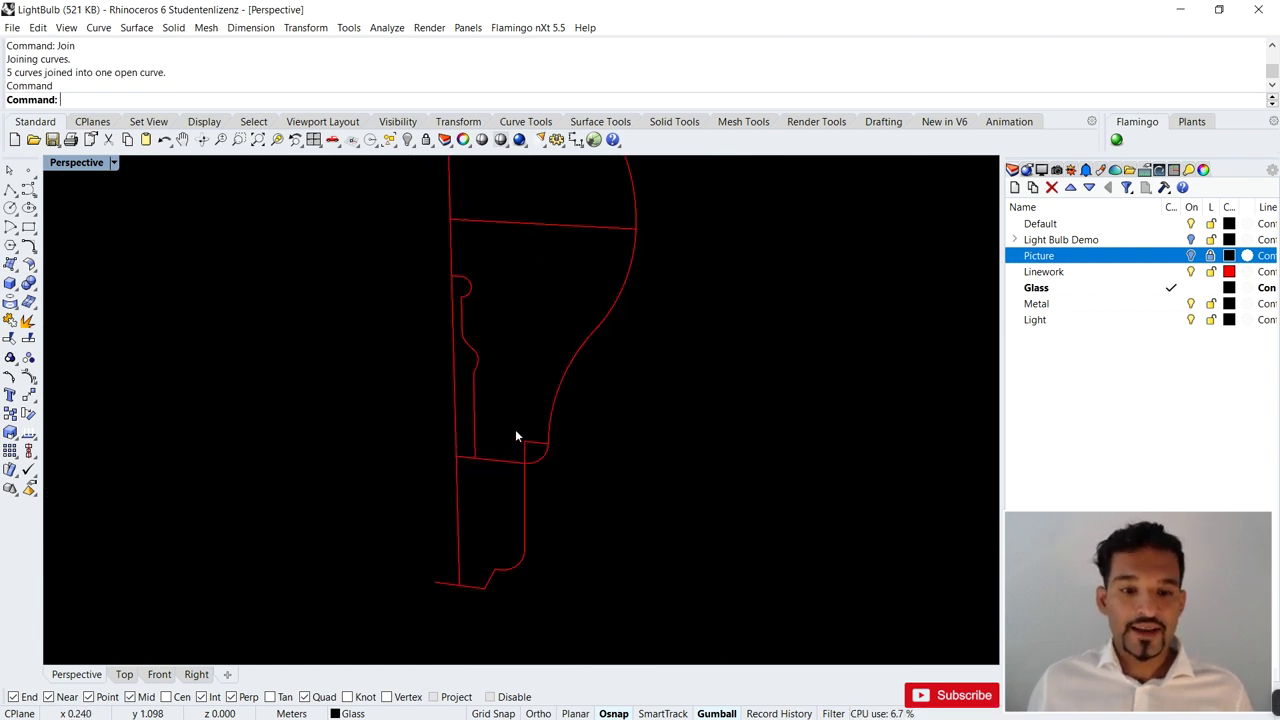
scroll(479, 436, down, 4)
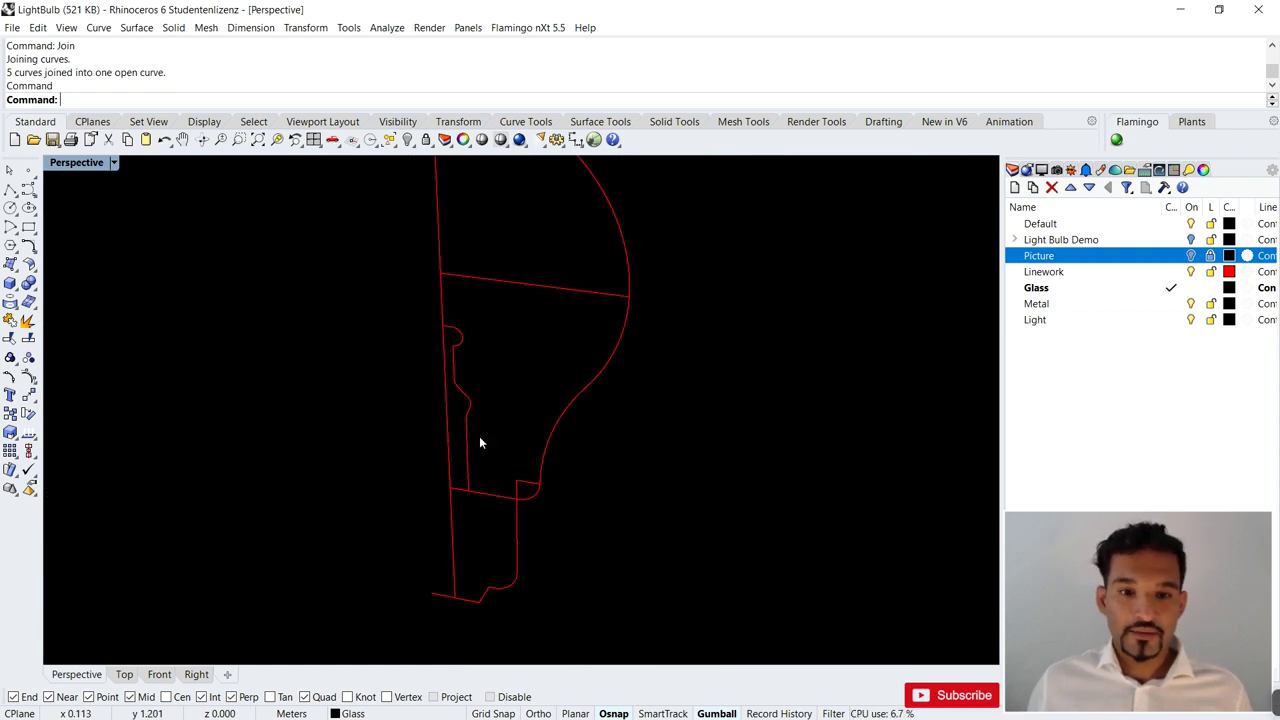
click(1068, 292)
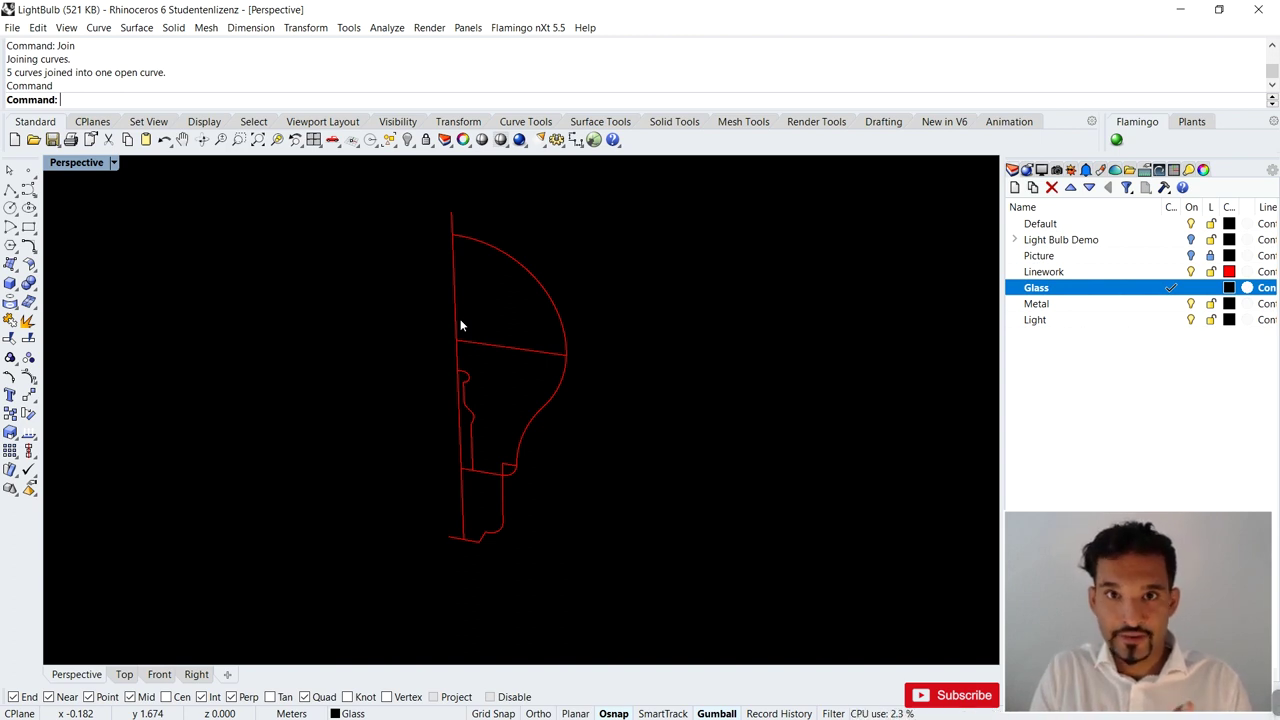
text(Revolve)
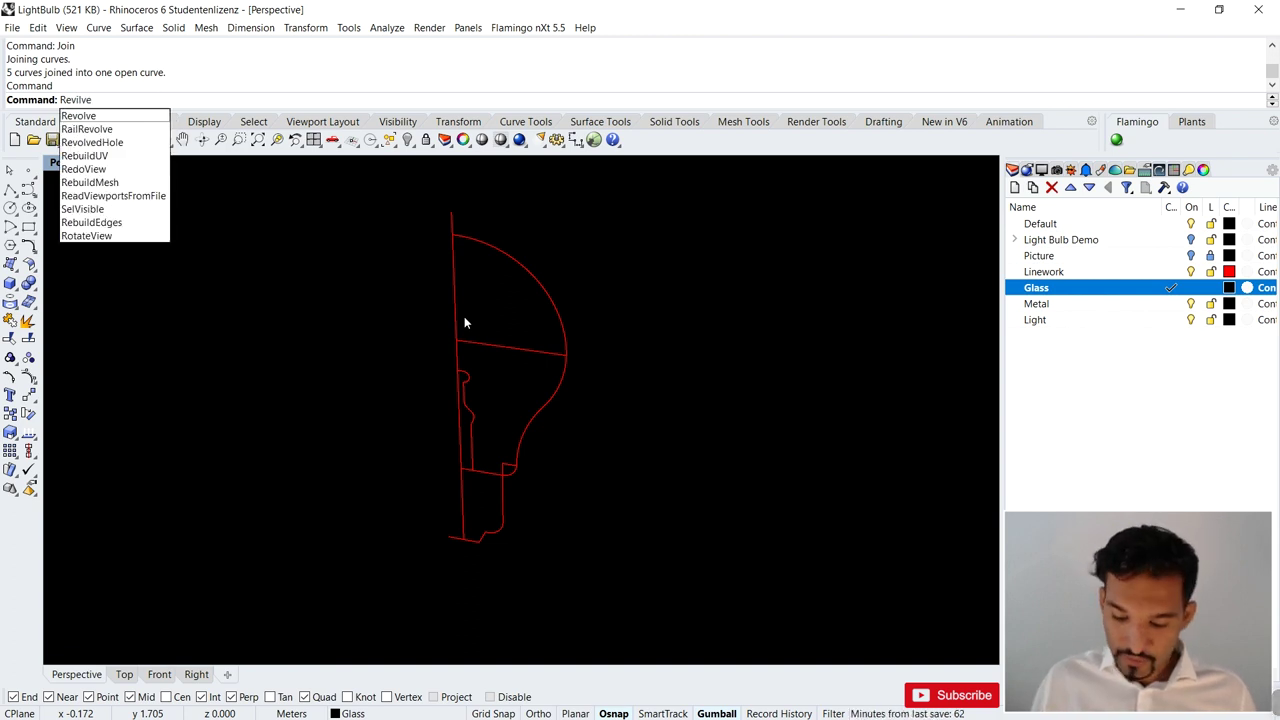
- Revolve the outer glass curve about the centre line, from its lower to top endpoint
key(Down)
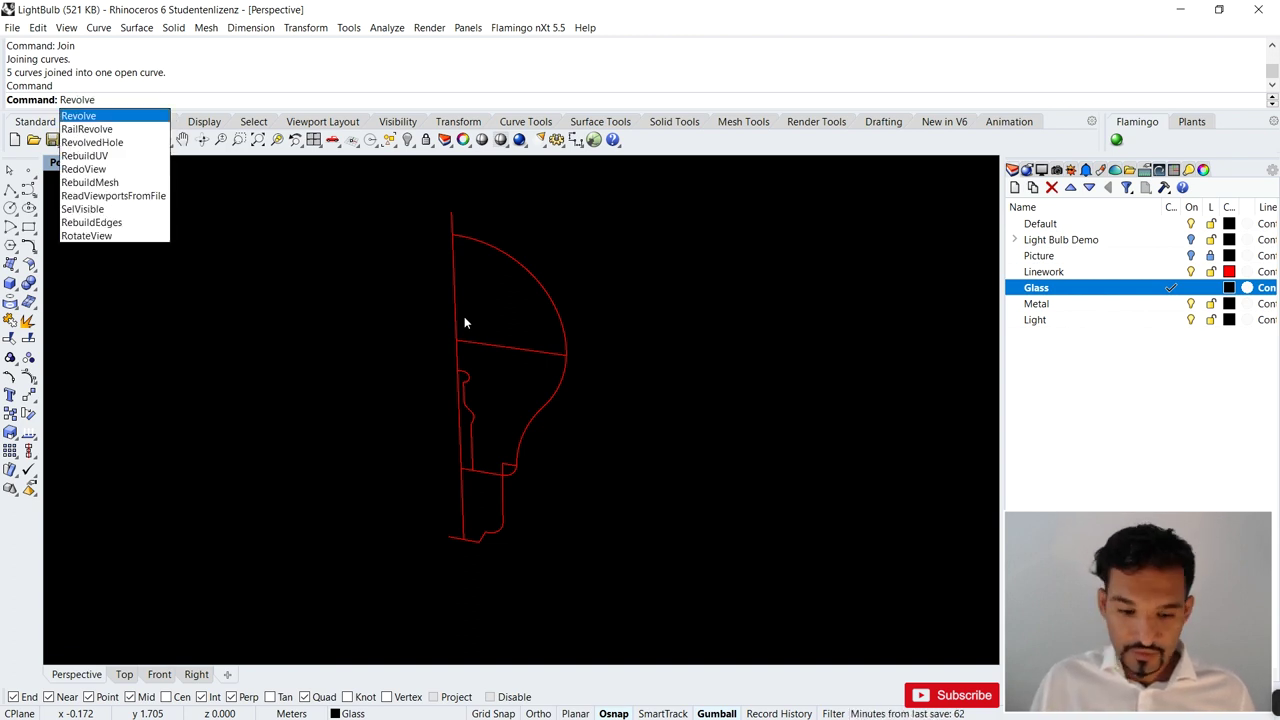
key(Return)
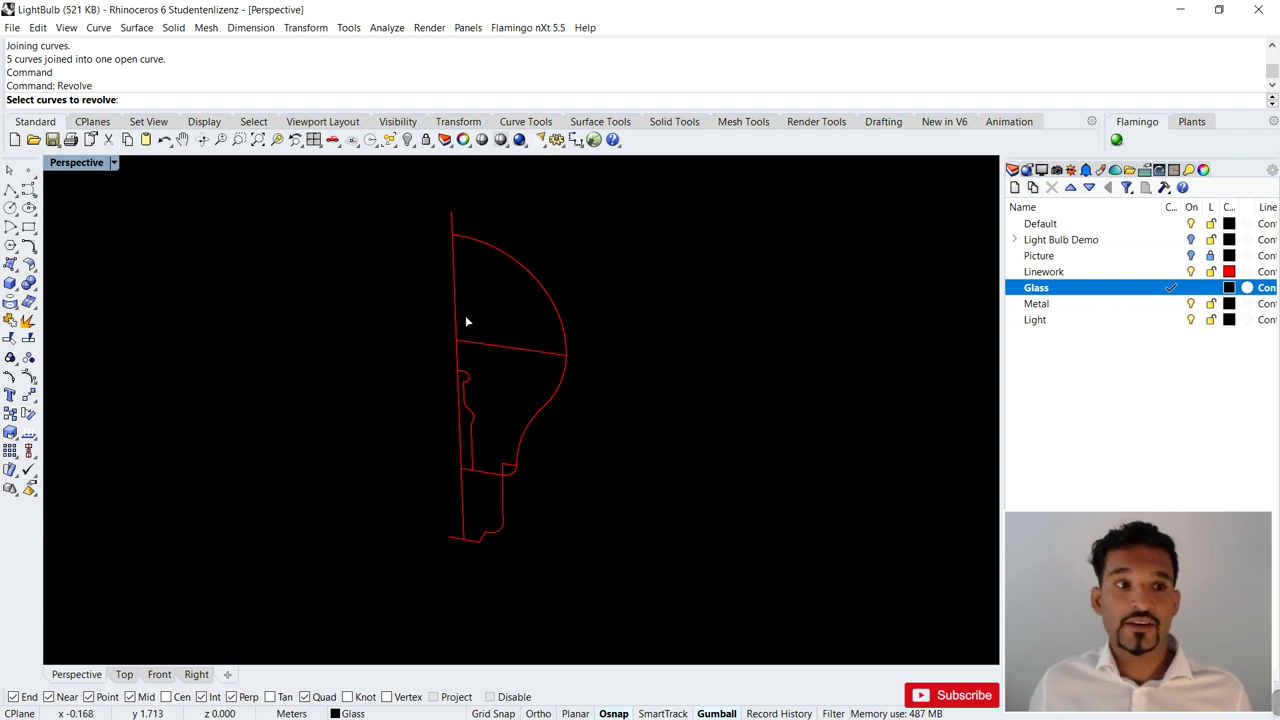
click(543, 289)
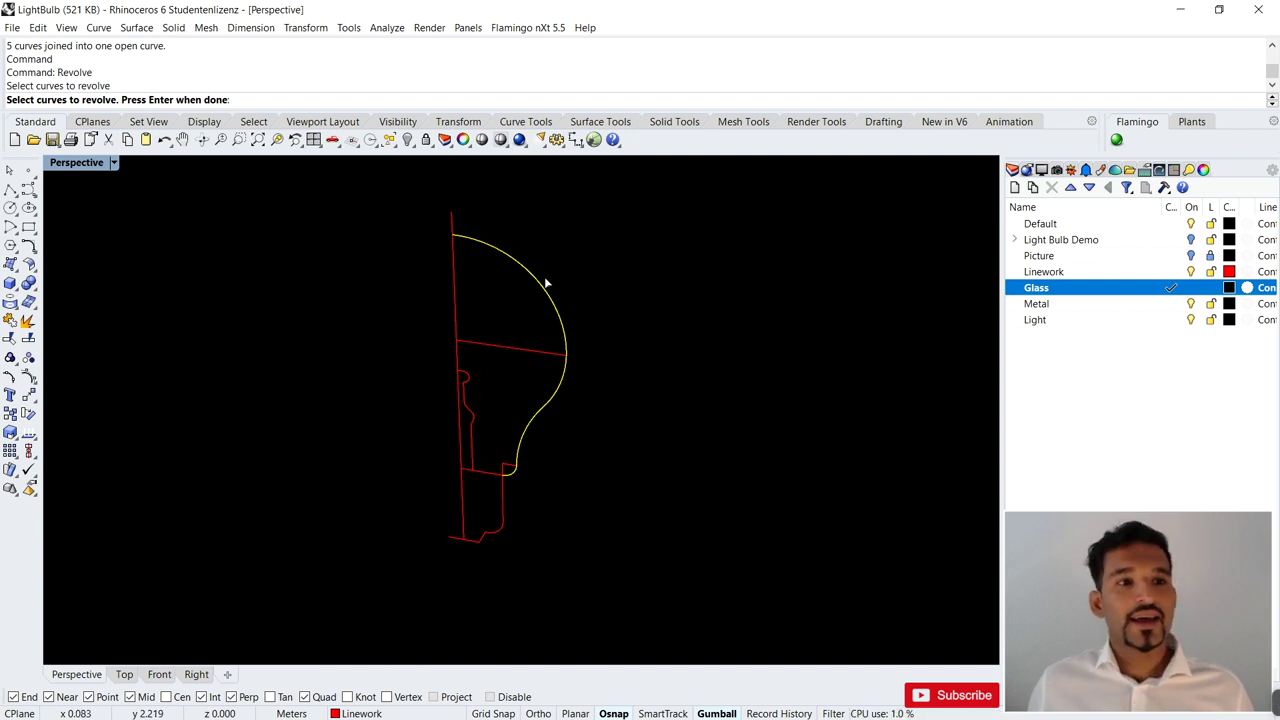
key(Return)
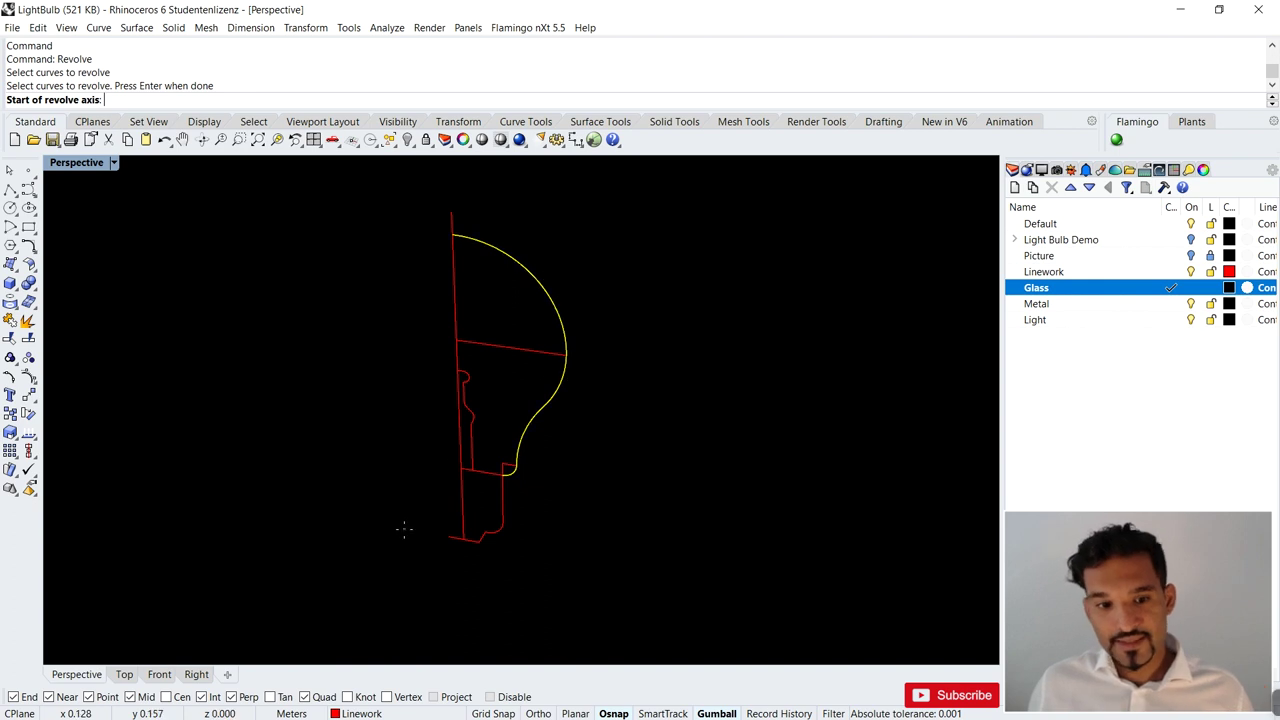
click(461, 466)
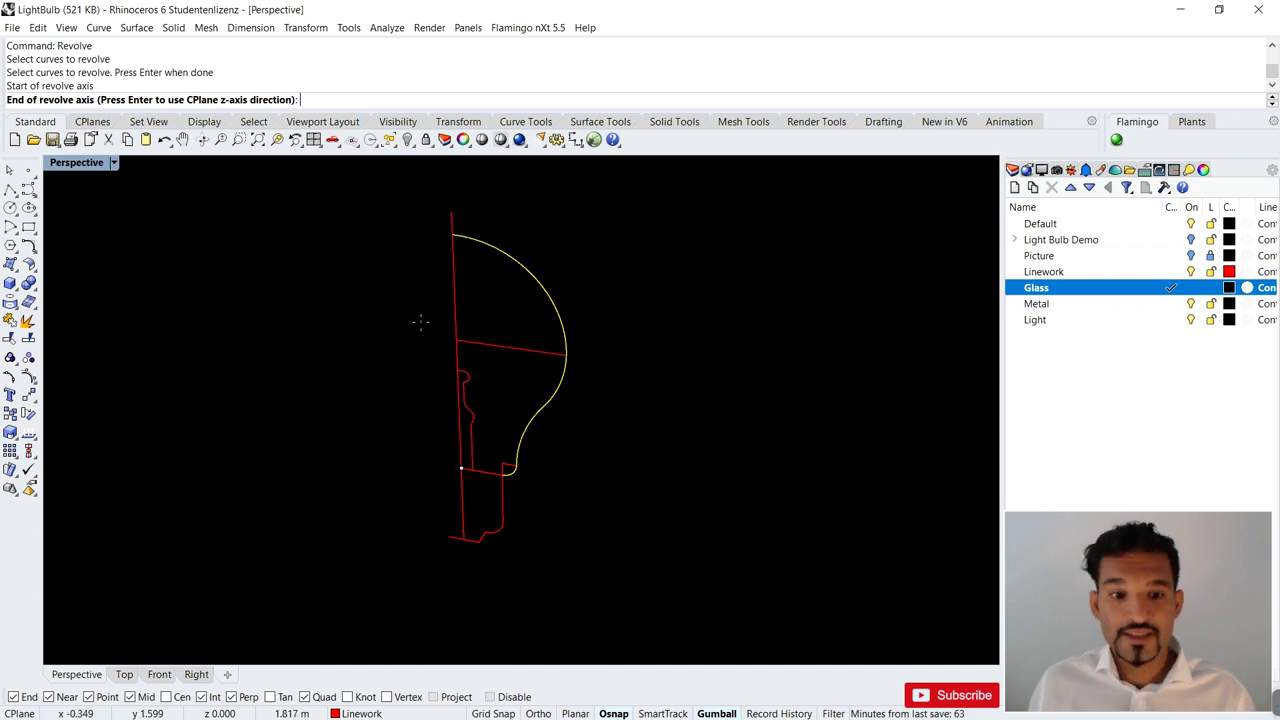
click(452, 236)
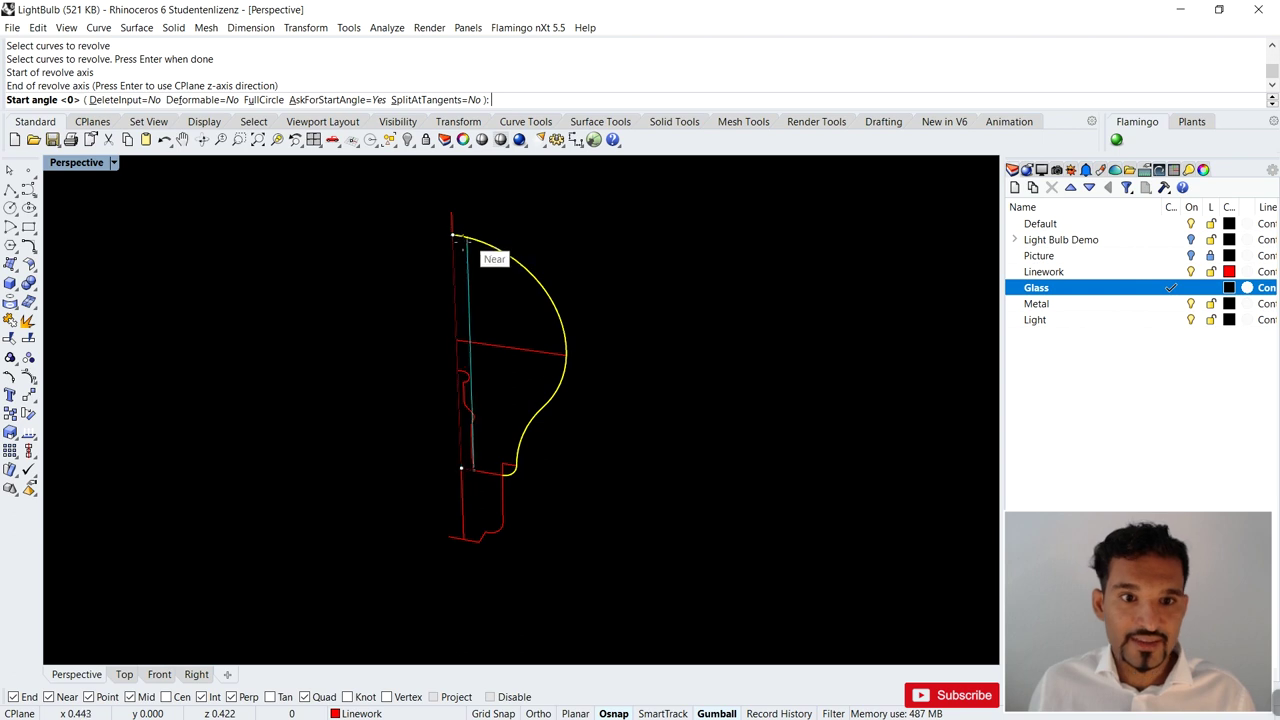
- Switch the viewport to Shaded and complete the revolve as a FullCircle
click(114, 162)
click(101, 219)
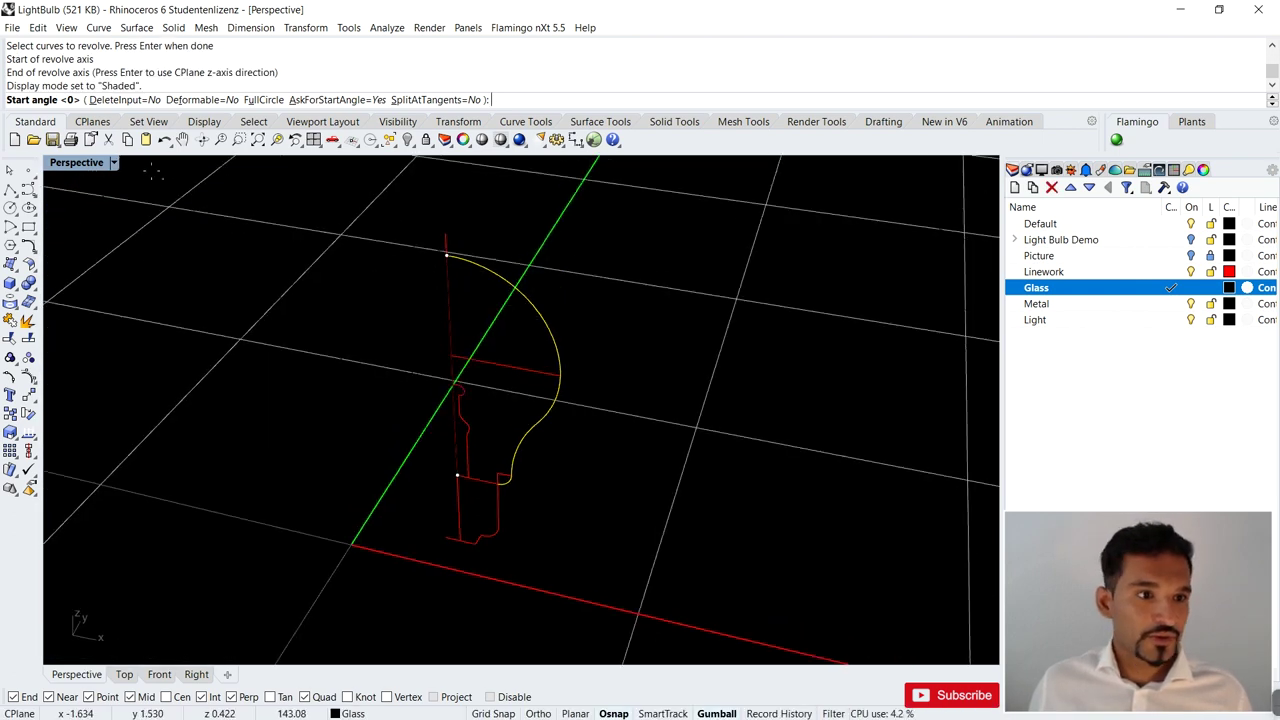
click(114, 164)
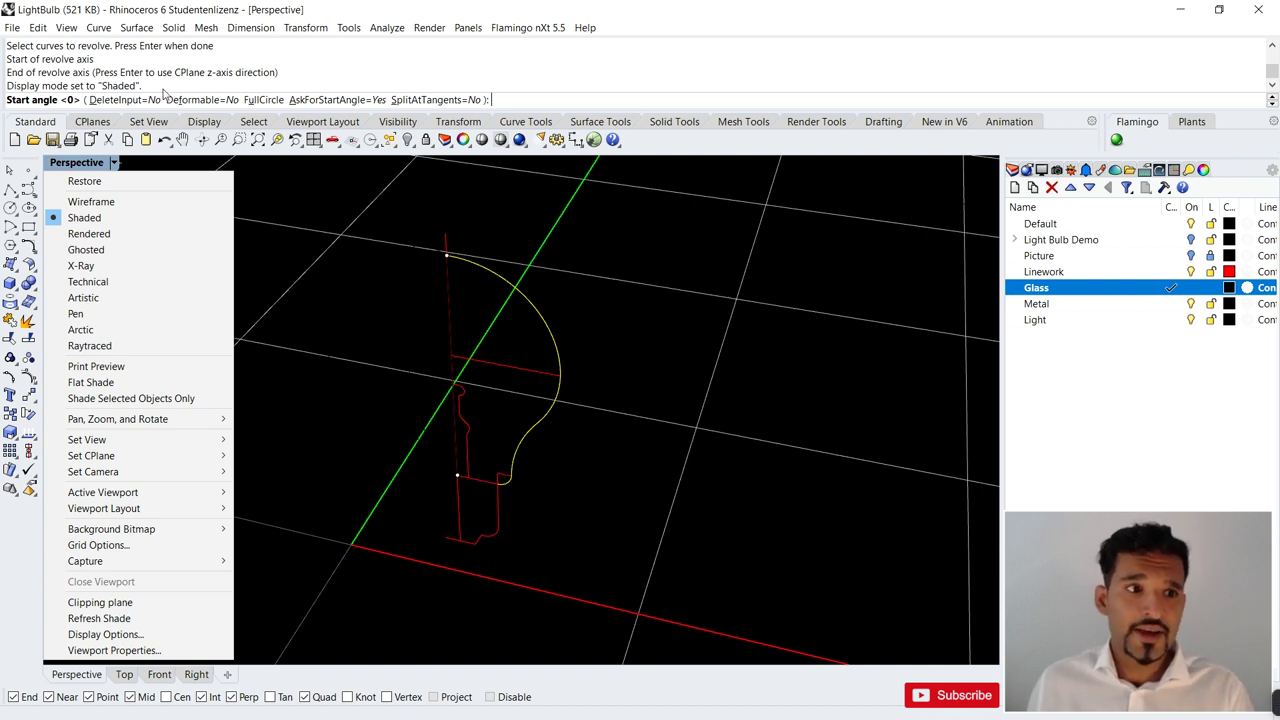
click(336, 100)
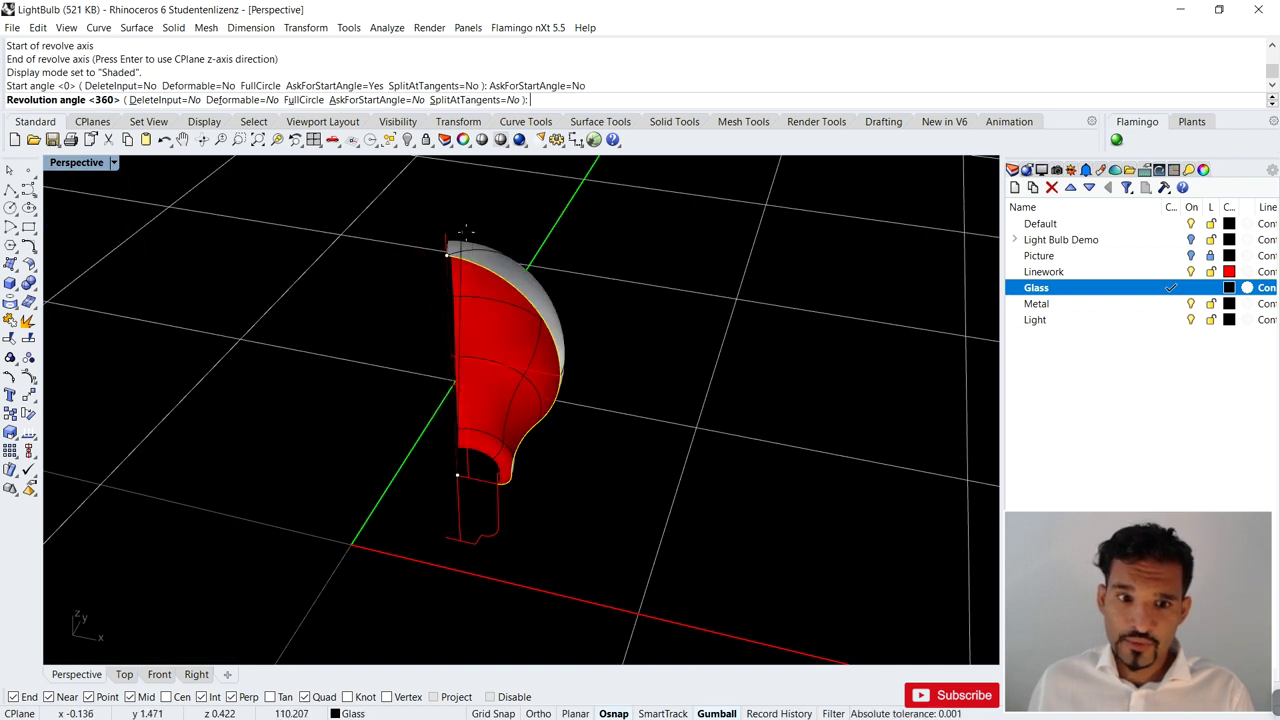
click(358, 99)
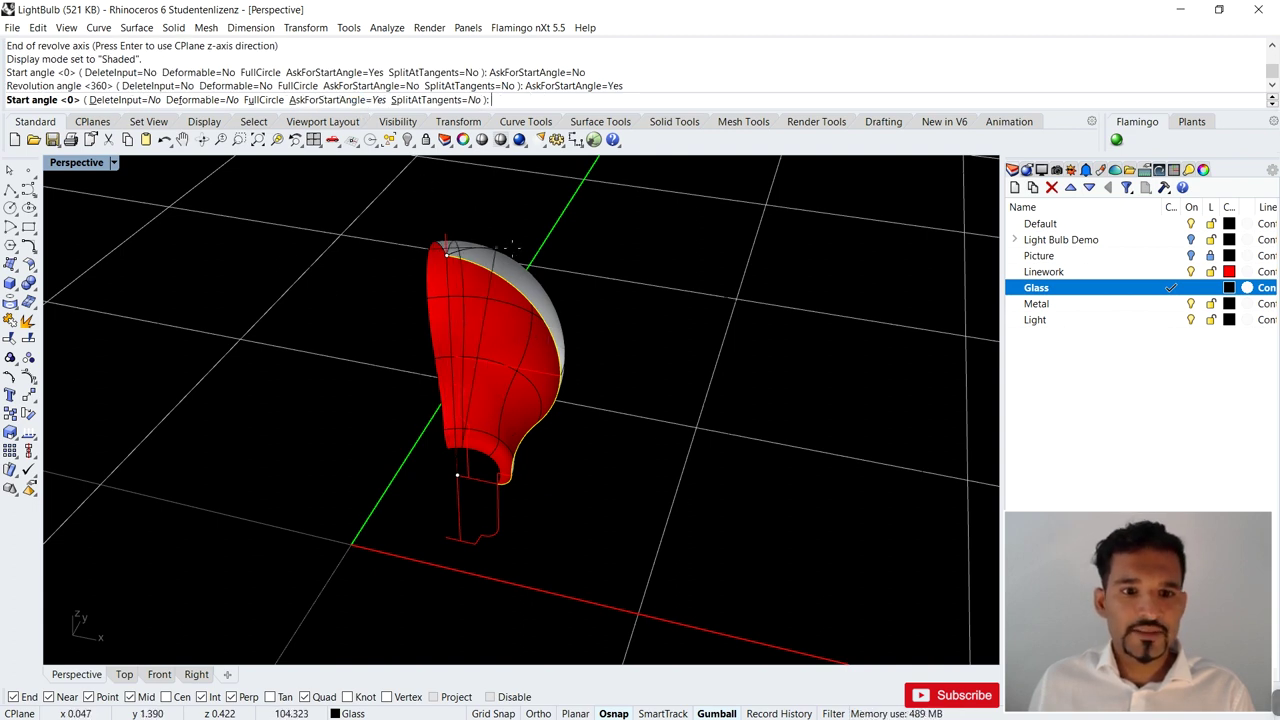
click(276, 100)
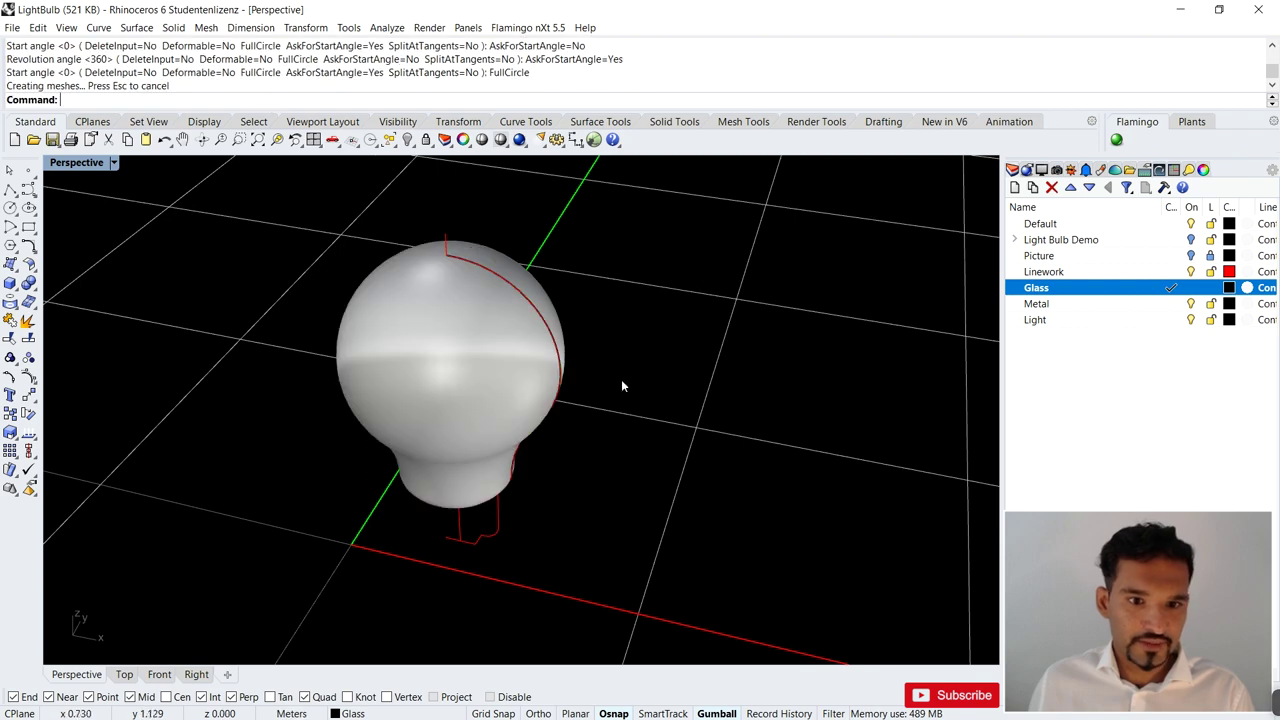
- Move the revolved glass bulb 1 unit along X using the gumball
right_drag(550, 310, 620, 474)
scroll(547, 330, up, 10)
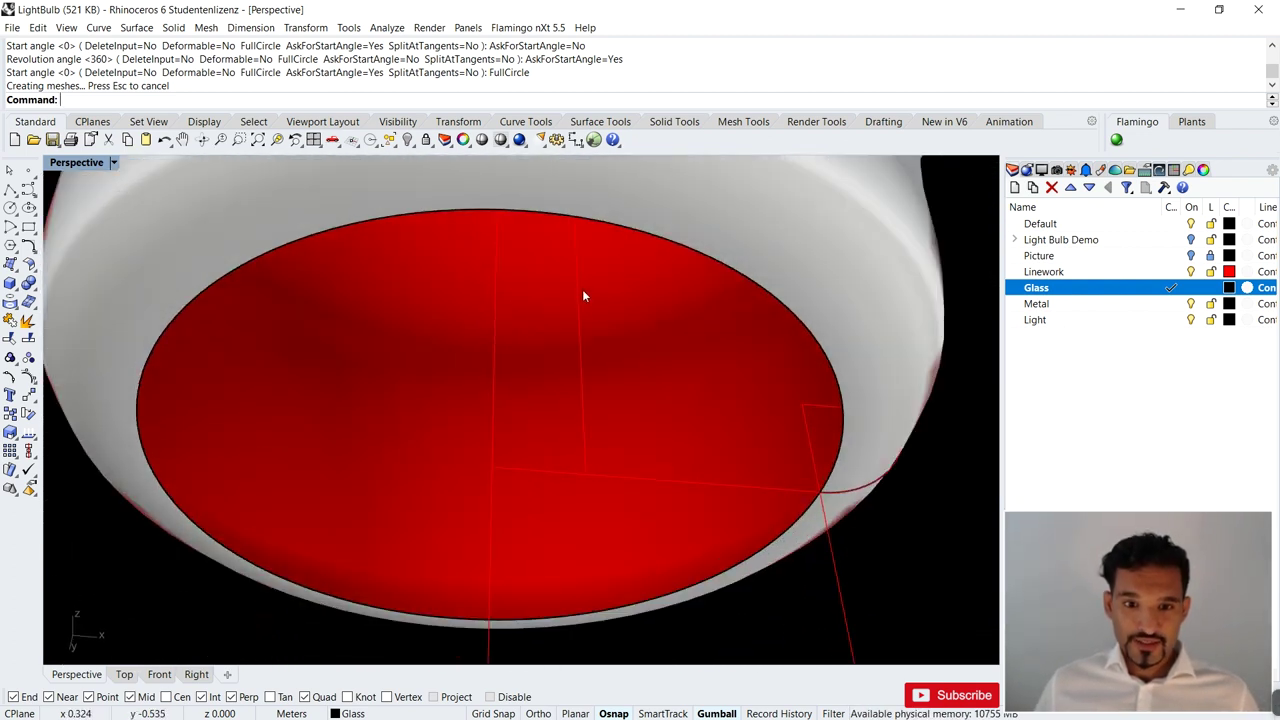
click(584, 295)
scroll(584, 295, down, 10)
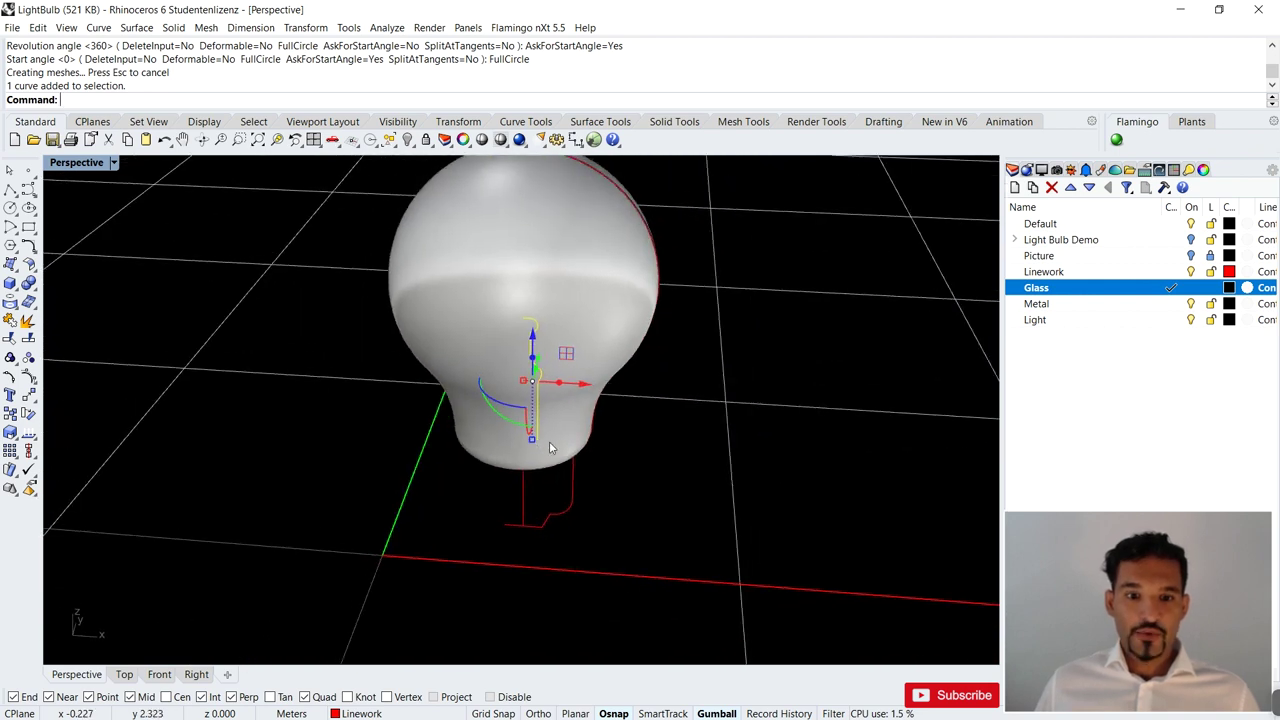
scroll(549, 447, up, 2)
scroll(629, 404, down, 2)
click(634, 320)
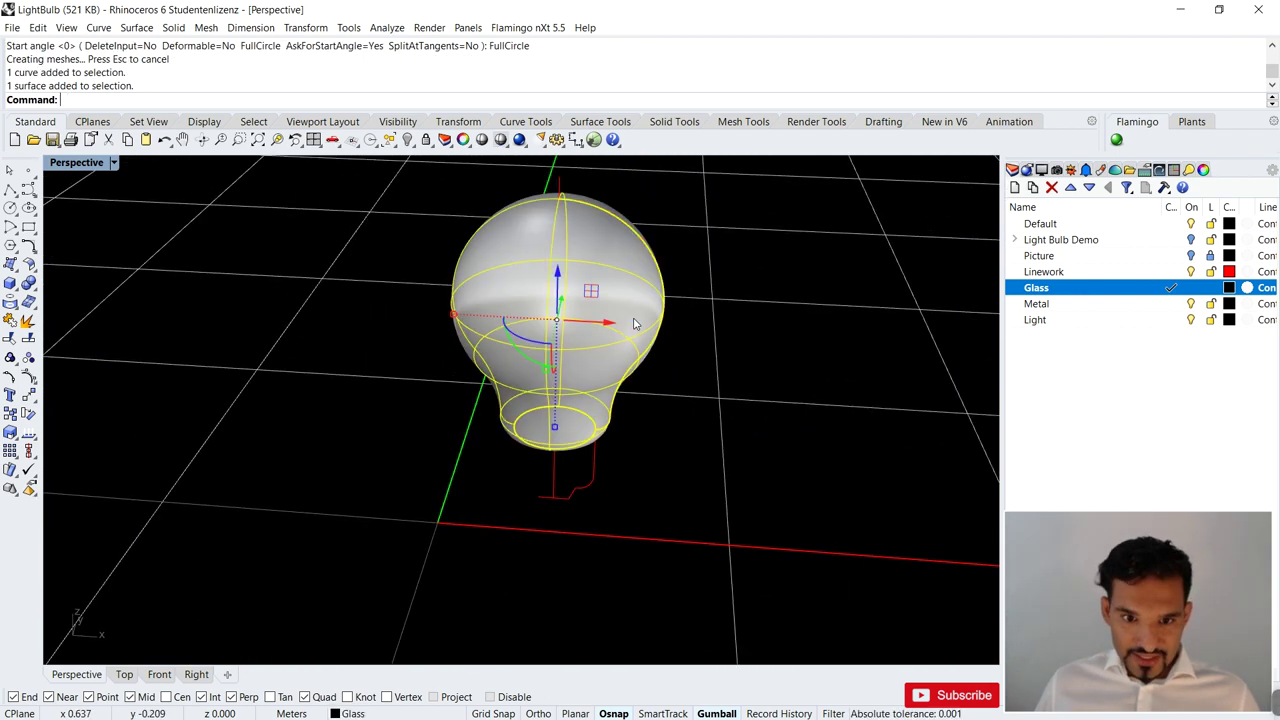
click(593, 331)
text(1)
key(Return)
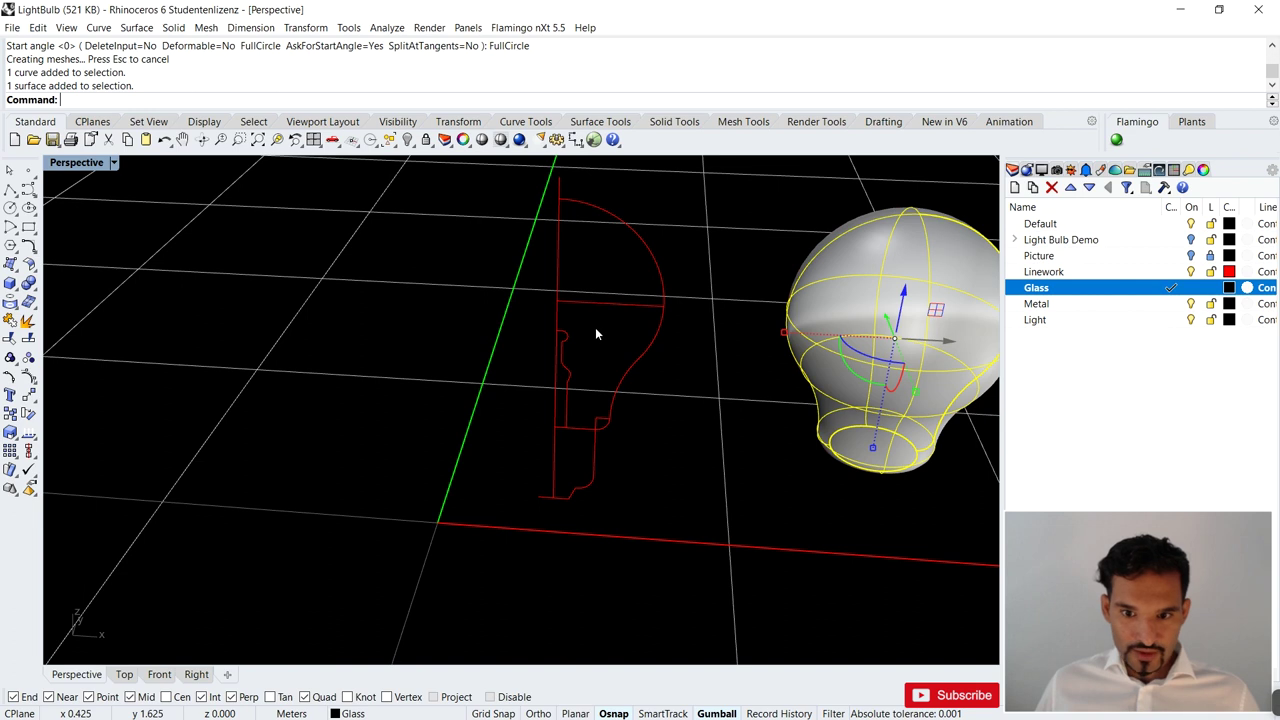
scroll(547, 345, down, 2)
scroll(603, 352, up, 4)
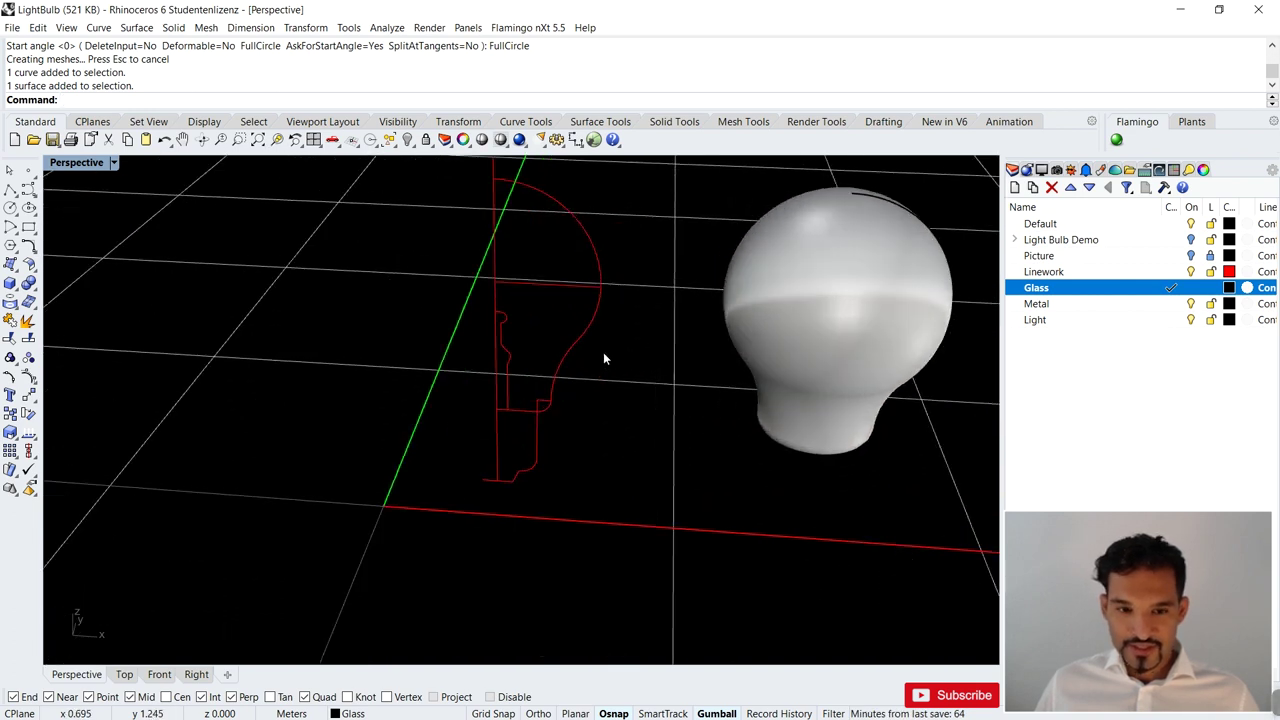
scroll(629, 404, down, 3)
scroll(591, 382, up, 2)
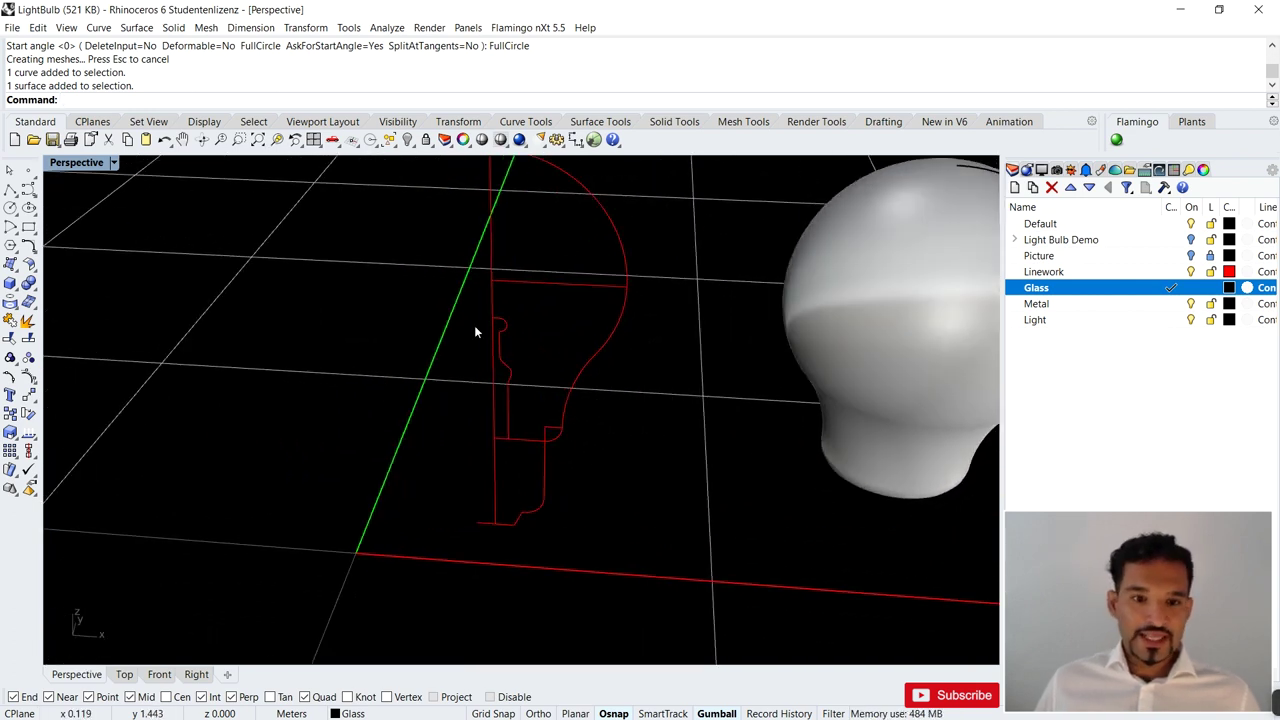
- Revolve the inner filament-support profile a full circle about the centre axis
click(503, 320)
text(Rev)
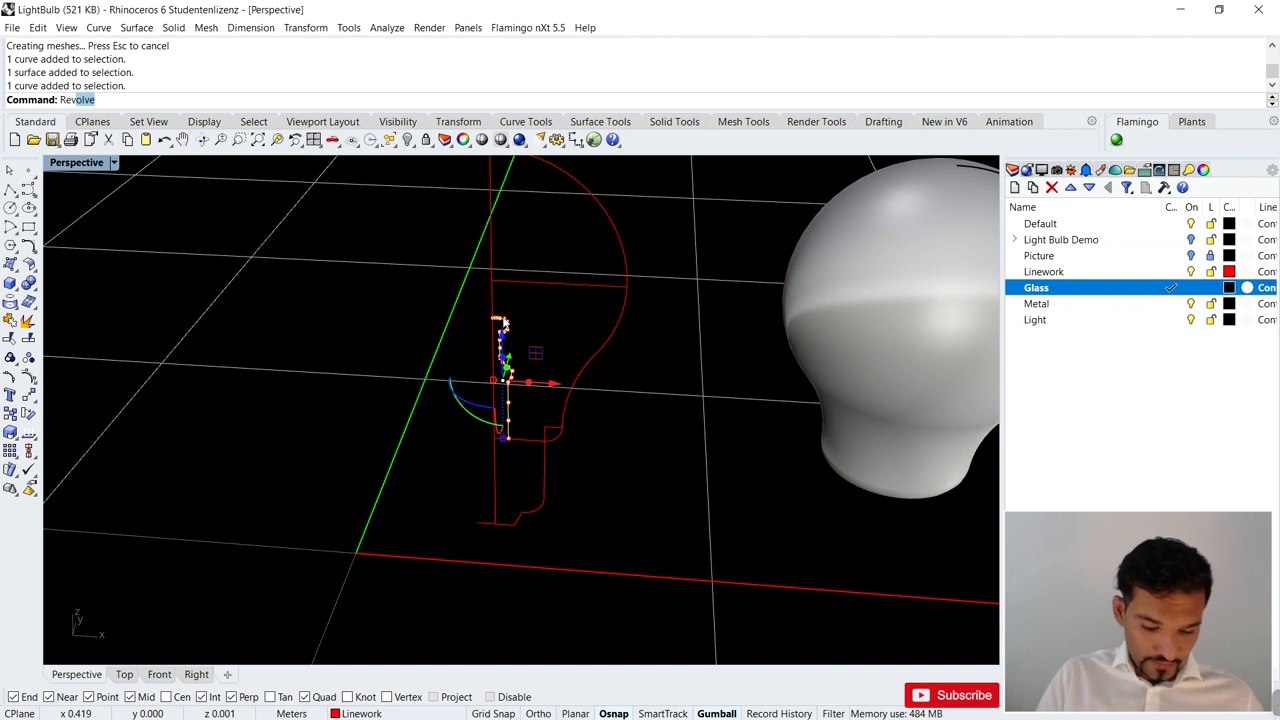
text(olve)
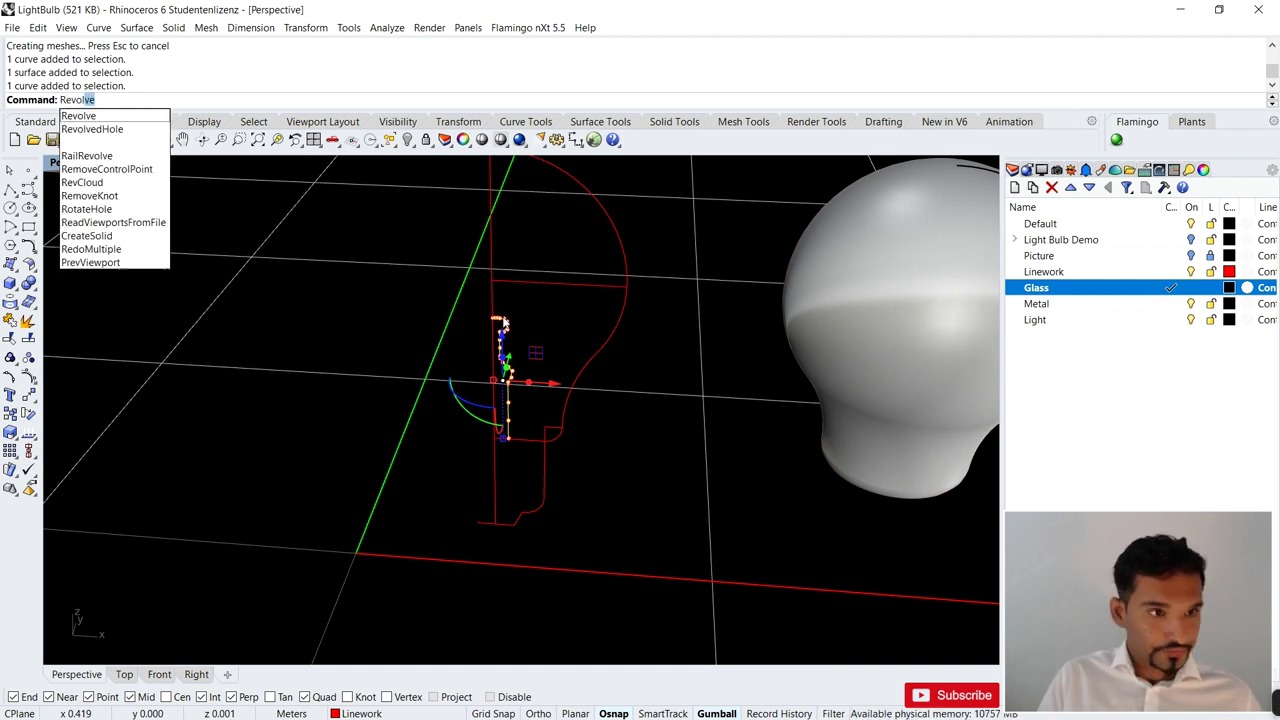
key(Return)
scroll(497, 420, up, 1)
click(492, 426)
click(477, 271)
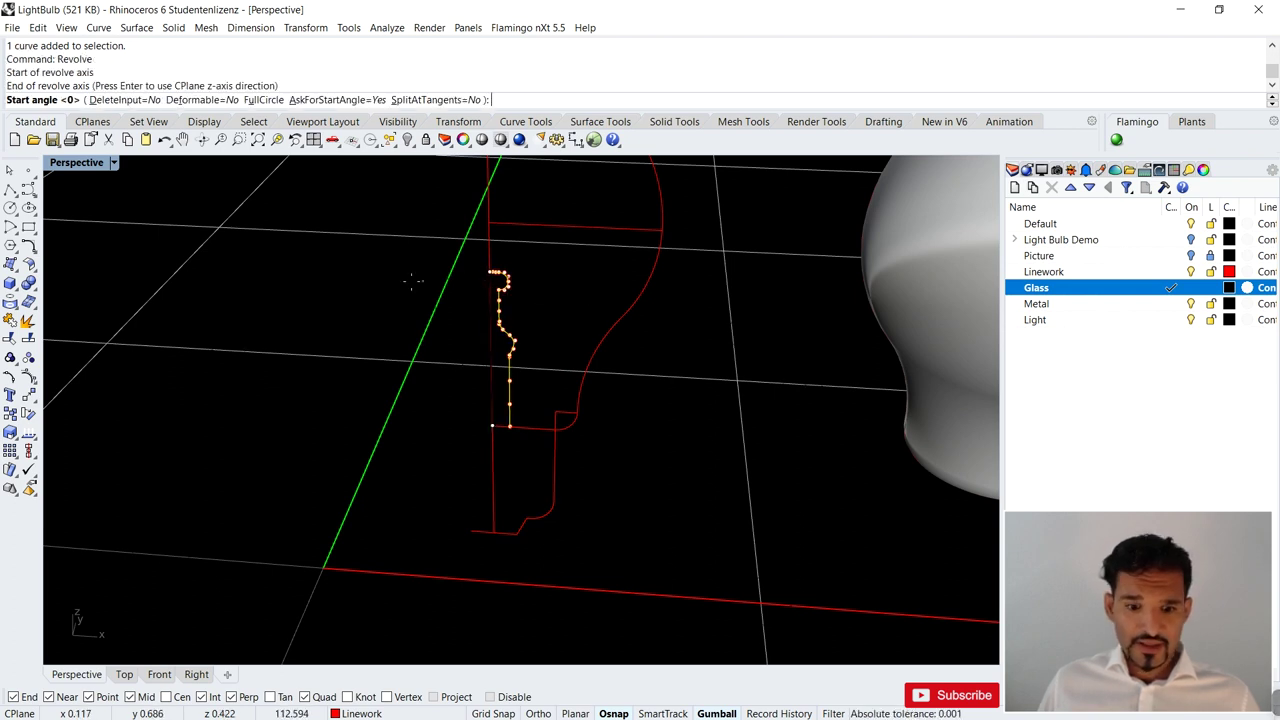
click(265, 100)
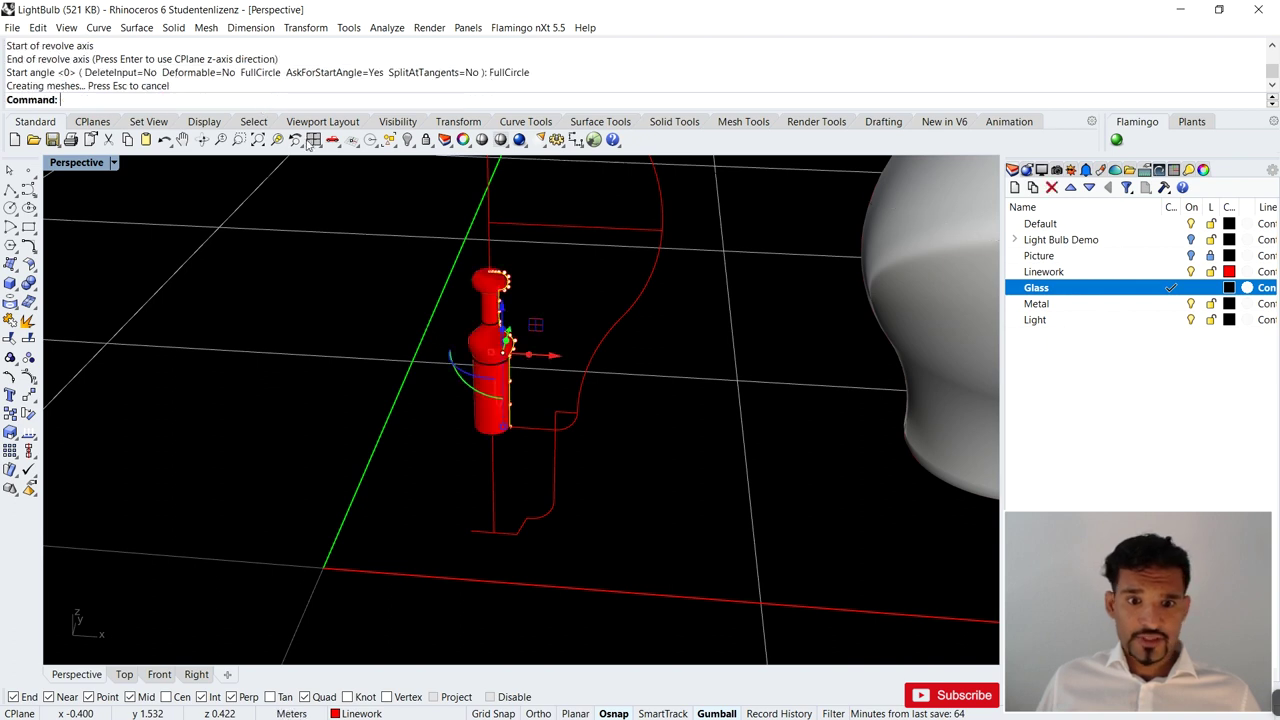
key(Escape)
- Flip the revolved stem's surface direction so it faces outward
scroll(500, 339, up, 3)
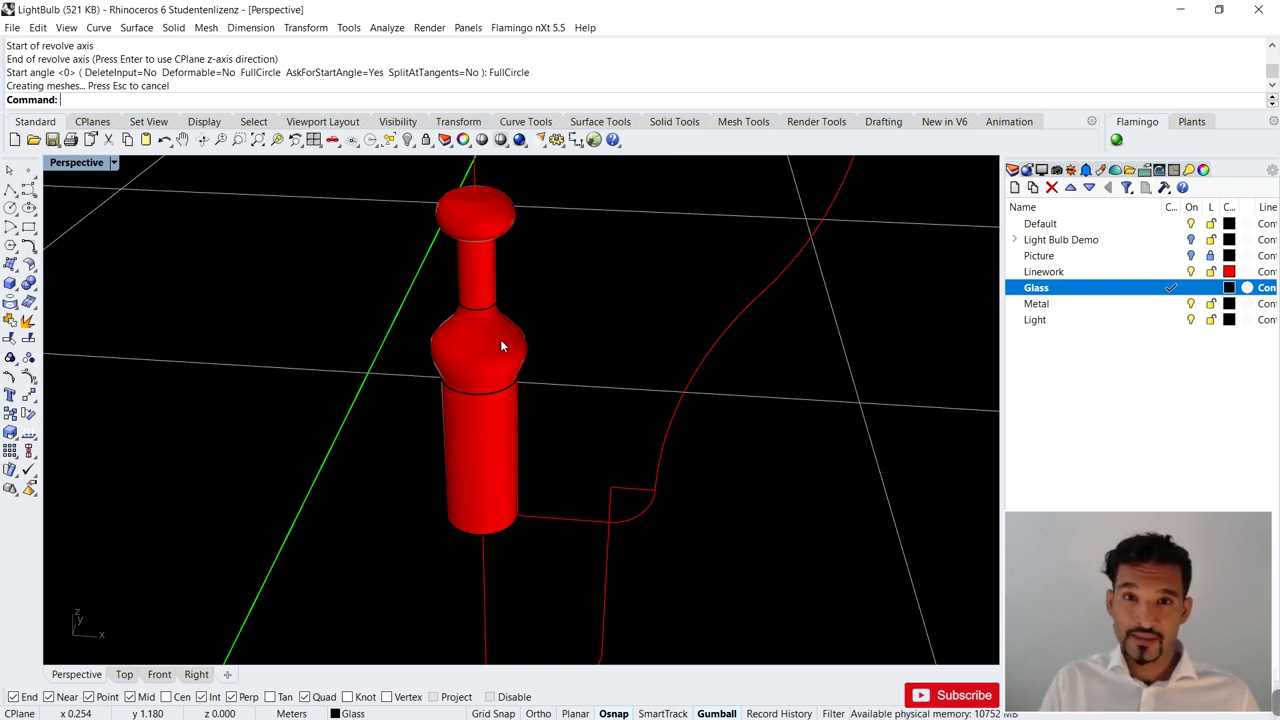
mouse_move(491, 349)
right_down()
mouse_move(466, 363)
mouse_move(476, 367)
right_up()
click(482, 370)
text(lip)
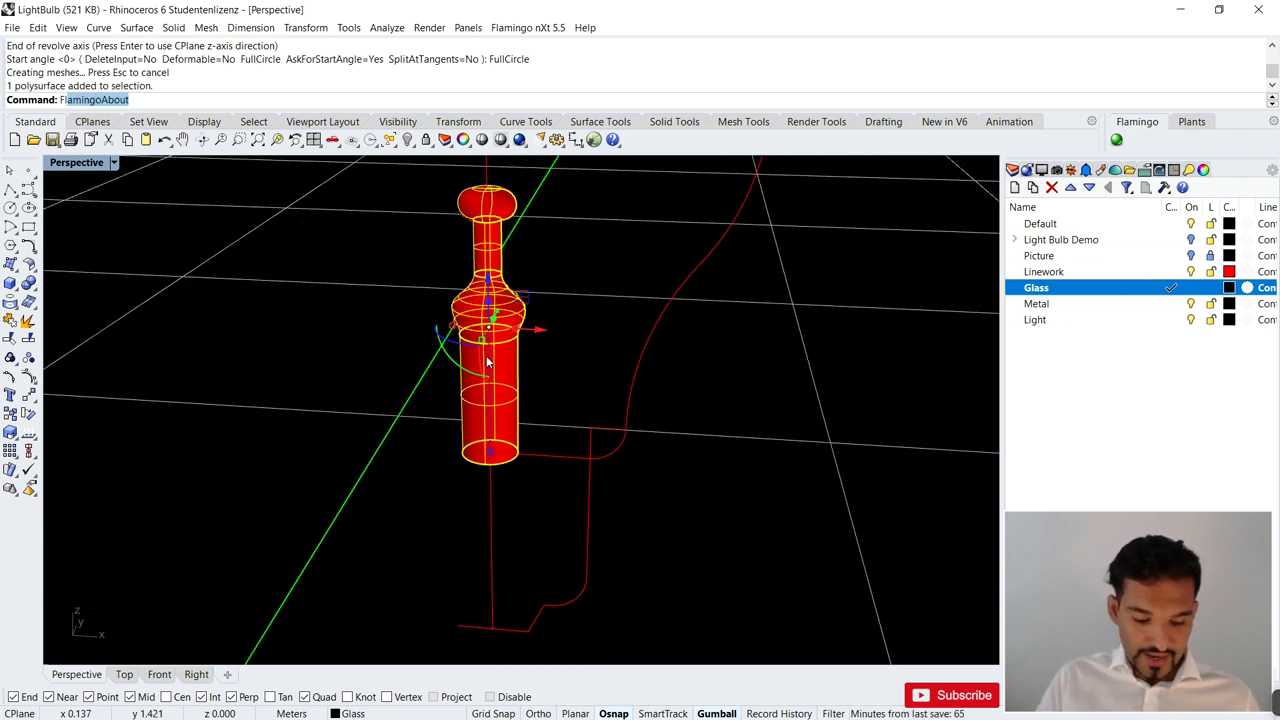
key(Return)
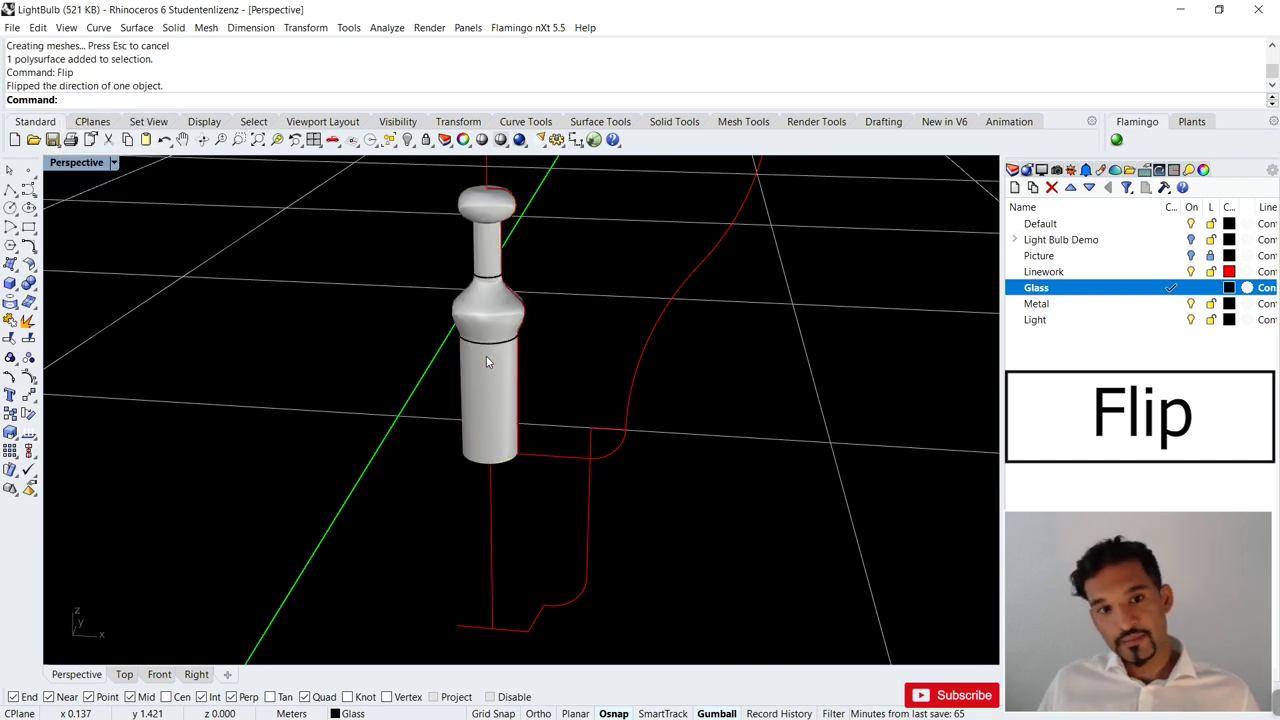
right_drag(586, 286, 487, 400)
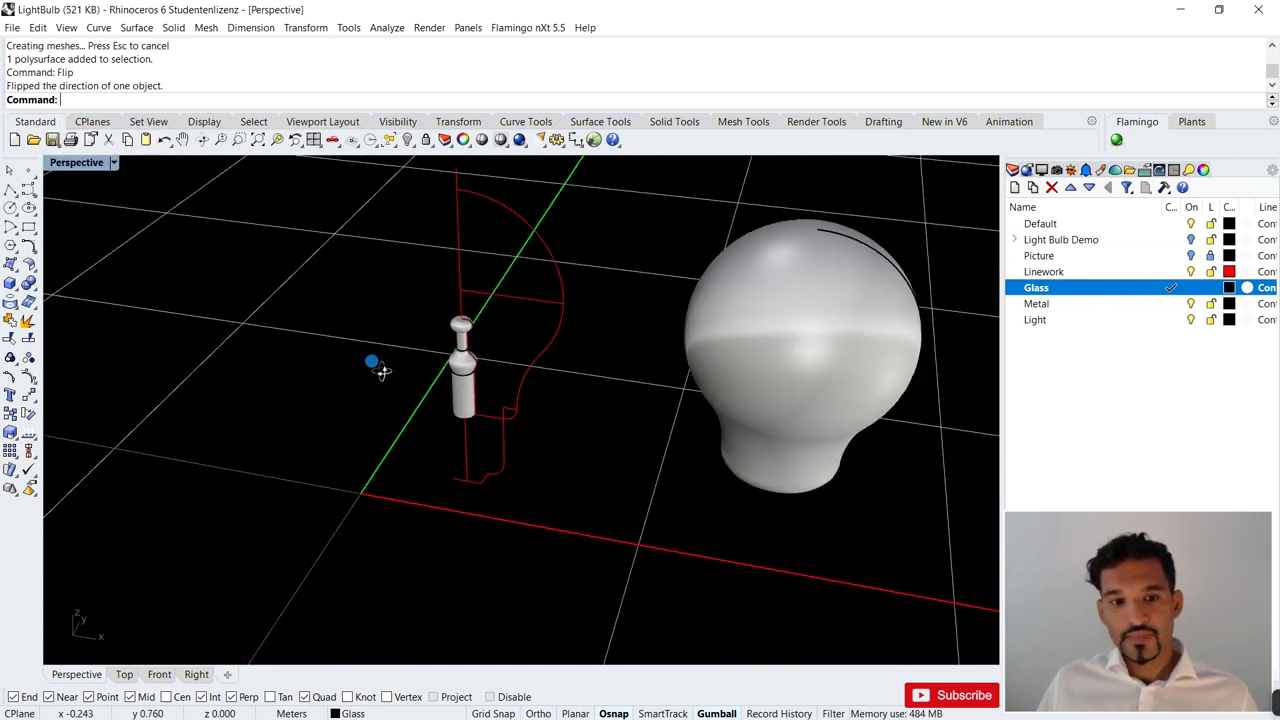
right_drag(371, 363, 666, 327)
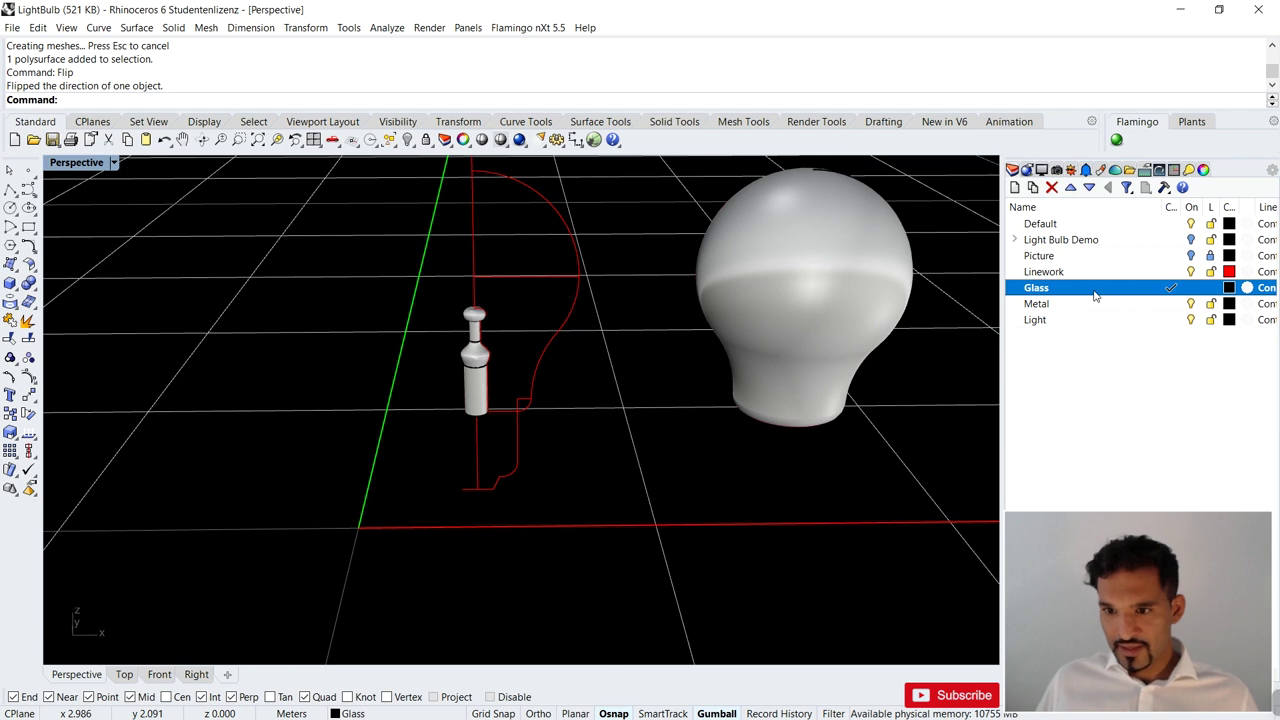
- Move the glass bulb -1 unit along X back onto its profile
click(797, 290)
click(847, 298)
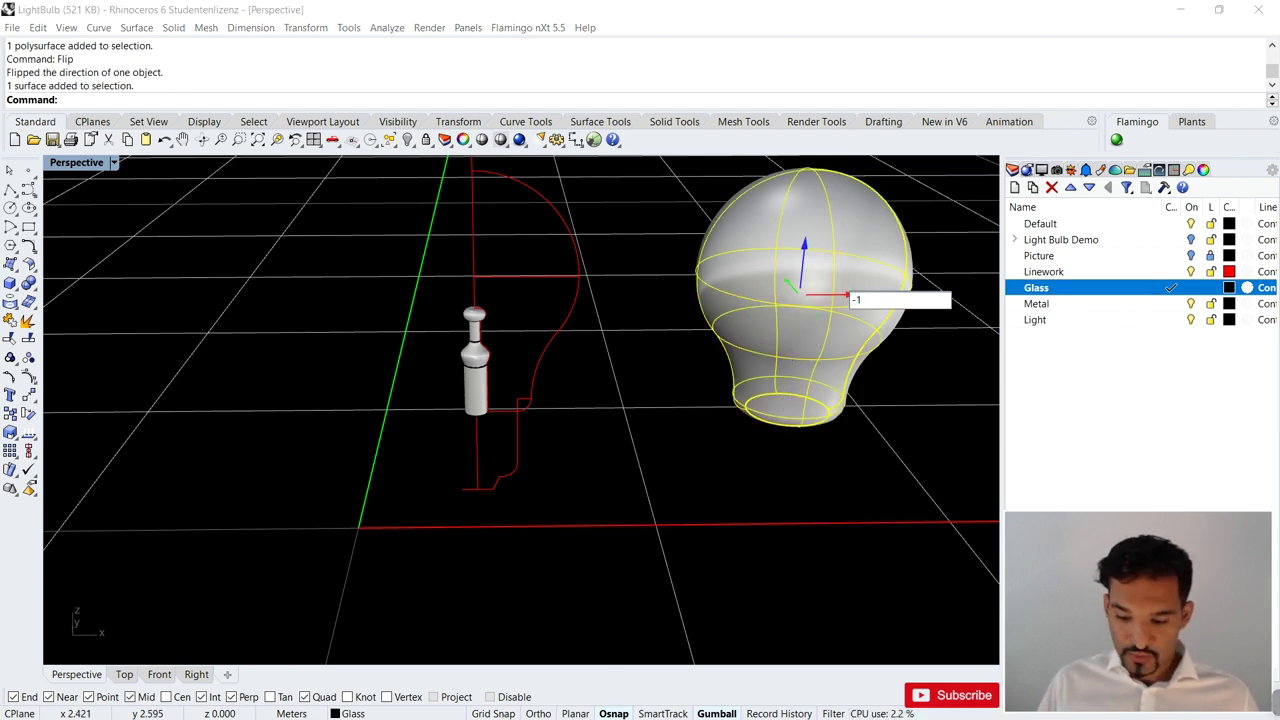
key(Return)
key(Escape)
- Preview the bulb in Rendered display, then return to Shaded
click(114, 163)
click(75, 229)
right_drag(458, 355, 471, 392)
click(116, 163)
click(110, 218)
scroll(450, 431, down, 4)
right_drag(450, 431, 426, 385)
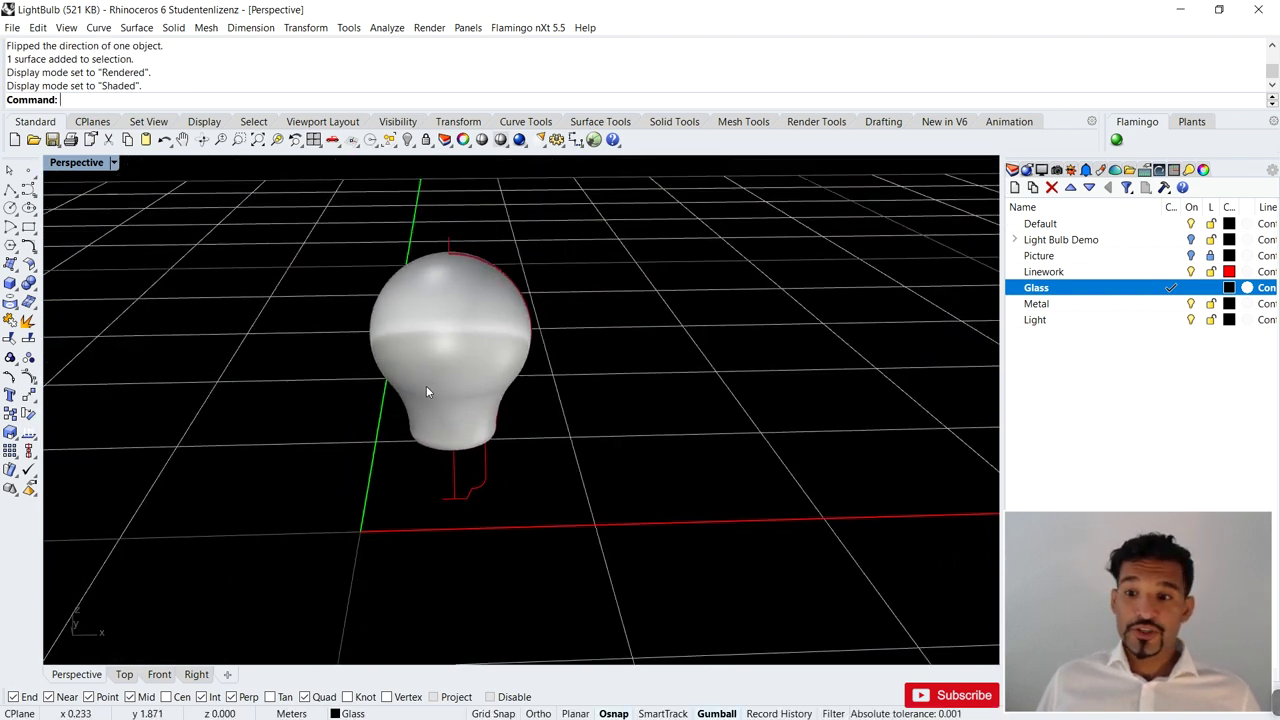
- Make Metal the current layer and hide the Glass layer
click(1145, 311)
double_click(1147, 308)
click(1150, 305)
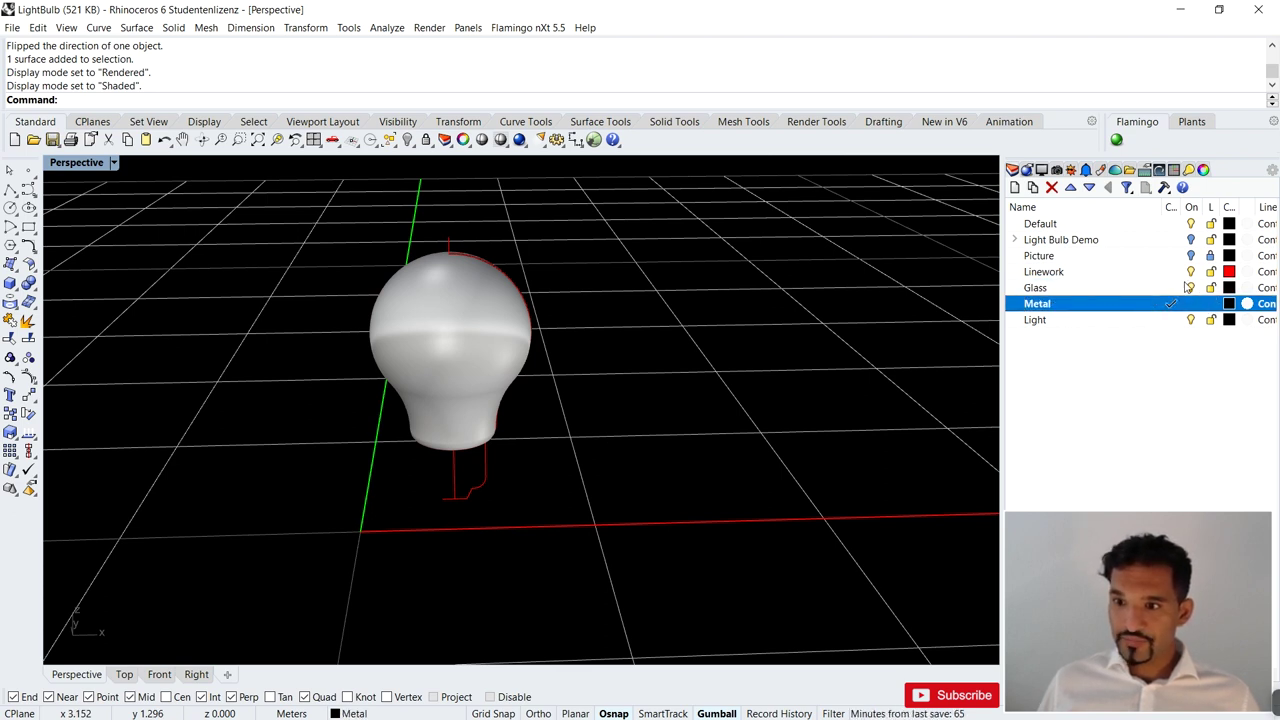
click(1190, 287)
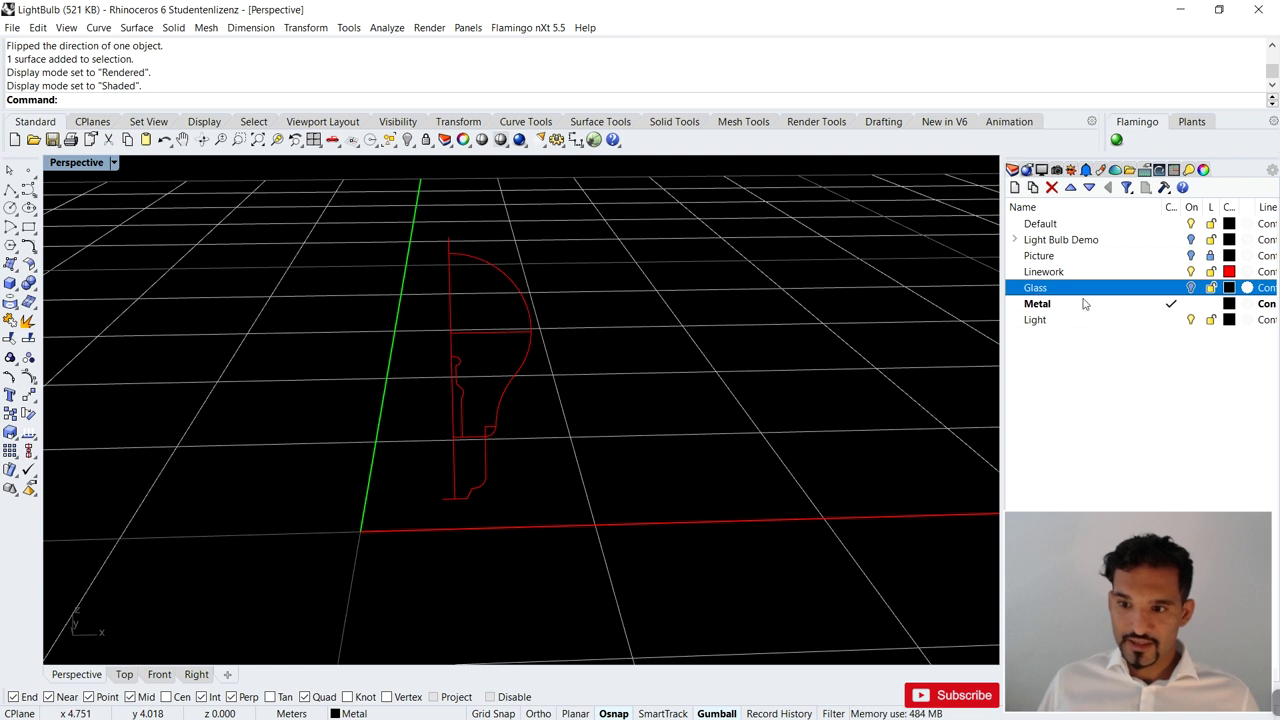
click(1191, 288)
click(1190, 287)
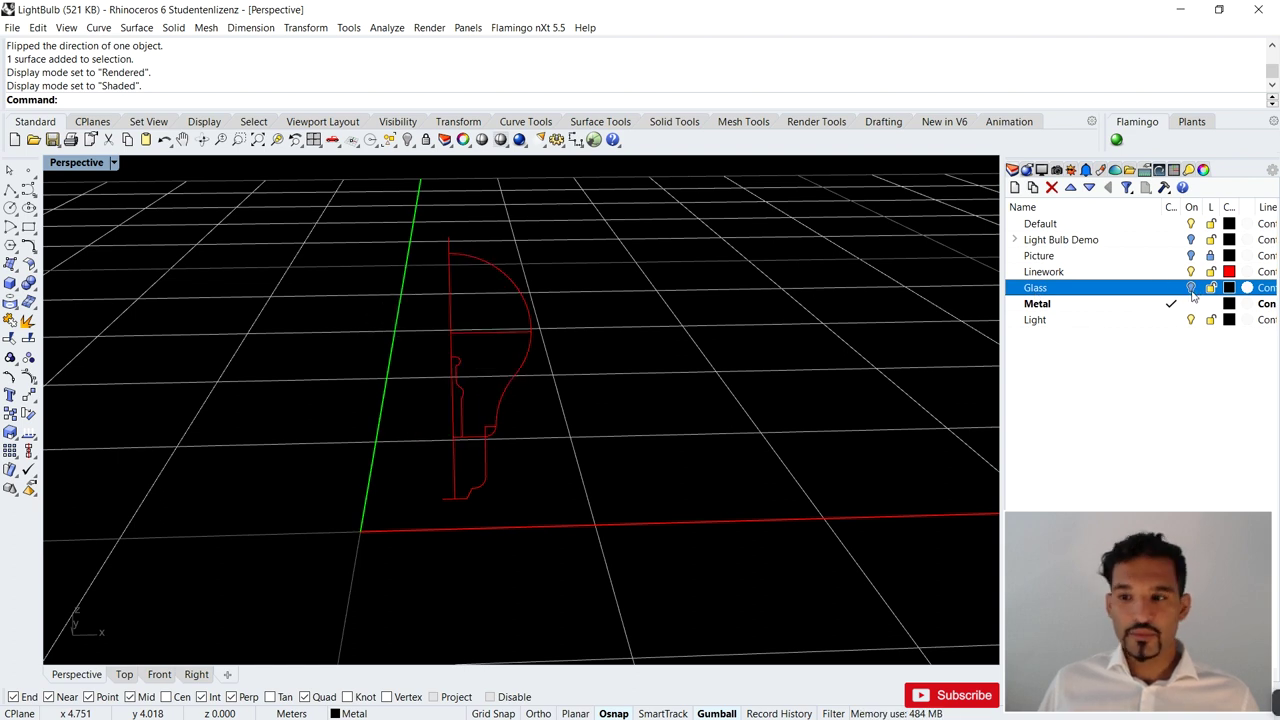
scroll(472, 427, up, 5)
scroll(462, 424, up, 3)
scroll(452, 430, down, 4)
scroll(480, 420, up, 6)
- Revolve the base profile a full circle into the metal cap, then show the Picture layer
click(586, 330)
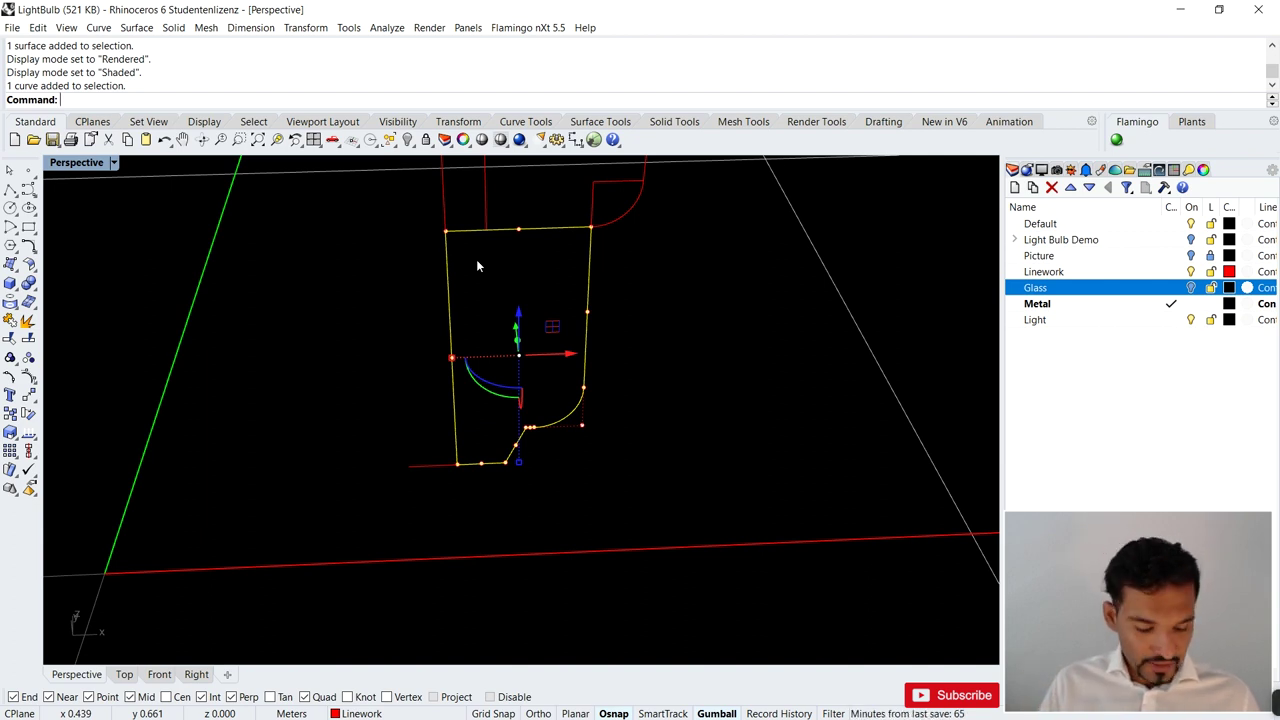
text(volve)
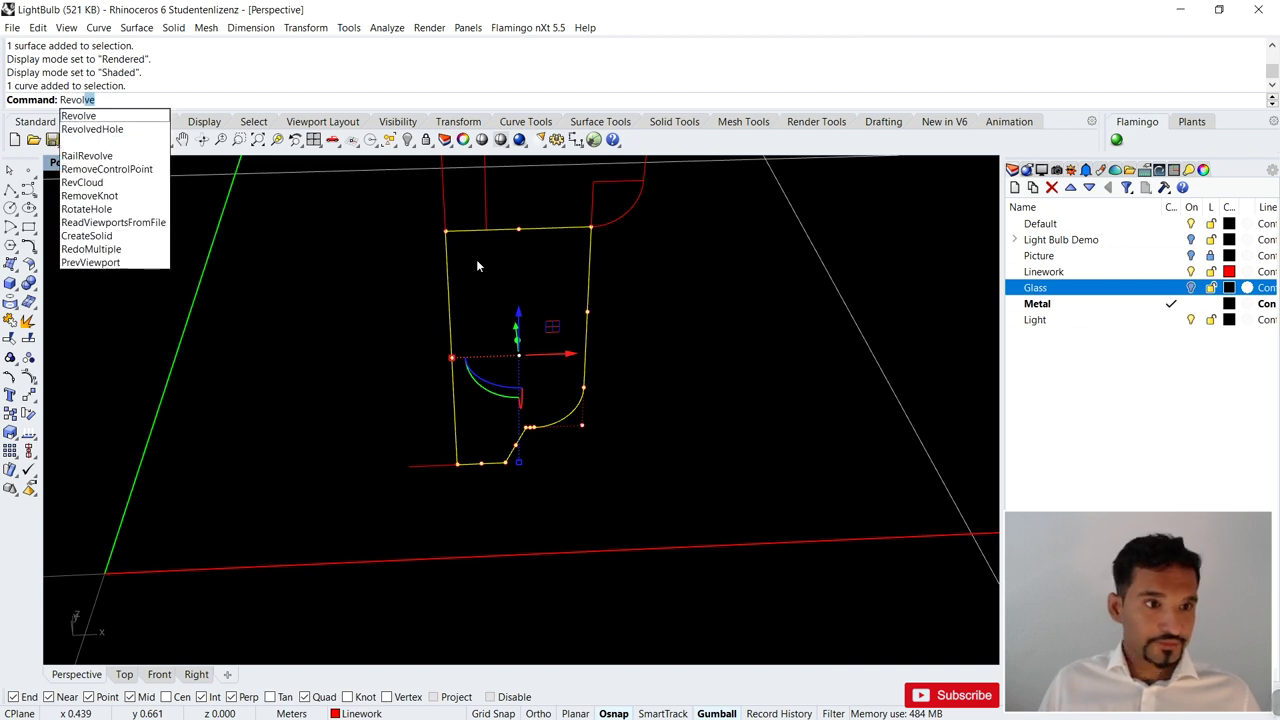
key(Return)
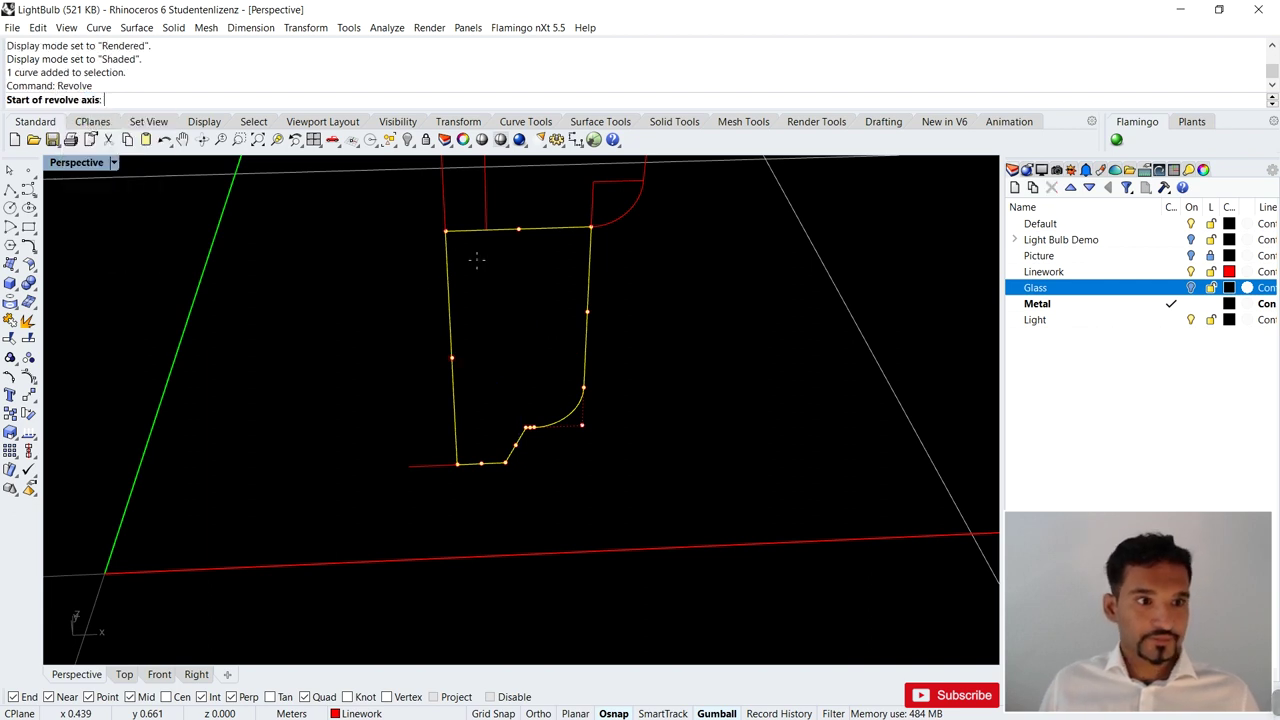
click(457, 466)
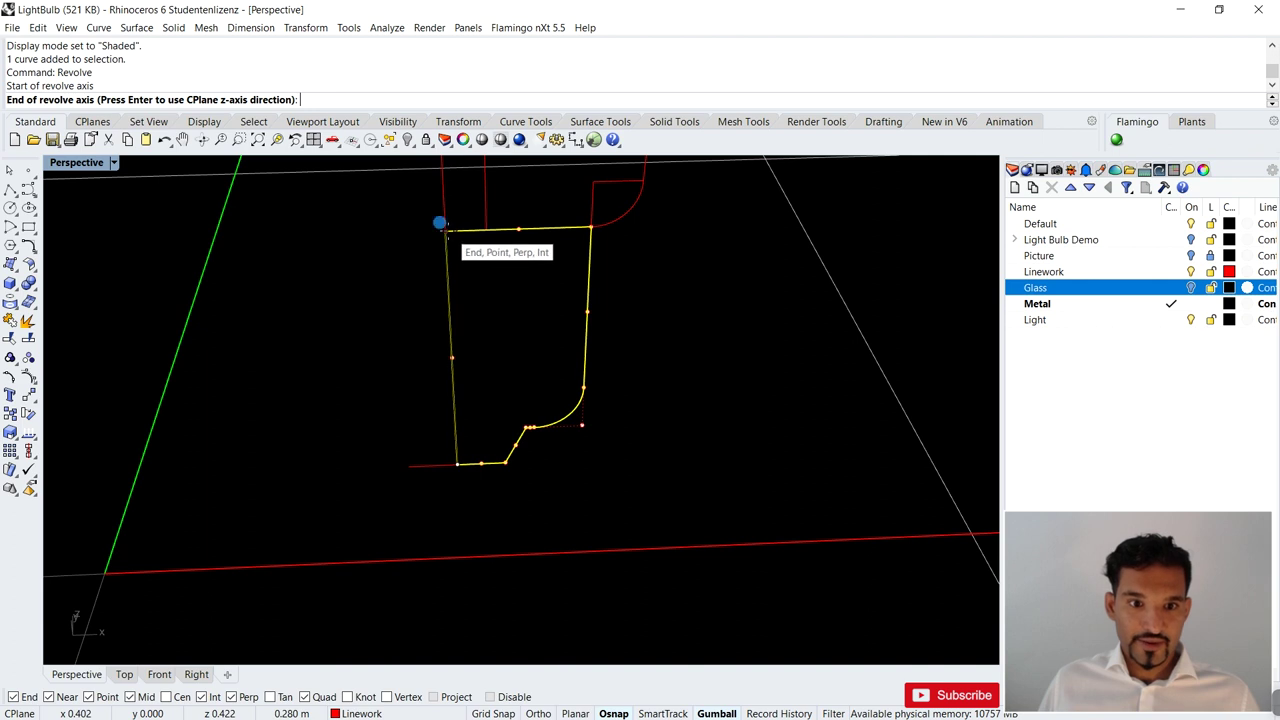
click(445, 230)
click(265, 100)
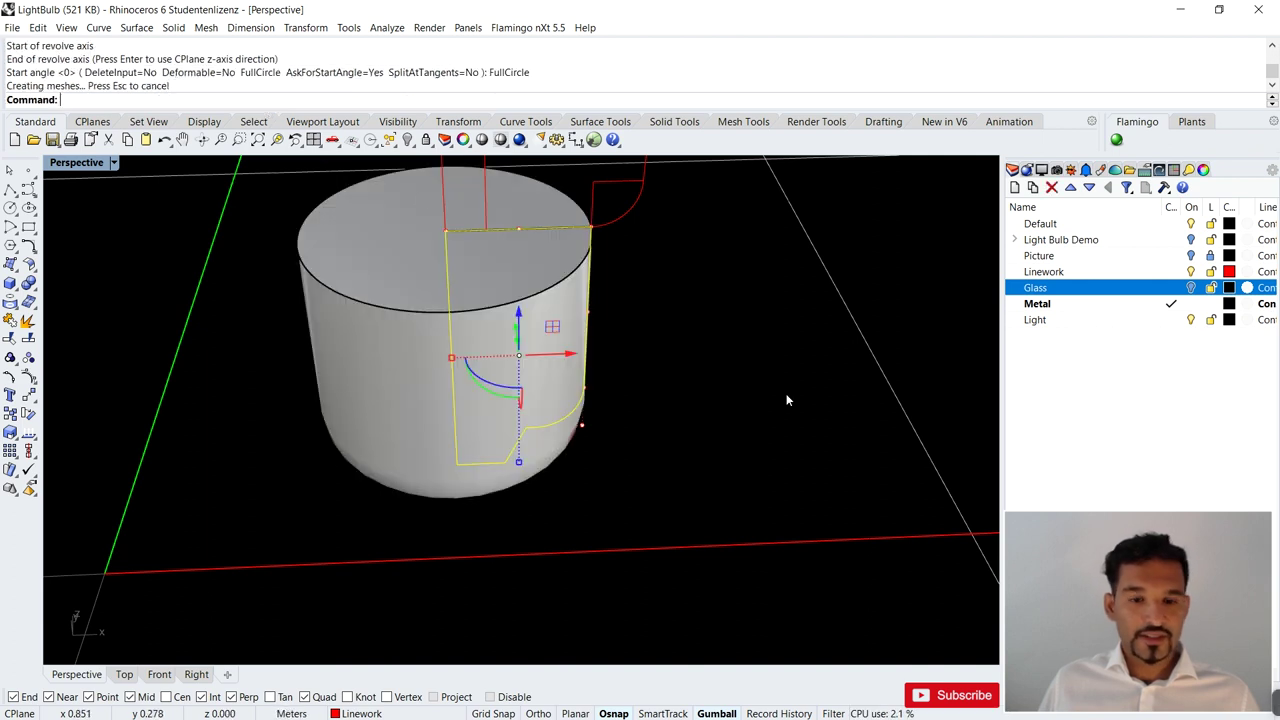
scroll(654, 374, down, 6)
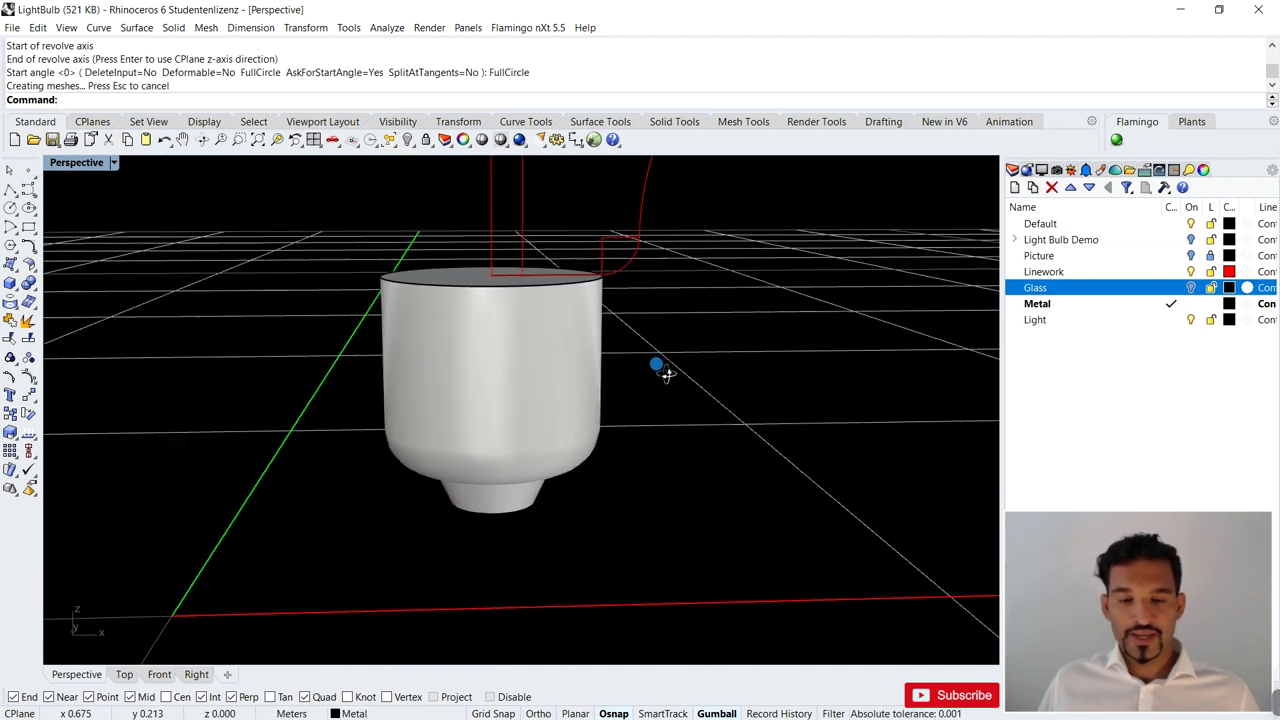
click(1190, 255)
- In the Front view, place a point on the bulb's centre axis at the thread top
click(168, 679)
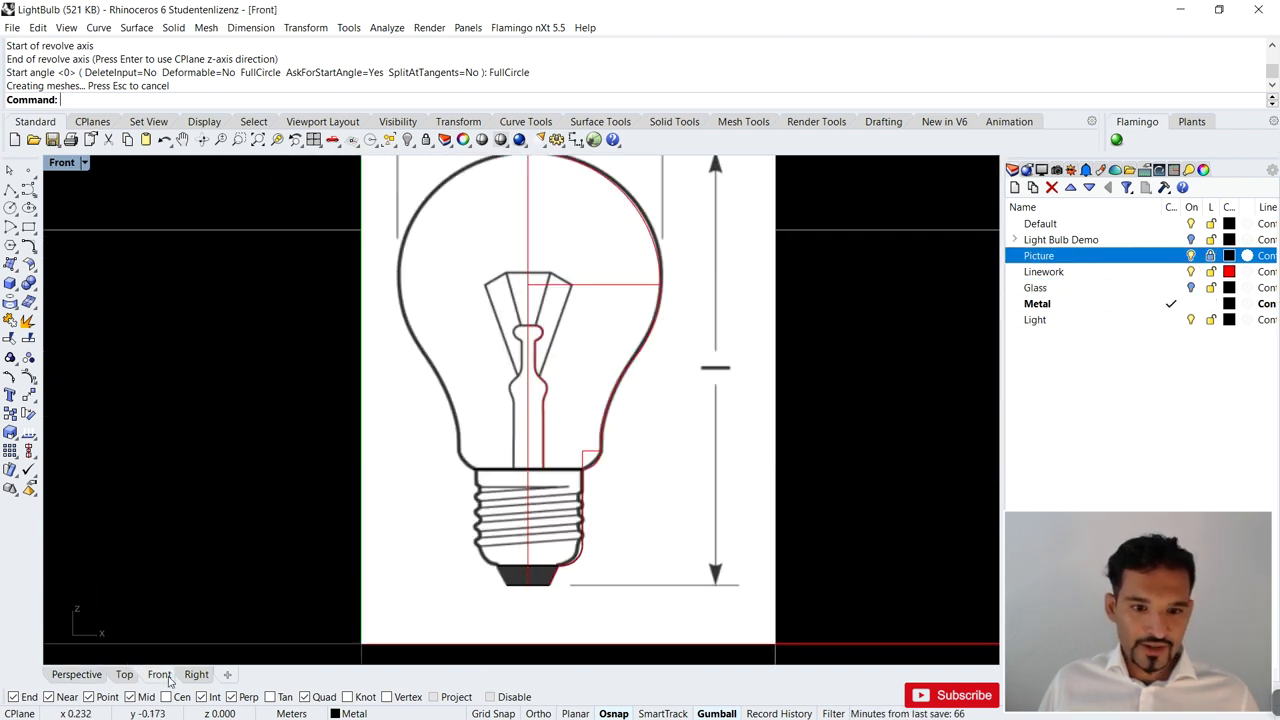
scroll(595, 488, up, 3)
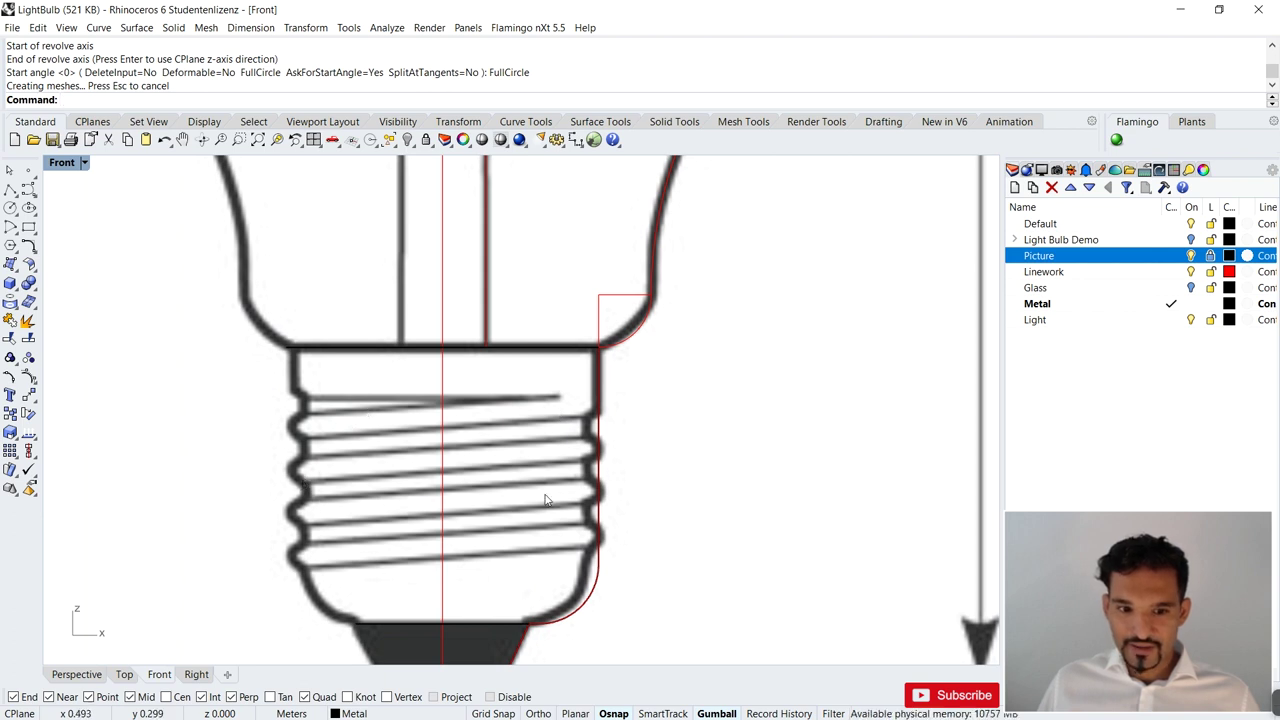
scroll(605, 510, down, 1)
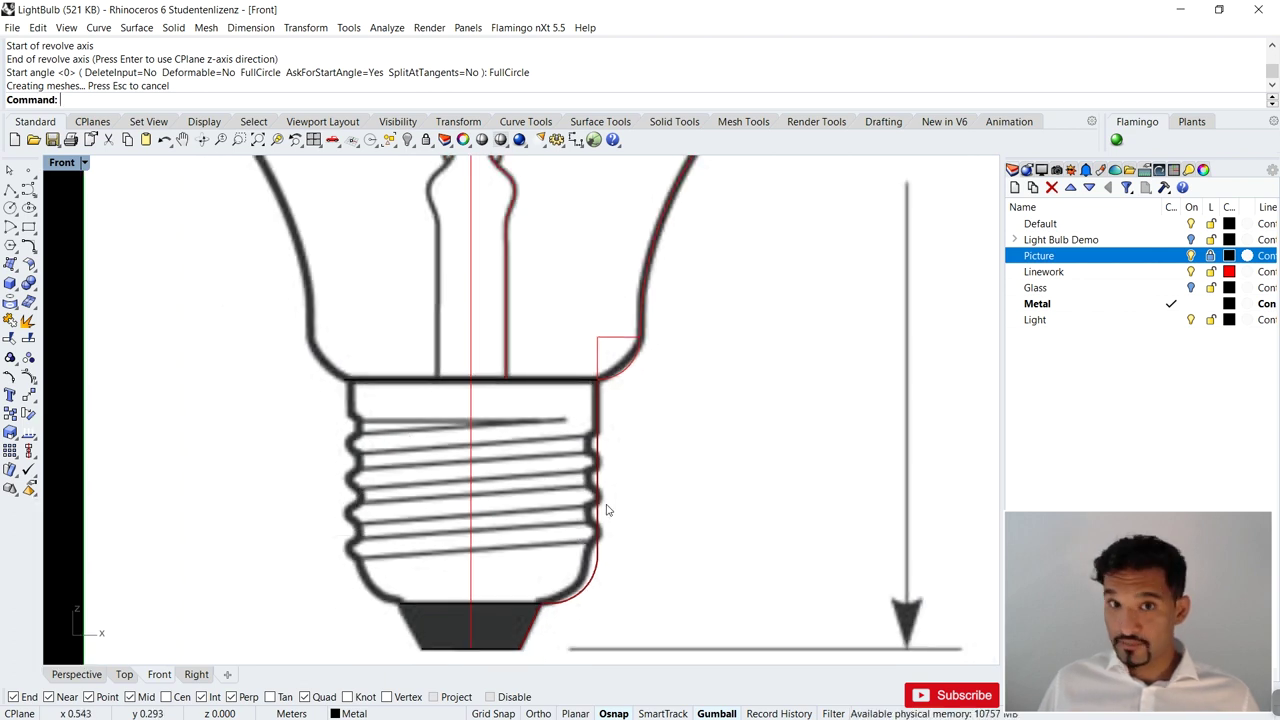
scroll(605, 510, down, 5)
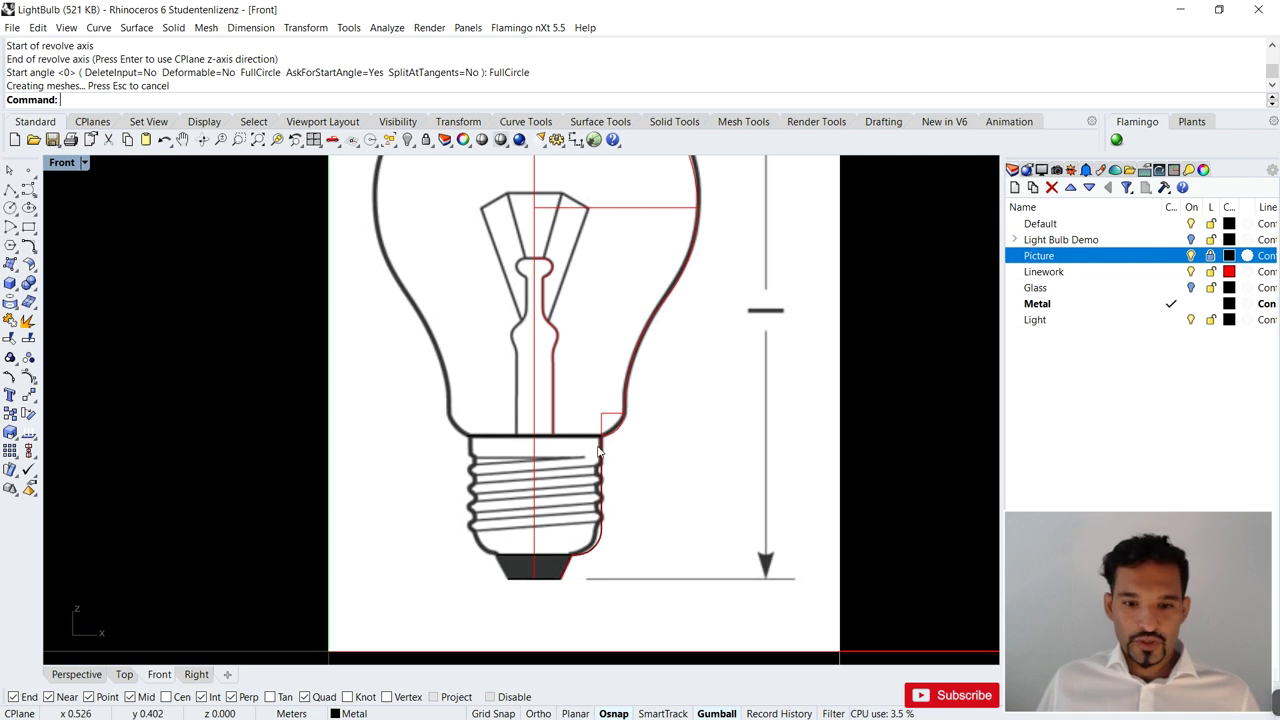
scroll(557, 418, up, 6)
scroll(557, 418, up, 1)
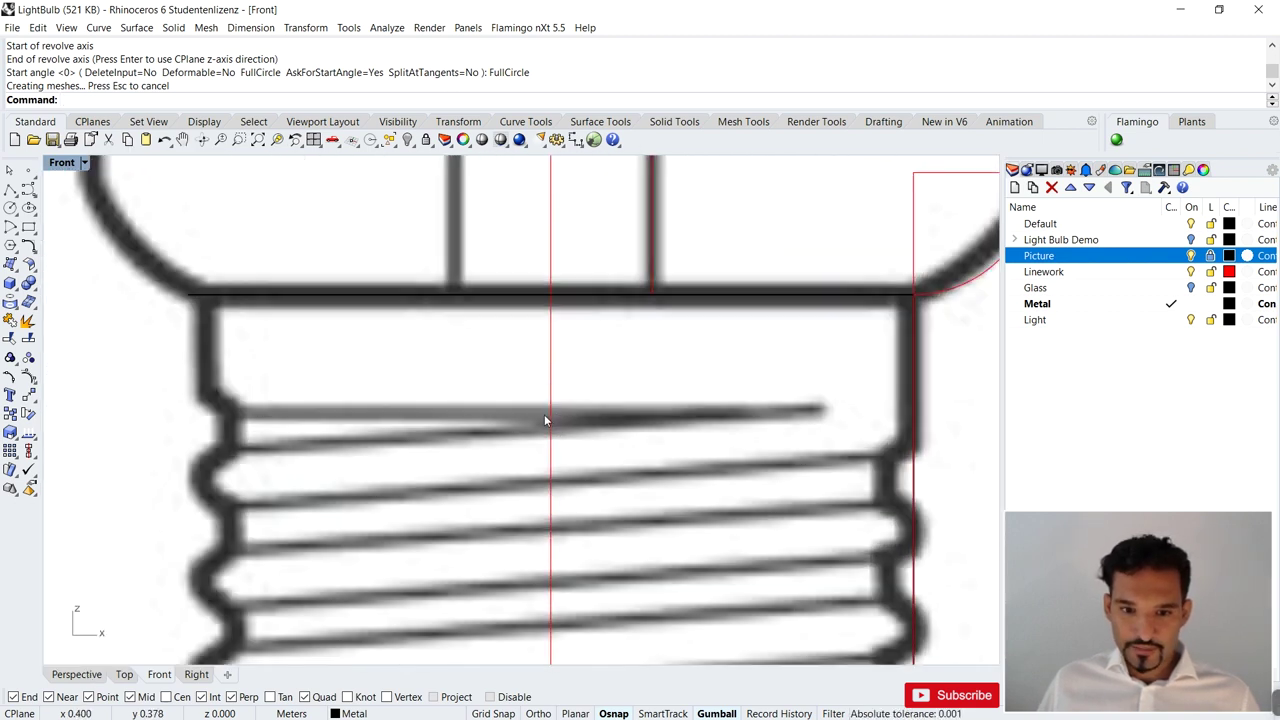
scroll(550, 406, down, 1)
scroll(553, 402, up, 1)
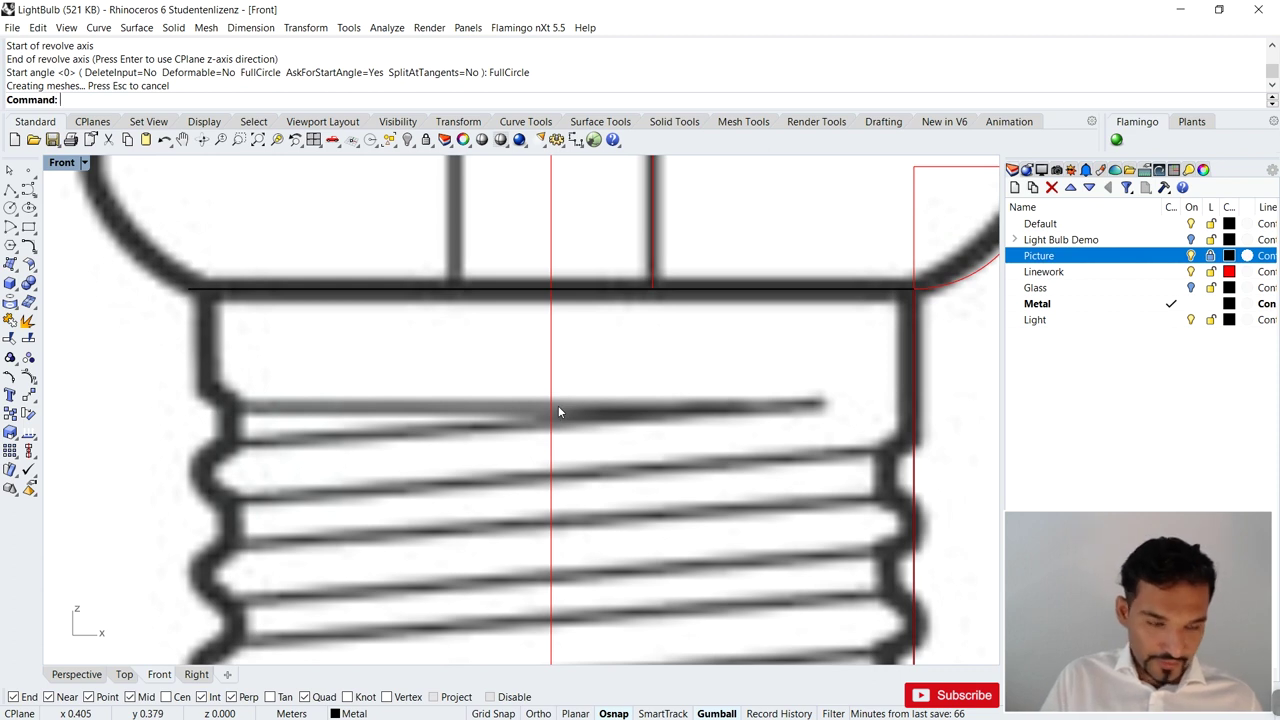
text(POint)
key(Return)
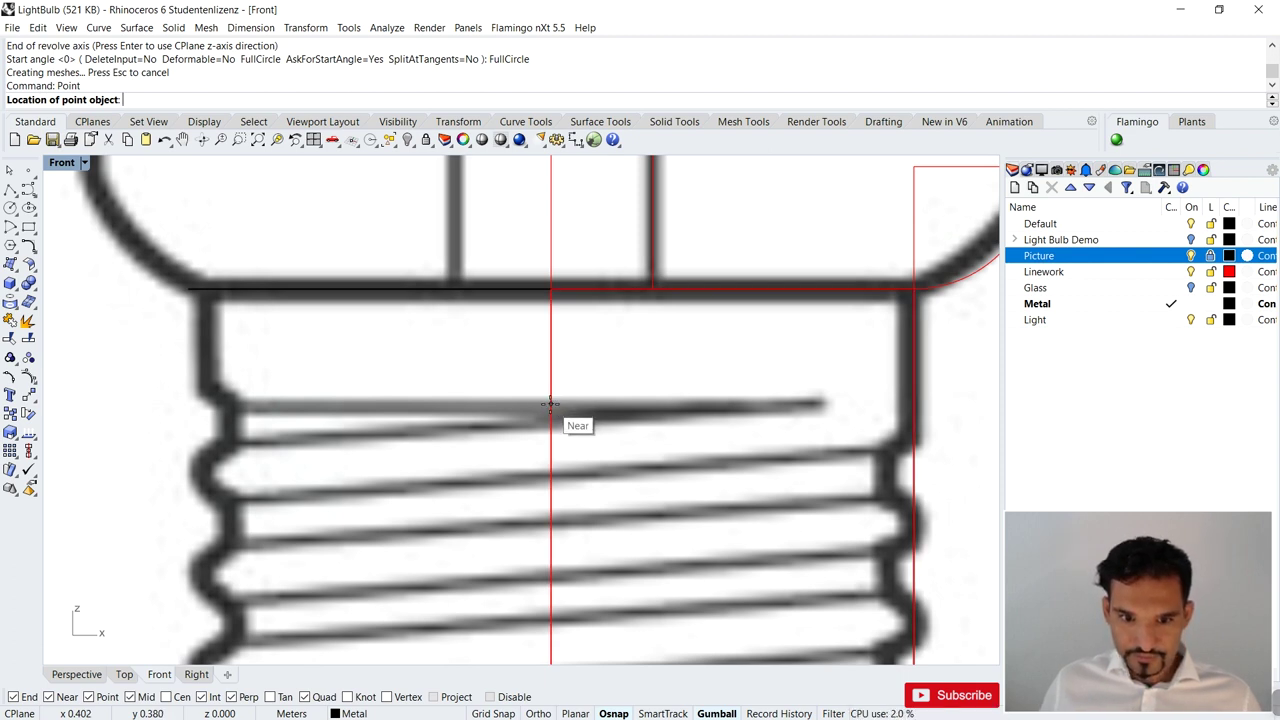
click(550, 403)
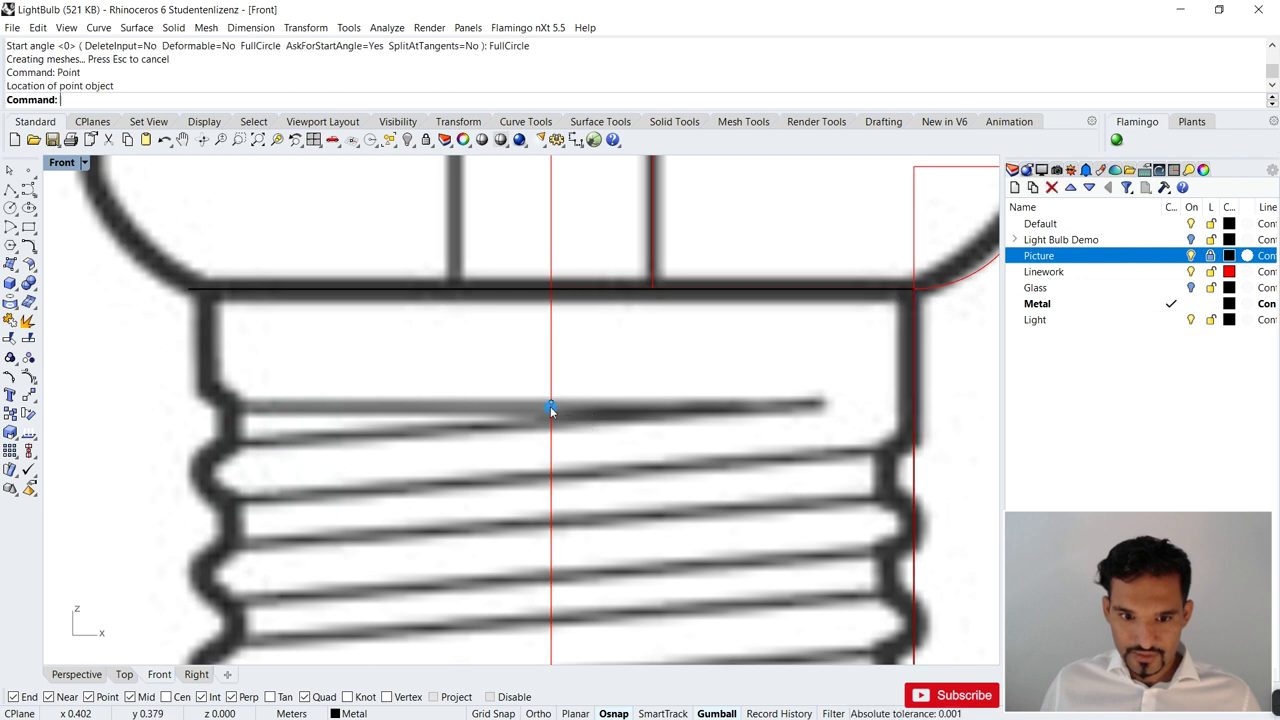
- Place a second axis point at the base's bottom contact, then return to Perspective
scroll(638, 437, down, 5)
scroll(584, 564, up, 4)
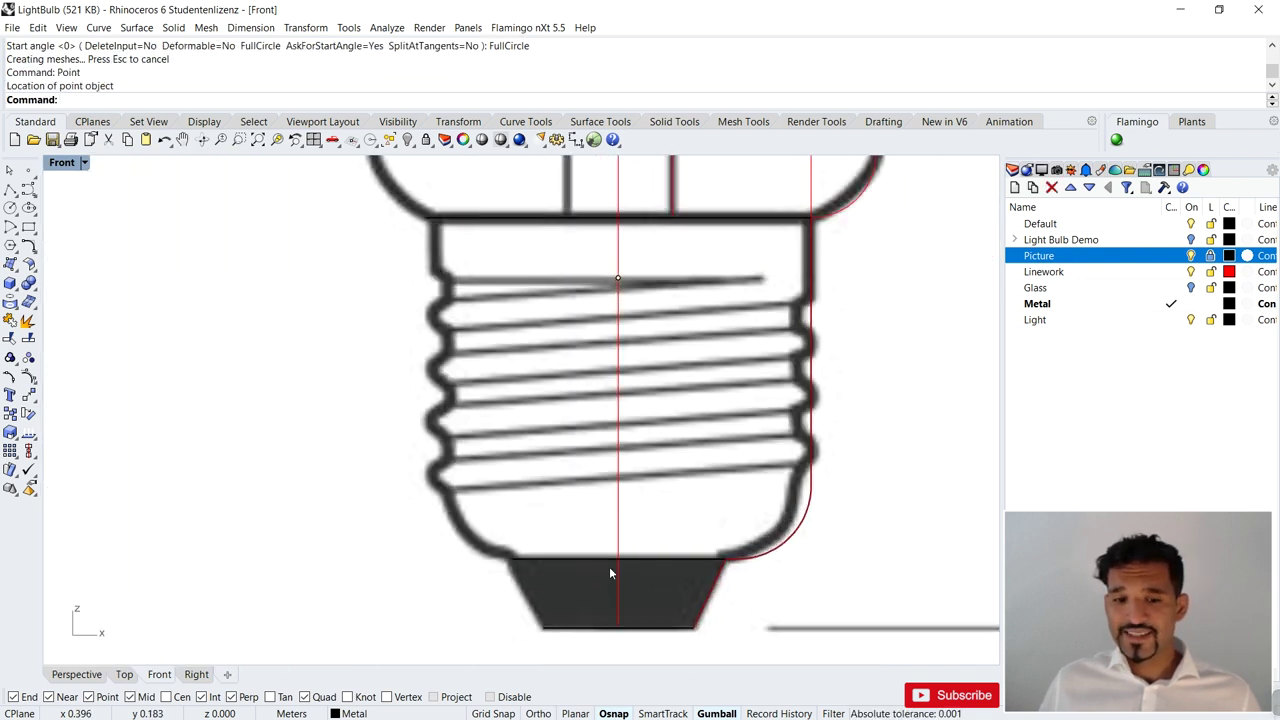
key(Return)
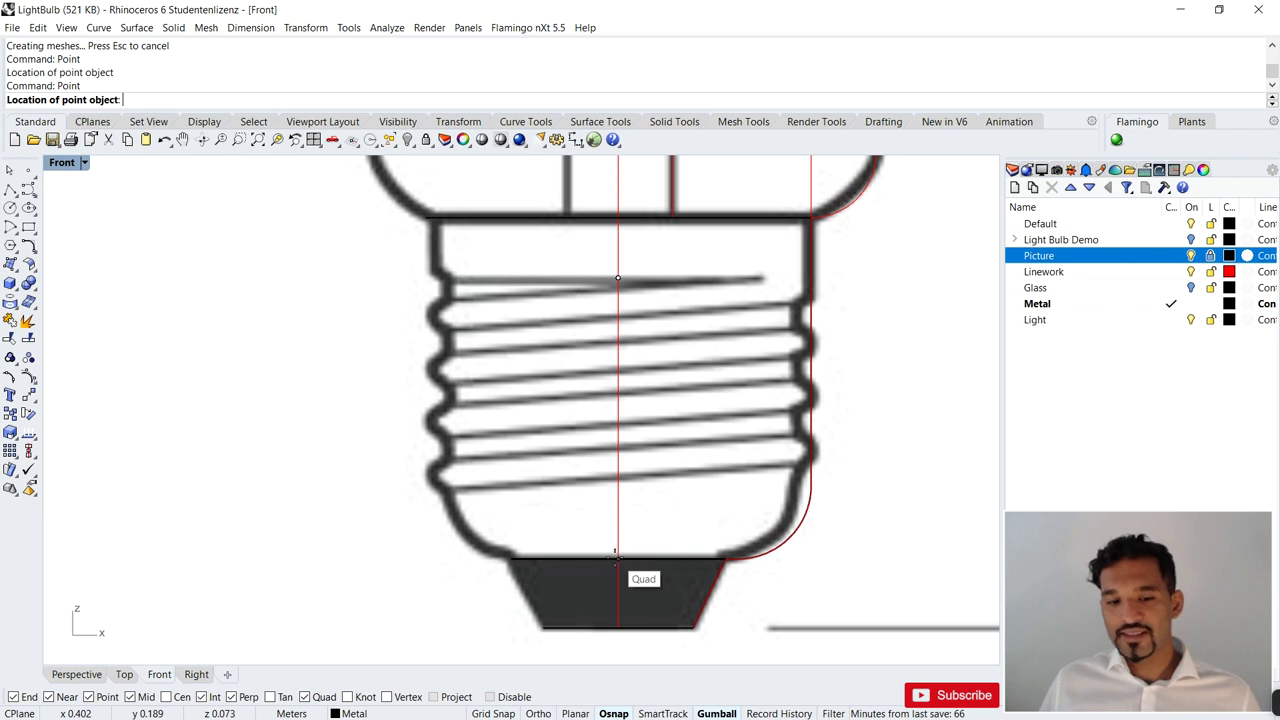
click(616, 556)
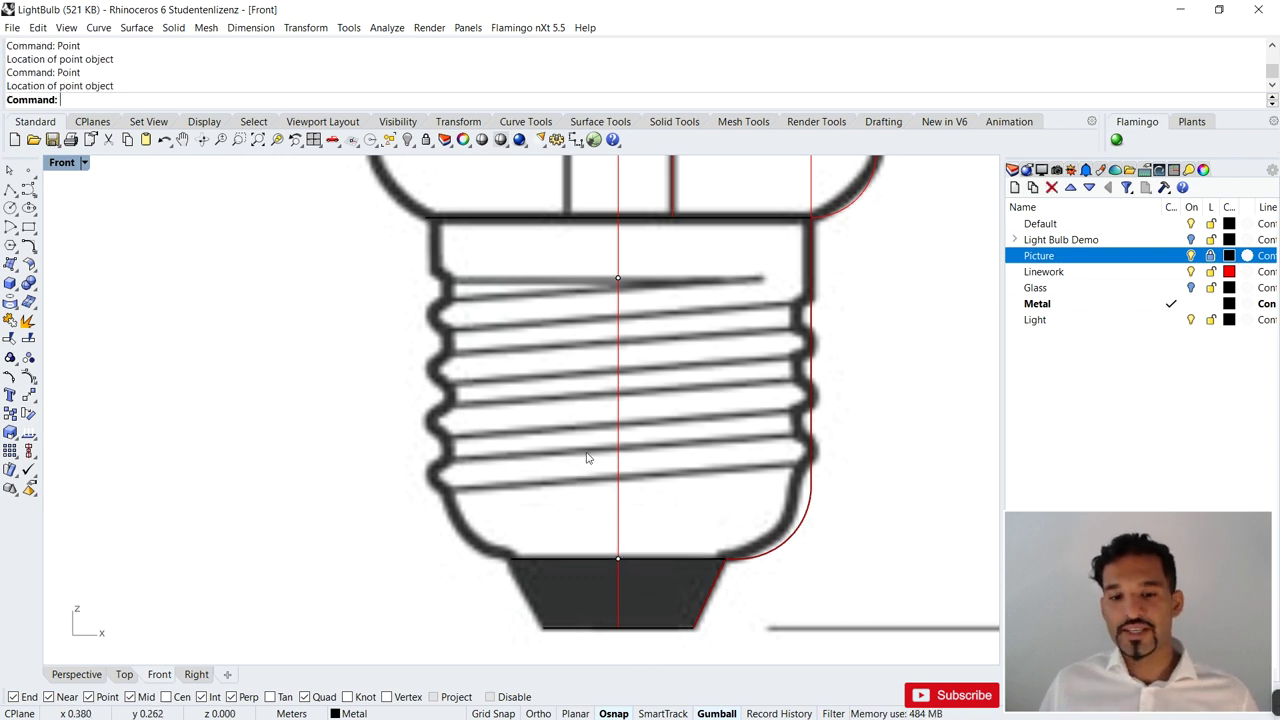
click(58, 675)
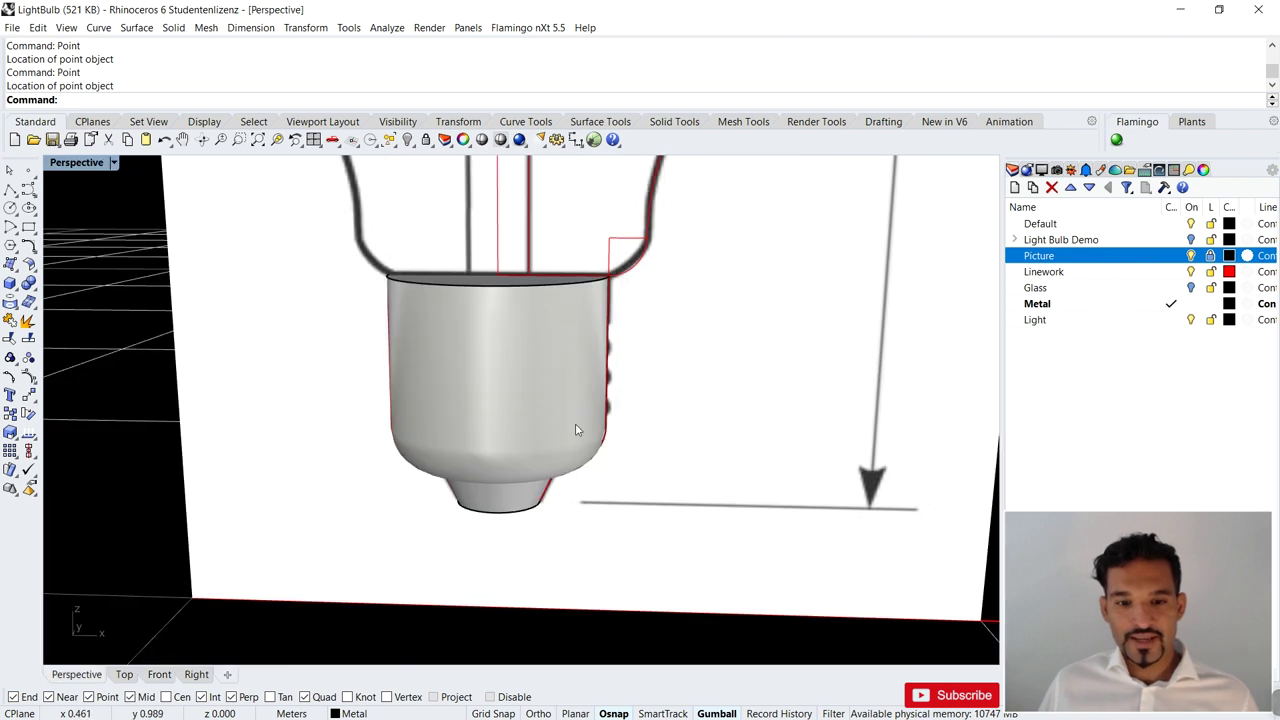
- Remove the grey revolved cup from the view
right_drag(576, 428, 627, 296)
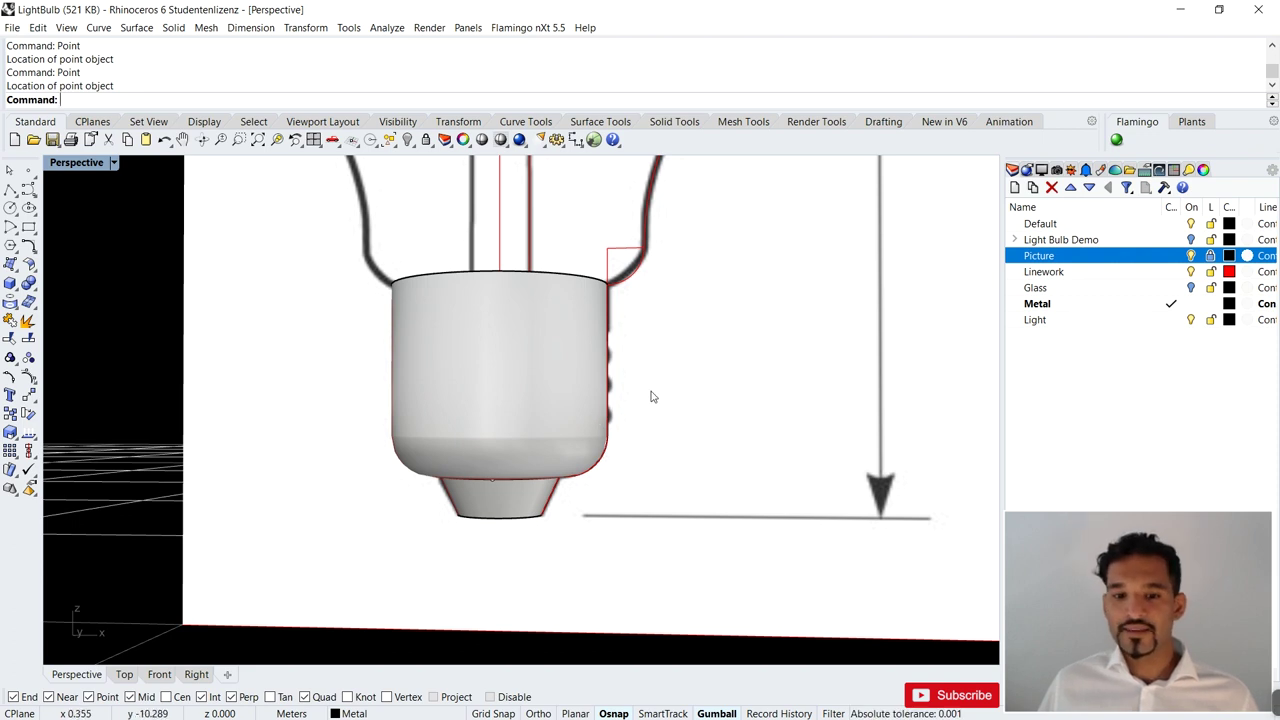
right_drag(647, 410, 645, 438)
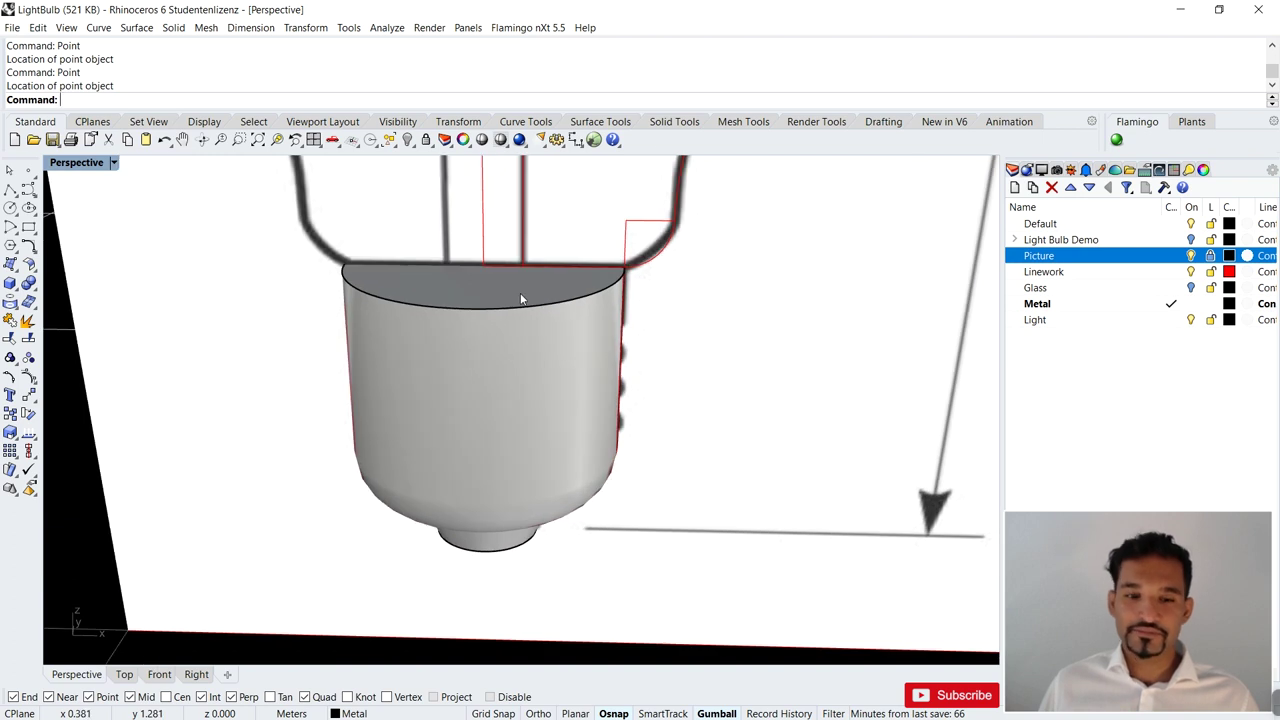
click(532, 338)
scroll(528, 355, down, 2)
click(559, 385)
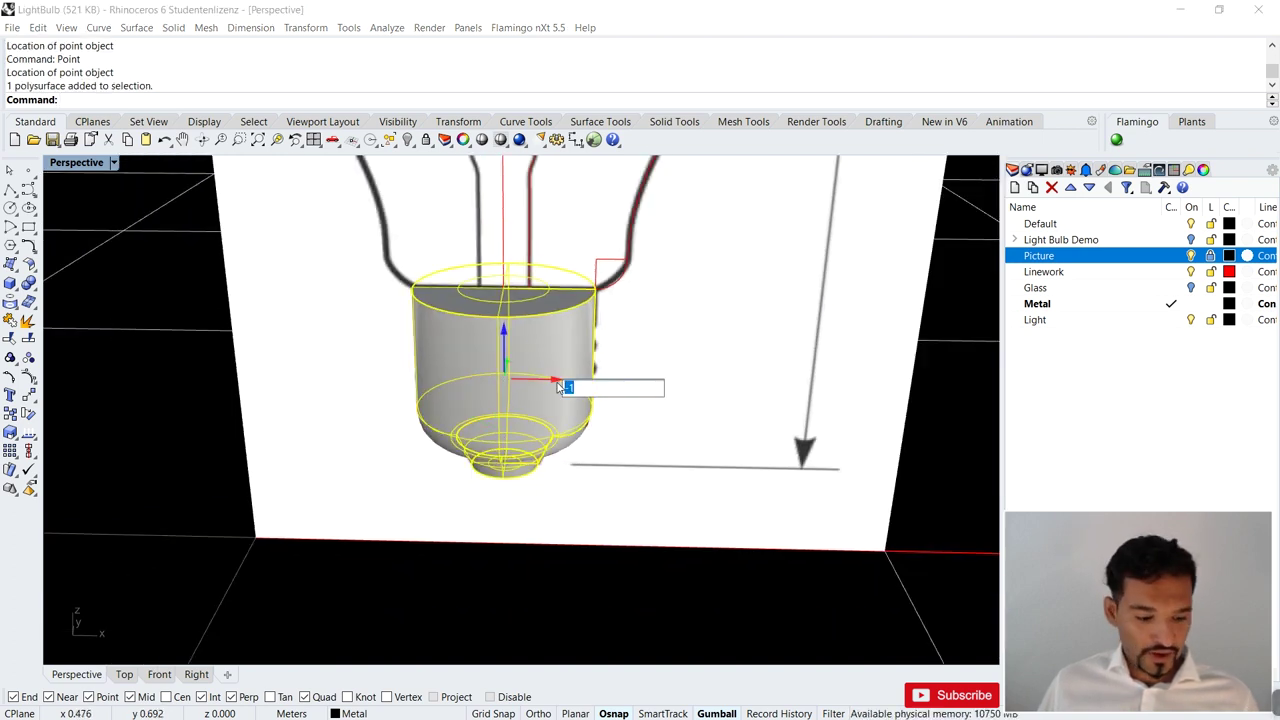
key(Escape)
key(Delete)
scroll(500, 480, up, 3)
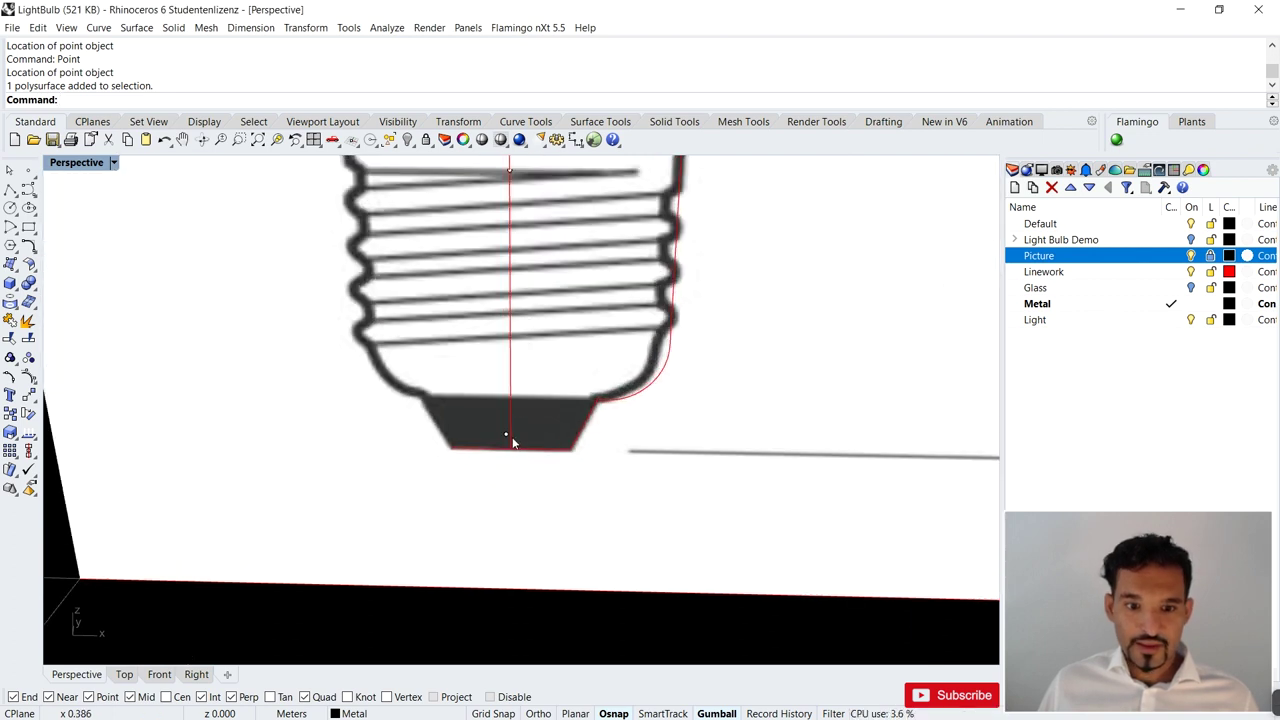
- Move the lower axis point 0.018 units to line it up with the picture
click(508, 440)
right_drag(531, 457, 583, 486)
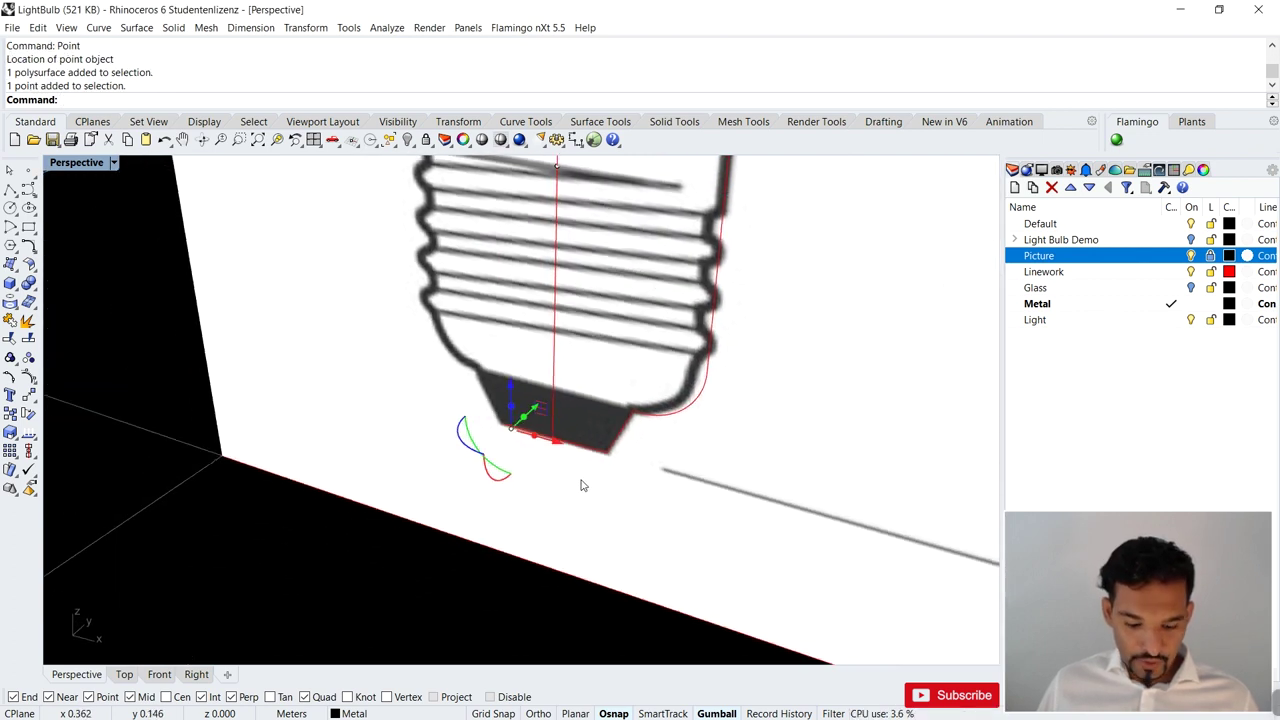
text(m)
key(Return)
right_drag(486, 434, 600, 457)
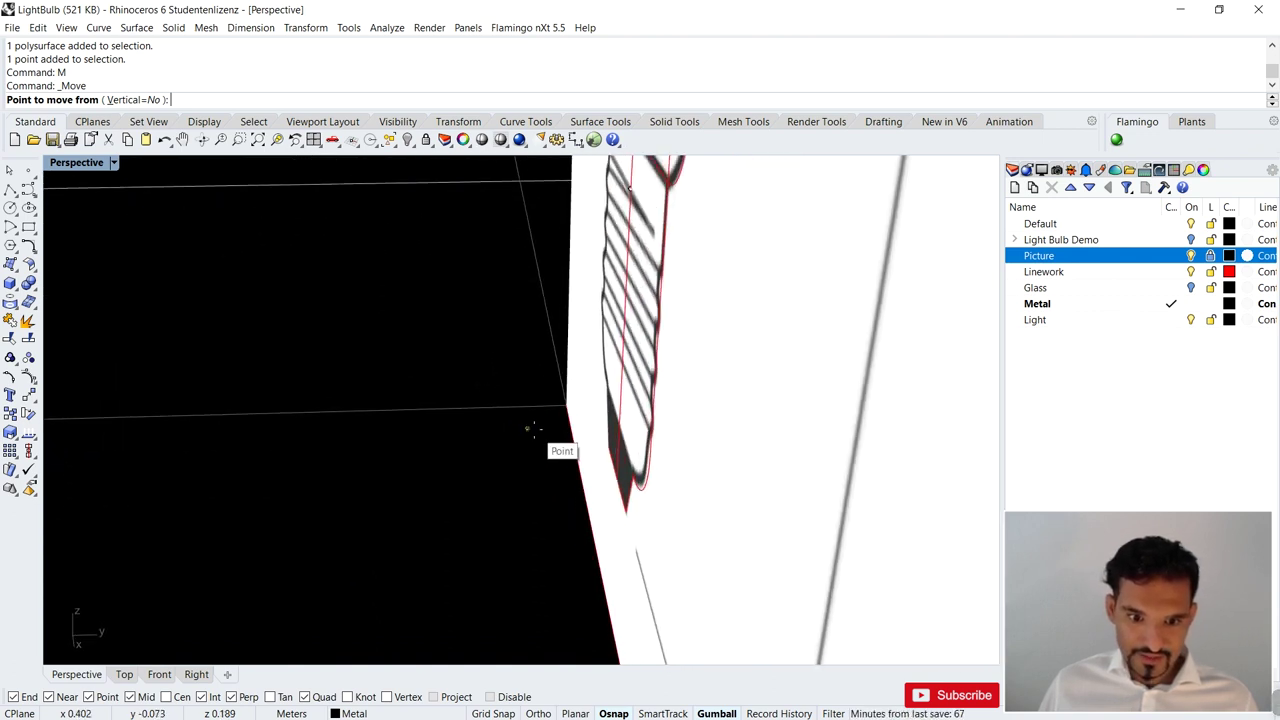
click(538, 440)
click(528, 428)
right_drag(528, 428, 502, 290)
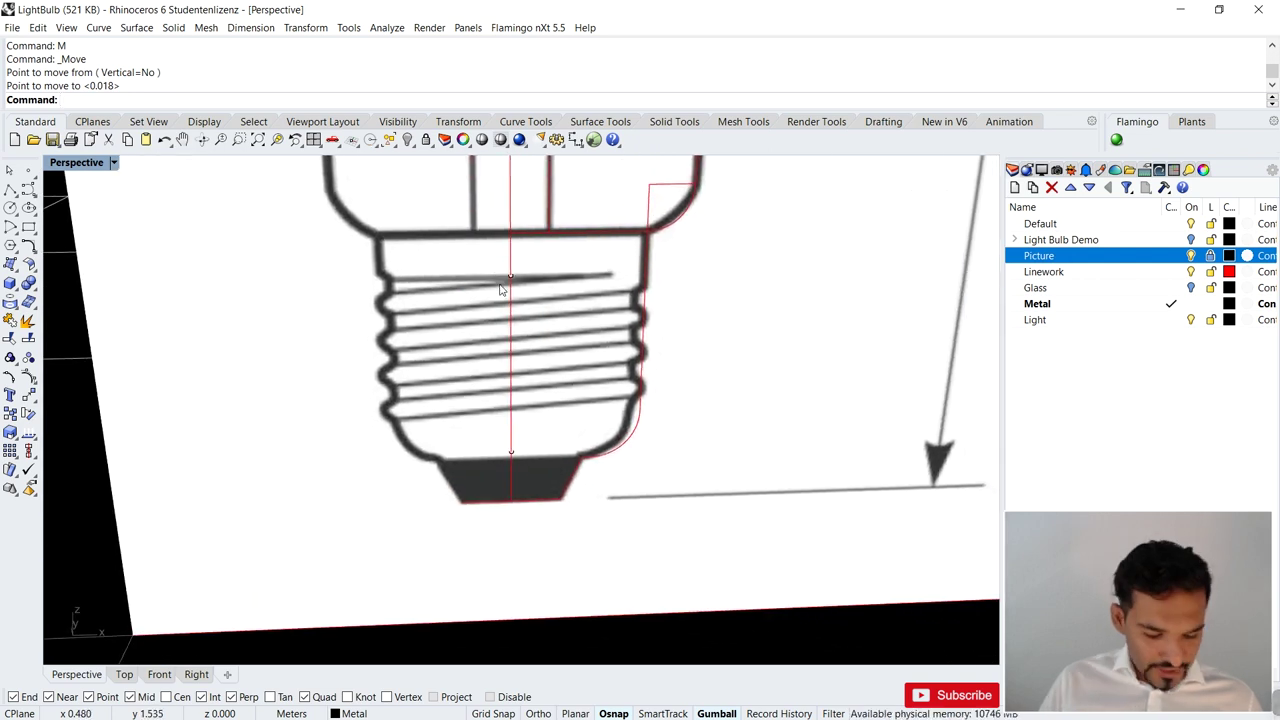
- Start a vertical helix whose axis runs from the thread-top point to the base point
text(Helix)
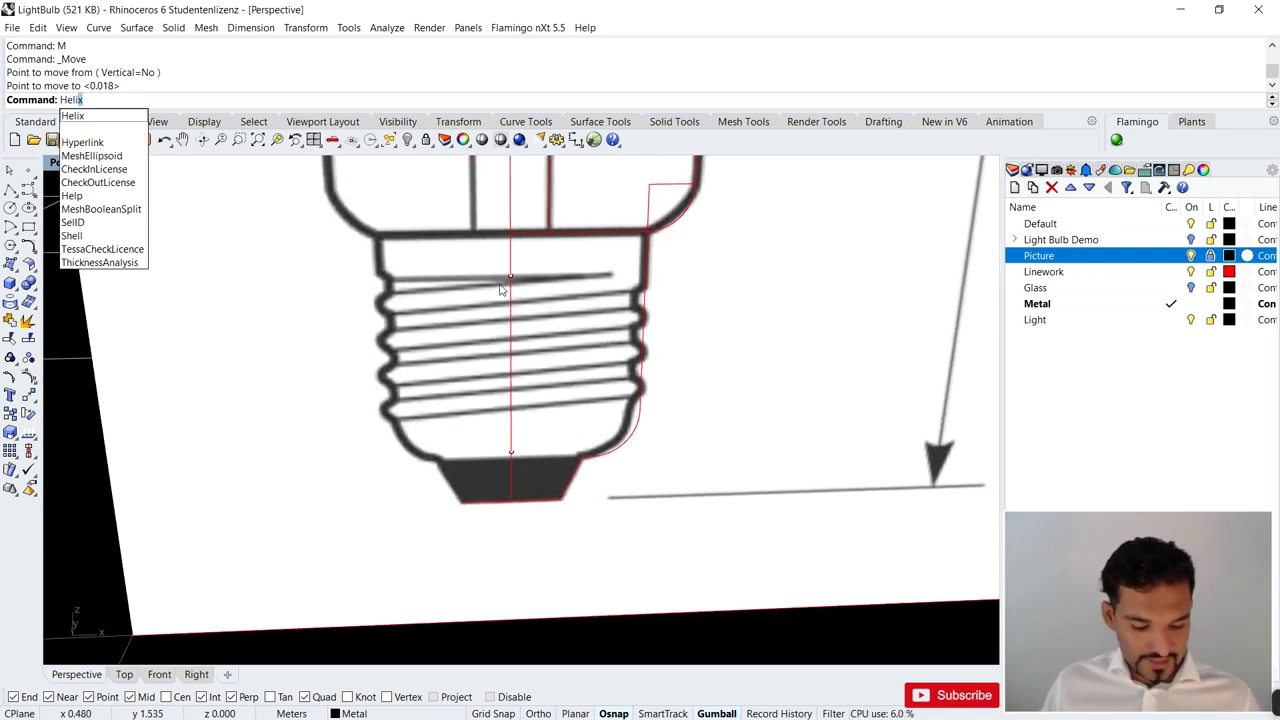
key(Return)
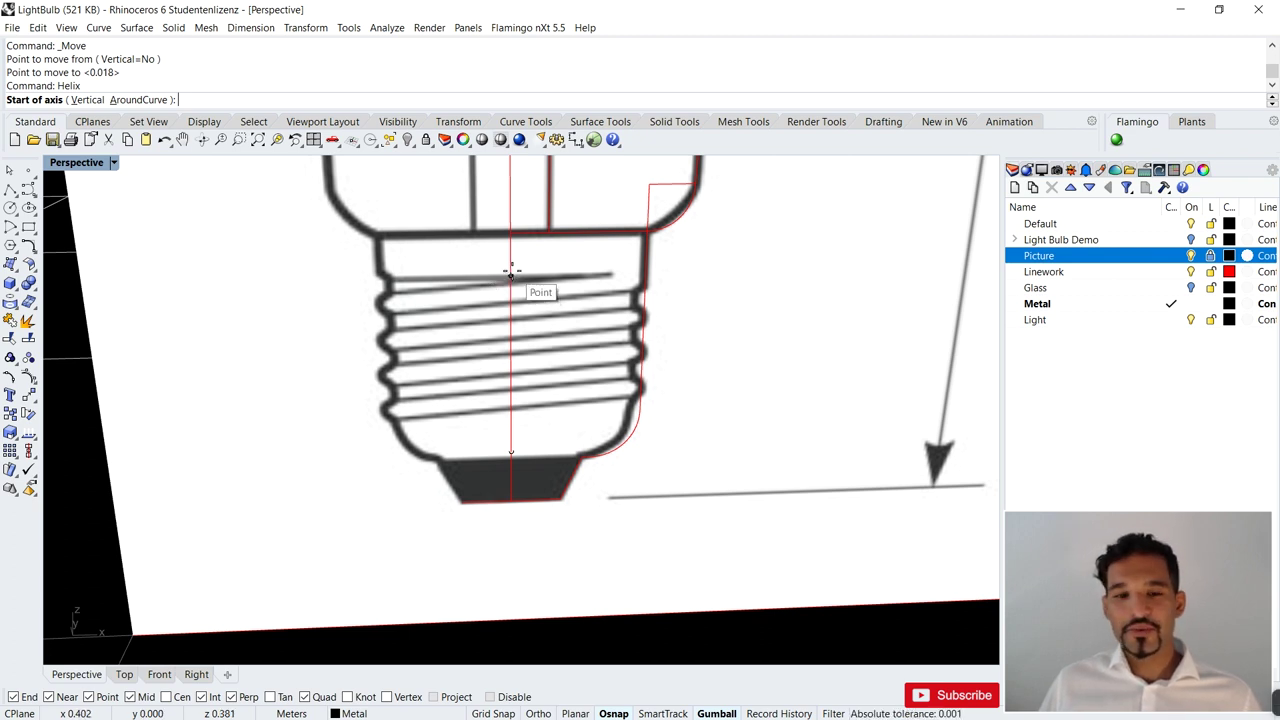
scroll(510, 272, up, 2)
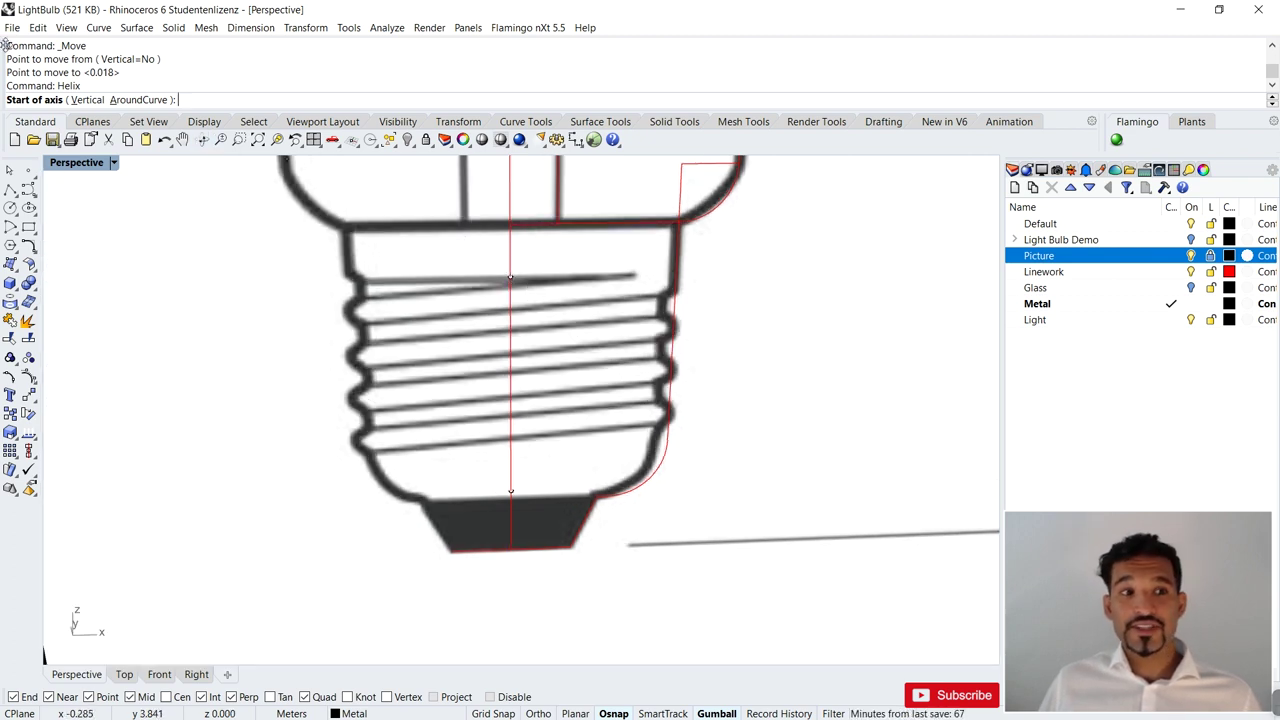
click(87, 100)
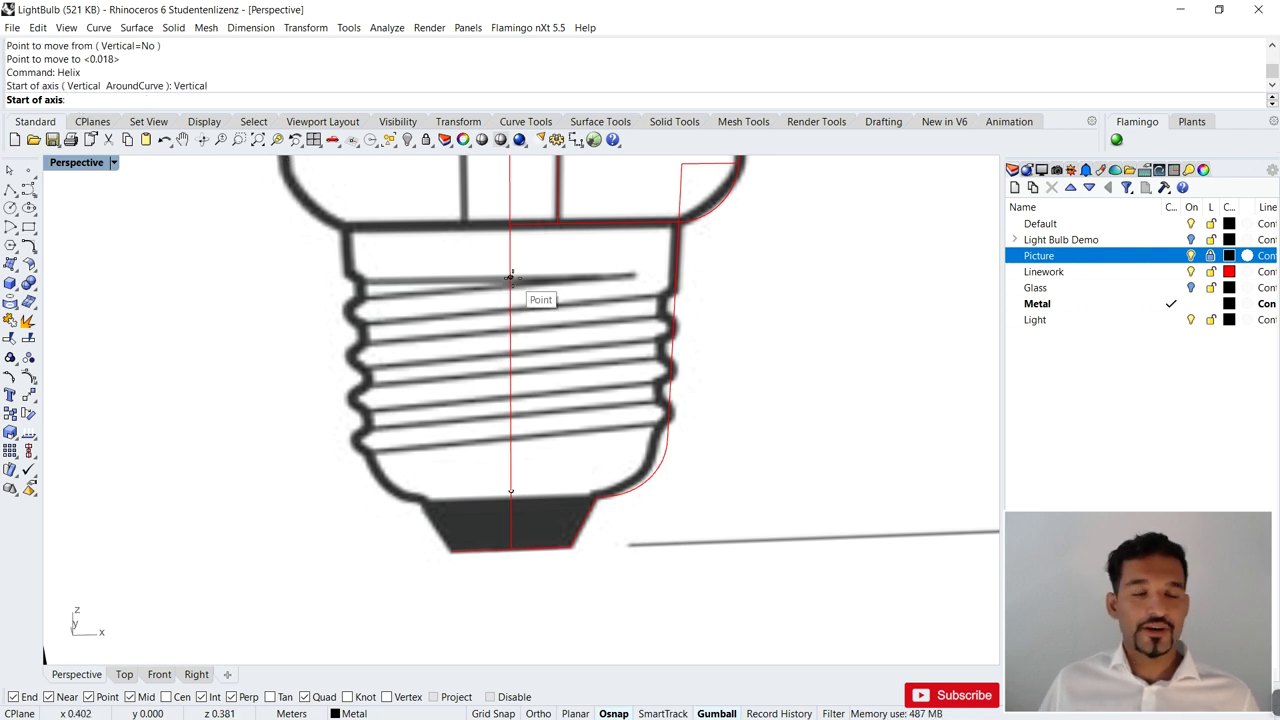
click(510, 277)
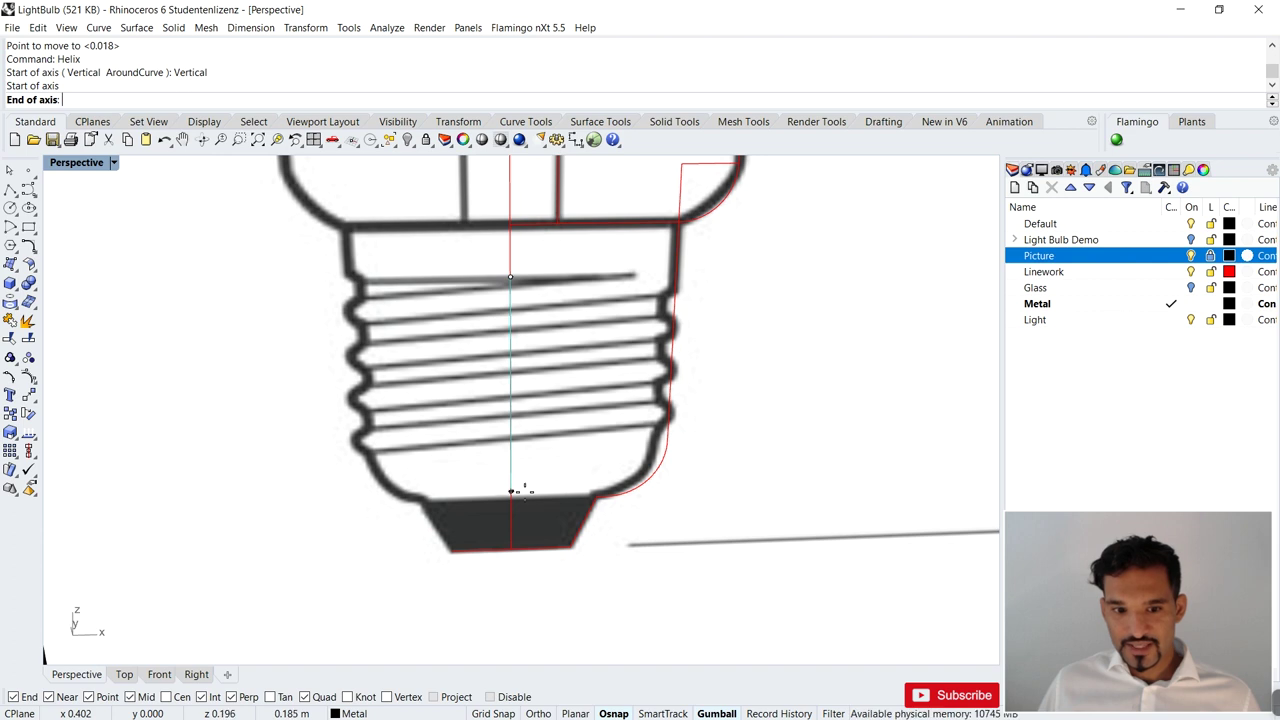
click(511, 491)
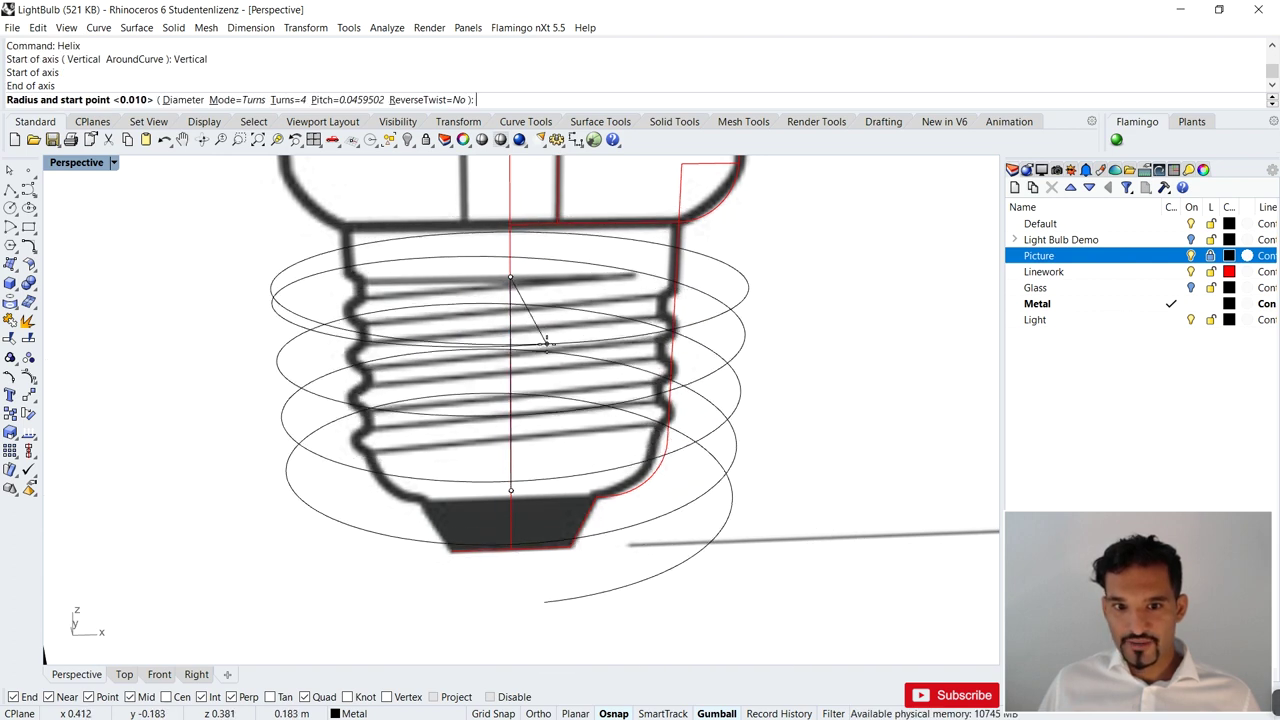
right_drag(563, 327, 559, 294)
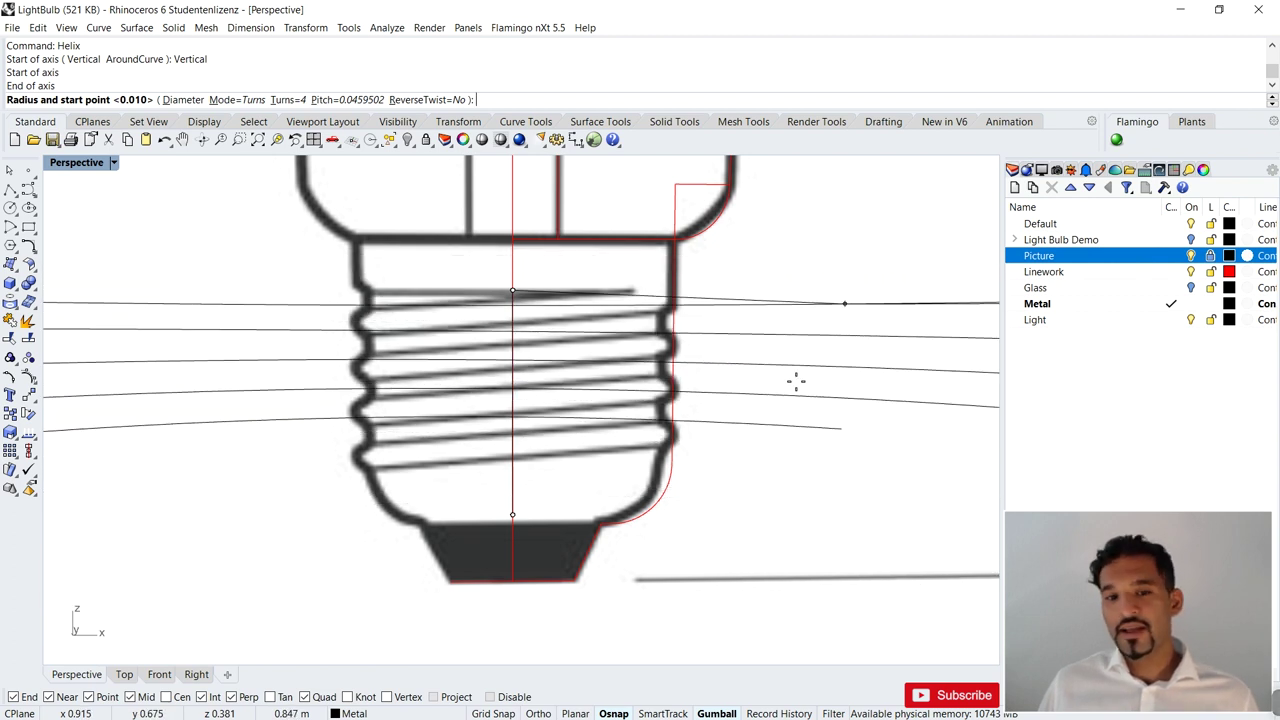
- Give the helix 5 turns and snap its radius to the thread's outer edge
click(280, 101)
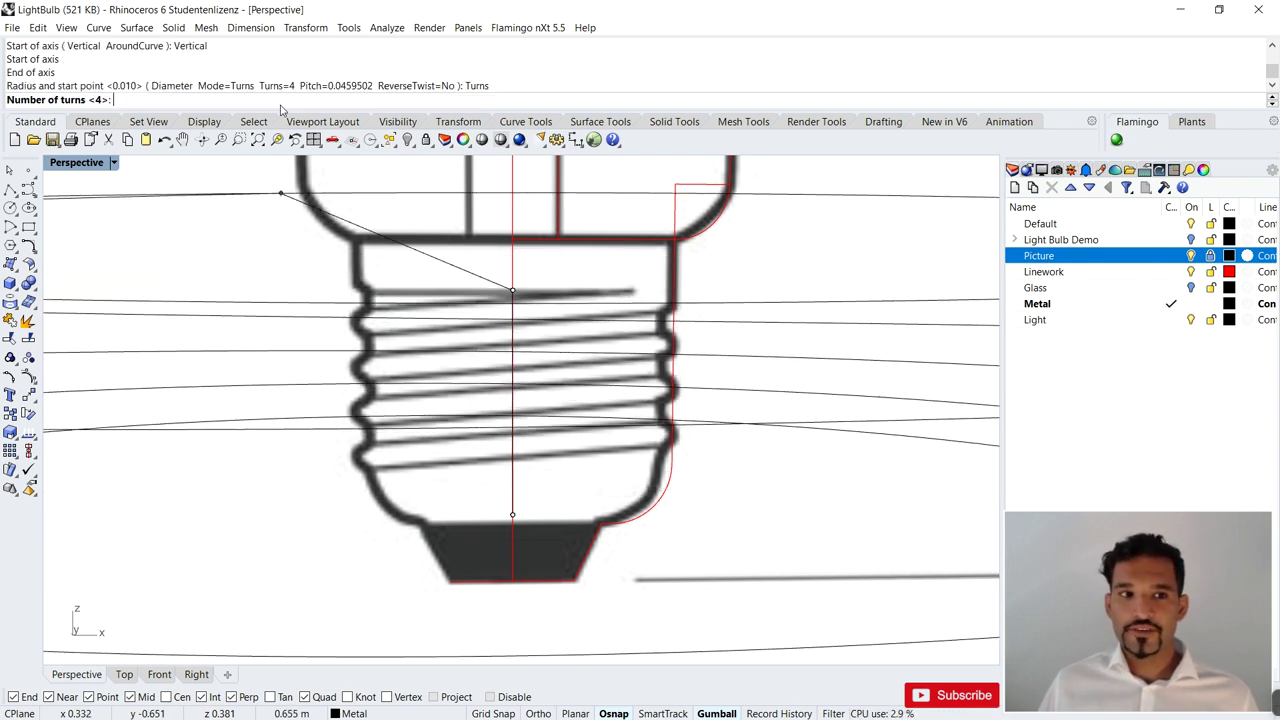
text(5)
key(Return)
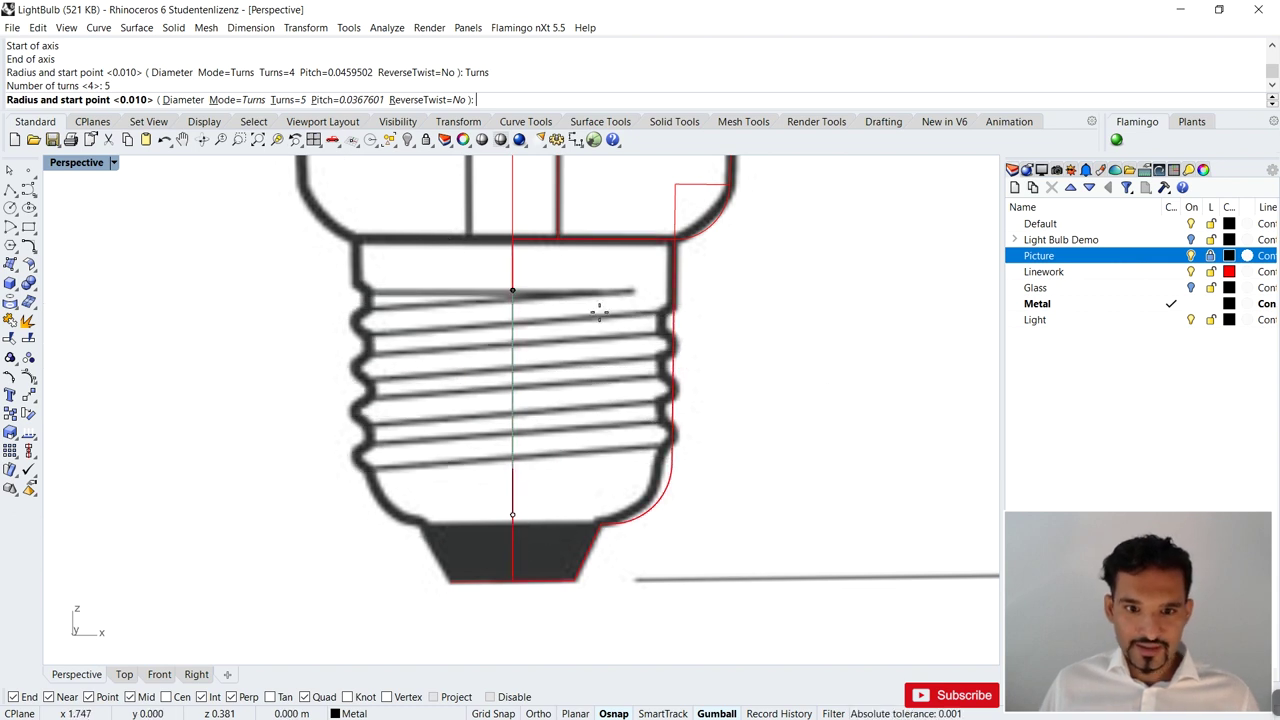
right_drag(686, 309, 694, 277)
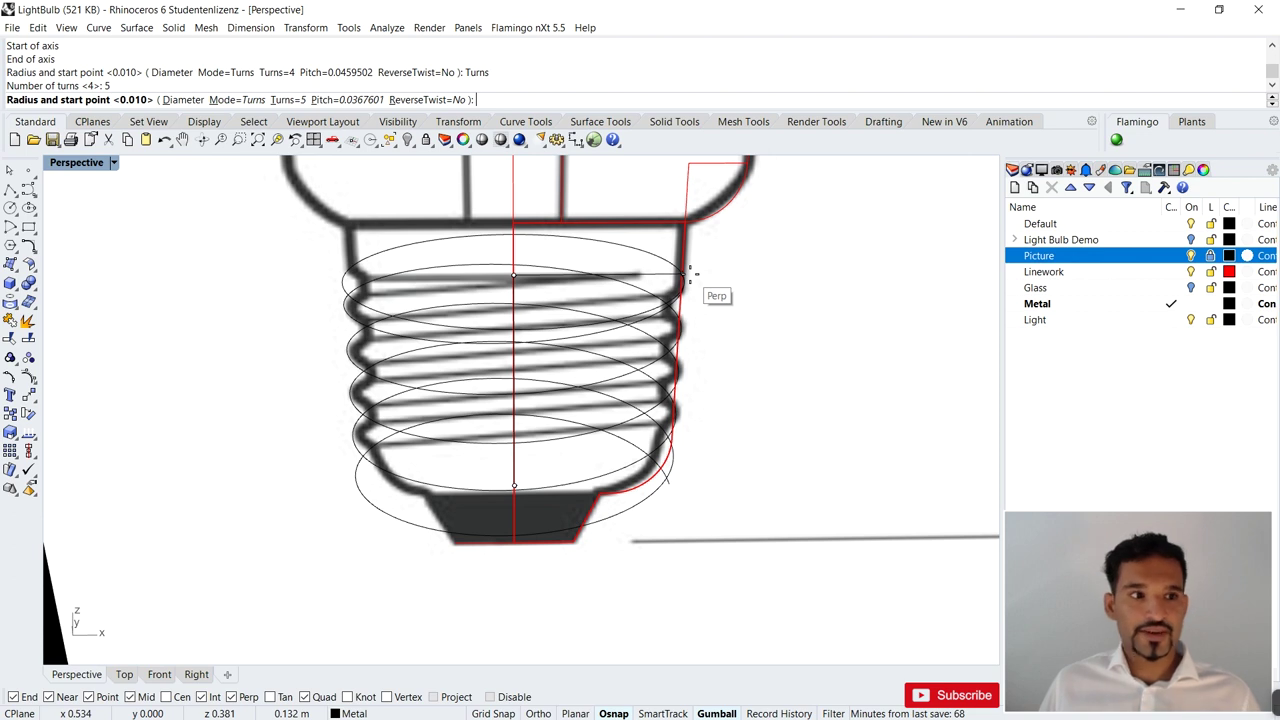
scroll(686, 272, up, 3)
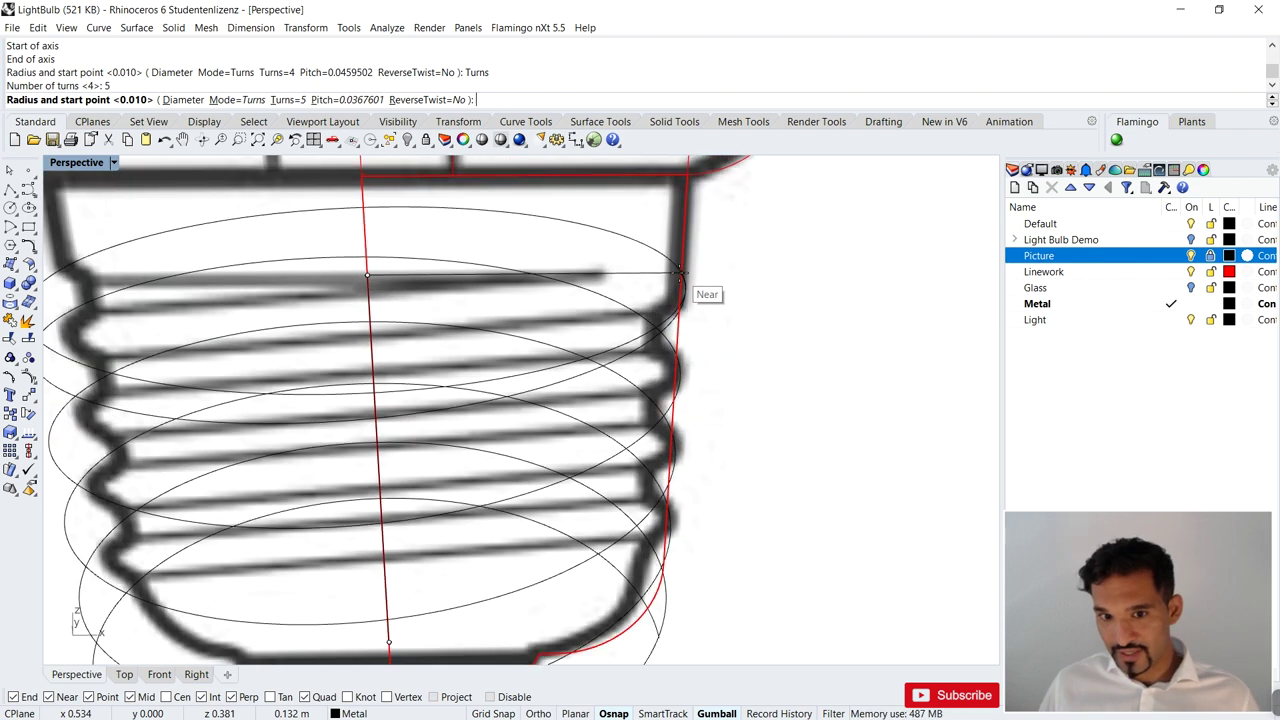
click(679, 272)
scroll(679, 272, down, 5)
mouse_move(694, 300)
right_down()
mouse_move(666, 271)
mouse_move(400, 234)
mouse_move(677, 275)
mouse_move(705, 312)
mouse_move(763, 294)
mouse_move(705, 290)
right_up()
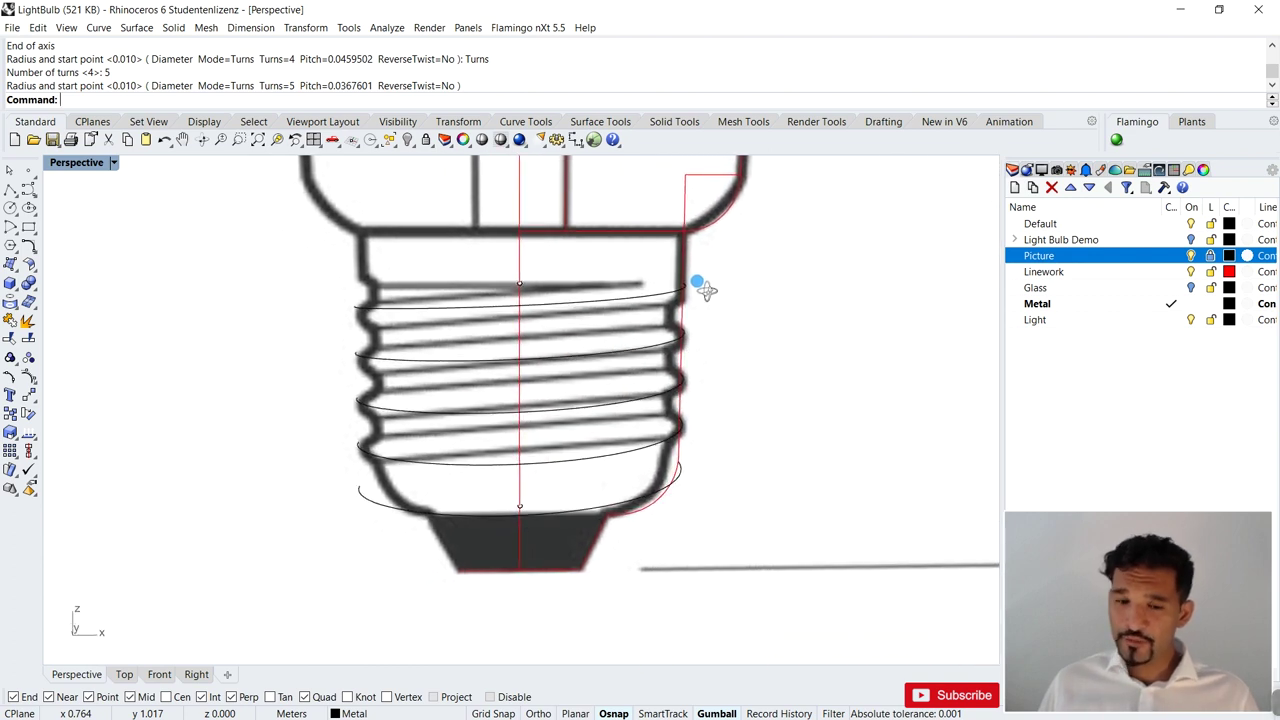
scroll(700, 292, down, 2)
scroll(724, 367, down, 6)
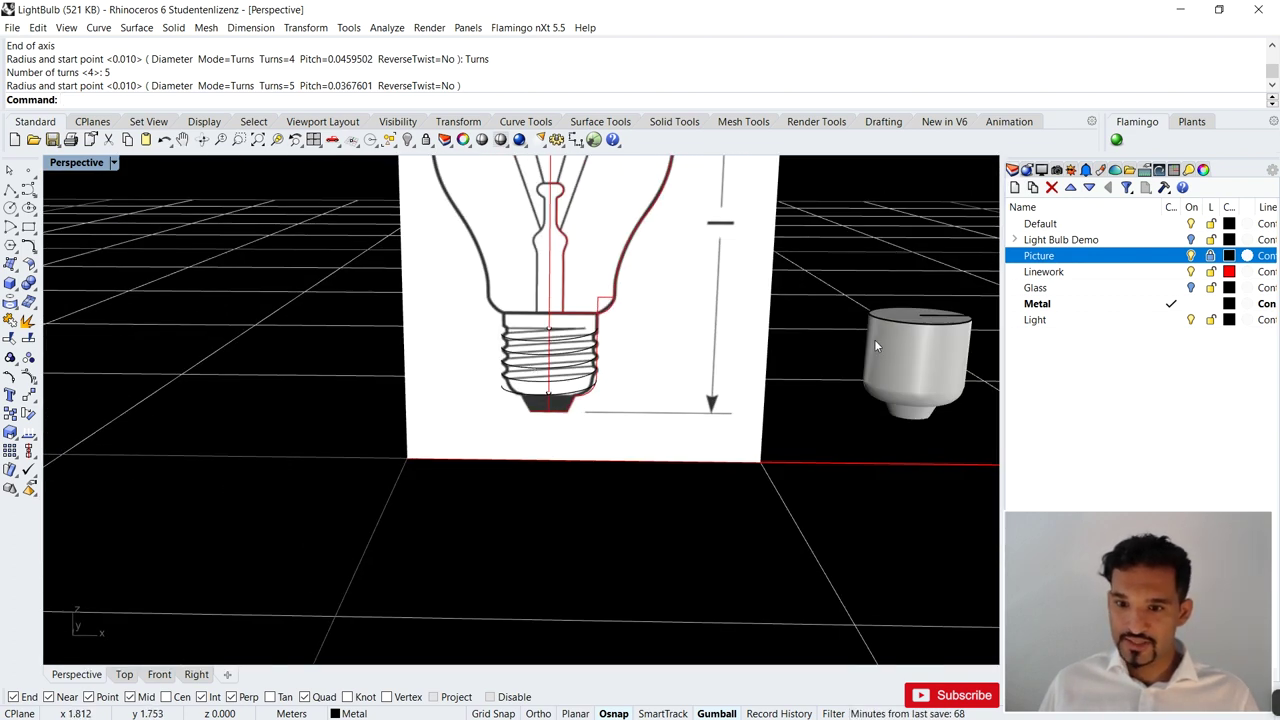
- Move the base solid -1 along X onto the bulb's socket
click(912, 364)
click(960, 370)
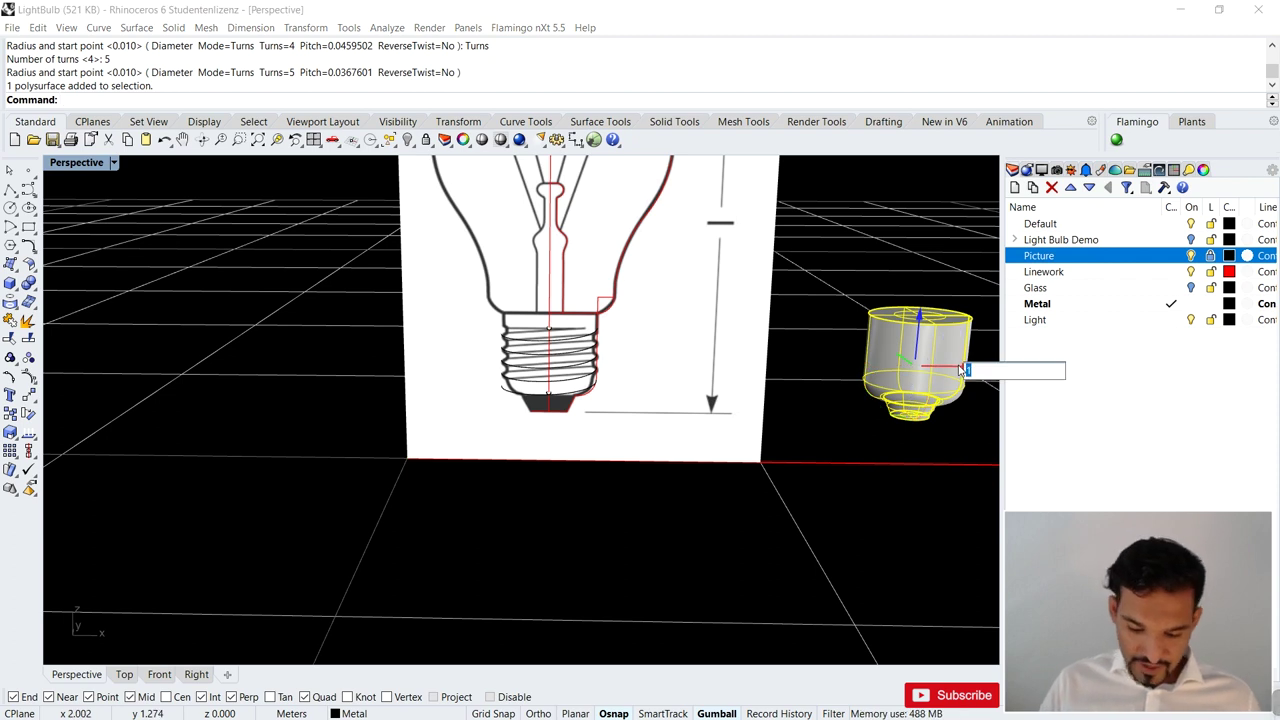
text(-1)
key(Return)
click(958, 364)
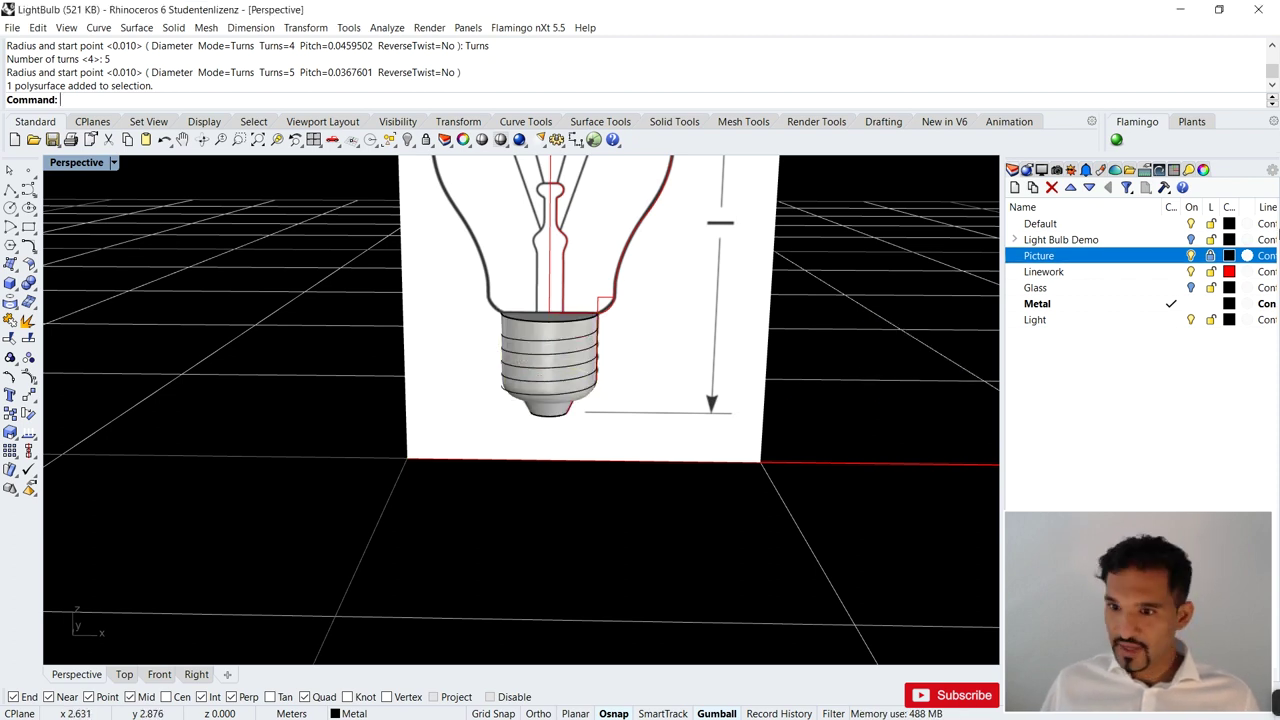
- Hide the Picture and Linework layers and select the helix curve
click(1190, 256)
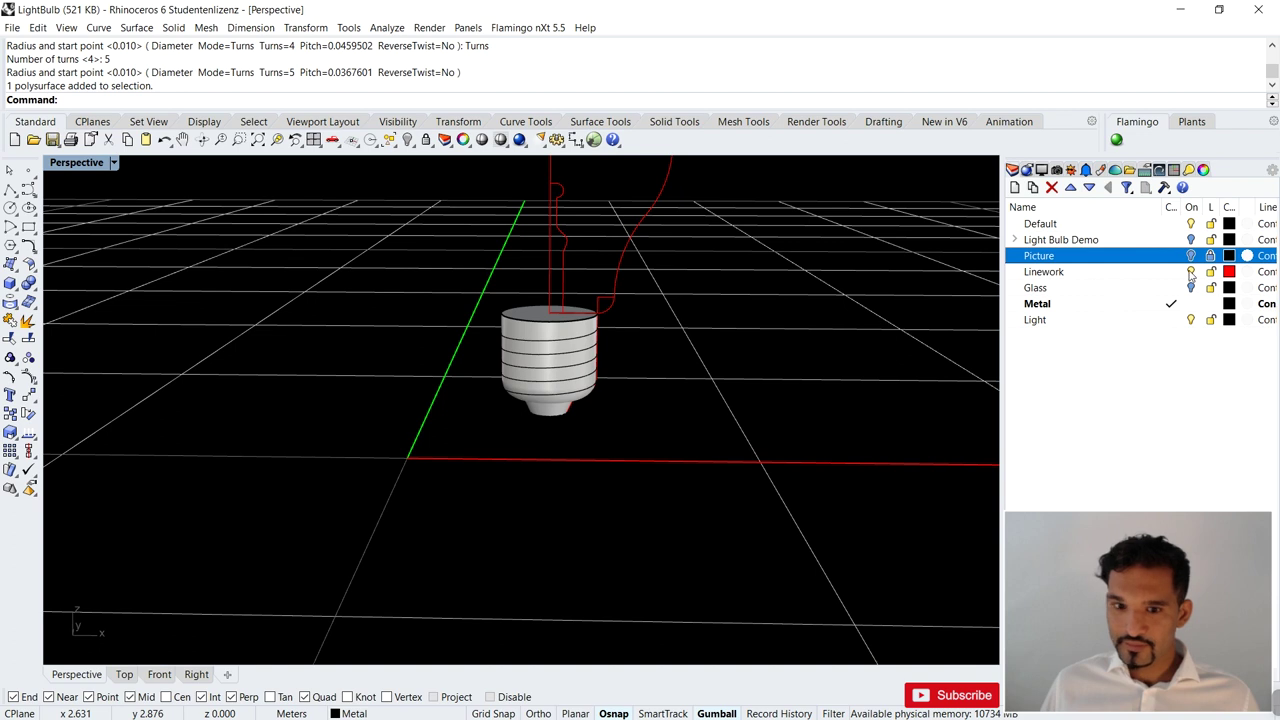
click(1190, 271)
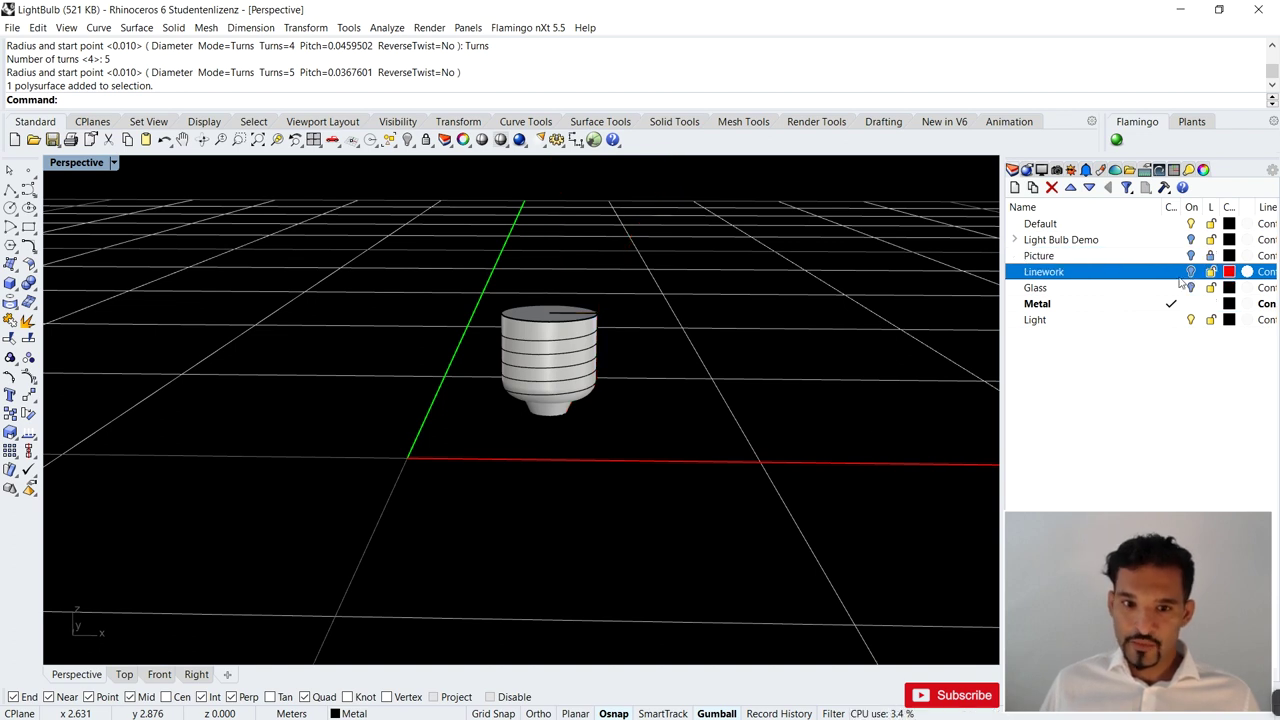
right_drag(729, 337, 586, 279)
scroll(640, 270, up, 5)
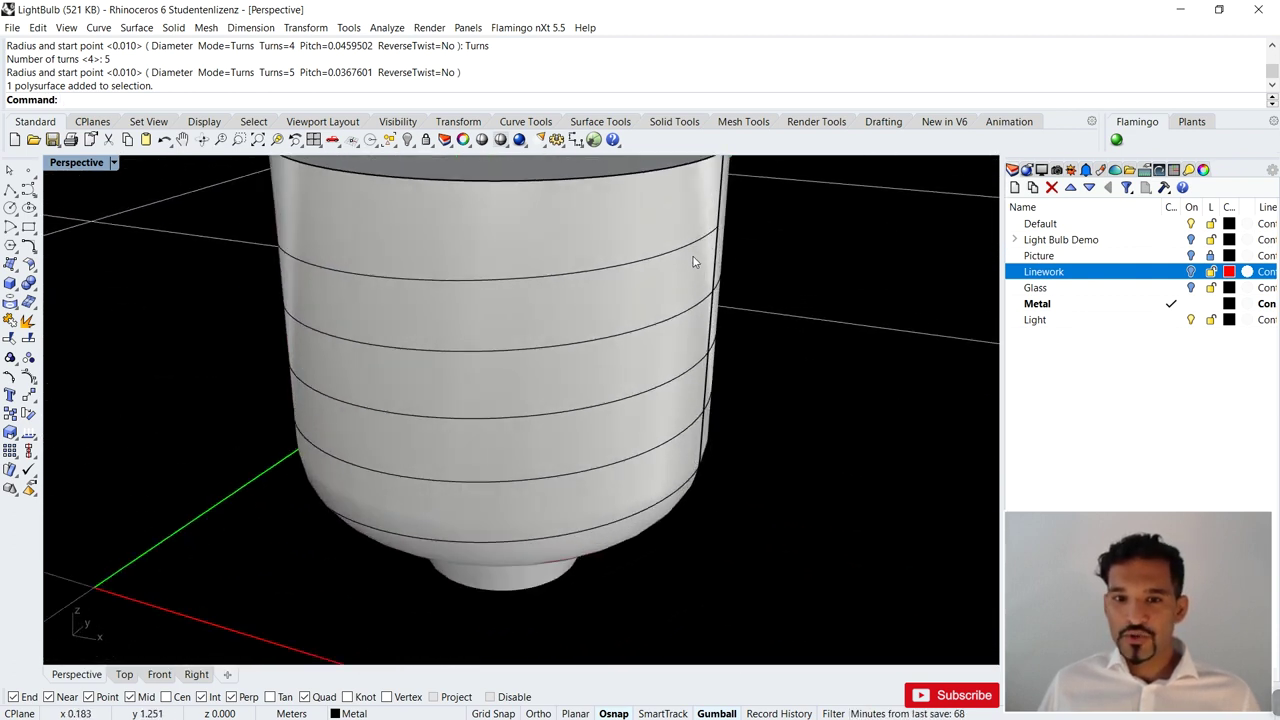
click(688, 253)
right_drag(688, 253, 481, 369)
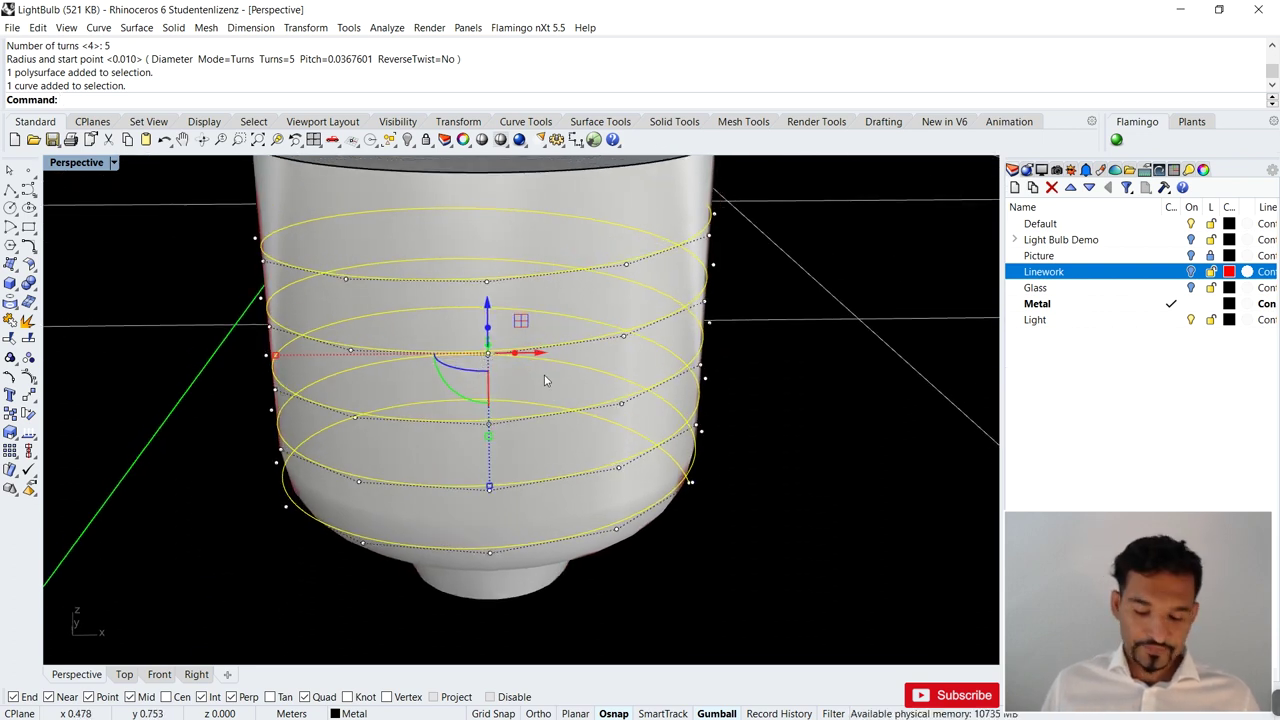
- Run Pipe on the helix with a 0.01 start radius
key(Return)
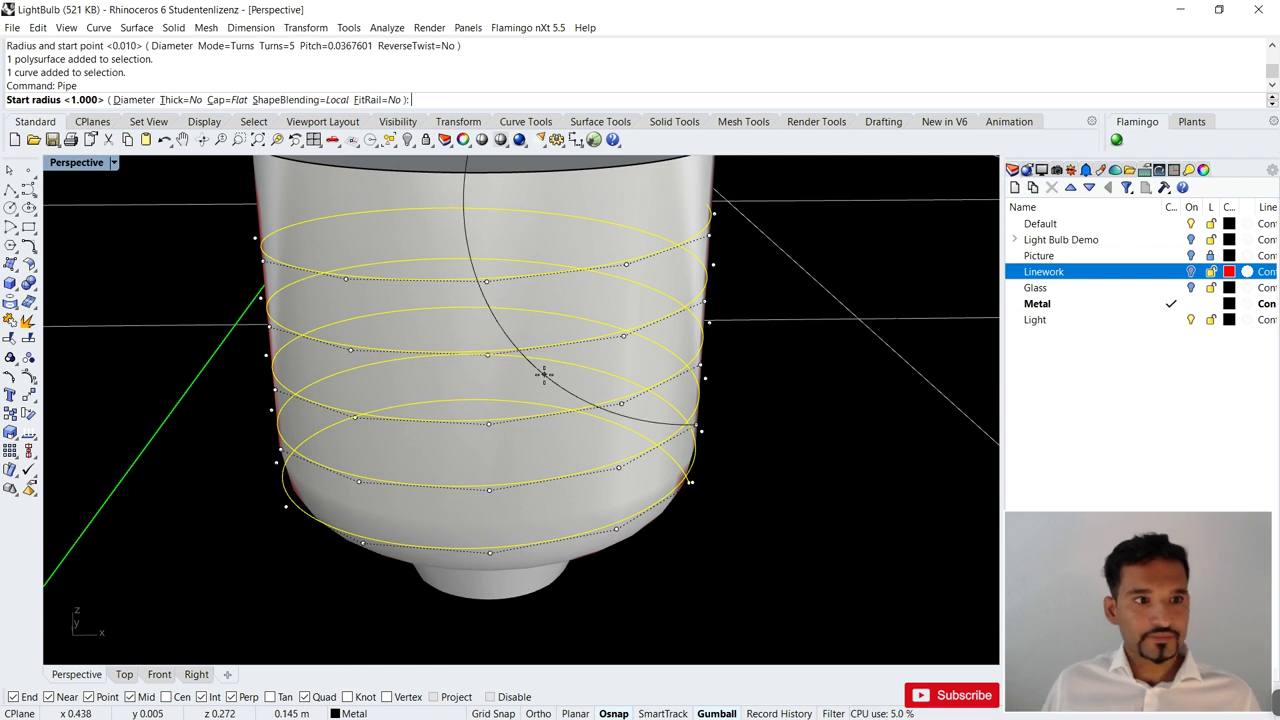
scroll(566, 377, down, 5)
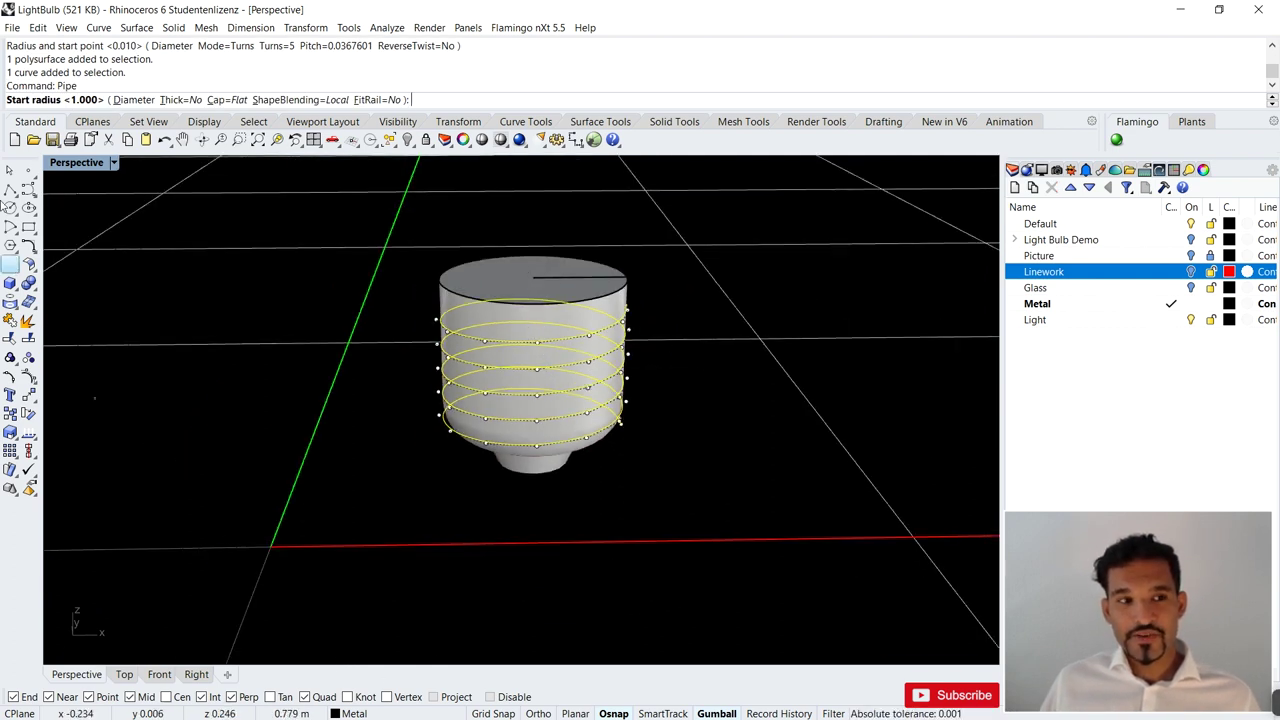
right_drag(666, 291, 634, 288)
scroll(660, 304, up, 2)
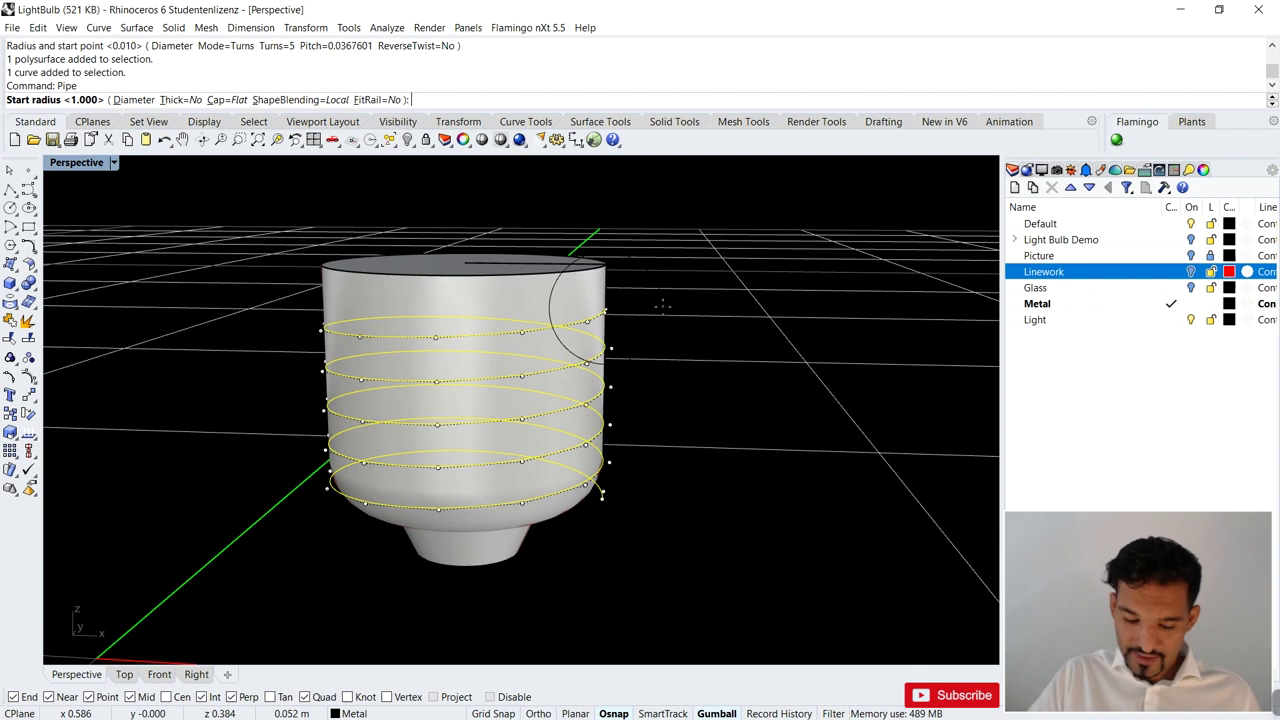
text(0.)
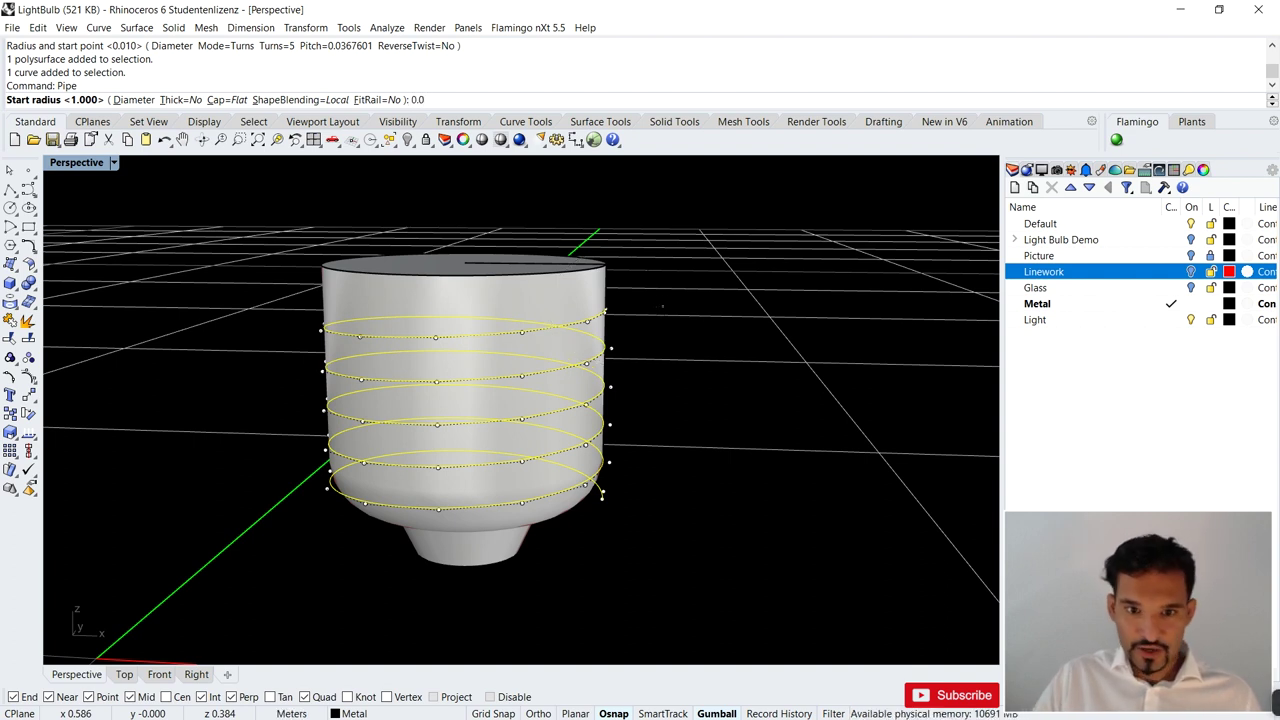
text(01)
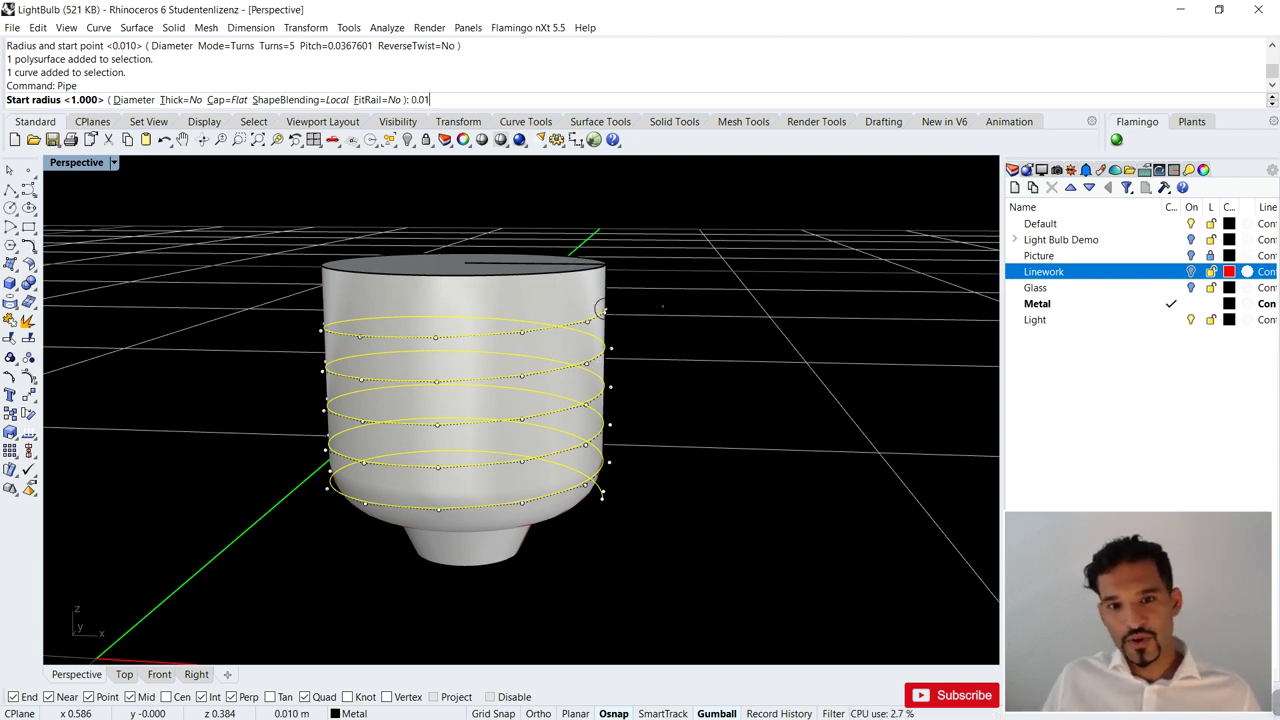
scroll(604, 316, up, 3)
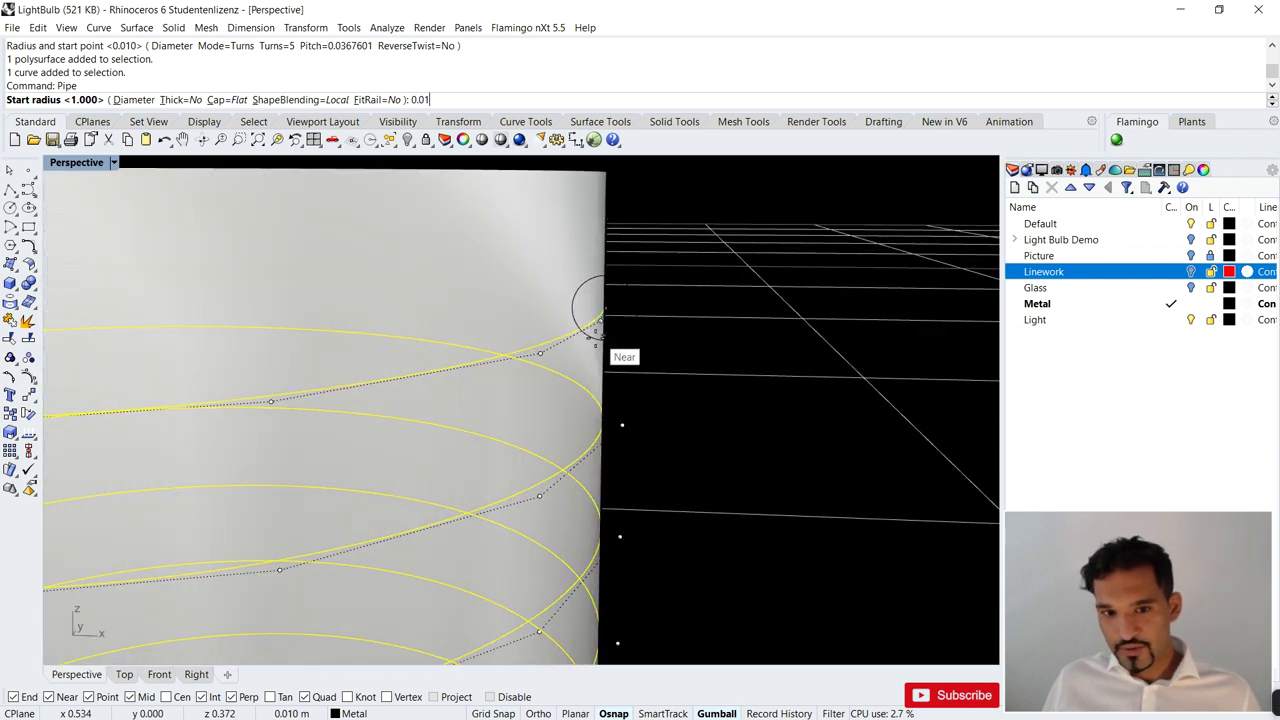
key(Return)
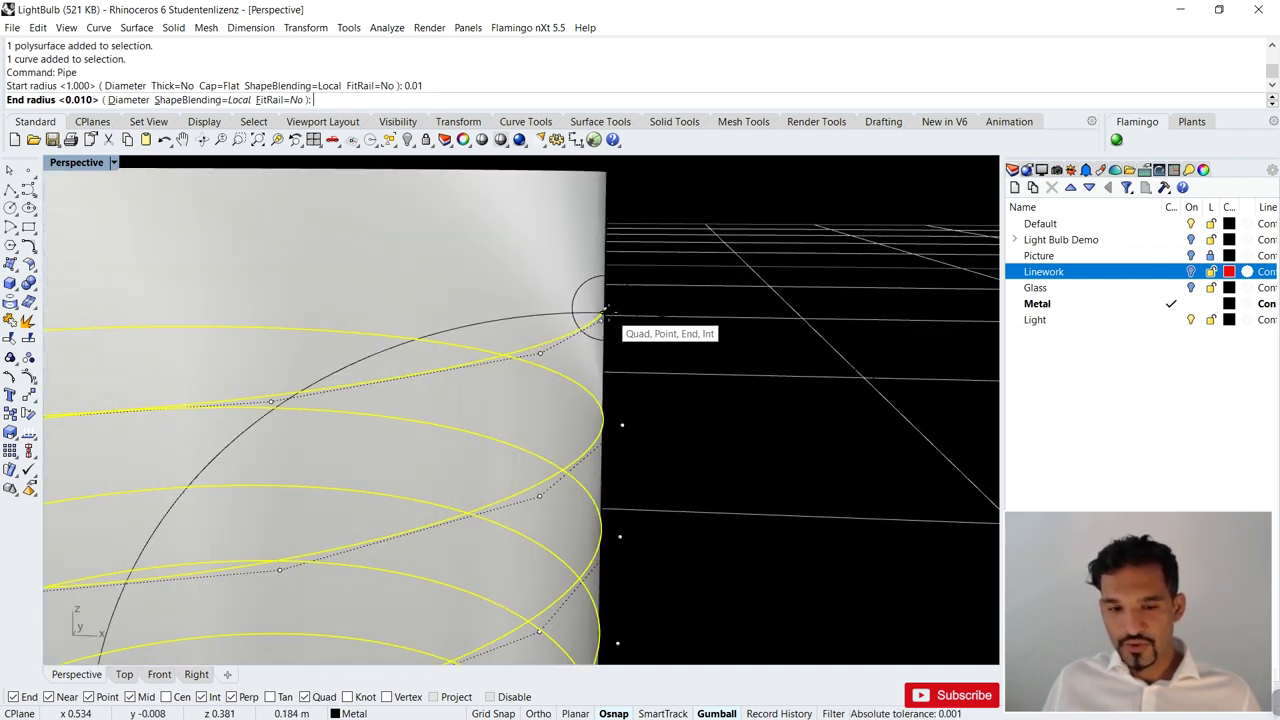
- Keep 0.01 as the end radius and finish the tube coiling around the base
scroll(604, 317, down, 3)
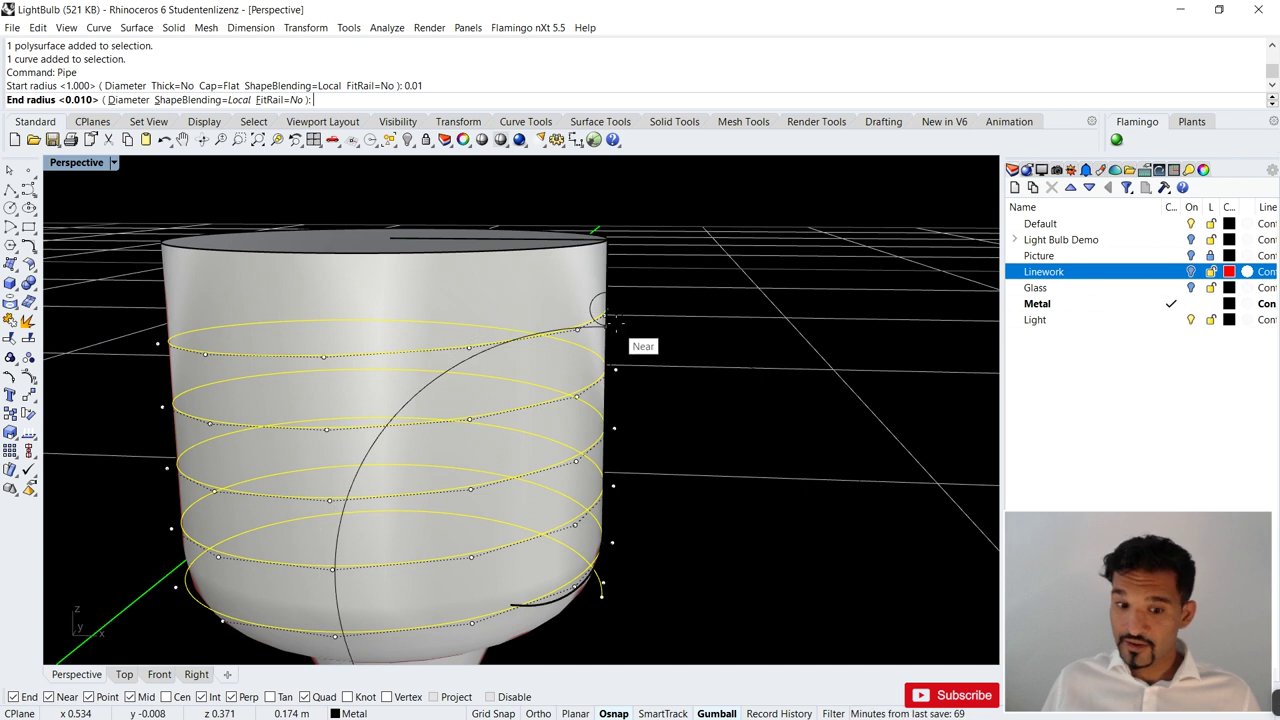
scroll(612, 318, up, 1)
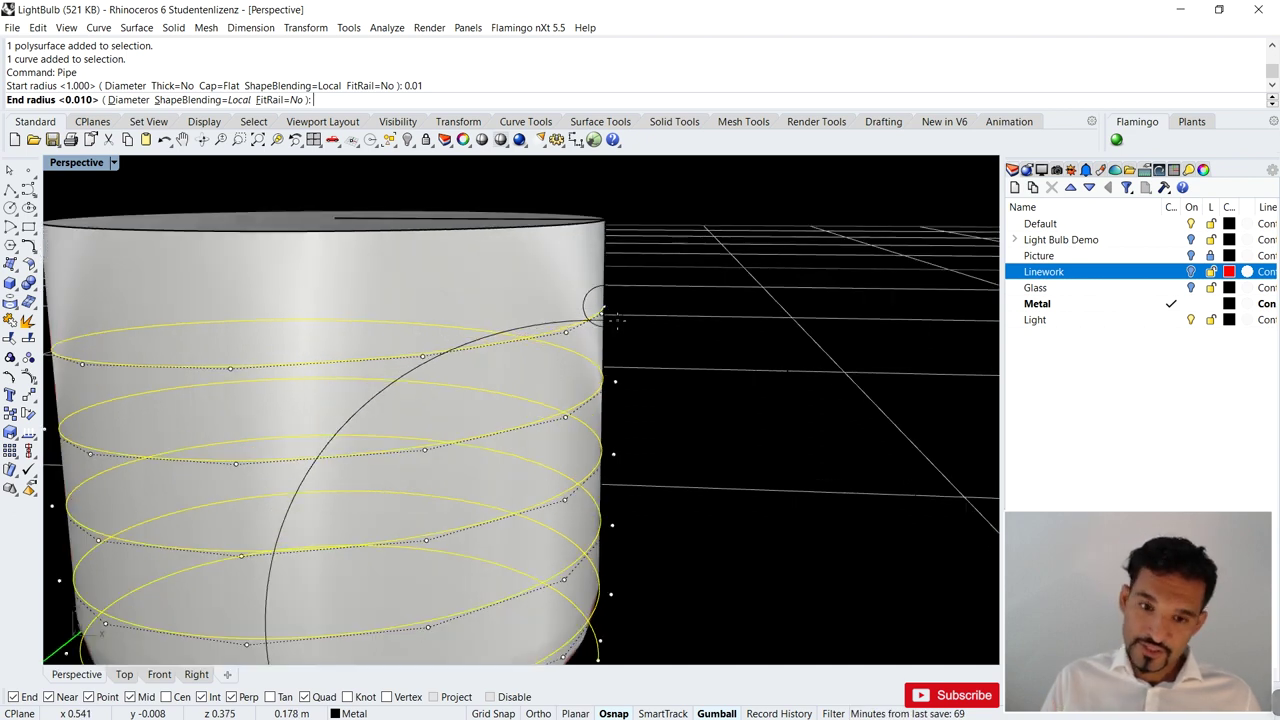
scroll(617, 320, down, 2)
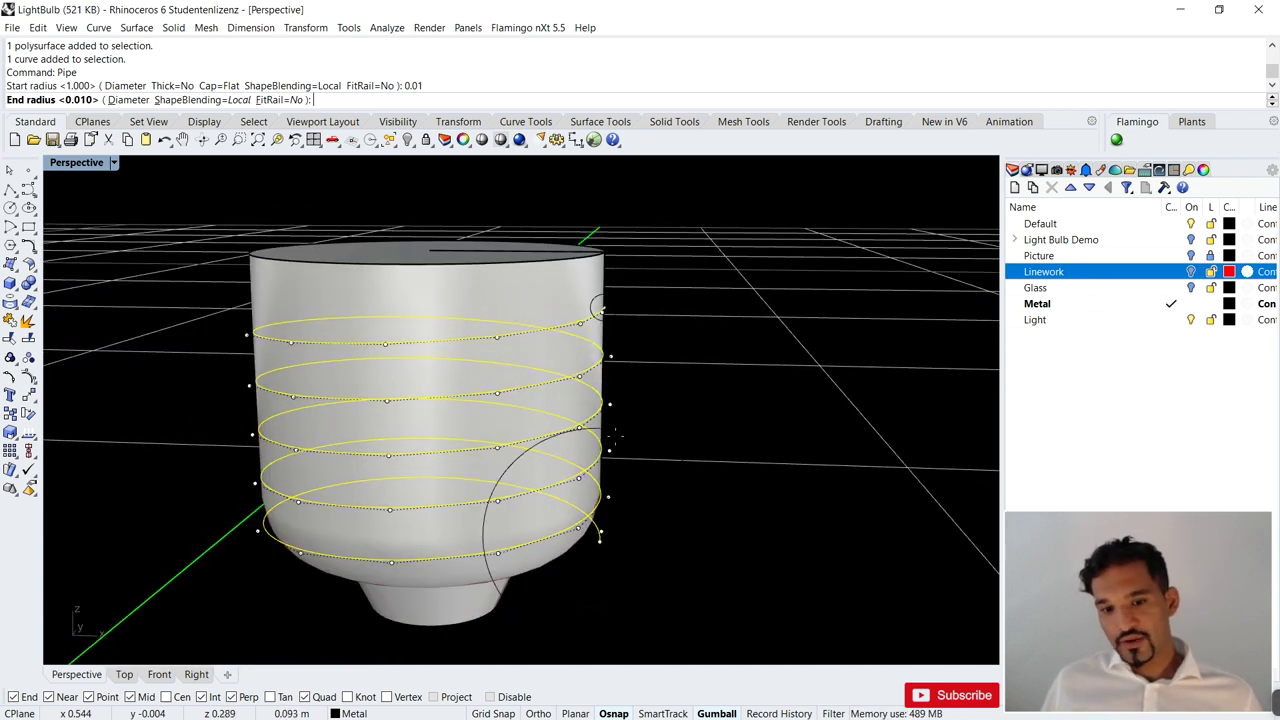
scroll(605, 565, up, 2)
right_drag(600, 523, 622, 572)
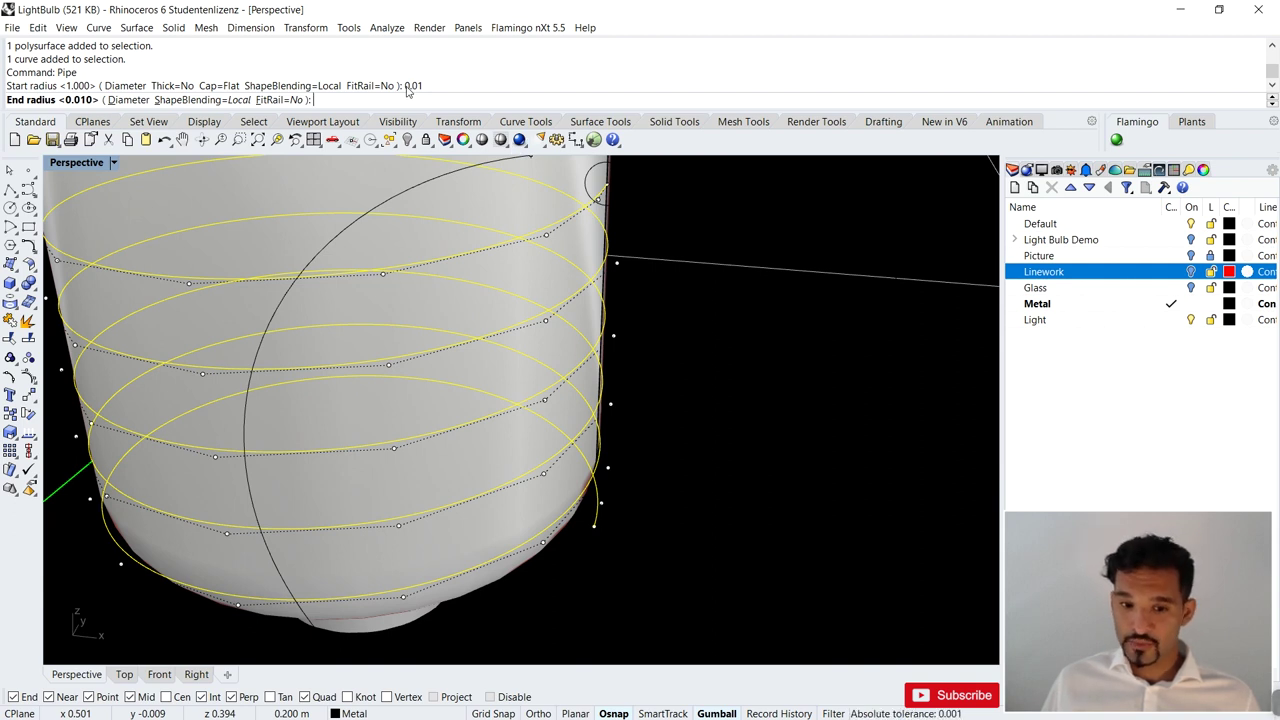
key(Return)
scroll(689, 314, down, 2)
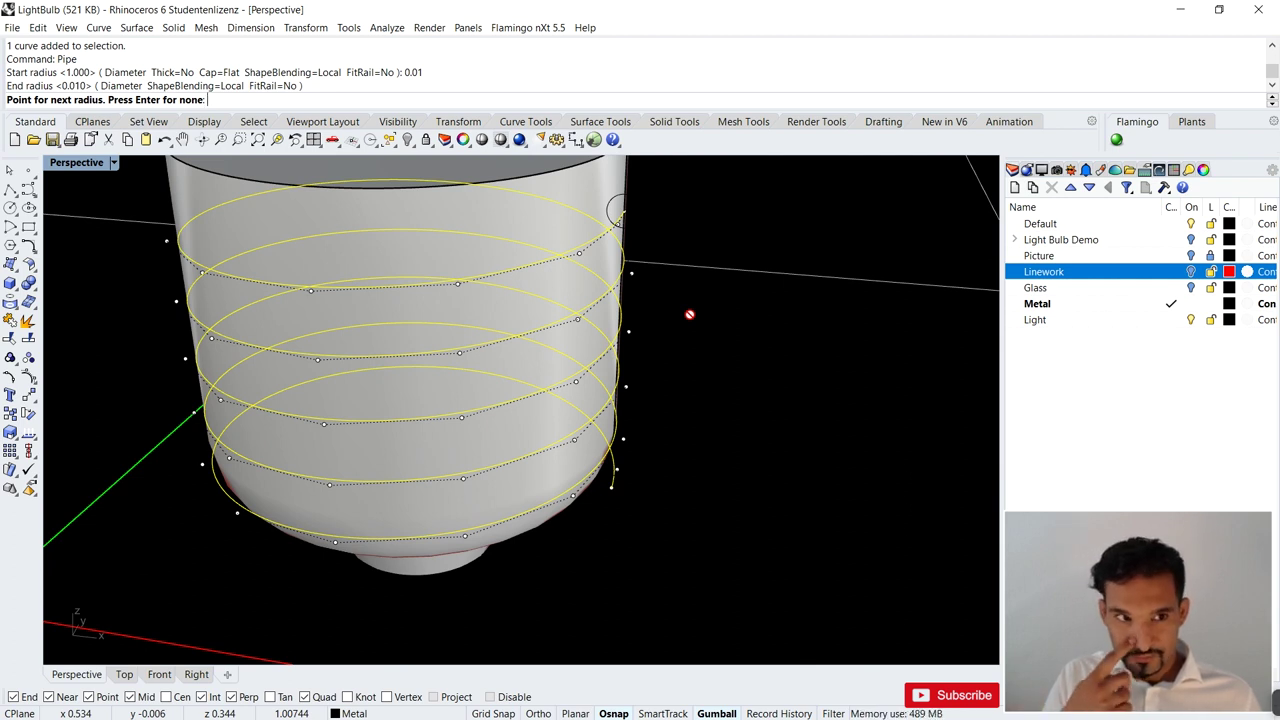
key(Return)
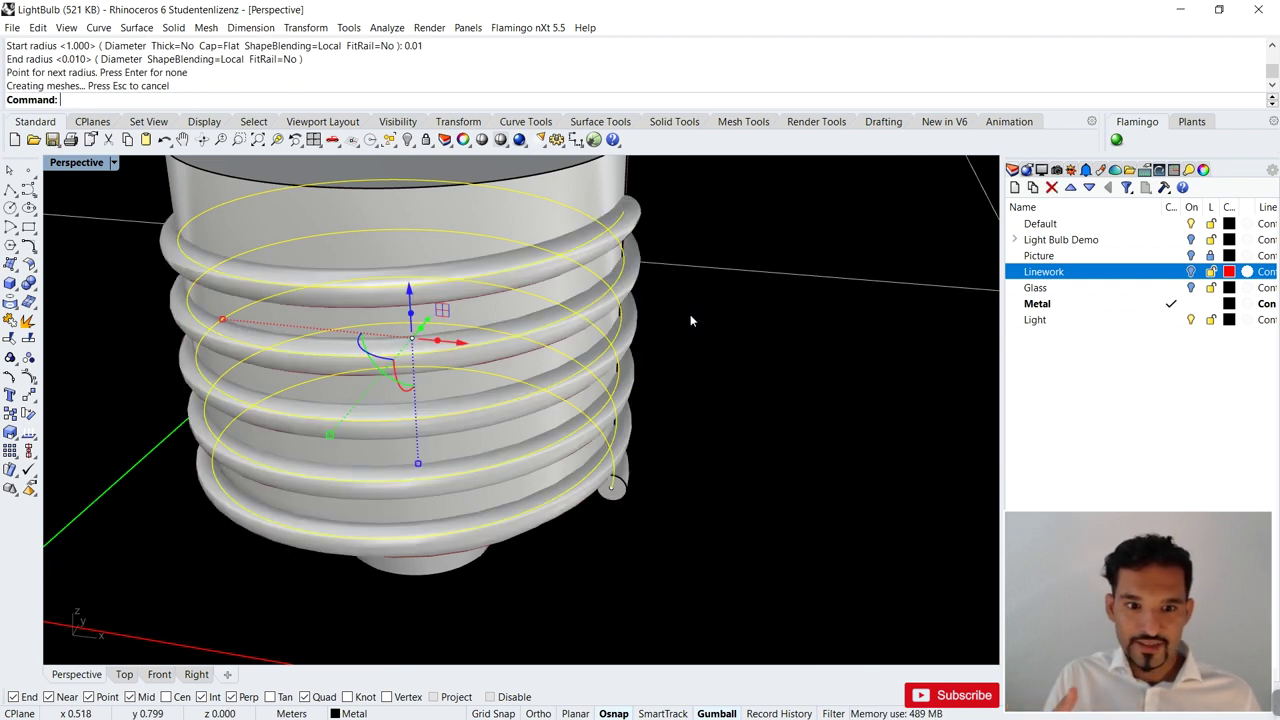
click(689, 318)
right_drag(688, 316, 600, 305)
- Subtract the coil tube from the metal base to carve the spiral thread groove
text(BooleanDifference)
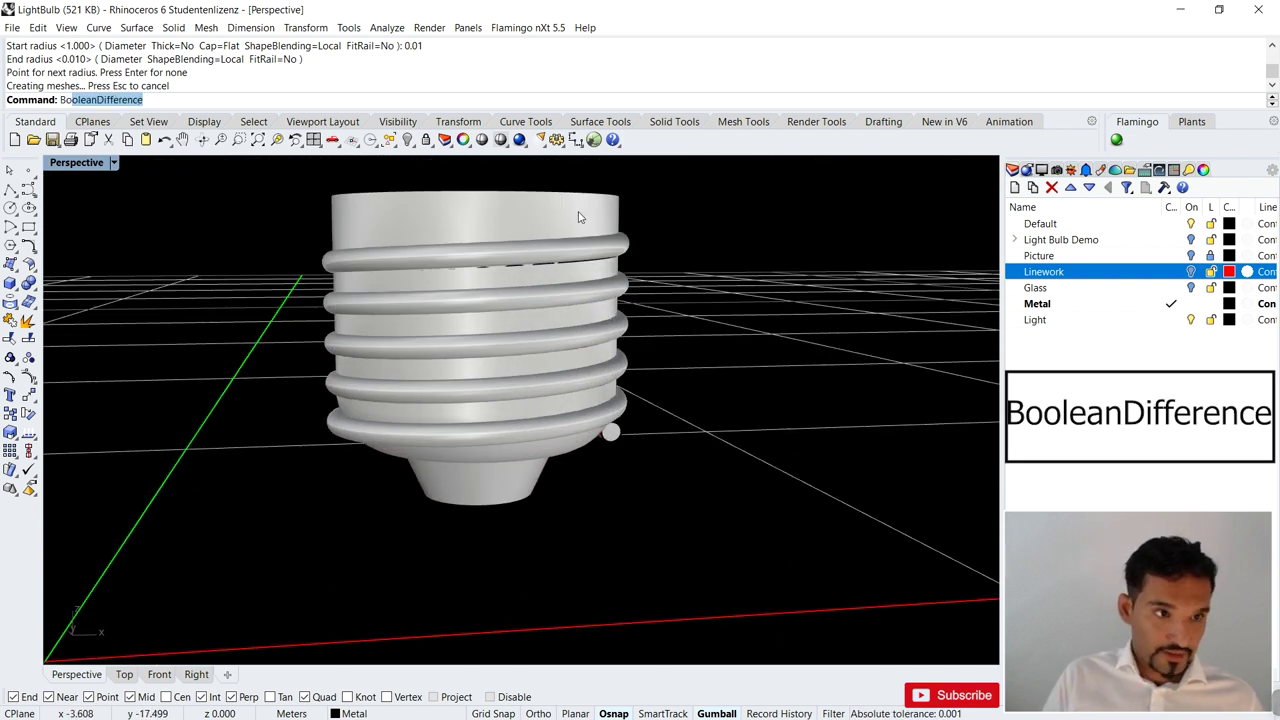
key(Return)
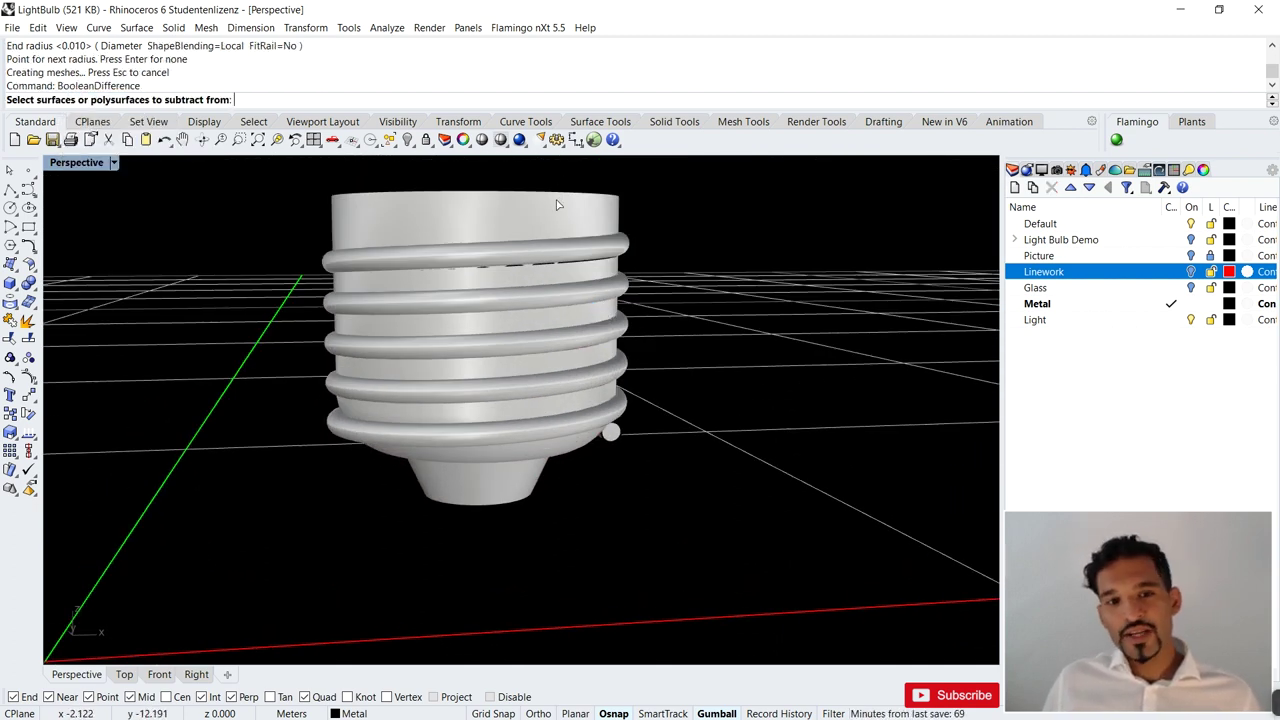
click(355, 217)
right_drag(360, 230, 724, 292)
scroll(628, 261, up, 2)
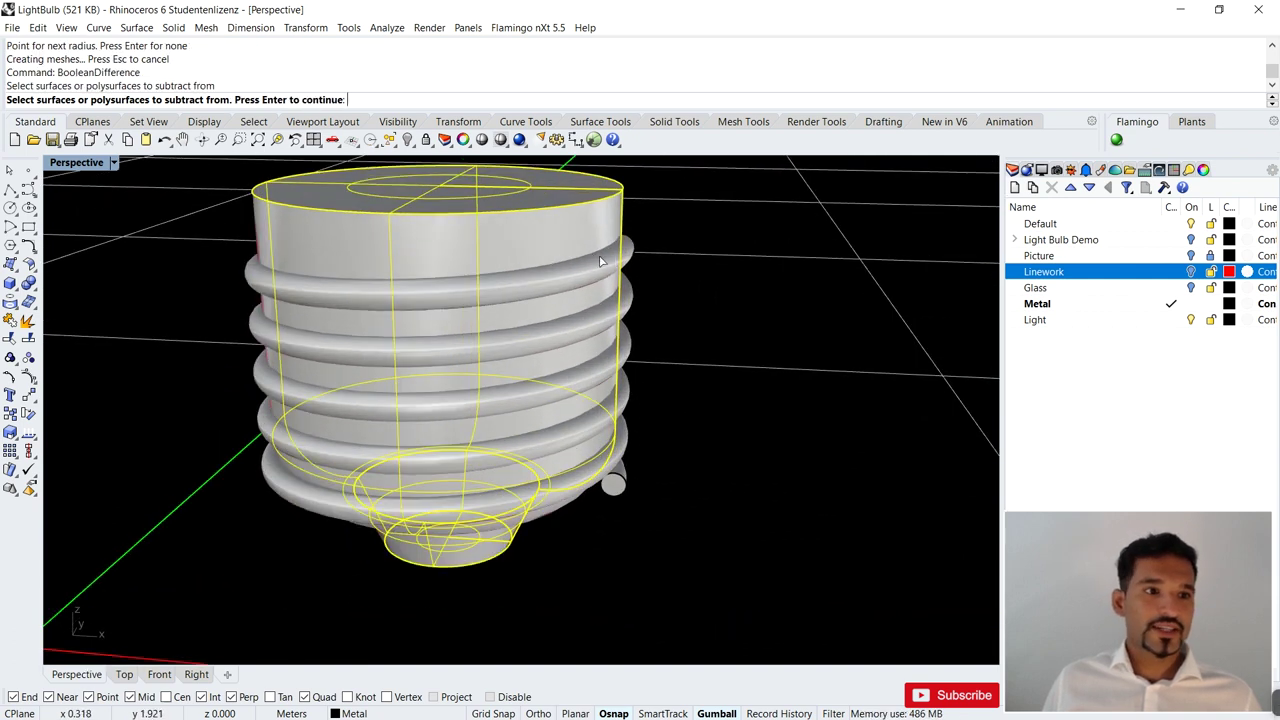
key(Return)
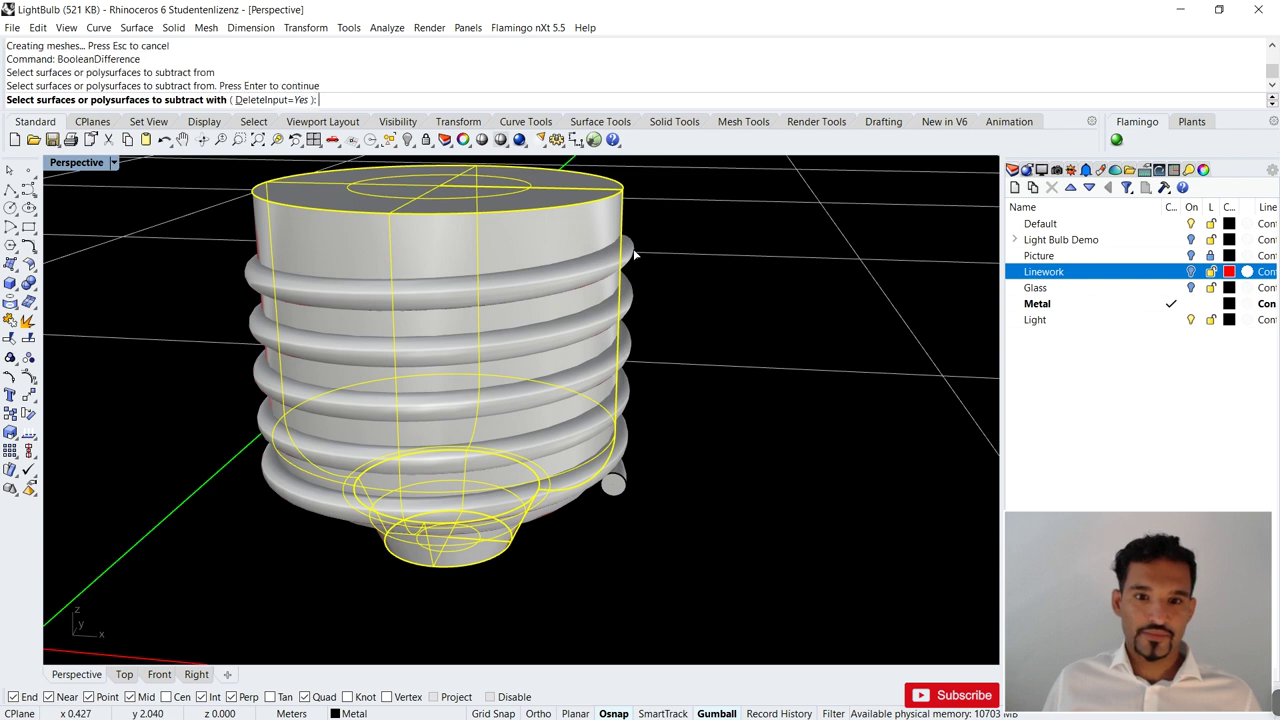
click(633, 252)
key(Return)
mouse_move(633, 253)
right_down()
mouse_move(600, 286)
mouse_move(651, 294)
mouse_move(337, 313)
mouse_move(356, 330)
mouse_move(424, 272)
mouse_move(537, 275)
mouse_move(242, 280)
mouse_move(609, 257)
mouse_move(640, 271)
mouse_move(662, 245)
mouse_move(657, 263)
mouse_move(615, 256)
right_up()
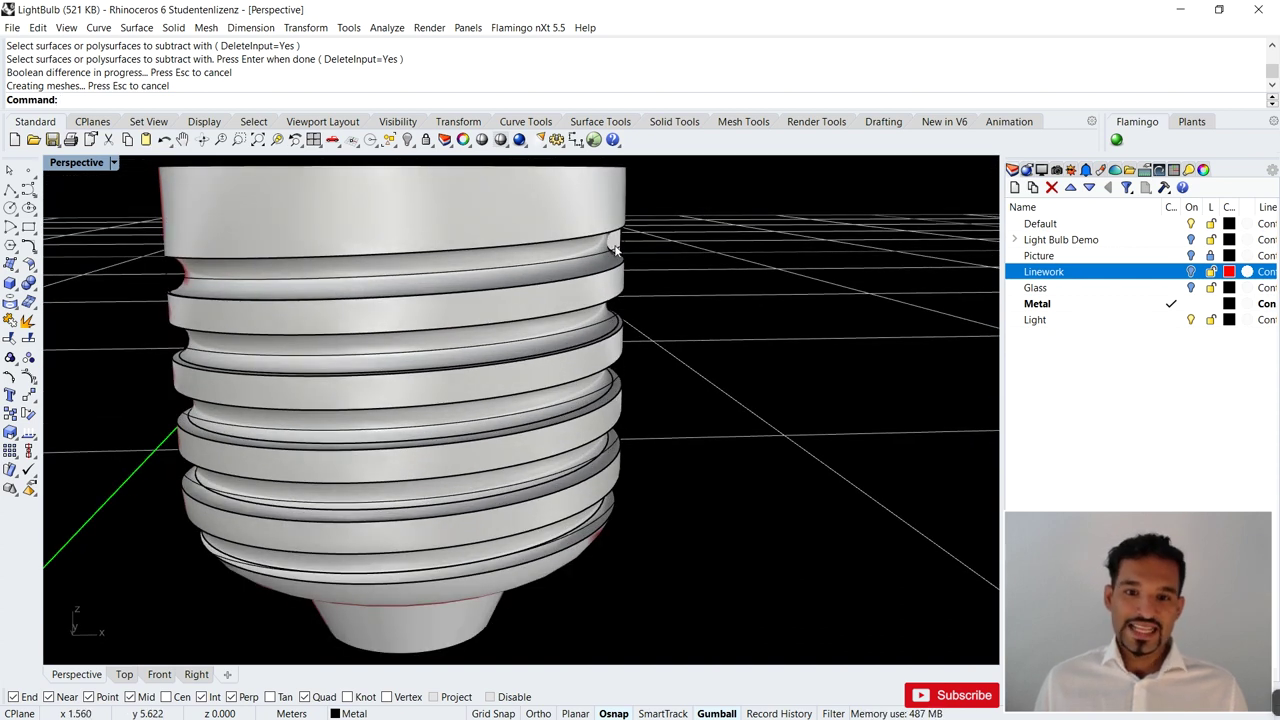
- Delete the leftover helix curve and turn the Glass layer back on
click(615, 248)
key(Return)
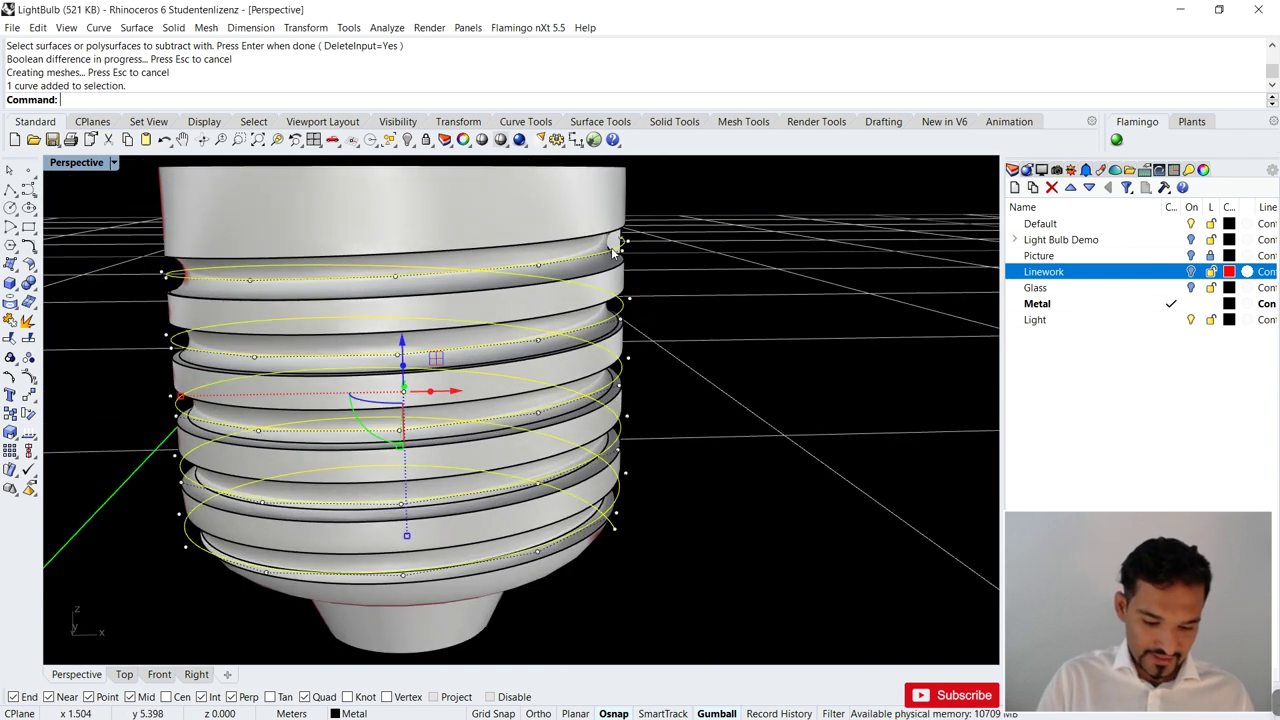
key(Delete)
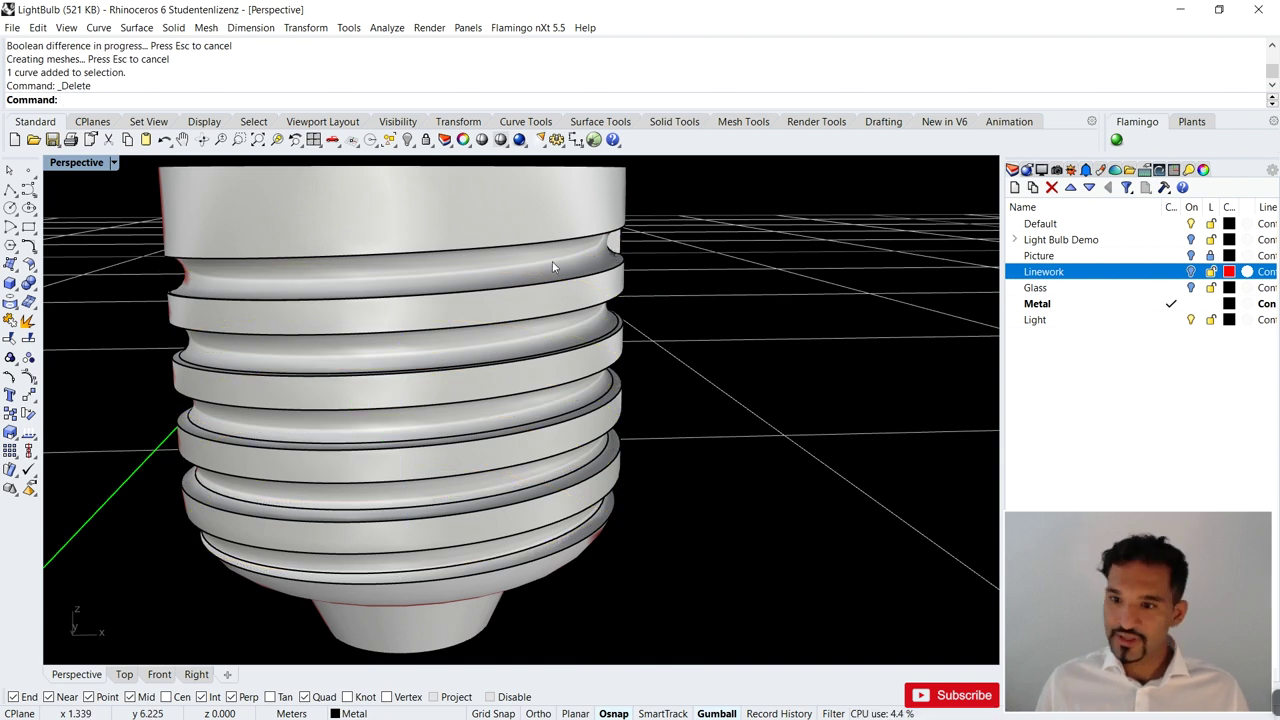
click(1190, 287)
click(1060, 287)
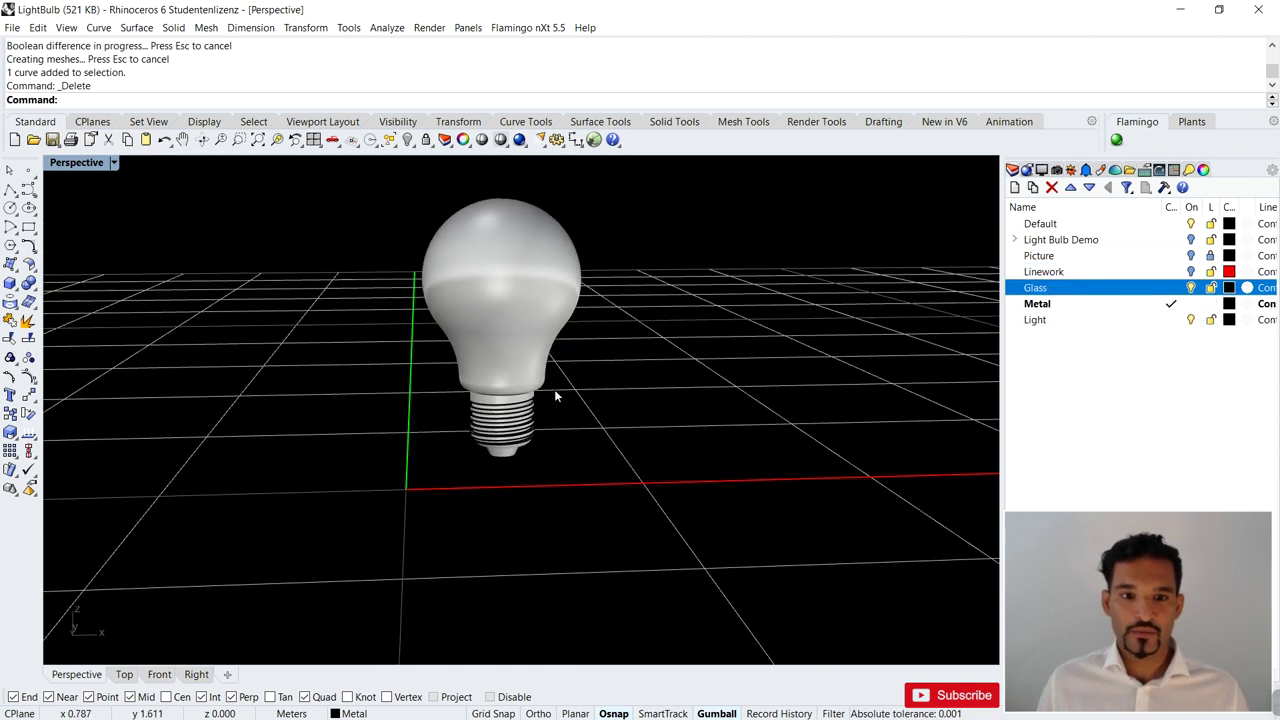
scroll(574, 334, up, 3)
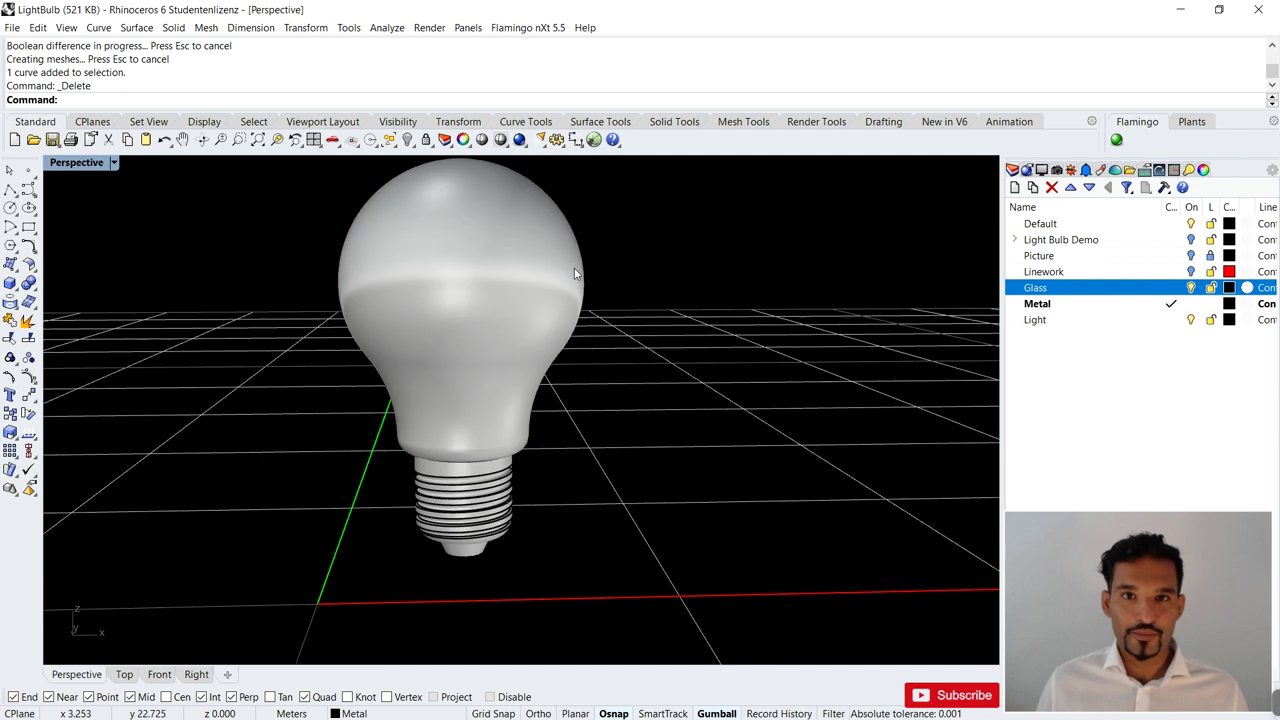
scroll(563, 284, down, 5)
scroll(563, 284, up, 4)
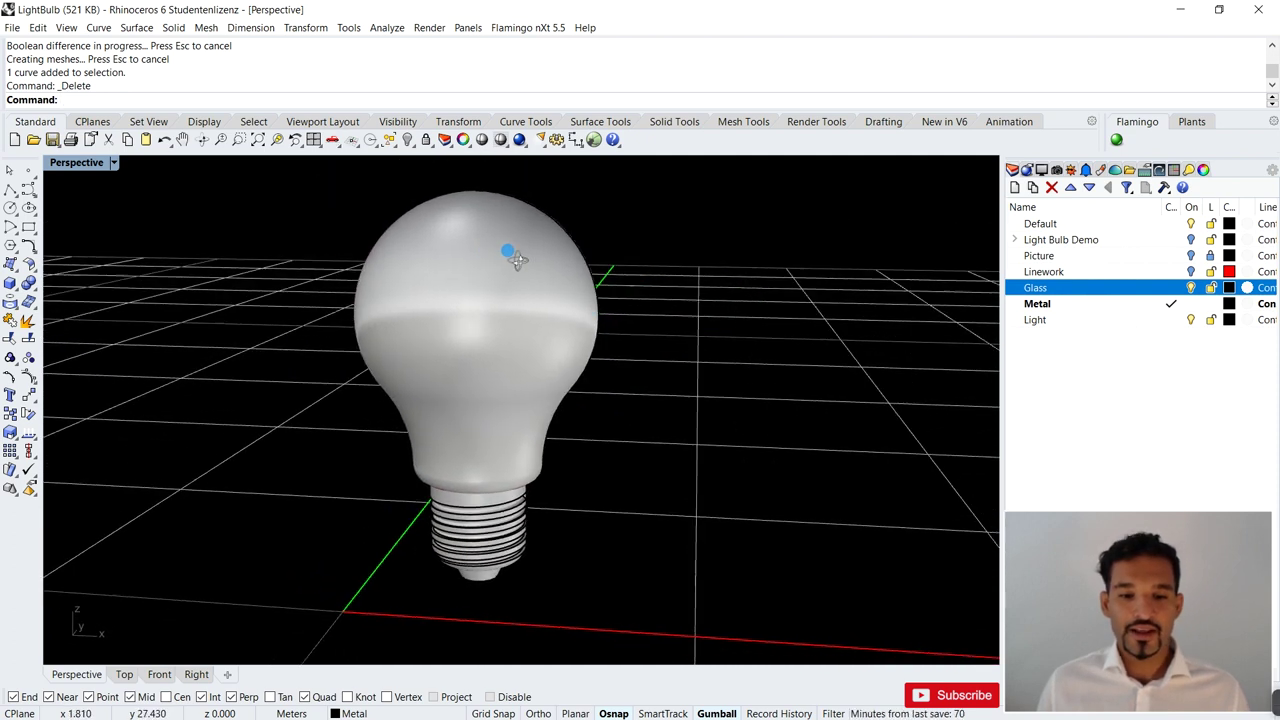
scroll(469, 465, up, 2)
scroll(462, 425, up, 1)
scroll(480, 417, down, 3)
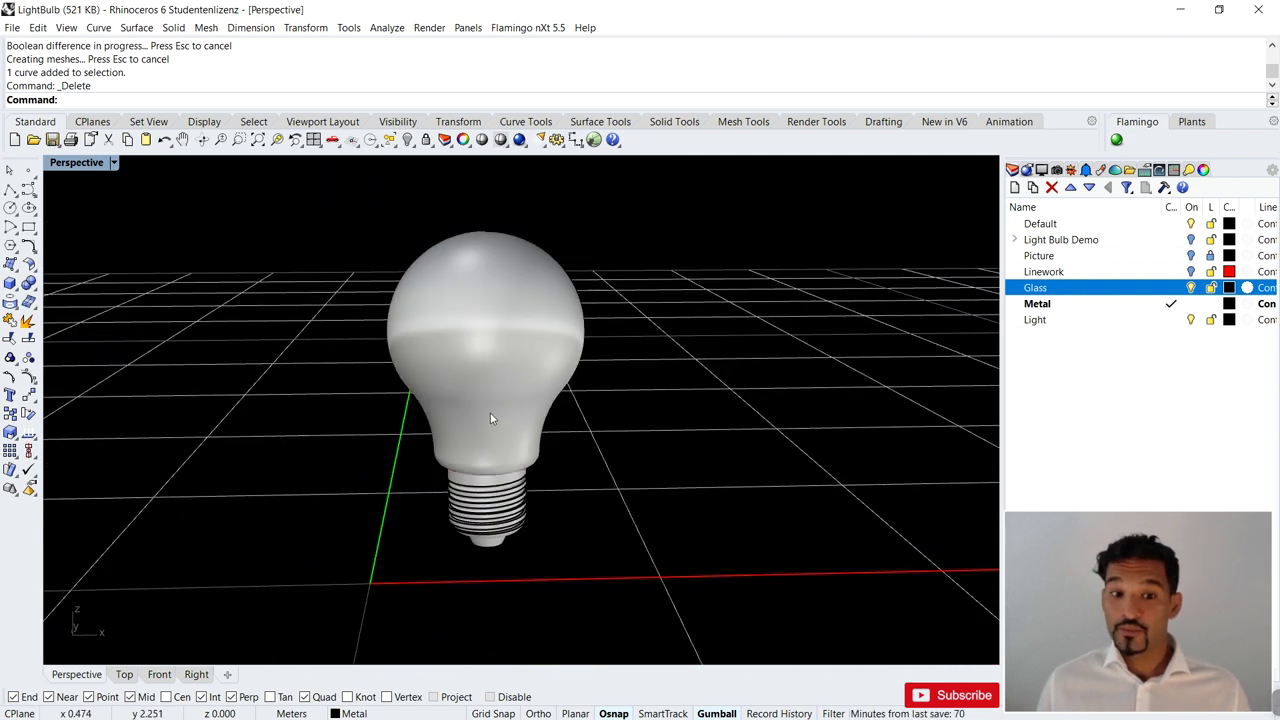
scroll(491, 417, up, 1)
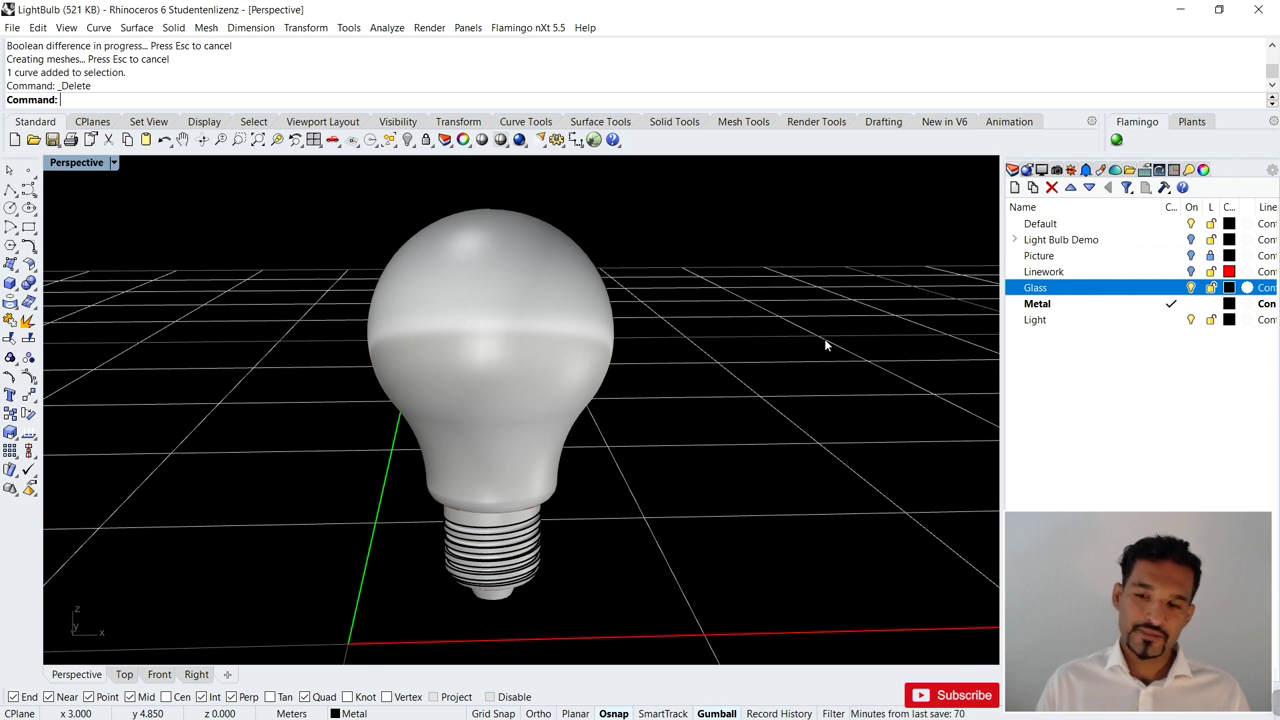
click(1191, 288)
mouse_move(553, 340)
right_down()
mouse_move(553, 395)
mouse_move(552, 360)
right_up()
click(1191, 288)
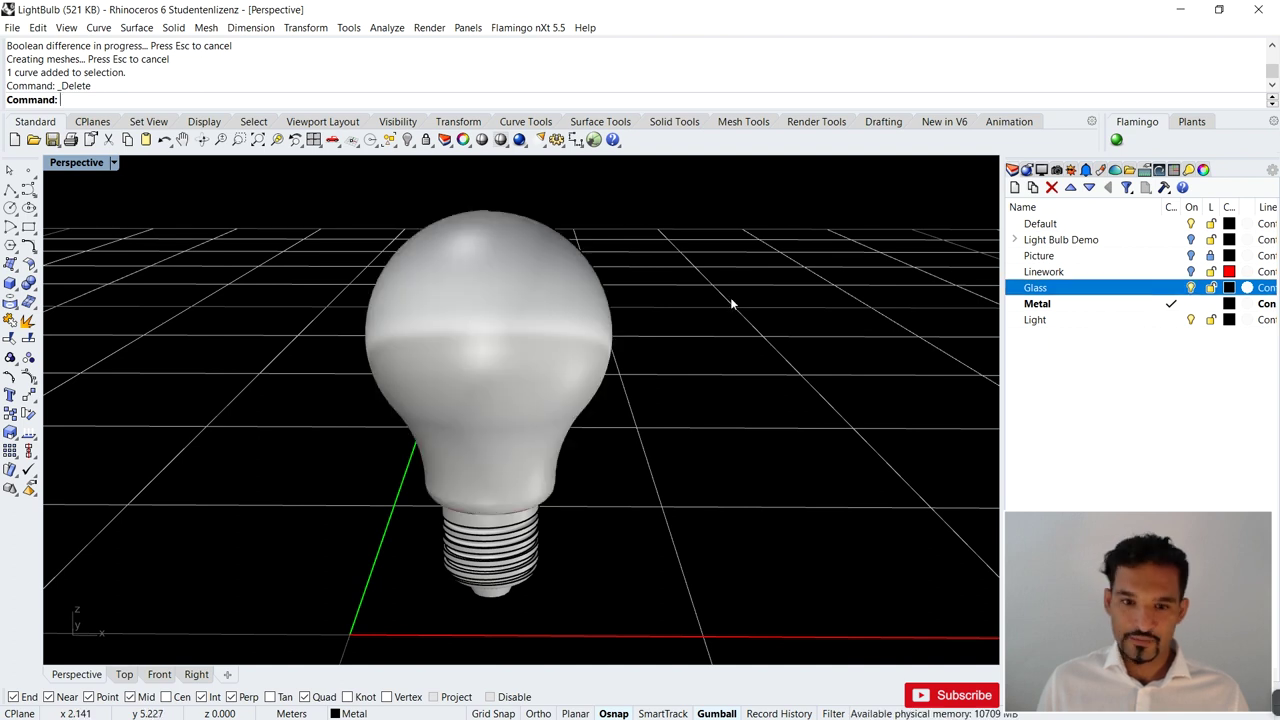
click(604, 312)
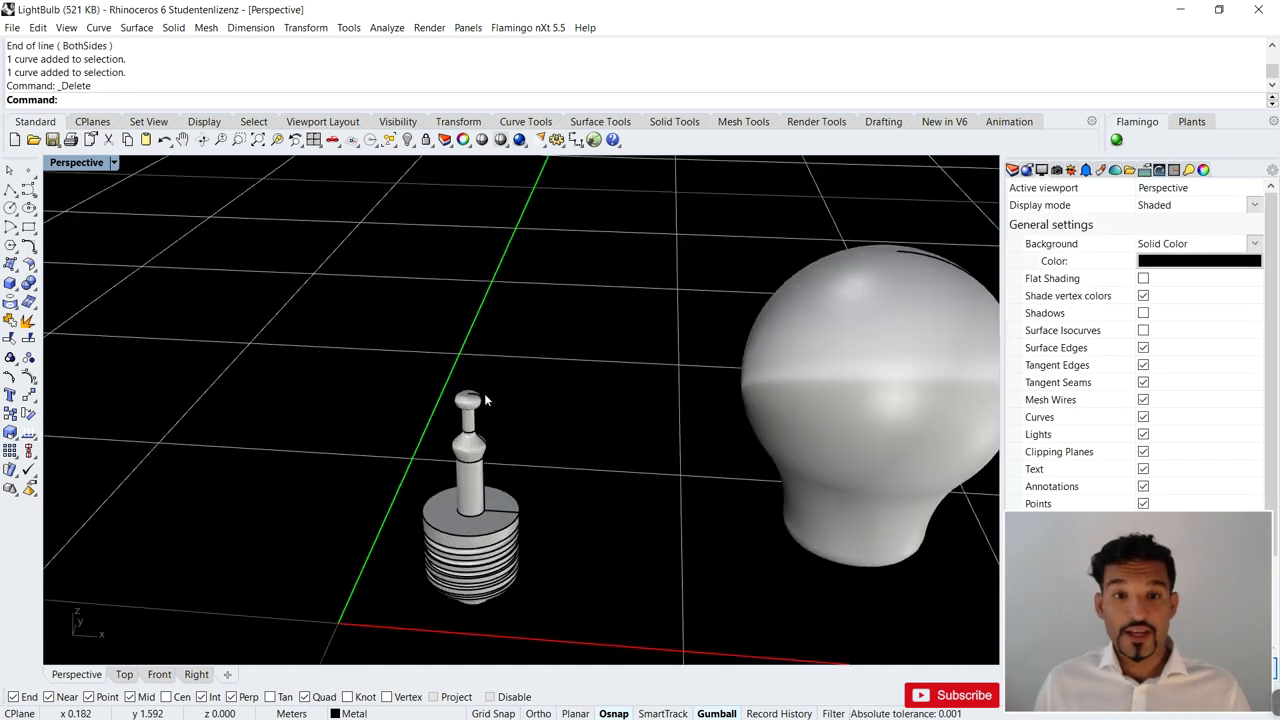
- Change the viewport background colour from black to White
scroll(446, 374, up, 2)
scroll(521, 348, down, 2)
scroll(521, 348, up, 3)
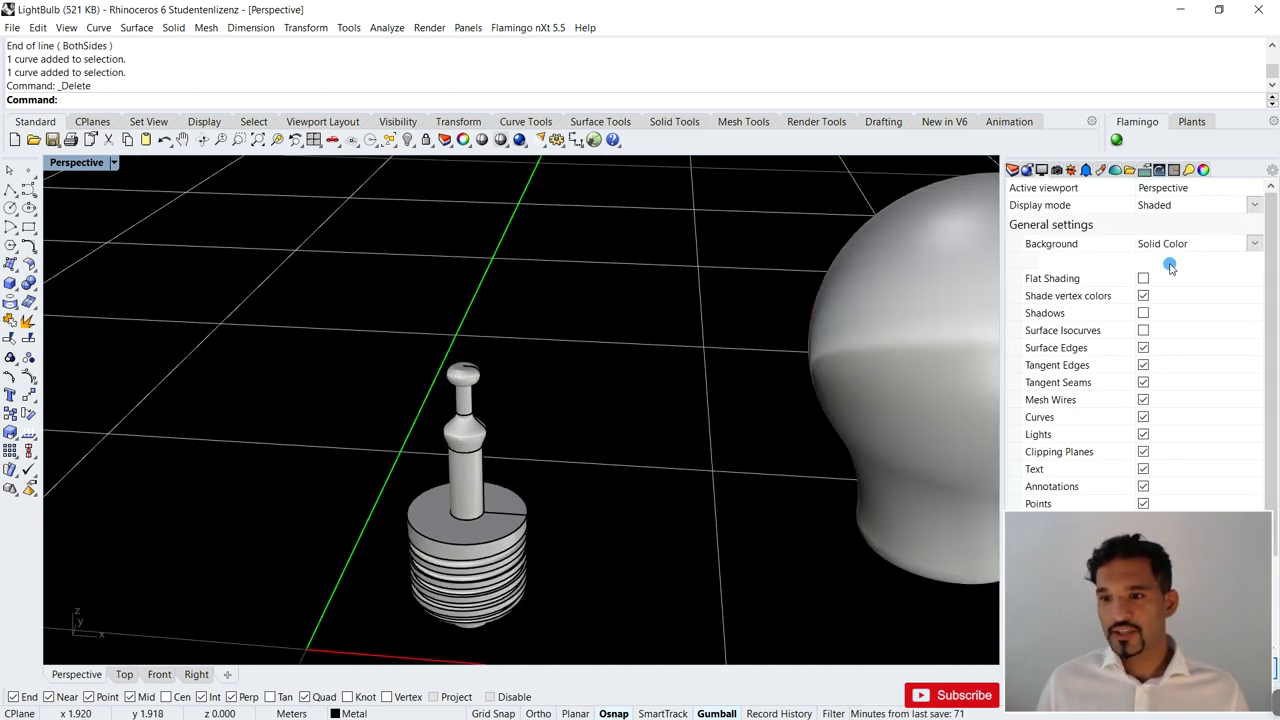
click(1170, 262)
click(468, 204)
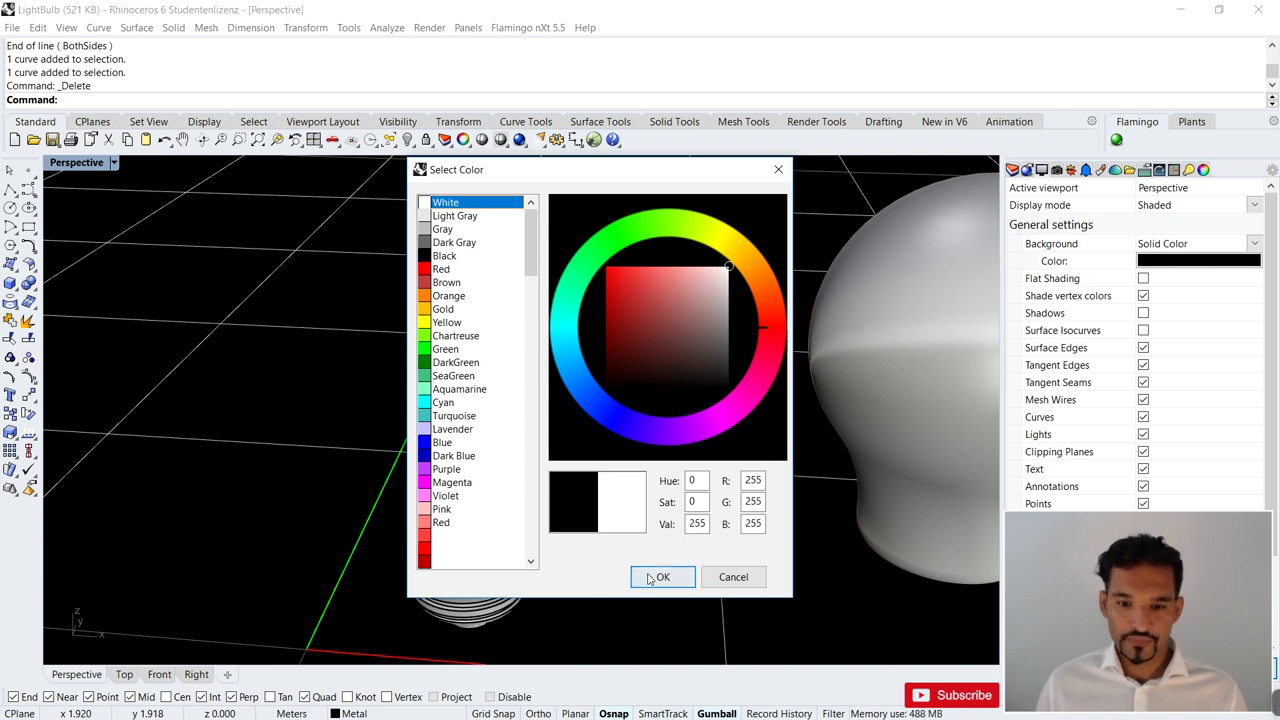
click(660, 577)
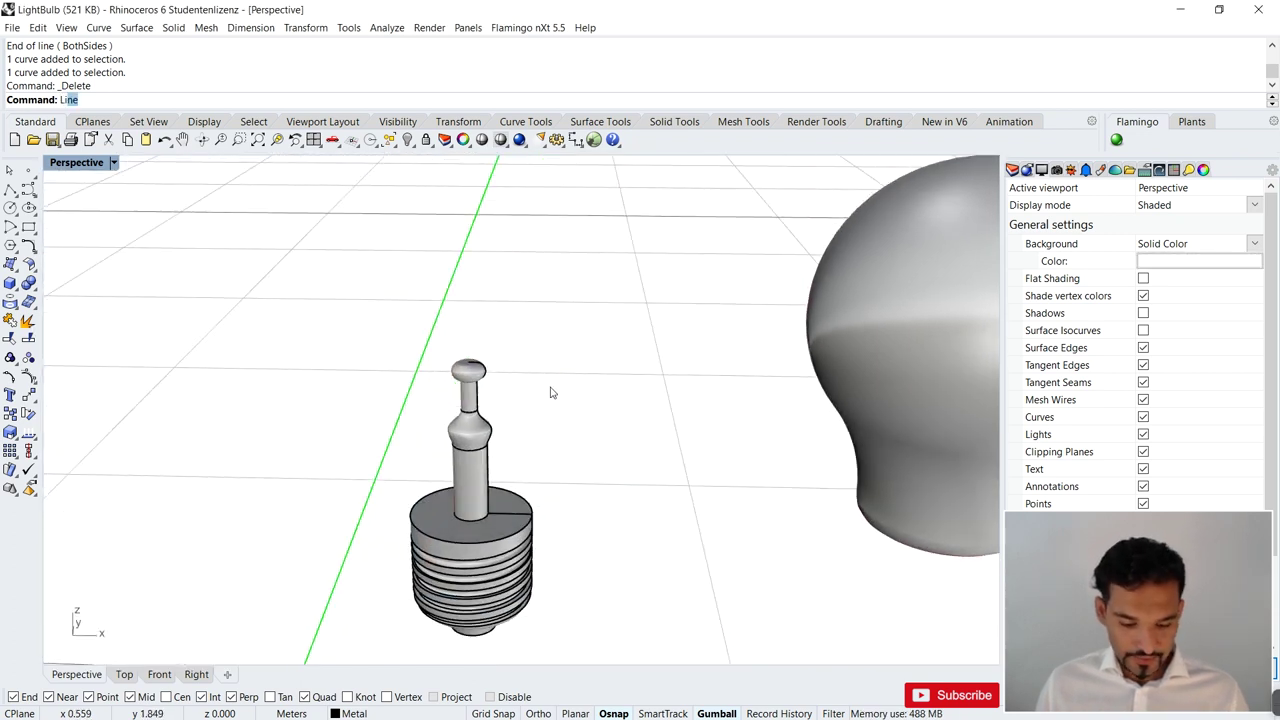
key(Return)
scroll(469, 341, up, 3)
- Draw a vertical line up from the knob top and tilt it left by dragging its top point
text(v)
key(Return)
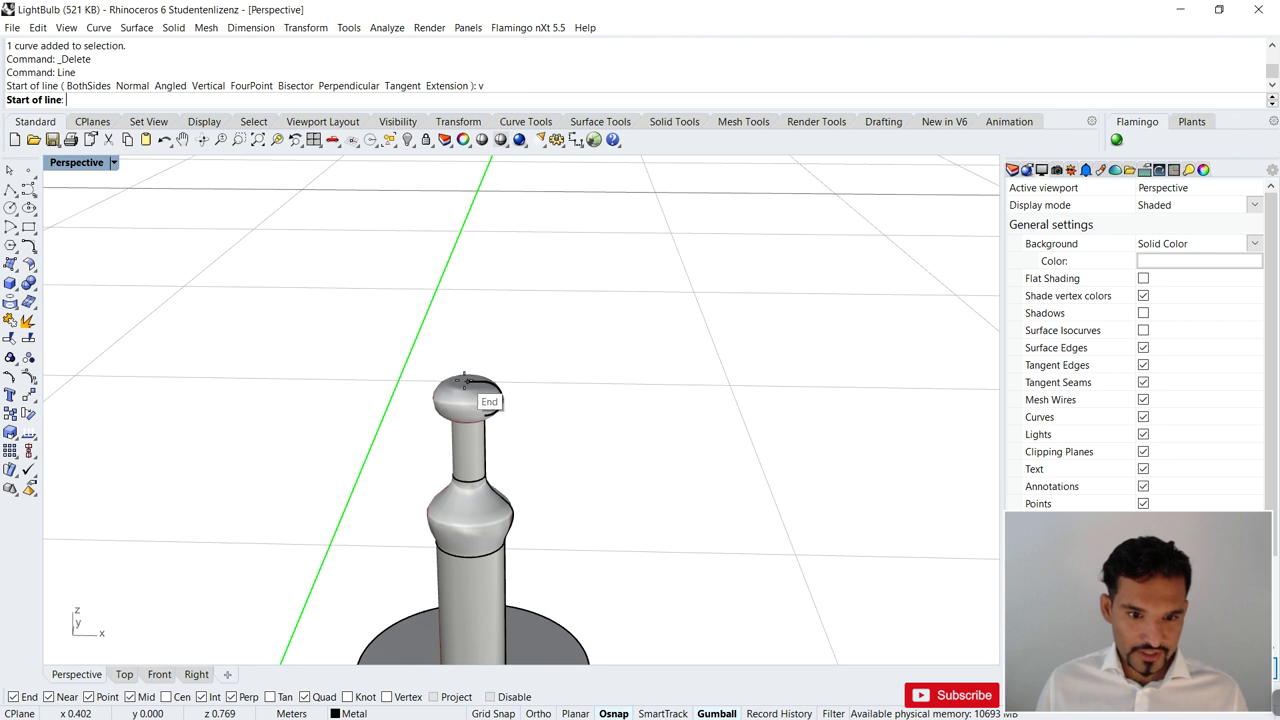
click(467, 381)
scroll(563, 257, down, 3)
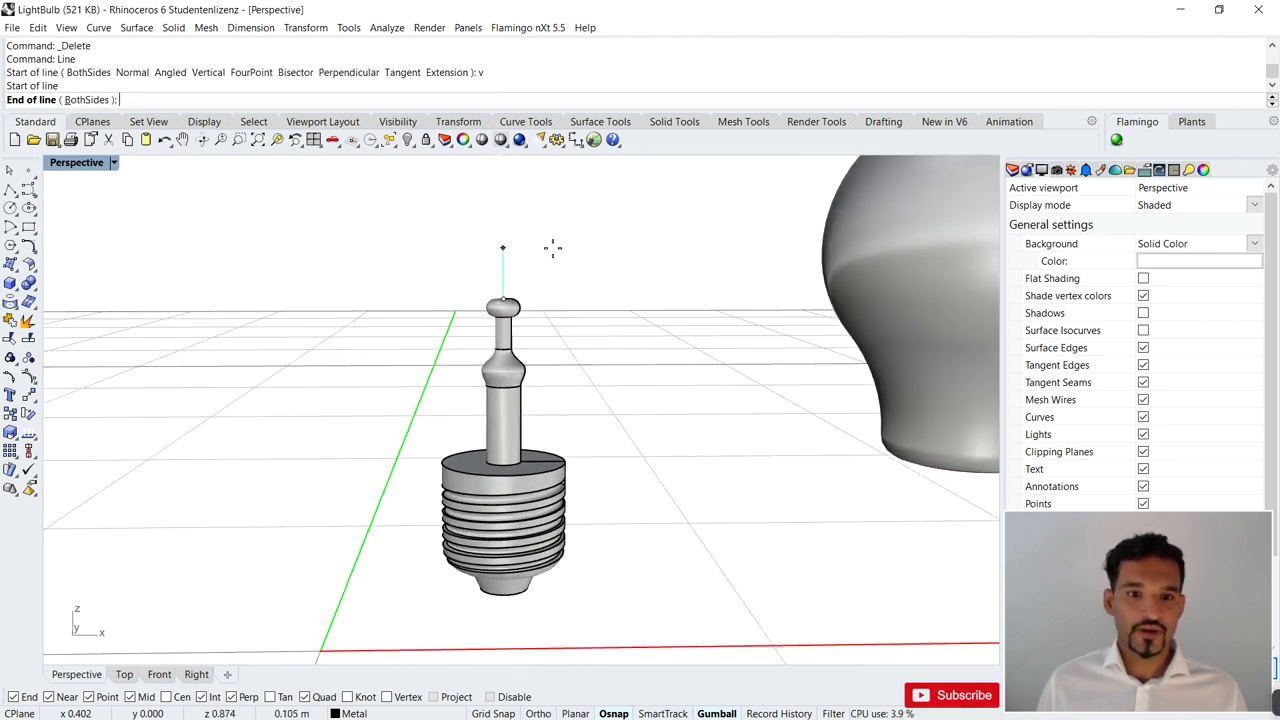
click(546, 238)
scroll(534, 268, up, 5)
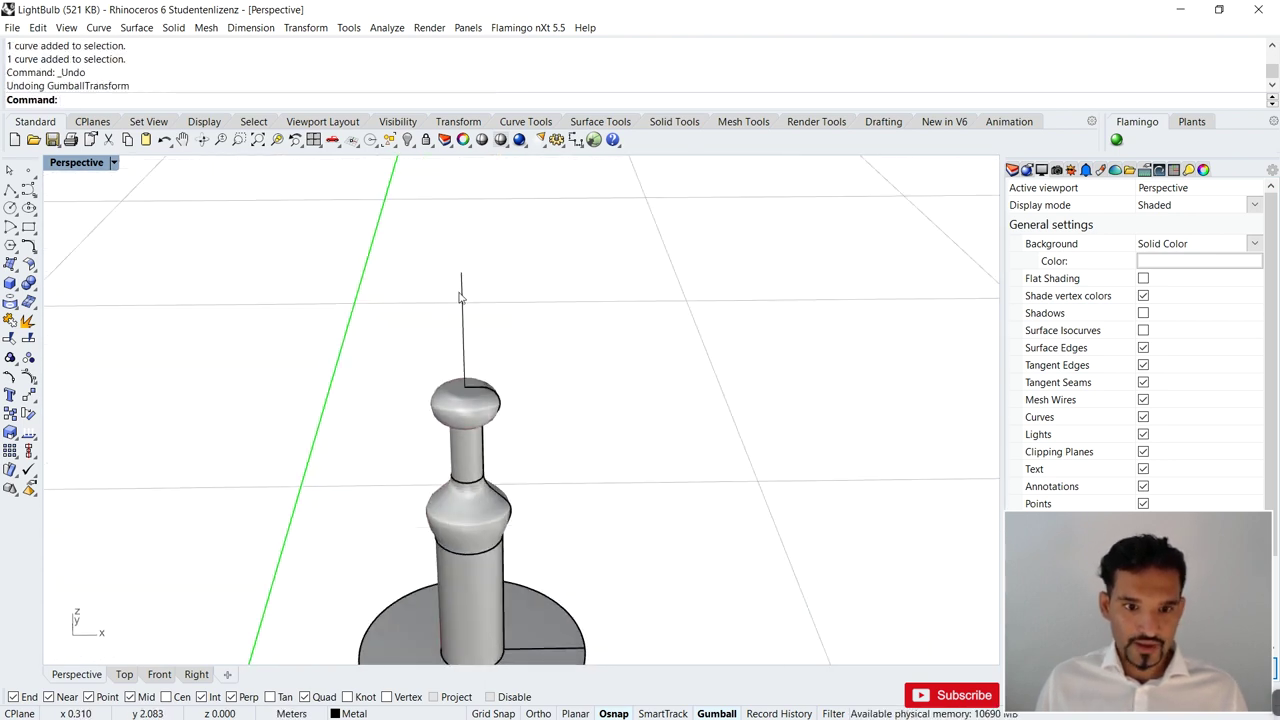
click(461, 297)
text(POn)
key(Return)
click(461, 272)
drag(514, 272, 421, 272)
key(Escape)
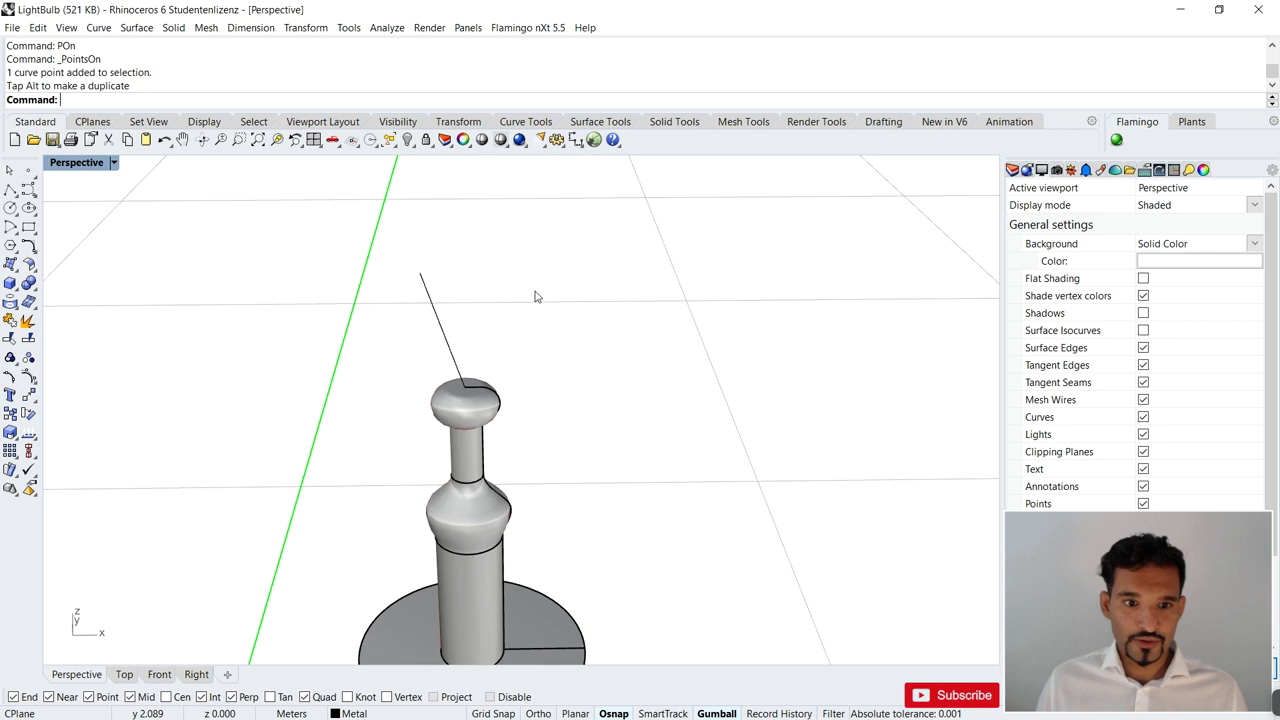
- Mirror the tilted line about the knob's vertical axis to form the V
drag(398, 329, 402, 330)
text(MI)
key(Return)
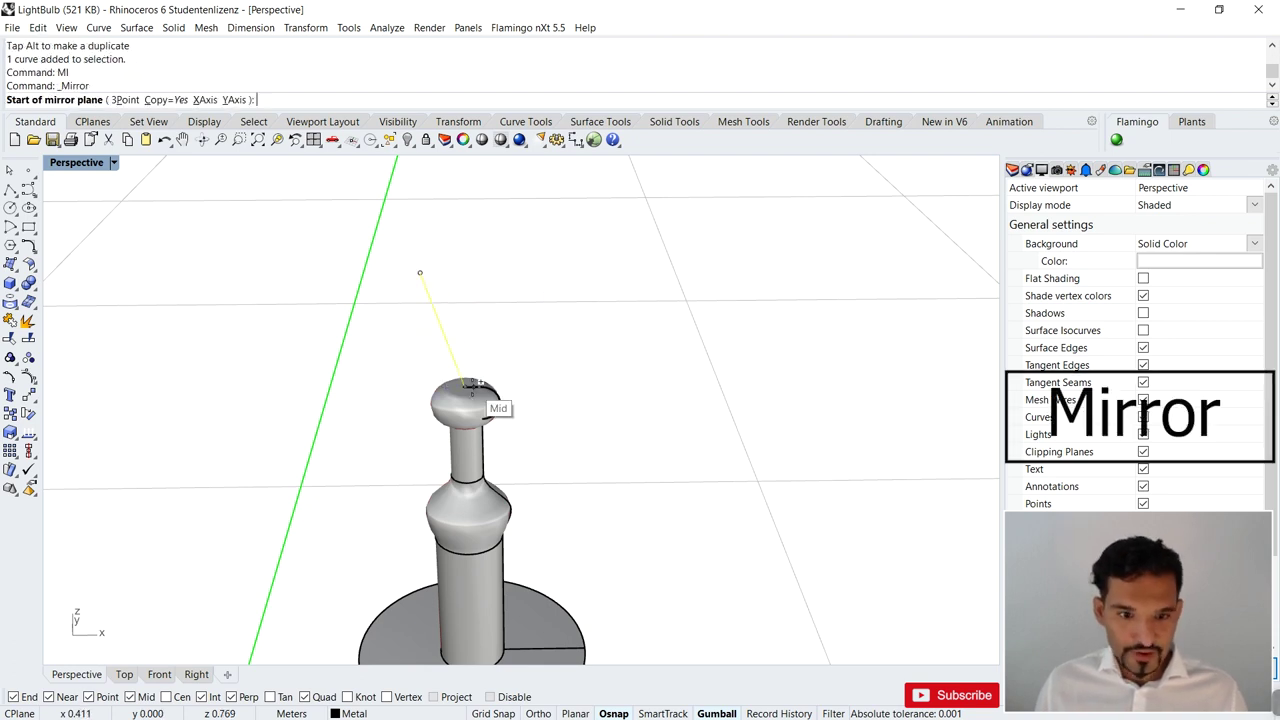
click(465, 383)
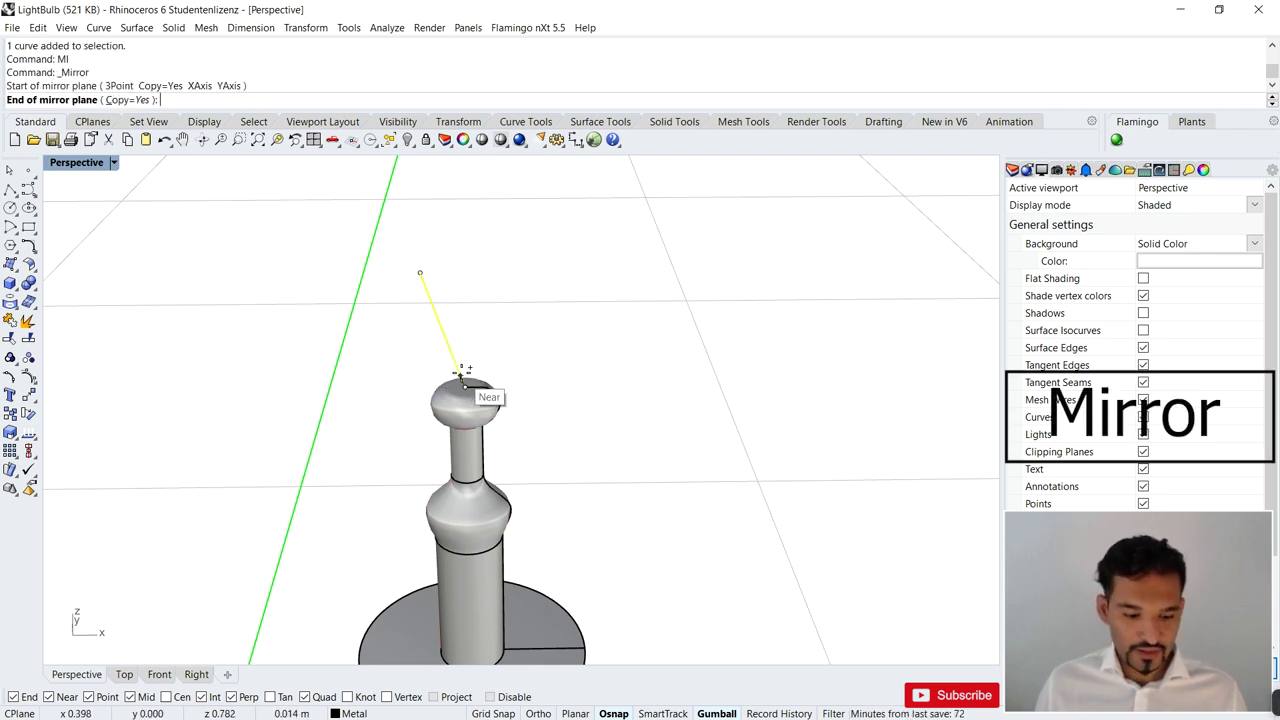
key(F8)
click(476, 265)
key(Escape)
right_drag(476, 265, 367, 282)
- Create a five-turn, 0.01-radius helix whose axis spans the tips of the two wires
text(Helix)
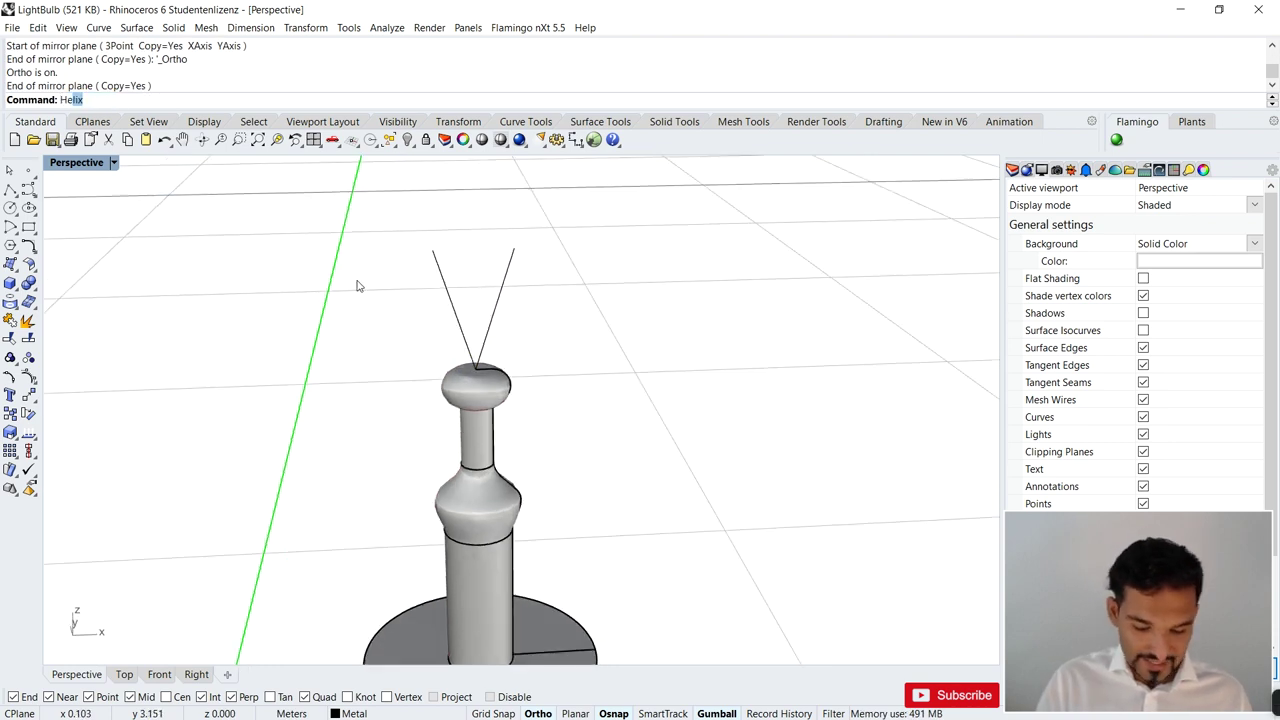
key(Return)
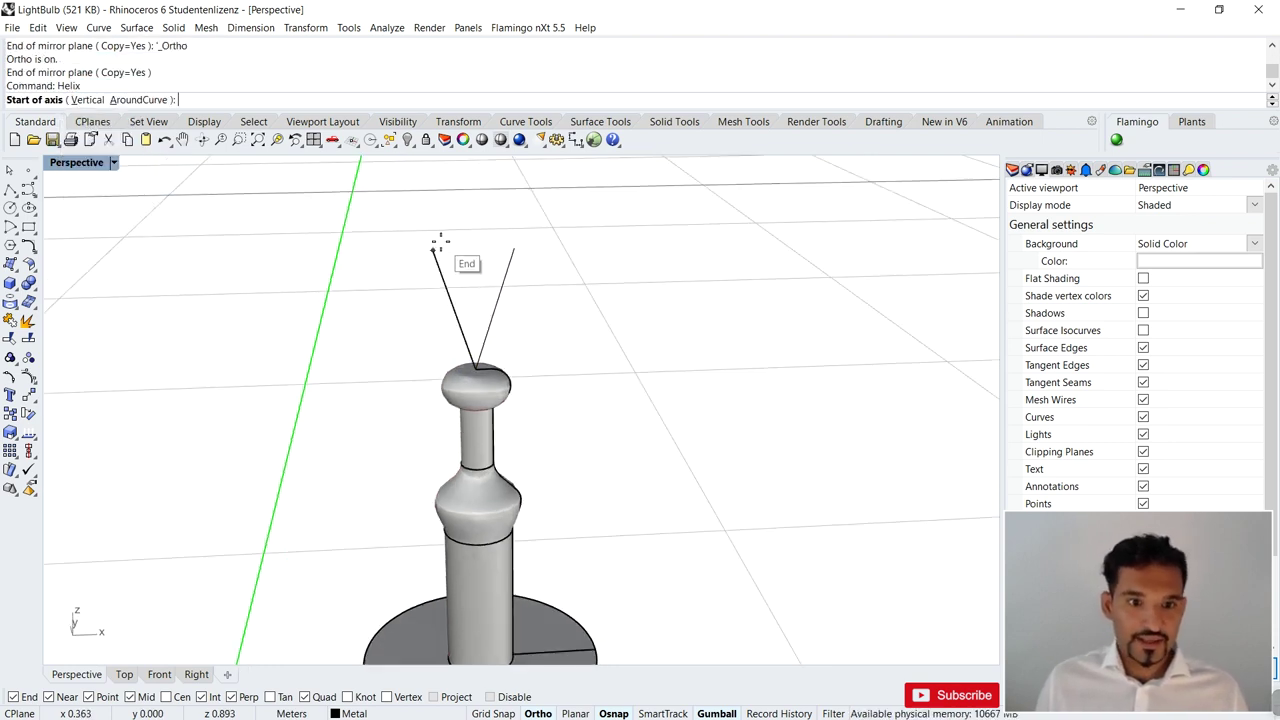
click(432, 250)
click(513, 248)
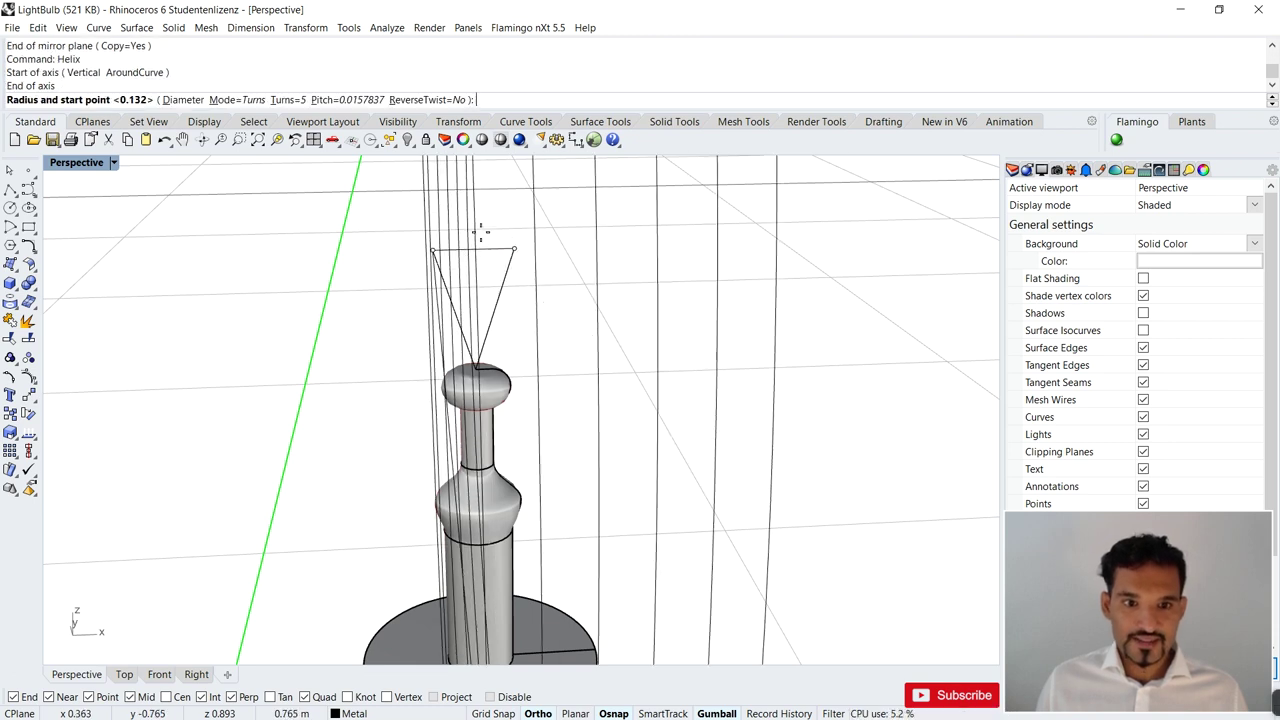
right_drag(455, 230, 636, 248)
scroll(632, 248, up, 1)
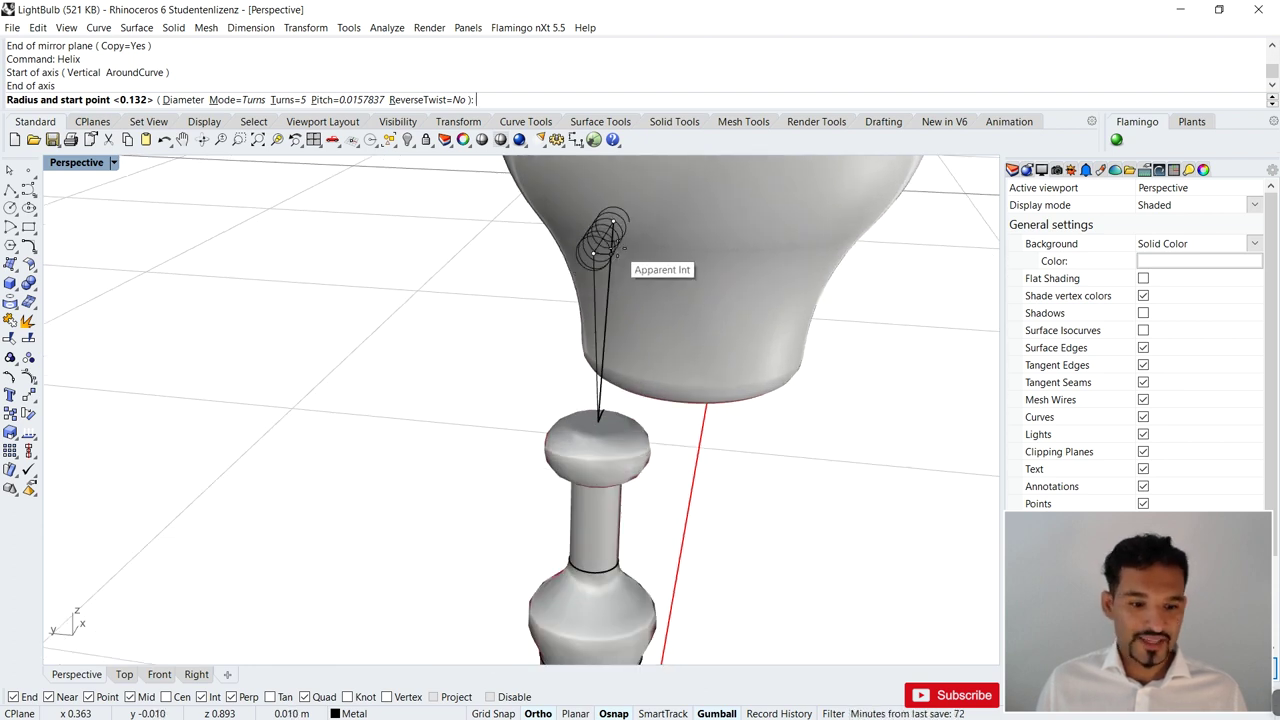
text(0.01)
key(Return)
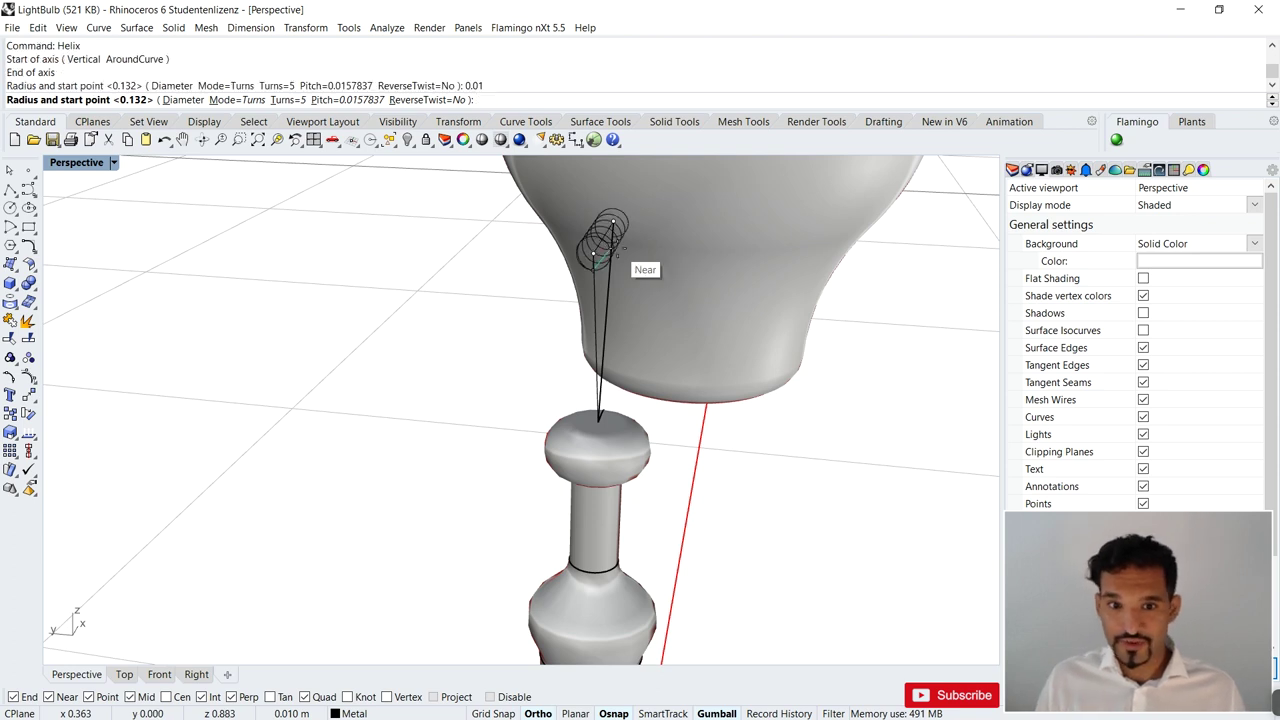
click(618, 250)
scroll(500, 286, up, 5)
right_drag(378, 290, 314, 321)
- Move the helix onto the wire tips and check its placement from the side
click(305, 284)
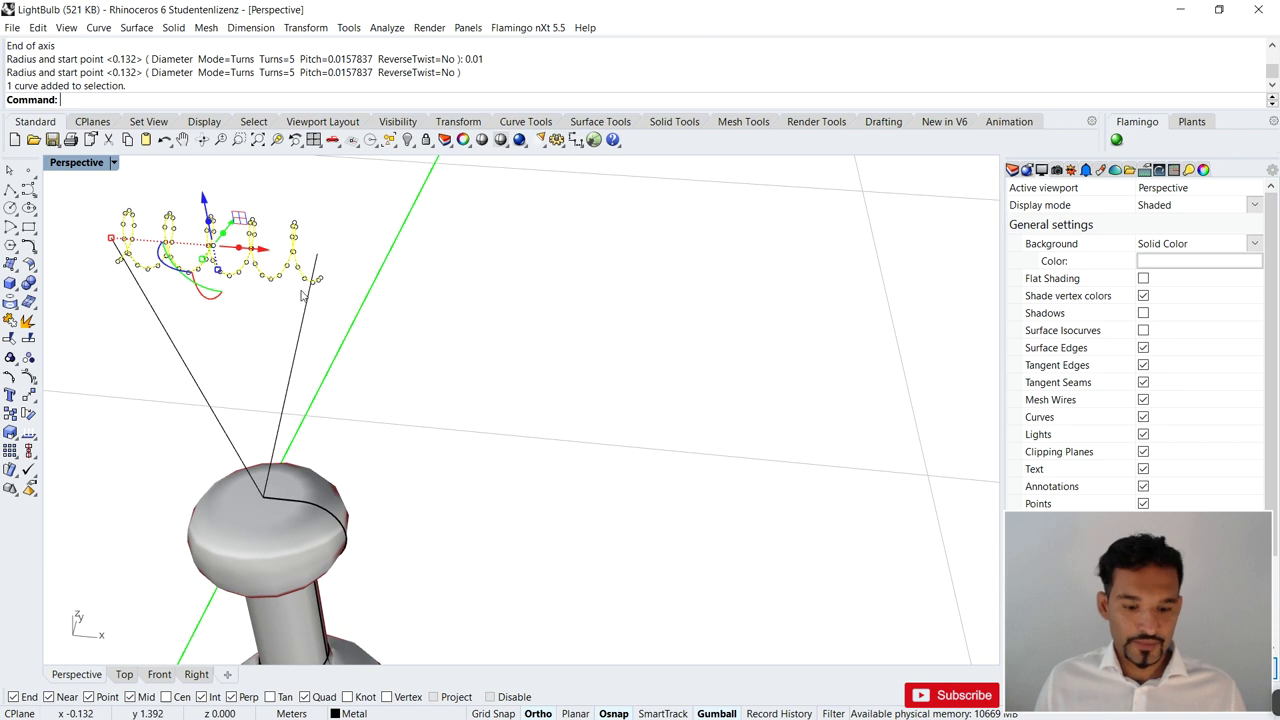
scroll(304, 292, up, 3)
text(M)
key(Return)
click(340, 266)
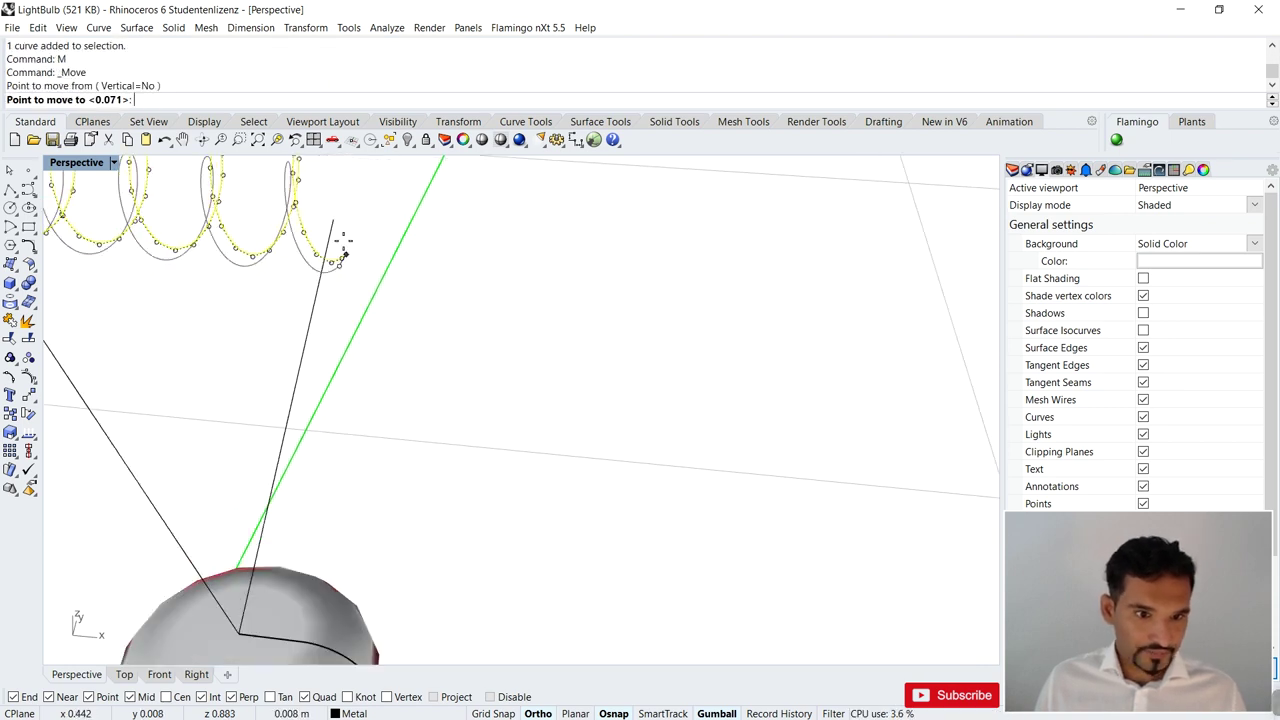
click(329, 214)
scroll(617, 351, down, 5)
right_drag(617, 351, 672, 305)
scroll(672, 305, up, 5)
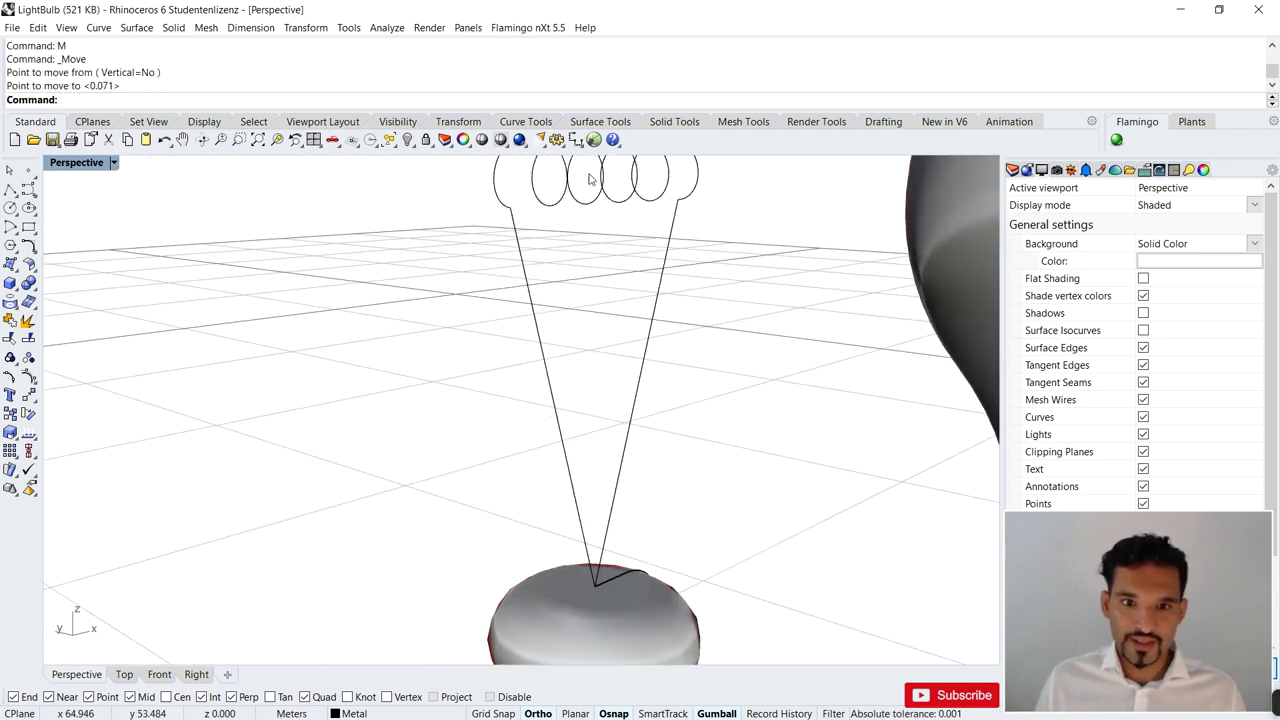
scroll(437, 337, down, 5)
right_drag(477, 320, 440, 282)
- Join the helix and both V wires into one curve and choose the Metal layer
drag(522, 218, 290, 360)
key(Return)
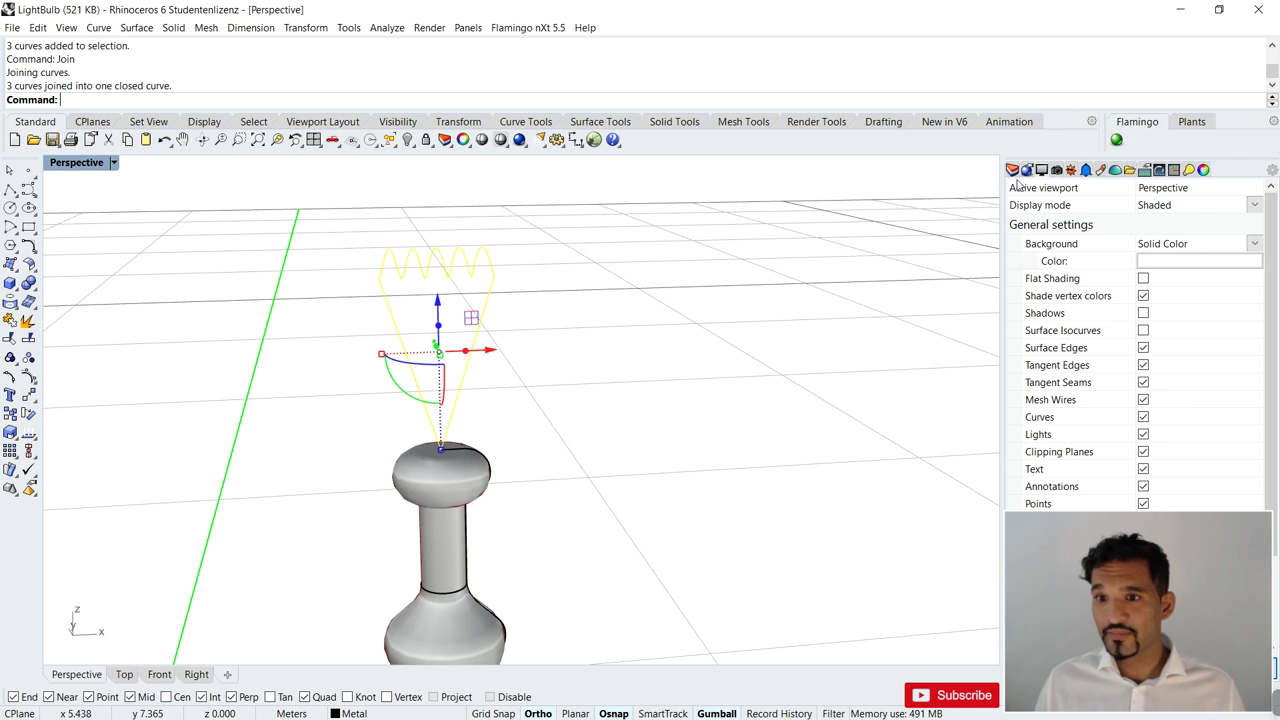
click(1013, 171)
click(1072, 304)
- Pipe the joined filament curve with radius 0.001
click(795, 318)
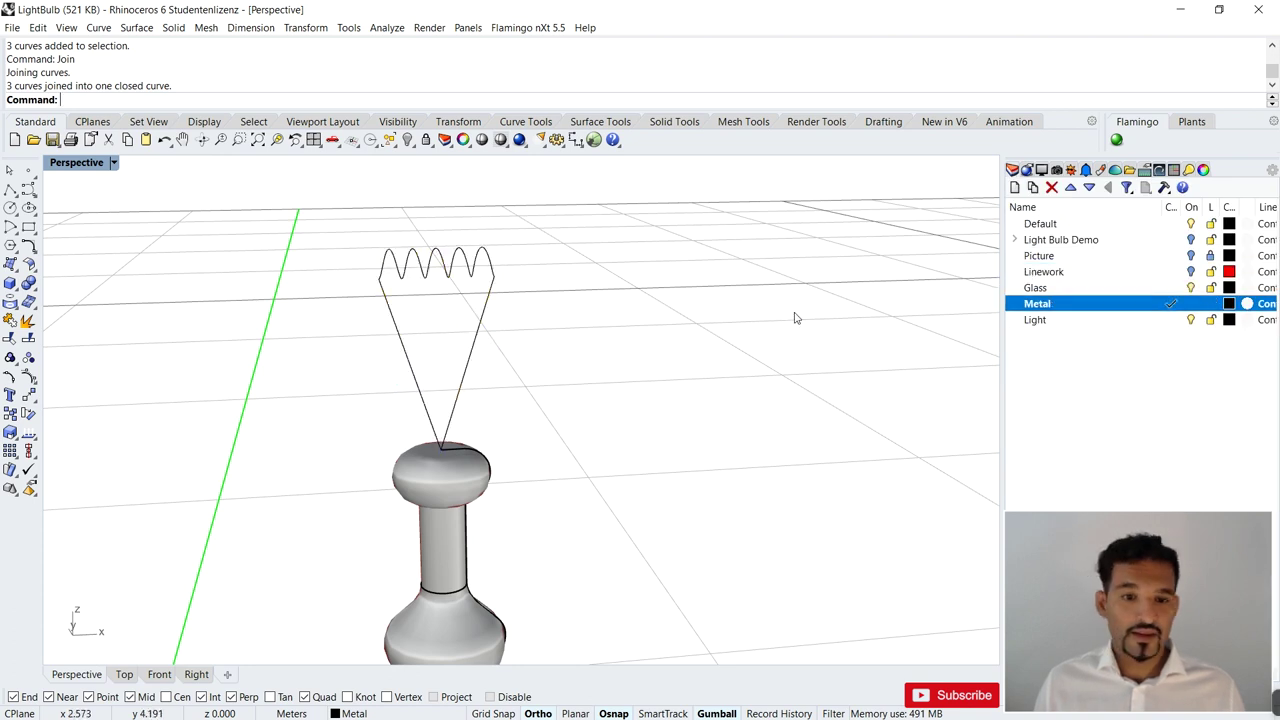
click(491, 295)
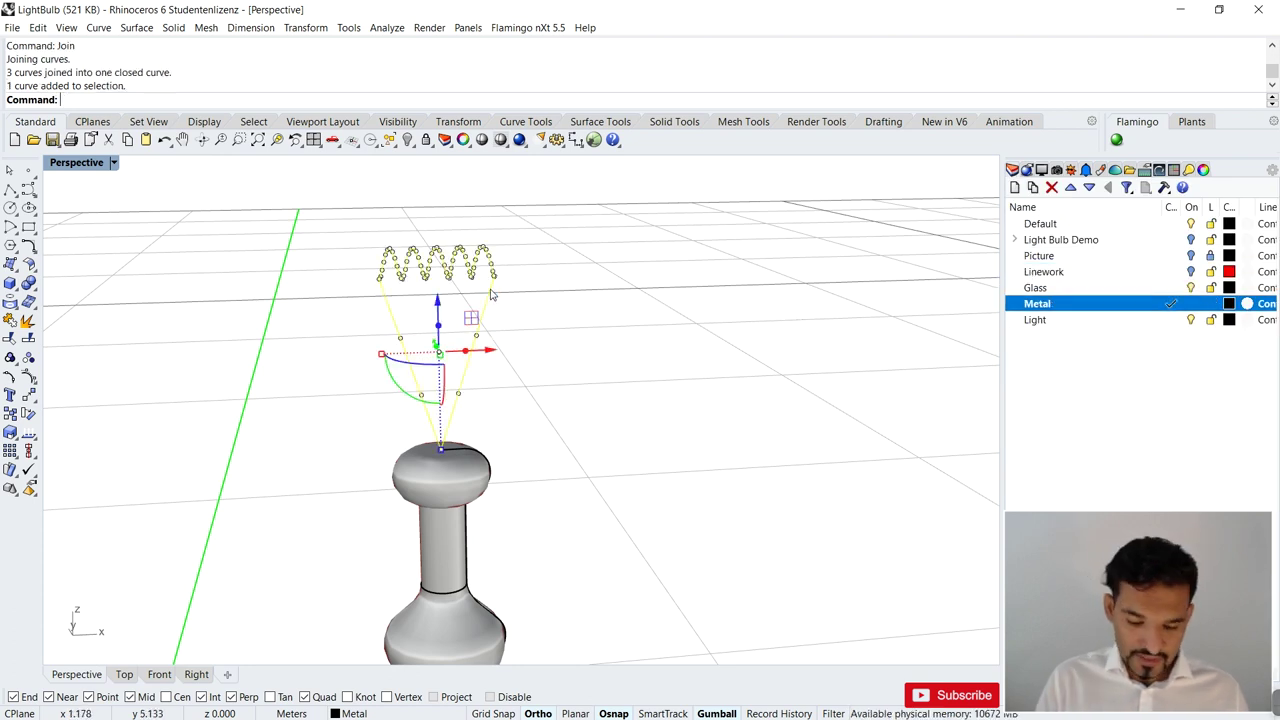
key(Return)
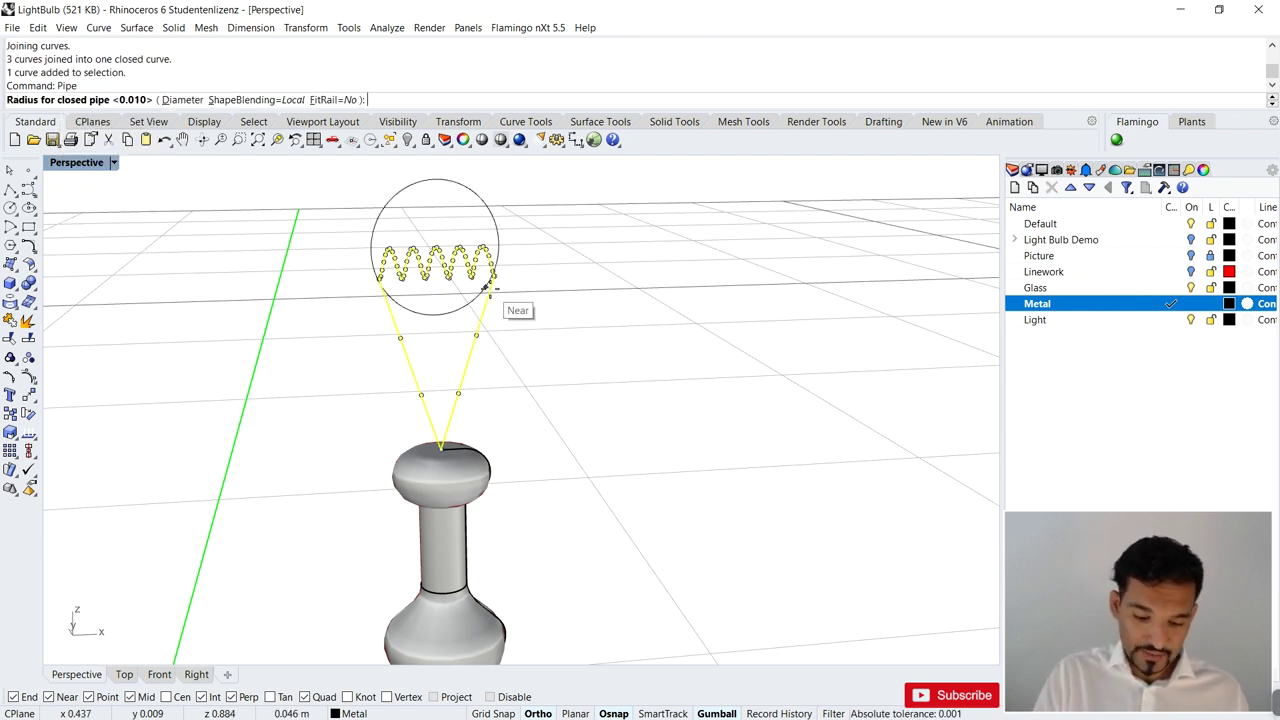
text(0.001)
key(Return)
key(Return)
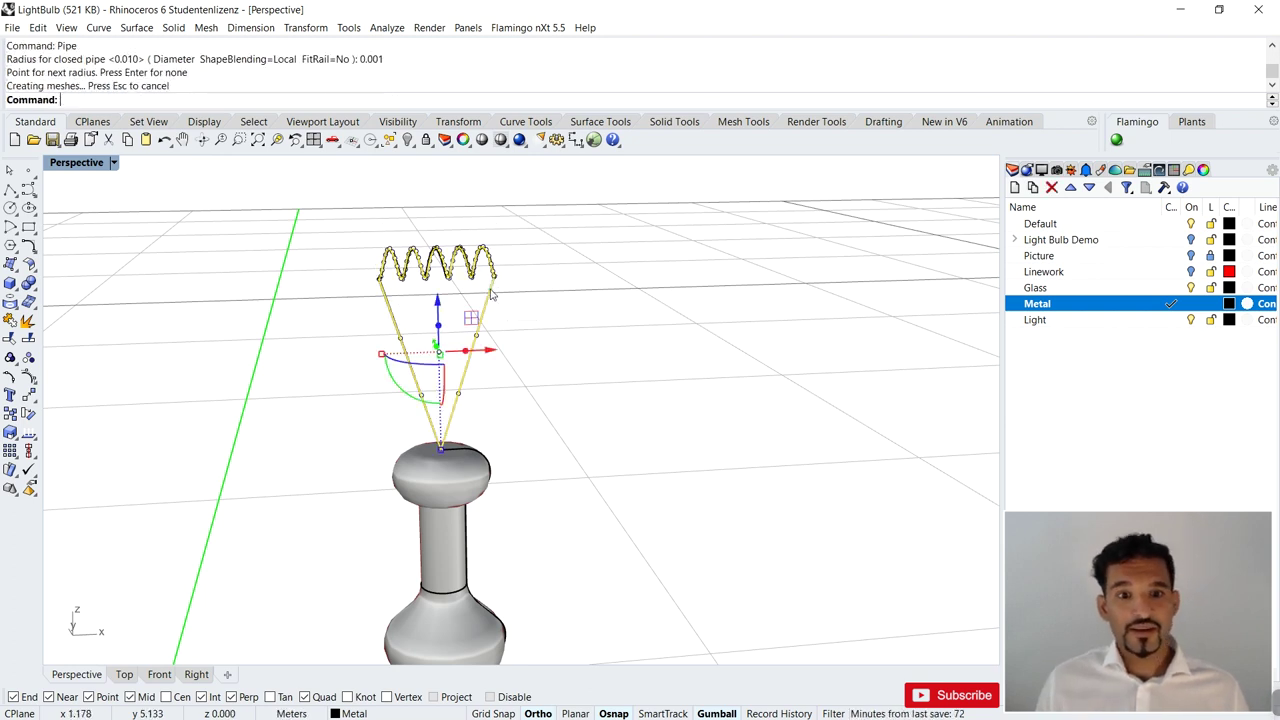
- Orbit around the new coil filament pipe to inspect it from several angles
click(490, 240)
scroll(437, 274, up, 5)
scroll(434, 286, down, 4)
right_drag(434, 286, 395, 302)
scroll(560, 286, up, 4)
scroll(777, 294, down, 4)
right_drag(777, 294, 600, 280)
scroll(600, 280, up, 4)
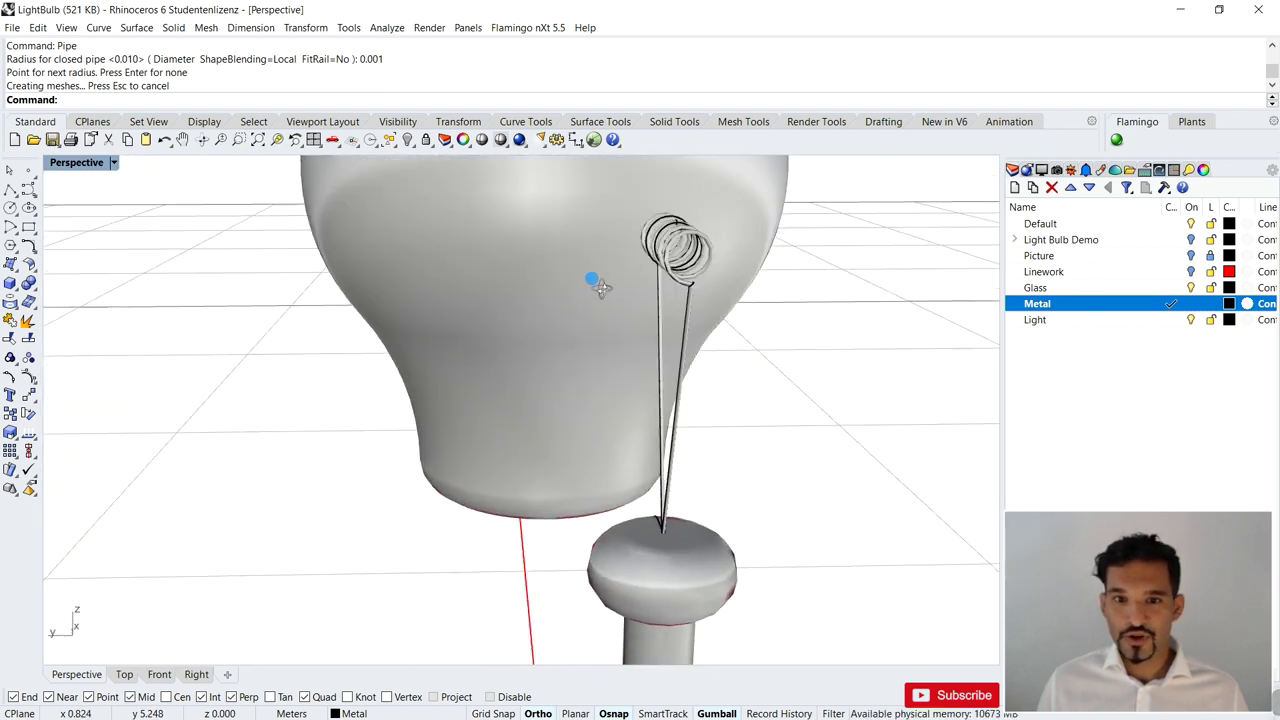
scroll(478, 292, down, 4)
scroll(478, 292, down, 3)
right_drag(478, 292, 578, 296)
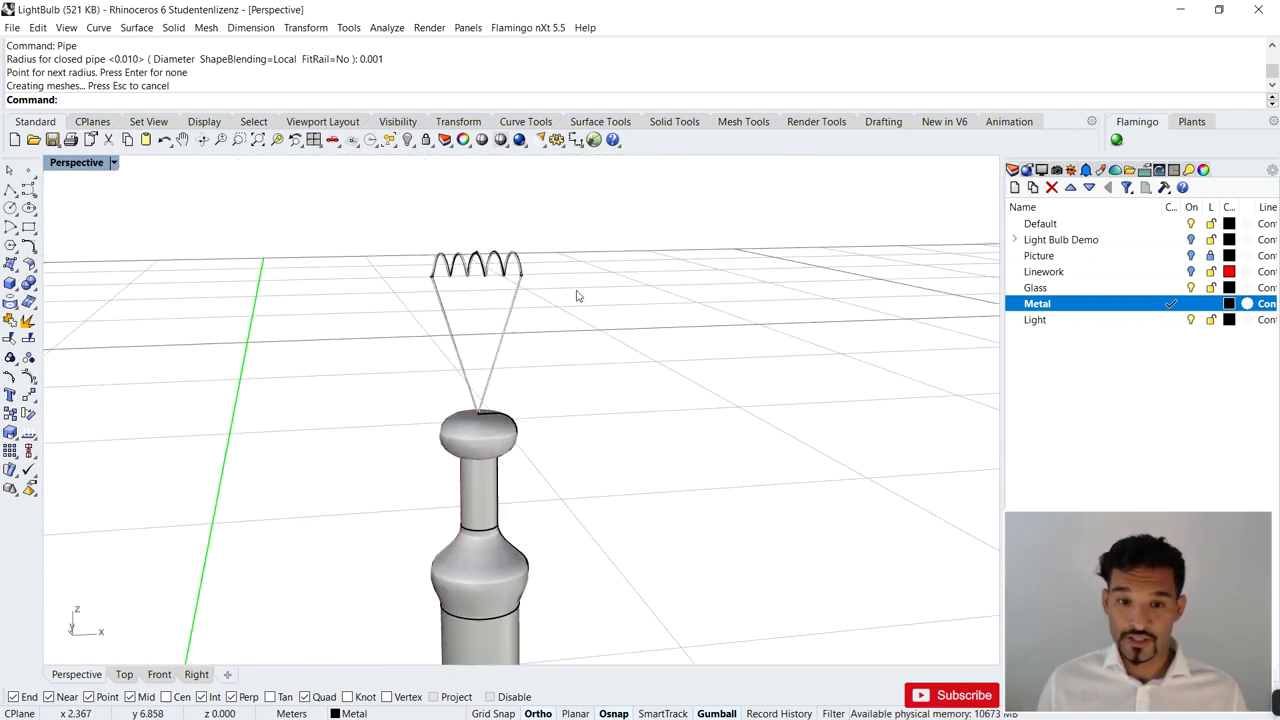
- Move the glass bulb by an exact gumball distance so it sits on the threaded base
scroll(525, 297, down, 6)
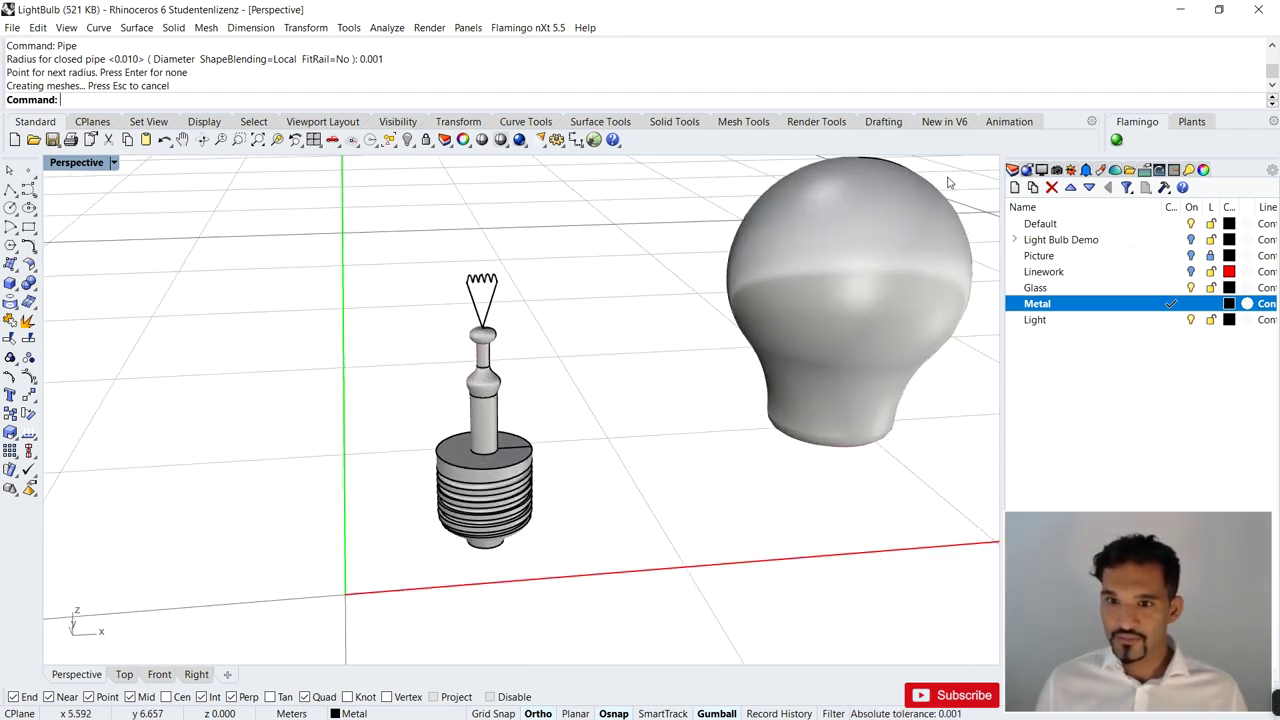
drag(734, 440, 734, 440)
click(872, 299)
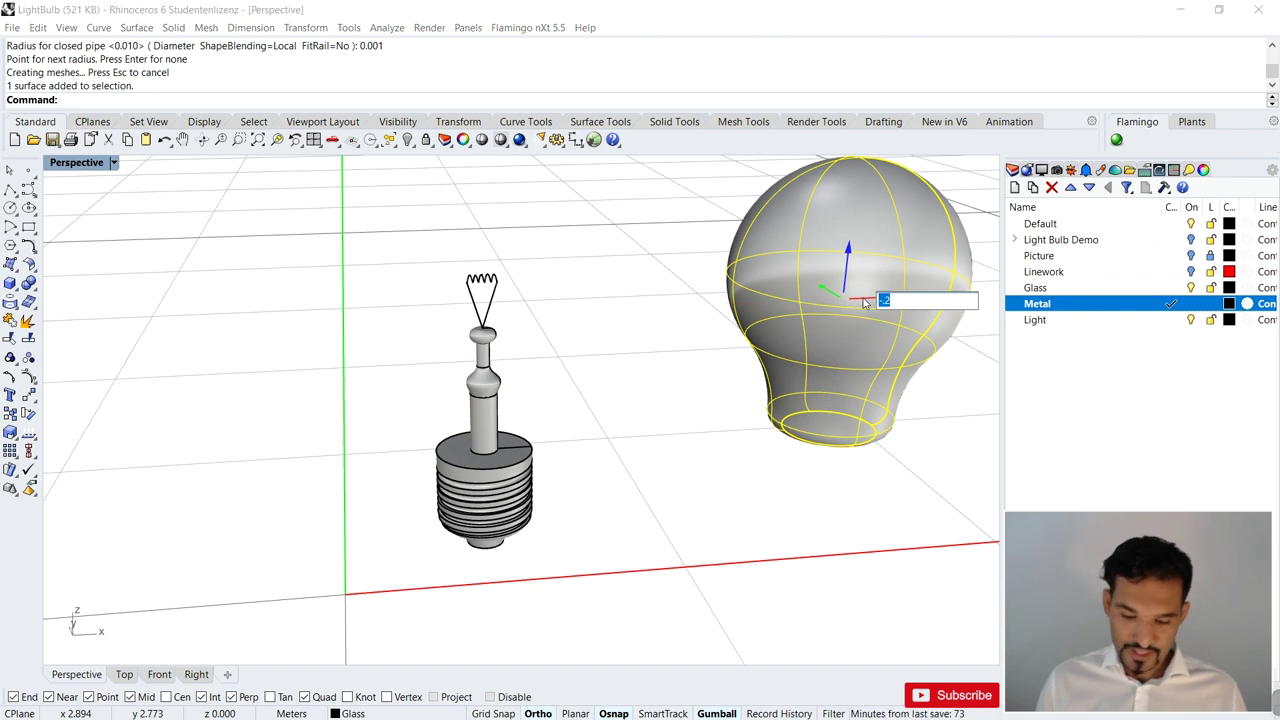
key(Return)
key(Escape)
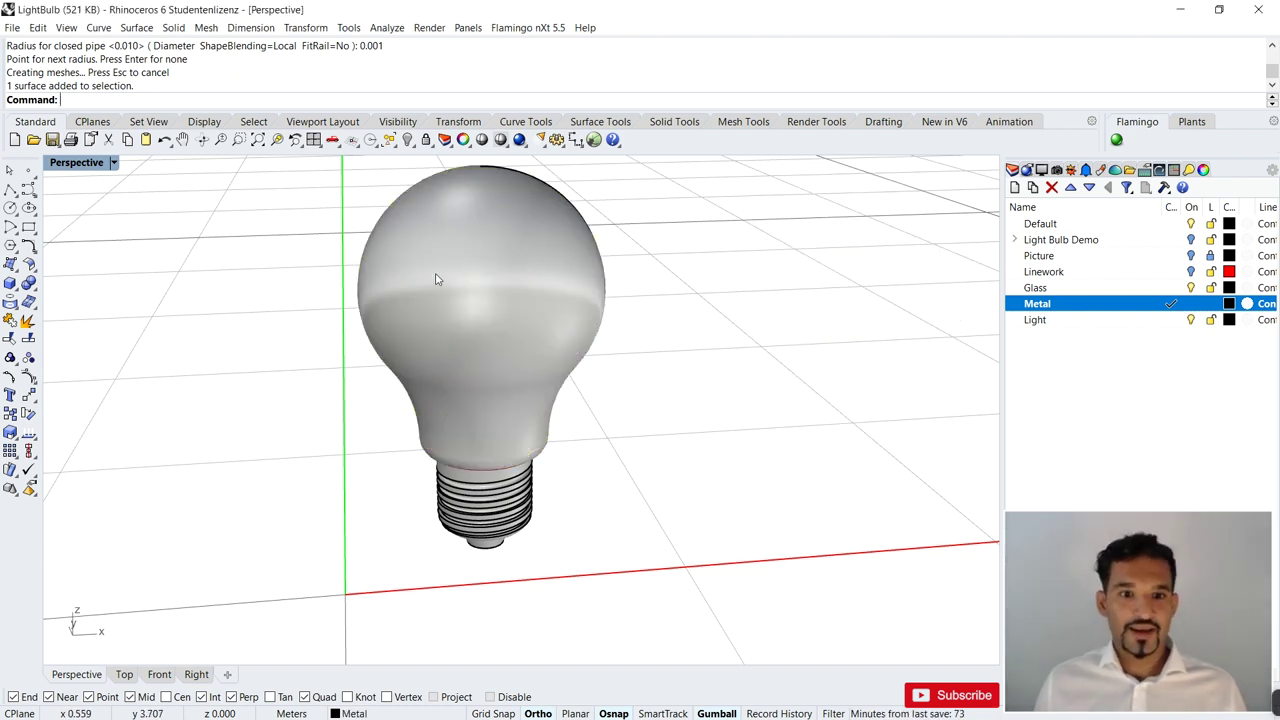
- Make Rhino Render the current renderer
click(429, 27)
mouse_move(568, 415)
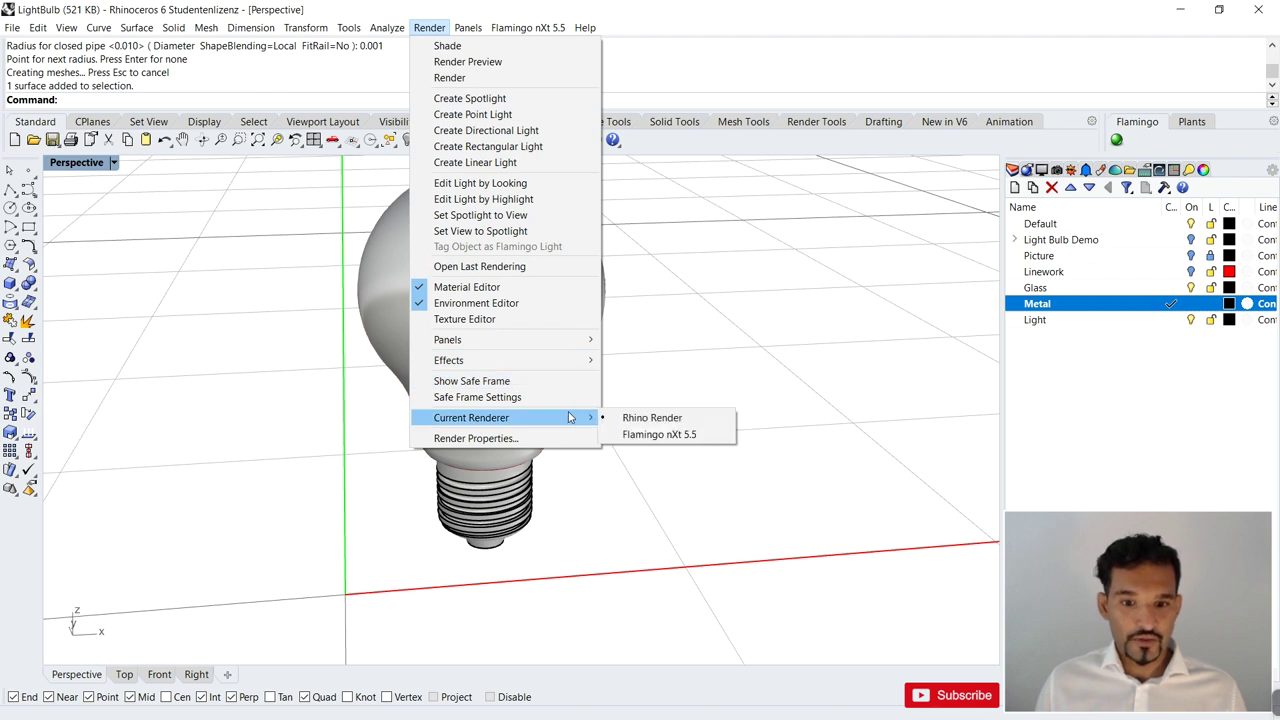
click(652, 418)
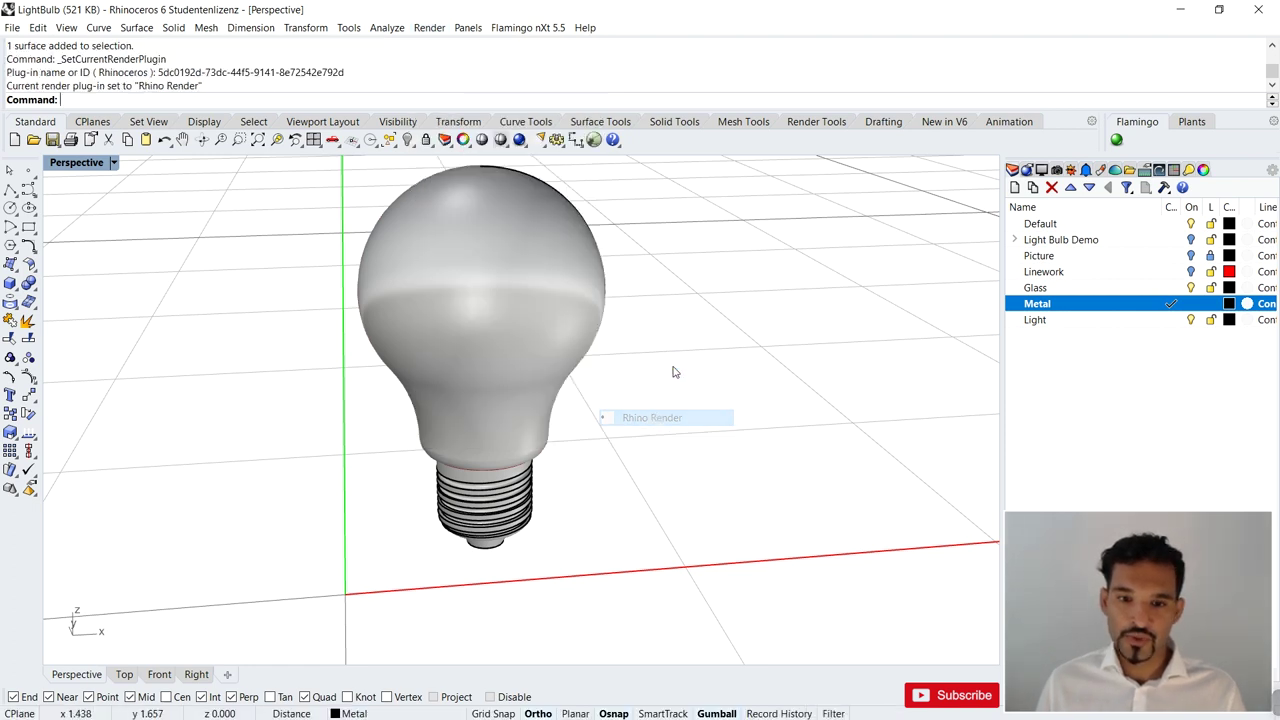
- Set the viewport background colour to black
click(1045, 171)
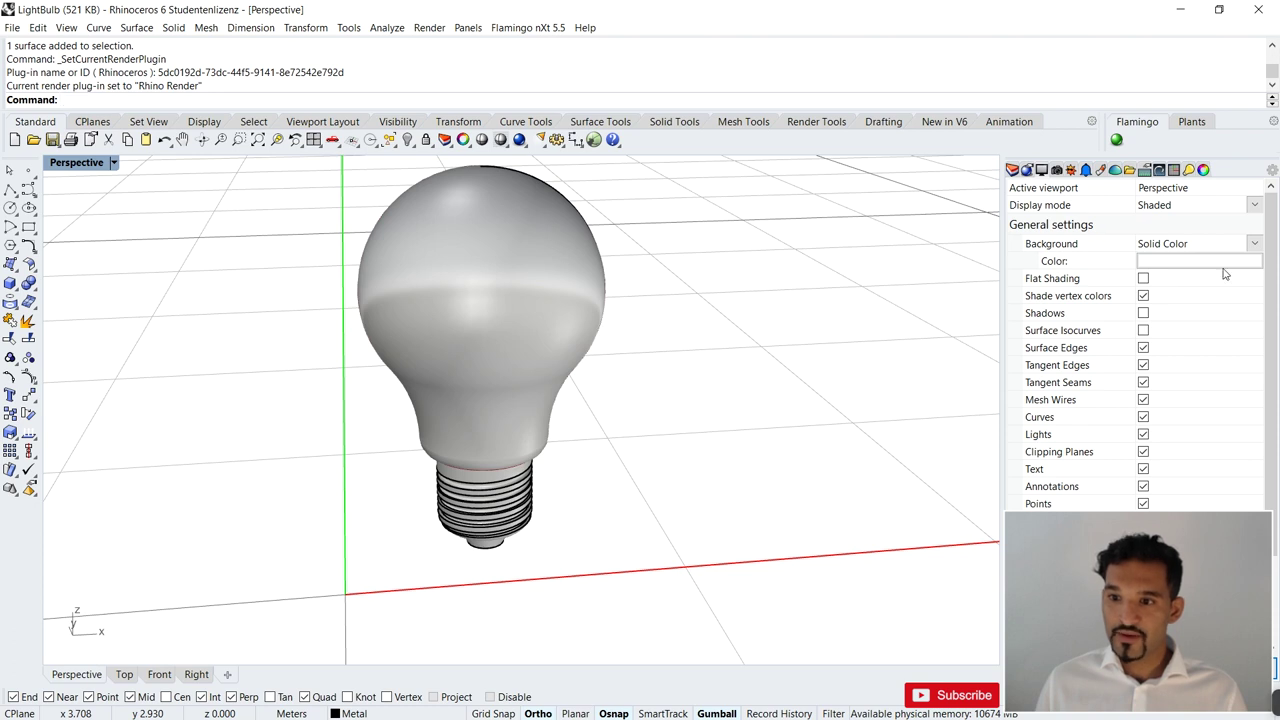
click(1170, 262)
click(444, 256)
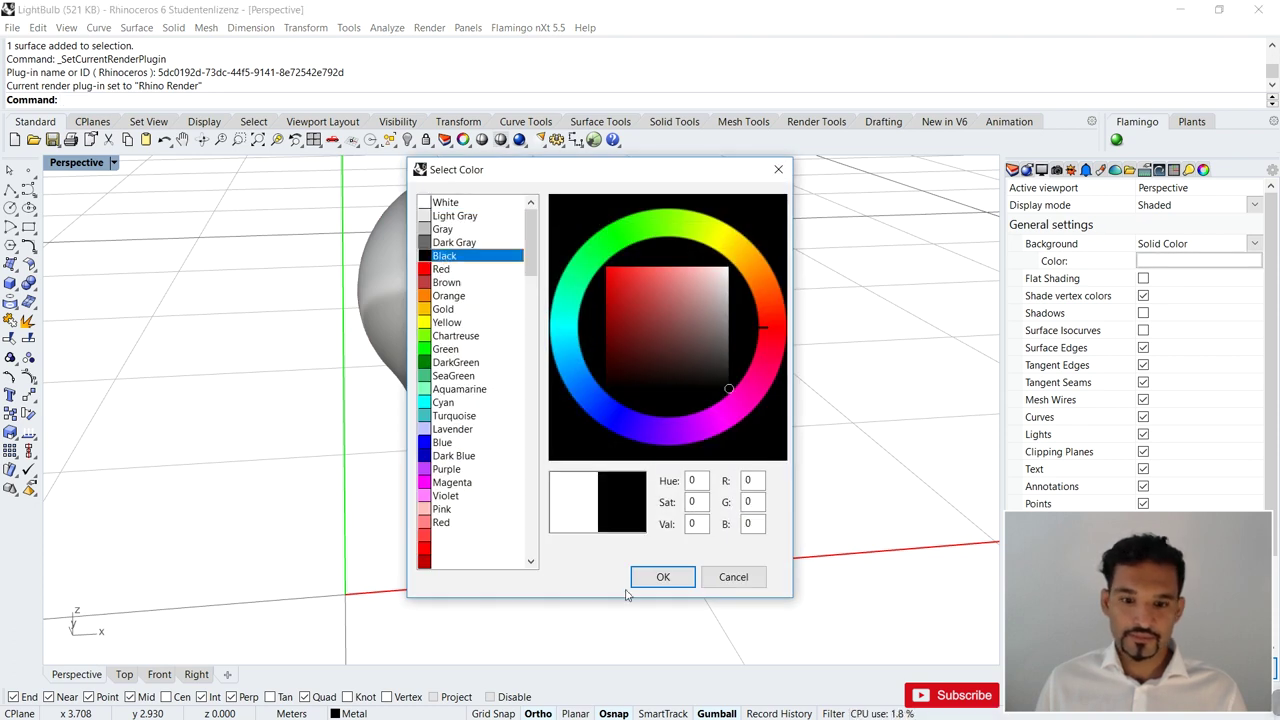
click(663, 577)
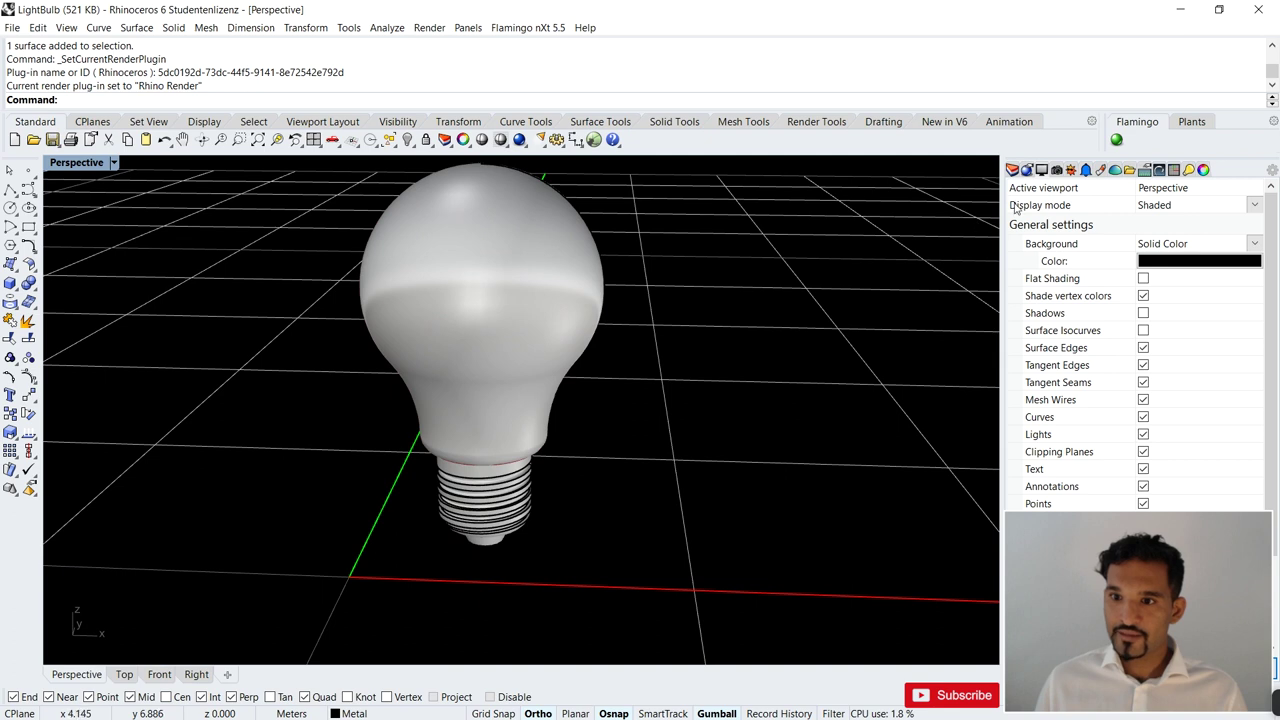
- Make Glass the current layer in the layer list
click(1012, 170)
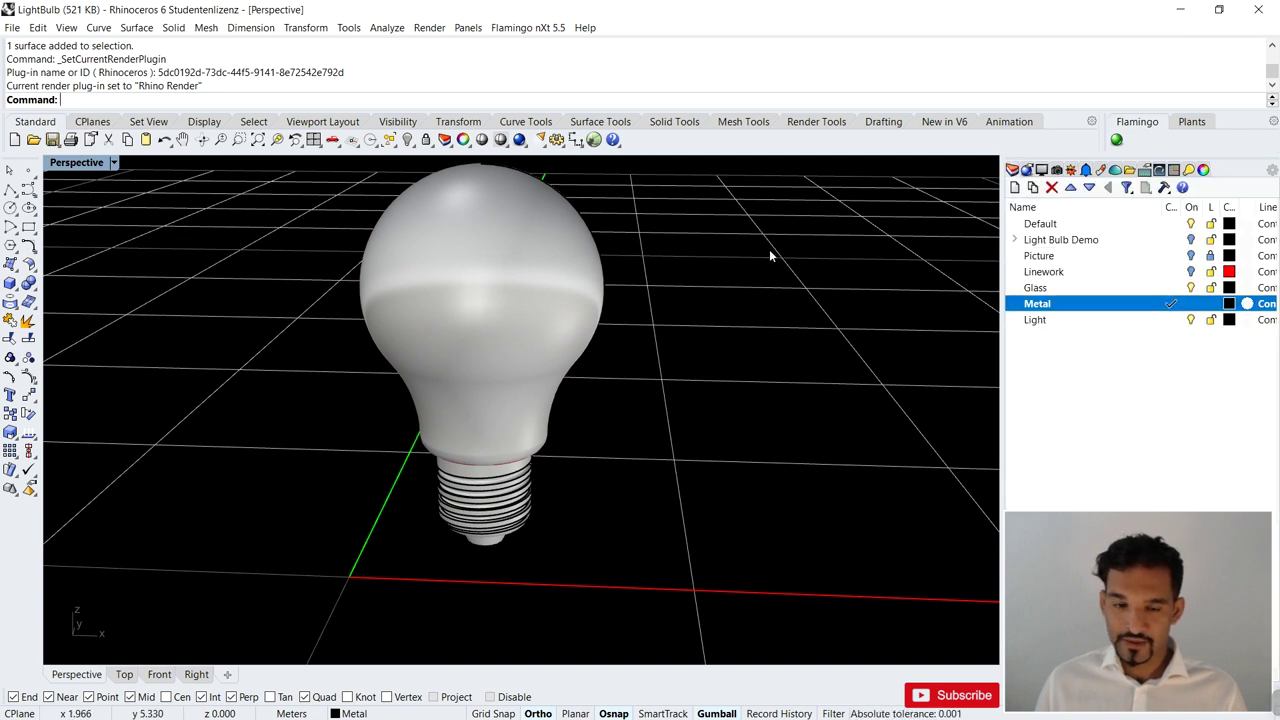
scroll(624, 300, down, 5)
scroll(580, 330, up, 3)
right_drag(580, 330, 580, 332)
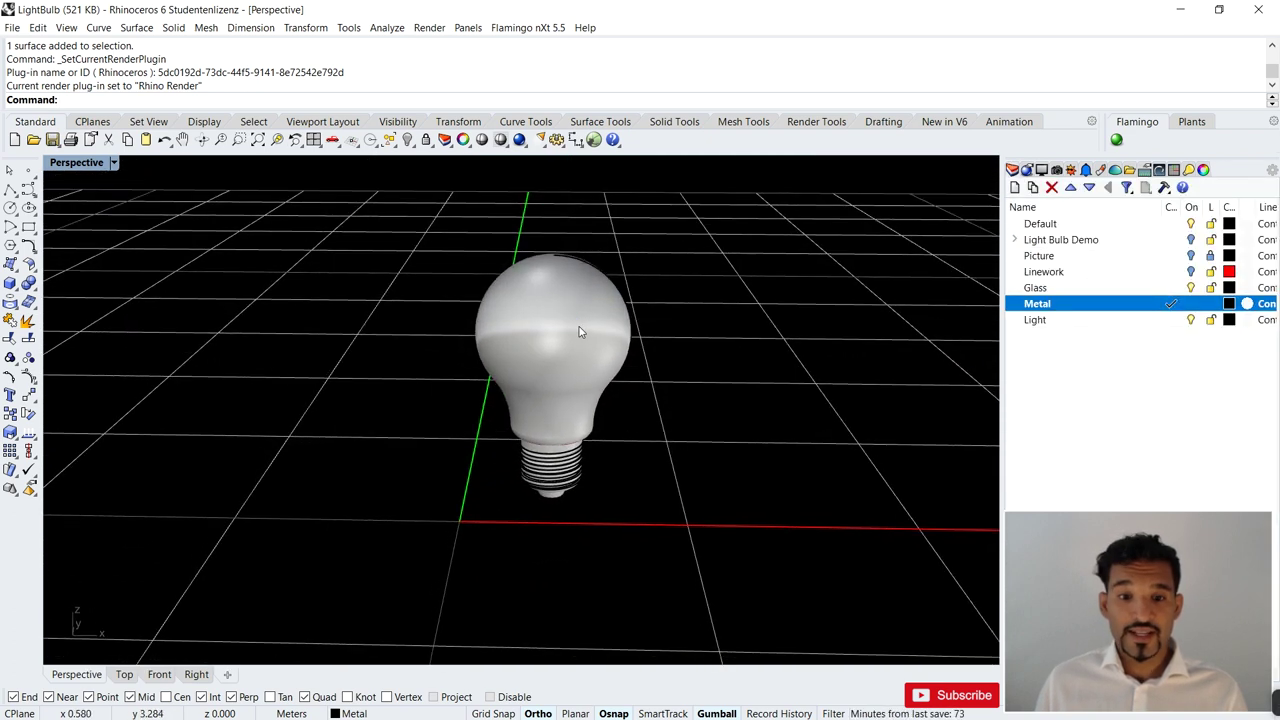
scroll(572, 332, up, 1)
scroll(657, 360, up, 1)
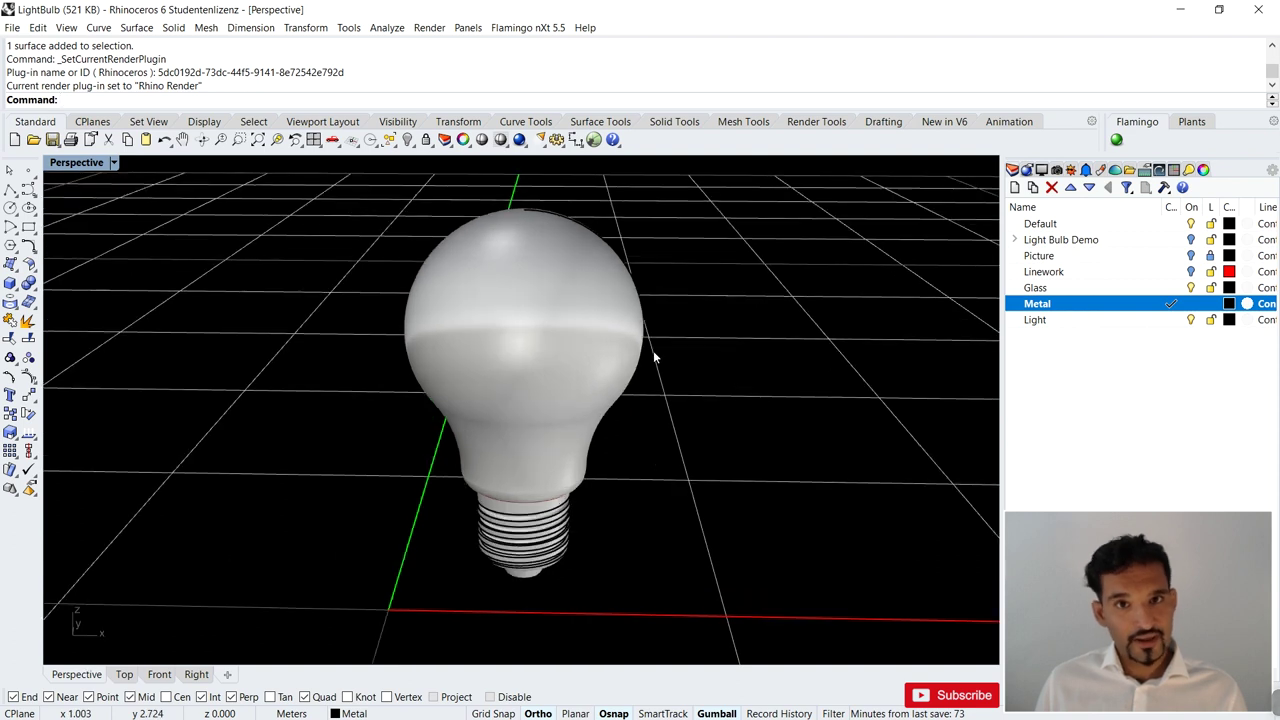
click(1141, 290)
click(1141, 290)
- Widen the layer list's Material column and open the Glass layer's Layer Material dialog
click(1137, 292)
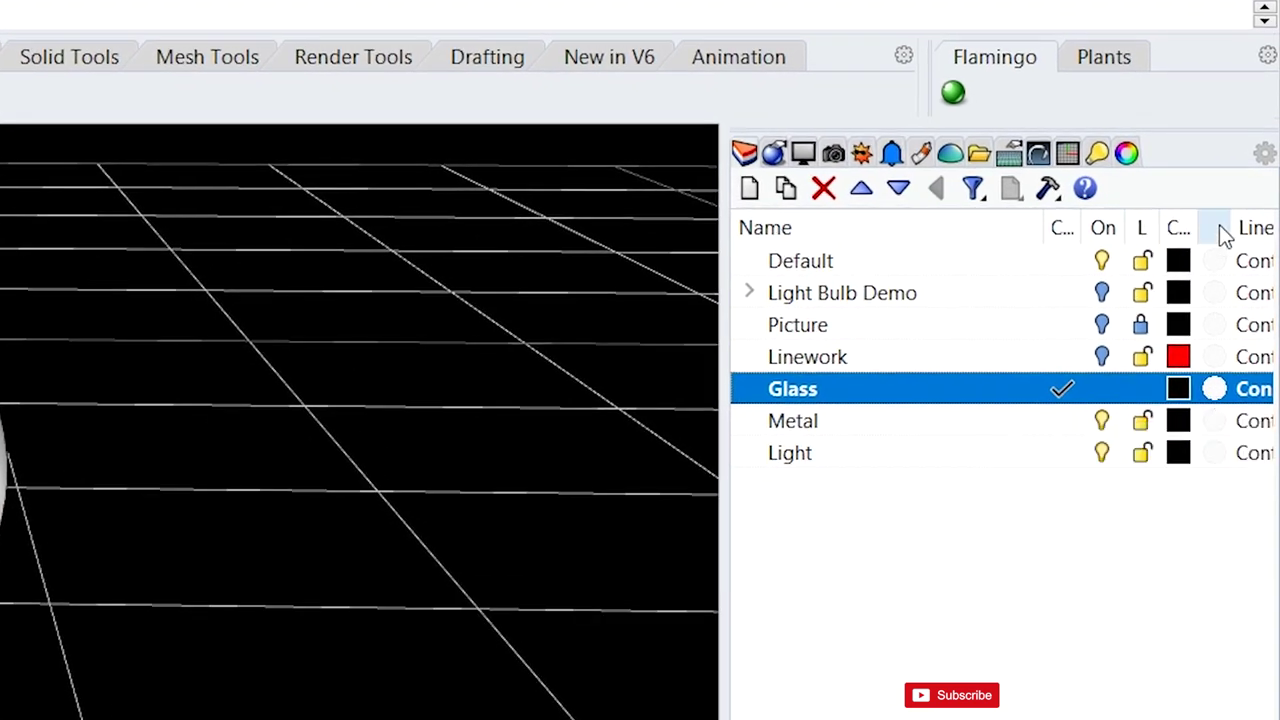
drag(1195, 228, 931, 226)
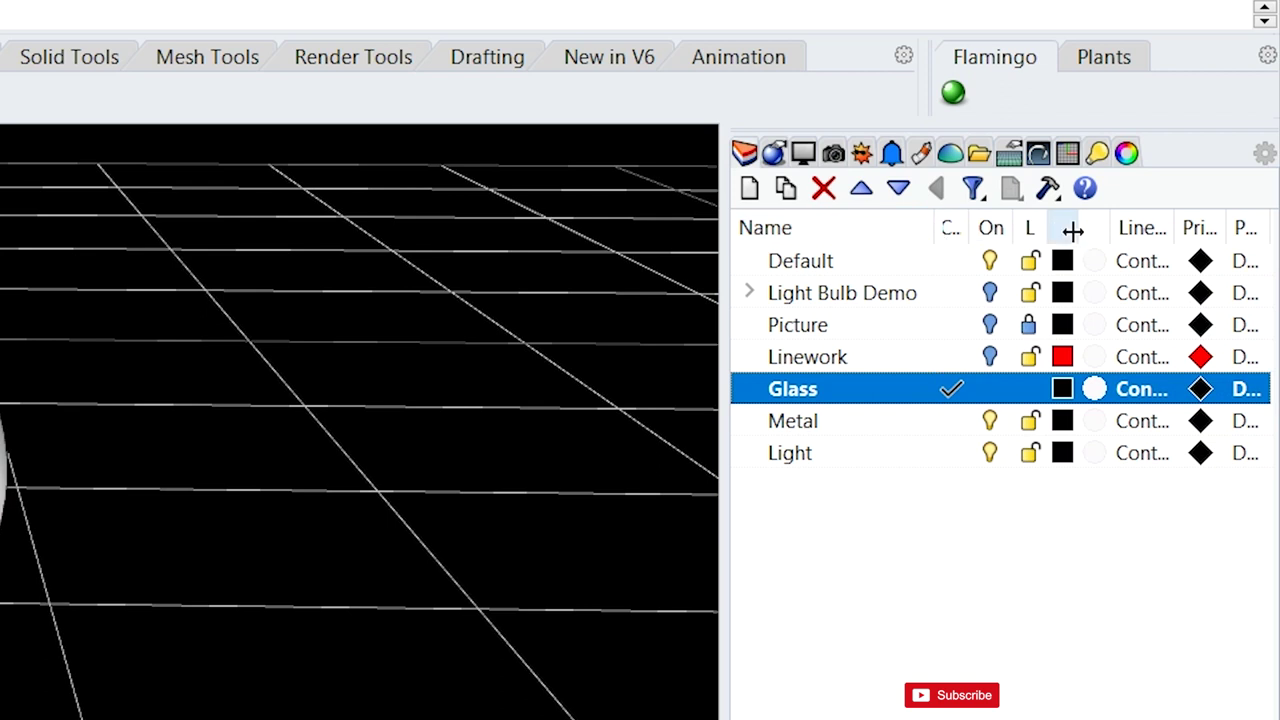
drag(1112, 227, 1170, 228)
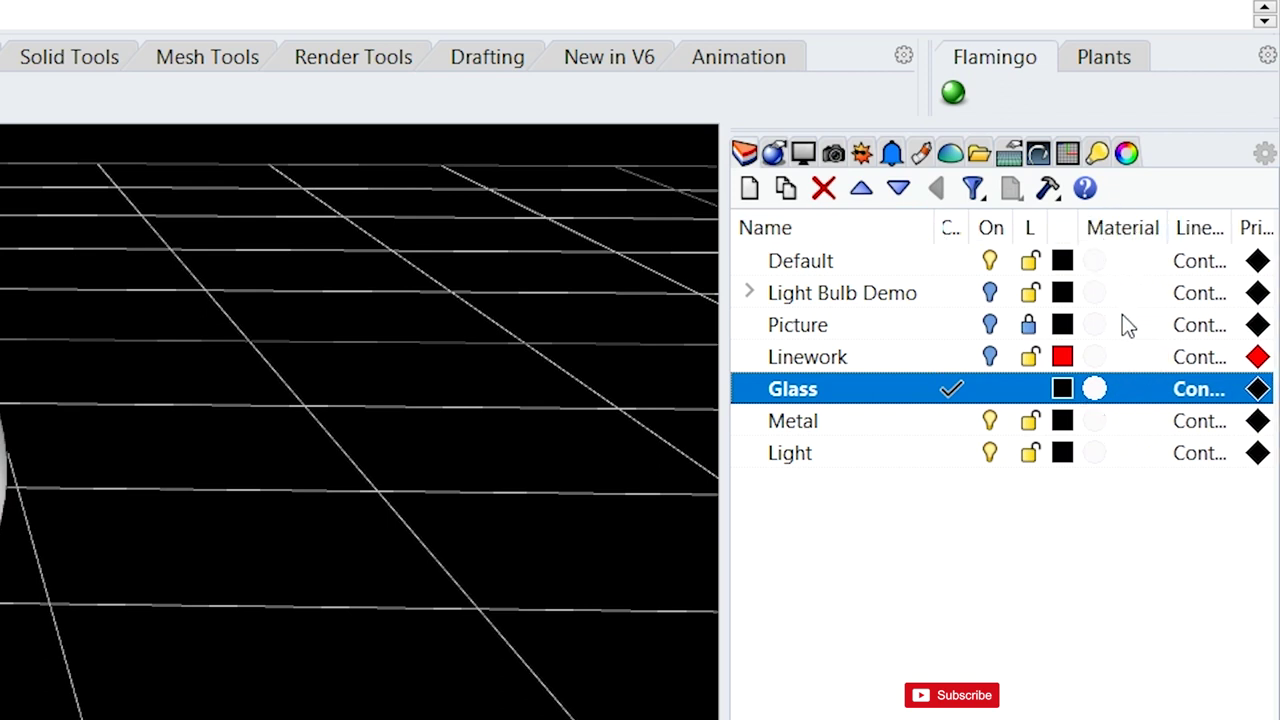
click(1100, 390)
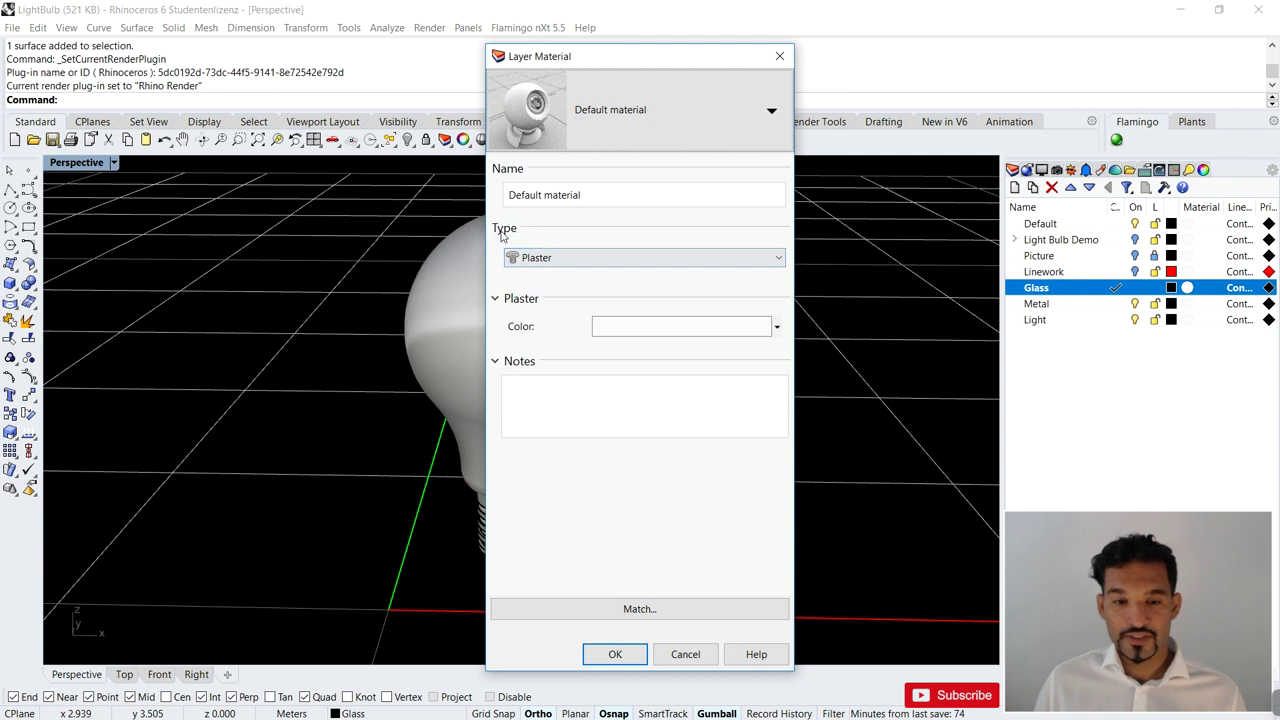
- Give the Glass layer a Glass-type material with clarity nudged toward frosted
click(520, 257)
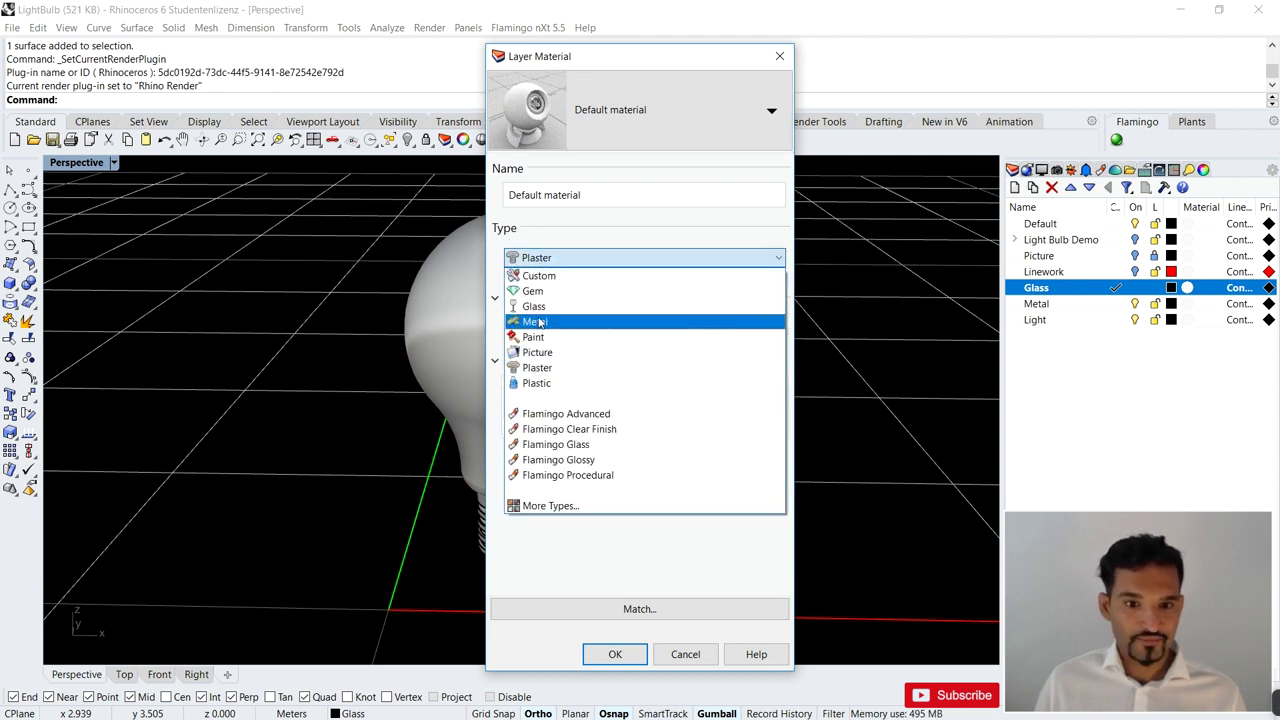
click(535, 306)
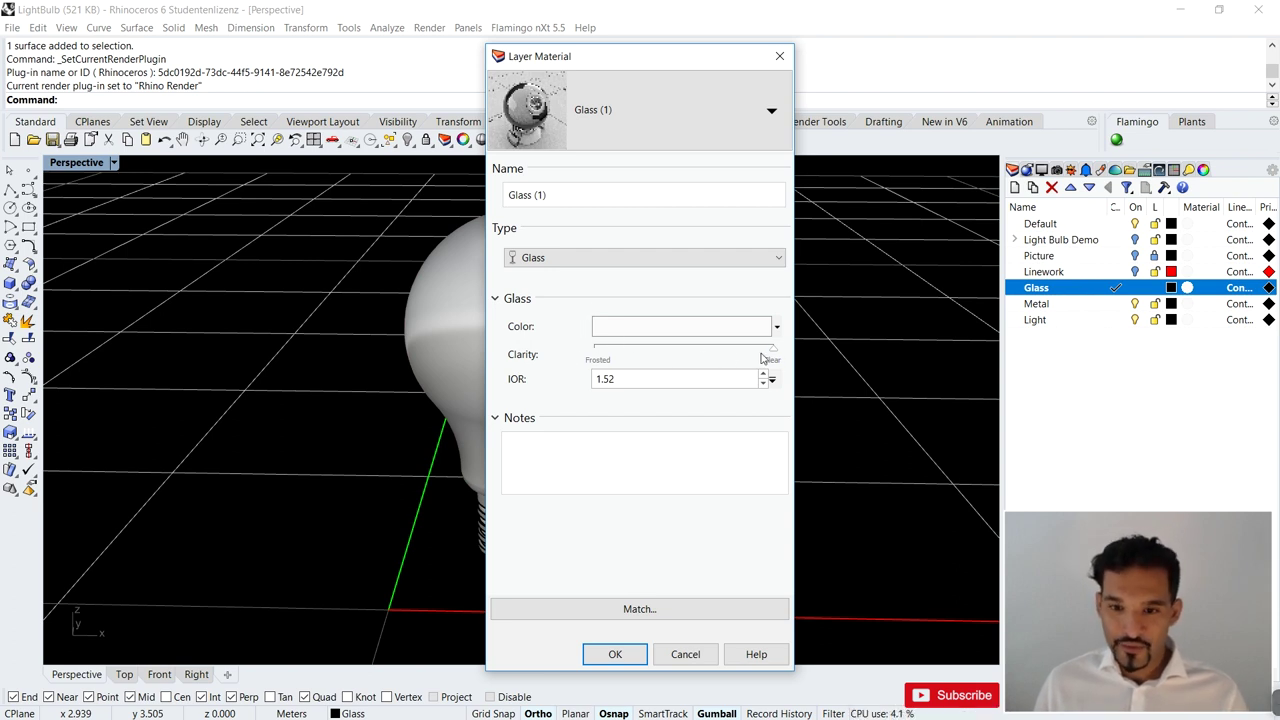
drag(772, 358, 719, 357)
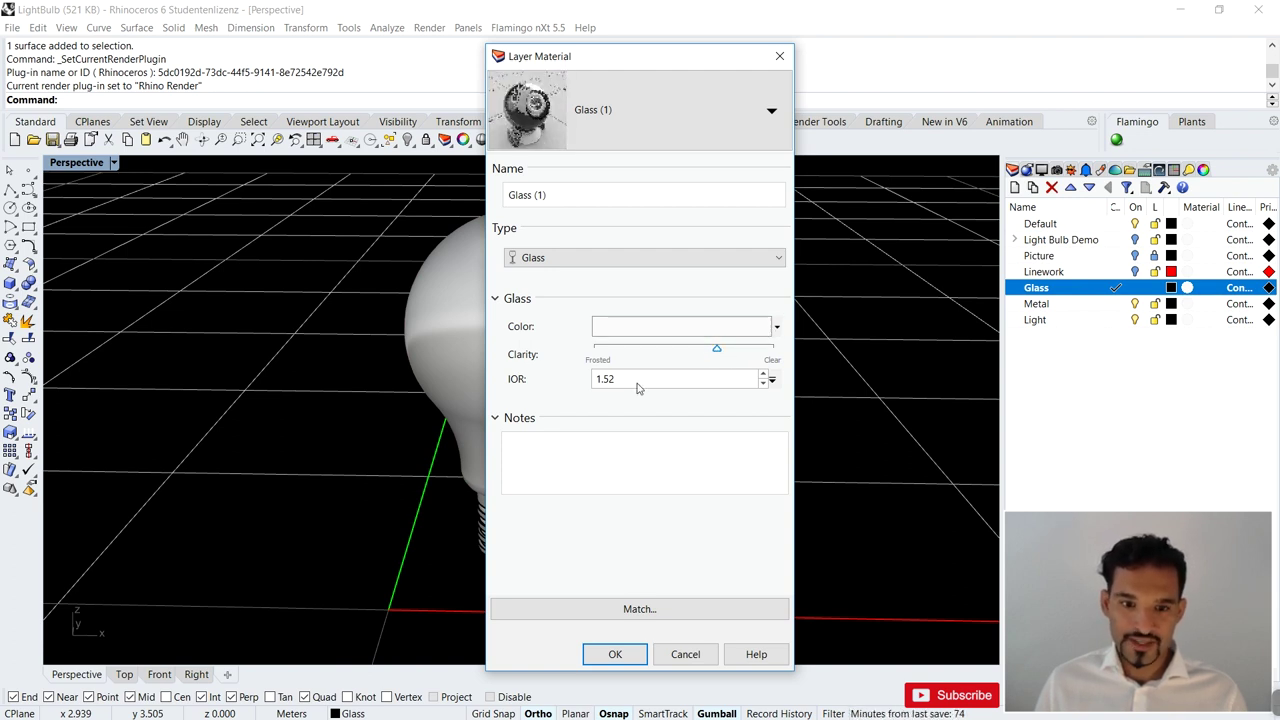
click(615, 654)
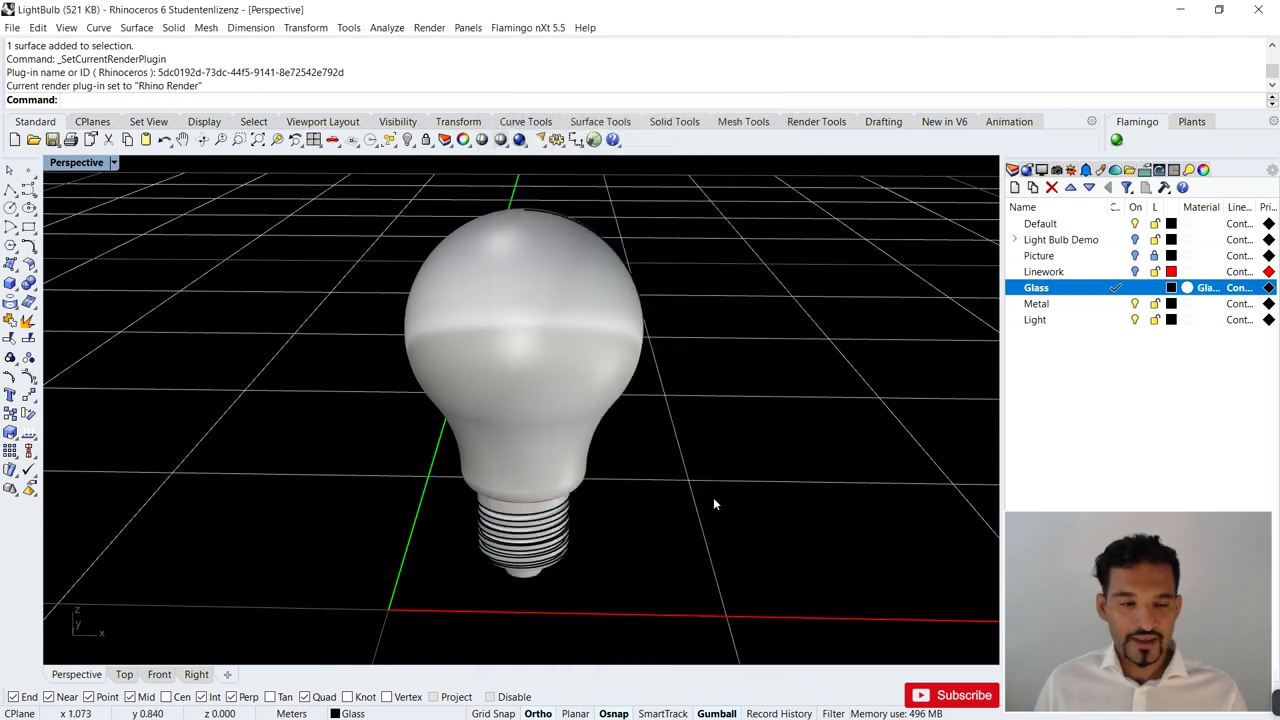
- Show the Perspective view in Rendered display to see the transparent bulb
click(113, 162)
click(105, 234)
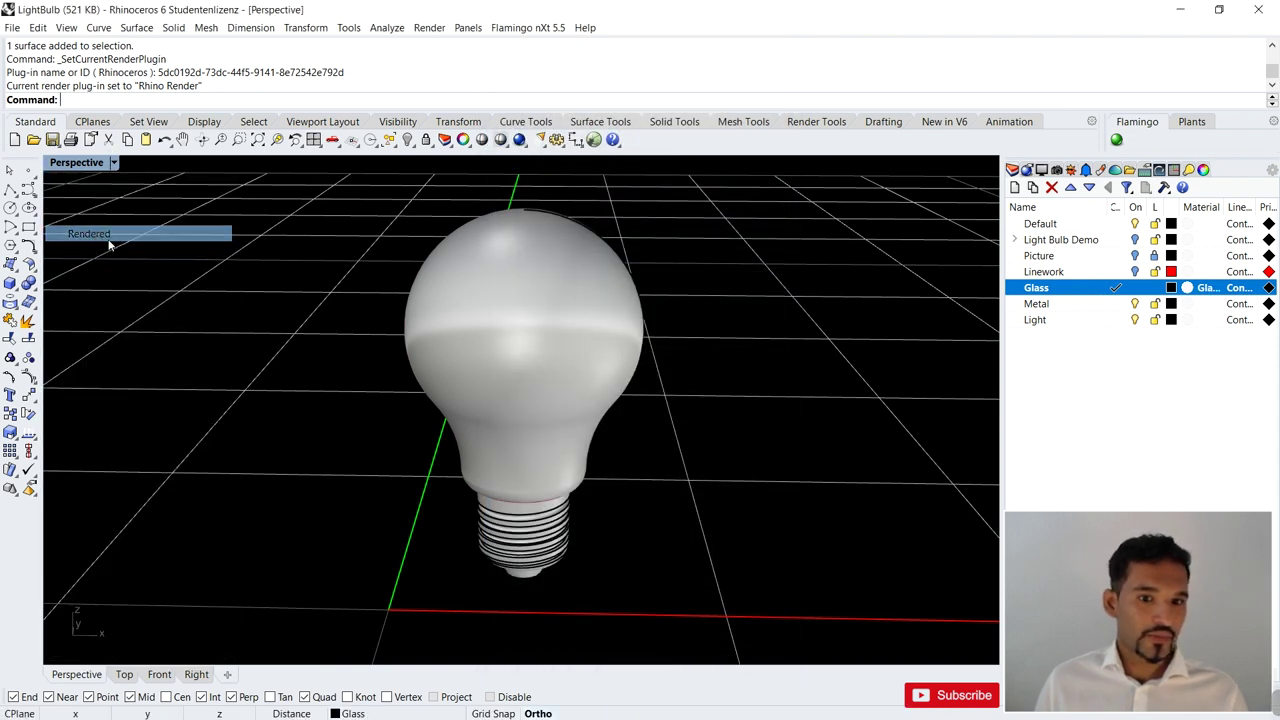
scroll(570, 376, up, 5)
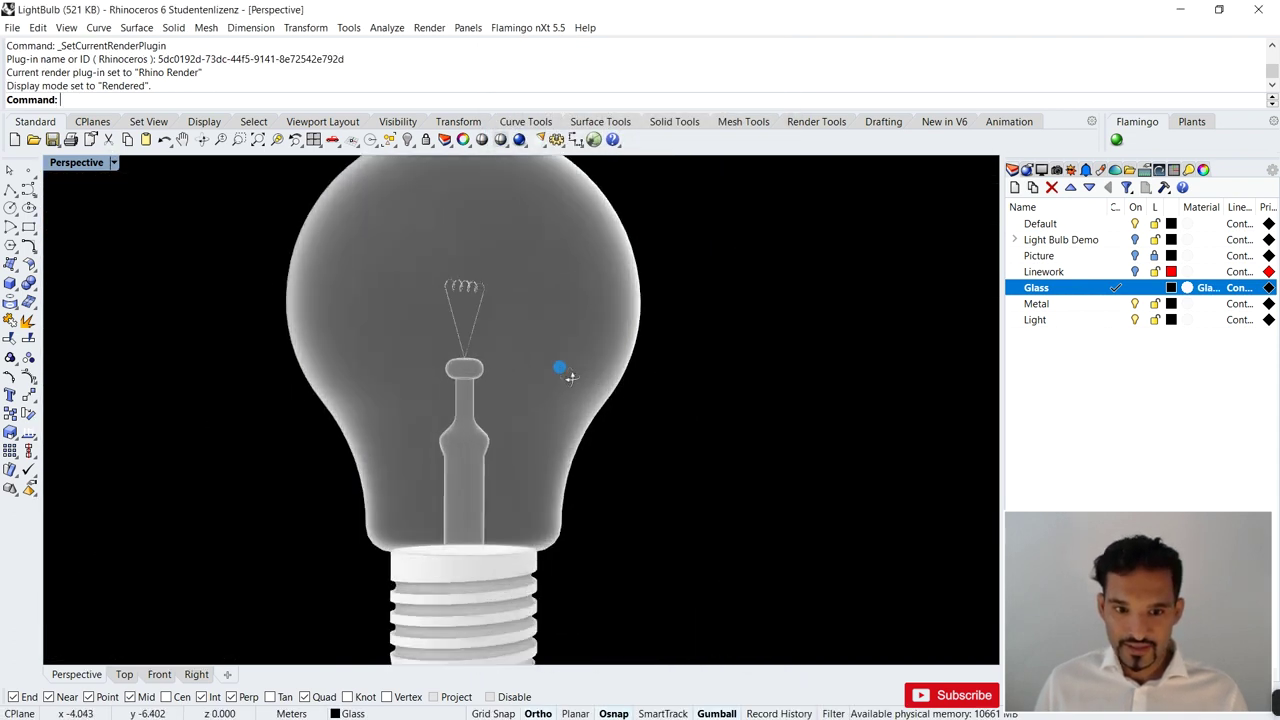
scroll(570, 376, down, 3)
scroll(532, 318, down, 3)
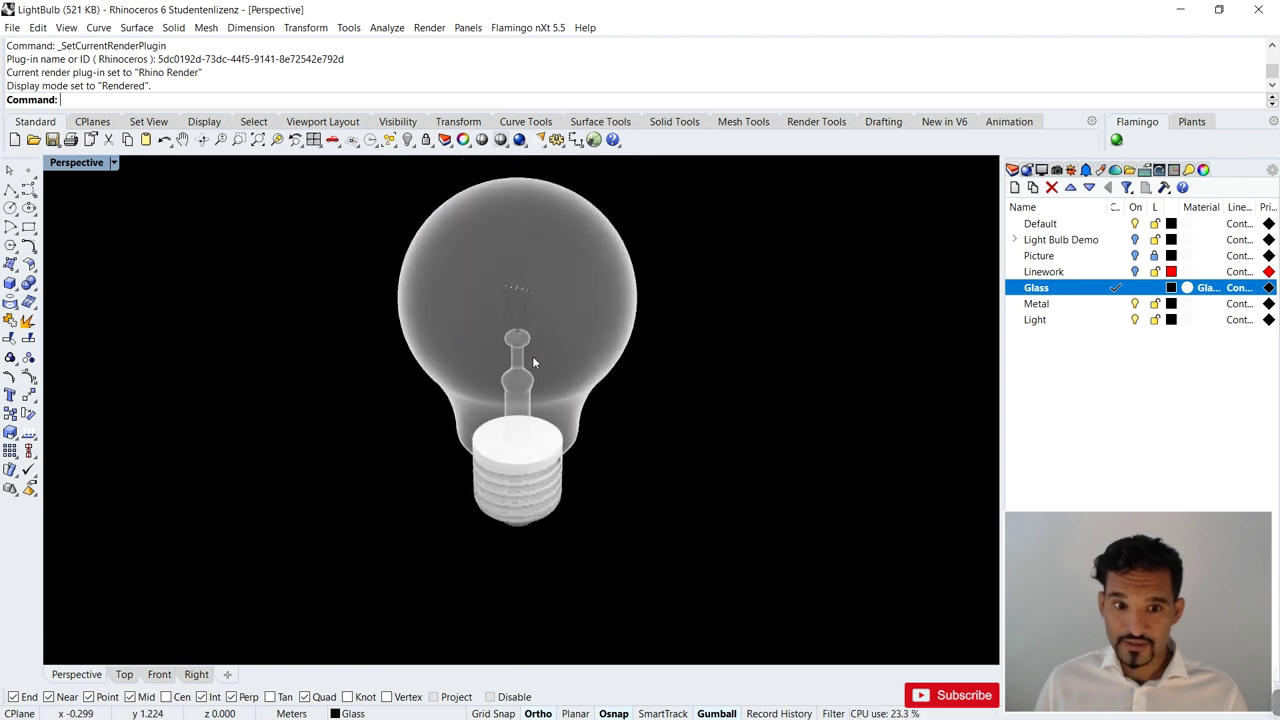
scroll(533, 361, down, 3)
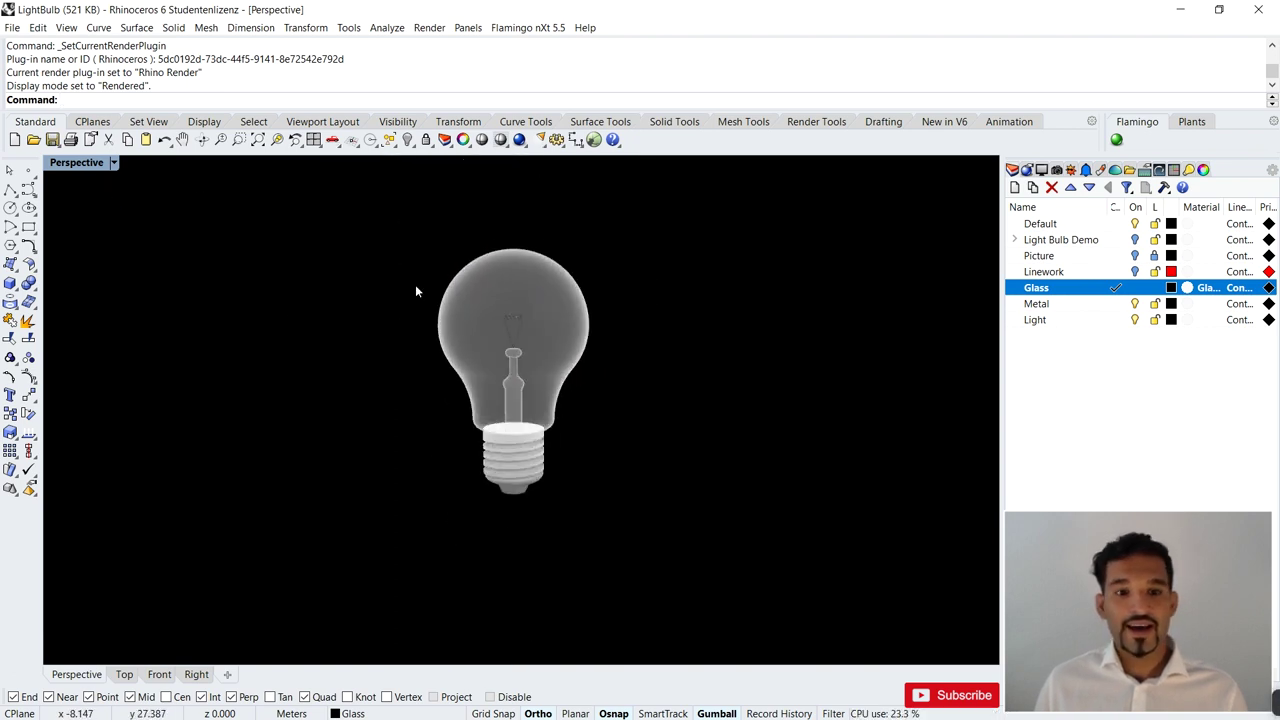
scroll(560, 388, up, 3)
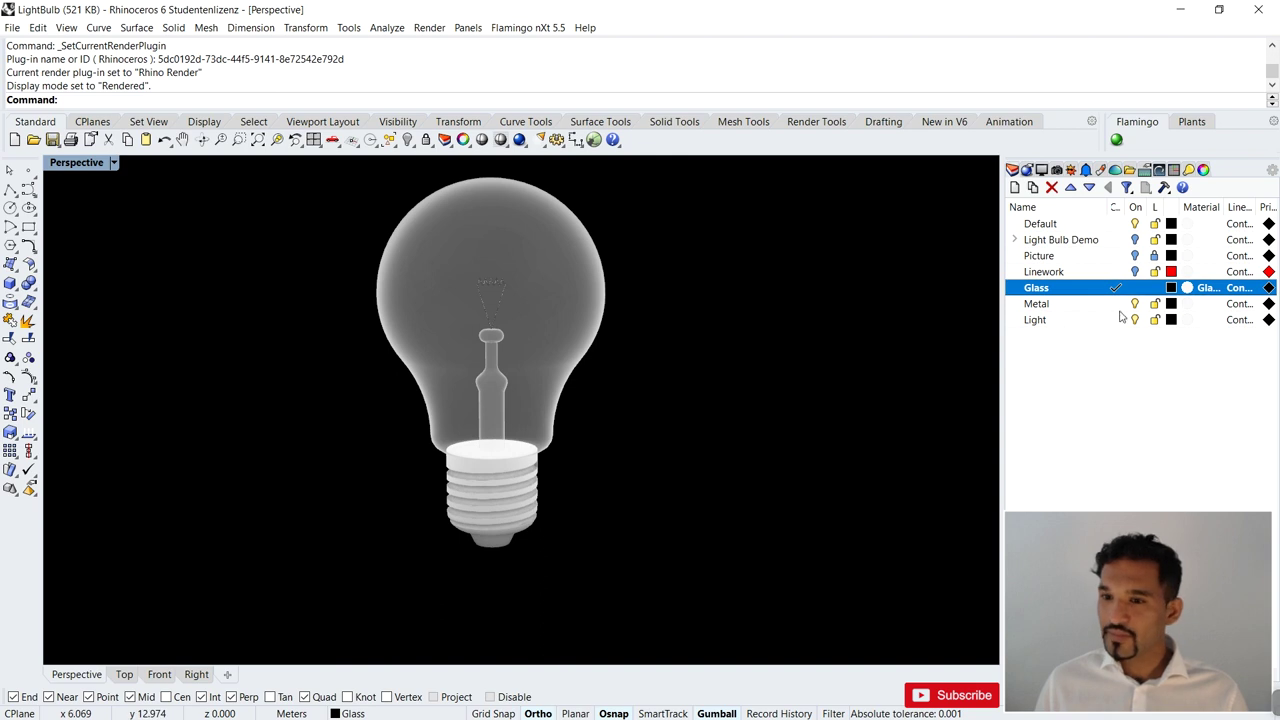
- Give the Metal layer a Metal-type material in Bronze colour
click(1187, 304)
click(575, 257)
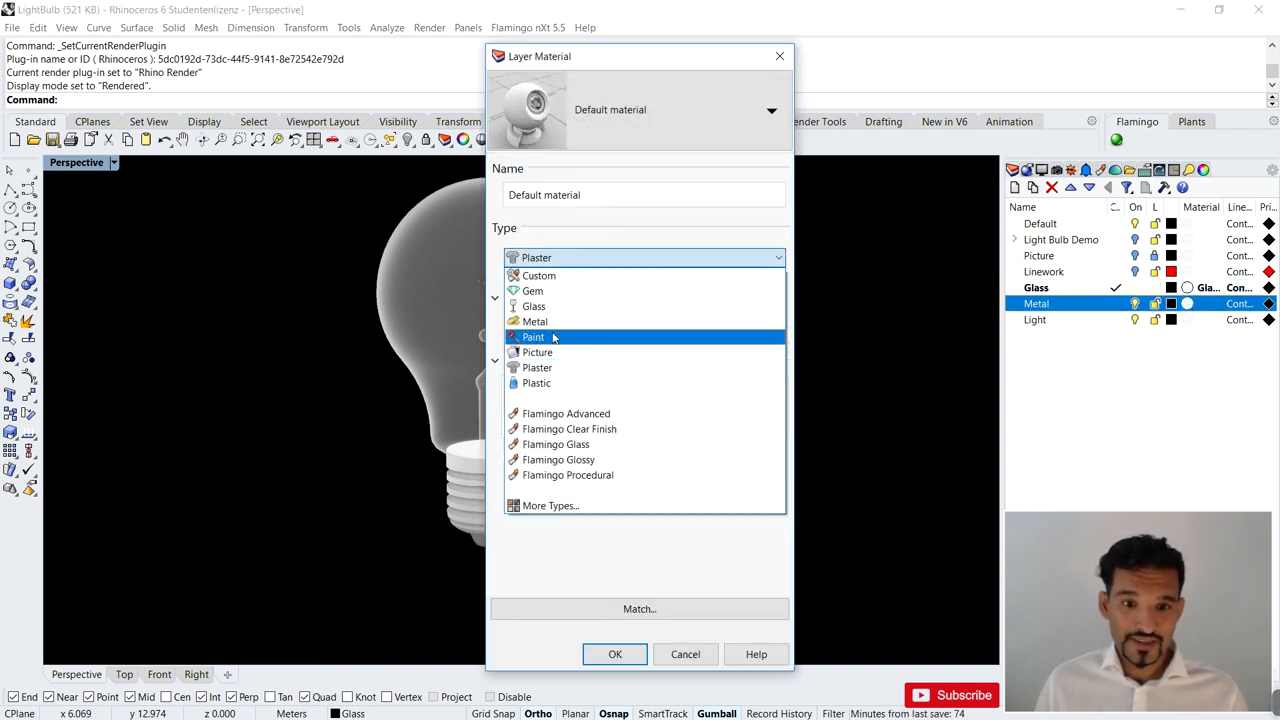
click(545, 321)
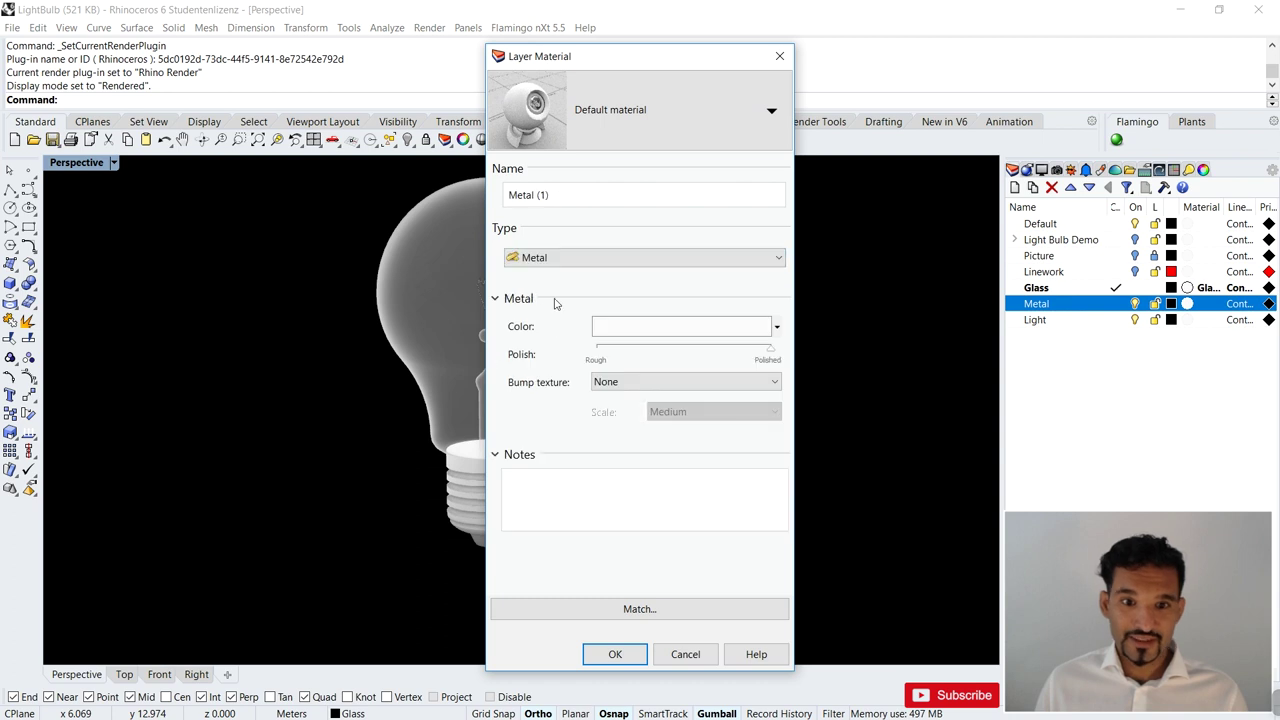
click(620, 328)
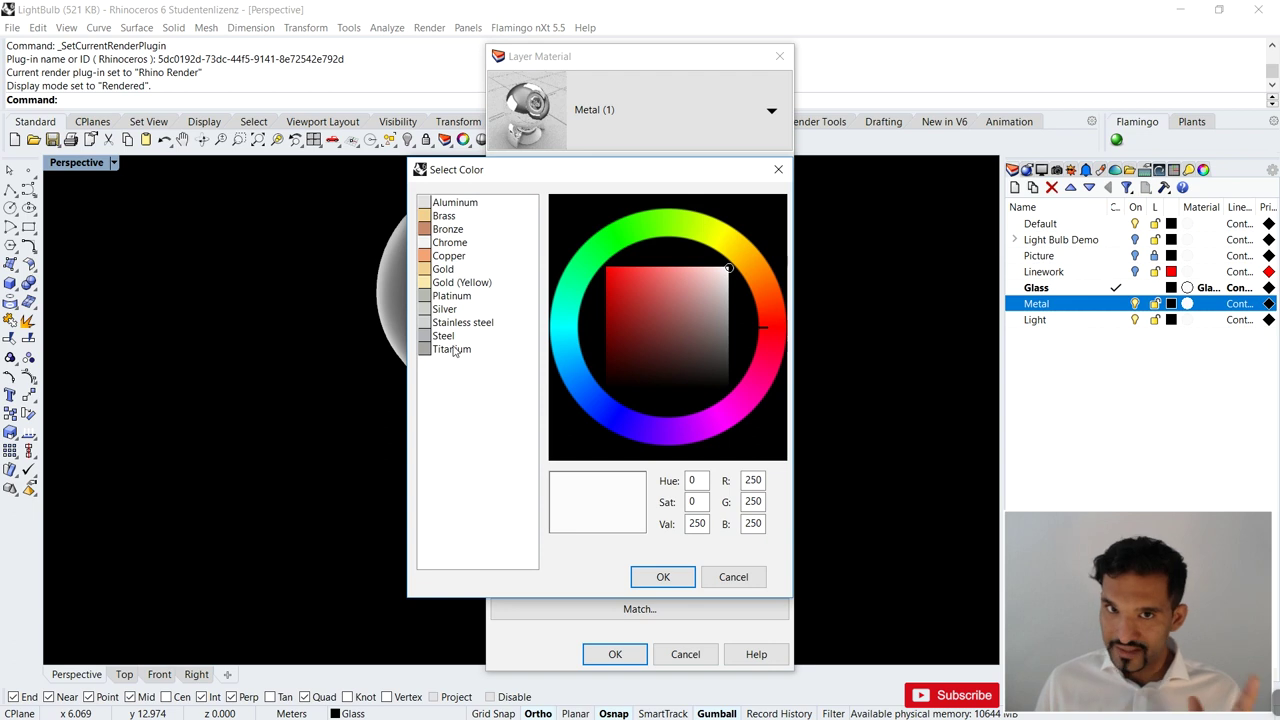
click(458, 231)
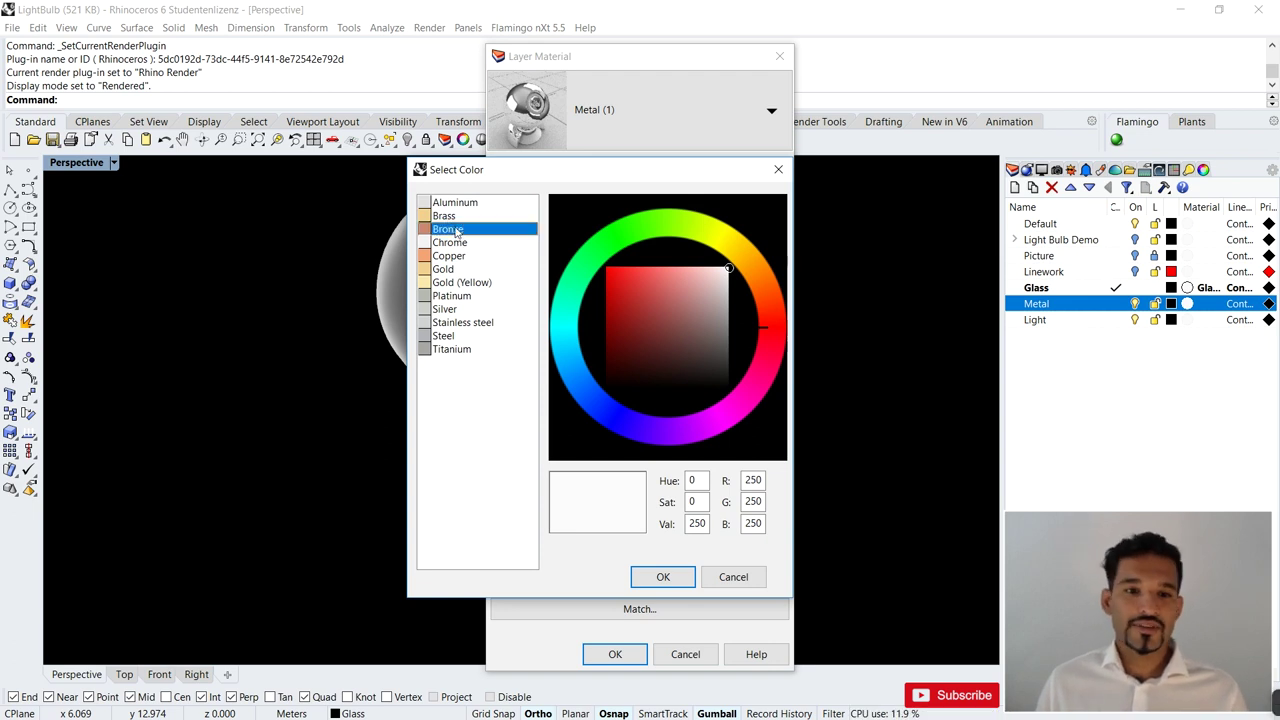
click(665, 577)
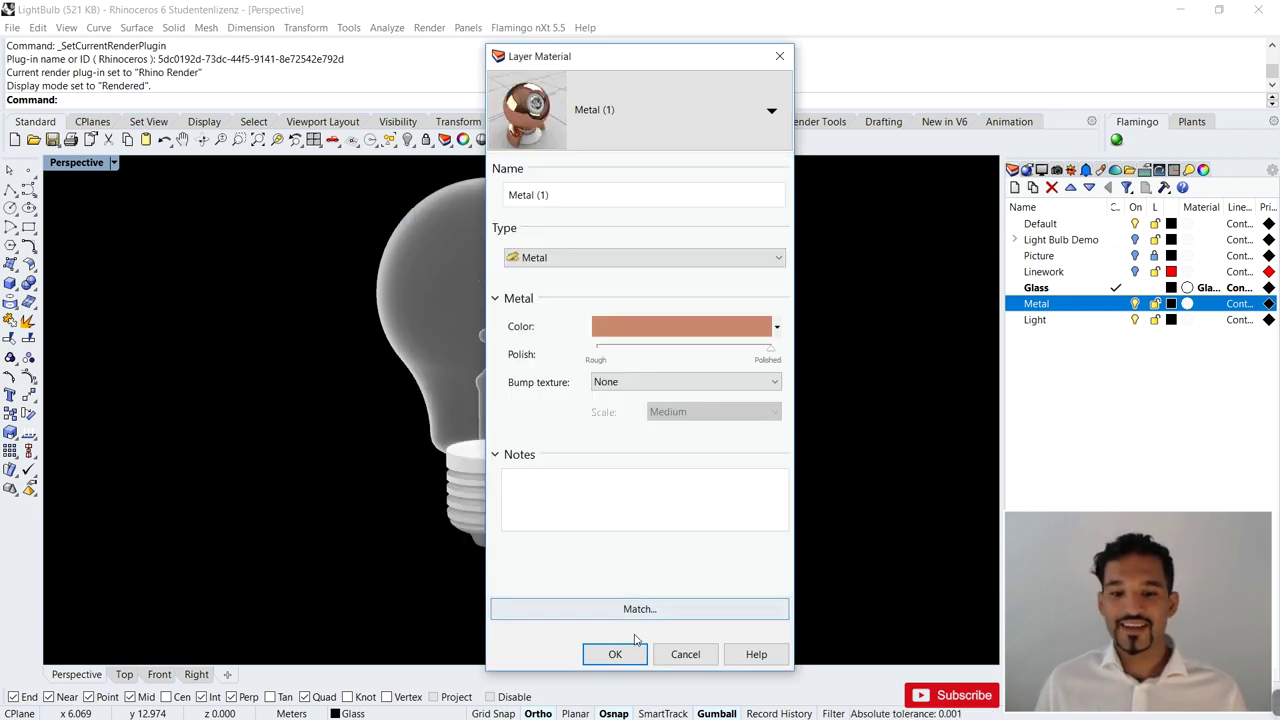
click(615, 654)
- Zoom out to view the whole bulb and make Light the current layer
scroll(627, 318, up, 4)
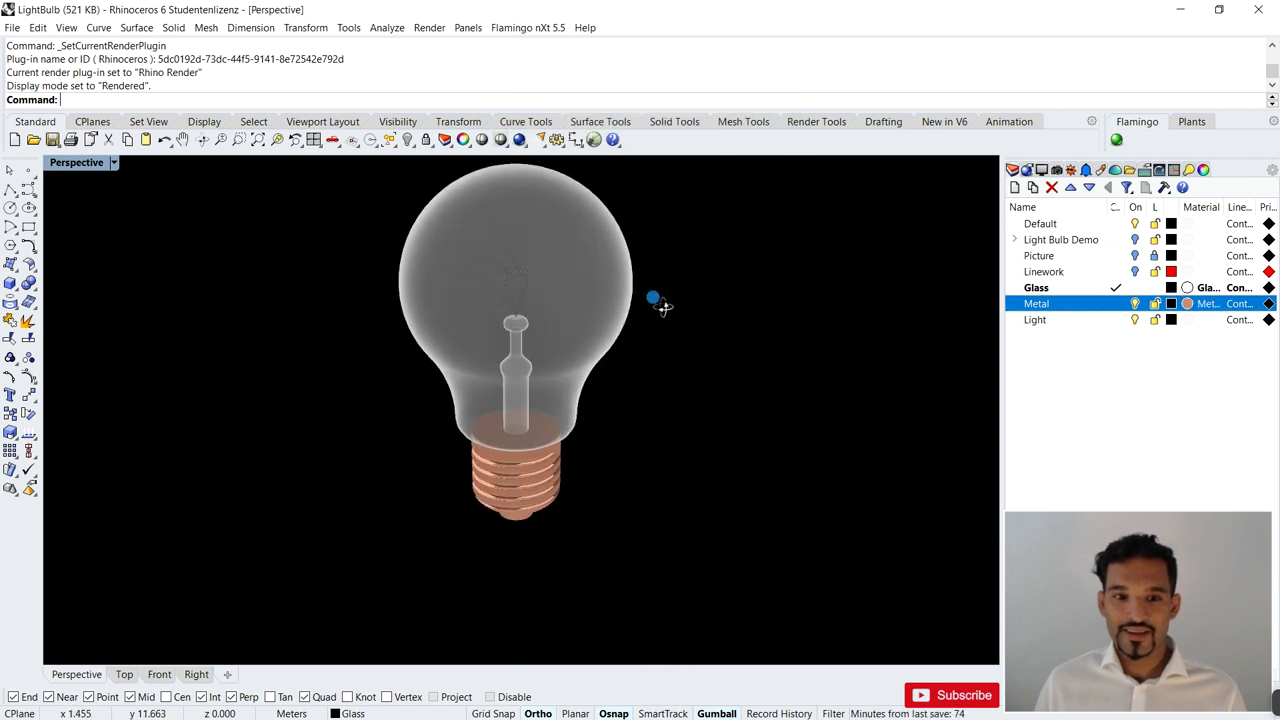
mouse_move(607, 318)
right_down()
mouse_move(617, 400)
mouse_move(620, 283)
mouse_move(608, 309)
mouse_move(632, 318)
right_up()
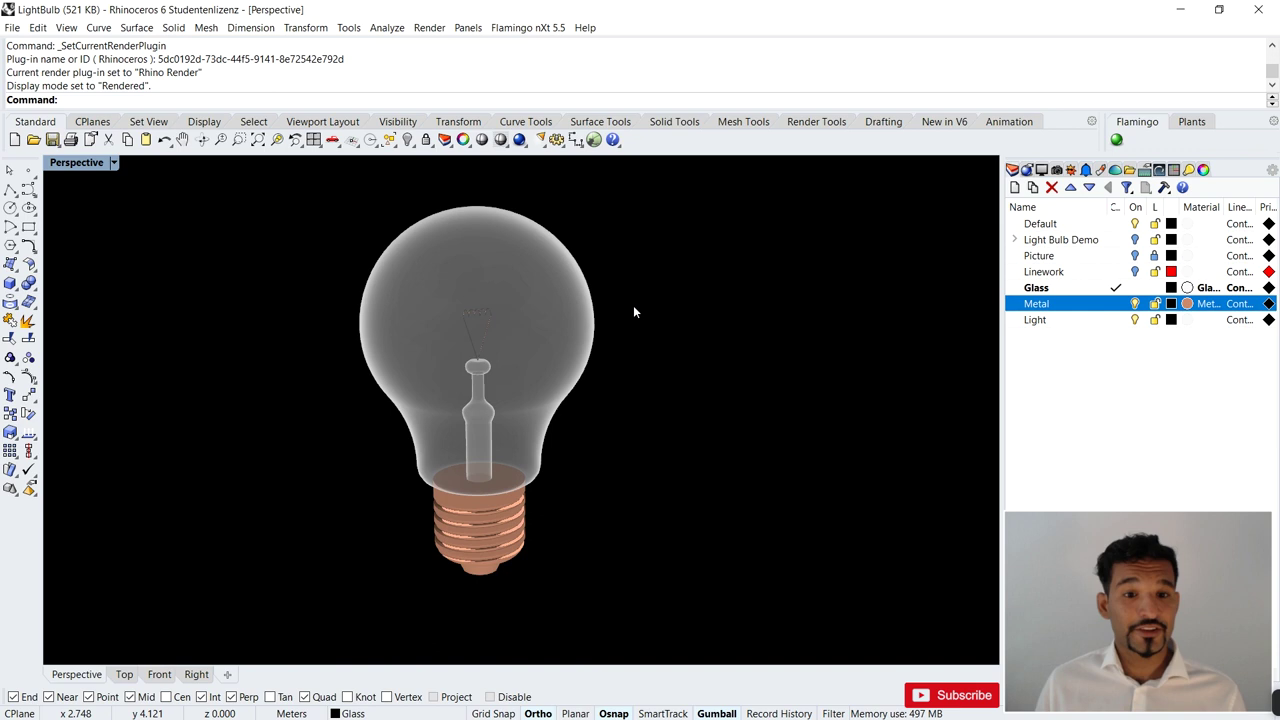
scroll(631, 305, up, 5)
scroll(630, 301, down, 2)
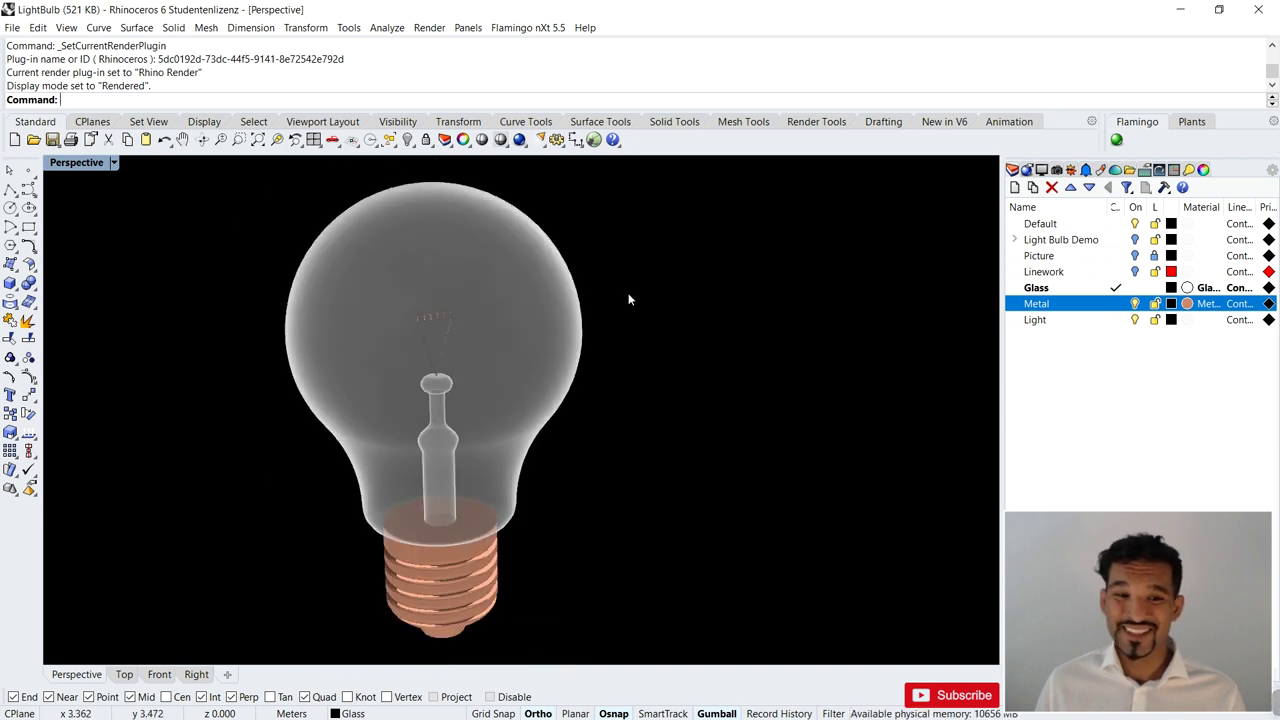
double_click(1090, 320)
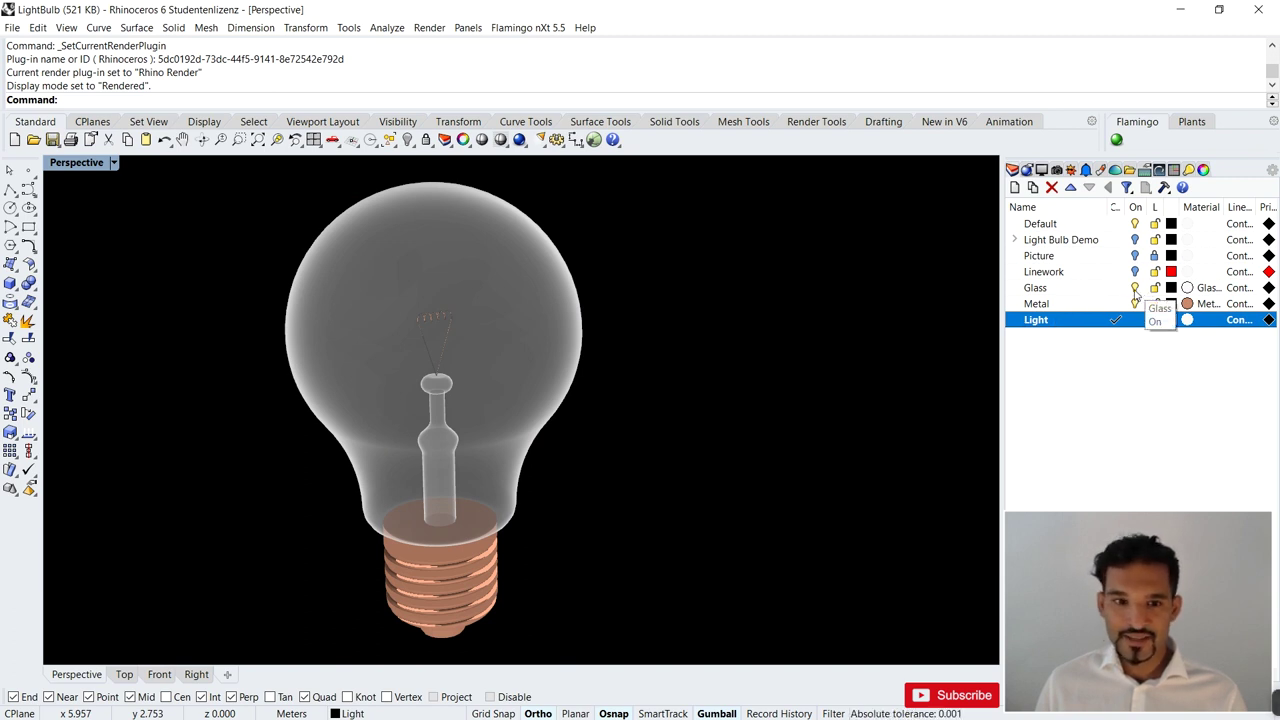
- Hide the Glass layer to expose the filament and base
click(1135, 288)
right_drag(378, 287, 443, 318)
scroll(462, 345, up, 5)
- Switch the Perspective view to Shaded and bring up the full set of light types
click(113, 163)
click(100, 214)
mouse_move(470, 330)
right_down()
mouse_move(277, 322)
mouse_move(535, 179)
right_up()
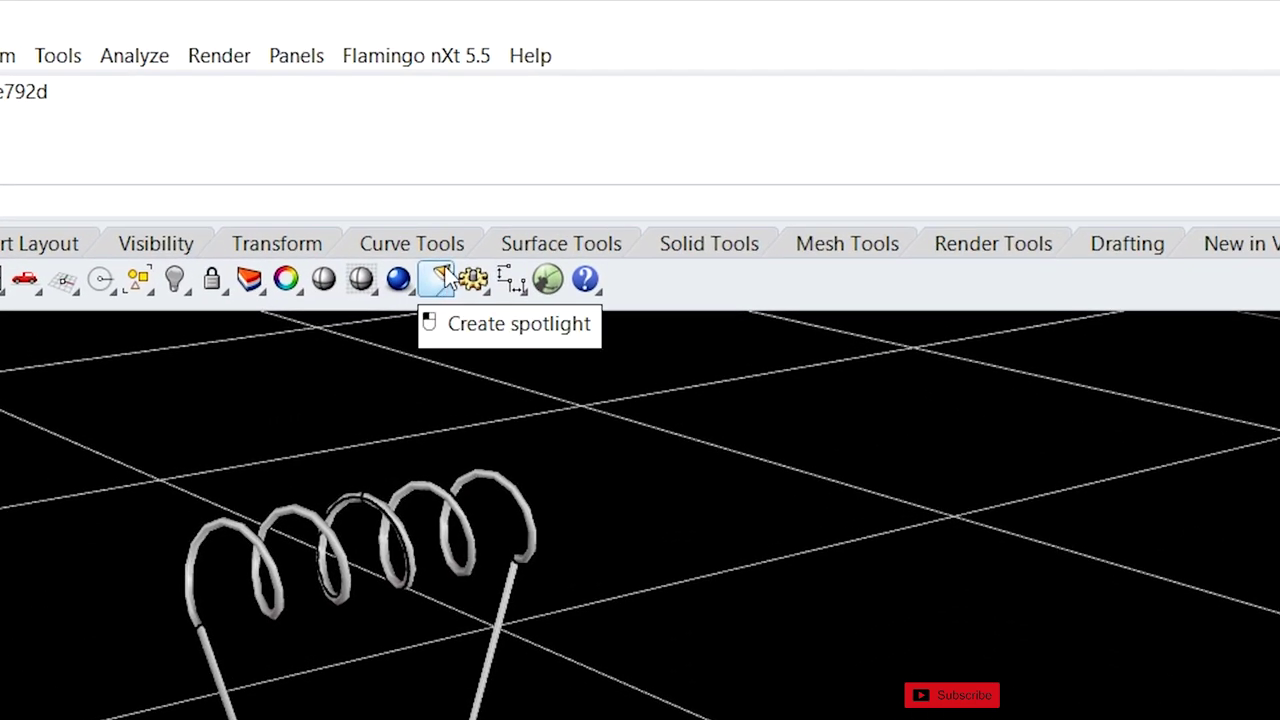
click(446, 274)
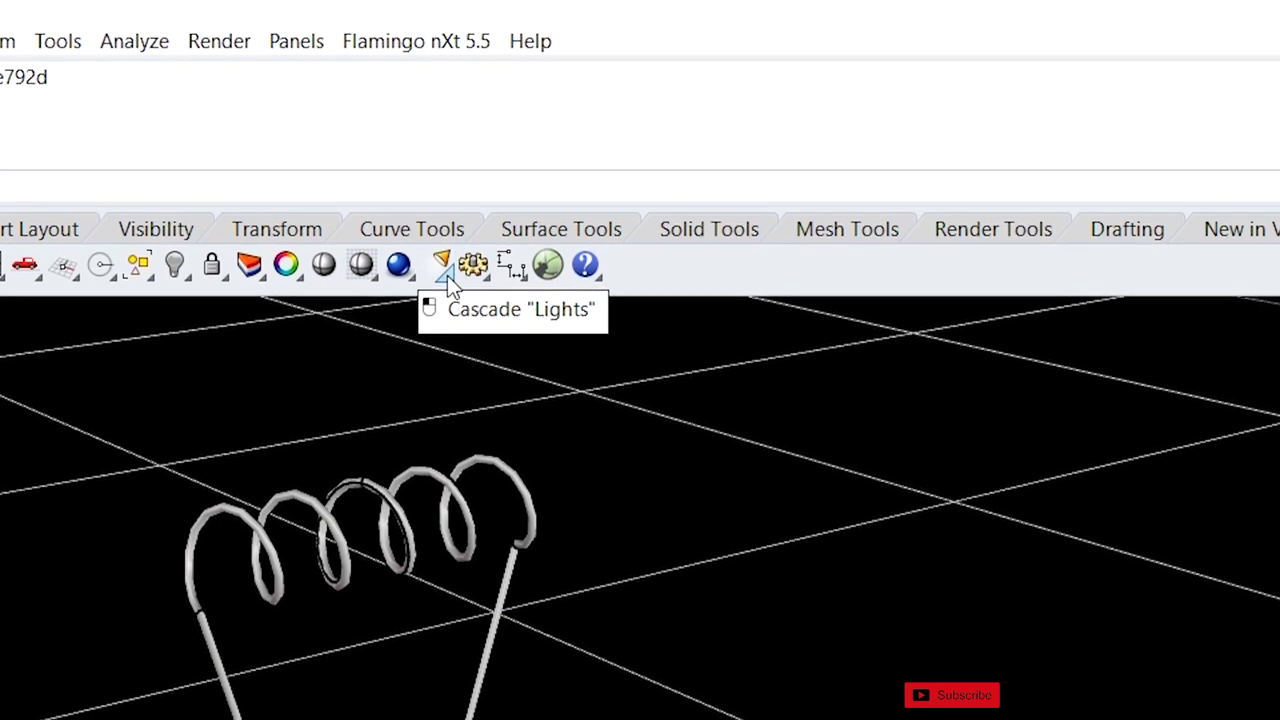
click(447, 278)
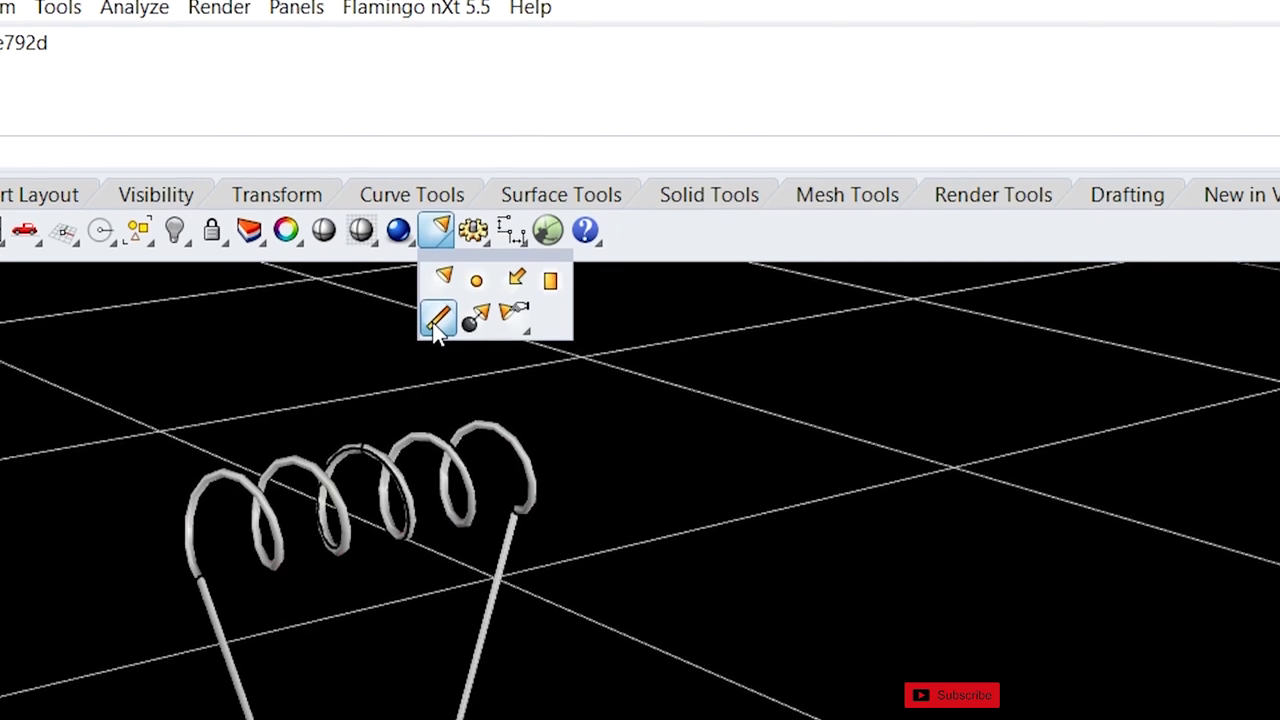
- Run LinearLight and set the light's start at the coil's left end
click(437, 322)
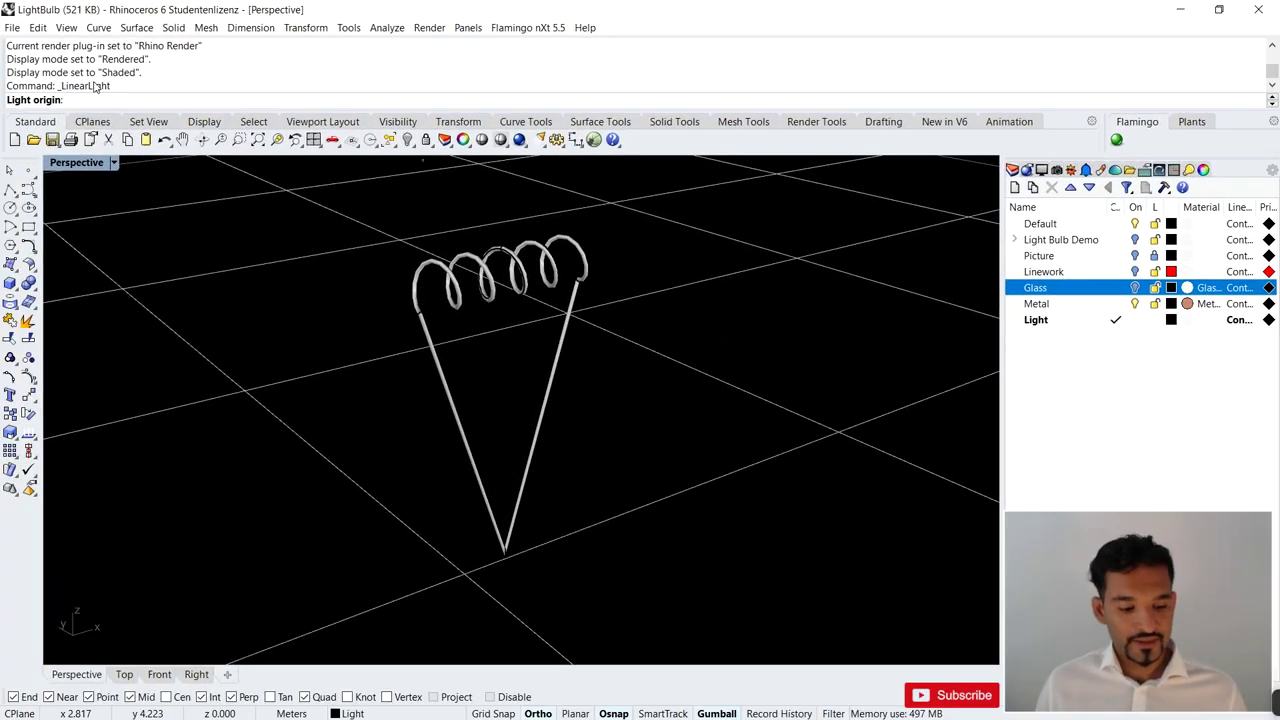
key(Escape)
text(LinearLight)
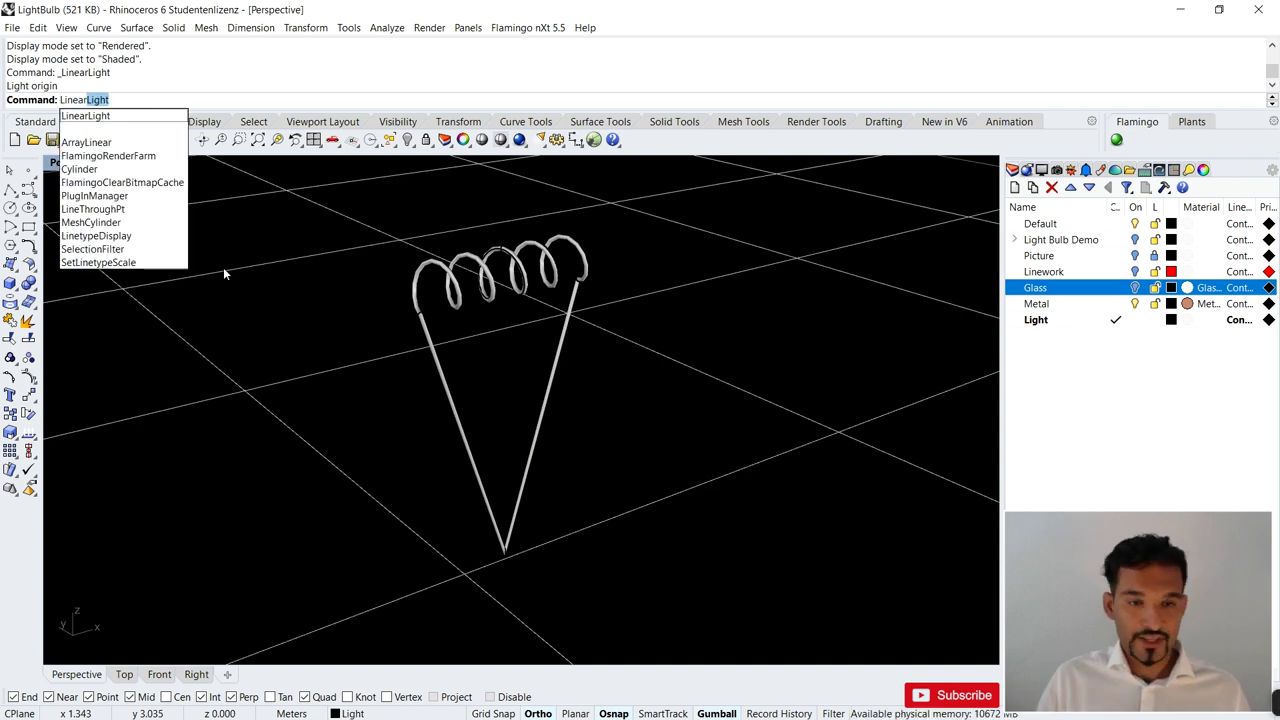
key(Return)
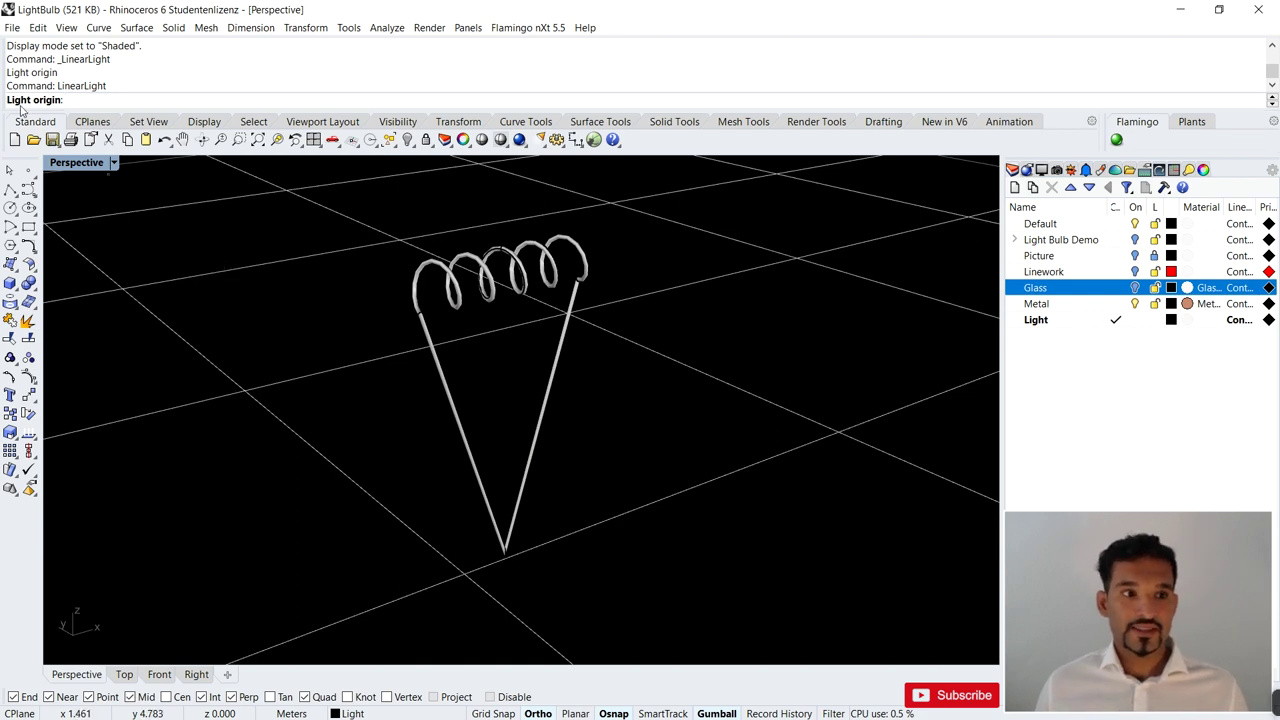
scroll(403, 304, up, 3)
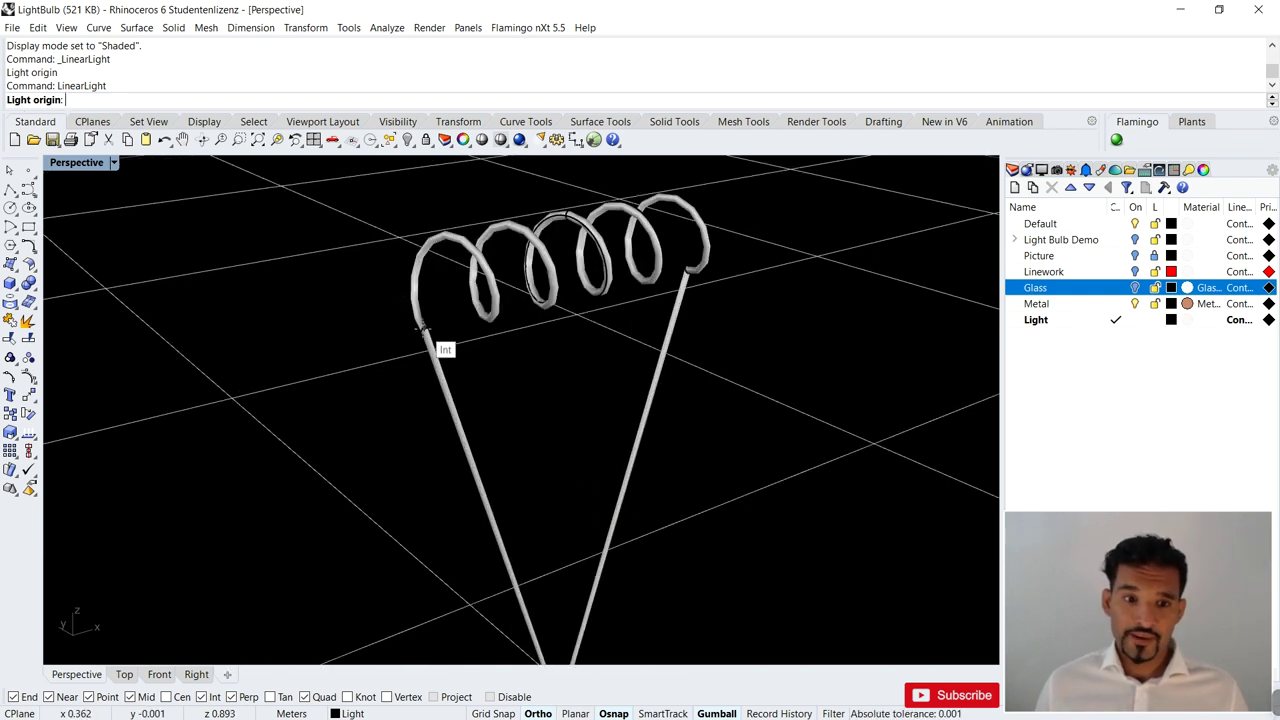
click(425, 325)
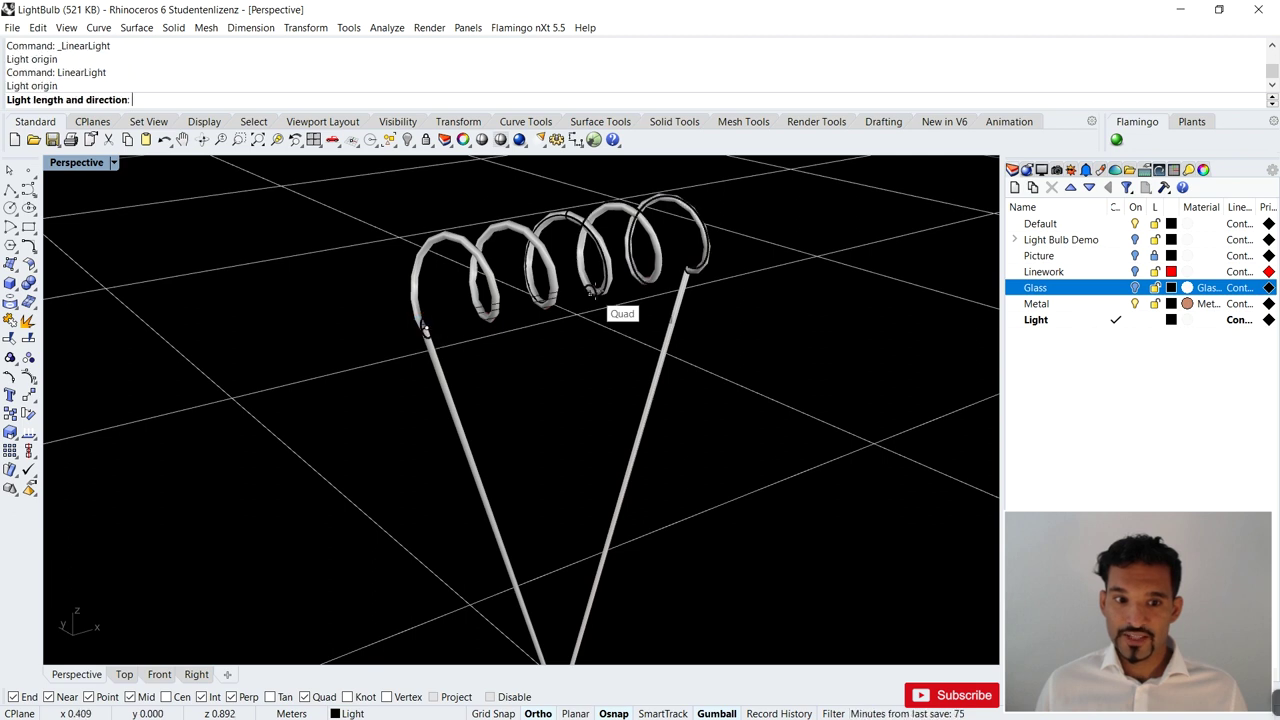
- Set the viewport background colour to white
right_drag(766, 222, 711, 250)
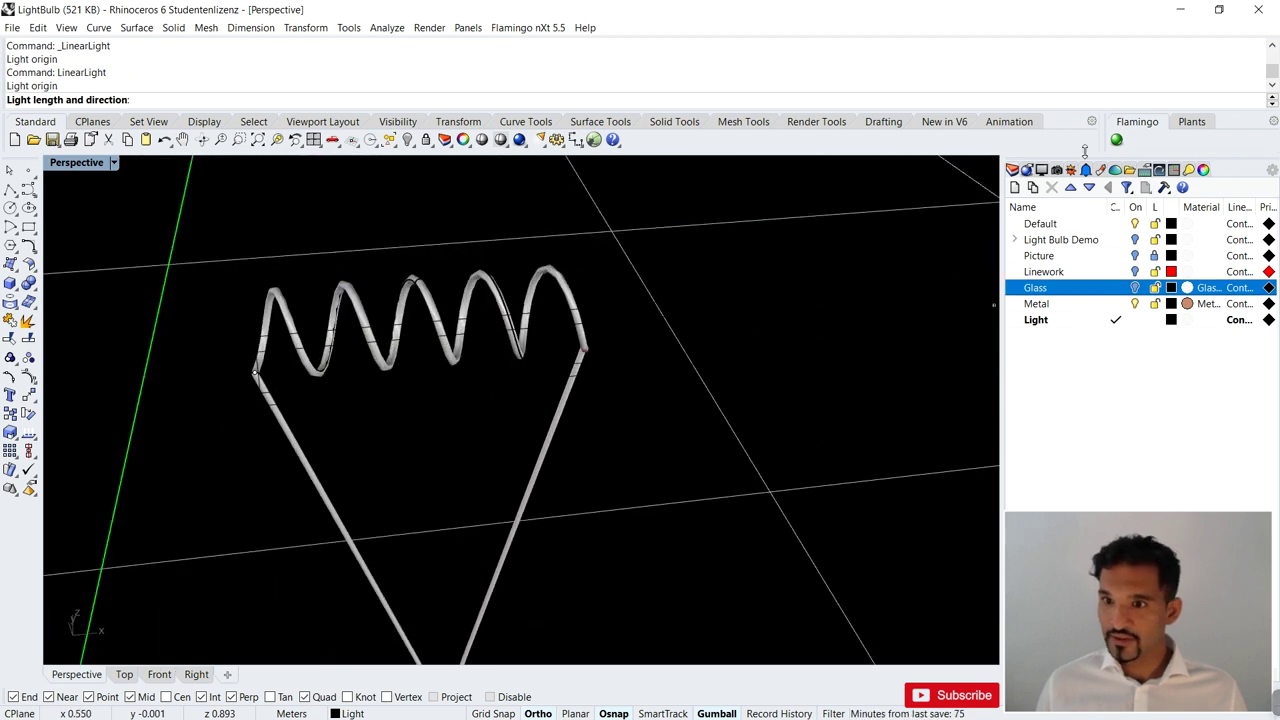
click(1041, 170)
click(1165, 264)
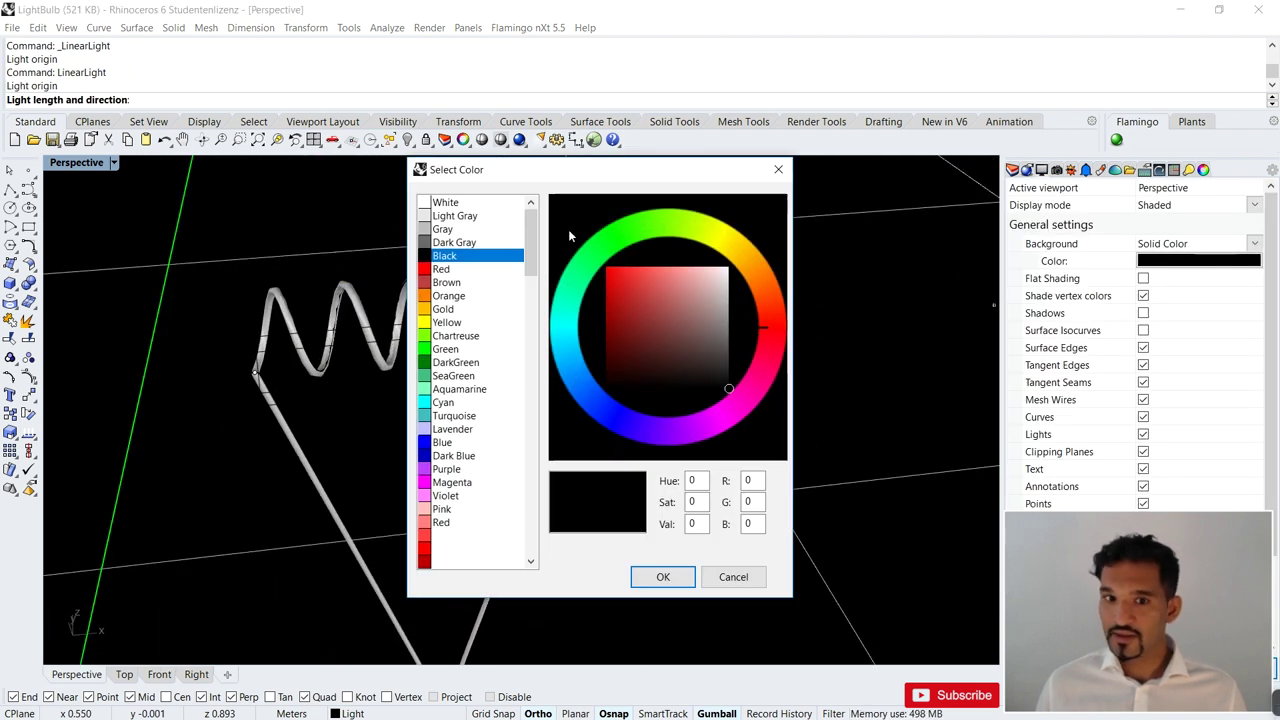
click(660, 576)
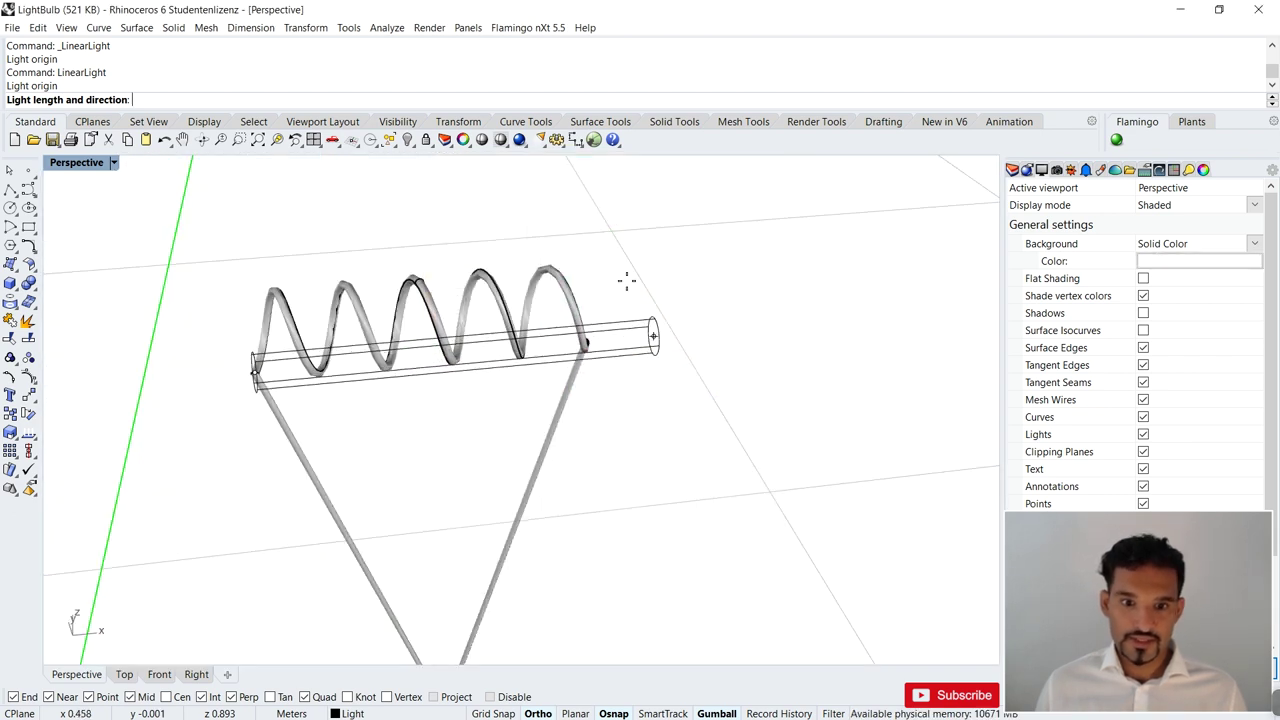
- With Ortho toggled as needed, set the linear light's end at the coil's right end
scroll(723, 313, up, 2)
scroll(723, 313, down, 2)
scroll(714, 209, up, 5)
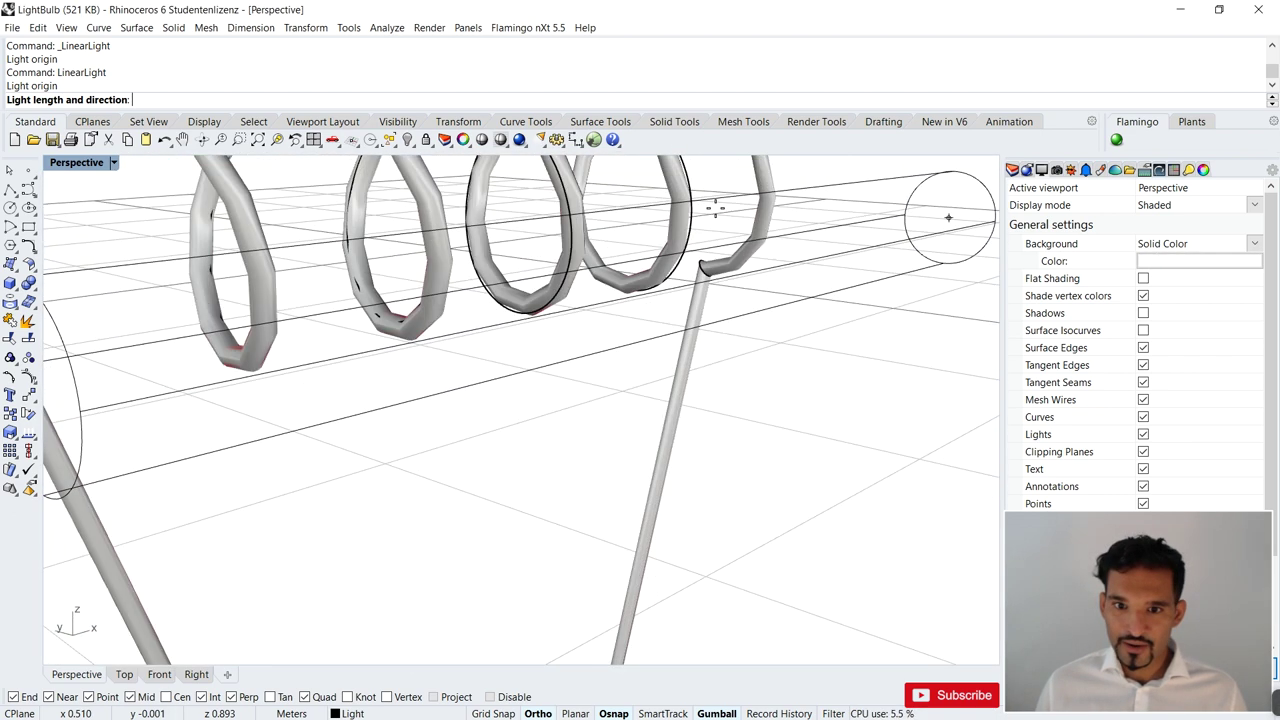
mouse_move(715, 265)
right_down()
mouse_move(748, 271)
mouse_move(714, 269)
right_up()
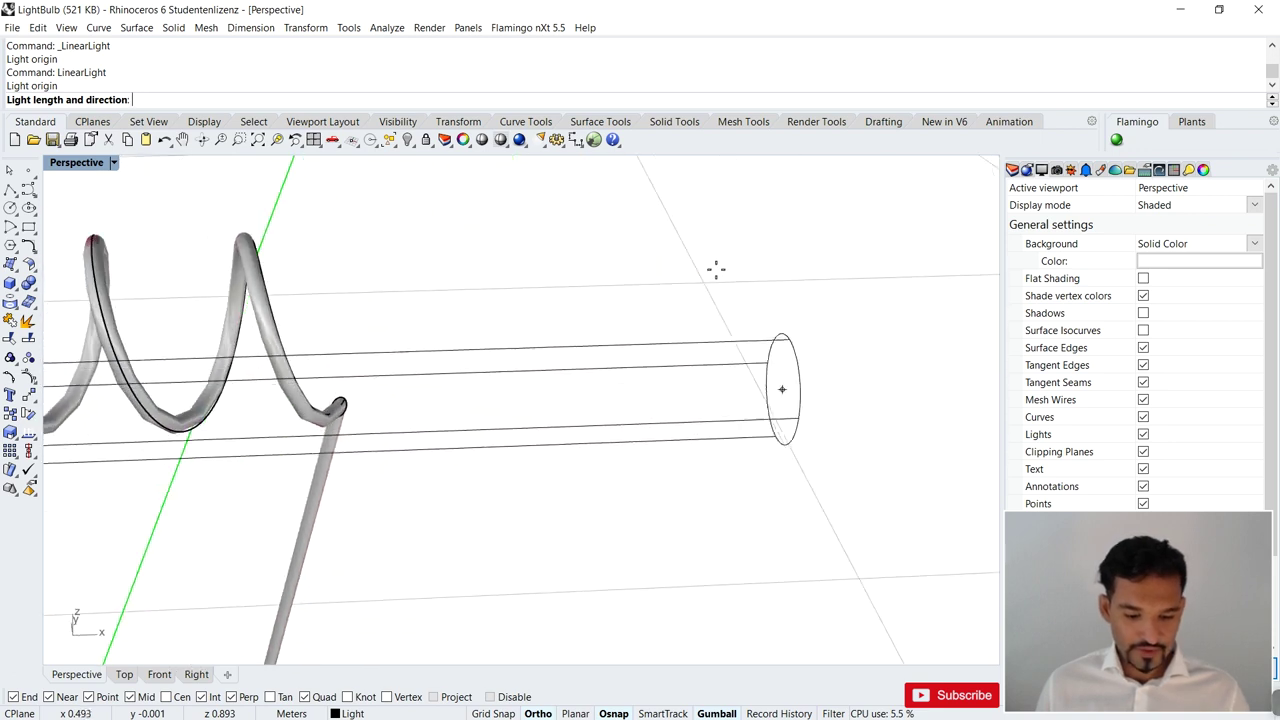
key(F8)
scroll(731, 252, down, 3)
key(F8)
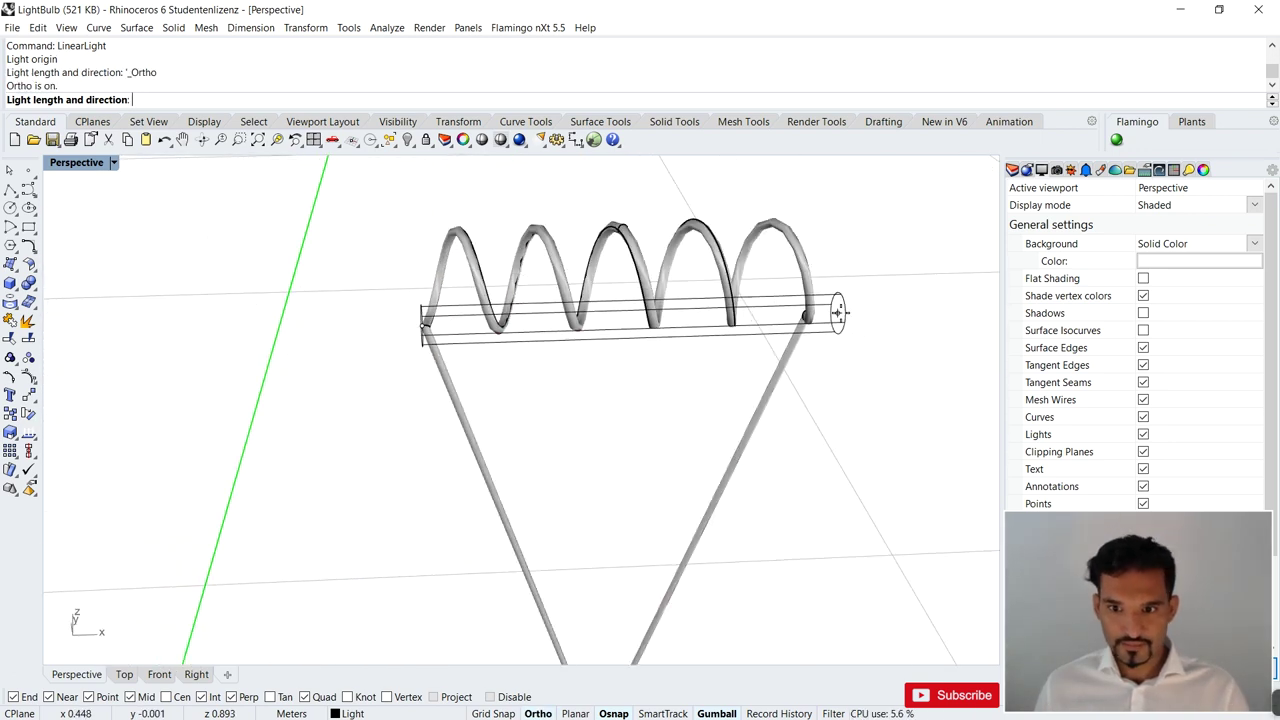
scroll(812, 316, up, 4)
scroll(811, 313, down, 4)
right_drag(811, 313, 578, 312)
key(F8)
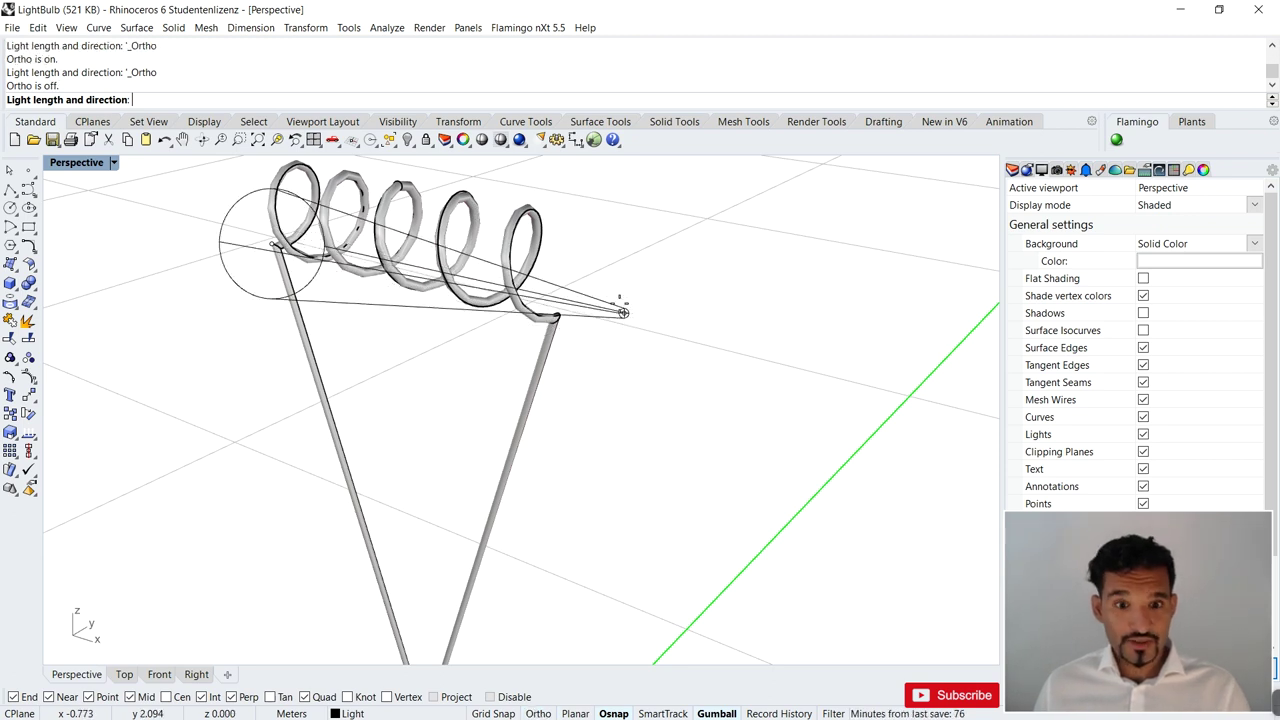
right_drag(210, 290, 289, 314)
right_drag(680, 349, 668, 324)
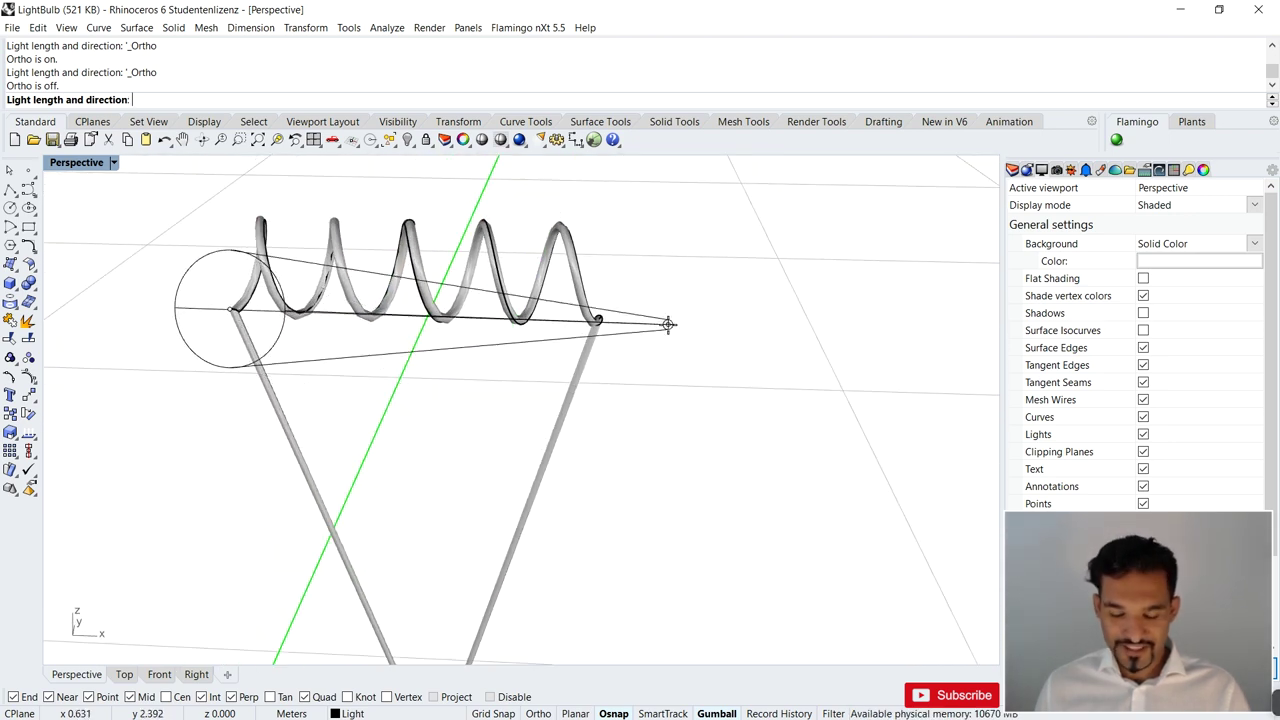
key(F8)
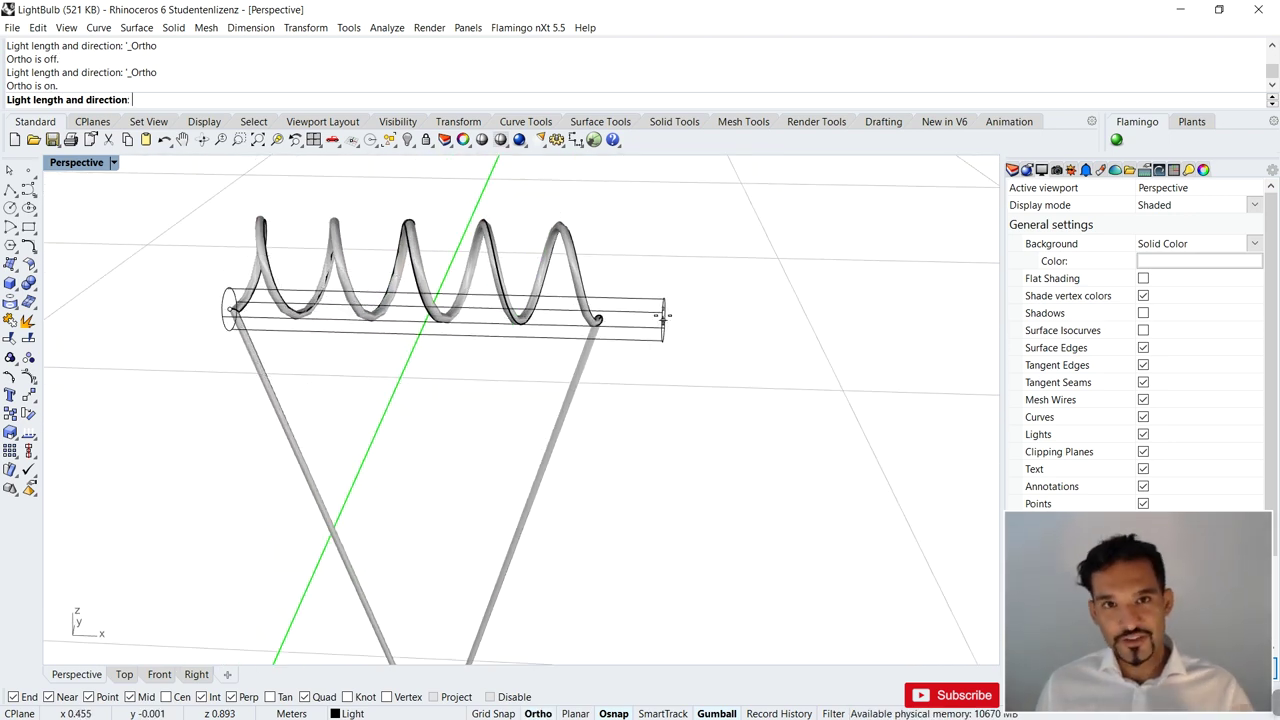
scroll(600, 308, up, 3)
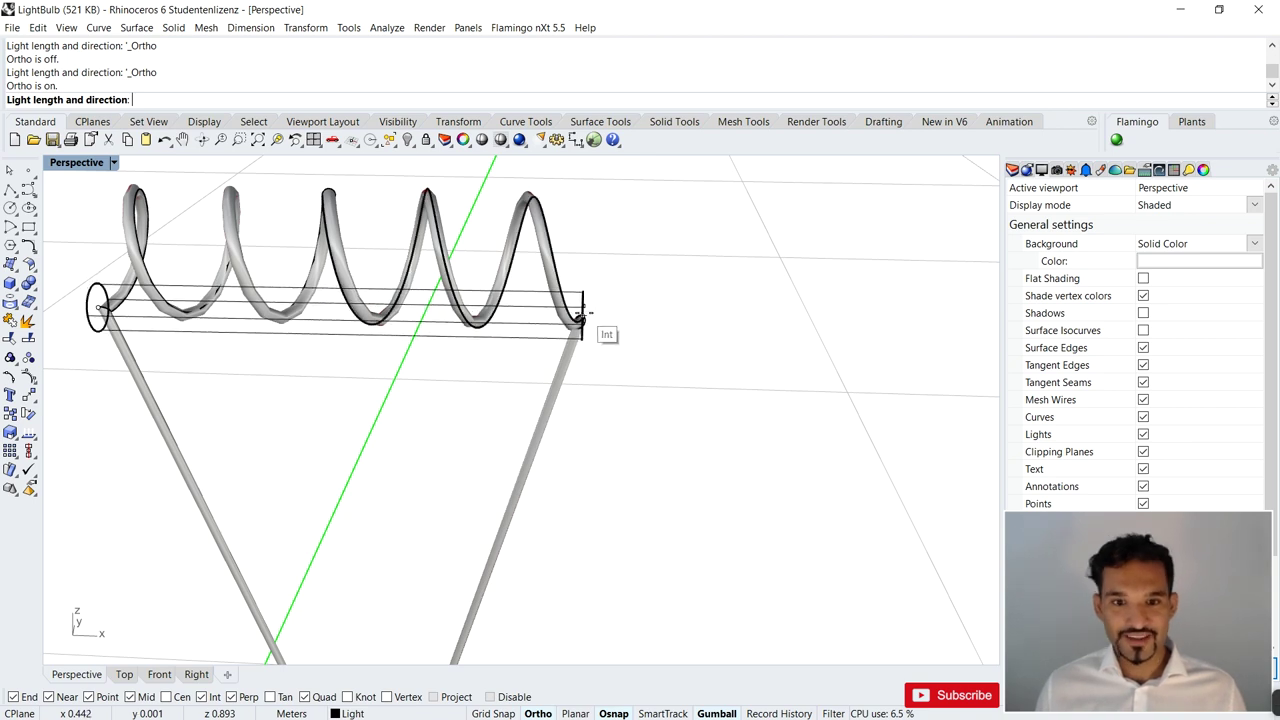
scroll(660, 273, down, 3)
right_drag(660, 273, 700, 286)
scroll(700, 286, up, 3)
click(632, 277)
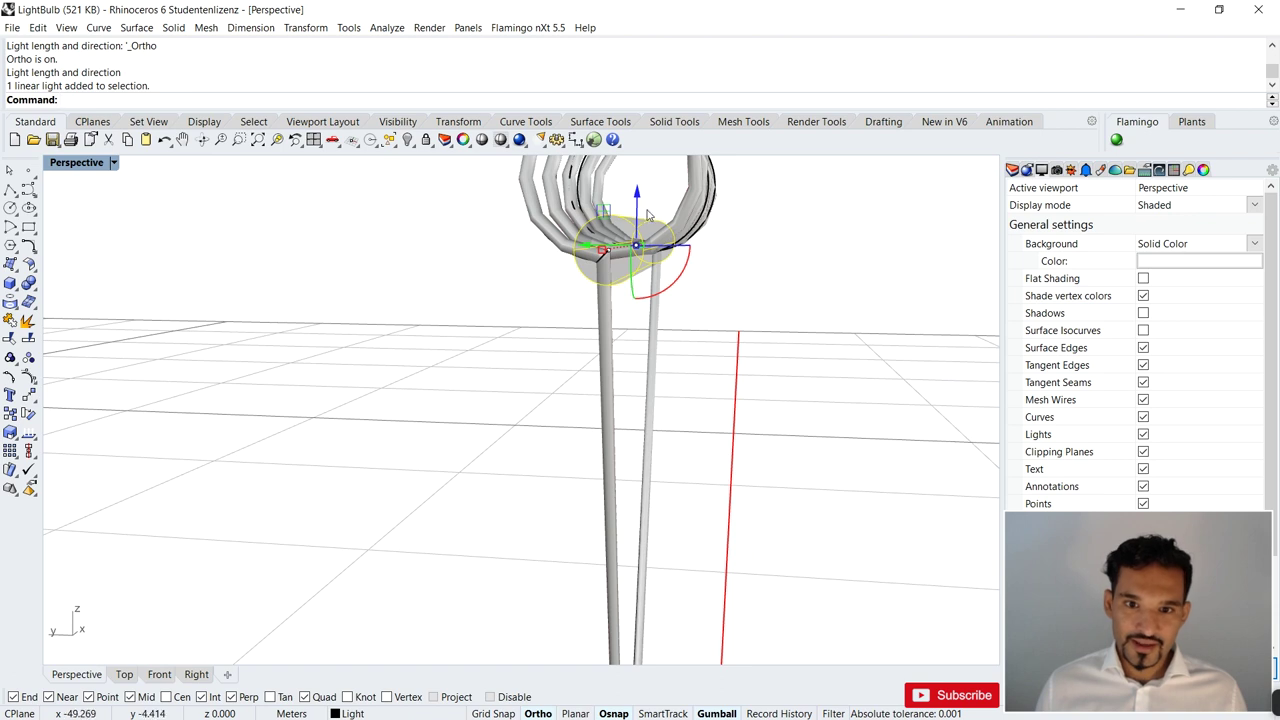
- Reposition the linear light so it runs through the centre of the coil
drag(648, 215, 605, 205)
right_drag(605, 205, 677, 463)
scroll(659, 318, up, 3)
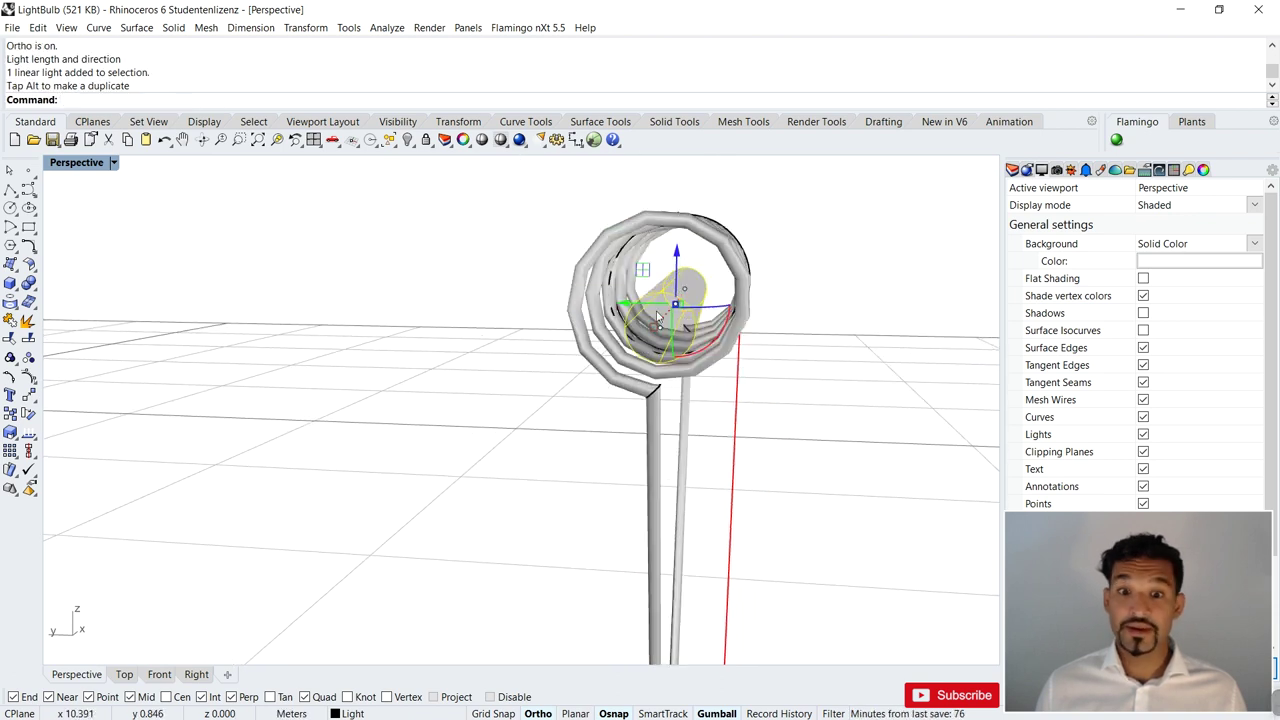
drag(676, 262, 690, 262)
right_drag(837, 234, 310, 347)
scroll(620, 366, down, 3)
right_drag(620, 366, 657, 346)
scroll(494, 280, down, 2)
scroll(587, 282, up, 3)
scroll(541, 292, up, 2)
click(541, 292)
click(729, 306)
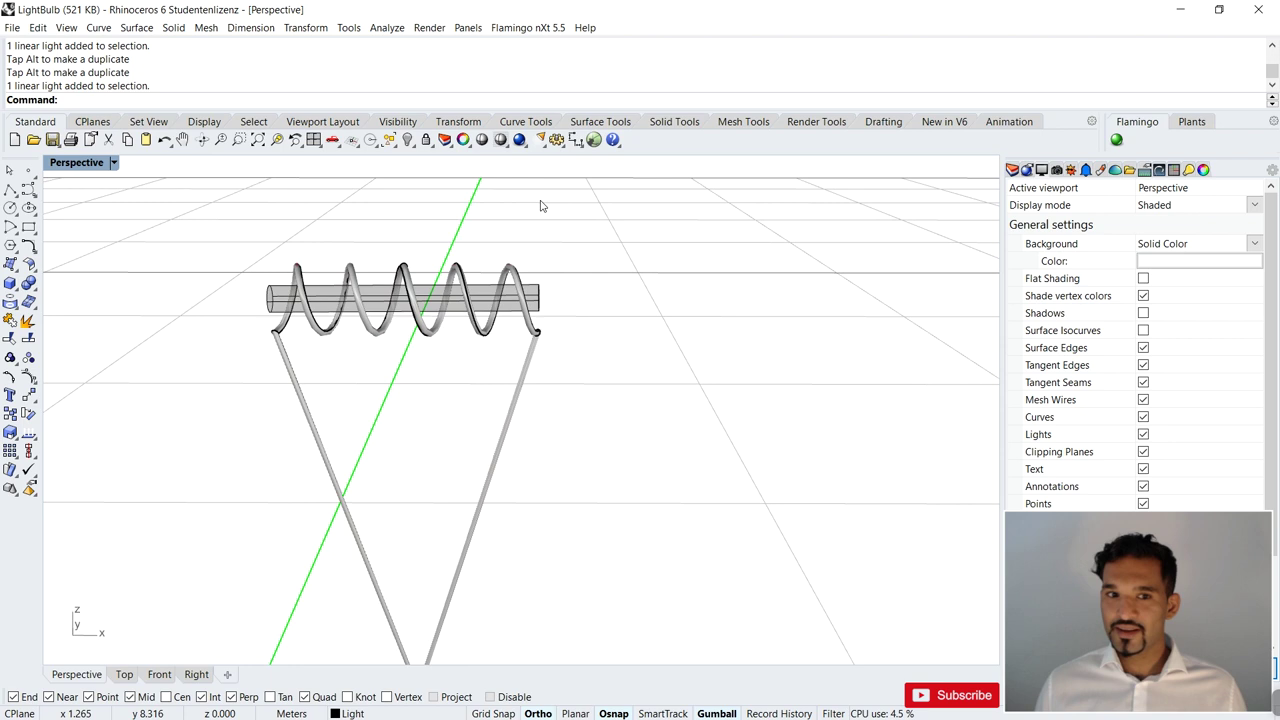
- Set the viewport background colour to black
click(115, 163)
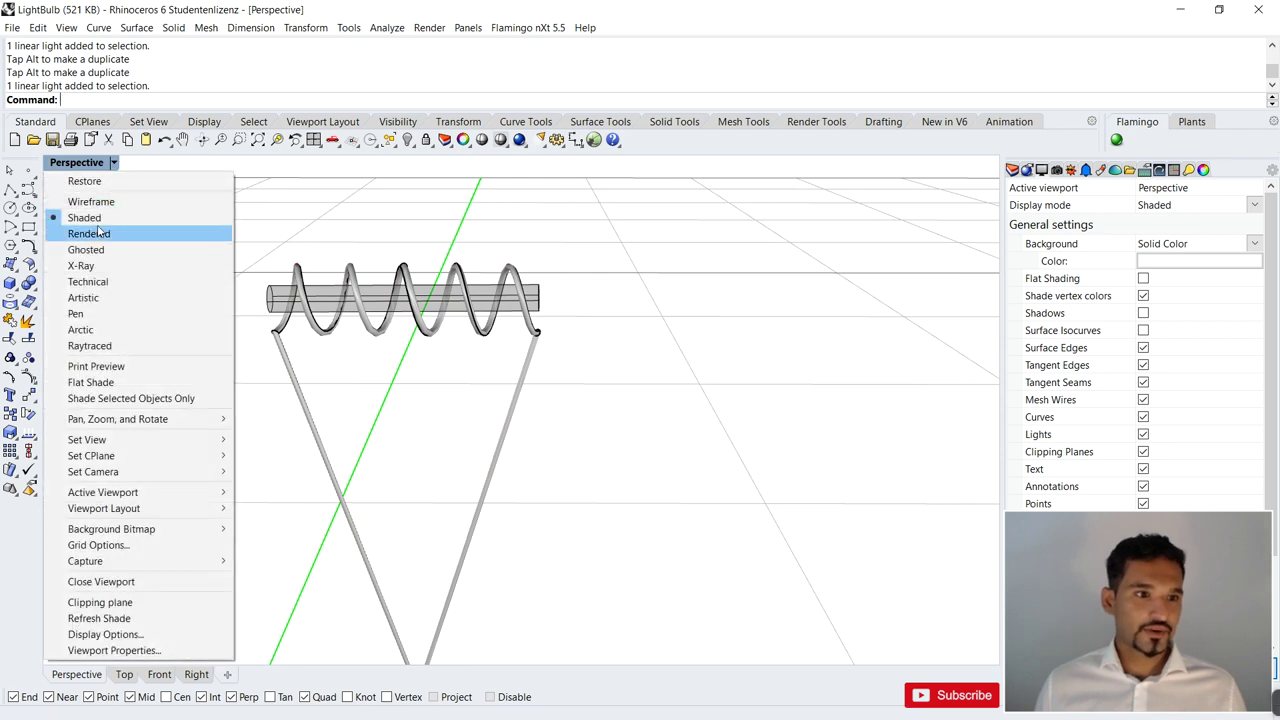
click(96, 218)
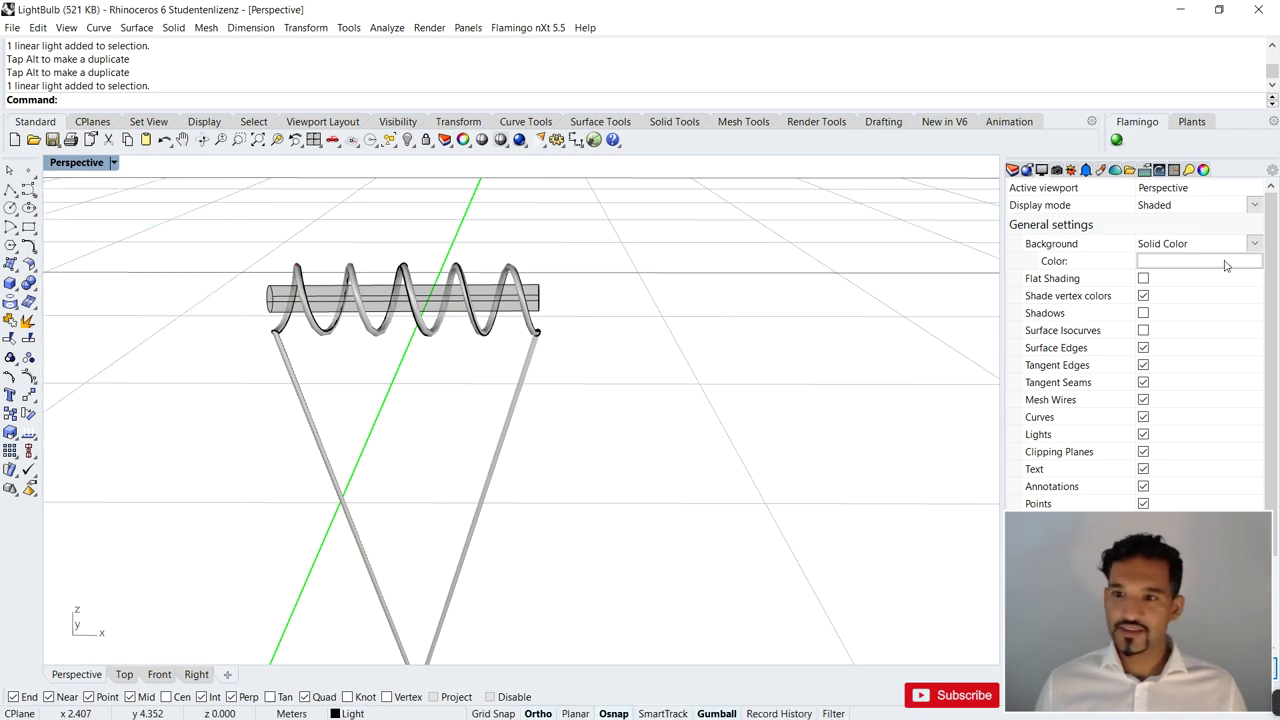
click(1144, 266)
click(476, 257)
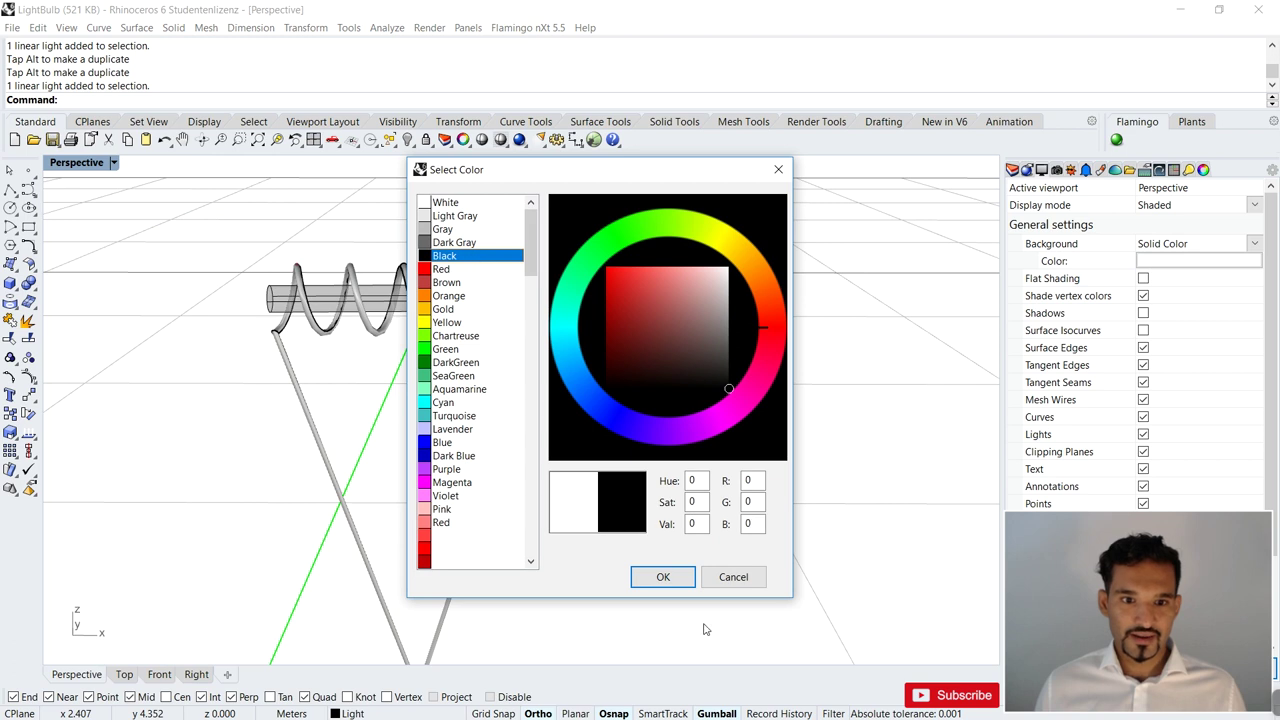
click(663, 580)
- Change the linear filament light's colour to Yellow, keeping intensity at 100
click(532, 290)
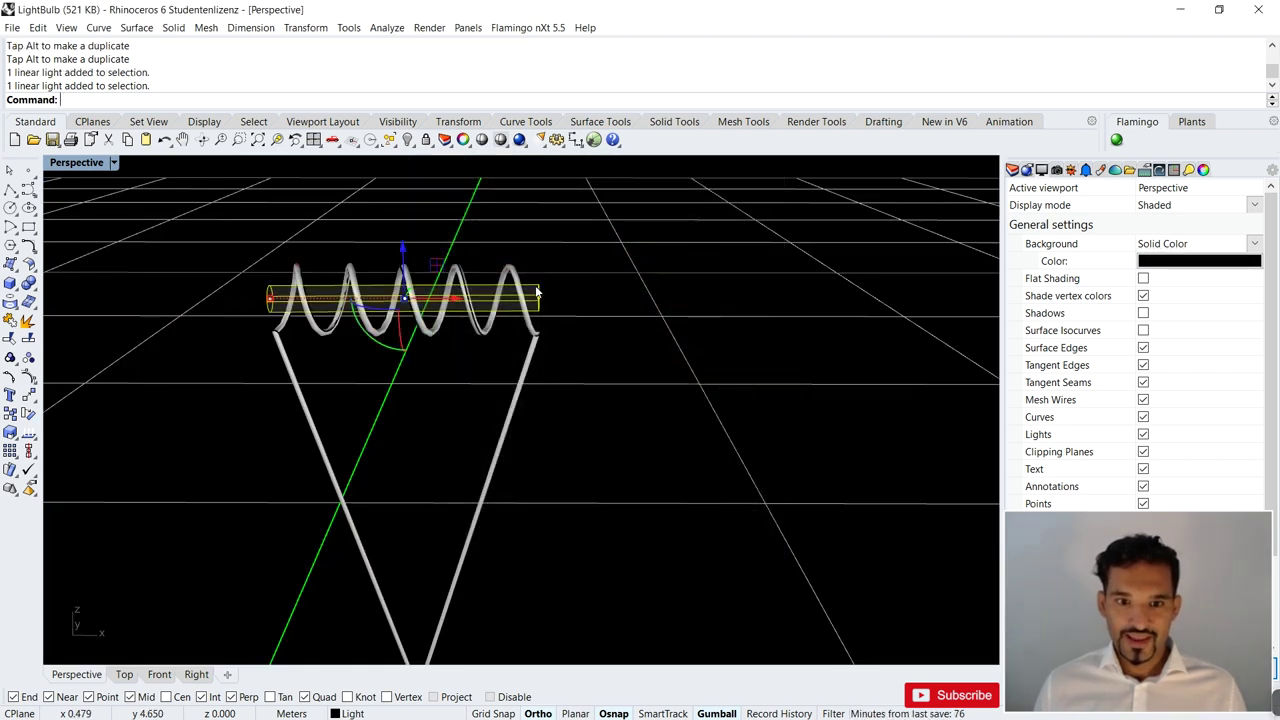
click(1013, 170)
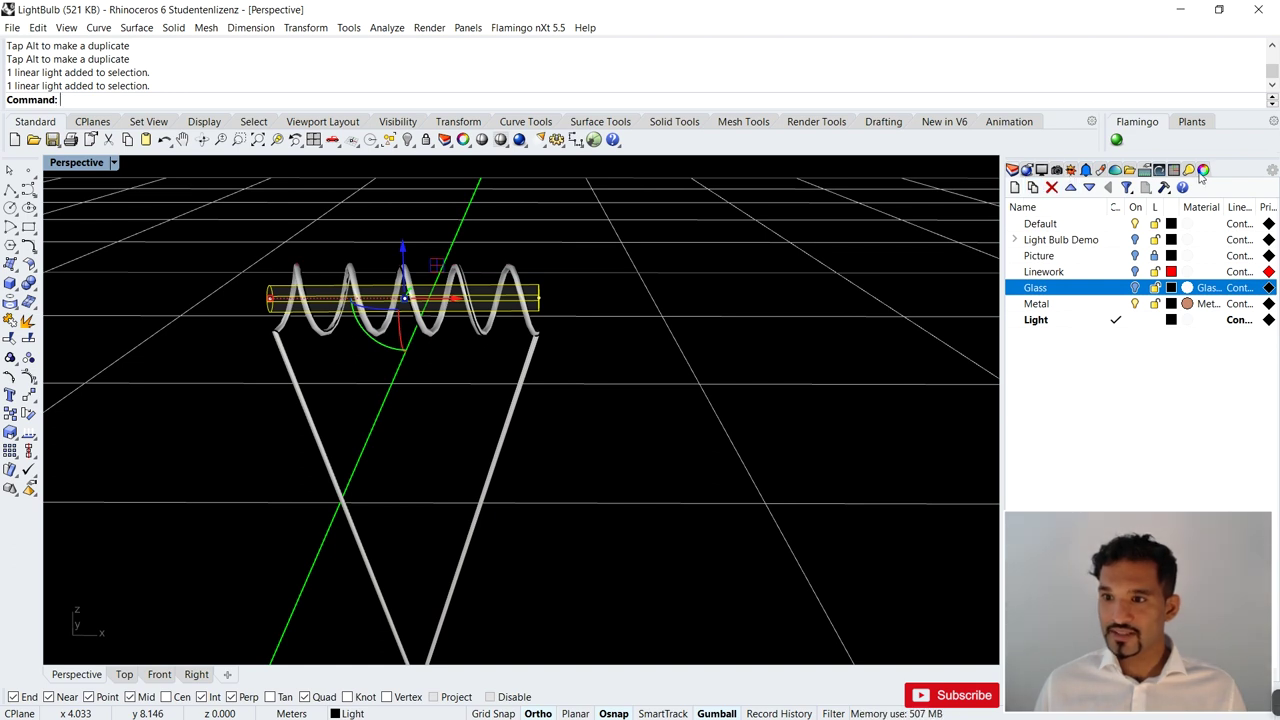
click(1203, 171)
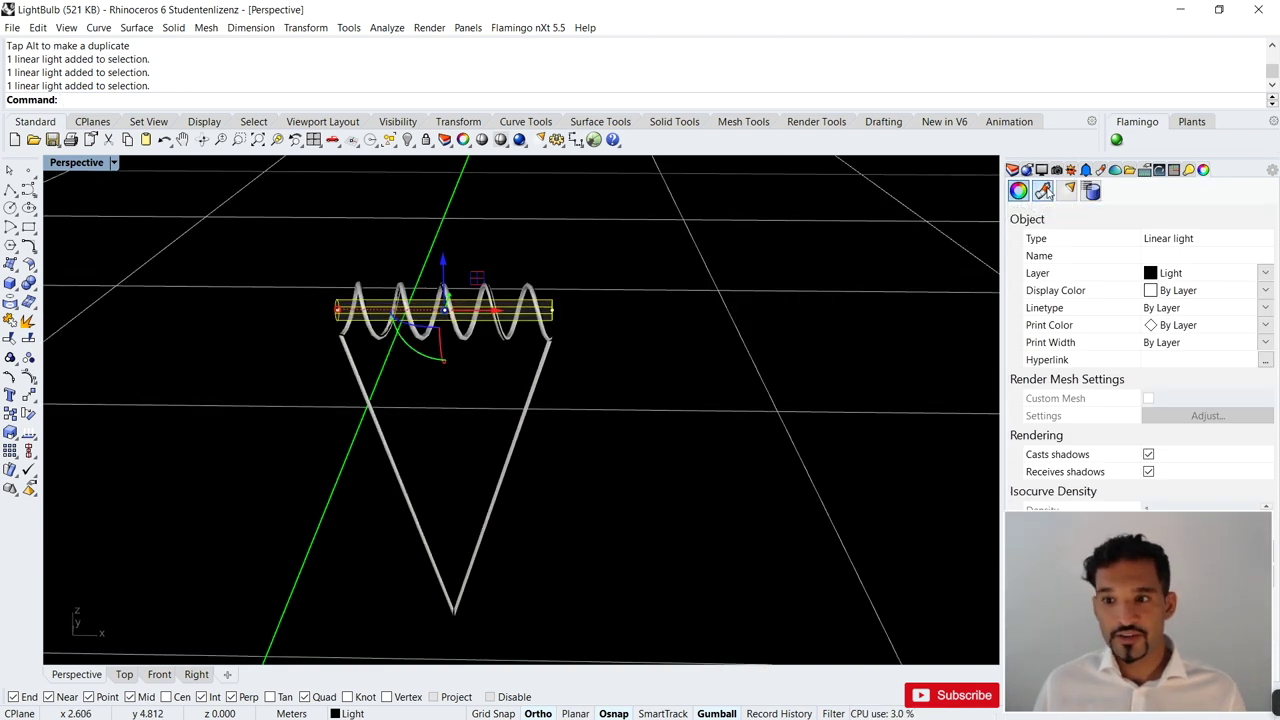
click(1043, 190)
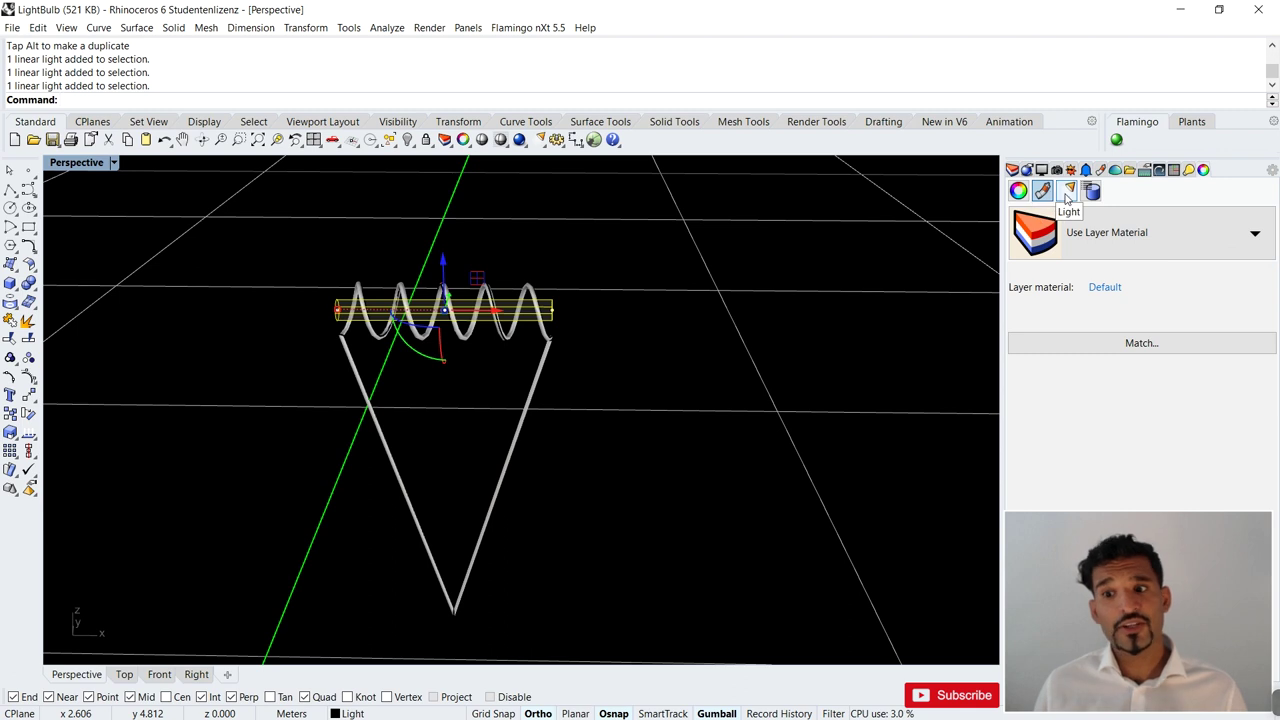
click(1068, 191)
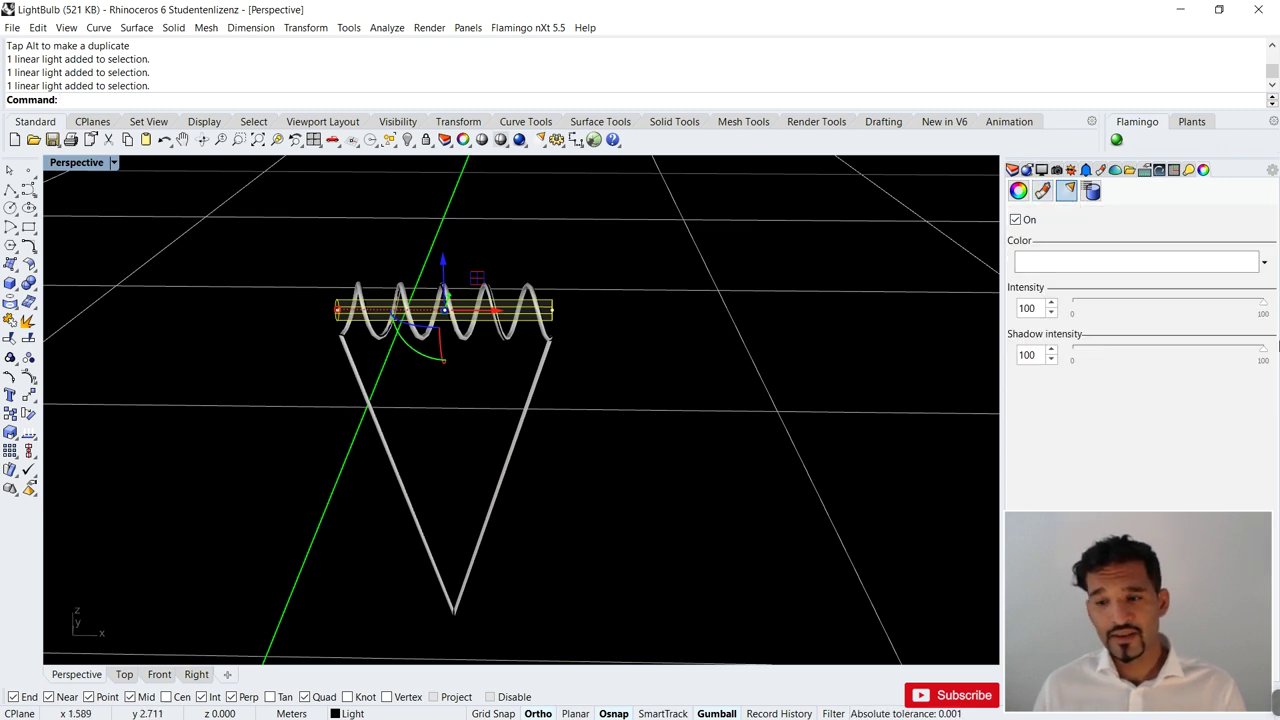
click(1042, 265)
click(444, 311)
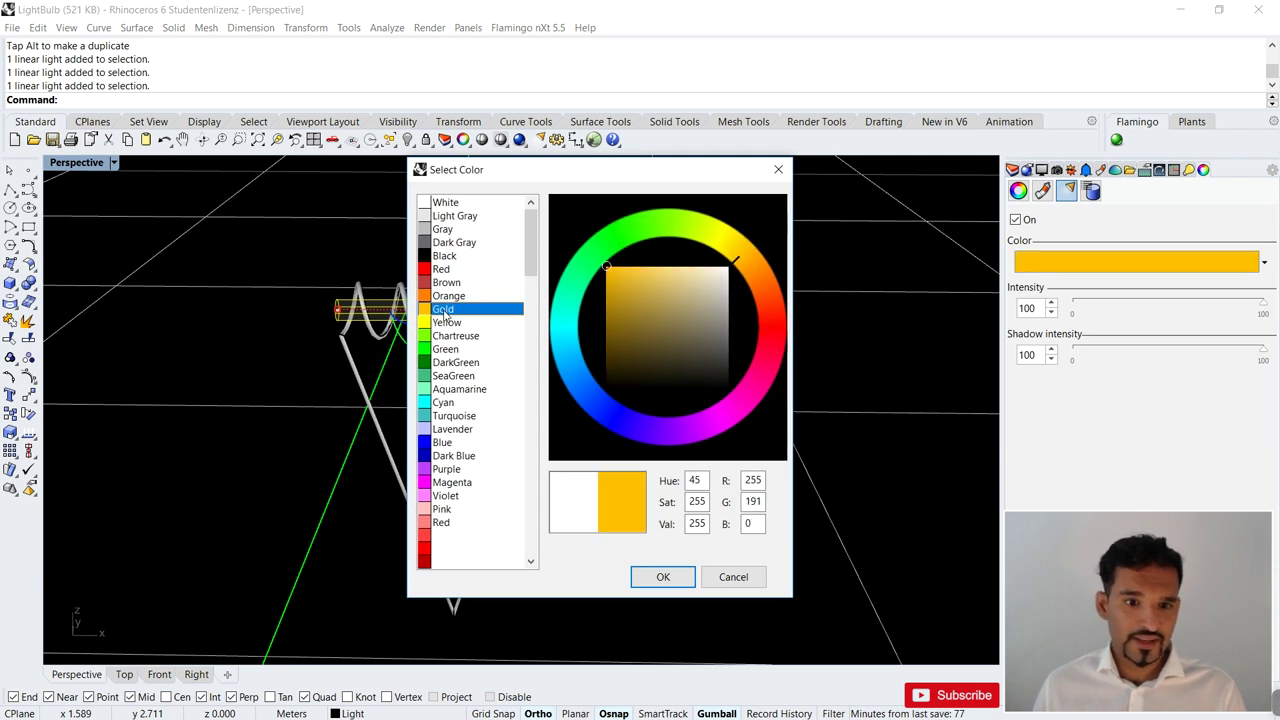
click(448, 323)
click(660, 578)
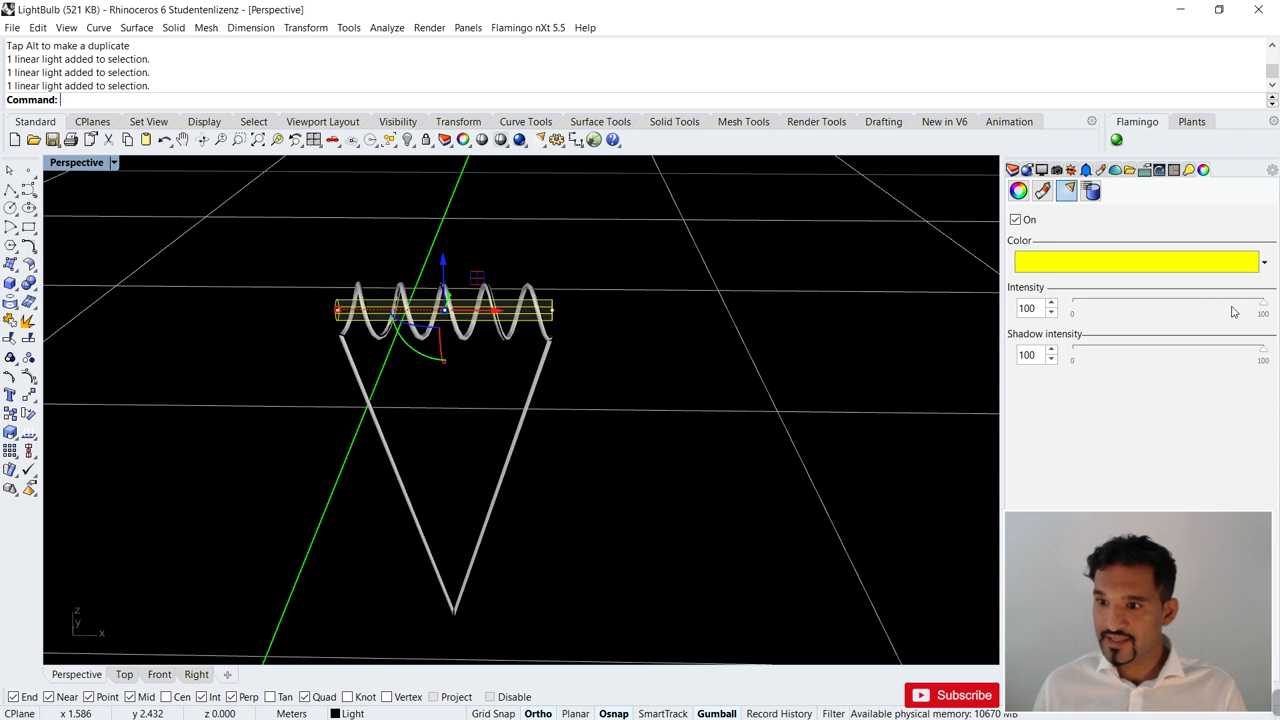
drag(1261, 312, 1266, 356)
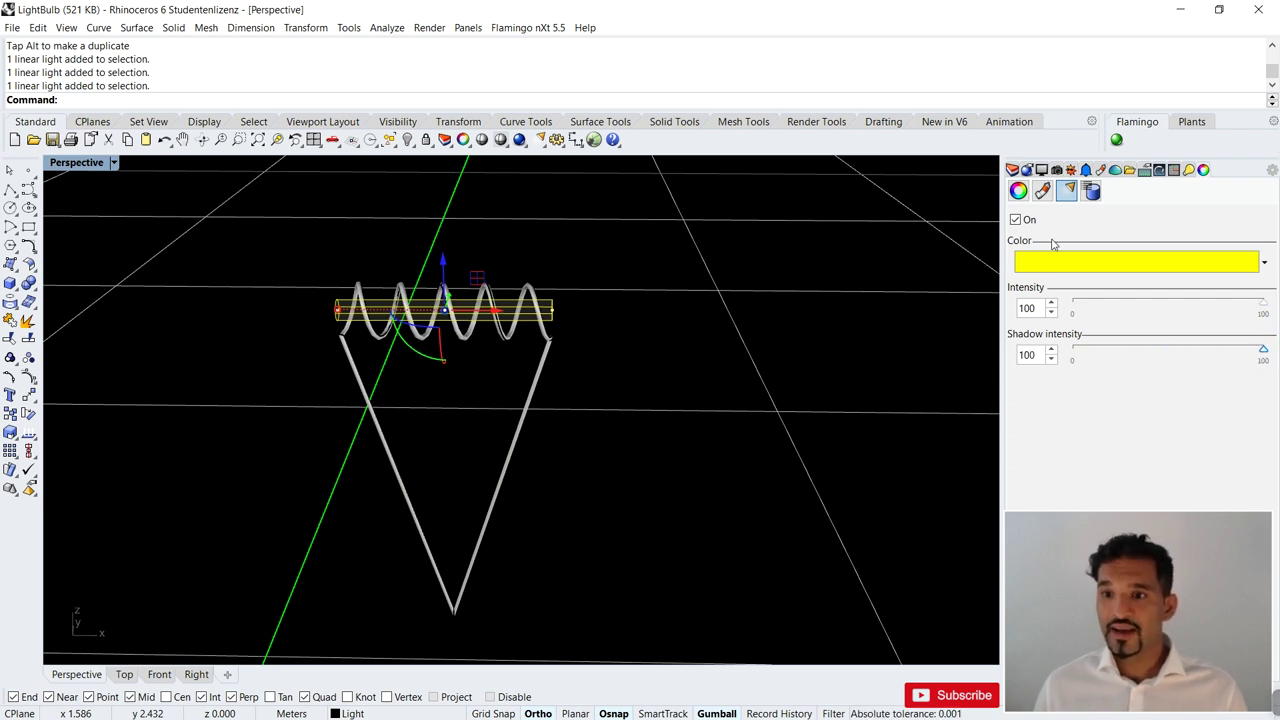
click(899, 243)
- Switch the Perspective viewport to Rendered display and orbit slightly lower around the base
scroll(437, 323, down, 10)
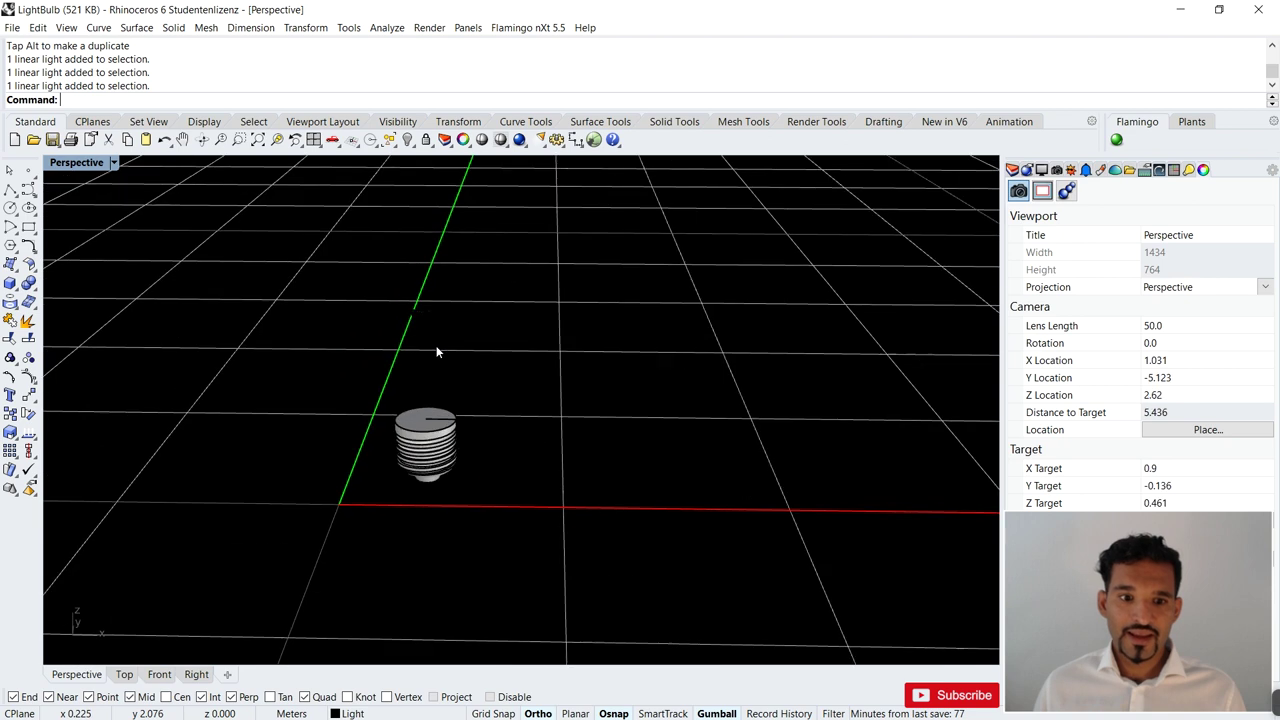
click(76, 162)
click(117, 238)
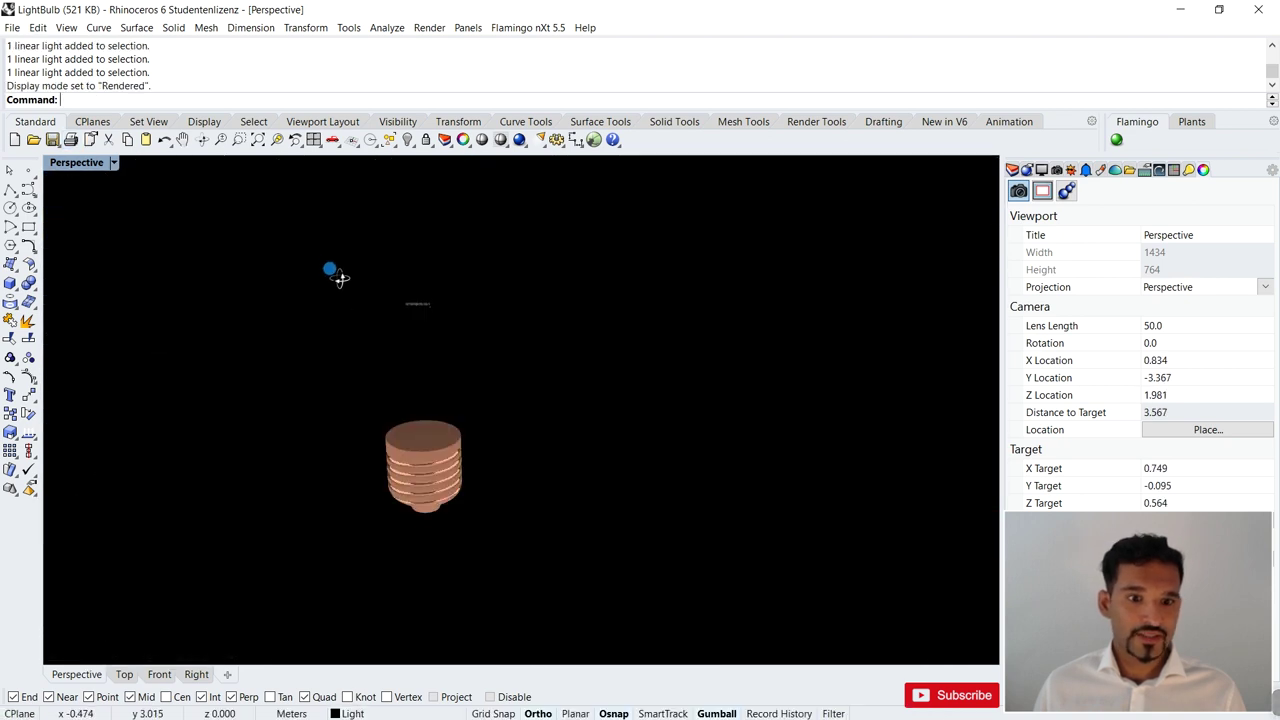
right_drag(331, 271, 340, 286)
- Turn the Glass layer back on in the Layers panel so the bulb reappears
click(1025, 170)
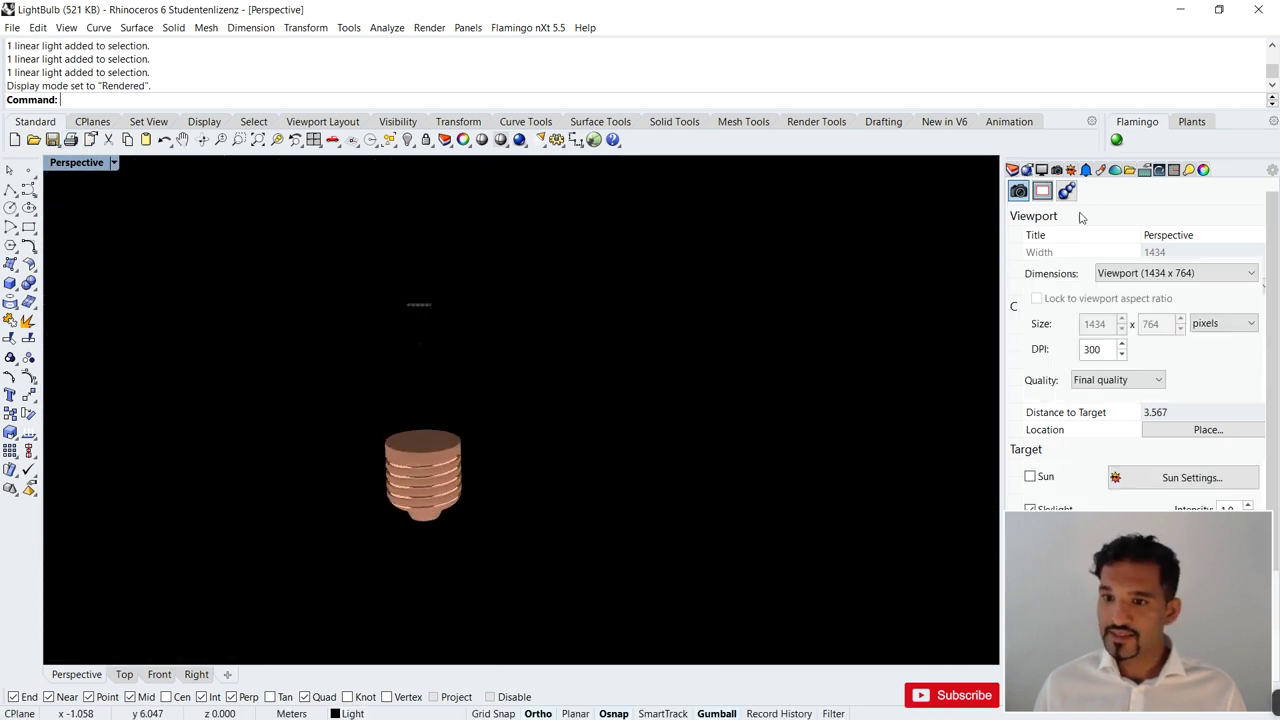
click(1041, 171)
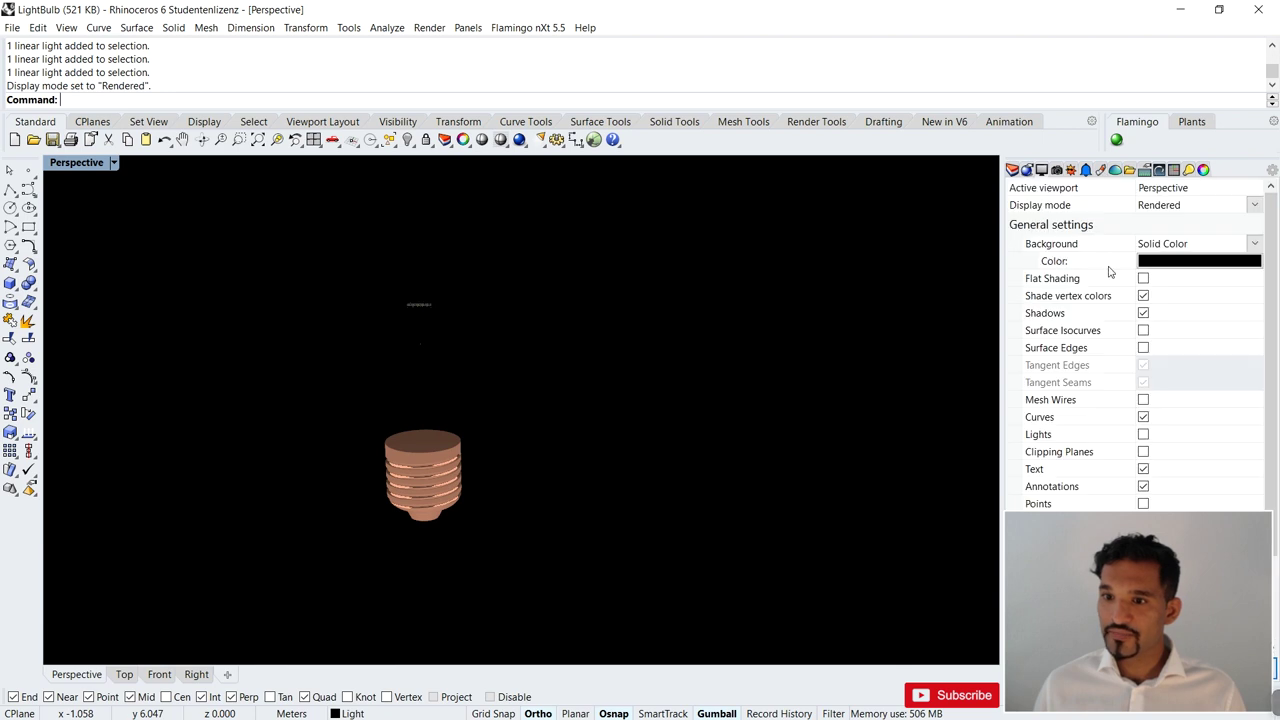
click(1011, 170)
click(1134, 288)
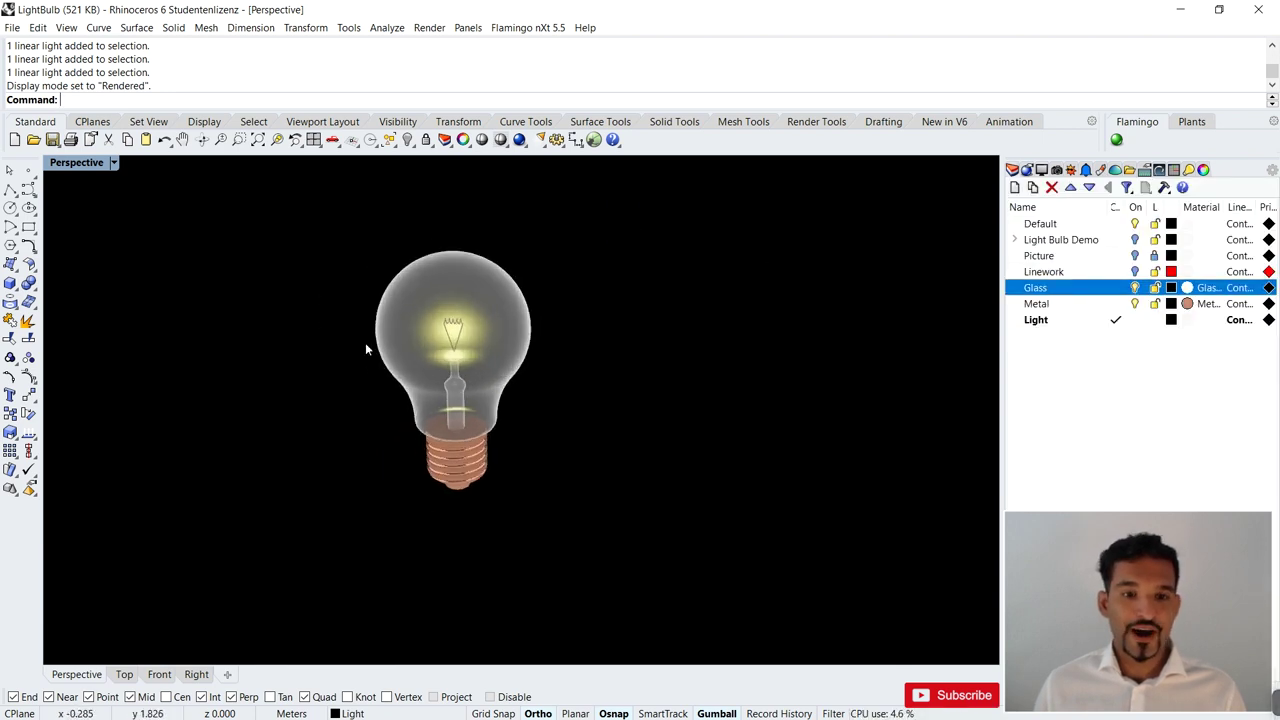
scroll(467, 304, up, 4)
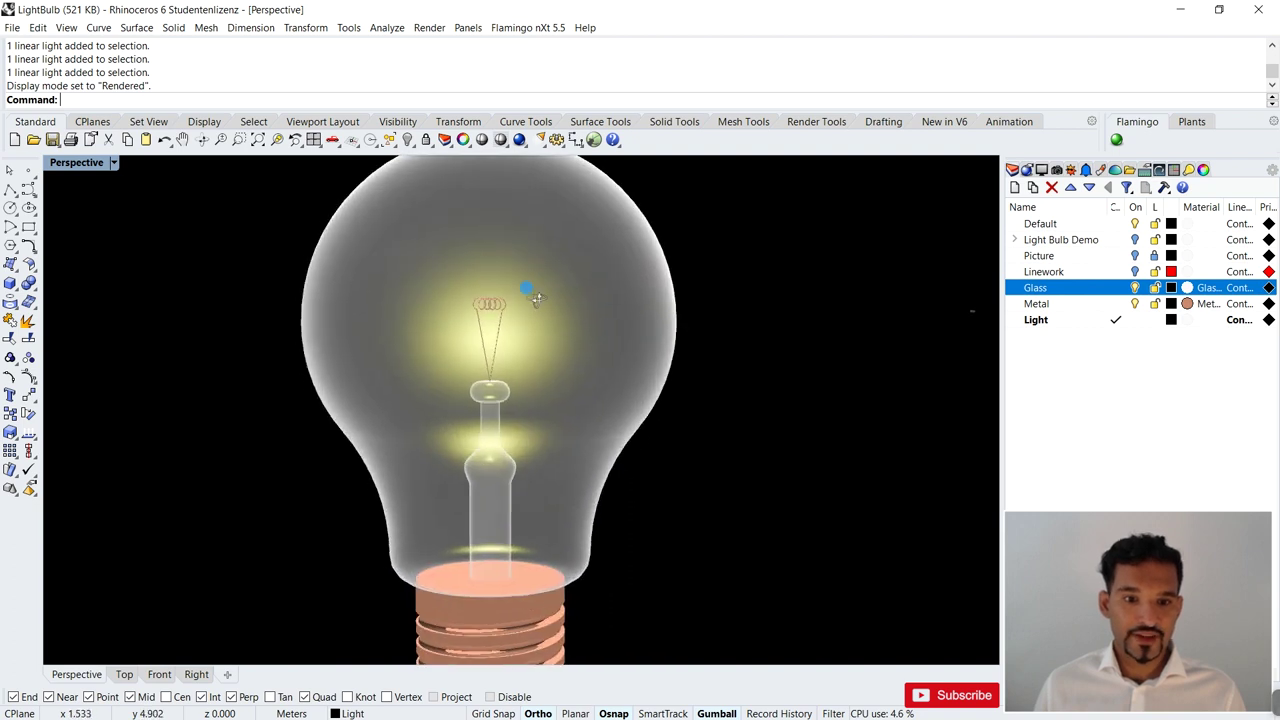
scroll(514, 296, up, 4)
scroll(514, 296, down, 8)
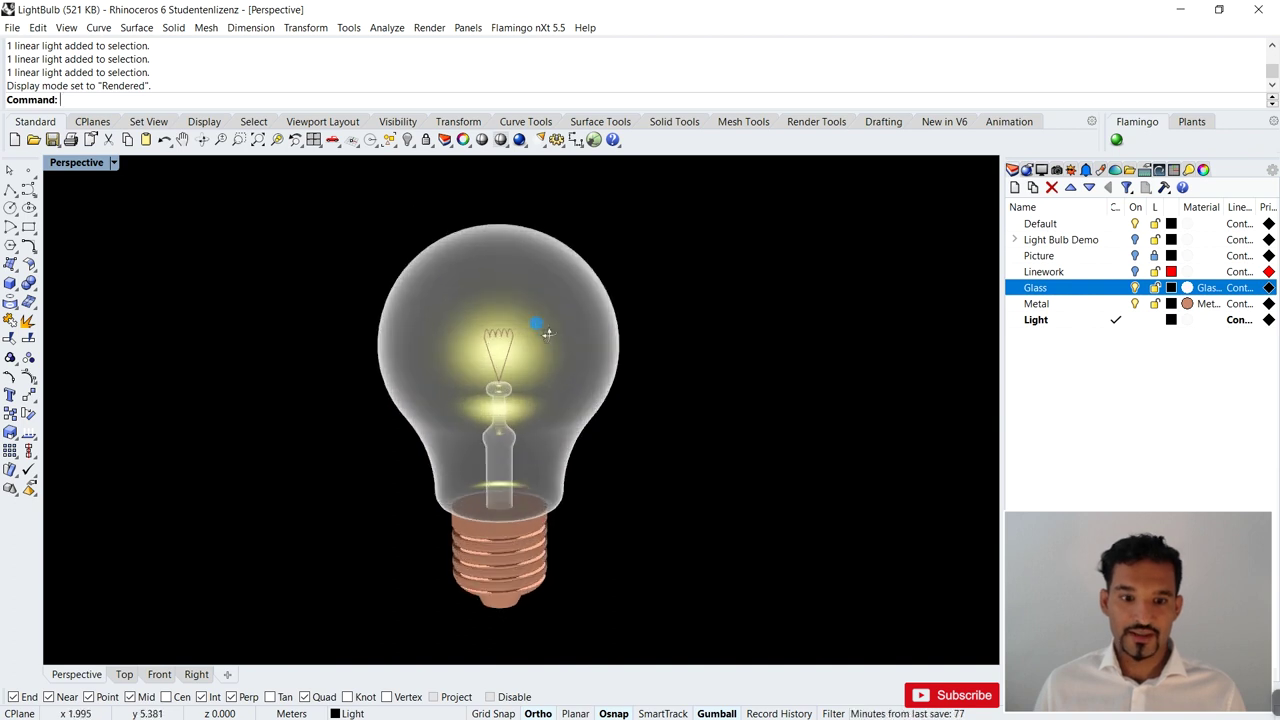
scroll(566, 380, up, 3)
scroll(632, 325, down, 2)
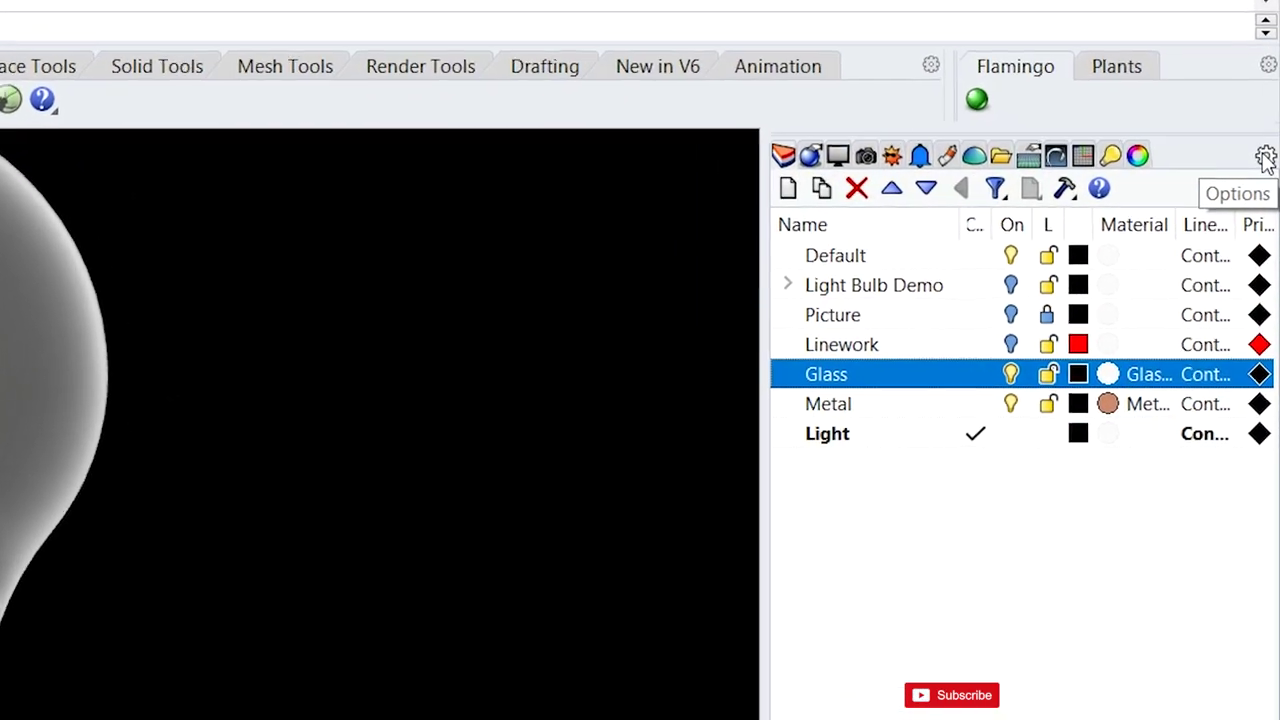
- Open the Lights panel from the panel Options menu
click(1265, 155)
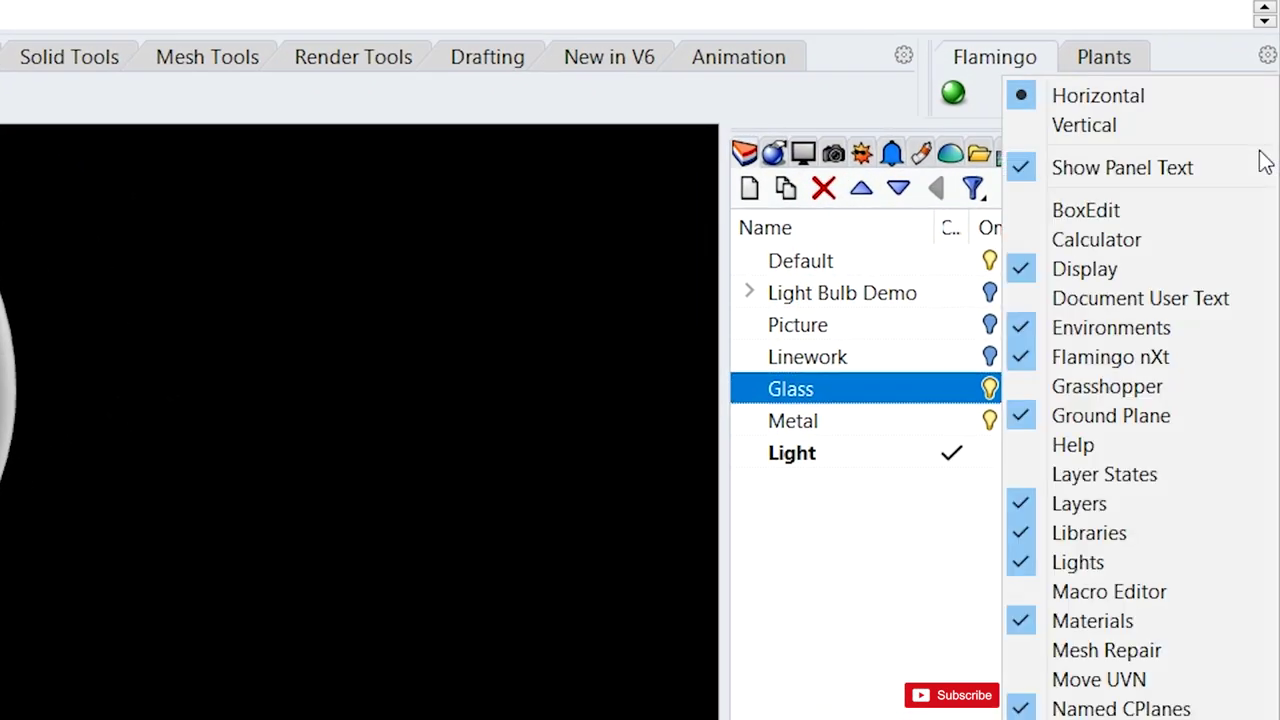
click(1091, 563)
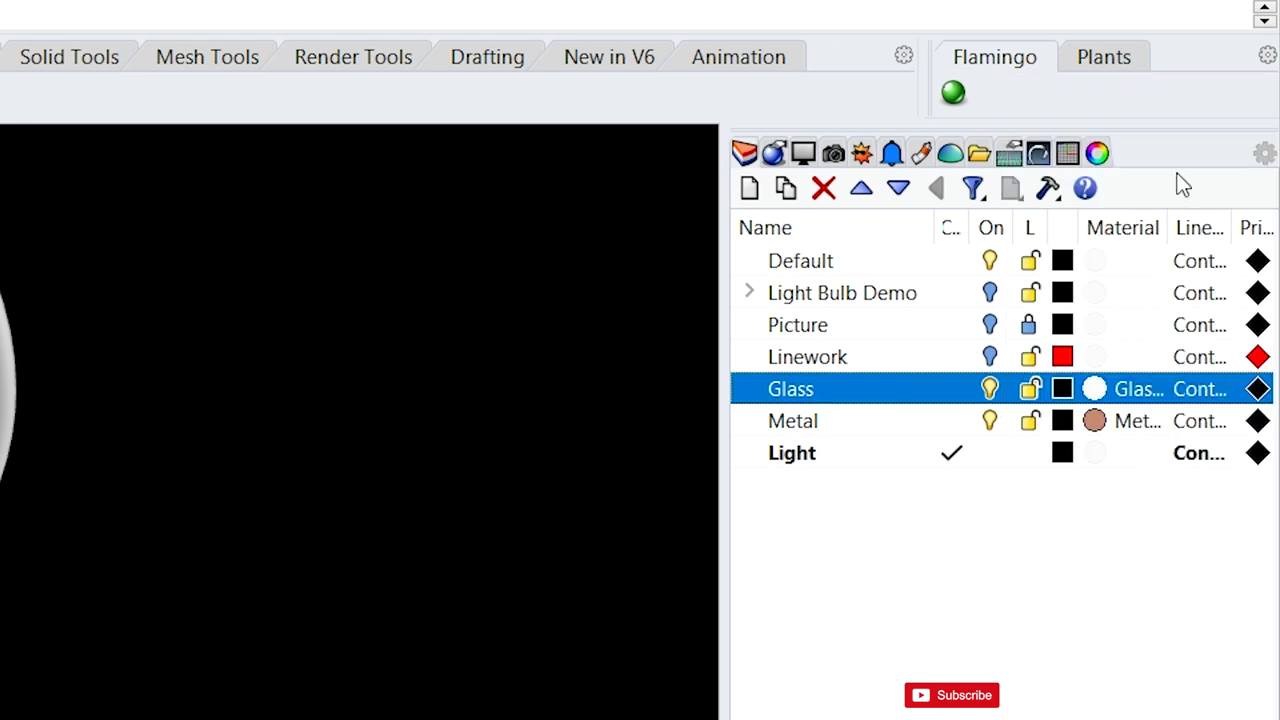
click(1265, 156)
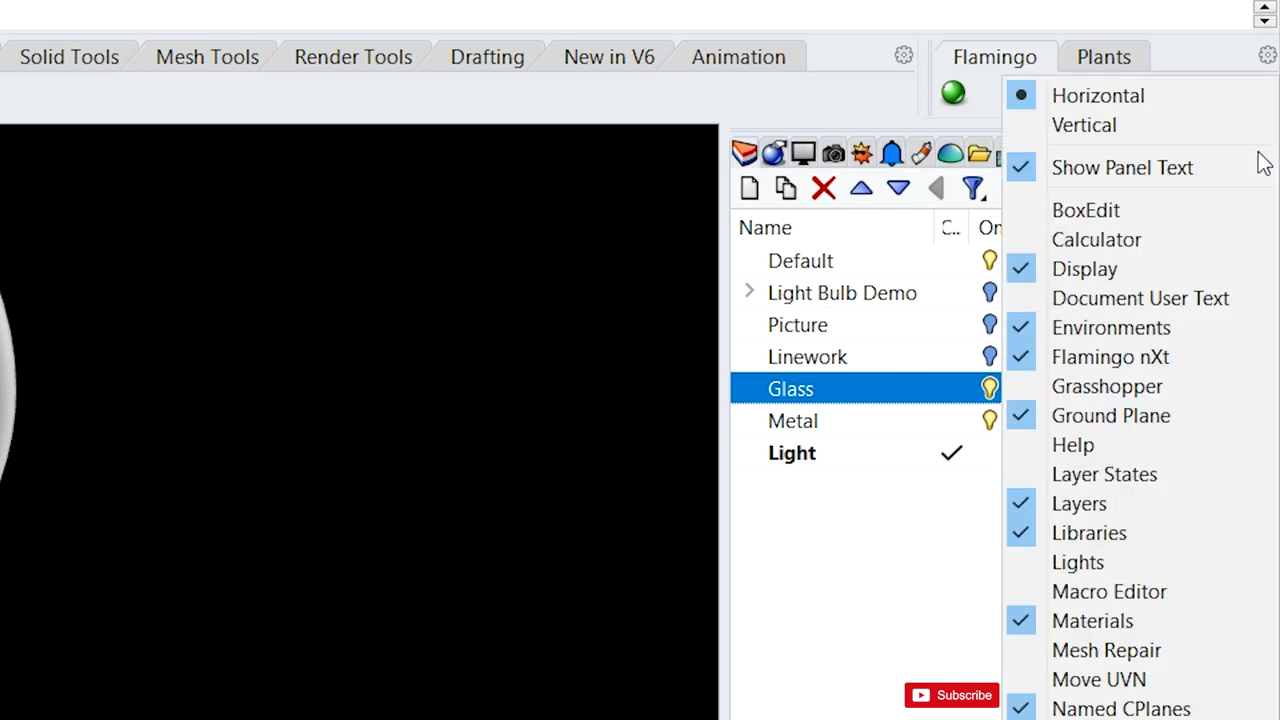
click(1070, 563)
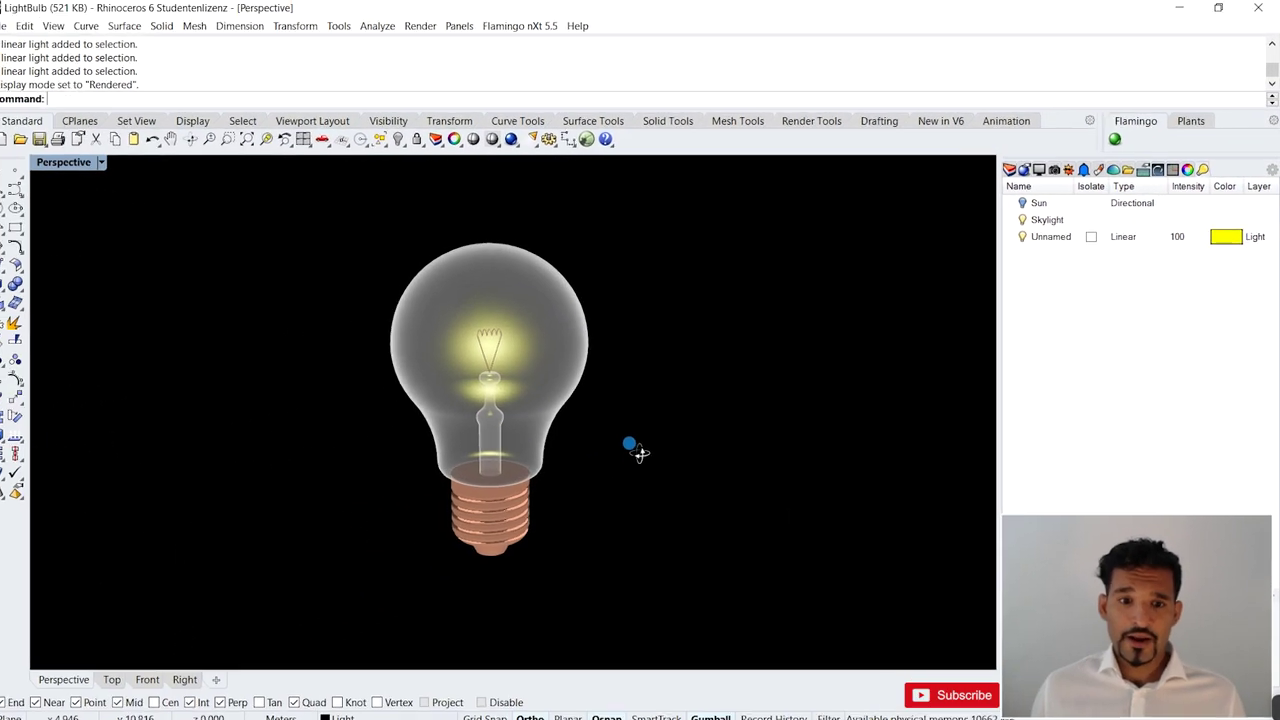
- Turn the Sun light on, then back off, and toggle the Skylight
click(1025, 202)
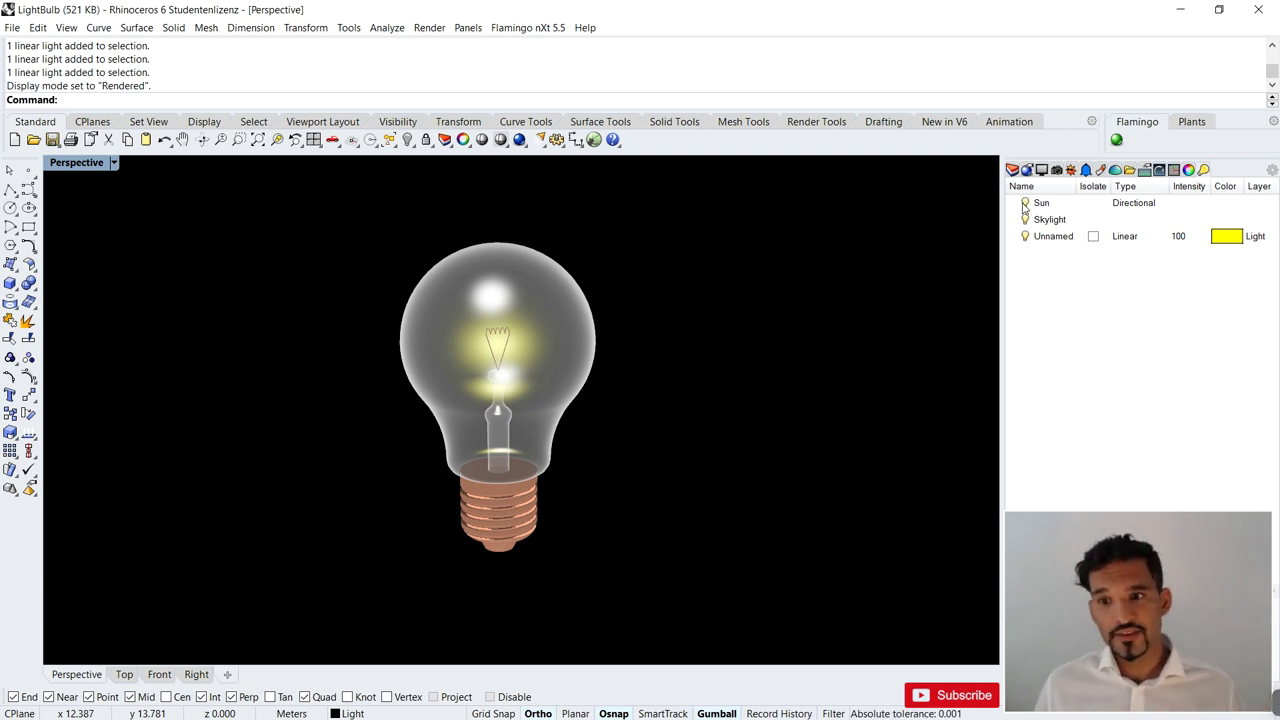
click(1070, 170)
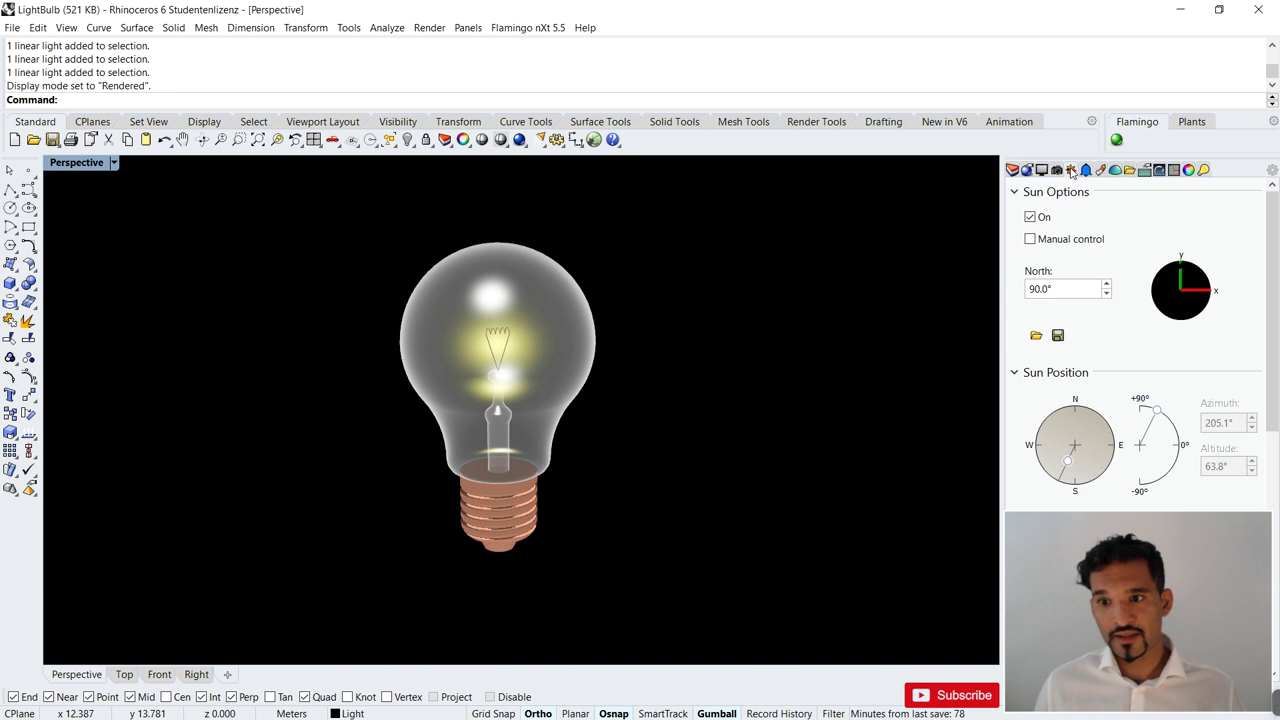
click(1174, 170)
click(1040, 204)
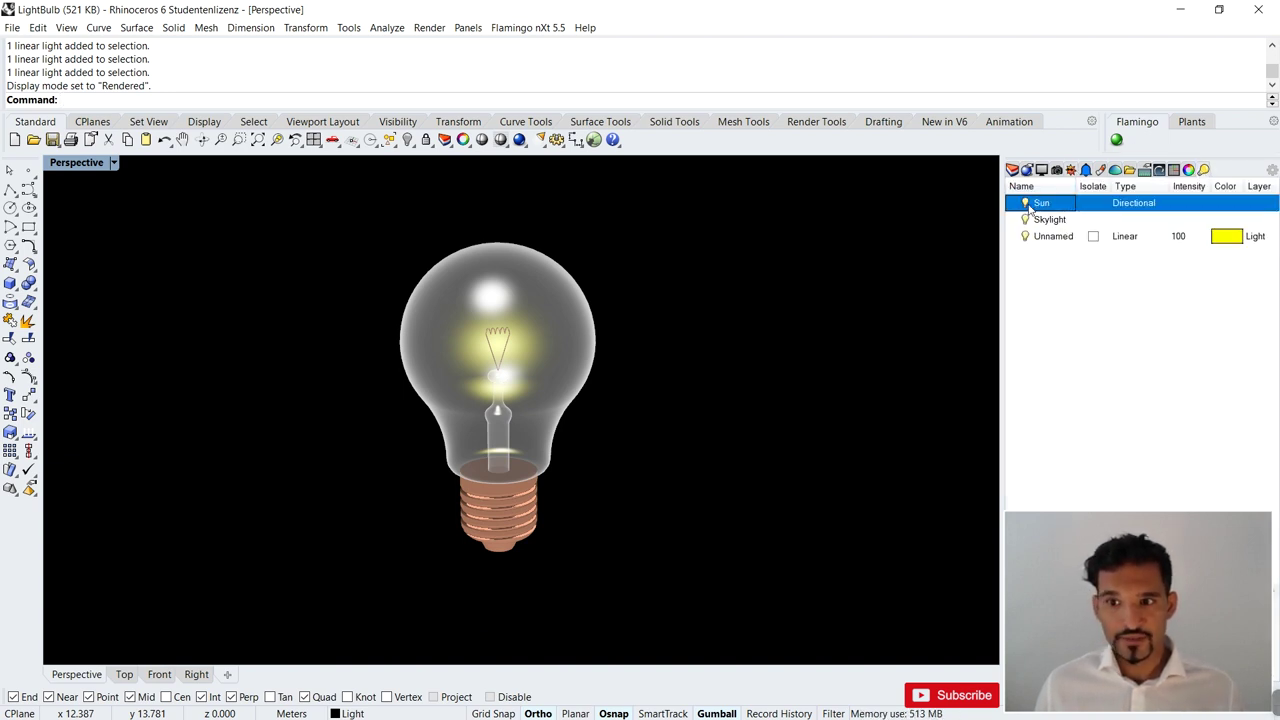
click(931, 237)
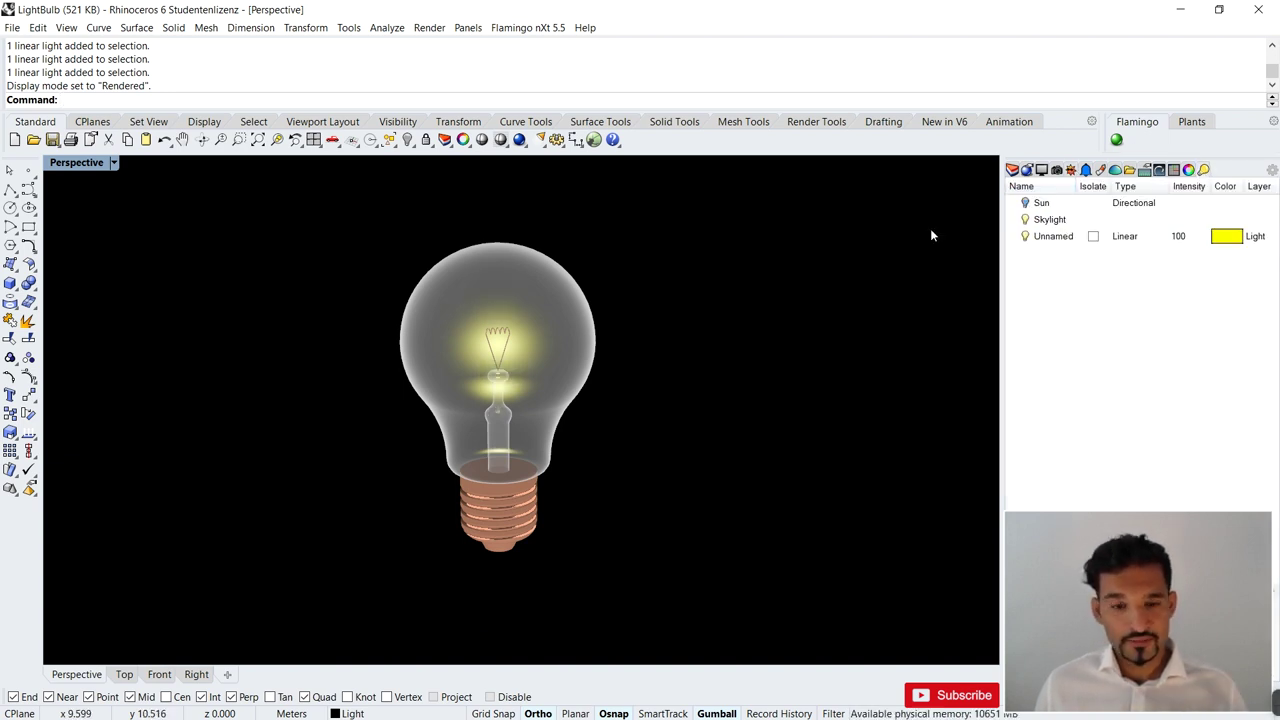
click(1027, 219)
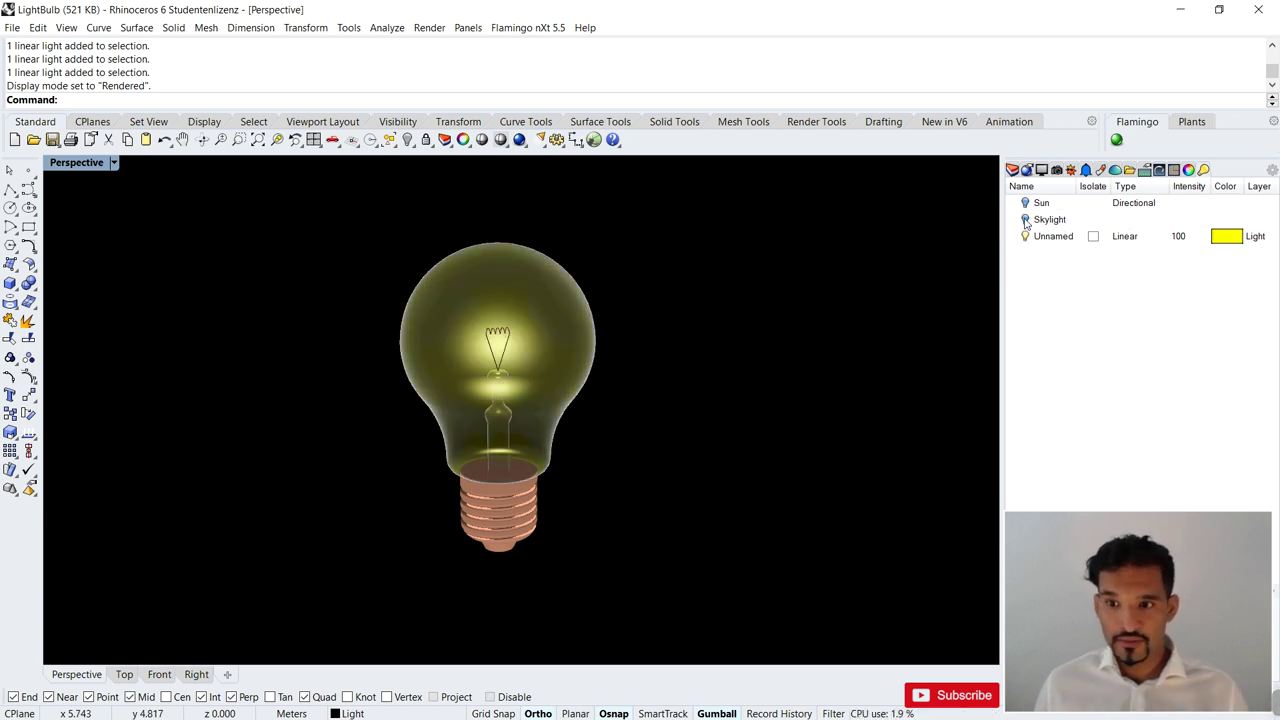
mouse_move(841, 283)
right_down()
mouse_move(731, 280)
mouse_move(780, 260)
mouse_move(717, 254)
mouse_move(712, 281)
mouse_move(760, 291)
mouse_move(721, 293)
right_up()
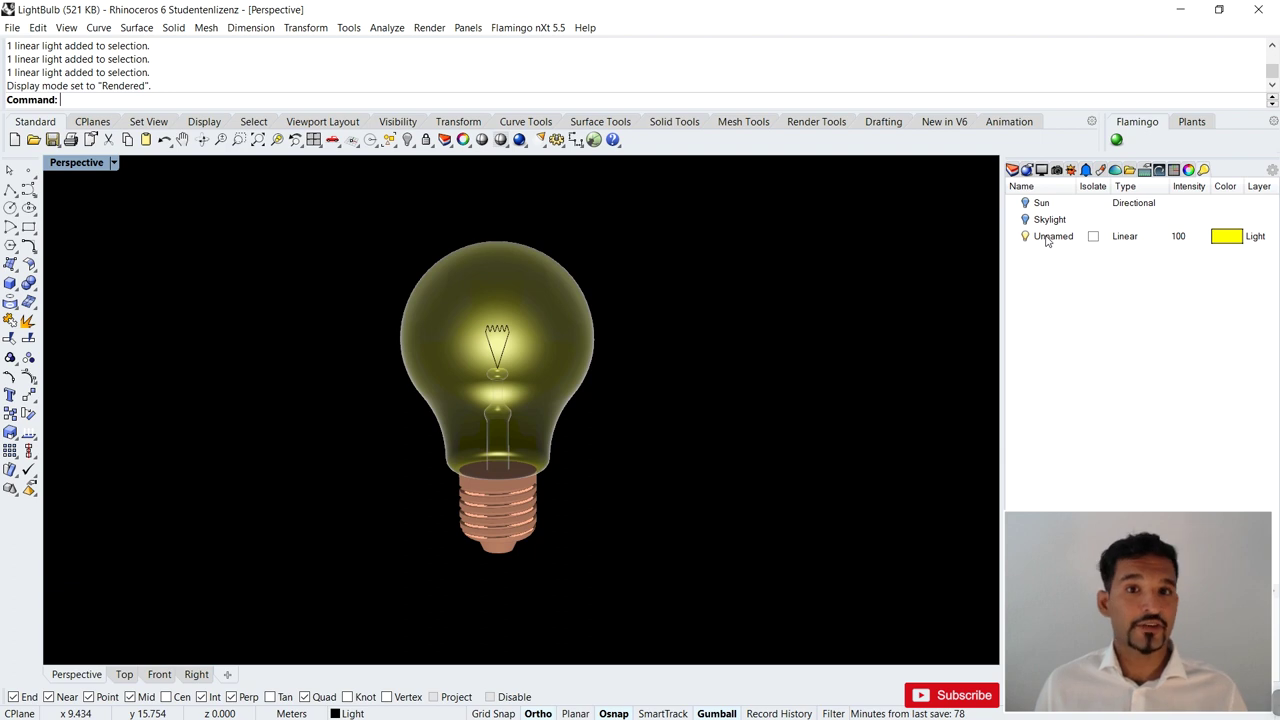
- Switch the yellow linear light off and back on to compare the glow
click(1046, 237)
click(1028, 237)
click(1025, 237)
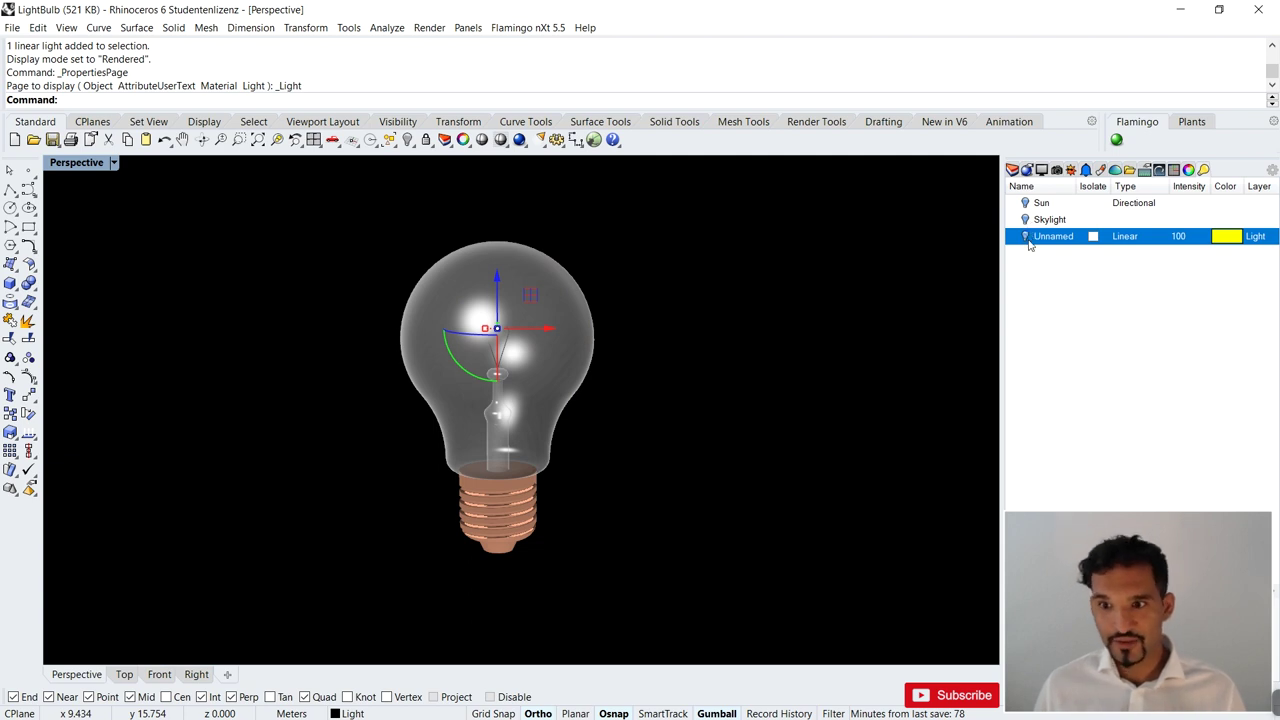
click(1027, 237)
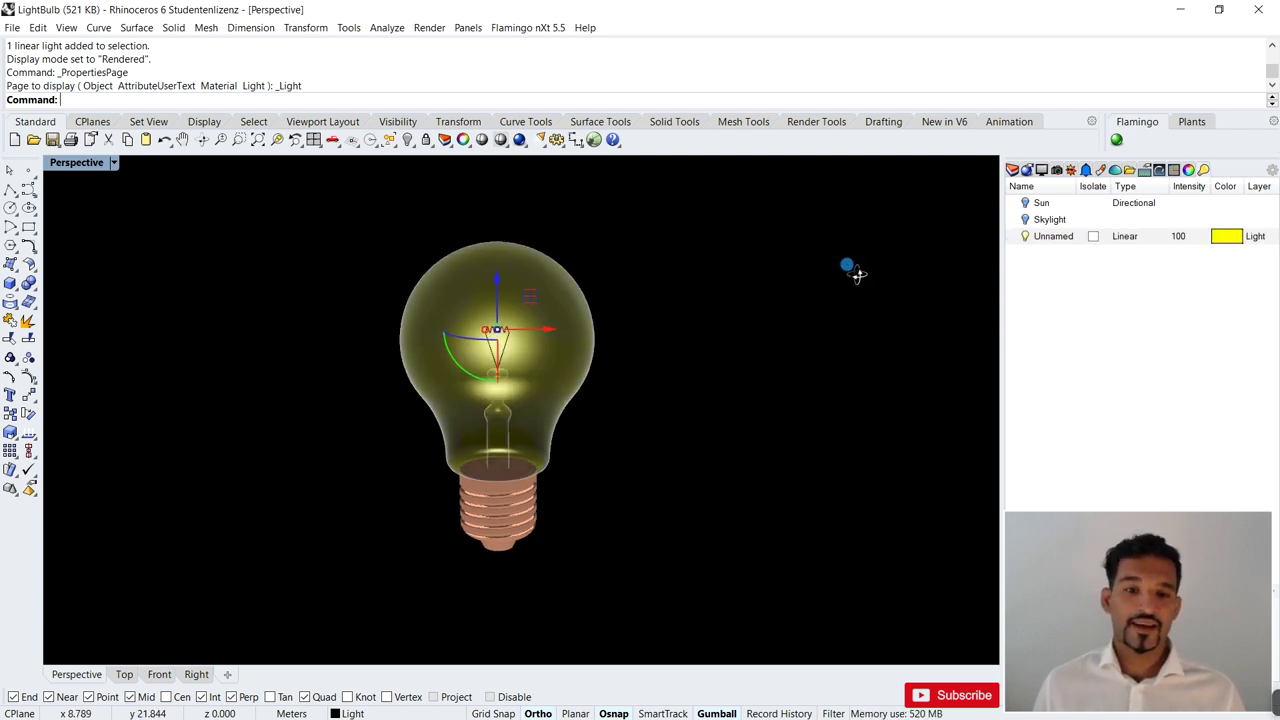
click(1025, 236)
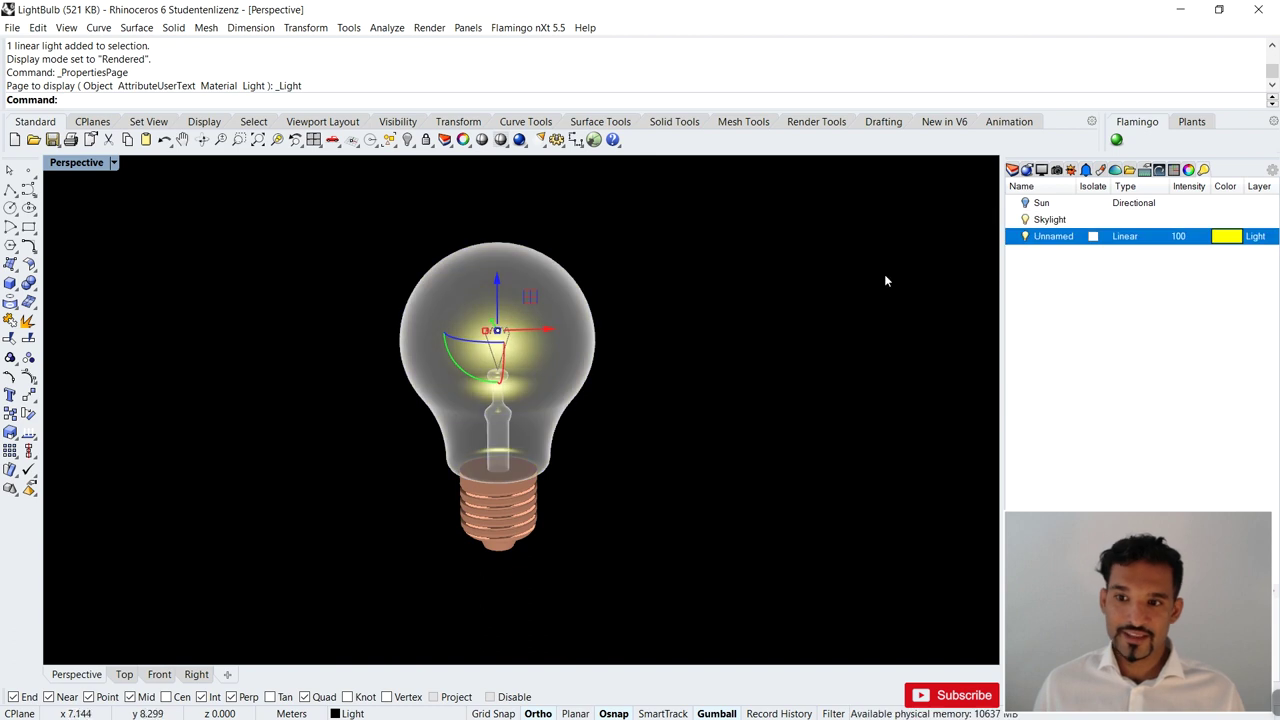
click(557, 391)
scroll(557, 391, up, 3)
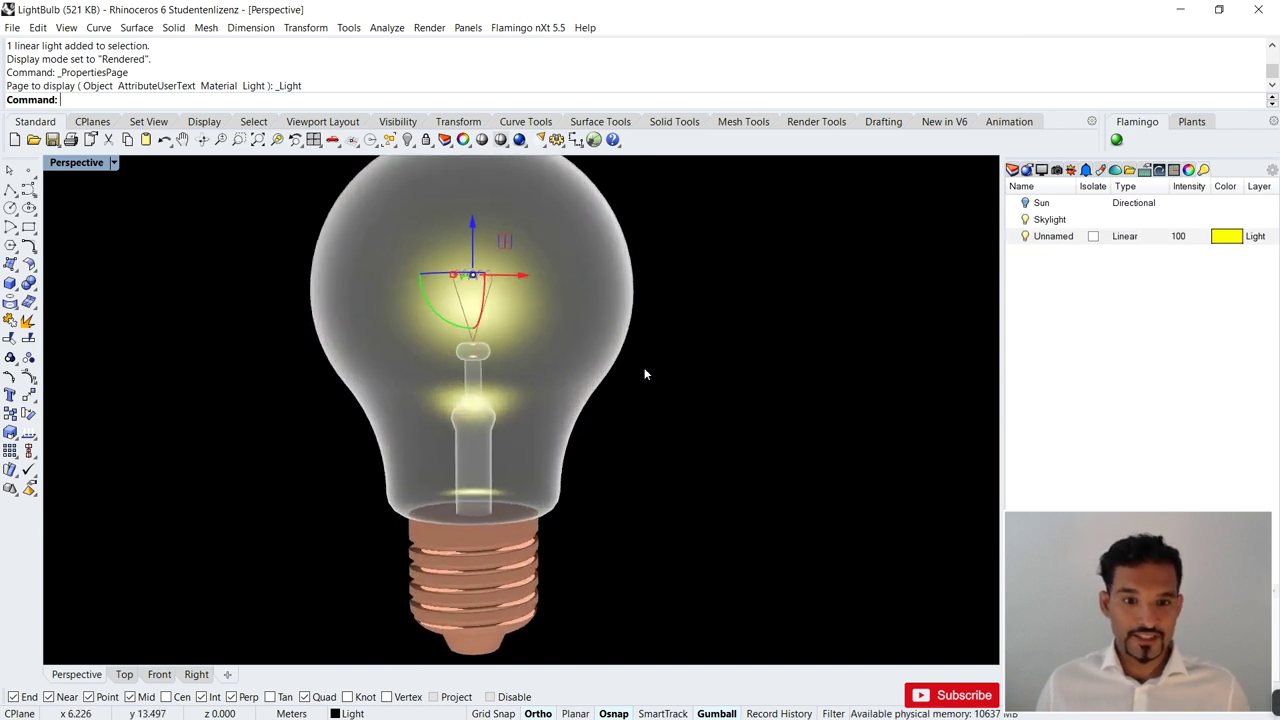
scroll(741, 371, down, 3)
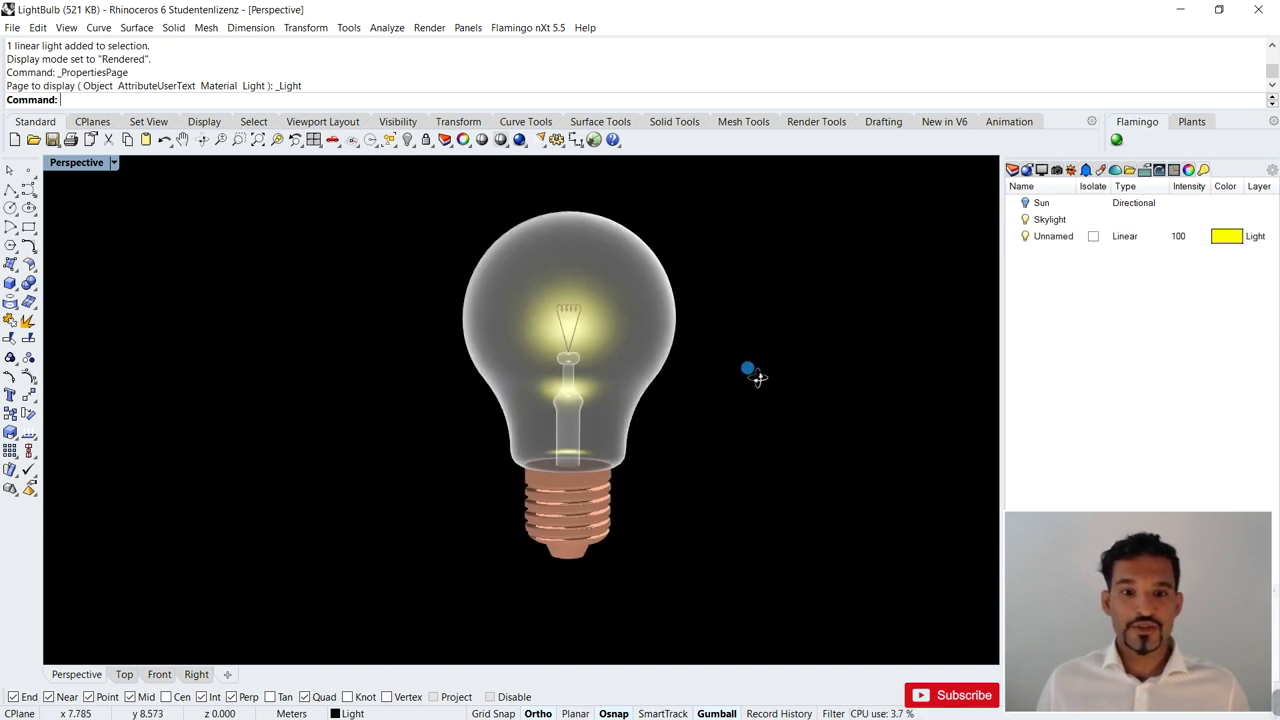
right_drag(766, 376, 634, 366)
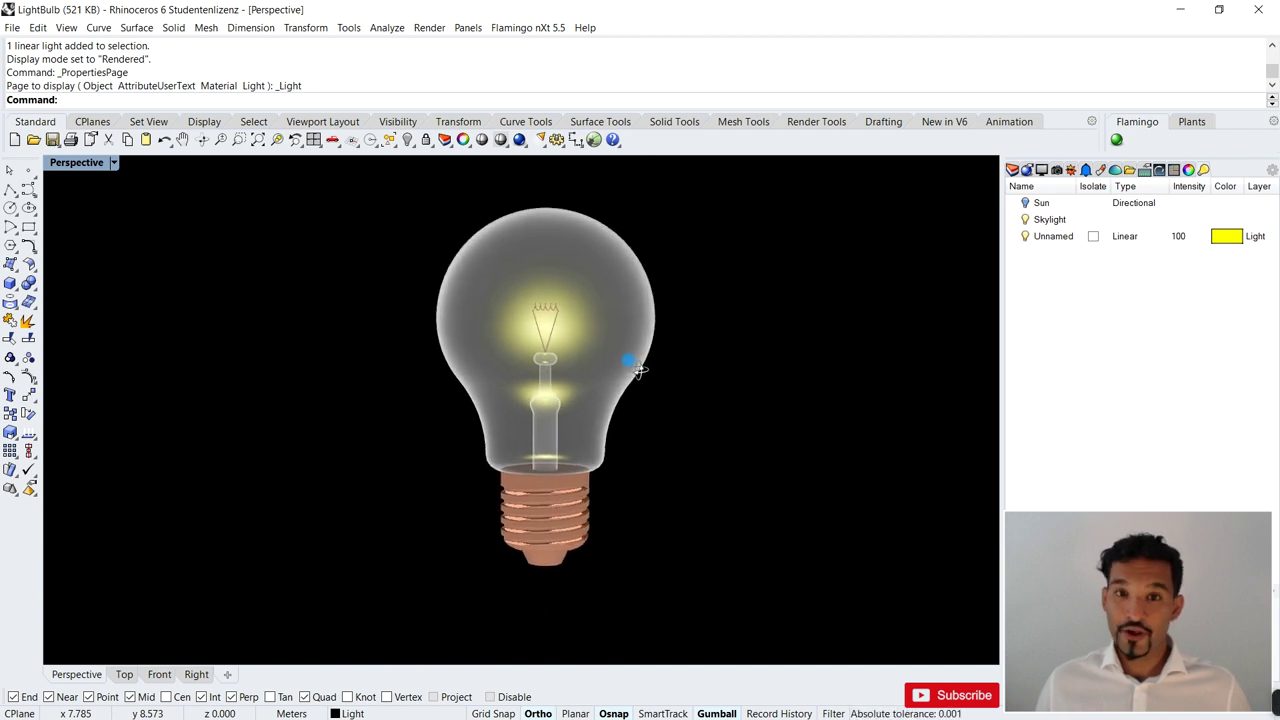